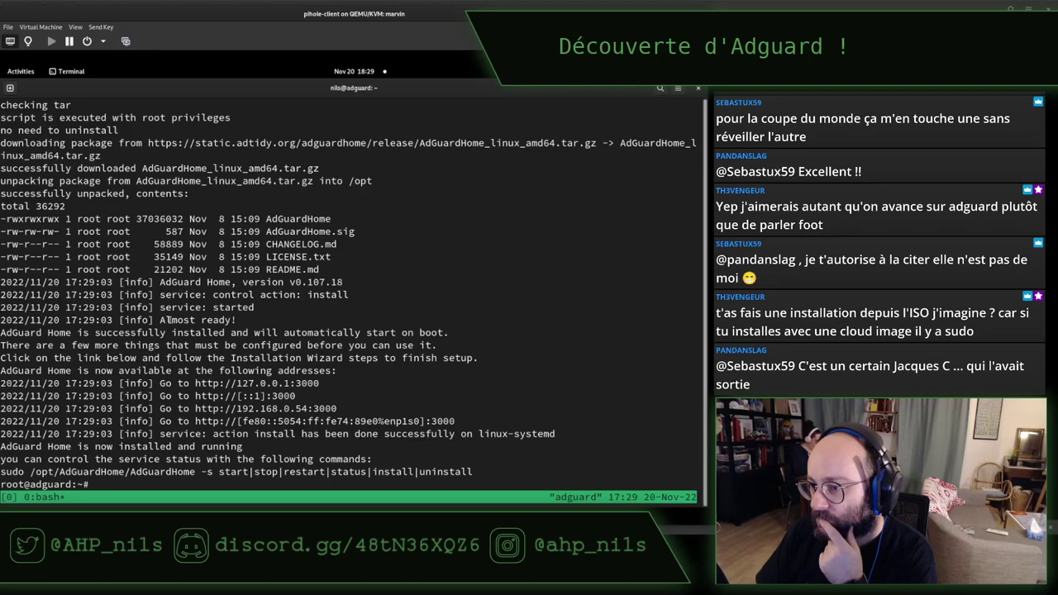
{"action": "left_click_drag", "start_coordinate": [138, 332], "coordinate": [470, 379]}
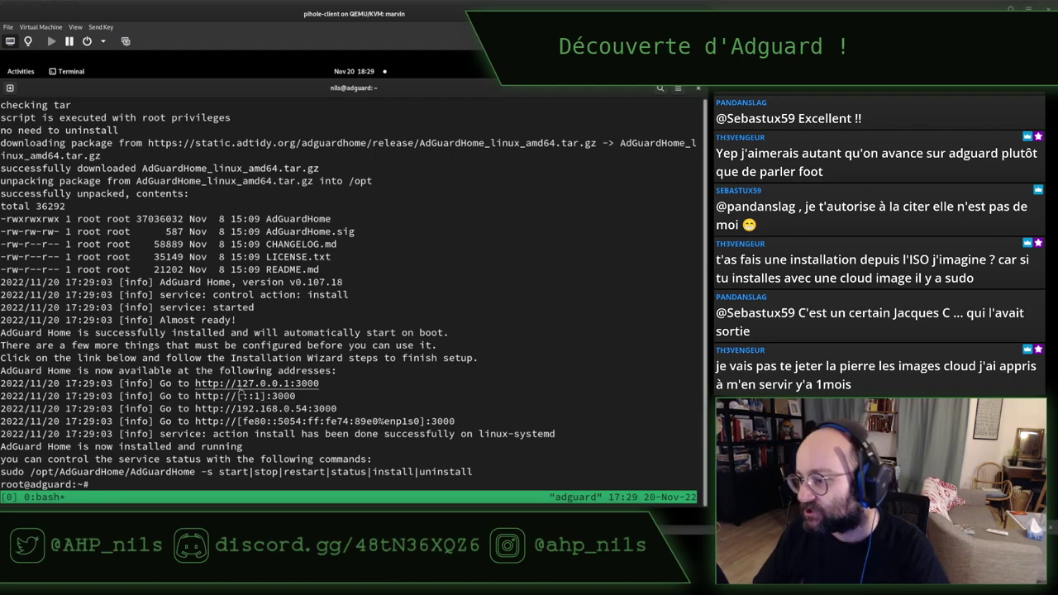
{"action": "right_click", "coordinate": [252, 409]}
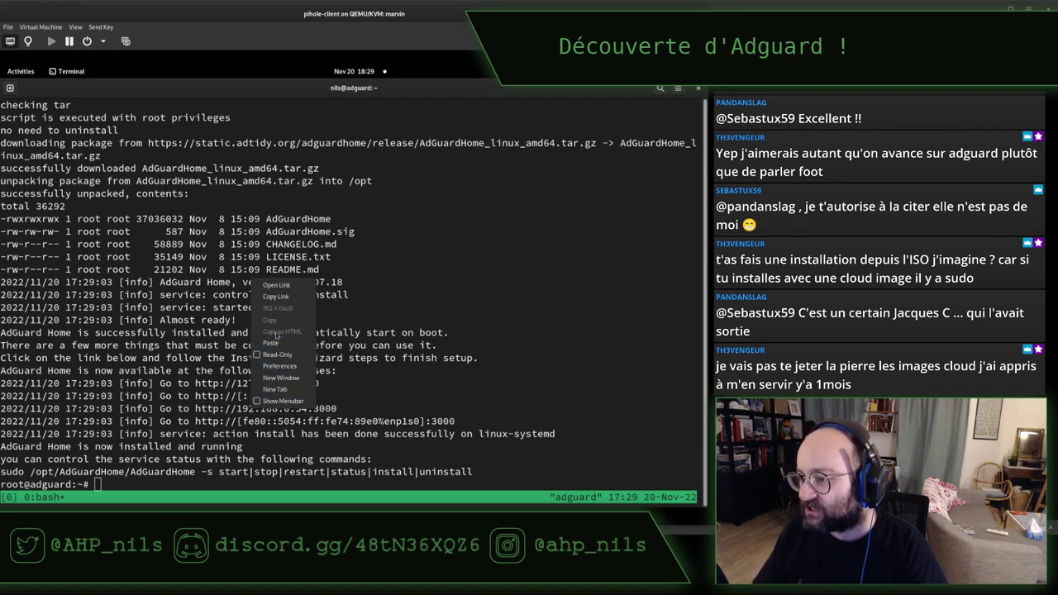
{"action": "left_click", "coordinate": [276, 296]}
{"action": "key", "text": "super"}
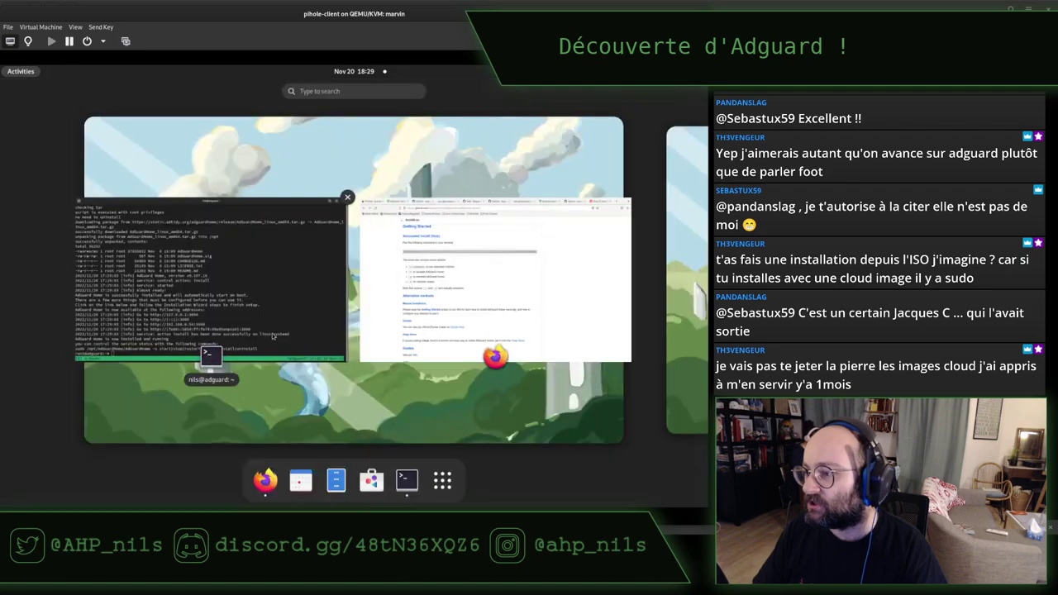
{"action": "left_click", "coordinate": [450, 286]}
{"action": "key", "text": "ctrl+t"}
{"action": "type", "text": "http://192.168.0.54:3000"}
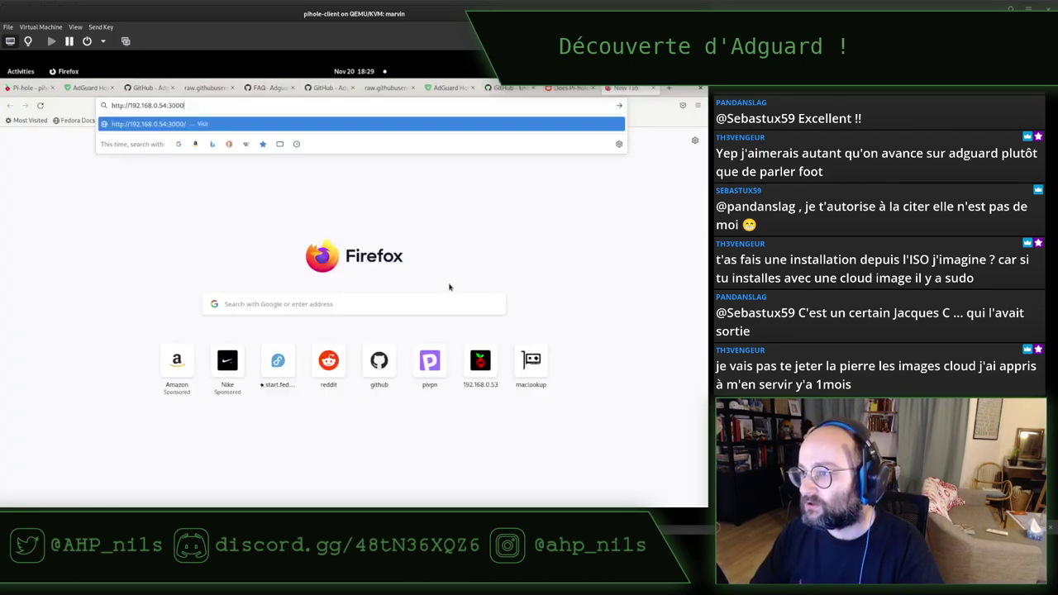
{"action": "key", "text": "Return"}
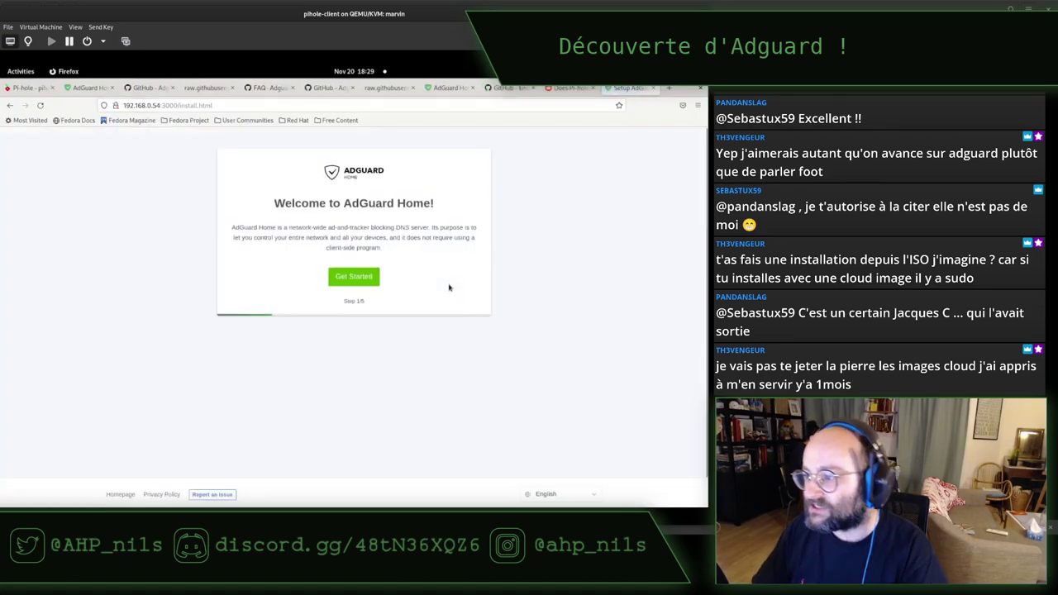
Step: Return to the terminal and review the AdGuardHome service control command with its start, stop, restart, status, install and uninstall options
{"action": "key", "text": "alt+Tab"}
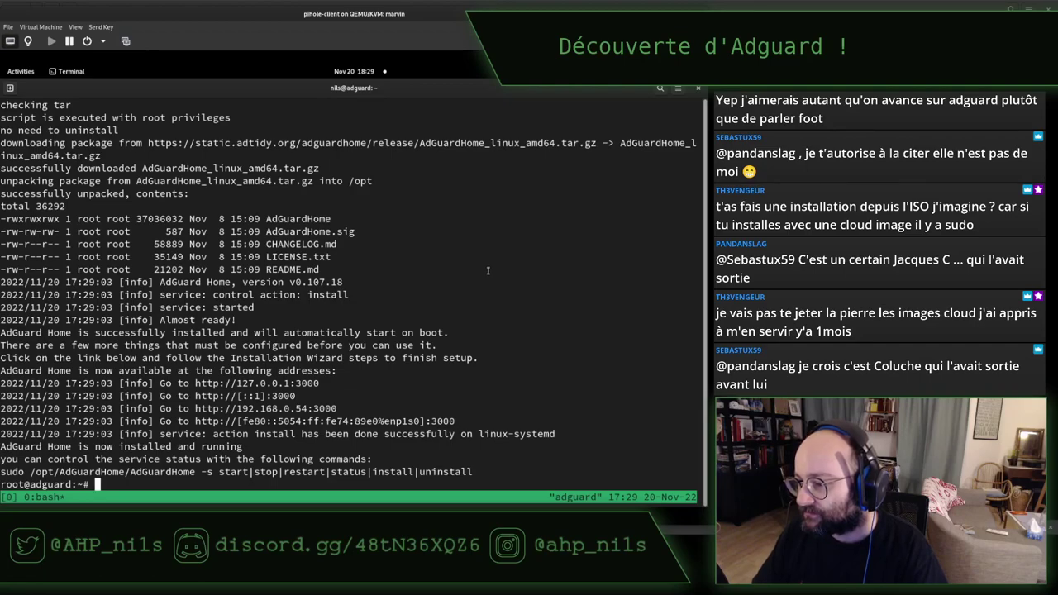
{"action": "triple_click", "coordinate": [445, 433]}
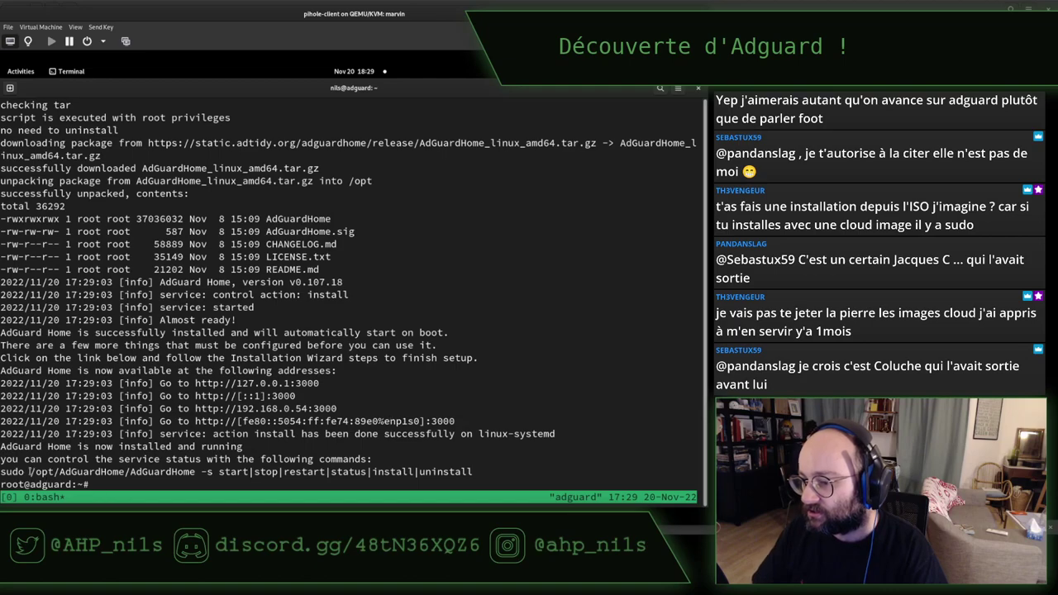
{"action": "left_click_drag", "start_coordinate": [30, 472], "coordinate": [450, 472]}
{"action": "double_click", "coordinate": [445, 472]}
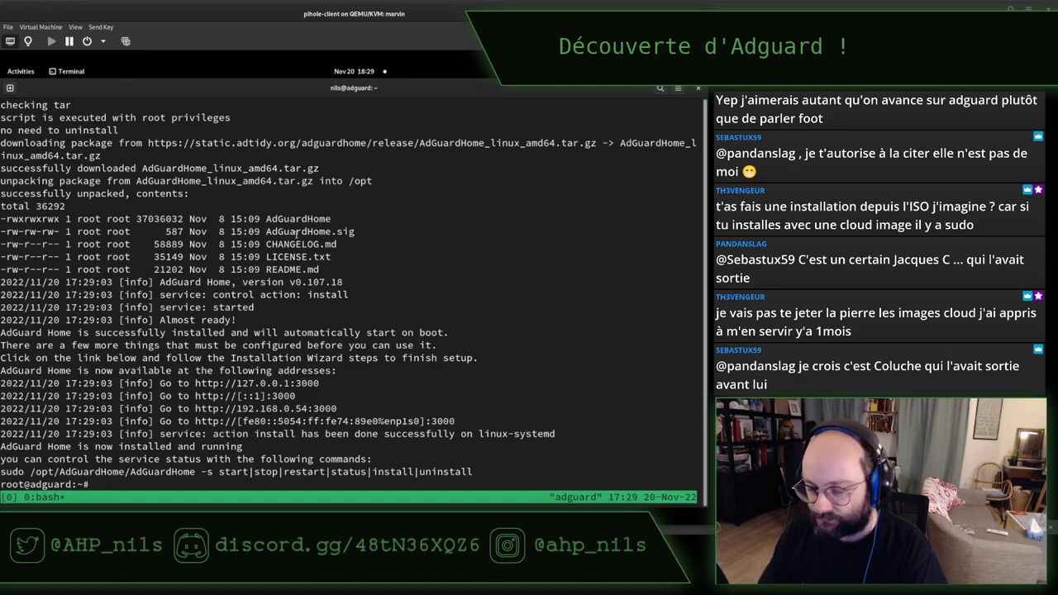
Step: Switch back to Firefox, read the welcome text and start the AdGuard Home setup wizard
{"action": "key", "text": "alt+Tab"}
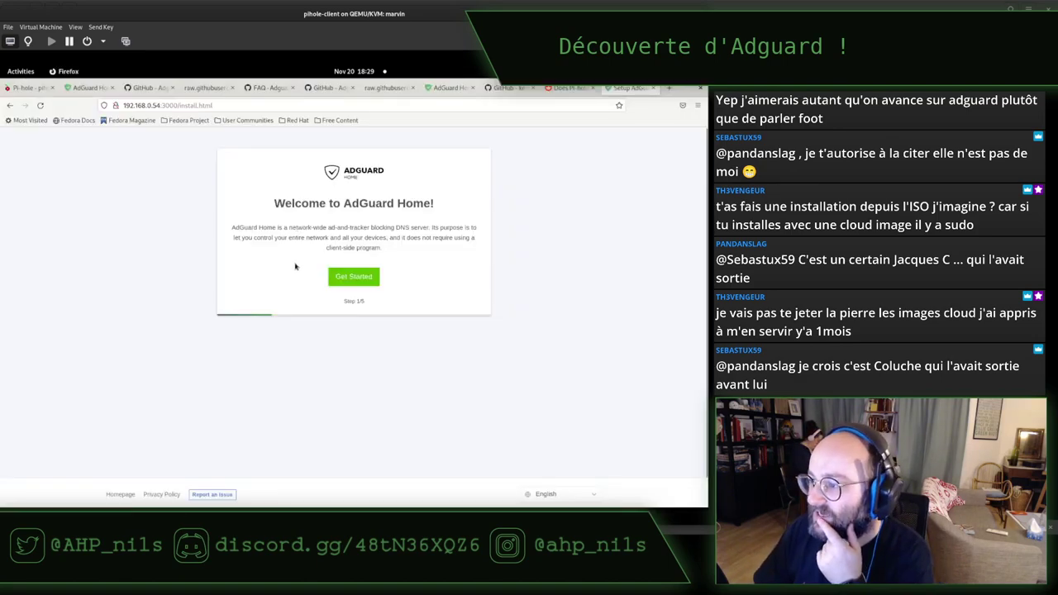
{"action": "left_click_drag", "start_coordinate": [267, 226], "coordinate": [407, 229]}
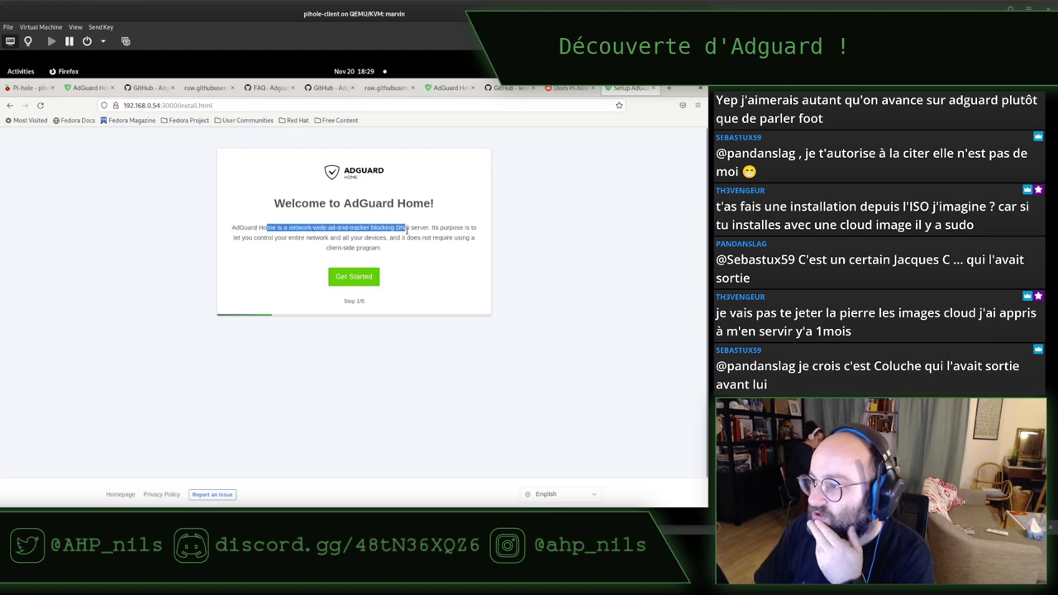
{"action": "left_click", "coordinate": [404, 234]}
{"action": "left_click", "coordinate": [361, 281]}
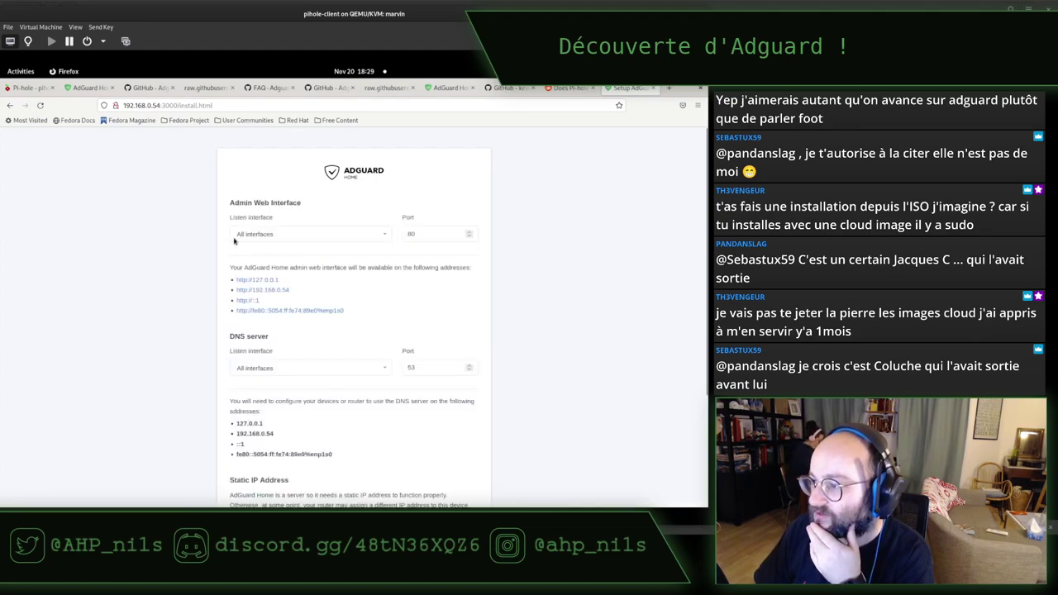
Step: Keep all interfaces with admin web port 80 and DNS port 53, and continue to the authentication step
{"action": "left_click", "coordinate": [290, 240]}
{"action": "left_click", "coordinate": [159, 222]}
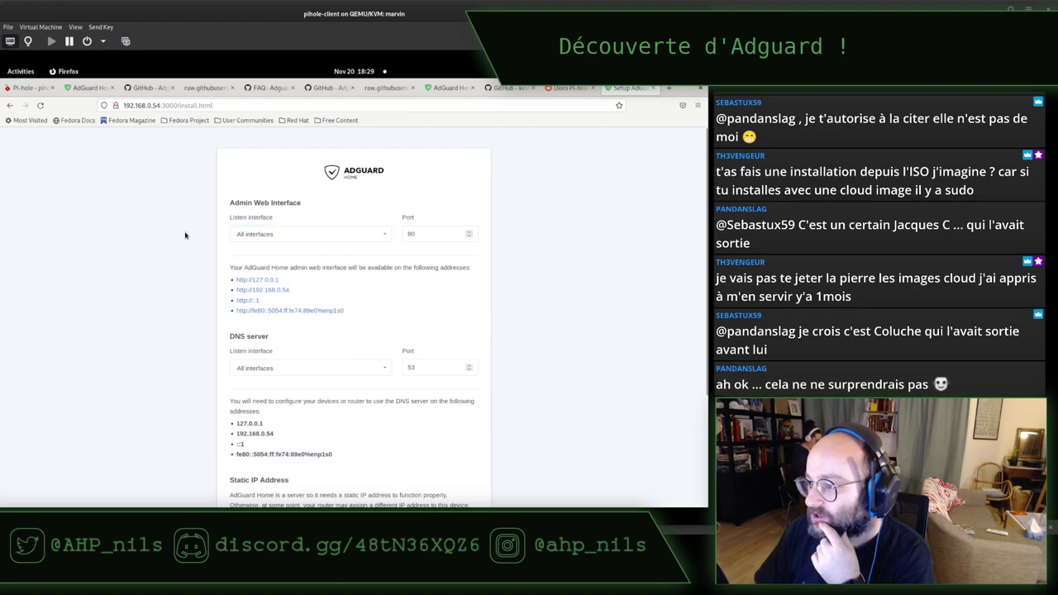
{"action": "scroll", "coordinate": [186, 235], "scroll_direction": "down", "scroll_amount": 3}
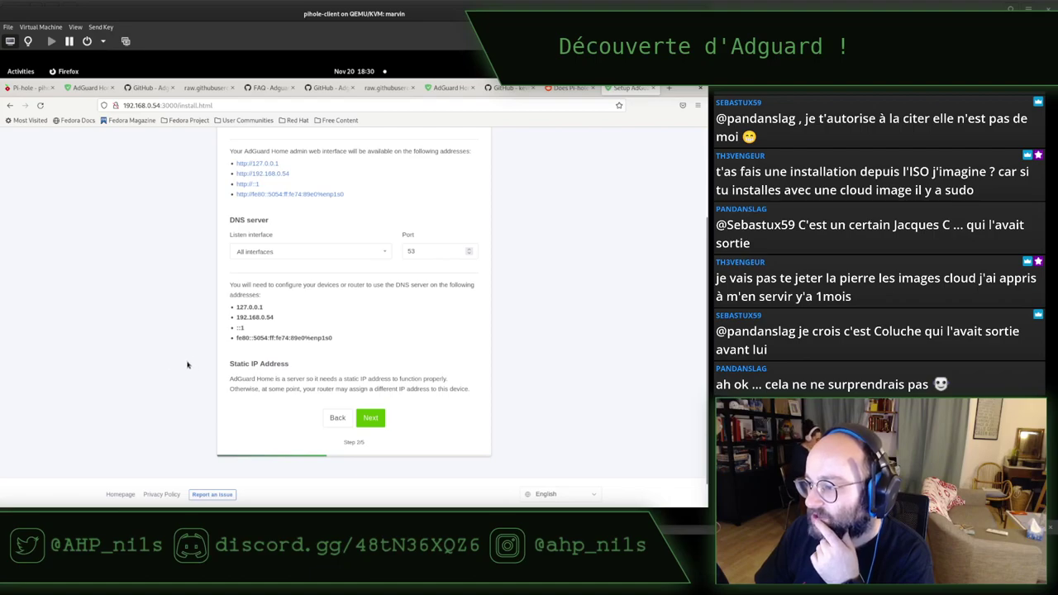
{"action": "left_click_drag", "start_coordinate": [239, 378], "coordinate": [384, 379]}
{"action": "left_click", "coordinate": [383, 379]}
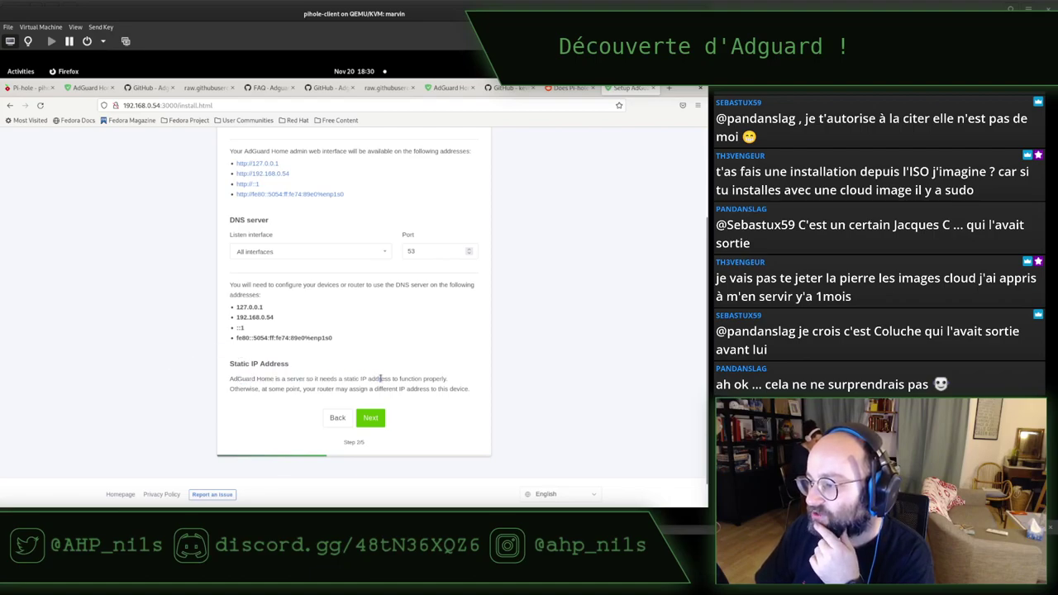
{"action": "left_click", "coordinate": [371, 418]}
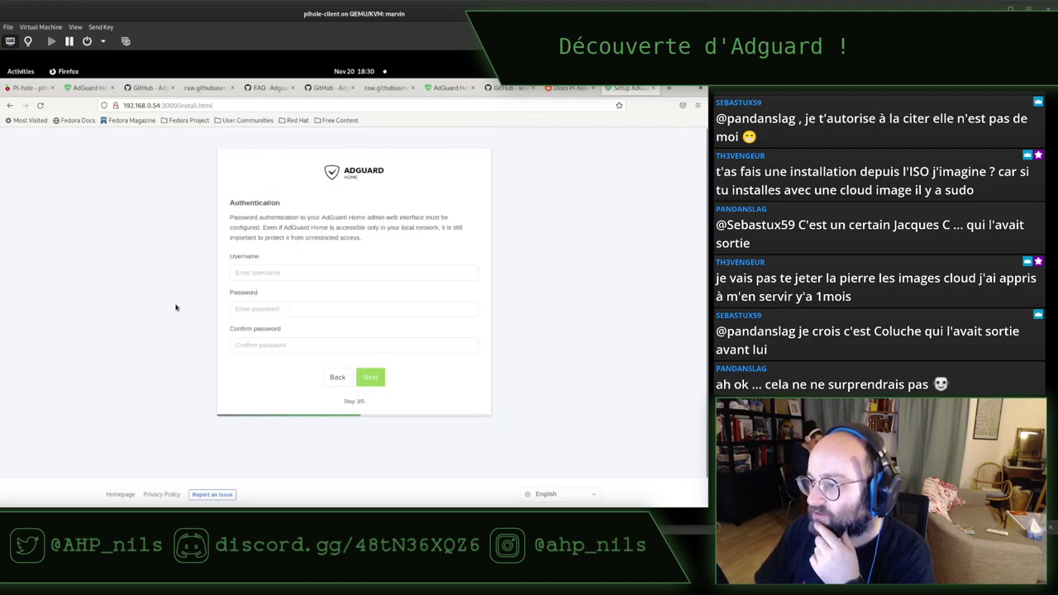
Step: Create the admin login by entering the username, password and password confirmation, continue, and dismiss the browser's save-login prompt
{"action": "left_click", "coordinate": [331, 273]}
{"action": "type", "text": "nils"}
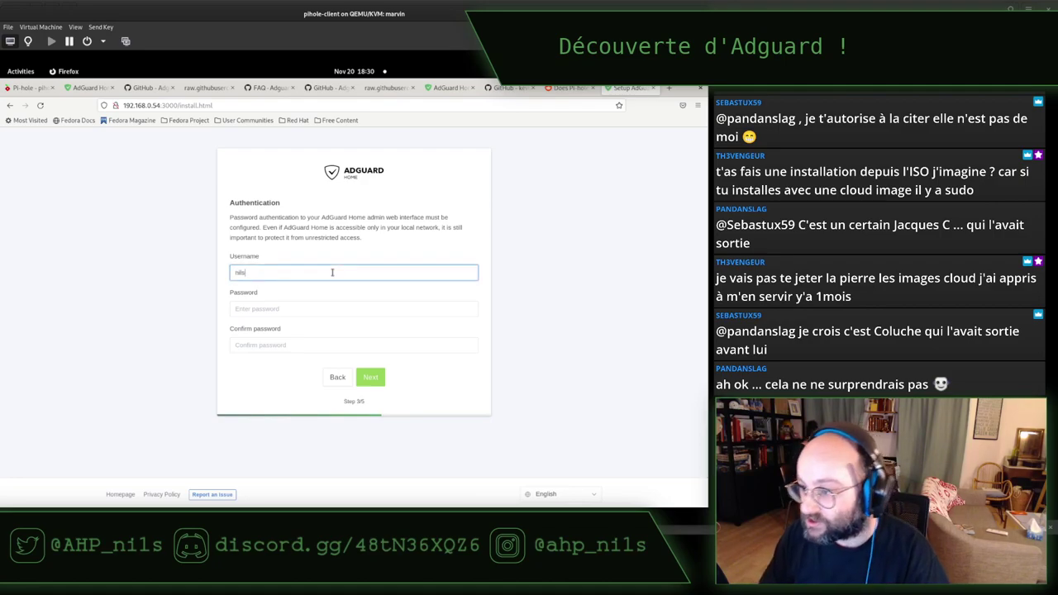
{"action": "key", "text": "Tab"}
{"action": "type", "text": "********"}
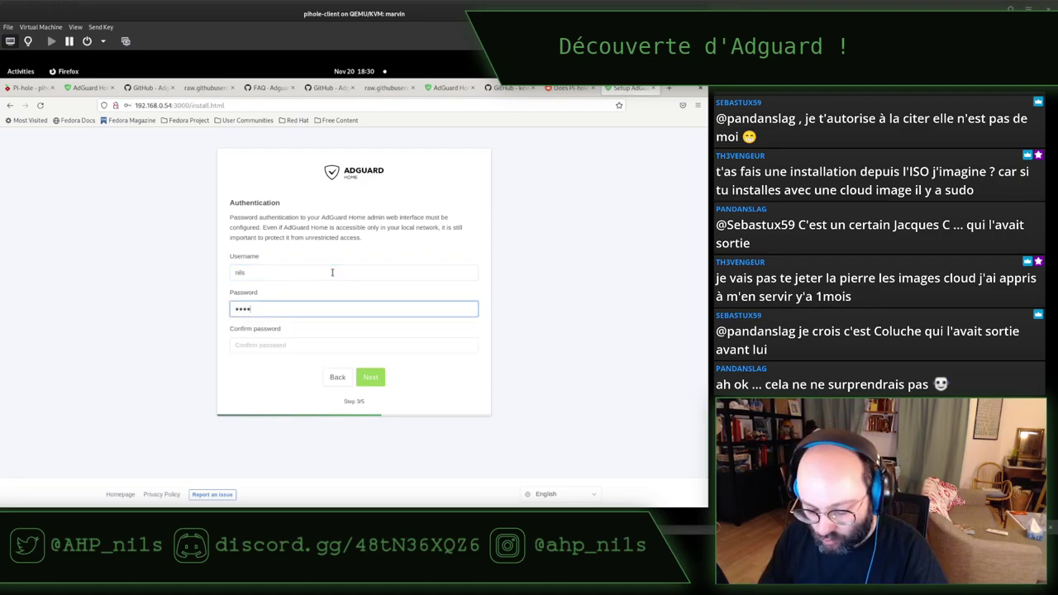
{"action": "key", "text": "Tab"}
{"action": "type", "text": "********"}
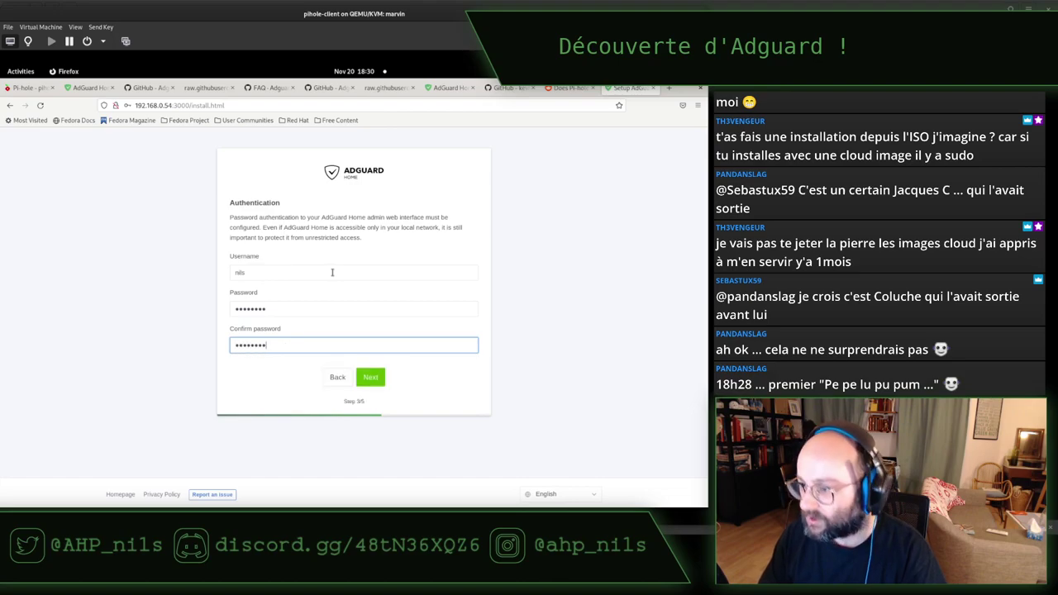
{"action": "left_click", "coordinate": [372, 379]}
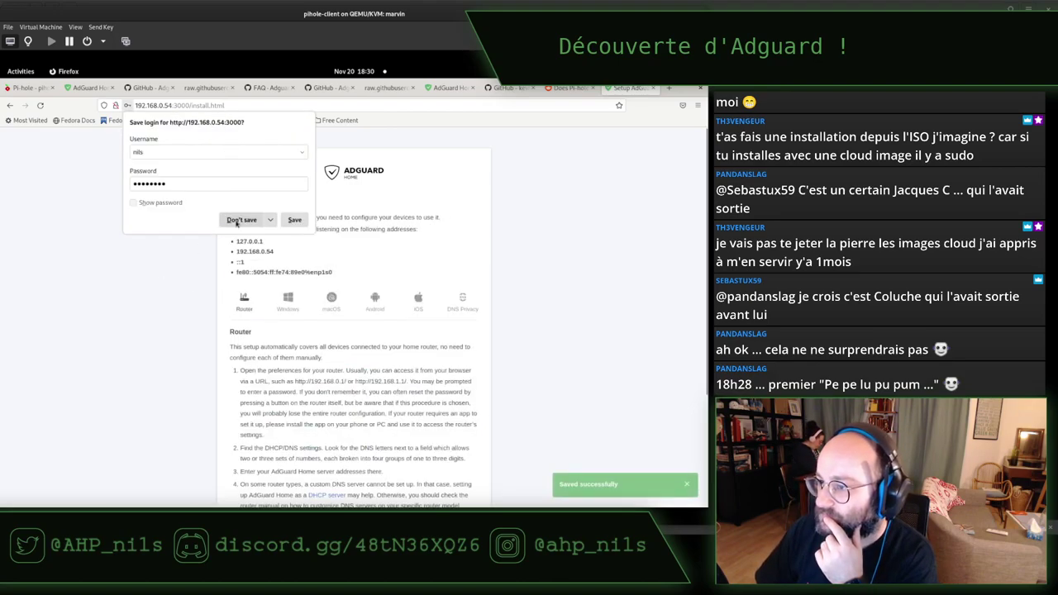
{"action": "left_click", "coordinate": [295, 220]}
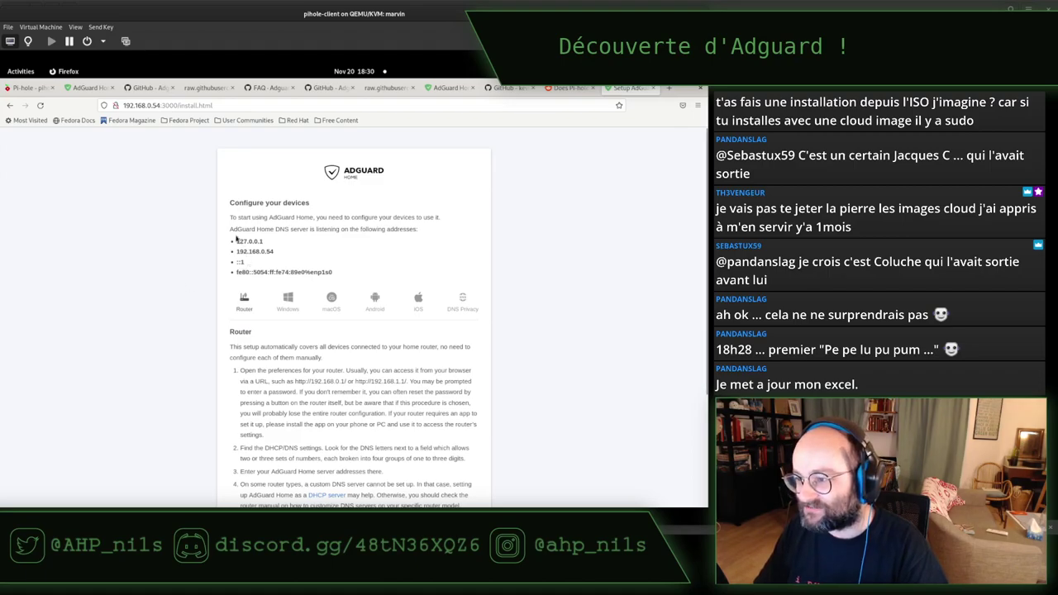
Step: Read the introduction for configuring devices and enlarge the page to 150%
{"action": "left_click_drag", "start_coordinate": [229, 217], "coordinate": [366, 231]}
{"action": "left_click", "coordinate": [367, 231]}
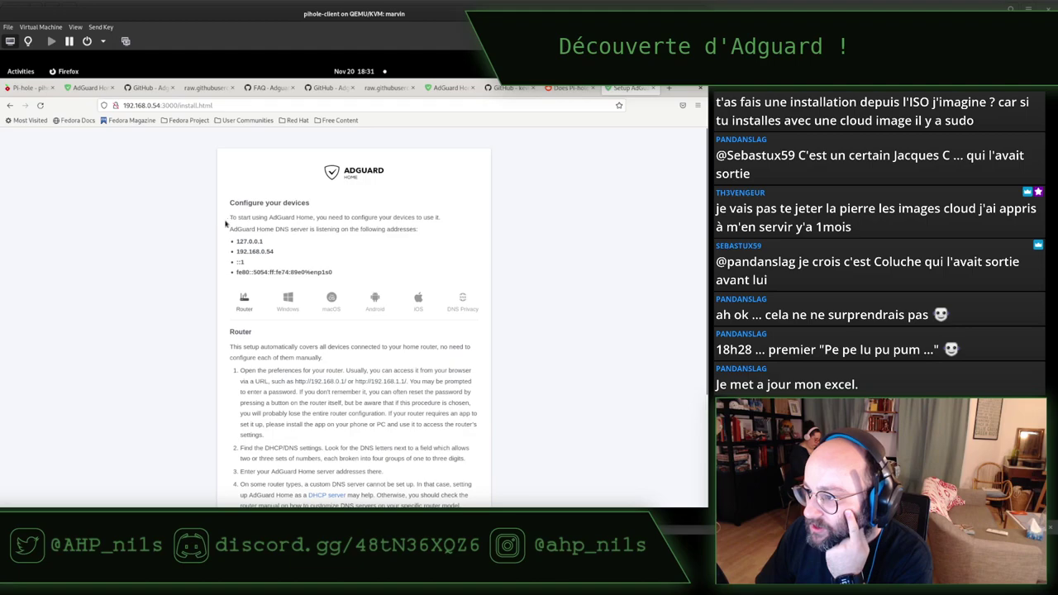
{"action": "left_click_drag", "start_coordinate": [232, 219], "coordinate": [331, 218]}
{"action": "left_click", "coordinate": [331, 218]}
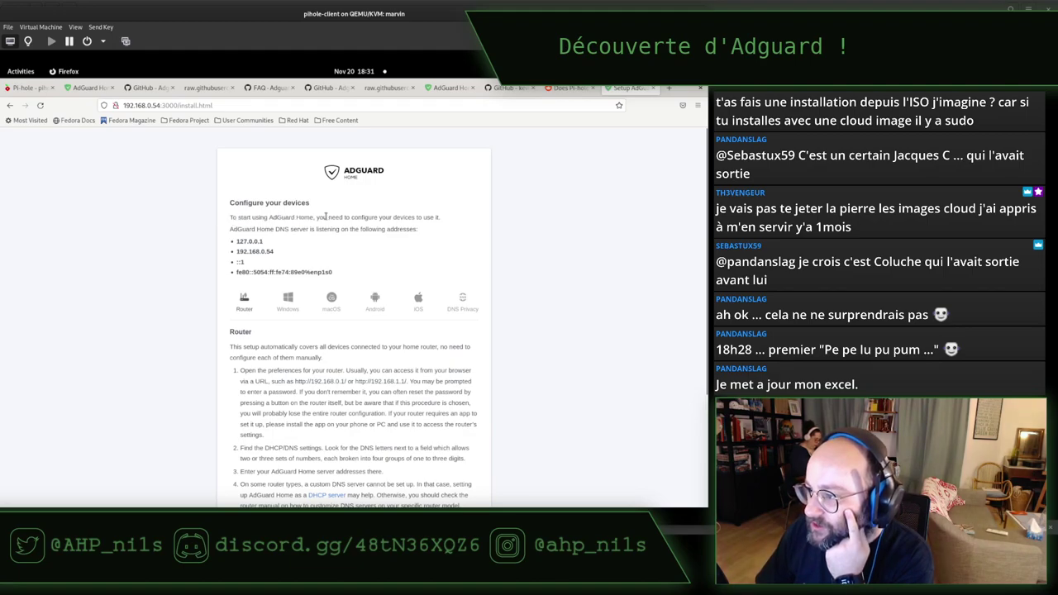
{"action": "key", "text": "ctrl+plus"}
{"action": "key", "text": "ctrl+plus"}
{"action": "key", "text": "ctrl+plus"}
{"action": "key", "text": "ctrl+plus"}
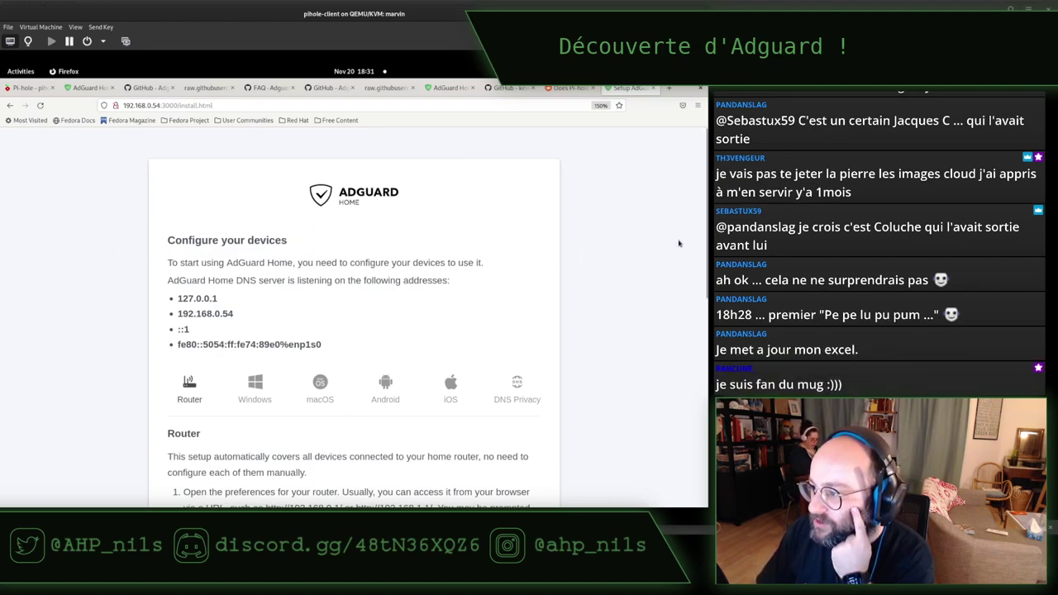
Step: Examine the router instructions for using AdGuard Home on all devices connected to the home network
{"action": "scroll", "coordinate": [699, 257], "scroll_direction": "down", "scroll_amount": 1}
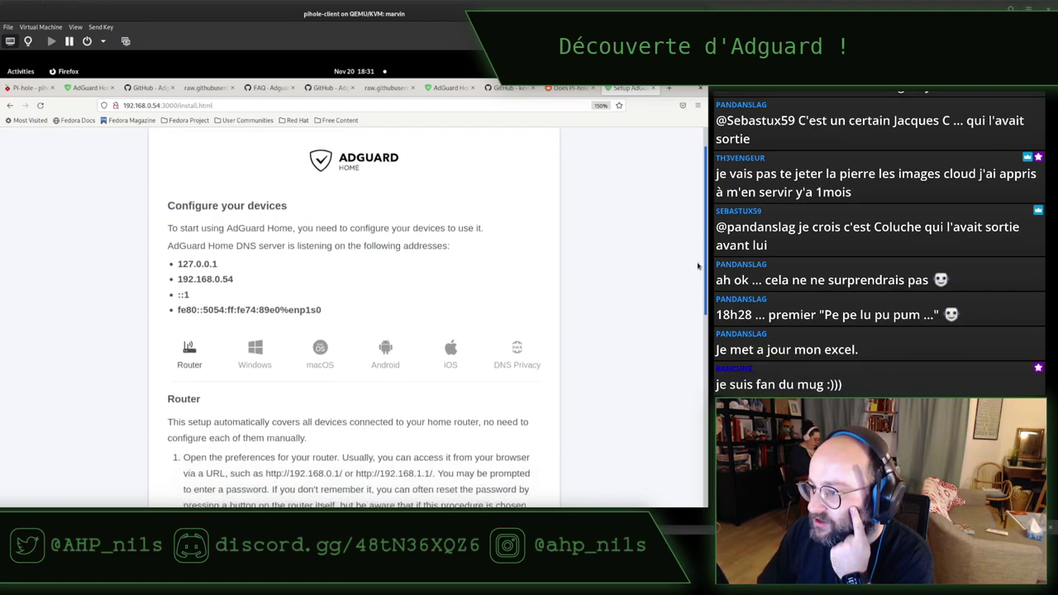
{"action": "scroll", "coordinate": [696, 269], "scroll_direction": "down", "scroll_amount": 3}
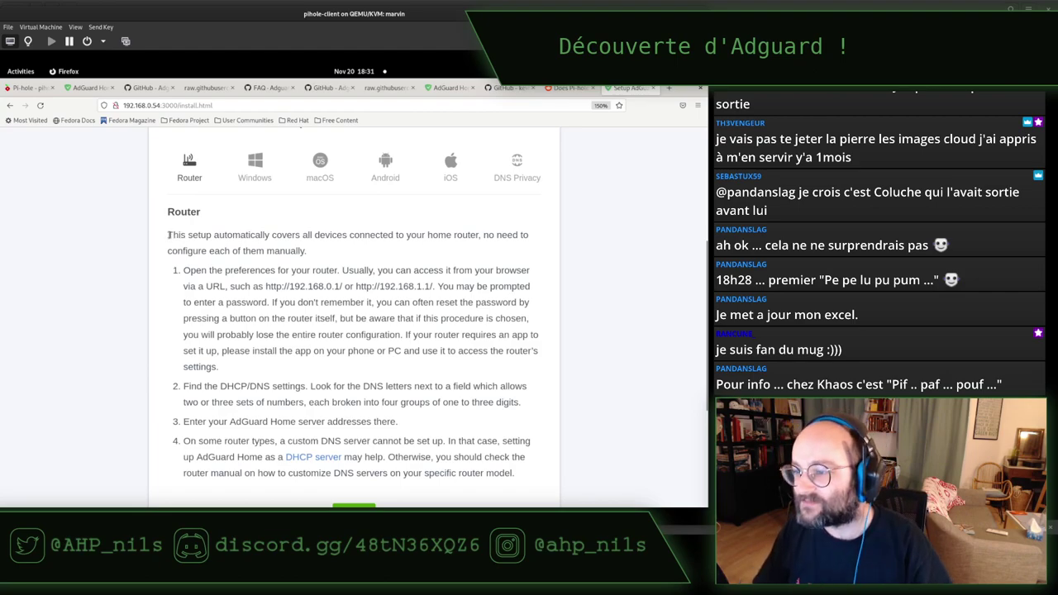
{"action": "left_click_drag", "start_coordinate": [169, 235], "coordinate": [293, 234]}
{"action": "left_click", "coordinate": [293, 233]}
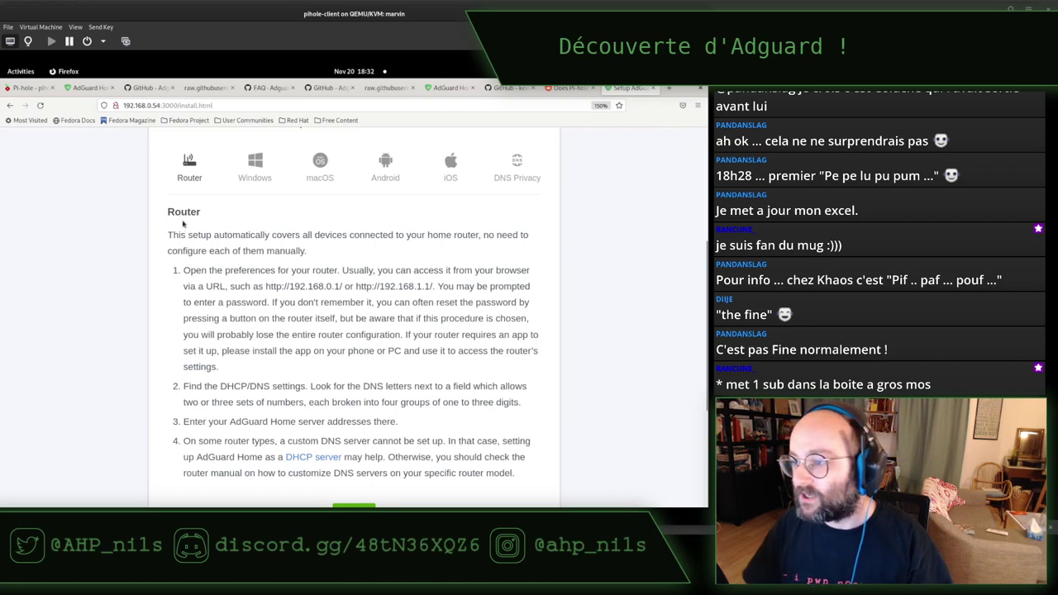
{"action": "double_click", "coordinate": [178, 214]}
{"action": "left_click", "coordinate": [177, 213]}
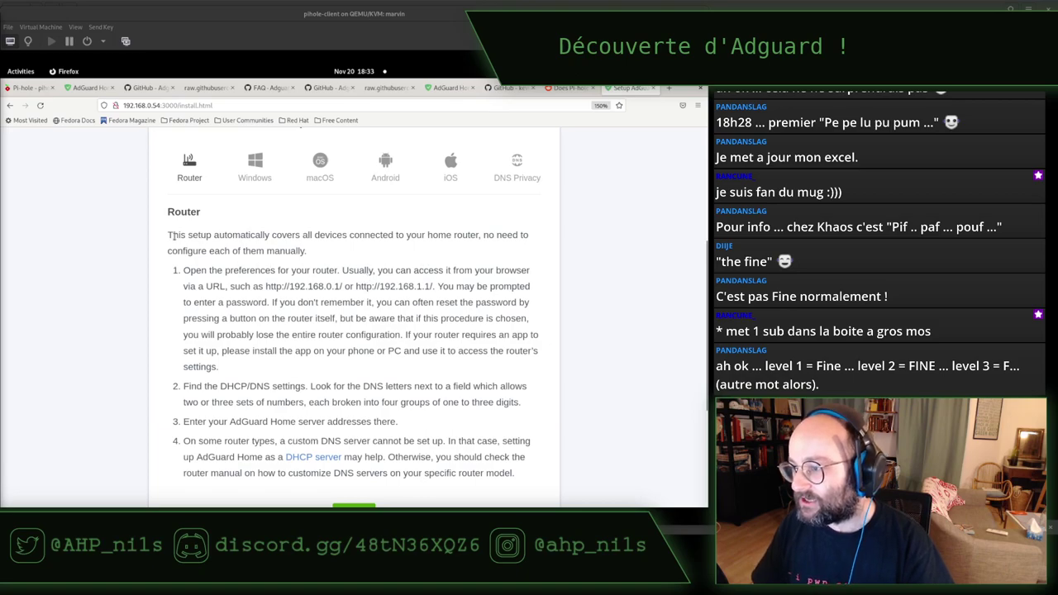
{"action": "left_click_drag", "start_coordinate": [167, 235], "coordinate": [326, 235]}
{"action": "left_click", "coordinate": [326, 235]}
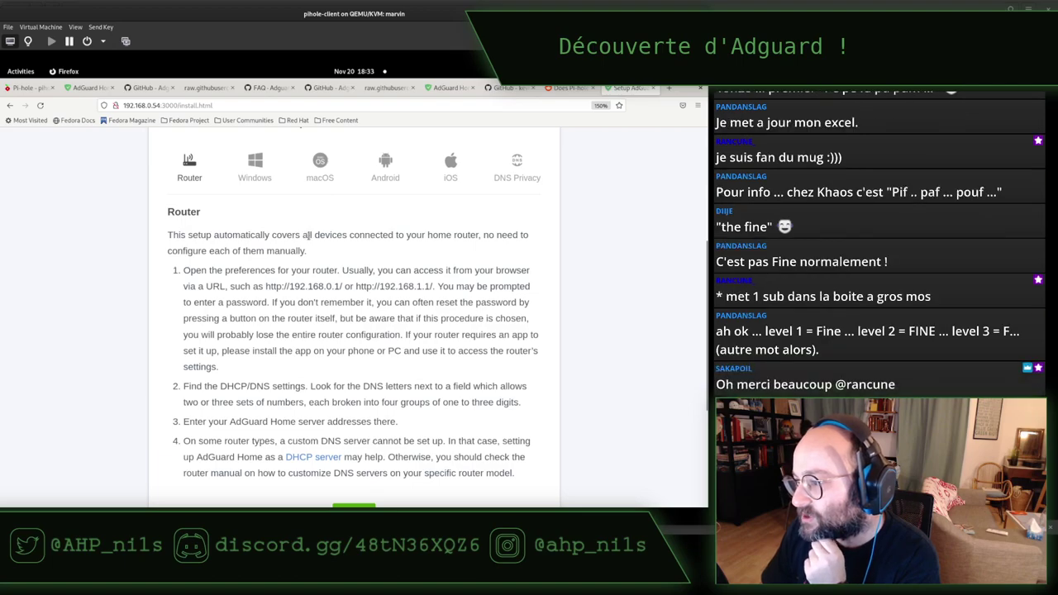
Step: Examine the Windows instructions for setting the AdGuard Home DNS server addresses
{"action": "left_click", "coordinate": [250, 164]}
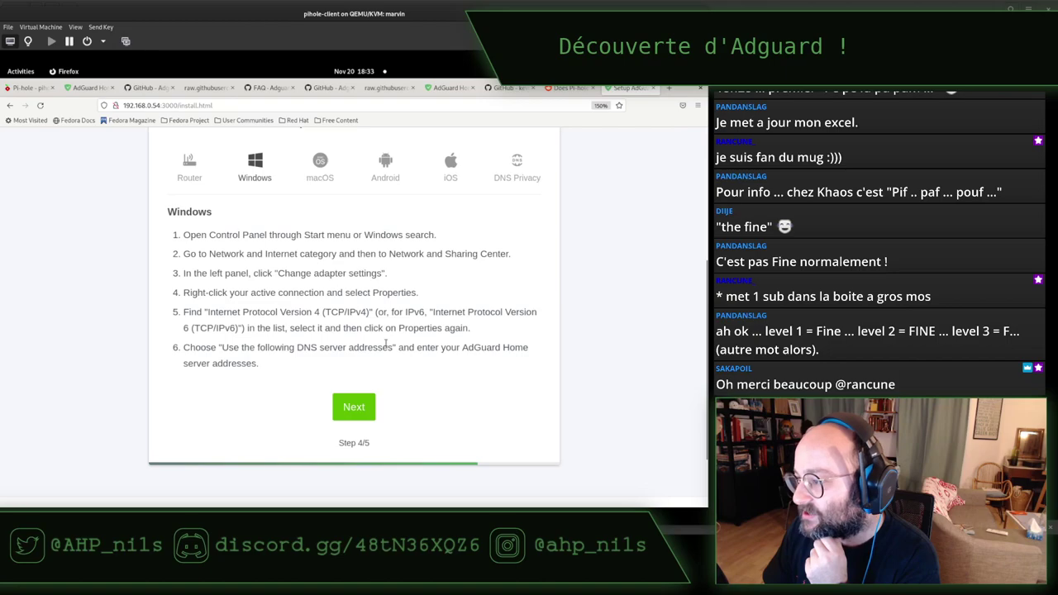
{"action": "left_click_drag", "start_coordinate": [385, 344], "coordinate": [252, 257]}
{"action": "left_click", "coordinate": [252, 257]}
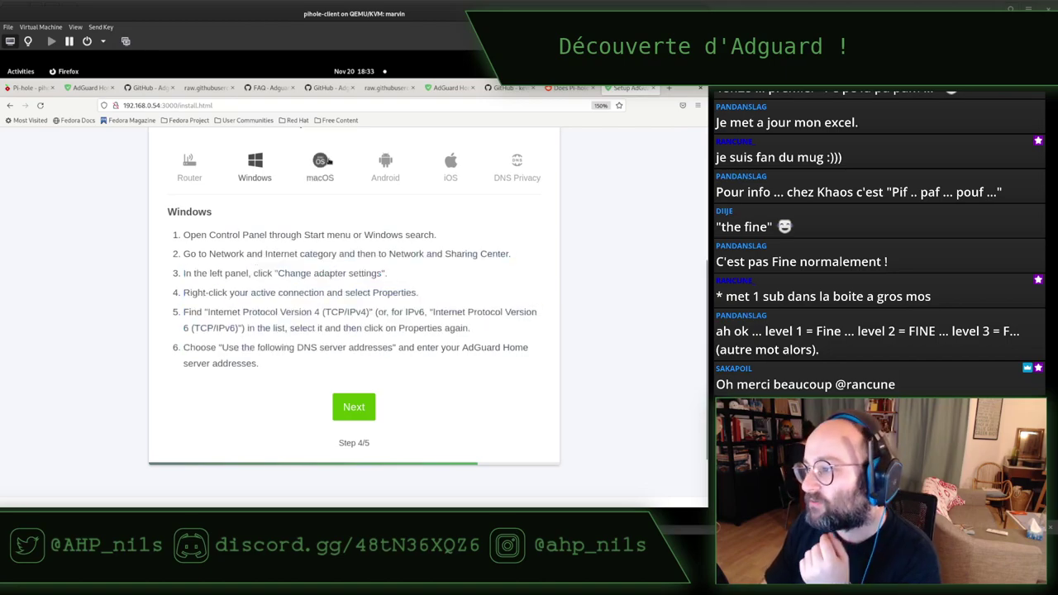
Step: Examine the macOS instructions for reaching the network settings and entering the AdGuard Home server addresses
{"action": "left_click", "coordinate": [325, 163]}
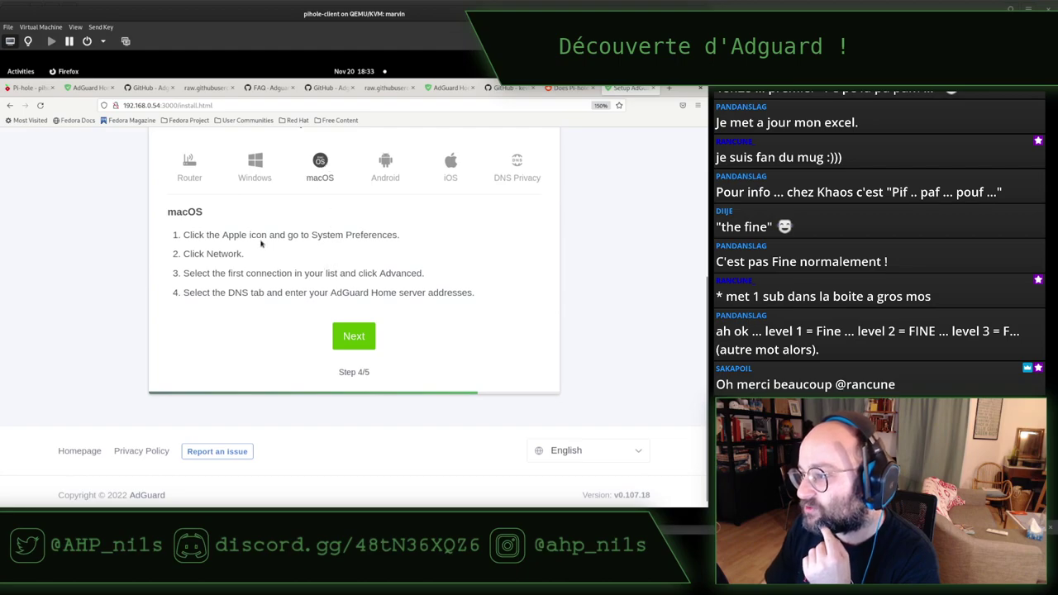
{"action": "left_click_drag", "start_coordinate": [205, 239], "coordinate": [329, 240]}
{"action": "left_click", "coordinate": [289, 244]}
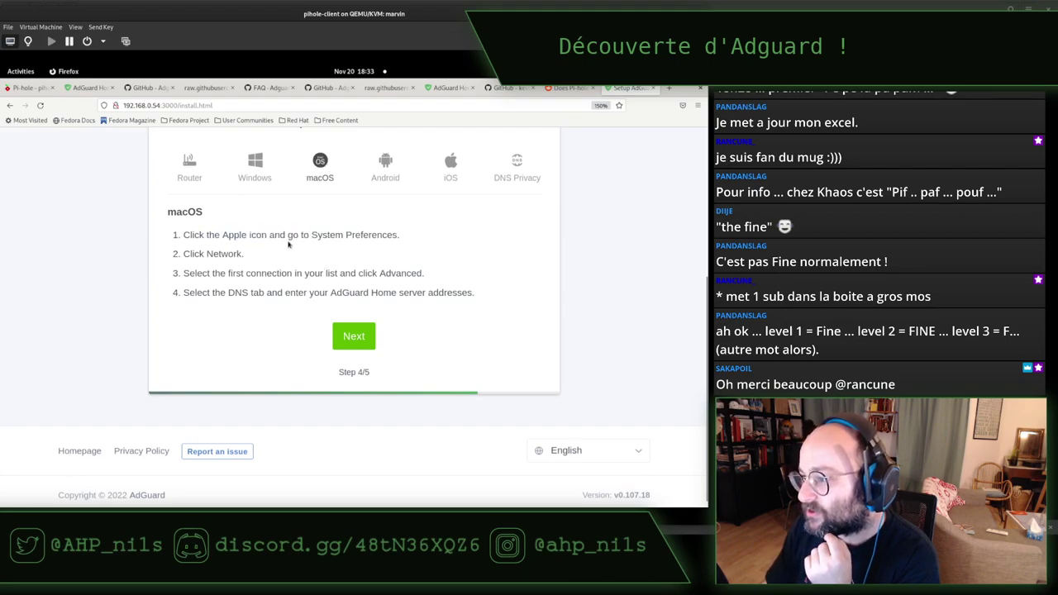
{"action": "left_click_drag", "start_coordinate": [224, 235], "coordinate": [269, 236]}
{"action": "left_click", "coordinate": [269, 237]}
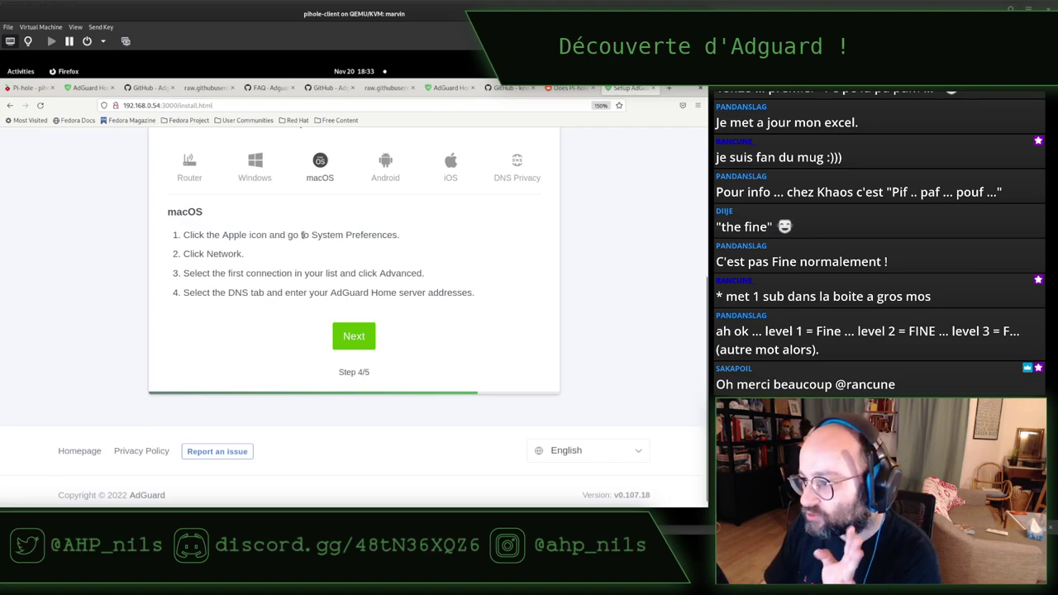
{"action": "left_click_drag", "start_coordinate": [192, 273], "coordinate": [344, 293]}
{"action": "left_click", "coordinate": [276, 271]}
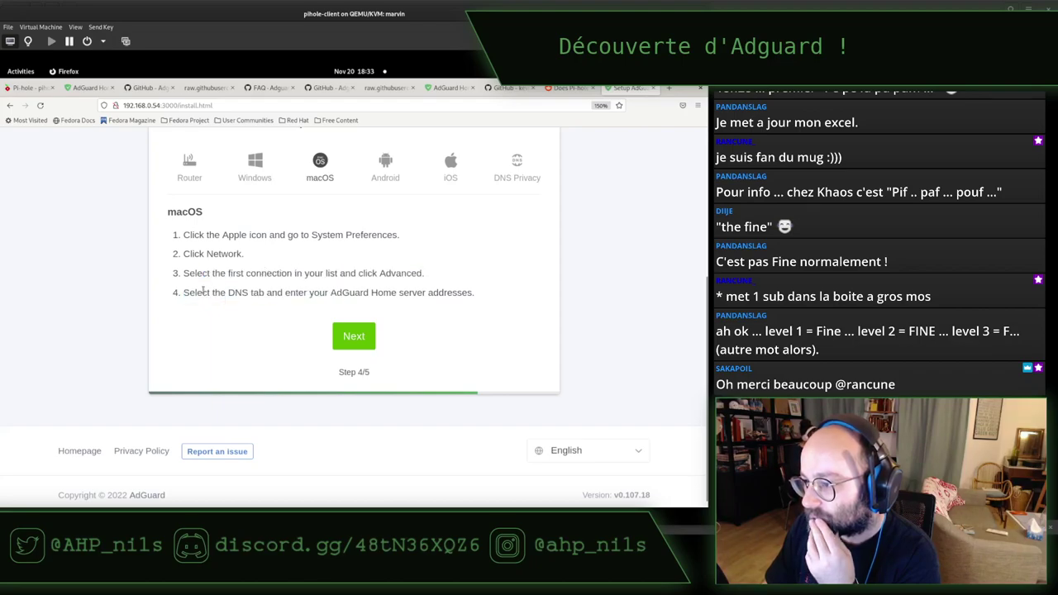
{"action": "left_click_drag", "start_coordinate": [203, 293], "coordinate": [275, 291]}
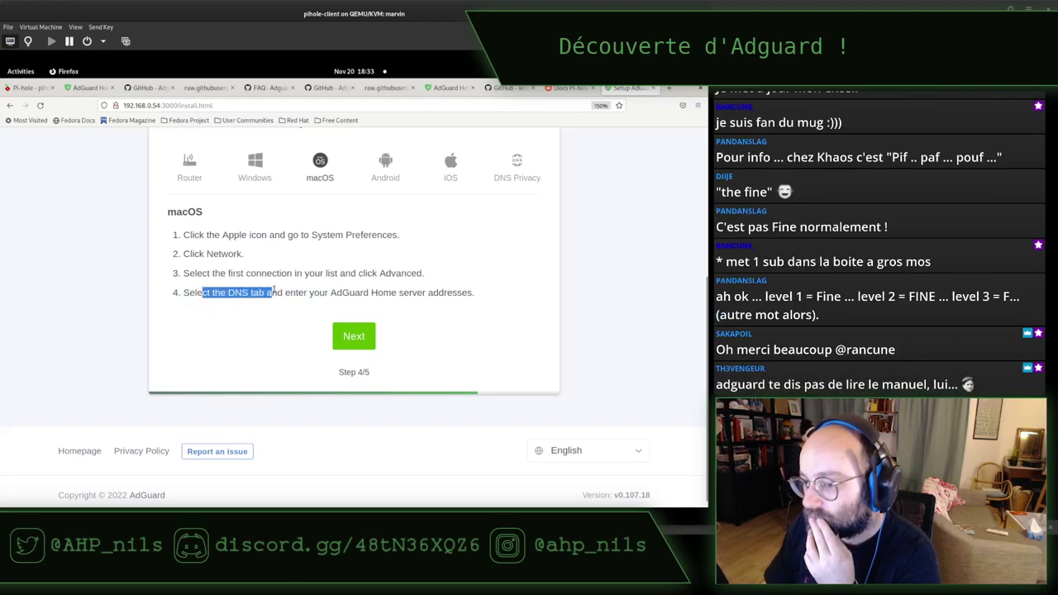
Step: Examine the Android and iOS instructions for entering the AdGuard Home DNS server addresses
{"action": "left_click", "coordinate": [276, 287]}
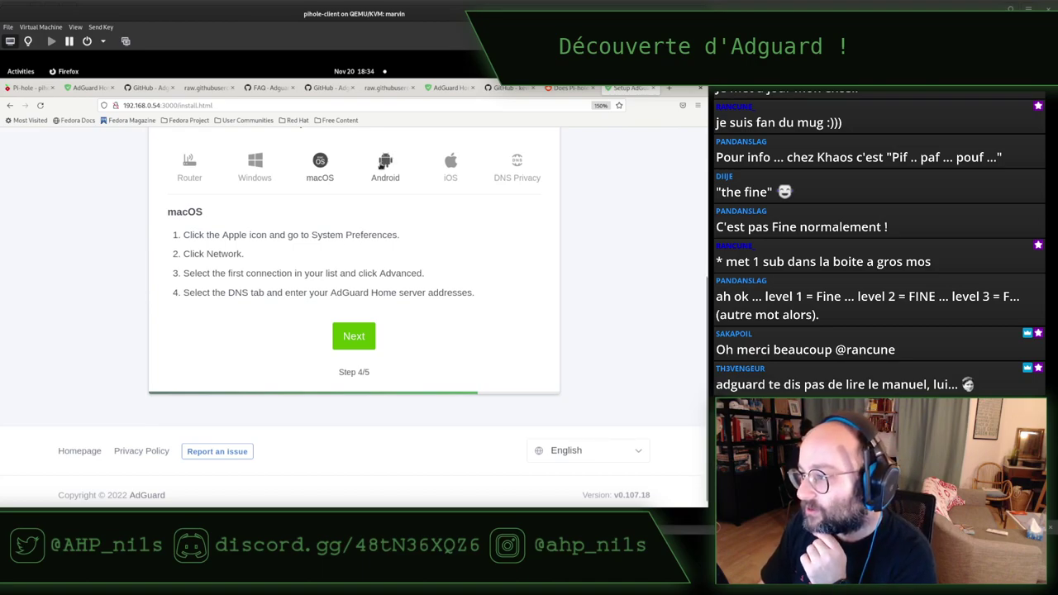
{"action": "left_click", "coordinate": [382, 167]}
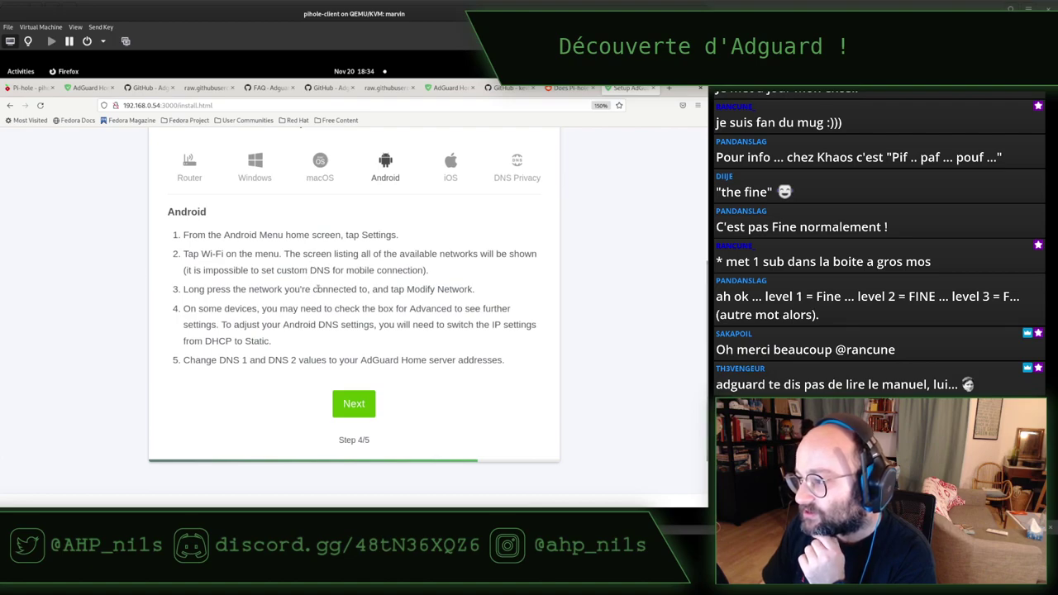
{"action": "left_click", "coordinate": [451, 175]}
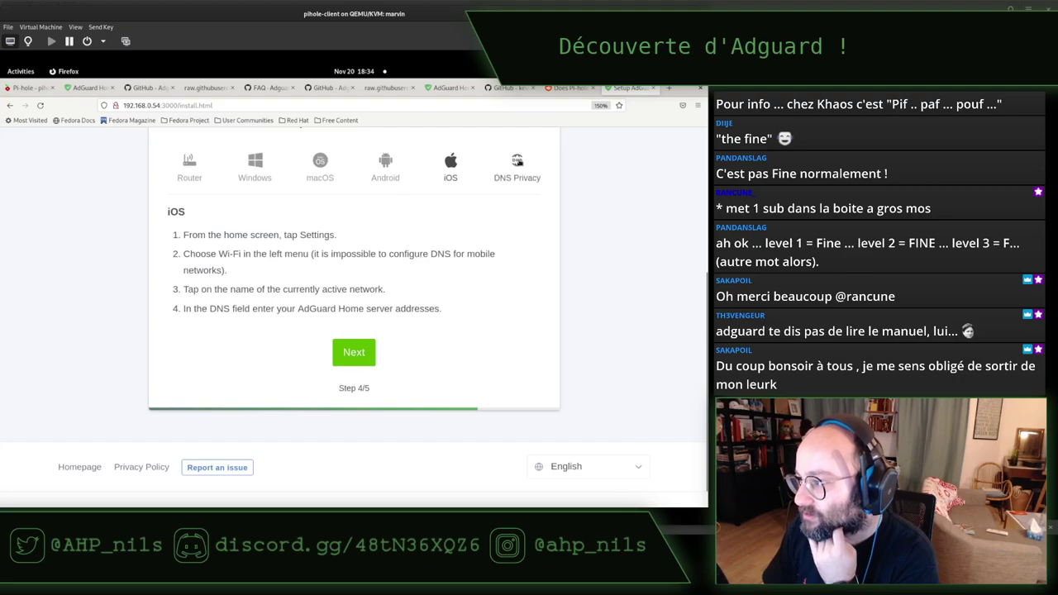
Step: Read the DNS Privacy note on DNS-over-HTTPS and DNS-over-TLS, and recheck the router instructions through the DHCP server hint
{"action": "left_click", "coordinate": [519, 163]}
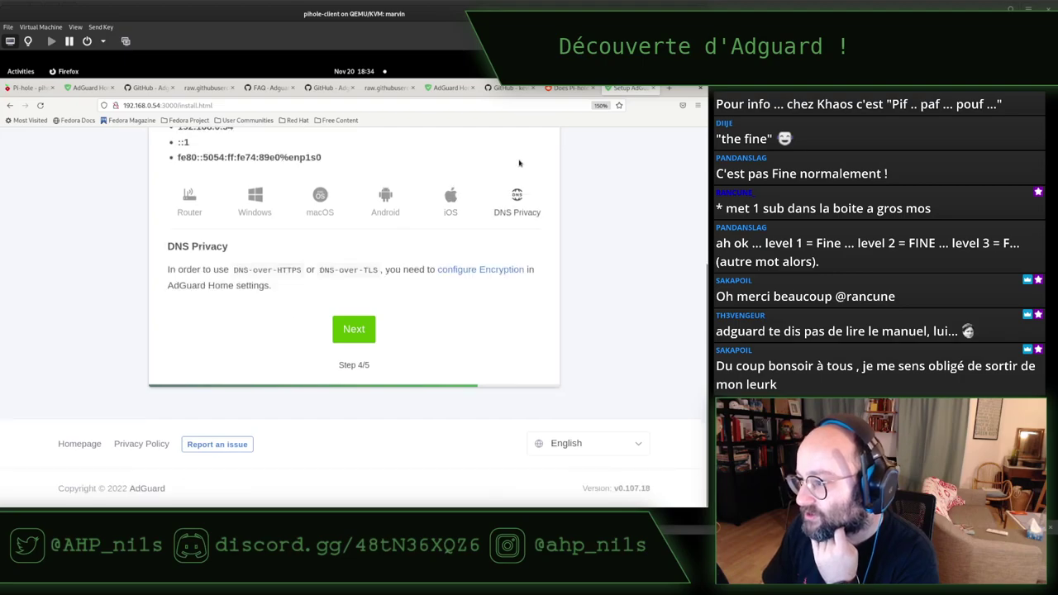
{"action": "left_click_drag", "start_coordinate": [235, 269], "coordinate": [382, 269]}
{"action": "left_click", "coordinate": [280, 250]}
{"action": "left_click", "coordinate": [190, 202]}
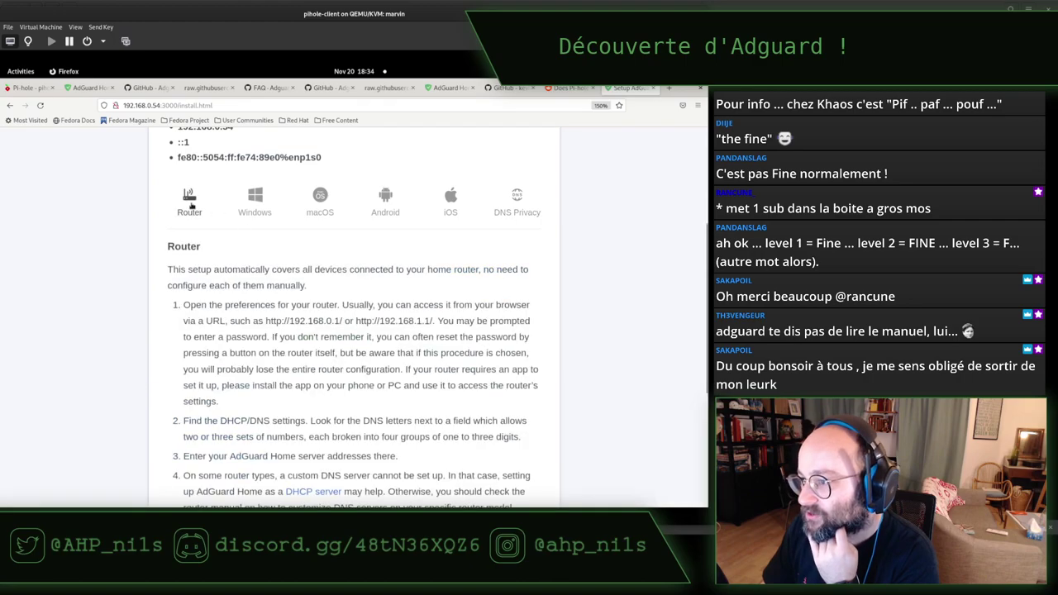
{"action": "scroll", "coordinate": [257, 283], "scroll_direction": "down", "scroll_amount": 5}
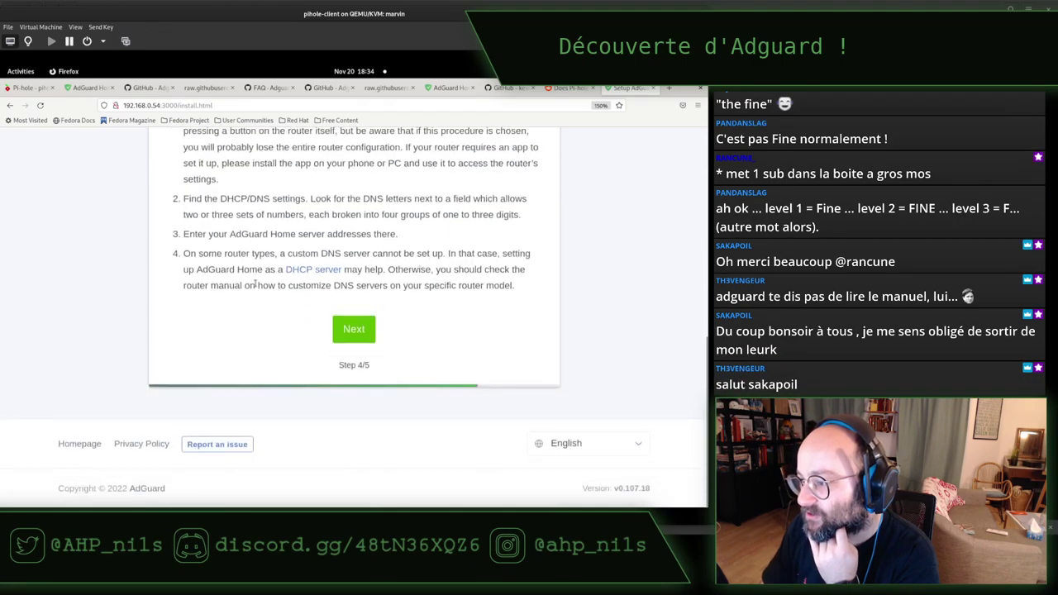
Step: Finish the setup wizard and sign in to the AdGuard Home dashboard with the admin username and account password
{"action": "left_click", "coordinate": [352, 331]}
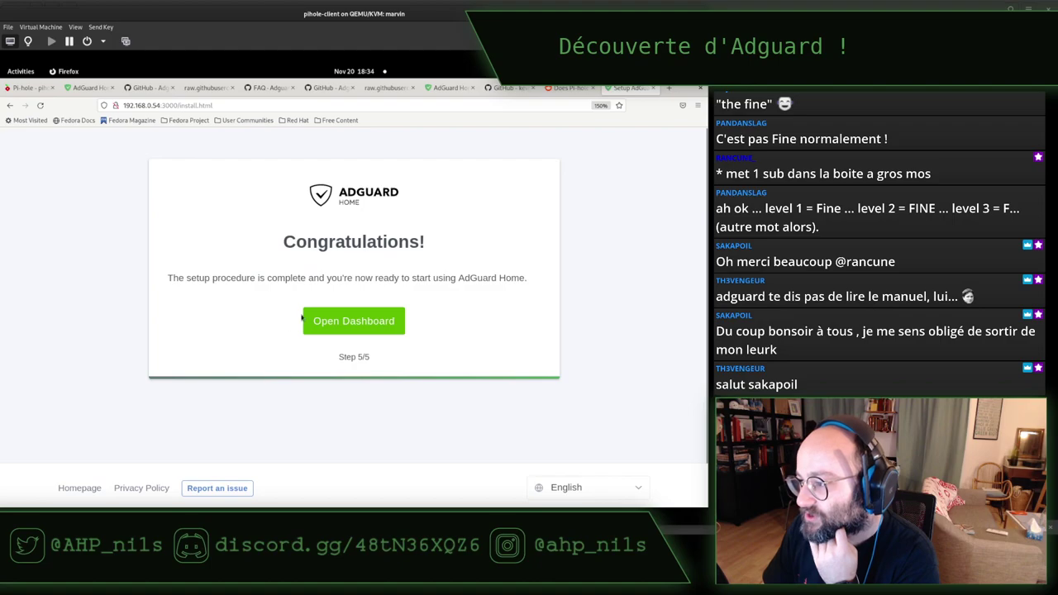
{"action": "left_click", "coordinate": [349, 322]}
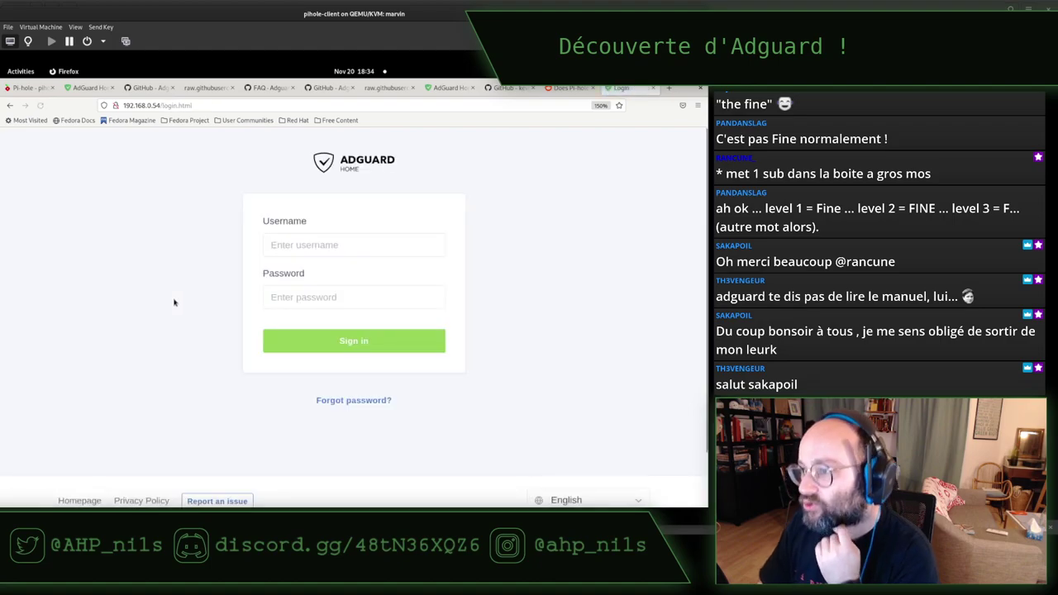
{"action": "left_click", "coordinate": [297, 248]}
{"action": "type", "text": "nils"}
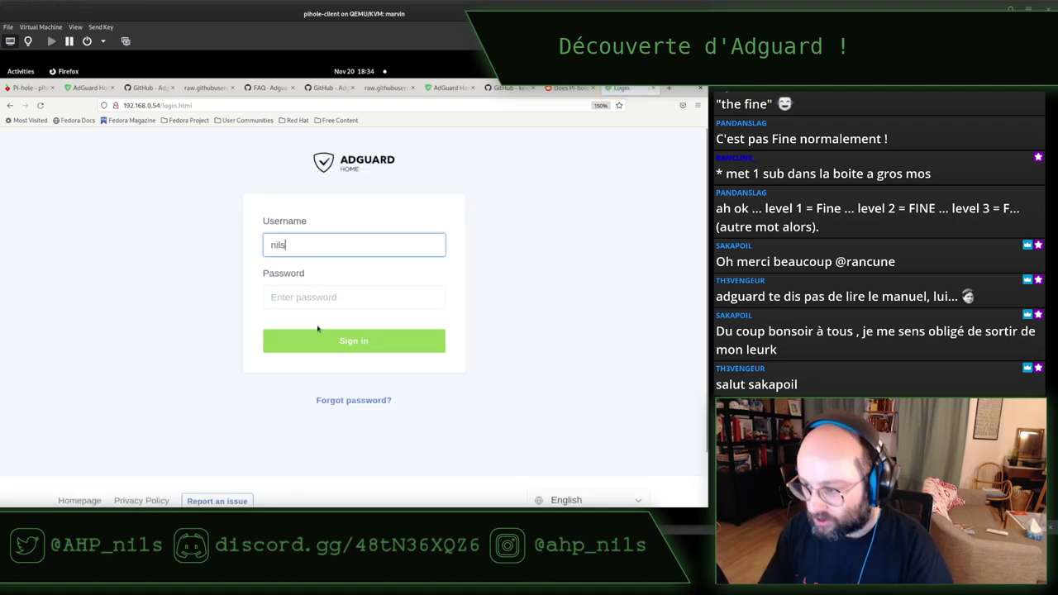
{"action": "key", "text": "Tab"}
{"action": "type", "text": "••••••••"}
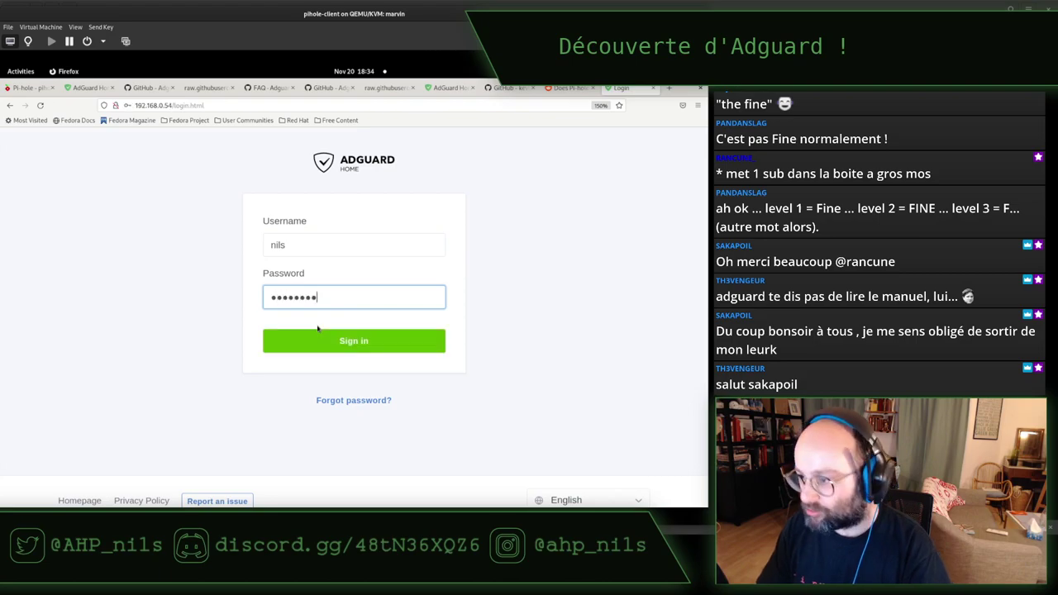
{"action": "left_click", "coordinate": [317, 331]}
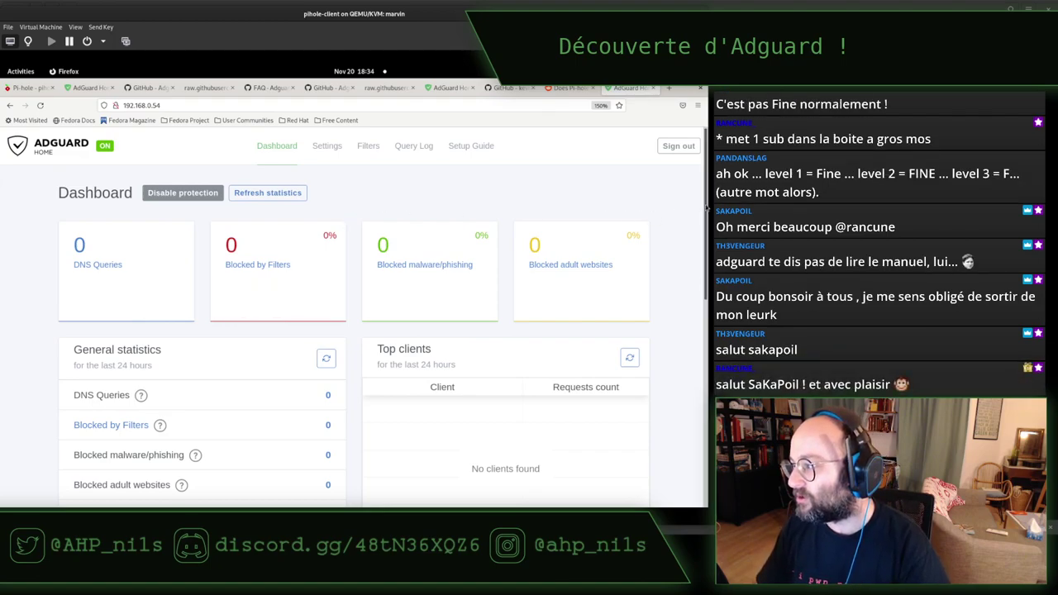
Step: Look over the dashboard's query, blocking, client and domain statistics
{"action": "left_click_drag", "start_coordinate": [707, 210], "coordinate": [691, 313]}
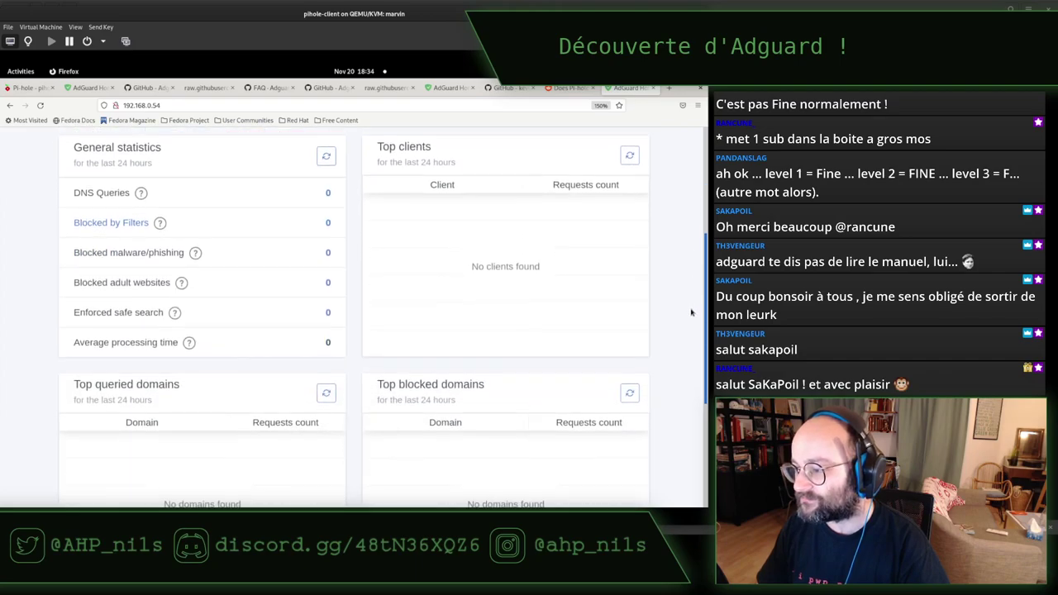
{"action": "scroll", "coordinate": [687, 378], "scroll_direction": "down", "scroll_amount": 2}
{"action": "scroll", "coordinate": [687, 378], "scroll_direction": "up", "scroll_amount": 5}
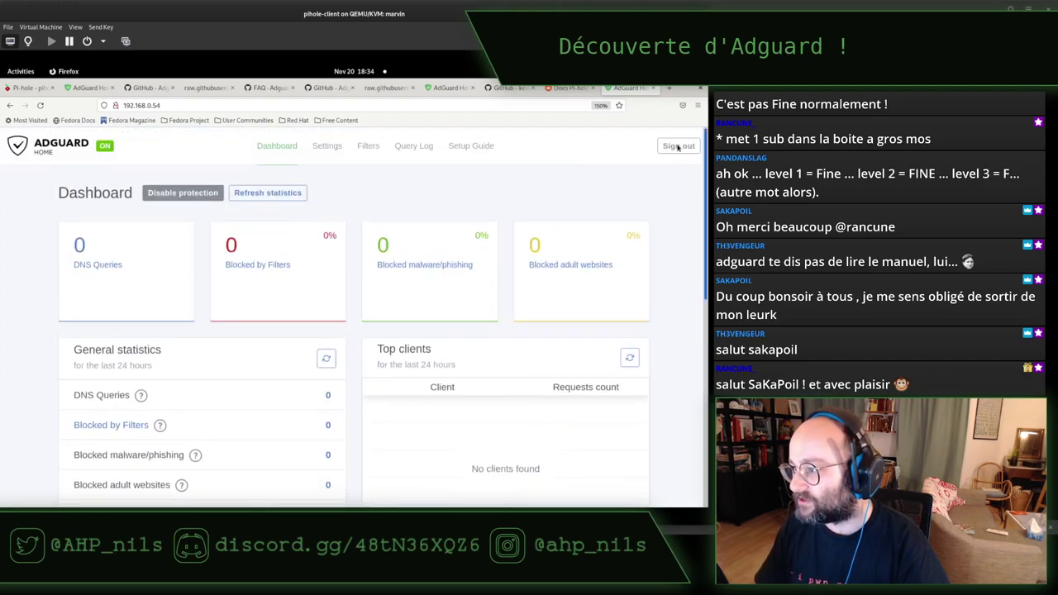
Step: Review the Setup Guide page with the DNS listening addresses and the router instructions
{"action": "left_click", "coordinate": [470, 146]}
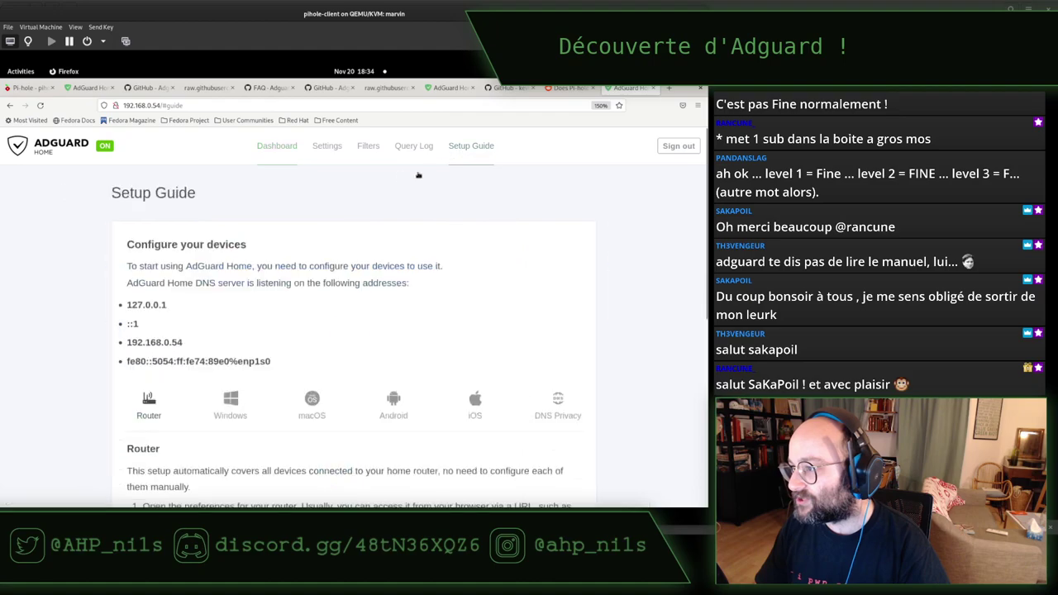
{"action": "scroll", "coordinate": [271, 279], "scroll_direction": "down", "scroll_amount": 5}
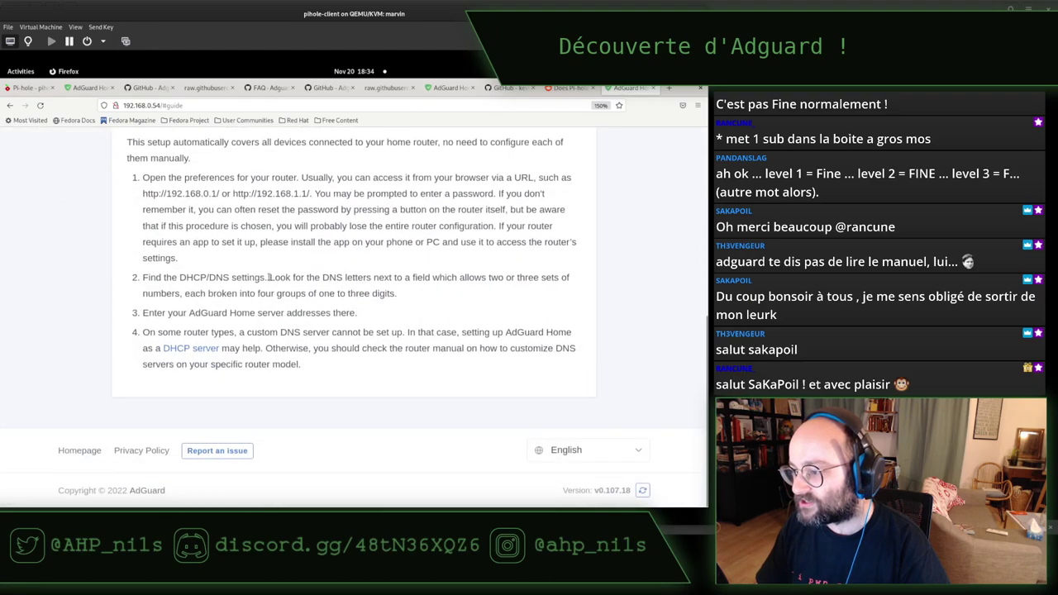
{"action": "scroll", "coordinate": [269, 277], "scroll_direction": "up", "scroll_amount": 5}
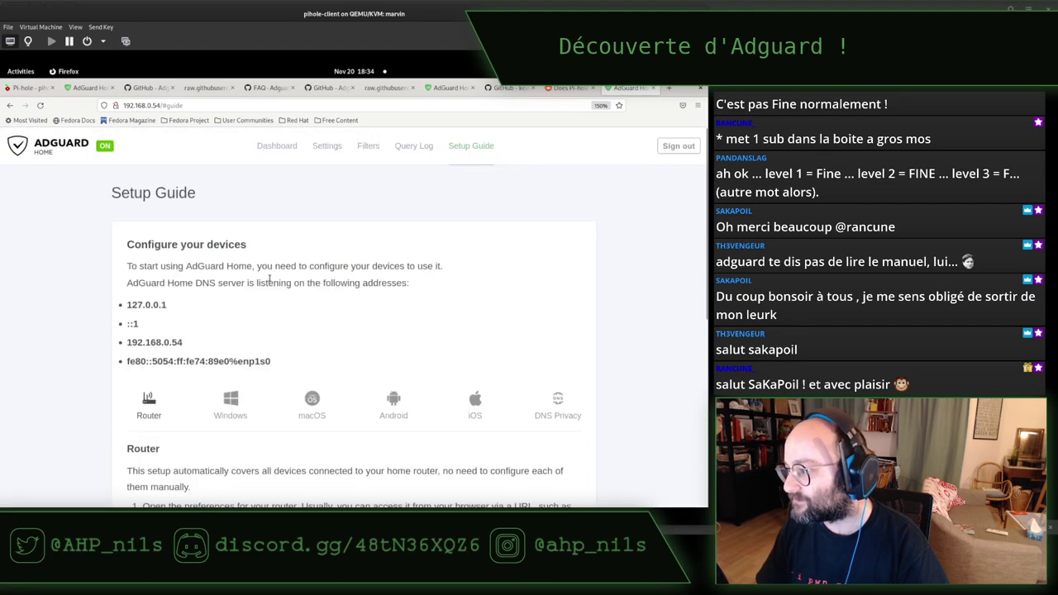
Step: Open the general settings and examine the filter blocking, browsing security, parental control and Safe Search options
{"action": "mouse_move", "coordinate": [327, 149]}
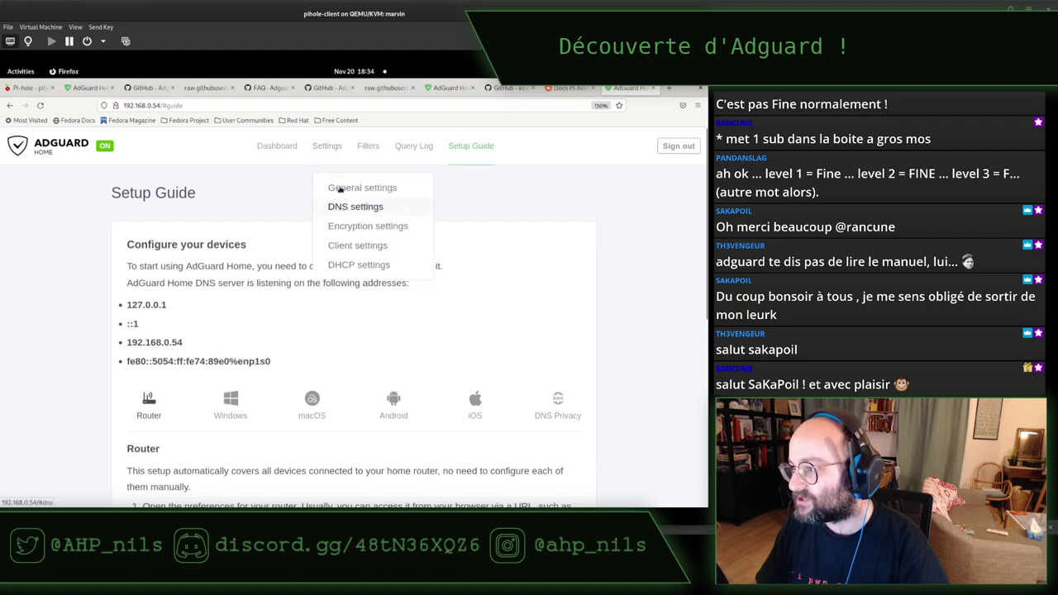
{"action": "left_click", "coordinate": [342, 188]}
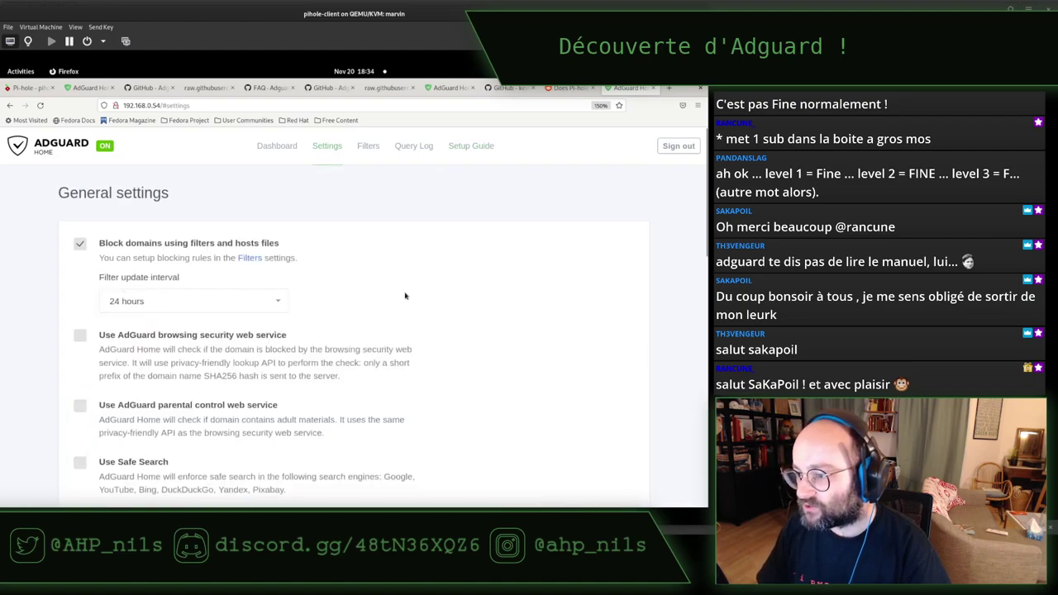
{"action": "scroll", "coordinate": [404, 298], "scroll_direction": "down", "scroll_amount": 2}
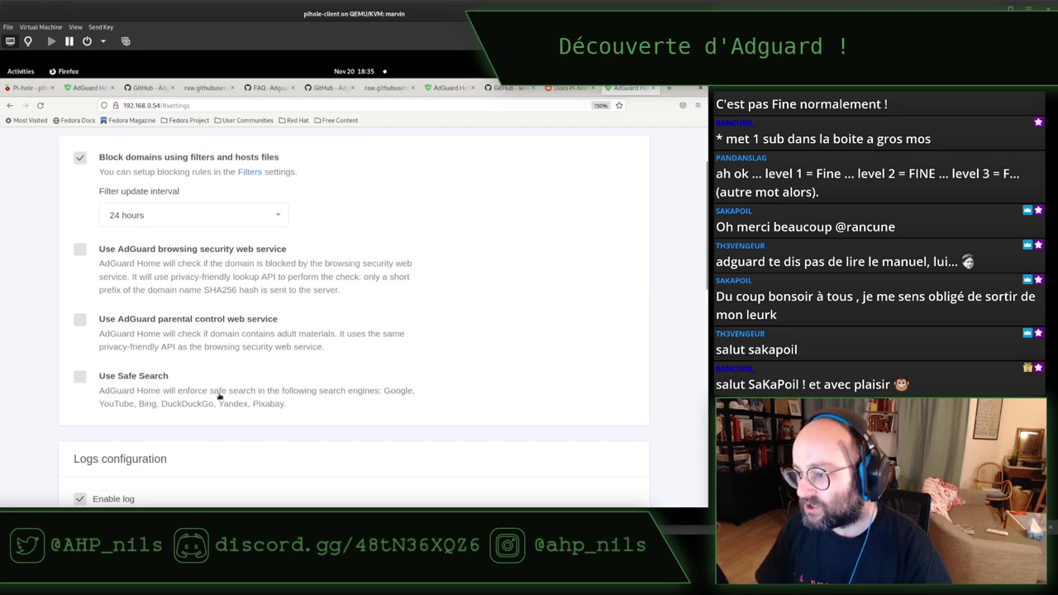
Step: Examine the logs configuration, including client IP anonymization, the query log retention periods and the option to clear logs
{"action": "scroll", "coordinate": [289, 373], "scroll_direction": "down", "scroll_amount": 3}
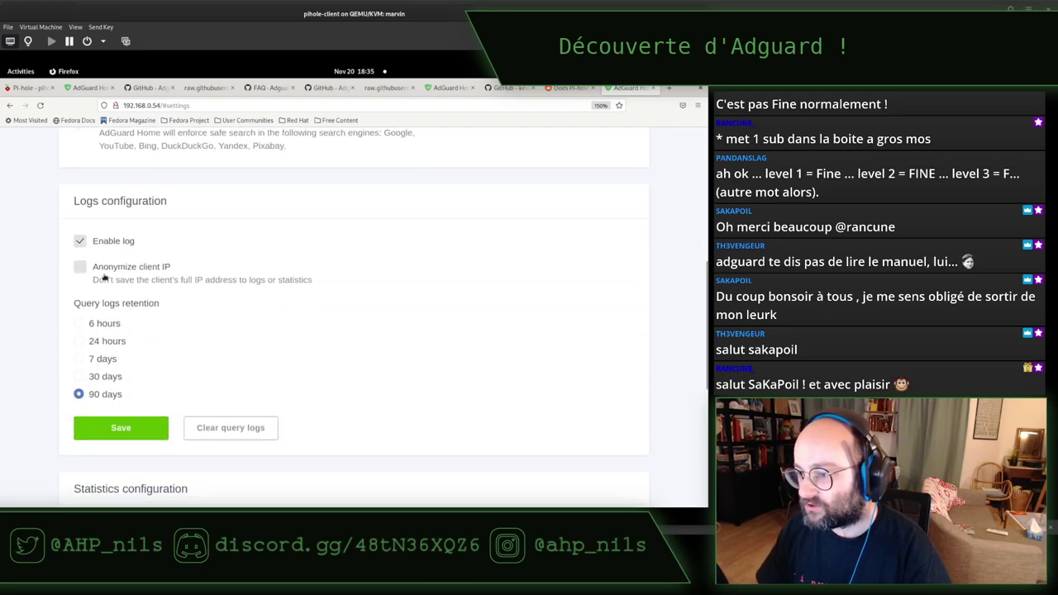
{"action": "left_click_drag", "start_coordinate": [80, 304], "coordinate": [154, 306]}
{"action": "left_click", "coordinate": [154, 306]}
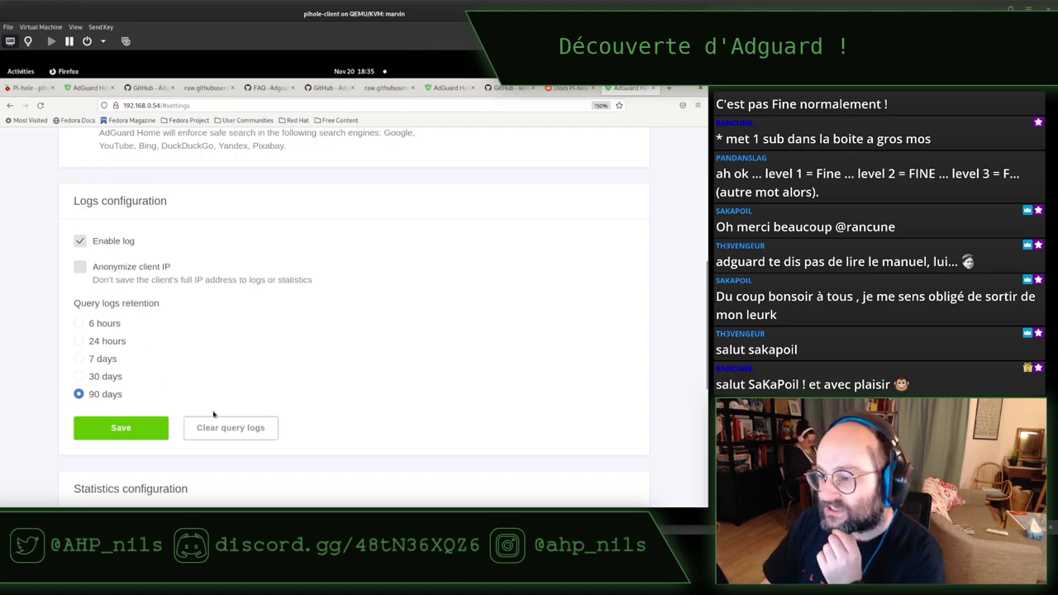
{"action": "left_click", "coordinate": [238, 430]}
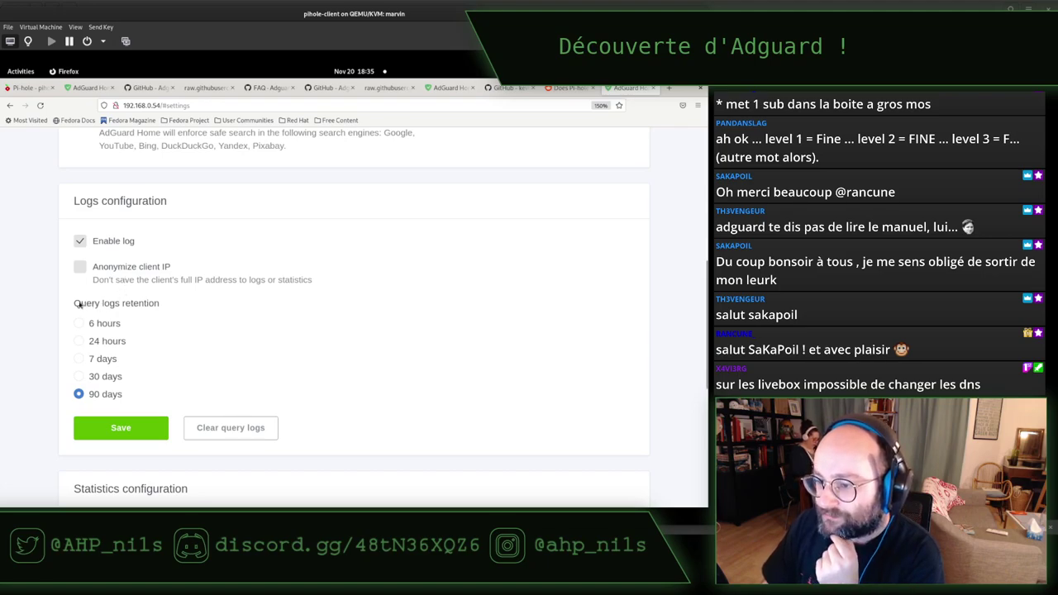
{"action": "left_click_drag", "start_coordinate": [76, 304], "coordinate": [169, 305]}
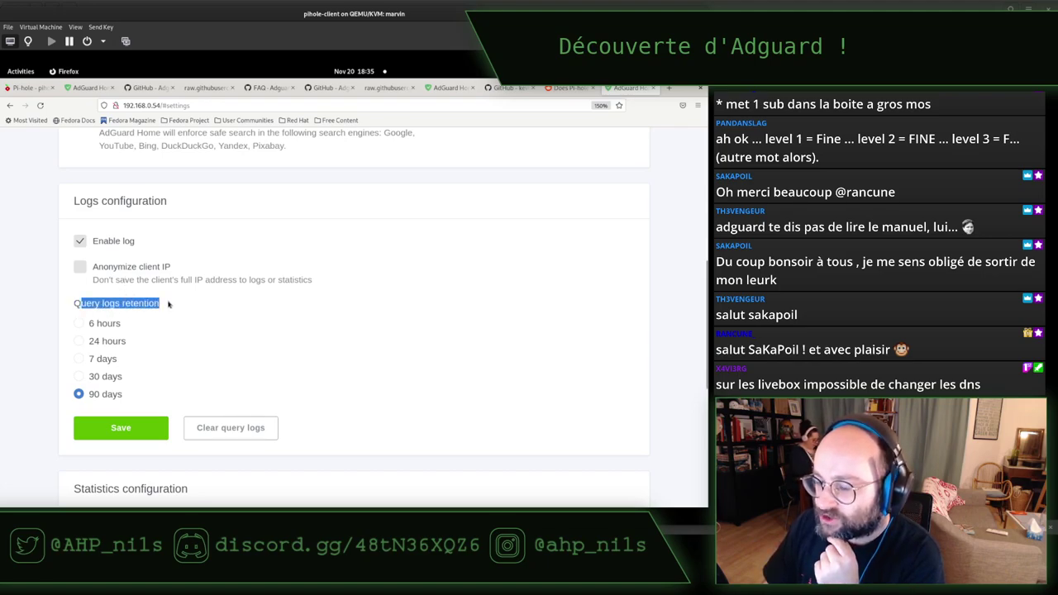
{"action": "left_click", "coordinate": [141, 367]}
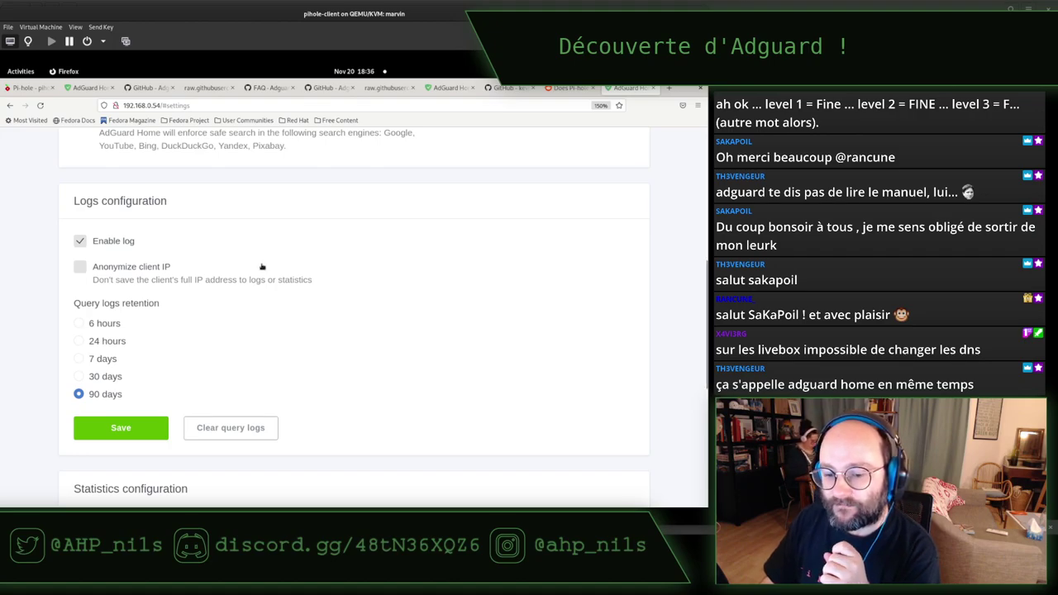
Step: Open the DNS settings and examine the upstream DNS servers, the query distribution modes and the address format examples
{"action": "scroll", "coordinate": [263, 270], "scroll_direction": "up", "scroll_amount": 5}
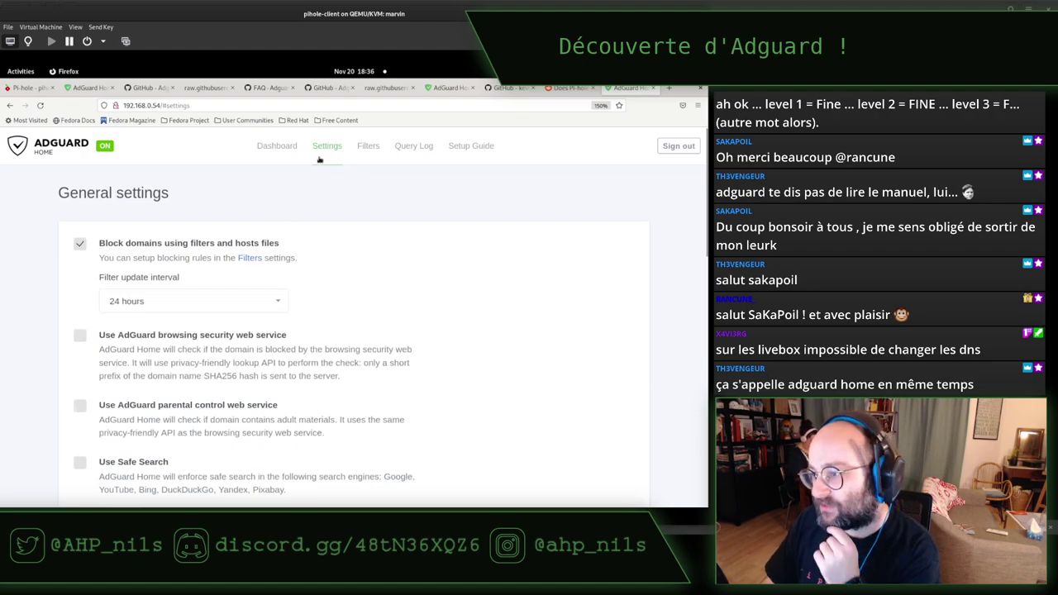
{"action": "mouse_move", "coordinate": [327, 148]}
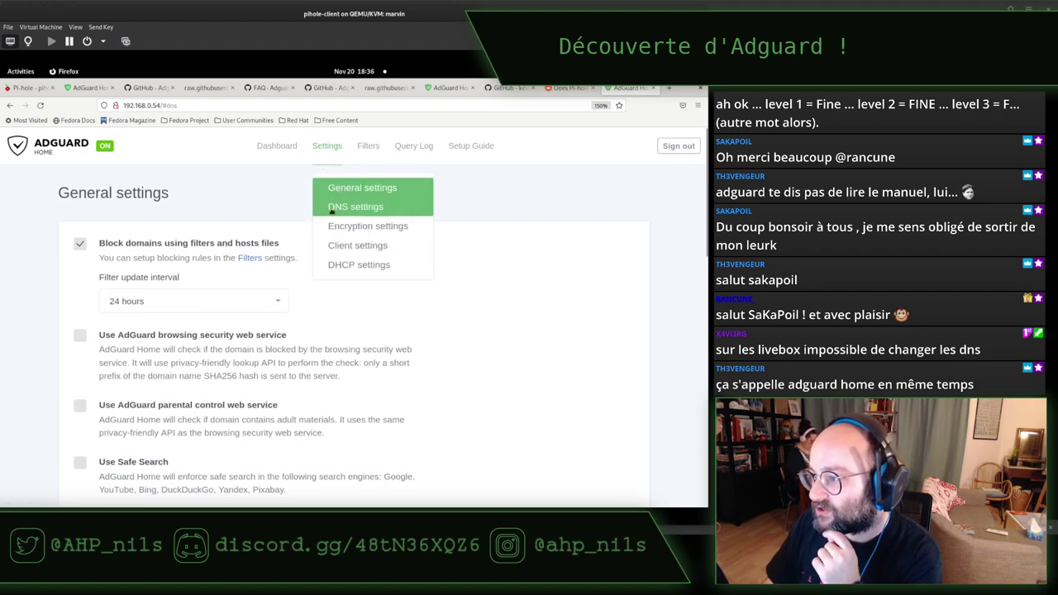
{"action": "left_click", "coordinate": [331, 208]}
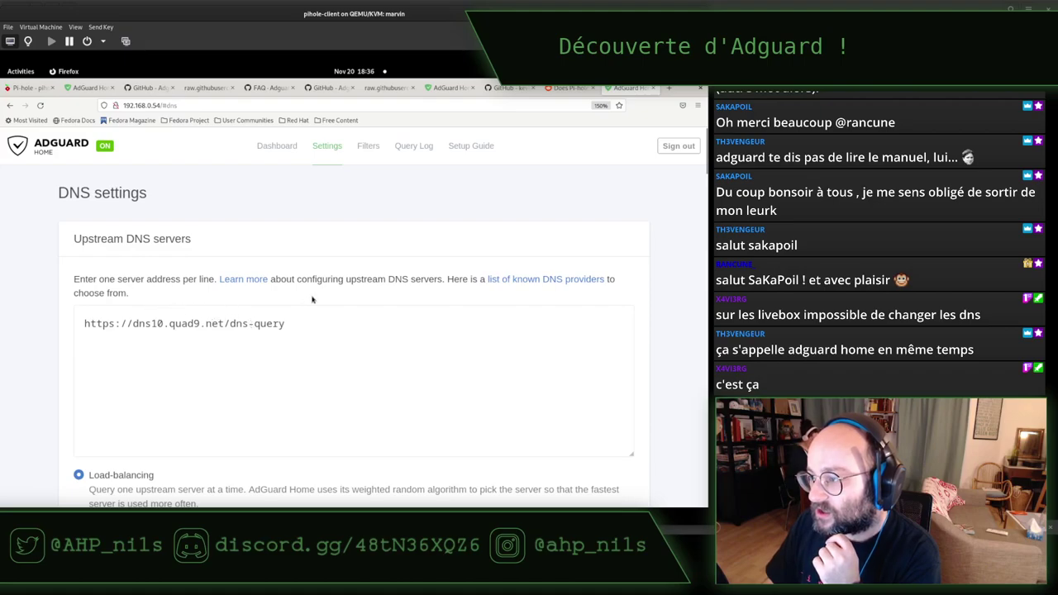
{"action": "scroll", "coordinate": [313, 299], "scroll_direction": "down", "scroll_amount": 4}
{"action": "scroll", "coordinate": [312, 300], "scroll_direction": "down", "scroll_amount": 4}
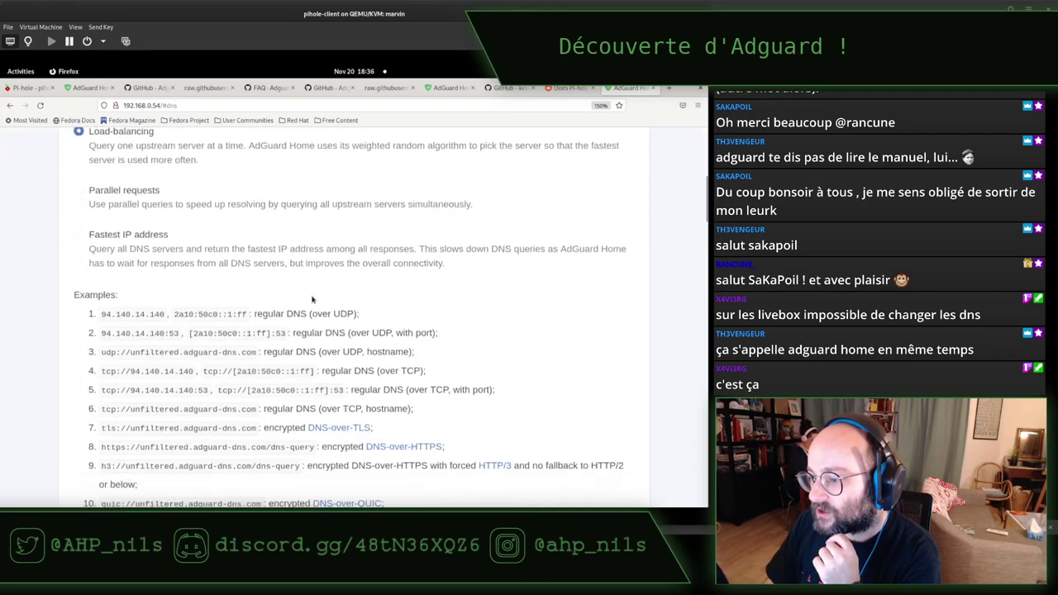
{"action": "scroll", "coordinate": [313, 299], "scroll_direction": "up", "scroll_amount": 8}
{"action": "scroll", "coordinate": [313, 299], "scroll_direction": "down", "scroll_amount": 6}
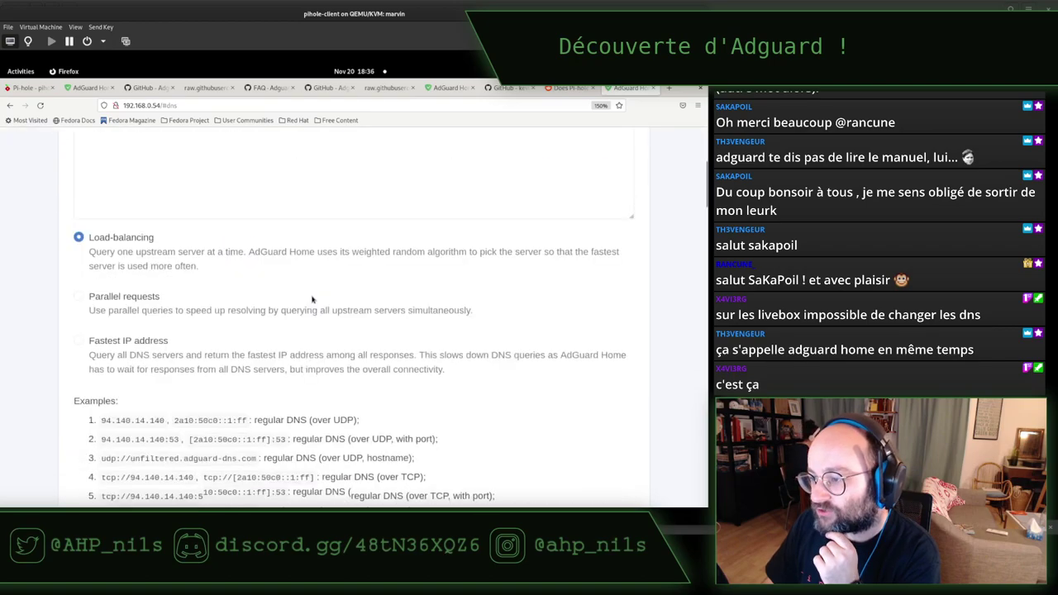
{"action": "scroll", "coordinate": [190, 288], "scroll_direction": "down", "scroll_amount": 8}
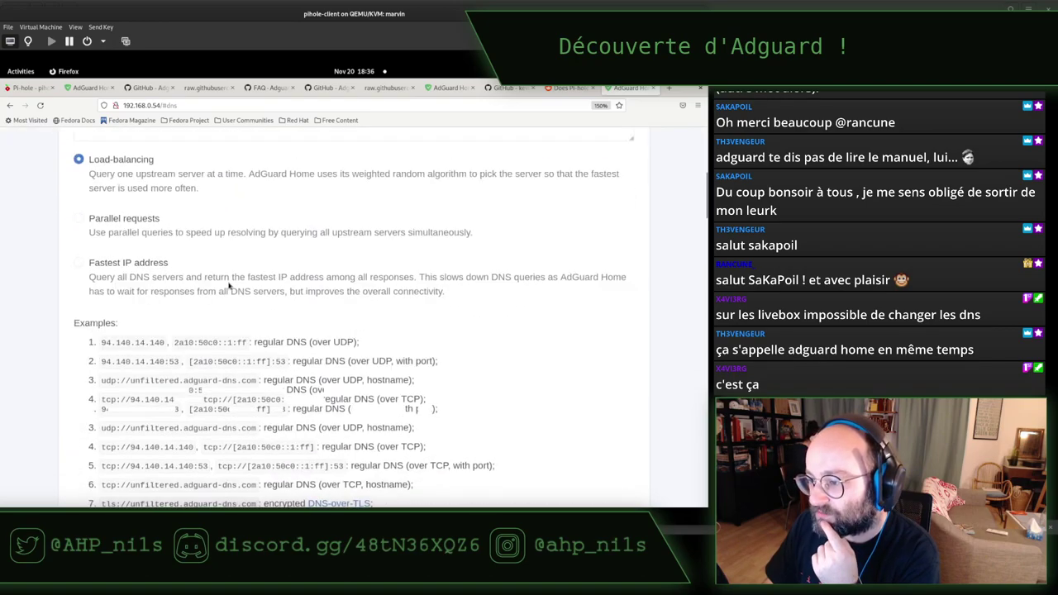
Step: Examine the bootstrap DNS servers, the private reverse DNS servers and the reverse resolving options
{"action": "scroll", "coordinate": [229, 285], "scroll_direction": "down", "scroll_amount": 8}
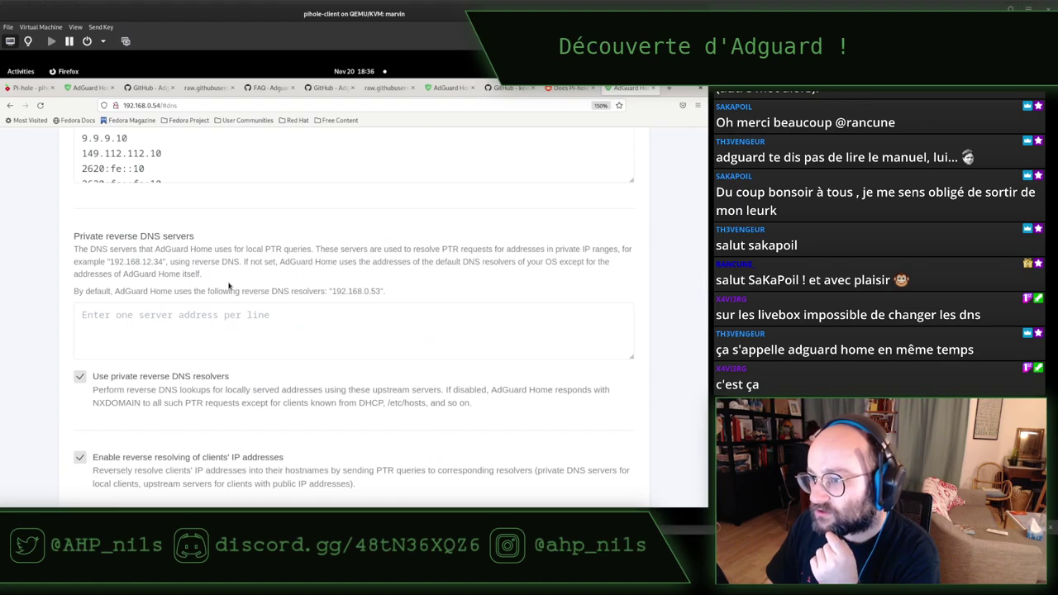
{"action": "scroll", "coordinate": [230, 285], "scroll_direction": "down", "scroll_amount": 4}
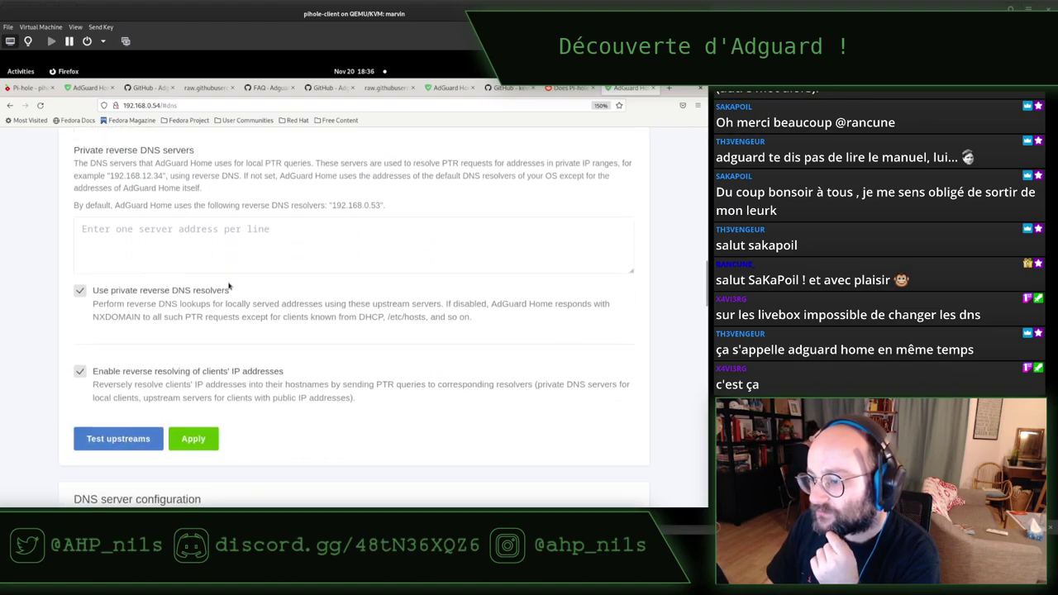
{"action": "scroll", "coordinate": [229, 285], "scroll_direction": "up", "scroll_amount": 12}
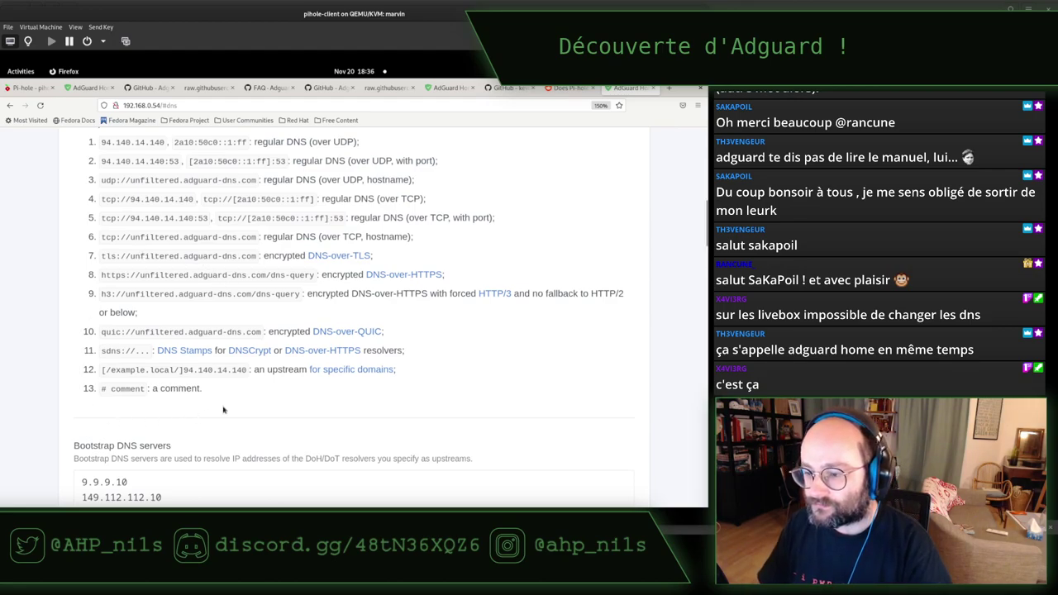
Step: Examine the DNS server configuration, covering EDNS client subnet, DNSSEC, IPv6 resolving and the blocking modes
{"action": "scroll", "coordinate": [266, 406], "scroll_direction": "down", "scroll_amount": 4}
{"action": "scroll", "coordinate": [266, 405], "scroll_direction": "down", "scroll_amount": 15}
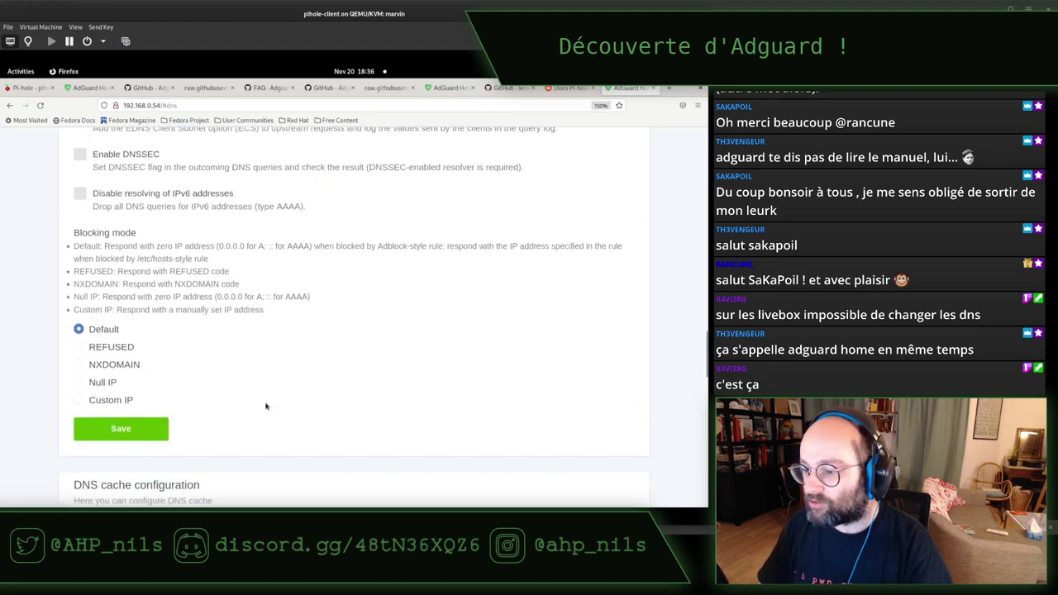
{"action": "scroll", "coordinate": [266, 405], "scroll_direction": "up", "scroll_amount": 12}
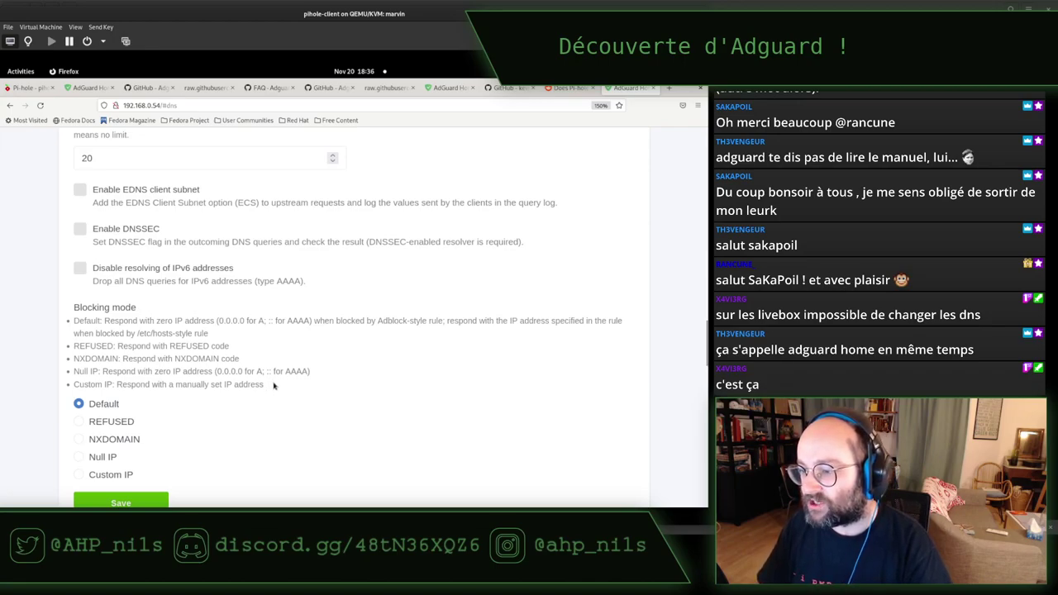
Step: Examine the descriptions of the Default, REFUSED, NXDOMAIN, Null IP and Custom IP blocking modes
{"action": "left_click_drag", "start_coordinate": [275, 386], "coordinate": [201, 382]}
{"action": "left_click", "coordinate": [201, 383]}
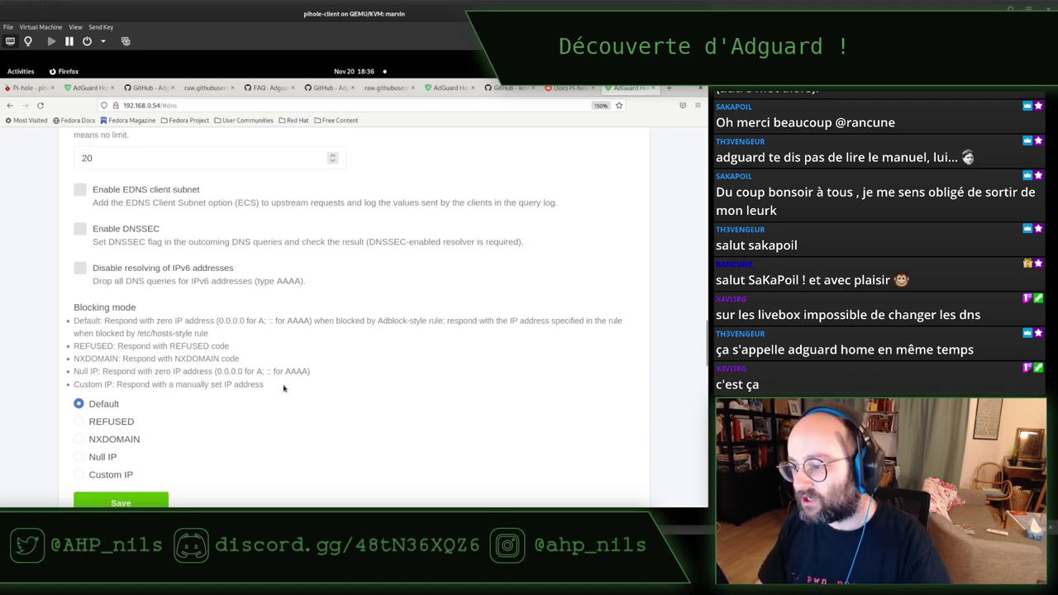
{"action": "left_click_drag", "start_coordinate": [274, 385], "coordinate": [73, 321]}
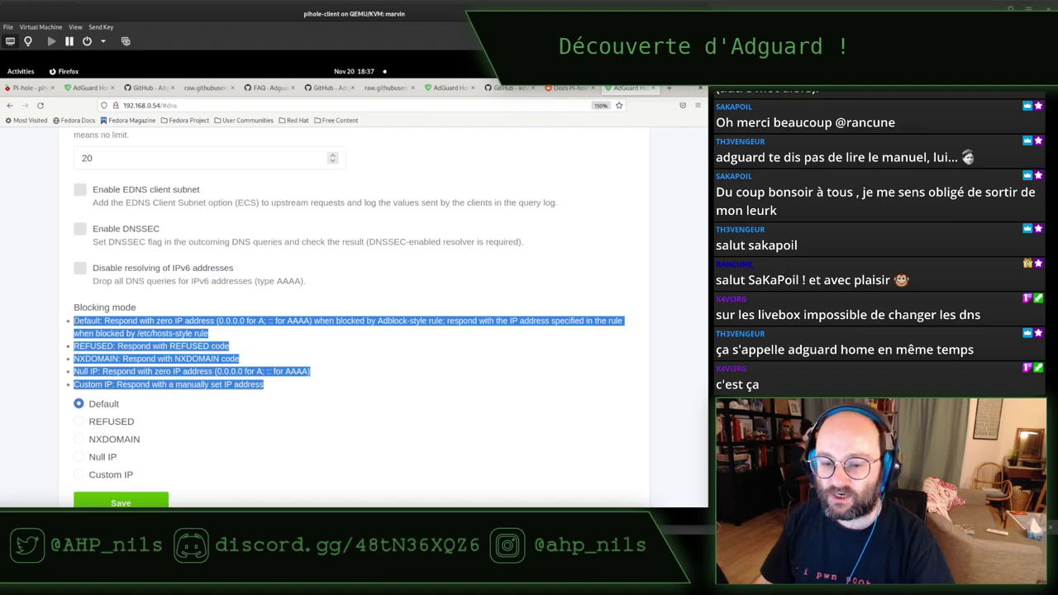
{"action": "left_click", "coordinate": [74, 320]}
{"action": "left_click_drag", "start_coordinate": [75, 321], "coordinate": [273, 386]}
{"action": "left_click", "coordinate": [272, 386]}
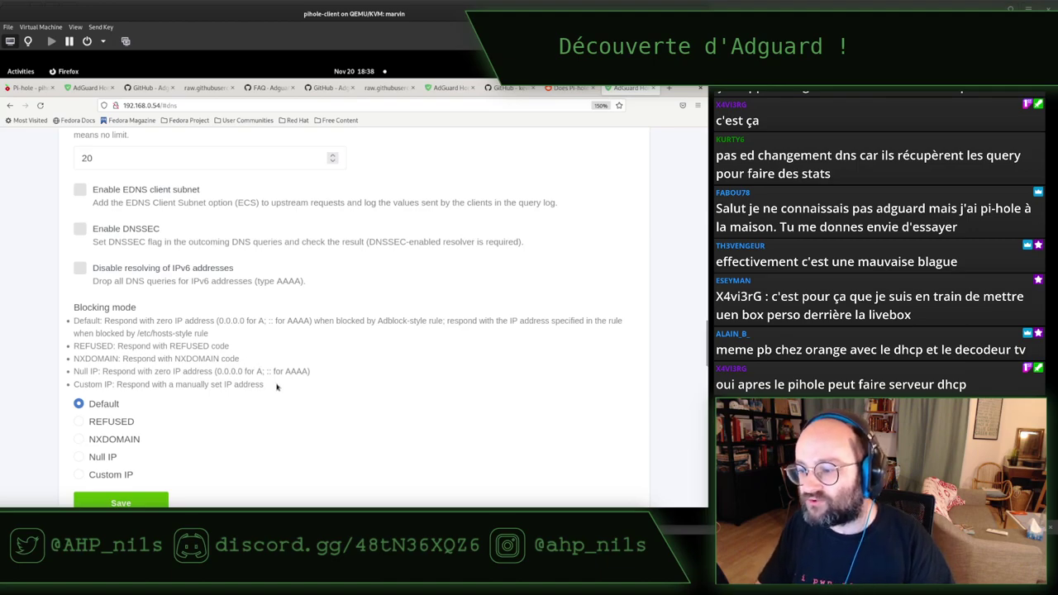
{"action": "left_click_drag", "start_coordinate": [276, 384], "coordinate": [270, 321]}
{"action": "left_click", "coordinate": [271, 321]}
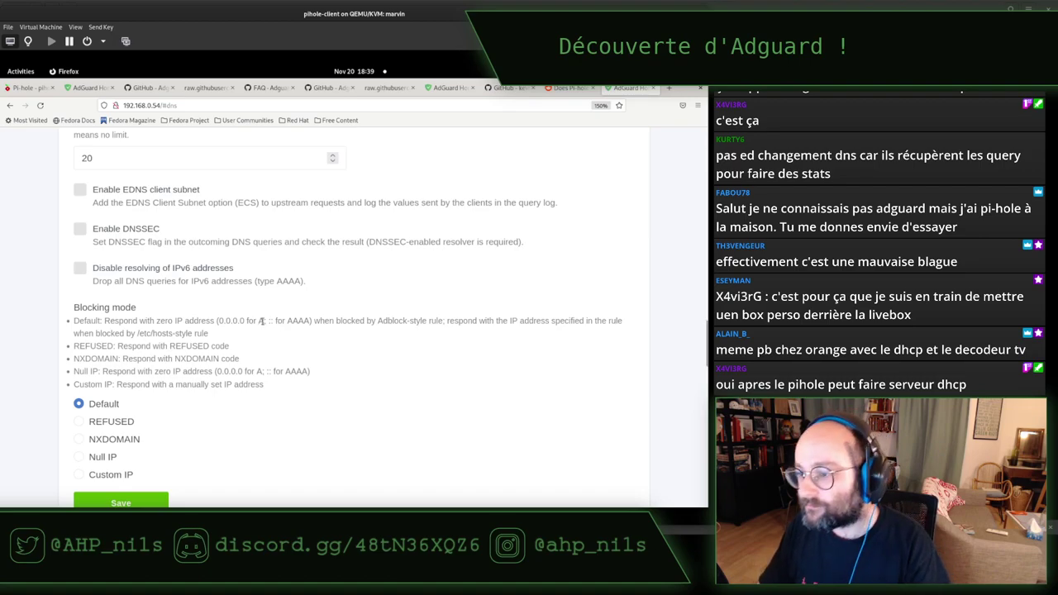
Step: Open the DHCP settings and examine the interface selection, the IPv4 settings and the static leases
{"action": "scroll", "coordinate": [261, 366], "scroll_direction": "up", "scroll_amount": 5}
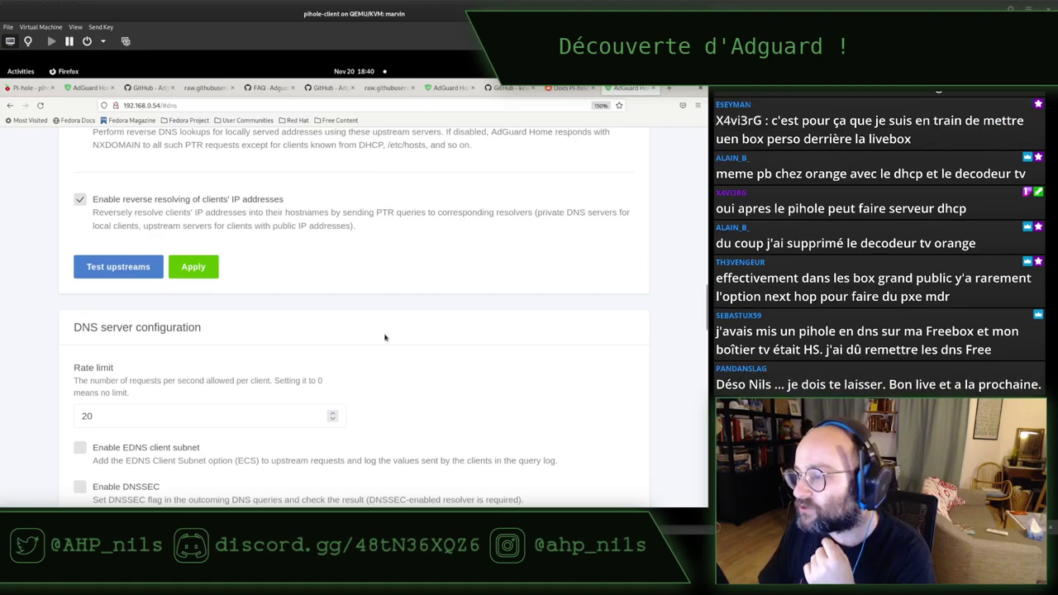
{"action": "scroll", "coordinate": [385, 336], "scroll_direction": "up", "scroll_amount": 15}
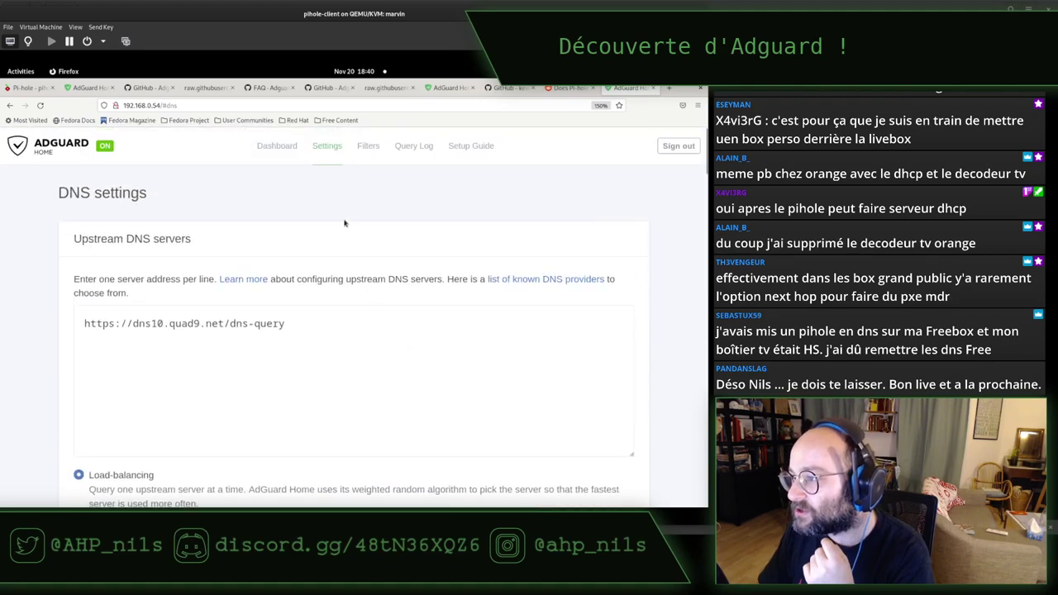
{"action": "left_click", "coordinate": [329, 154]}
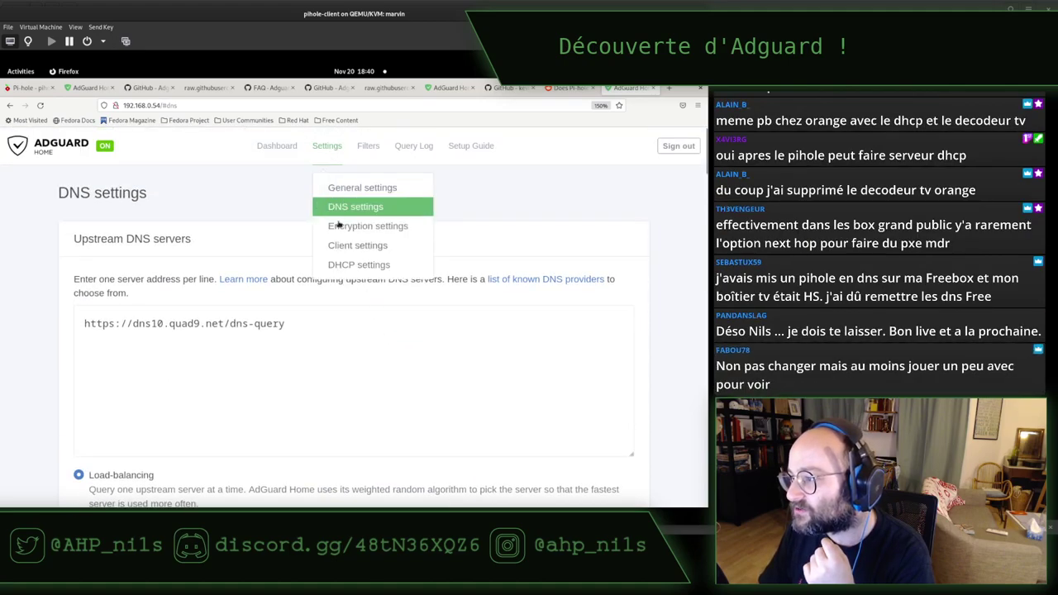
{"action": "left_click", "coordinate": [344, 264]}
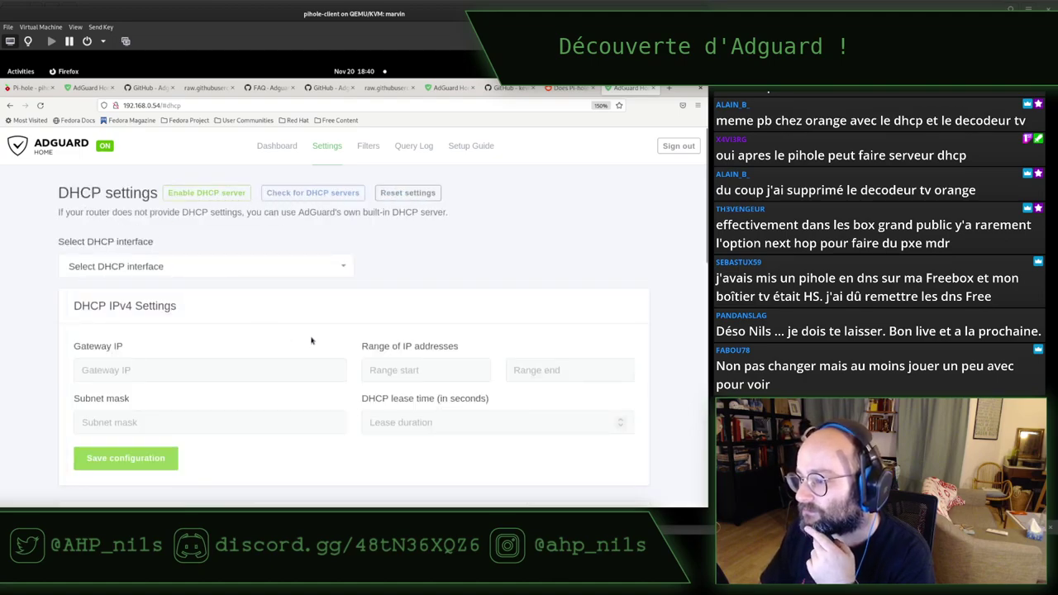
{"action": "scroll", "coordinate": [311, 341], "scroll_direction": "down", "scroll_amount": 10}
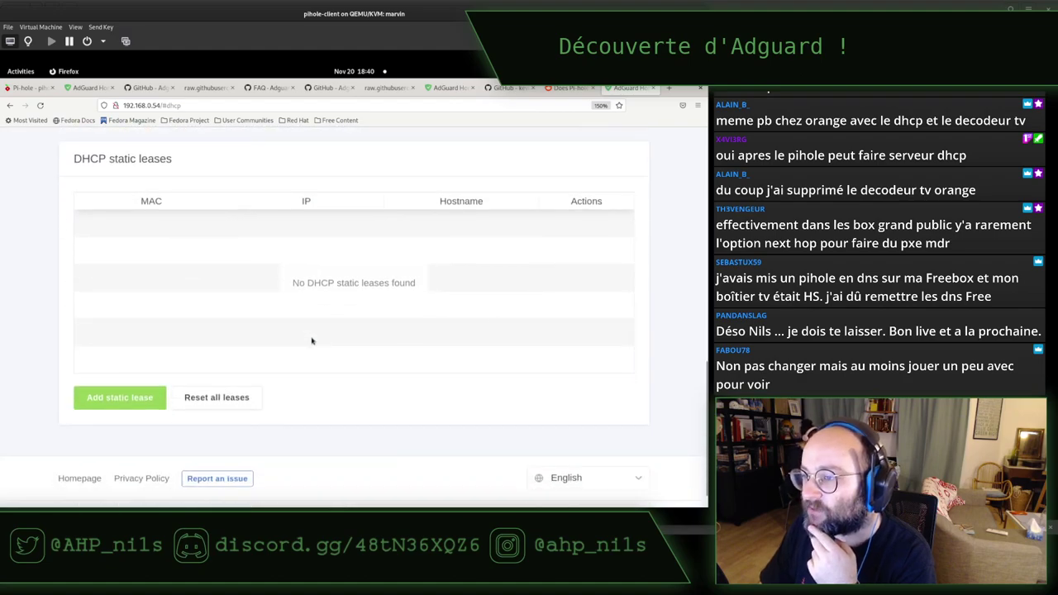
{"action": "scroll", "coordinate": [312, 341], "scroll_direction": "up", "scroll_amount": 10}
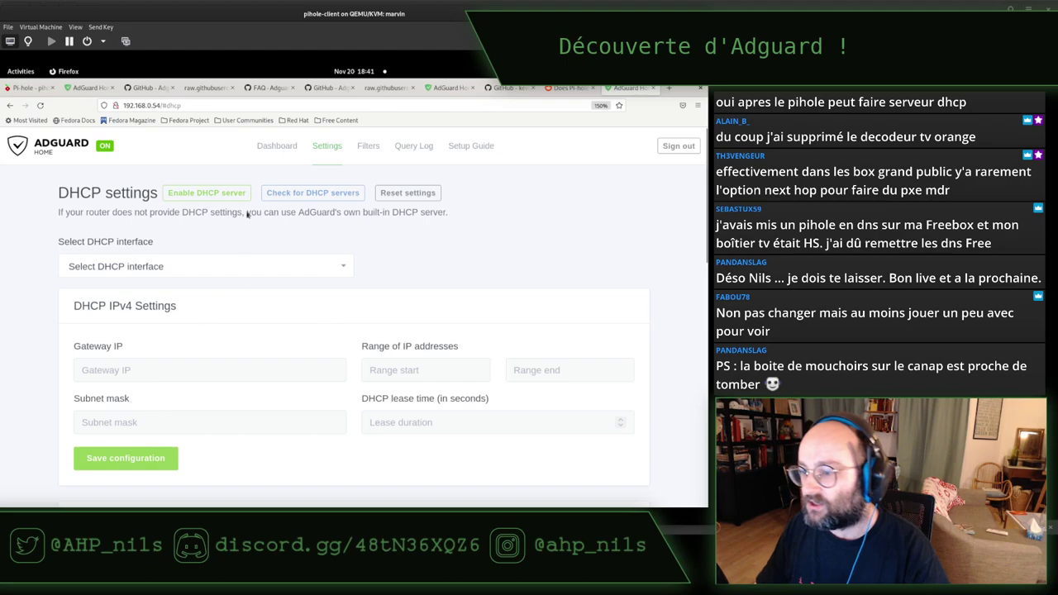
Step: Reopen the DNS settings and check the address entered as the upstream DNS server
{"action": "left_click", "coordinate": [574, 89]}
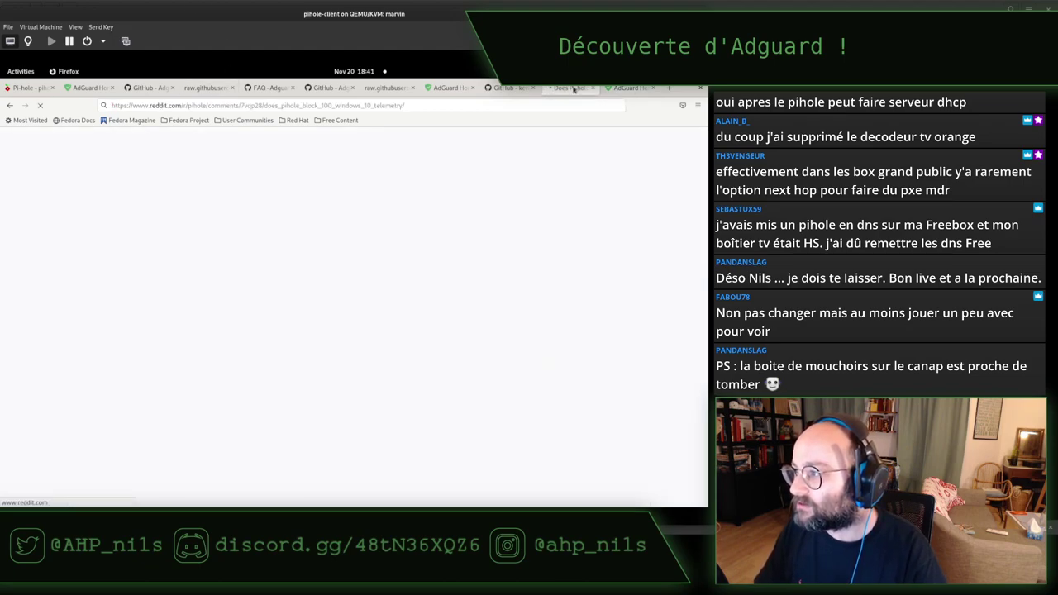
{"action": "left_click", "coordinate": [439, 88]}
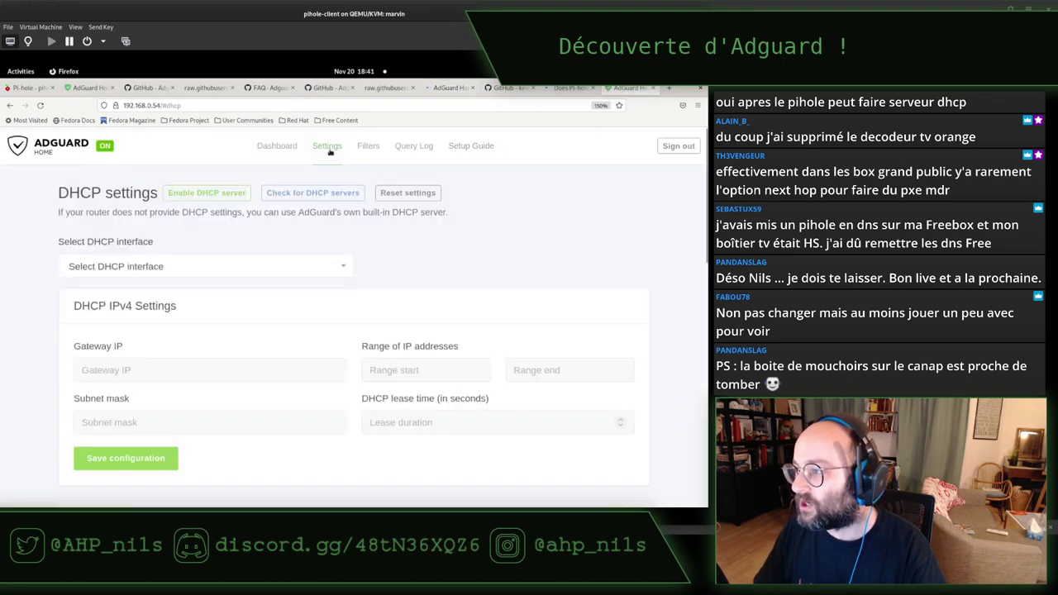
{"action": "left_click", "coordinate": [328, 155]}
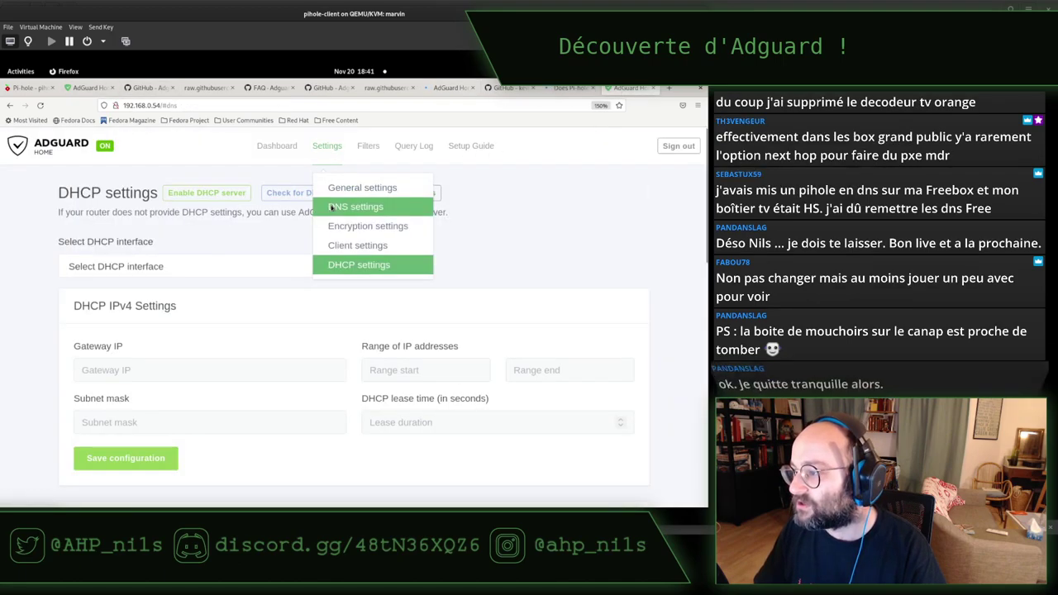
{"action": "left_click", "coordinate": [332, 207]}
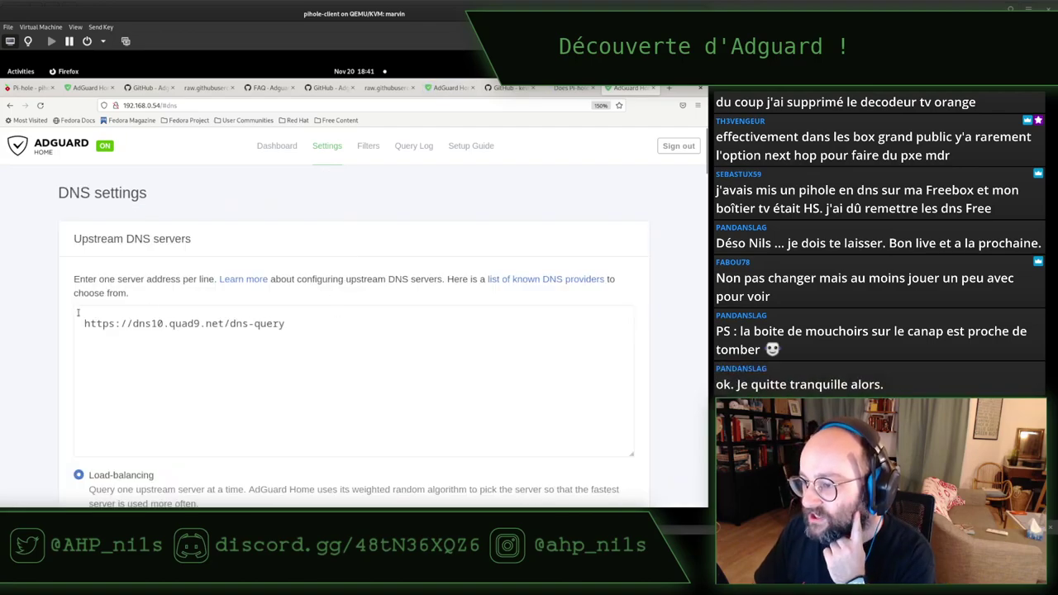
{"action": "left_click_drag", "start_coordinate": [80, 323], "coordinate": [300, 329]}
{"action": "left_click", "coordinate": [299, 330]}
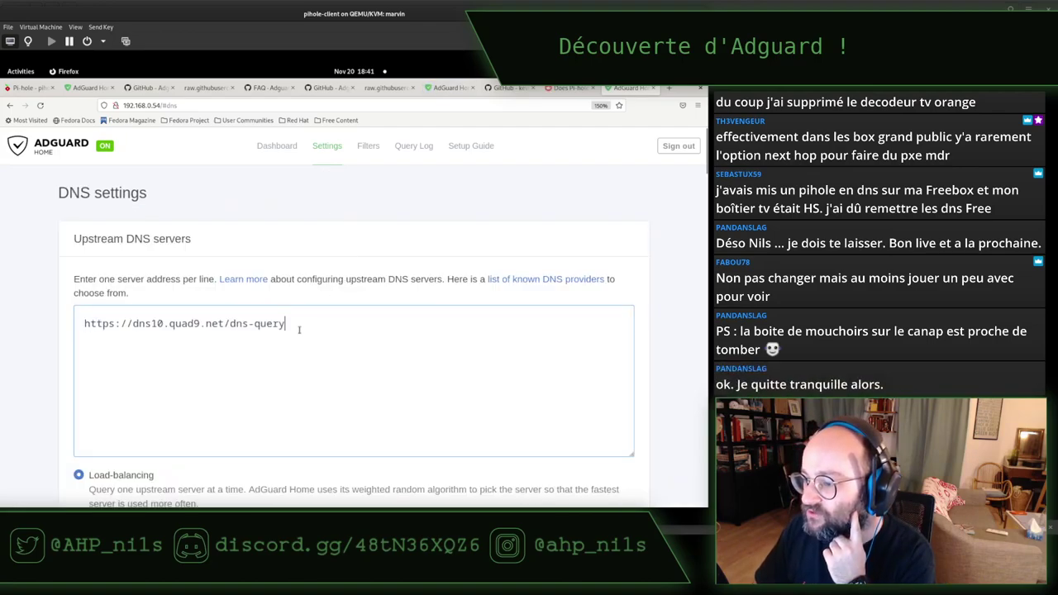
Step: Review the upstream address format examples and the full list of bootstrap DNS servers
{"action": "scroll", "coordinate": [300, 330], "scroll_direction": "down", "scroll_amount": 5}
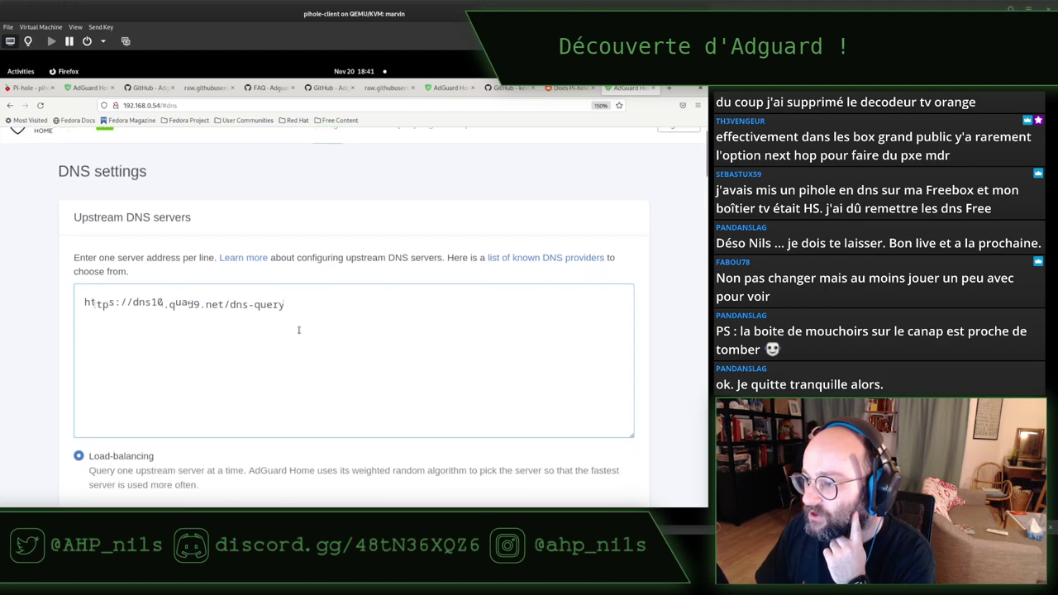
{"action": "scroll", "coordinate": [300, 331], "scroll_direction": "down", "scroll_amount": 1}
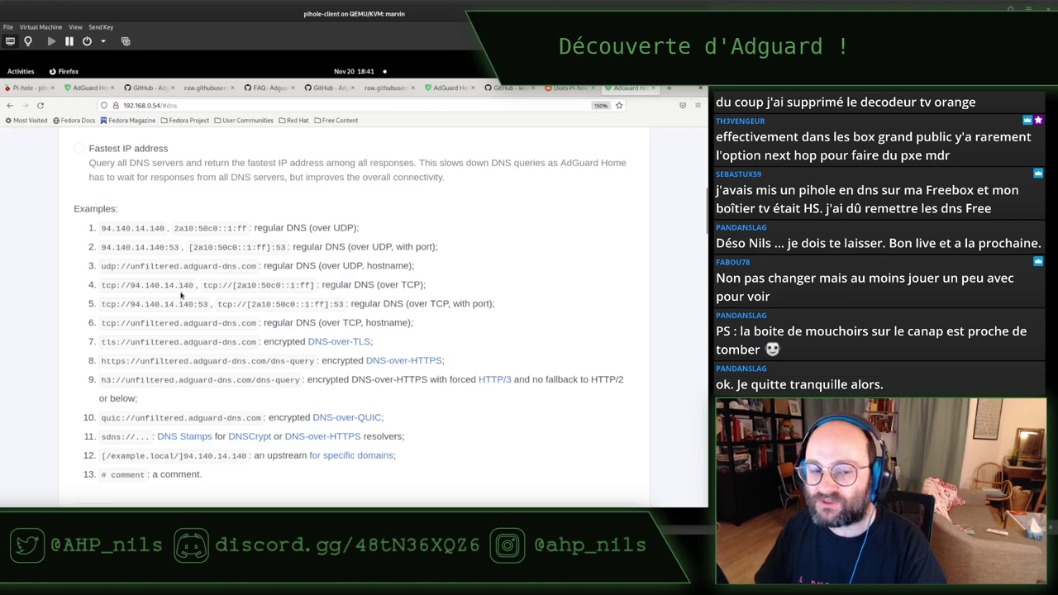
{"action": "scroll", "coordinate": [135, 302], "scroll_direction": "down", "scroll_amount": 2}
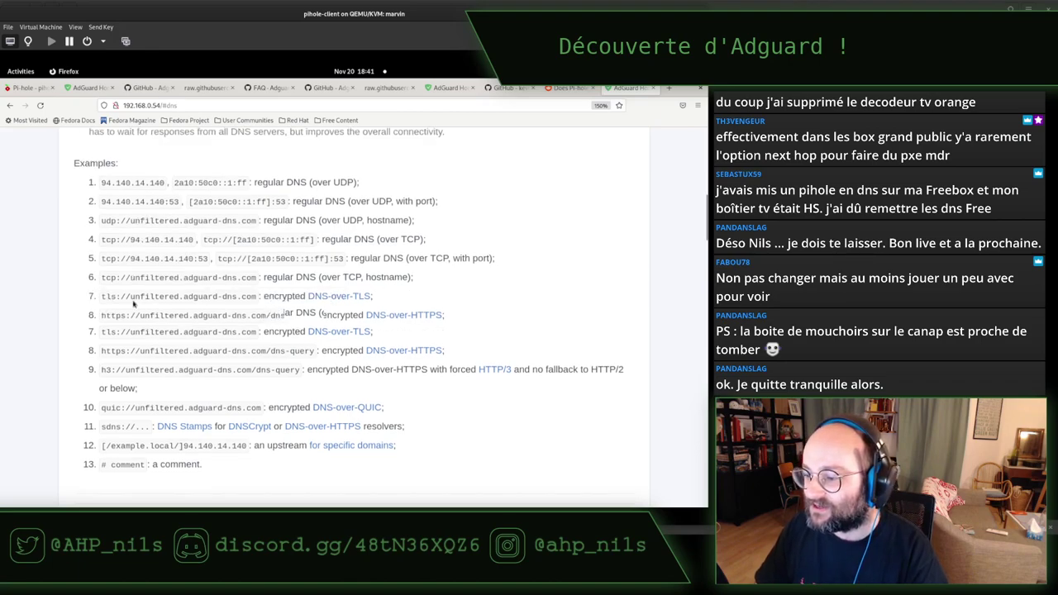
{"action": "scroll", "coordinate": [133, 304], "scroll_direction": "down", "scroll_amount": 2}
{"action": "scroll", "coordinate": [133, 303], "scroll_direction": "down", "scroll_amount": 2}
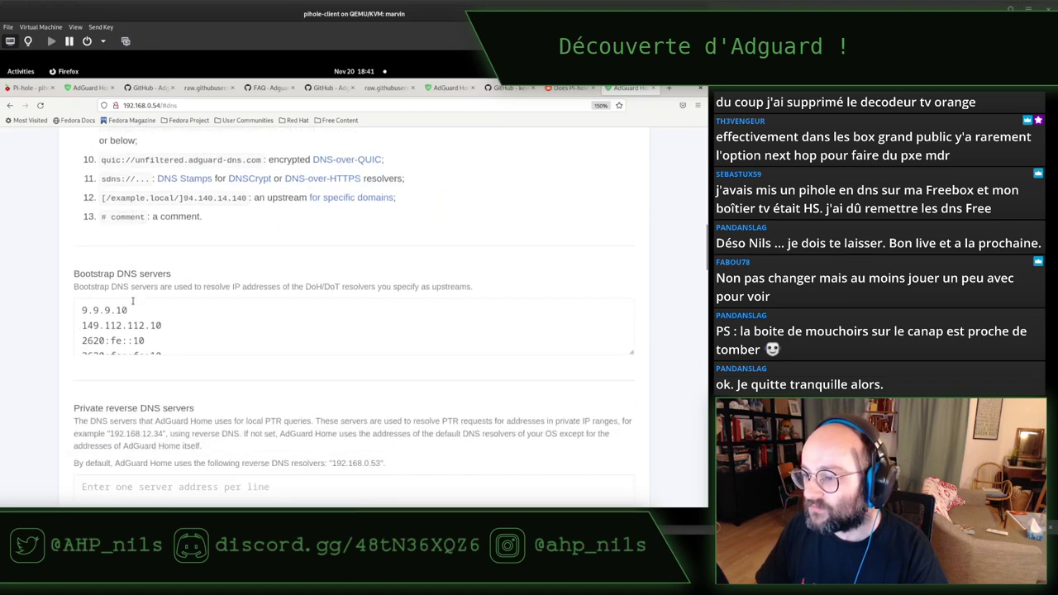
{"action": "left_click", "coordinate": [631, 328]}
{"action": "scroll", "coordinate": [631, 328], "scroll_direction": "down", "scroll_amount": 1}
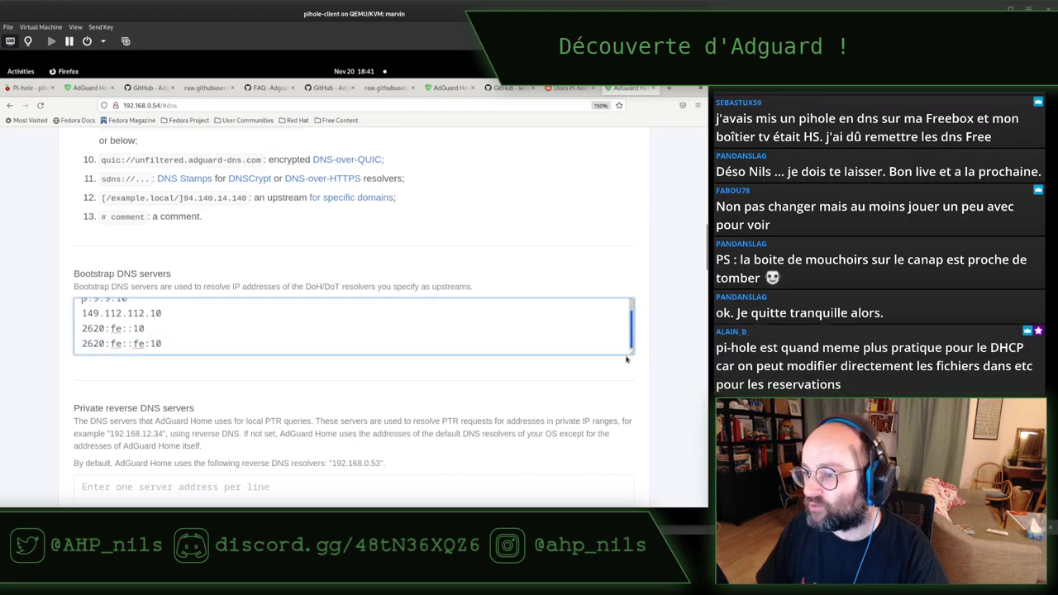
{"action": "scroll", "coordinate": [631, 328], "scroll_direction": "up", "scroll_amount": 1}
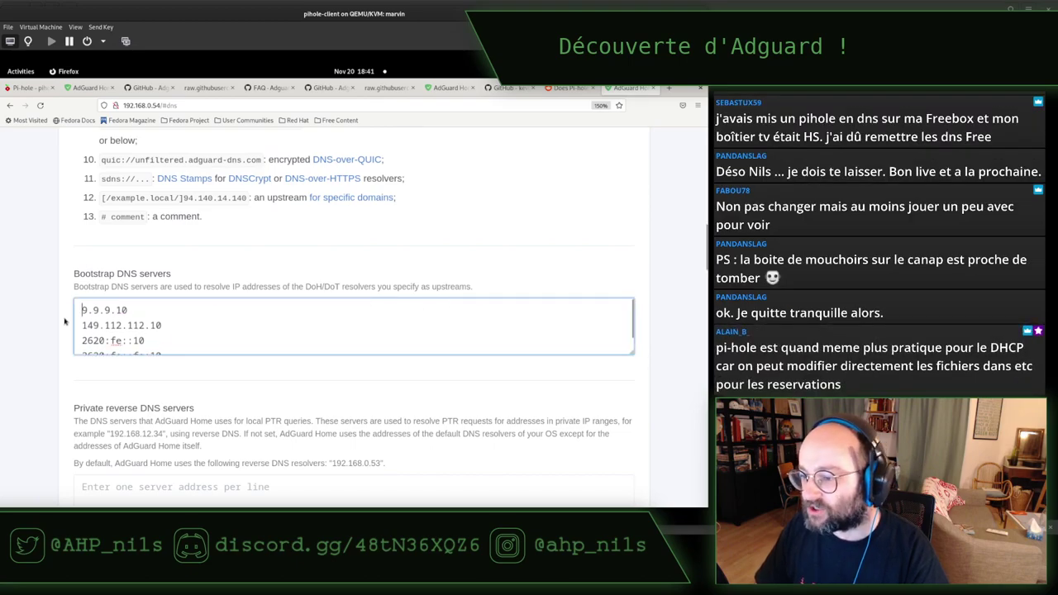
Step: Test the configured upstream DNS servers and look over the DNS settings page again
{"action": "scroll", "coordinate": [65, 321], "scroll_direction": "down", "scroll_amount": 8}
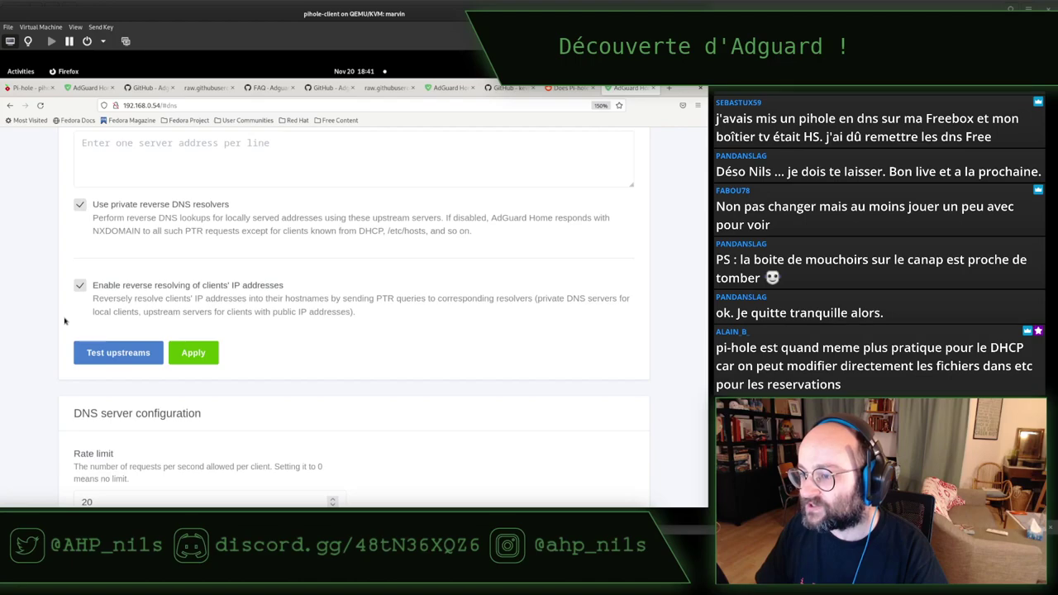
{"action": "left_click", "coordinate": [113, 354]}
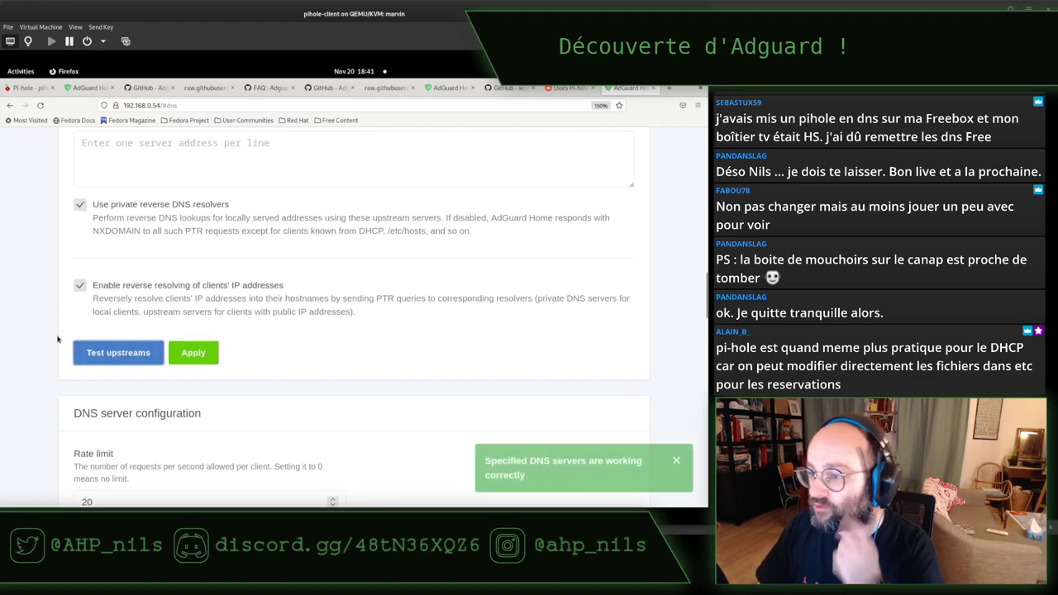
{"action": "scroll", "coordinate": [245, 403], "scroll_direction": "down", "scroll_amount": 1}
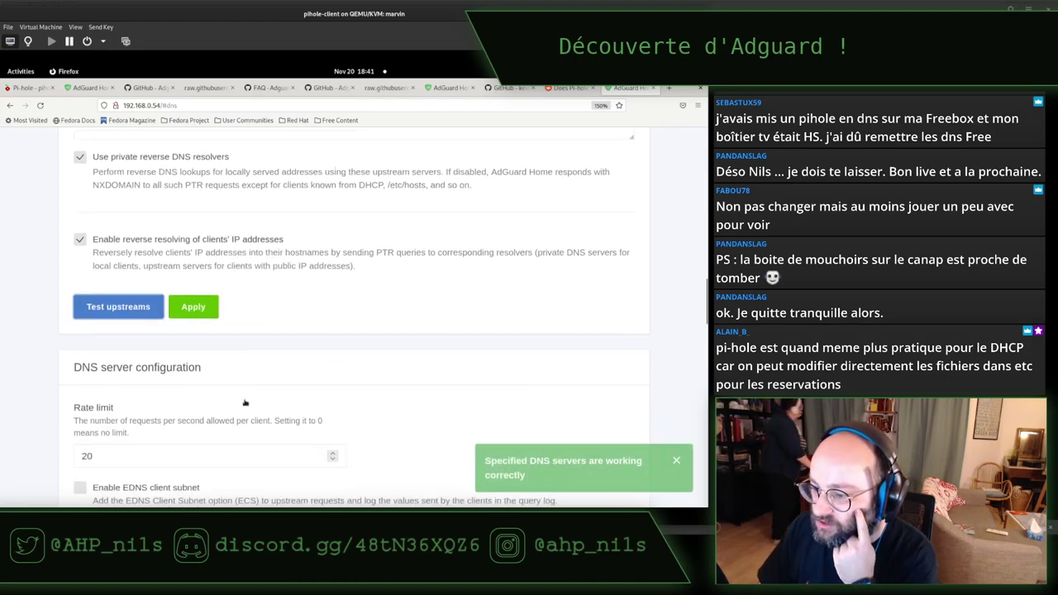
{"action": "scroll", "coordinate": [245, 403], "scroll_direction": "down", "scroll_amount": 4}
{"action": "scroll", "coordinate": [244, 400], "scroll_direction": "up", "scroll_amount": 15}
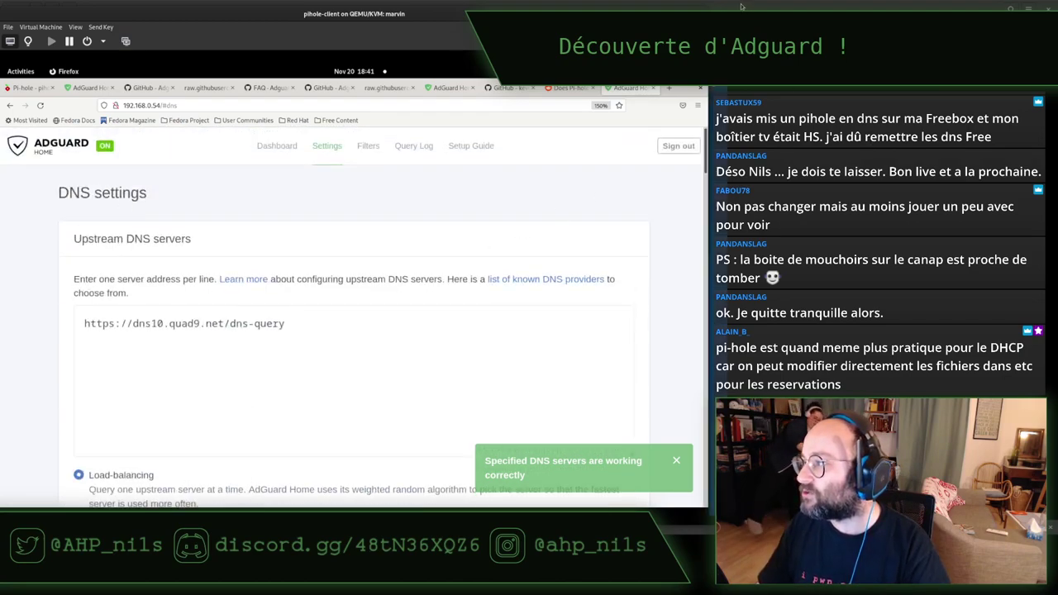
Step: Switch to the terminal showing the pihole-router VyOS console
{"action": "key", "text": "alt+Tab"}
{"action": "key", "text": "alt+Tab"}
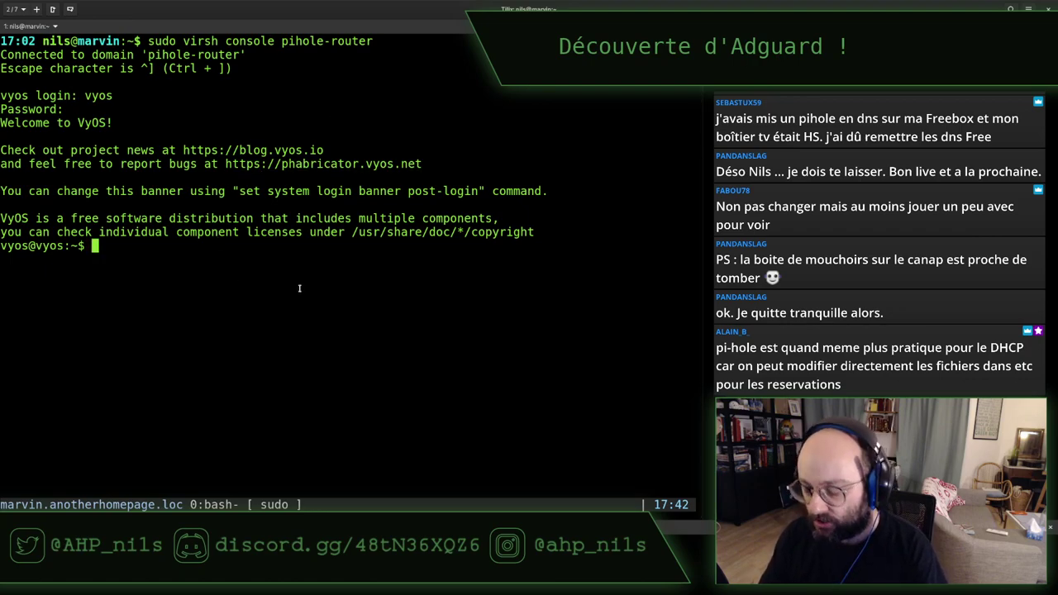
{"action": "type", "text": "cofn"}
{"action": "key", "text": "Tab"}
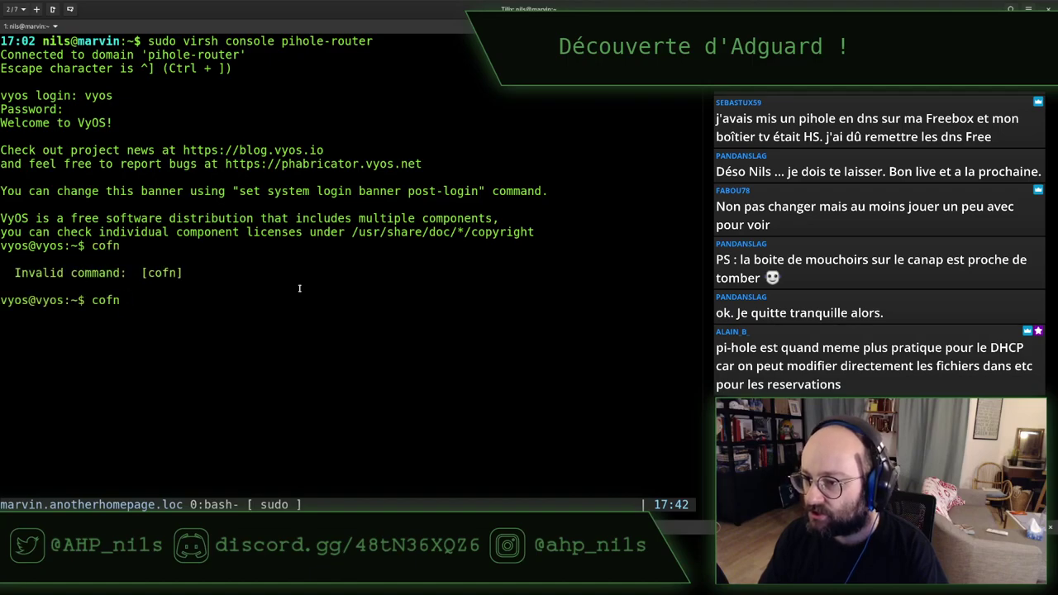
{"action": "key", "text": "BackSpace"}
{"action": "key", "text": "BackSpace"}
{"action": "key", "text": "BackSpace"}
{"action": "key", "text": "BackSpace"}
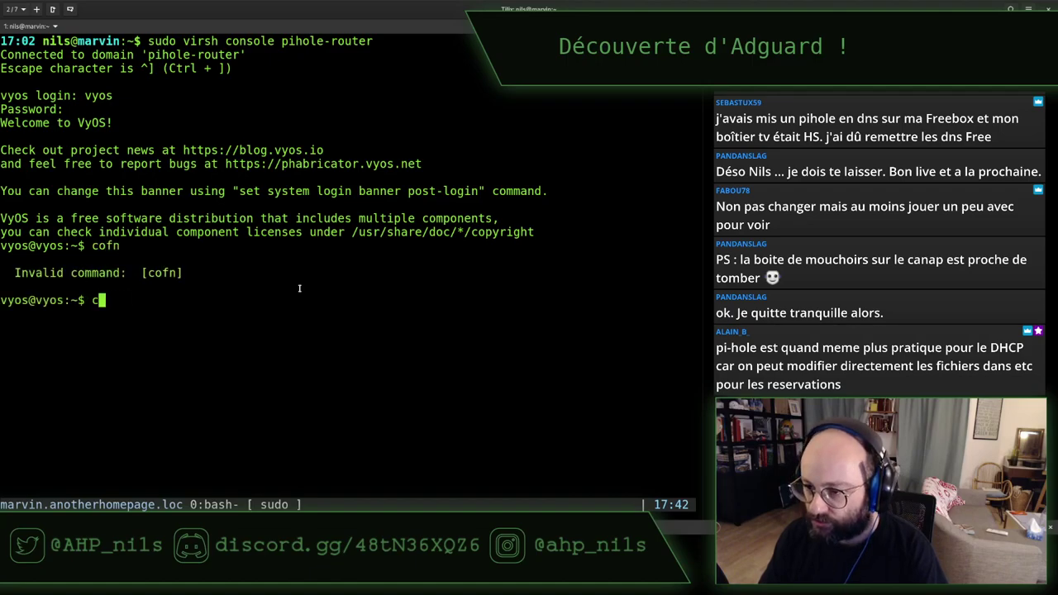
{"action": "key", "text": "BackSpace"}
{"action": "type", "text": "configure"}
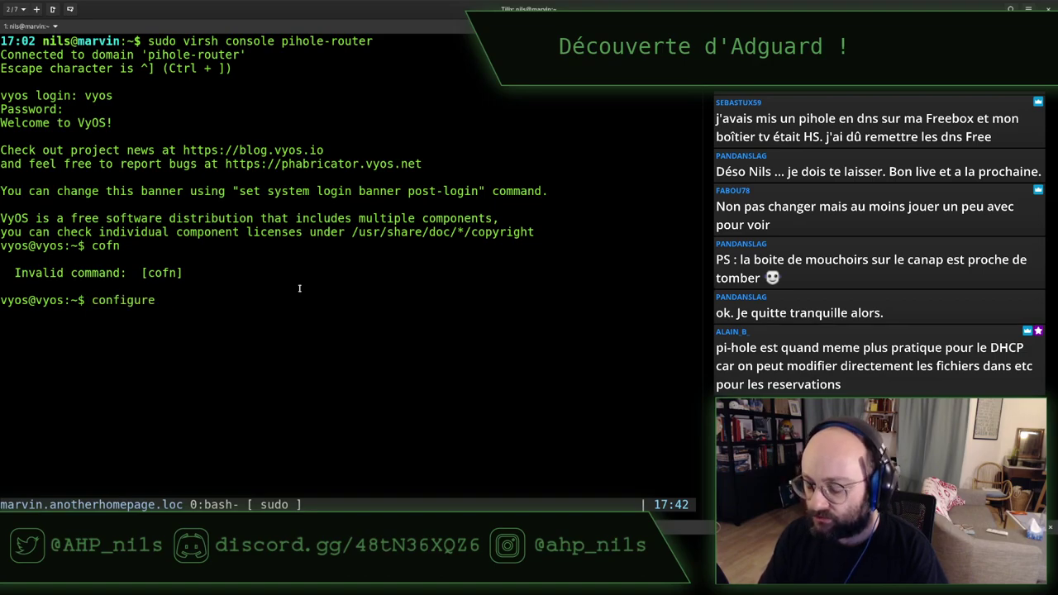
{"action": "key", "text": "Return"}
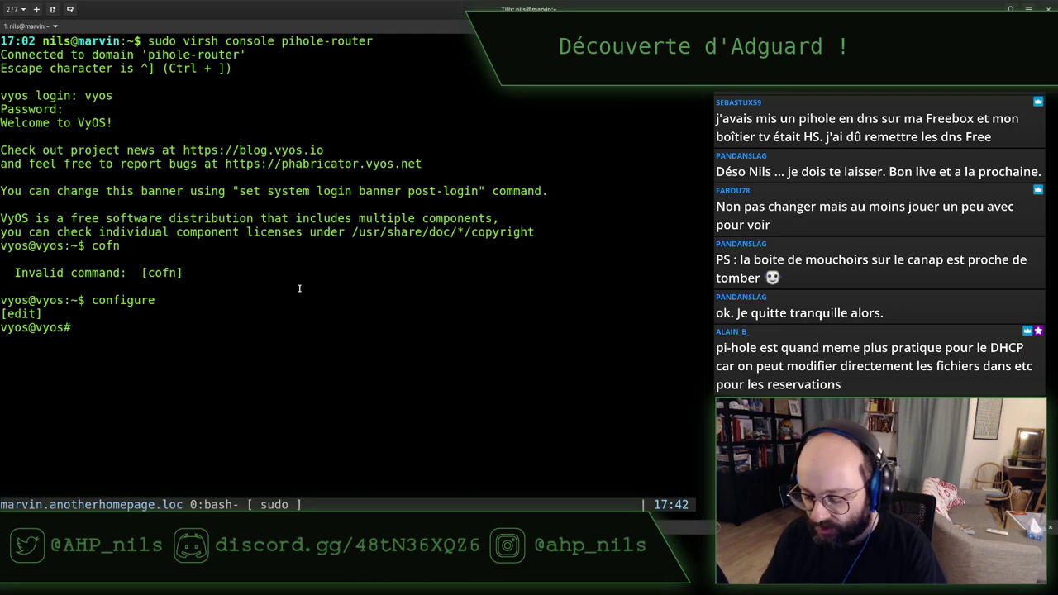
{"action": "type", "text": "exit"}
{"action": "key", "text": "Return"}
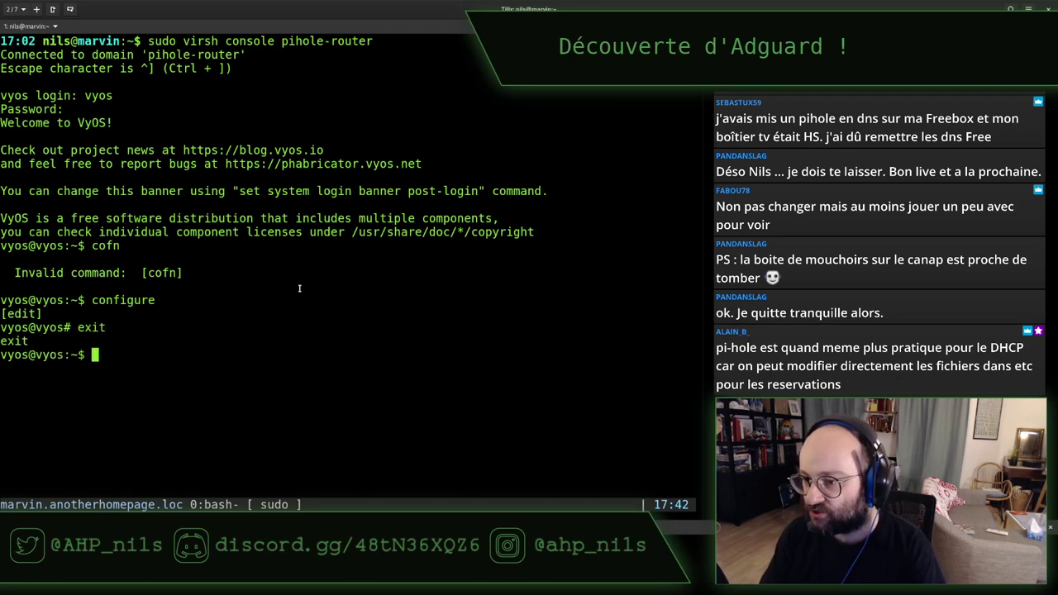
Step: Run show configuration on the VyOS router and examine its interfaces, NAT, DHCP server and DNS forwarding sections
{"action": "type", "text": "show con"}
{"action": "key", "text": "Tab"}
{"action": "key", "text": "Tab"}
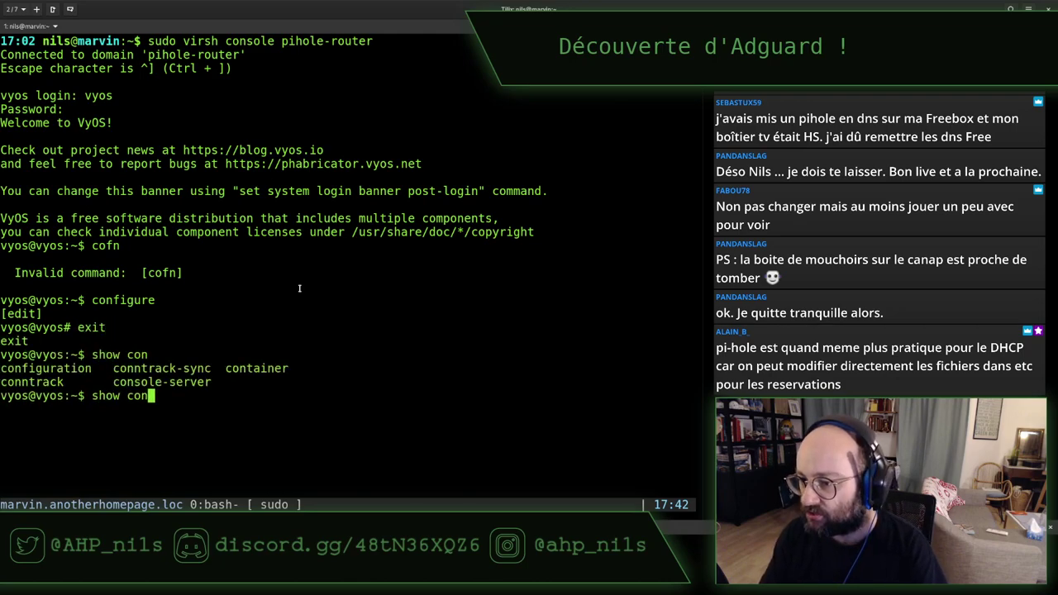
{"action": "type", "text": "fi"}
{"action": "key", "text": "Tab"}
{"action": "key", "text": "Return"}
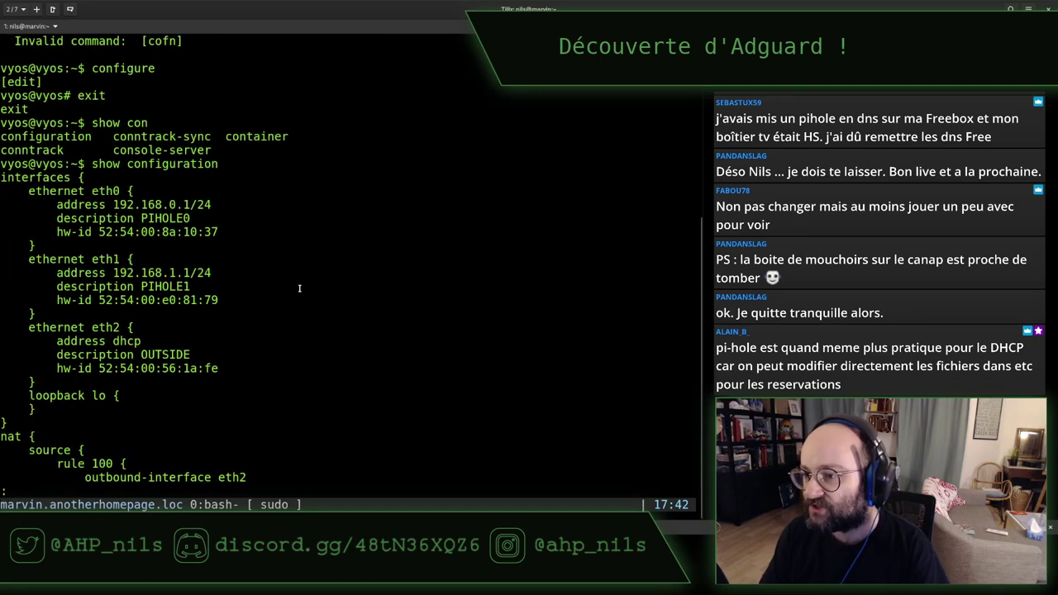
{"action": "scroll", "coordinate": [299, 287], "scroll_direction": "down", "scroll_amount": 8}
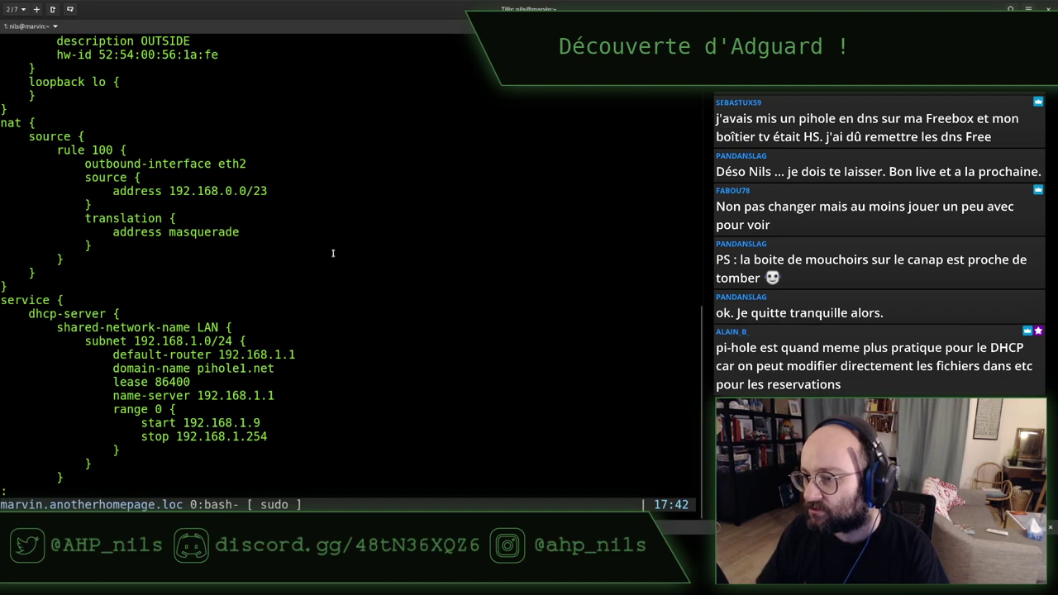
{"action": "scroll", "coordinate": [333, 253], "scroll_direction": "down", "scroll_amount": 1}
{"action": "scroll", "coordinate": [333, 253], "scroll_direction": "down", "scroll_amount": 5}
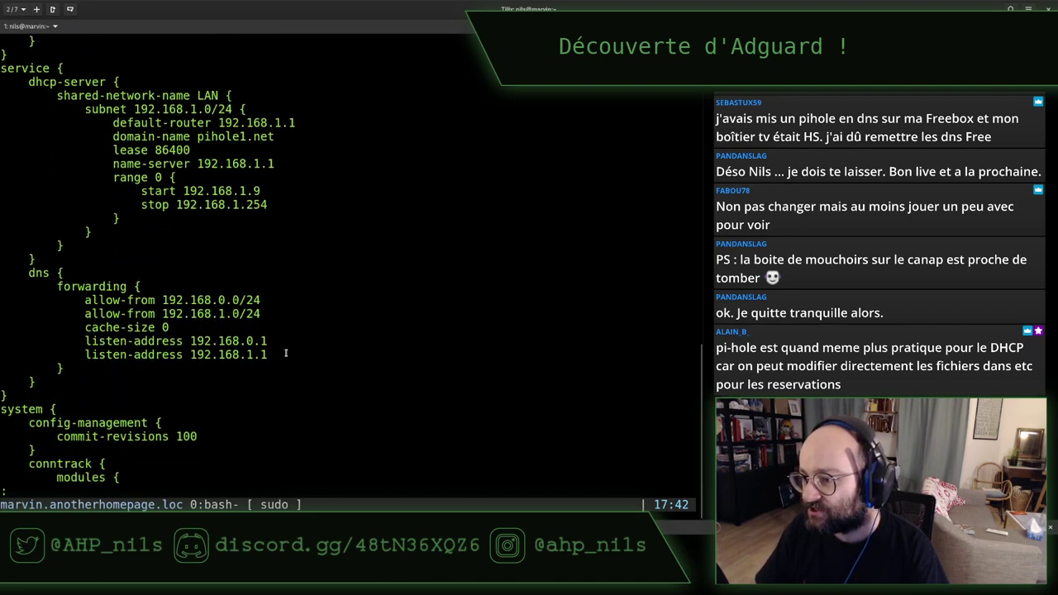
Step: Examine the DNS forwarding and DHCP server sections of the VyOS configuration again
{"action": "left_click_drag", "start_coordinate": [285, 351], "coordinate": [22, 274]}
{"action": "left_click", "coordinate": [287, 241]}
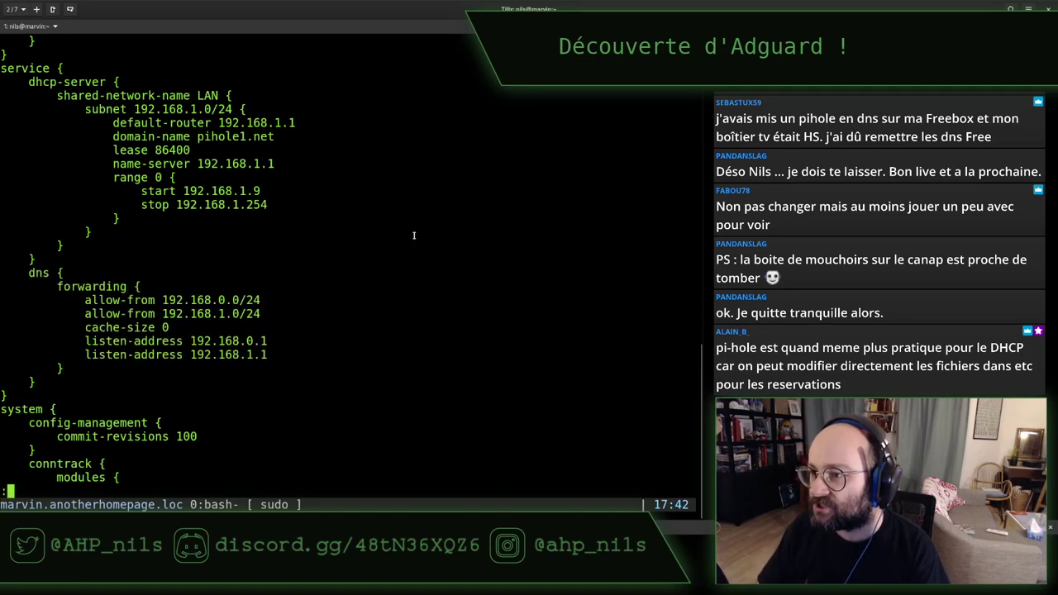
{"action": "scroll", "coordinate": [415, 235], "scroll_direction": "down", "scroll_amount": 2}
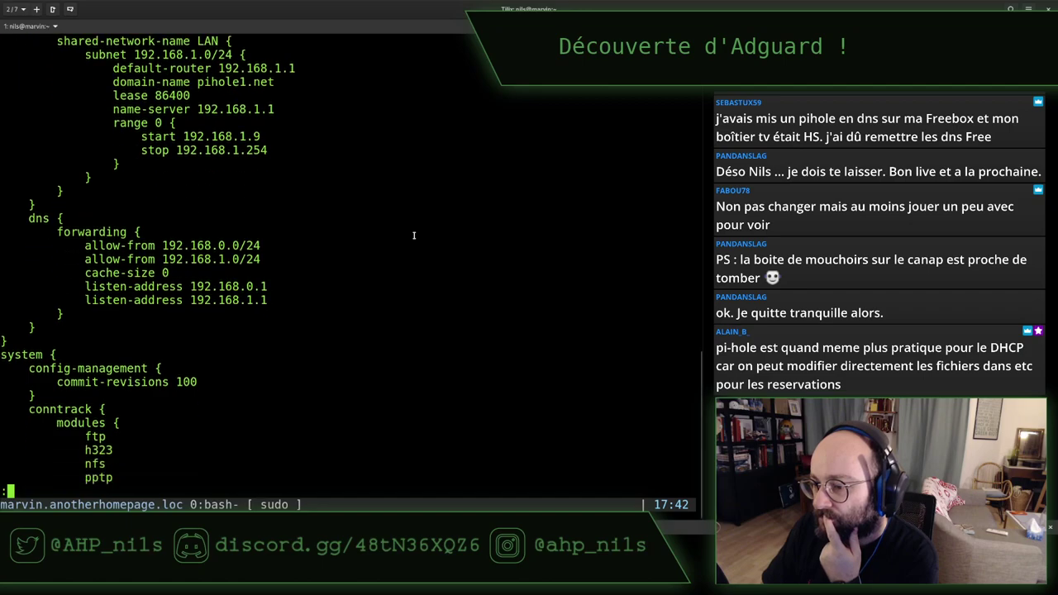
Step: Switch to the Pi-hole web interface in Firefox and log in with the admin password without saving it
{"action": "key", "text": "alt+Tab"}
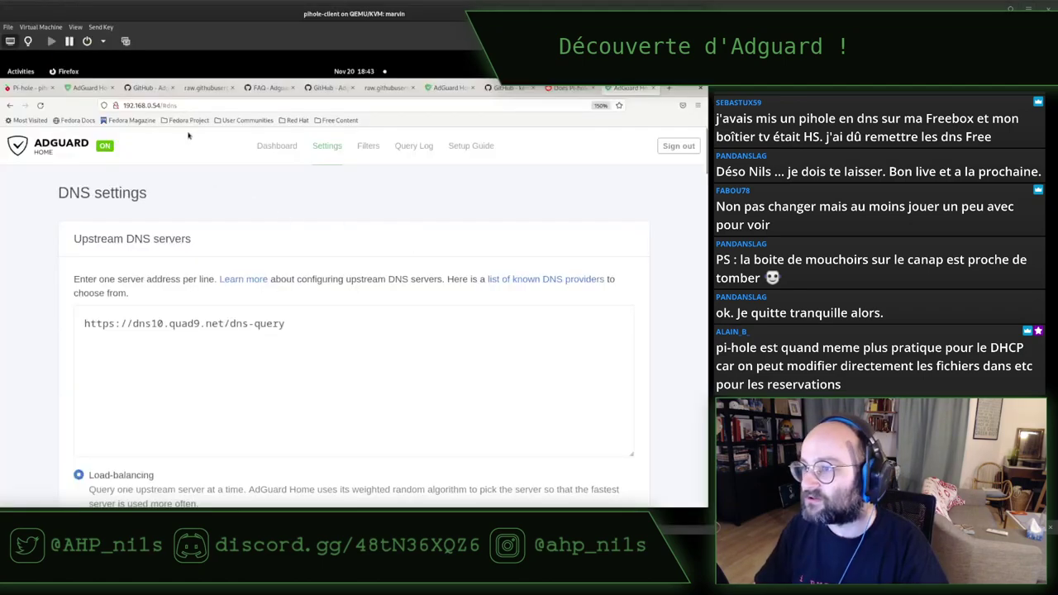
{"action": "left_click", "coordinate": [29, 88]}
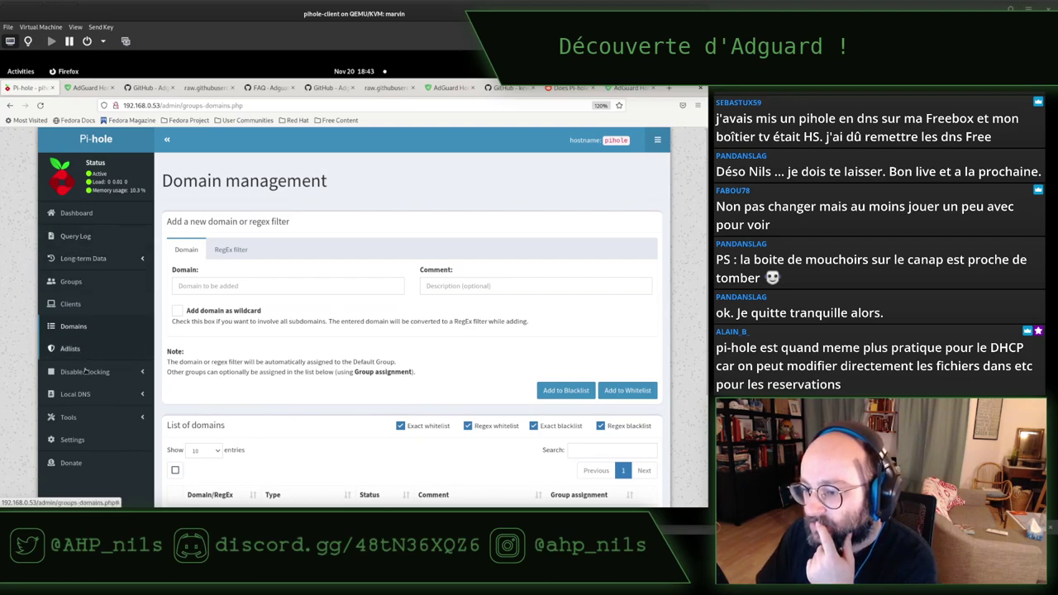
{"action": "left_click", "coordinate": [76, 237]}
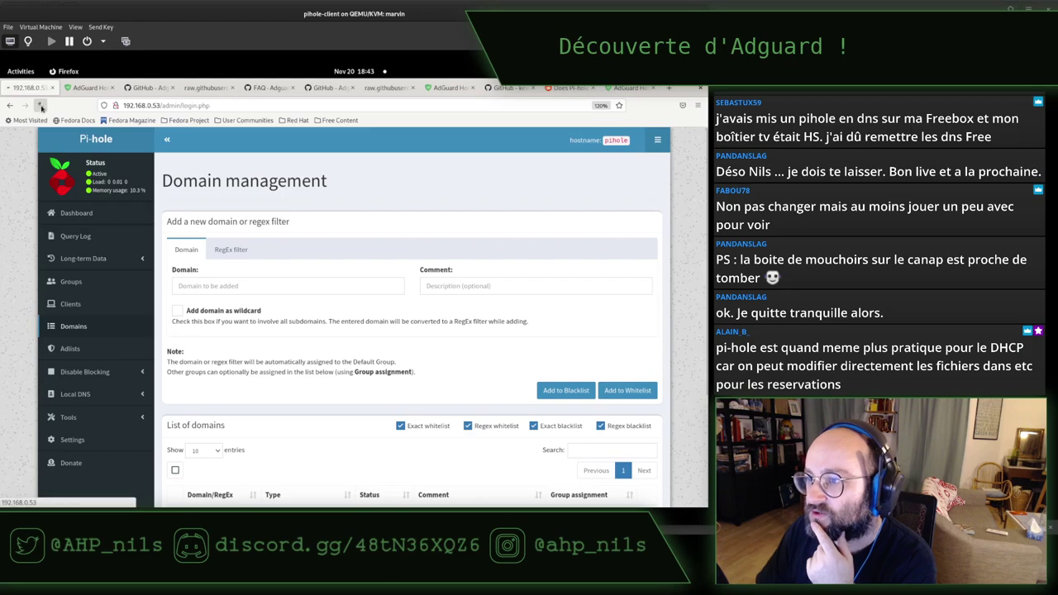
{"action": "type", "text": "*****"}
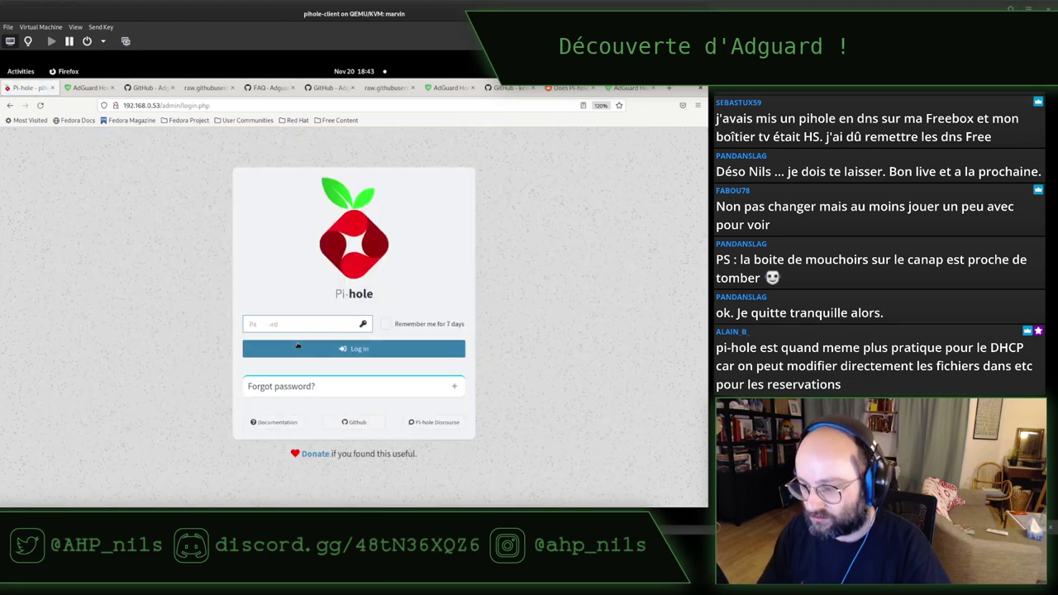
{"action": "left_click", "coordinate": [297, 347]}
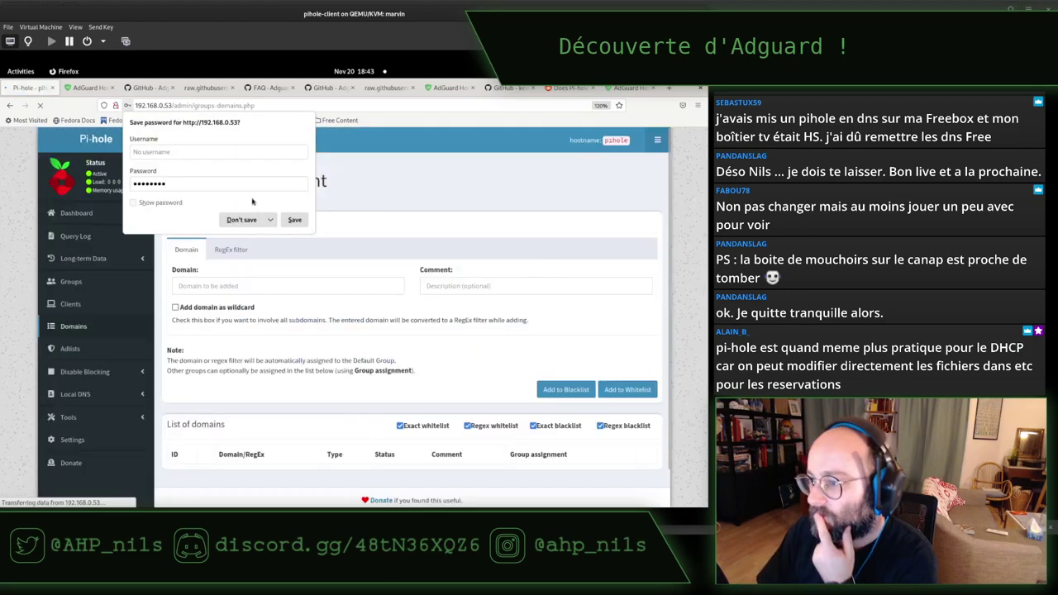
{"action": "left_click", "coordinate": [236, 217]}
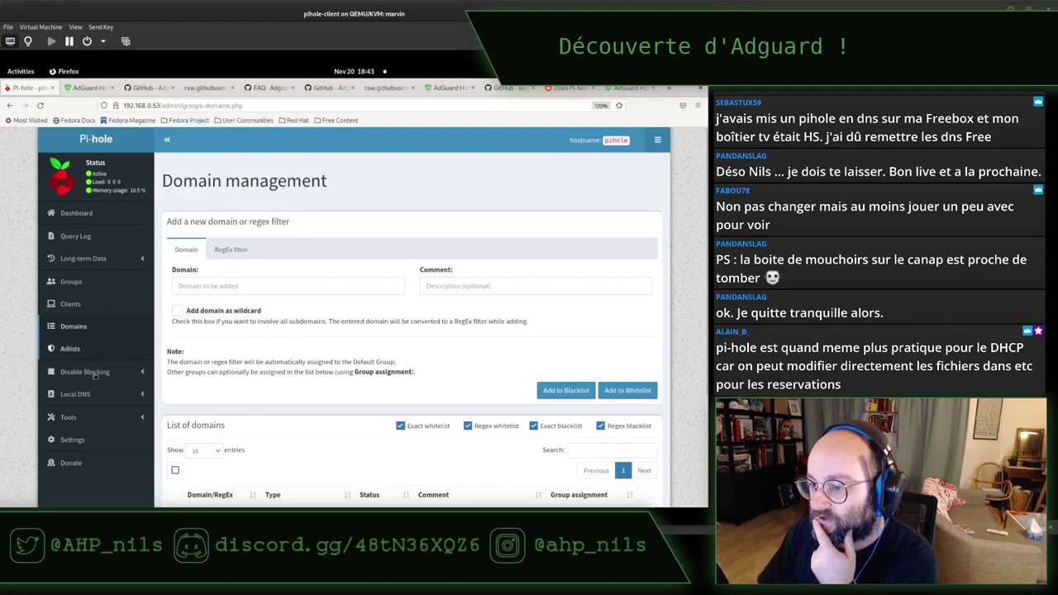
Step: Look through Pi-hole's Tools and Local DNS entries and open the Settings page
{"action": "left_click", "coordinate": [97, 422]}
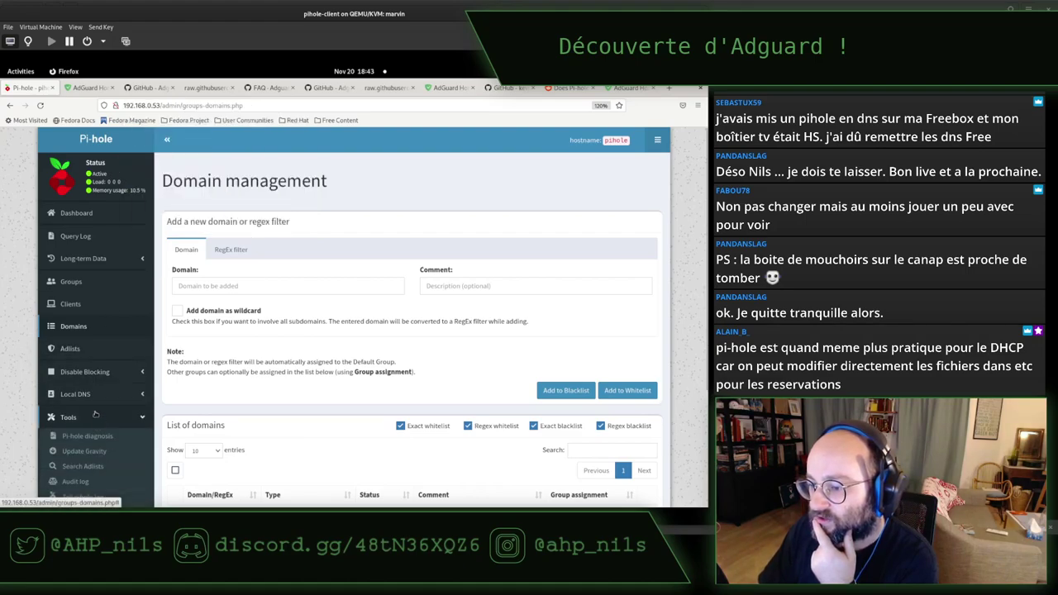
{"action": "scroll", "coordinate": [95, 414], "scroll_direction": "down", "scroll_amount": 5}
{"action": "scroll", "coordinate": [95, 413], "scroll_direction": "up", "scroll_amount": 5}
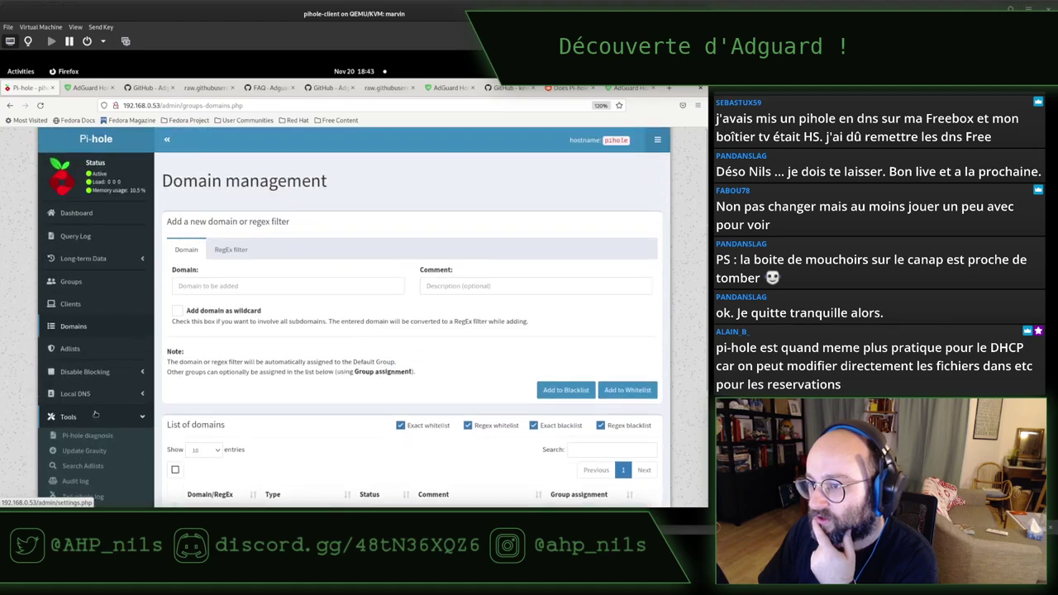
{"action": "left_click", "coordinate": [140, 397]}
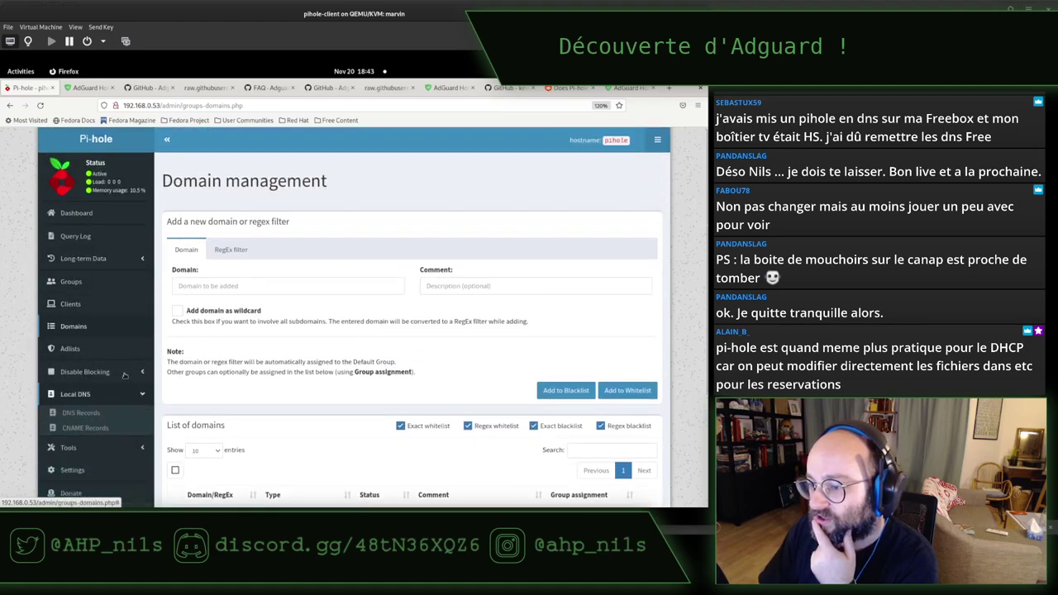
{"action": "scroll", "coordinate": [122, 303], "scroll_direction": "down", "scroll_amount": 3}
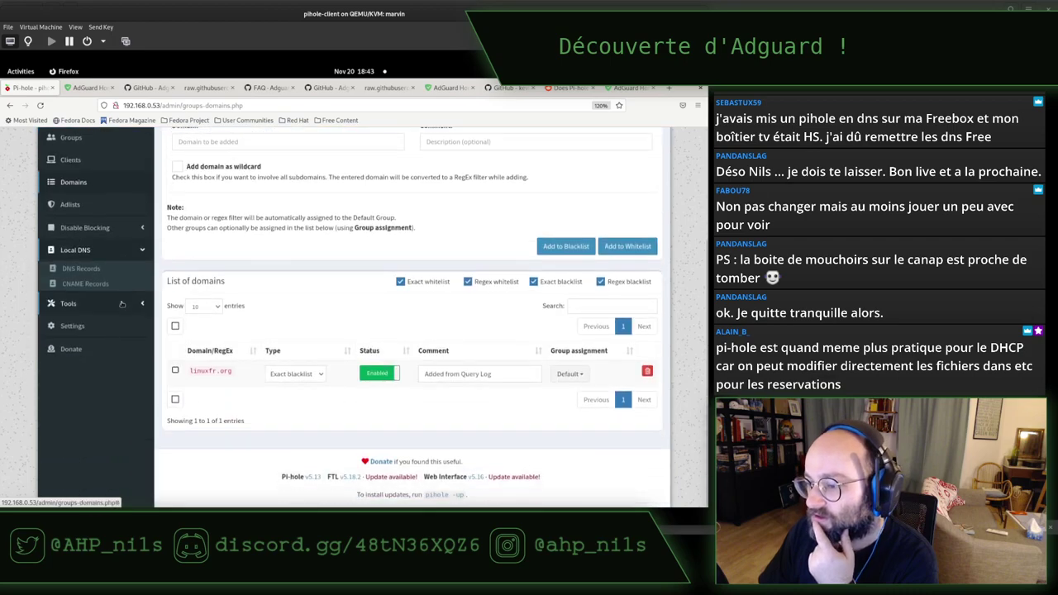
{"action": "left_click", "coordinate": [100, 327]}
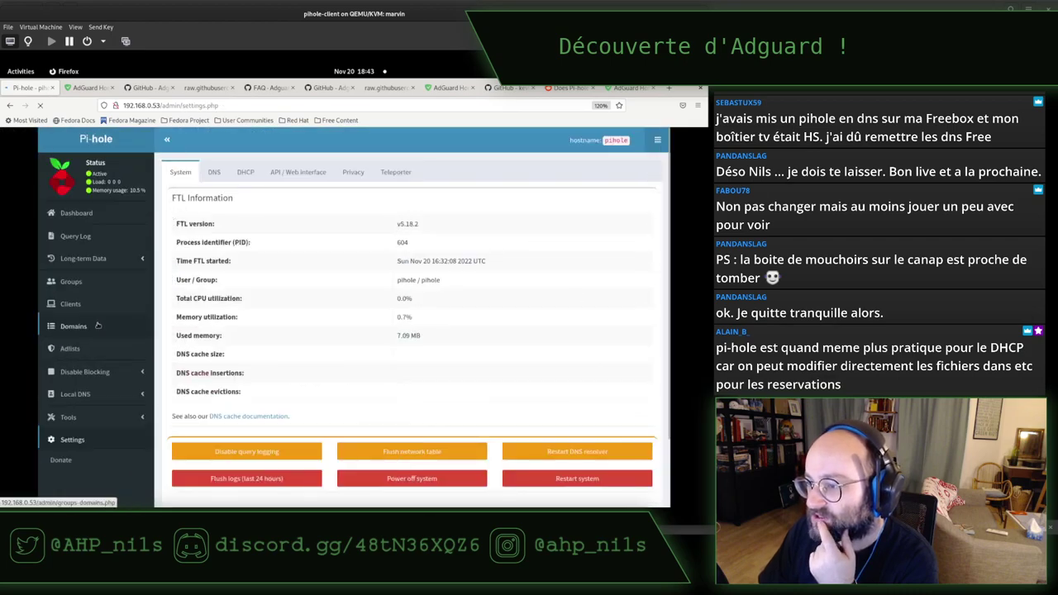
Step: Review Pi-hole's DHCP settings, including the active leases and the static lease configuration
{"action": "left_click", "coordinate": [245, 172]}
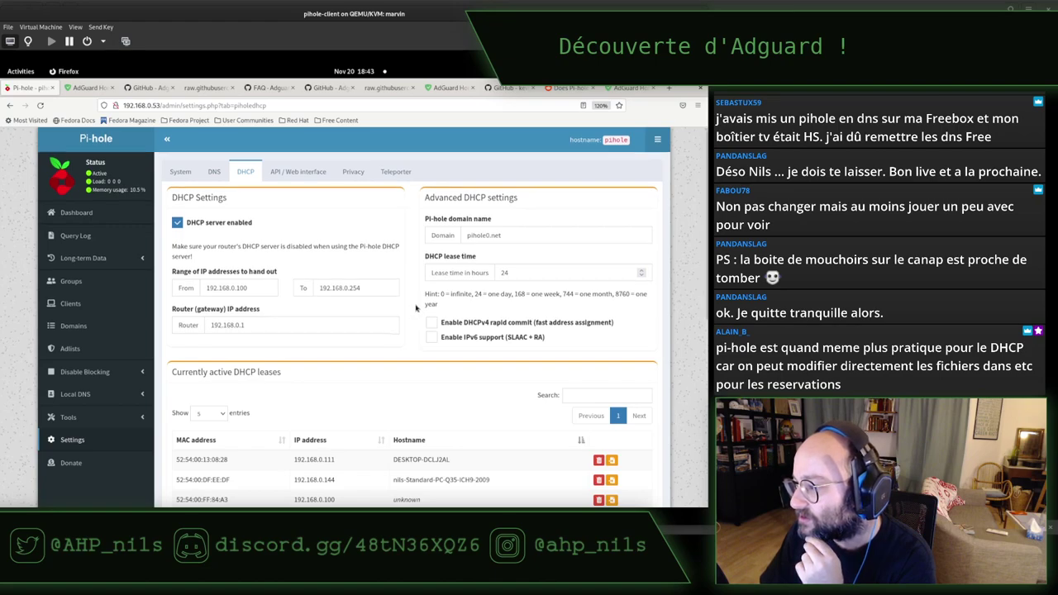
{"action": "scroll", "coordinate": [417, 309], "scroll_direction": "down", "scroll_amount": 2}
{"action": "scroll", "coordinate": [416, 308], "scroll_direction": "down", "scroll_amount": 8}
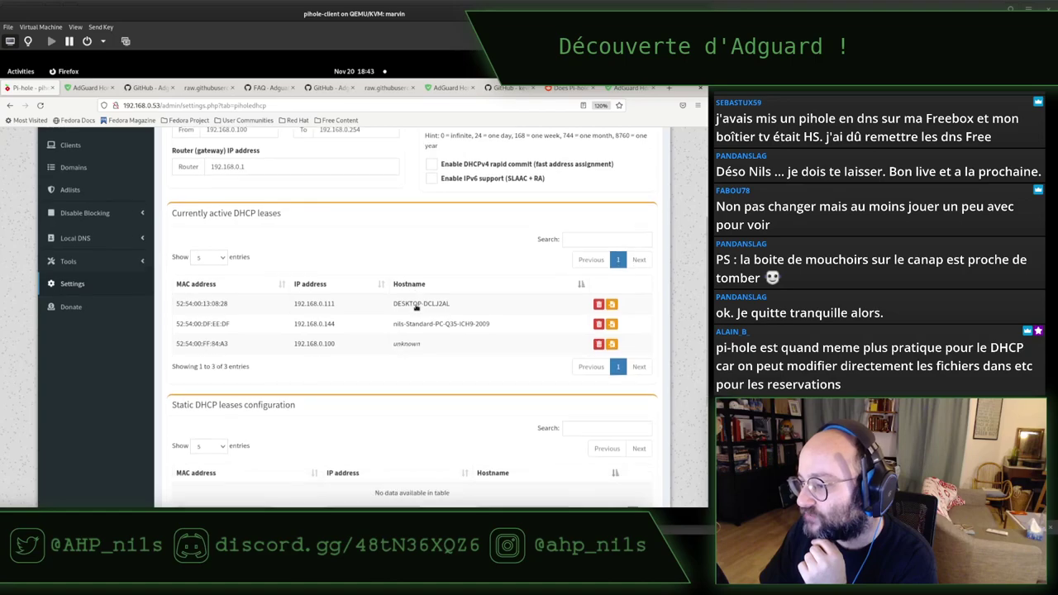
{"action": "scroll", "coordinate": [416, 309], "scroll_direction": "up", "scroll_amount": 10}
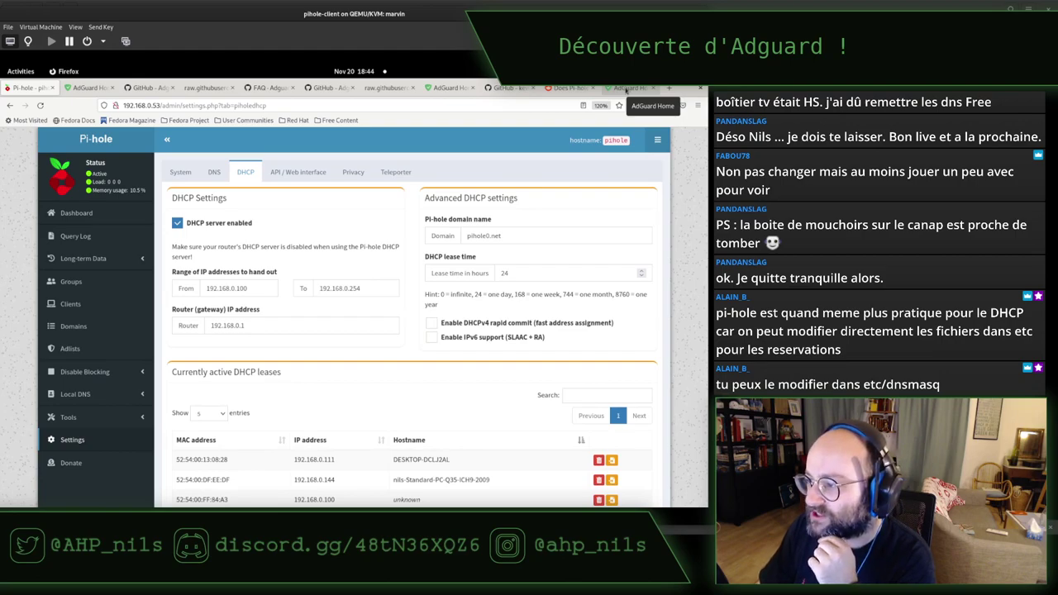
Step: Review Pi-hole's system information and its upstream and advanced DNS settings, and return to the DHCP settings
{"action": "left_click", "coordinate": [181, 173]}
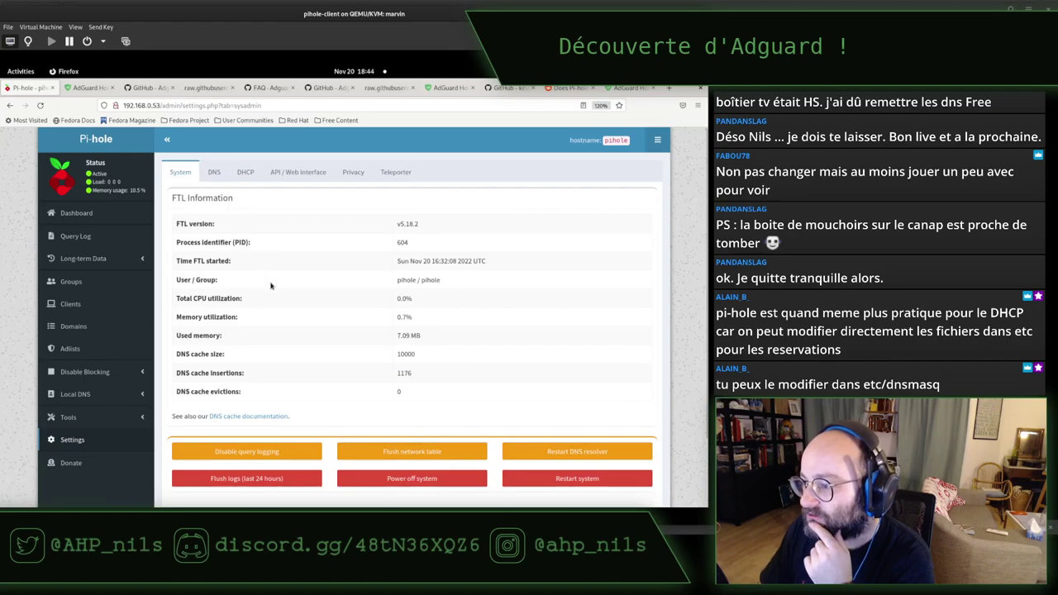
{"action": "left_click", "coordinate": [214, 172]}
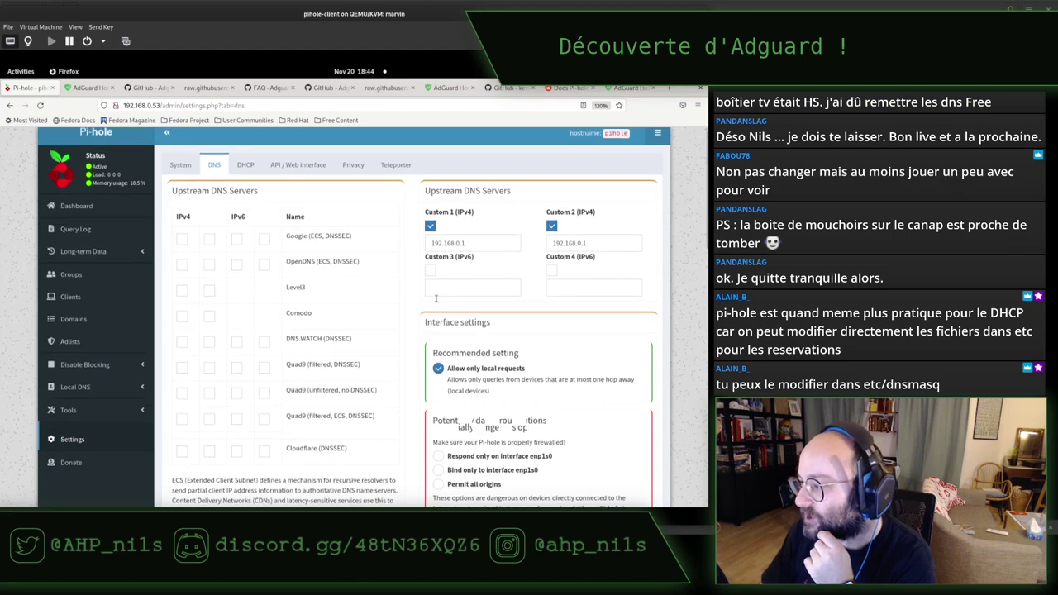
{"action": "scroll", "coordinate": [436, 298], "scroll_direction": "down", "scroll_amount": 5}
{"action": "scroll", "coordinate": [439, 296], "scroll_direction": "up", "scroll_amount": 5}
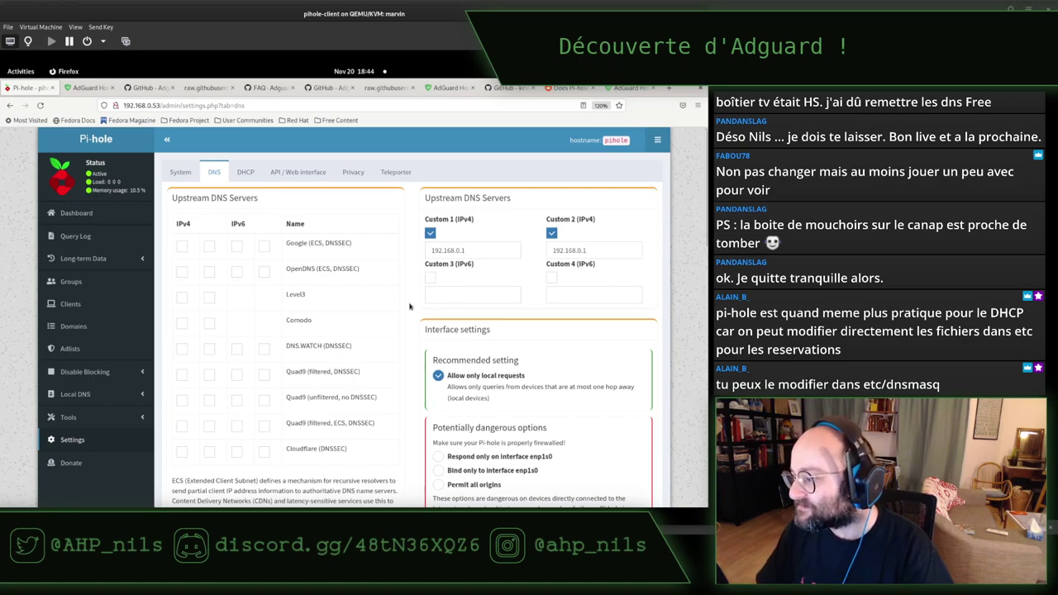
{"action": "scroll", "coordinate": [409, 307], "scroll_direction": "down", "scroll_amount": 10}
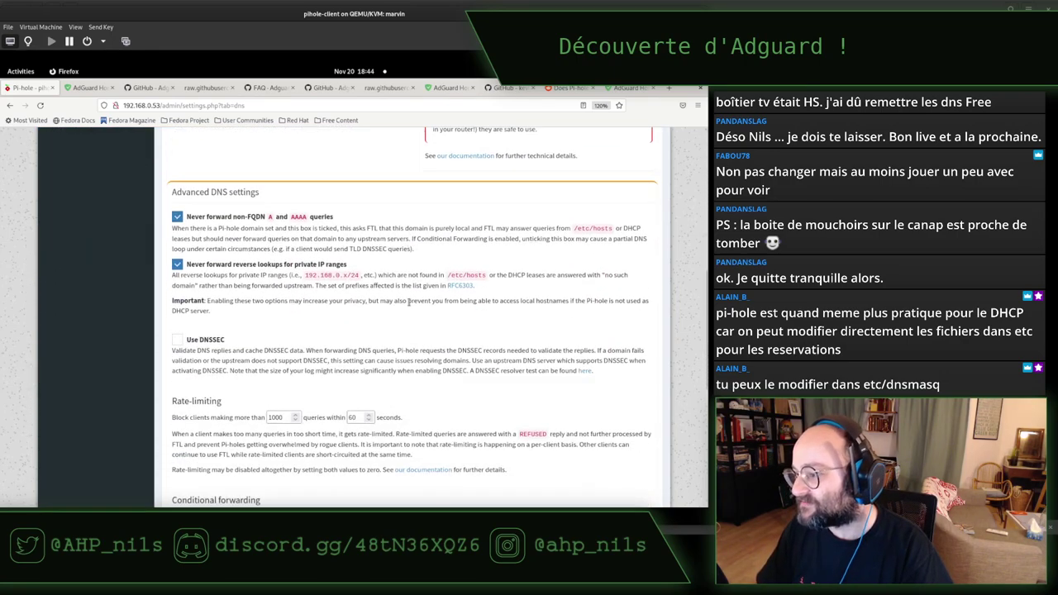
{"action": "scroll", "coordinate": [410, 303], "scroll_direction": "up", "scroll_amount": 10}
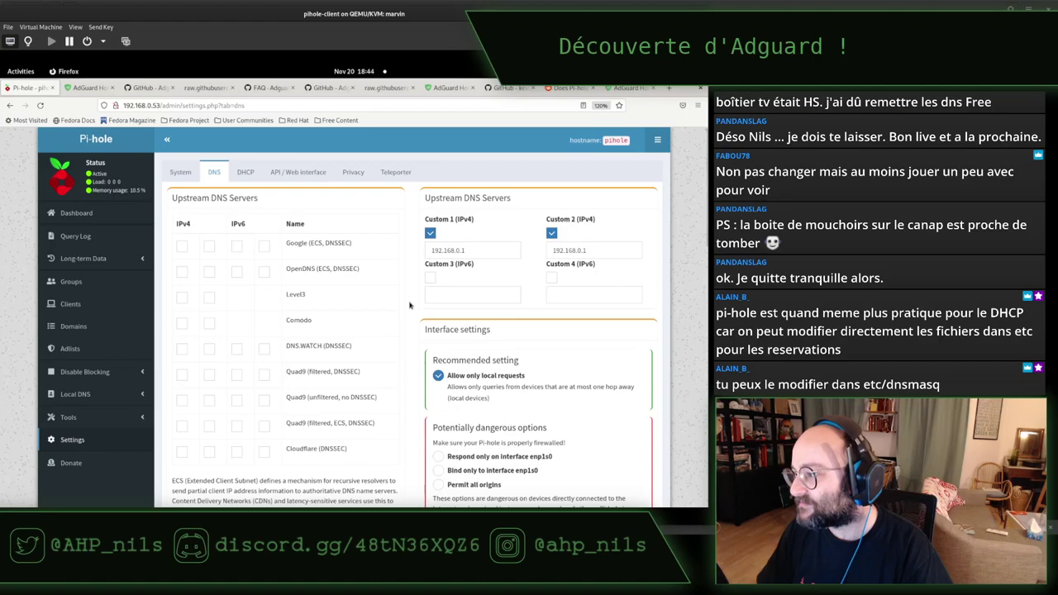
{"action": "left_click", "coordinate": [245, 173]}
Step: Open AdGuard Home's DHCP settings, select the interface enp1s0 - 192.168.0.54 and check for DHCP servers
{"action": "left_click", "coordinate": [624, 88]}
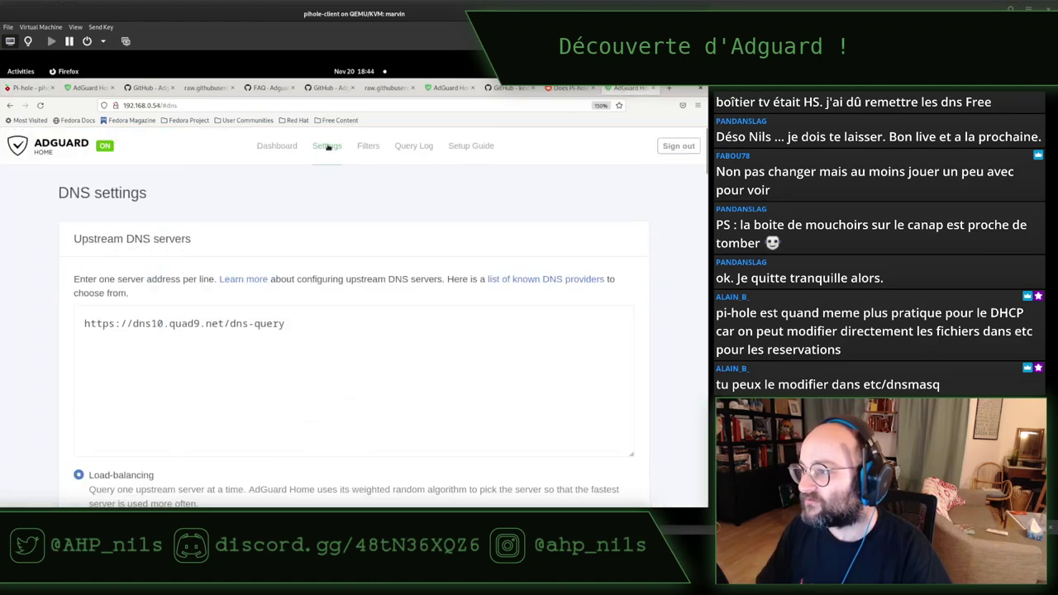
{"action": "mouse_move", "coordinate": [328, 146]}
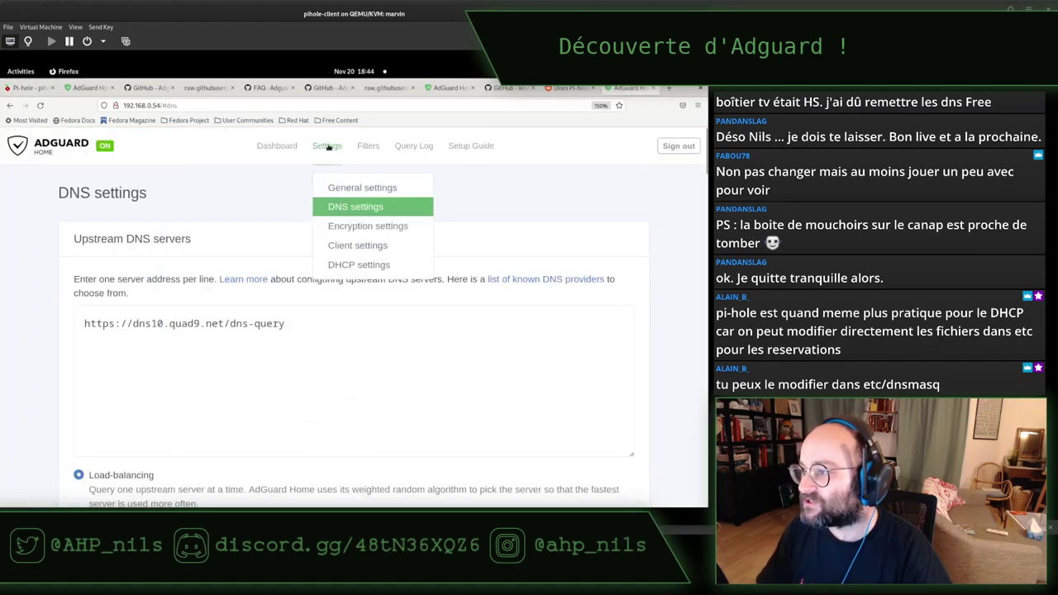
{"action": "left_click", "coordinate": [341, 264]}
{"action": "left_click", "coordinate": [148, 270]}
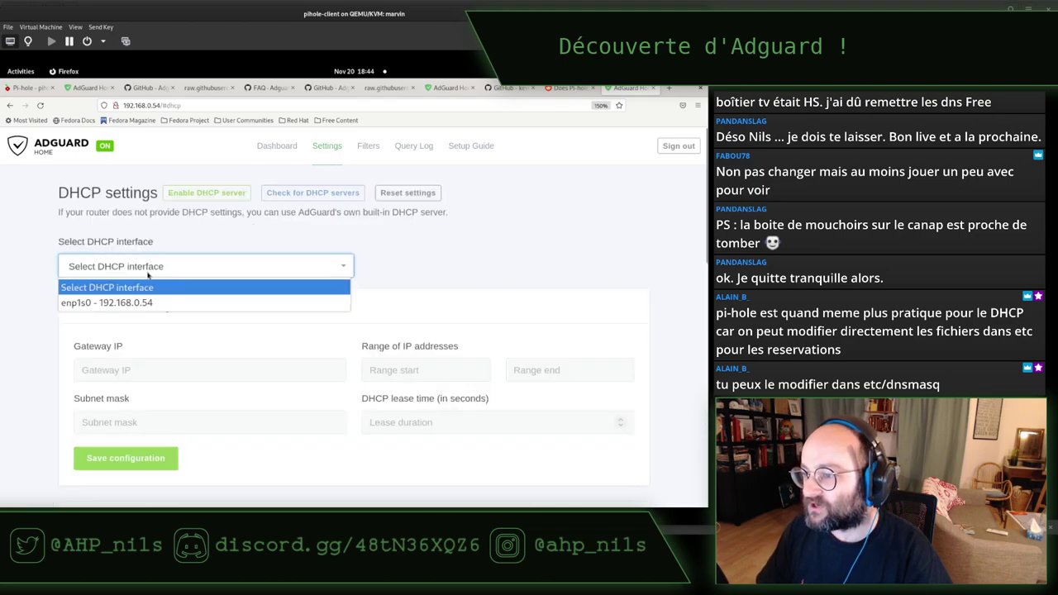
{"action": "left_click", "coordinate": [156, 304]}
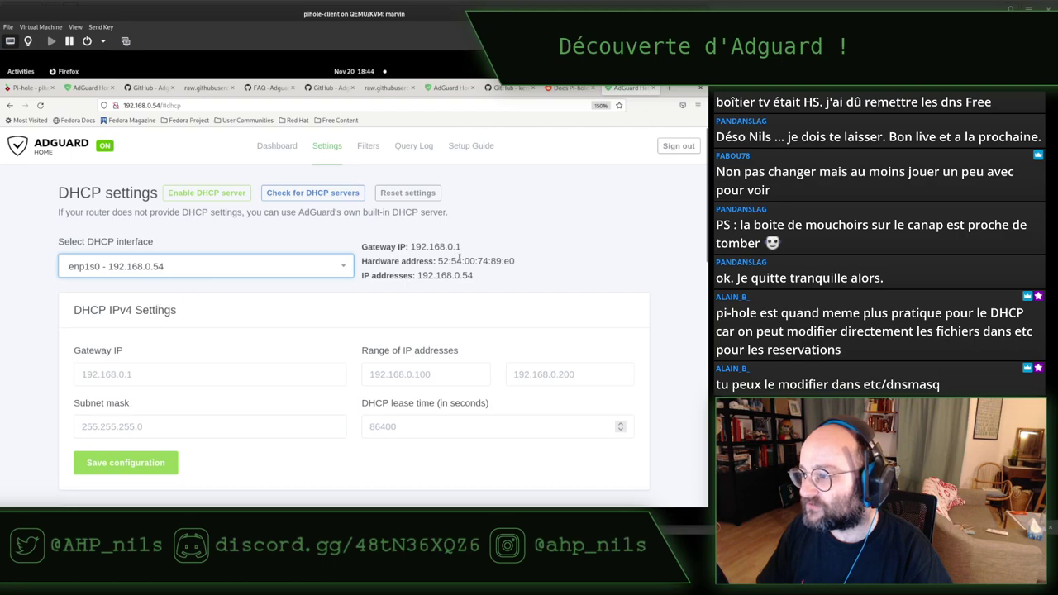
{"action": "left_click", "coordinate": [241, 210]}
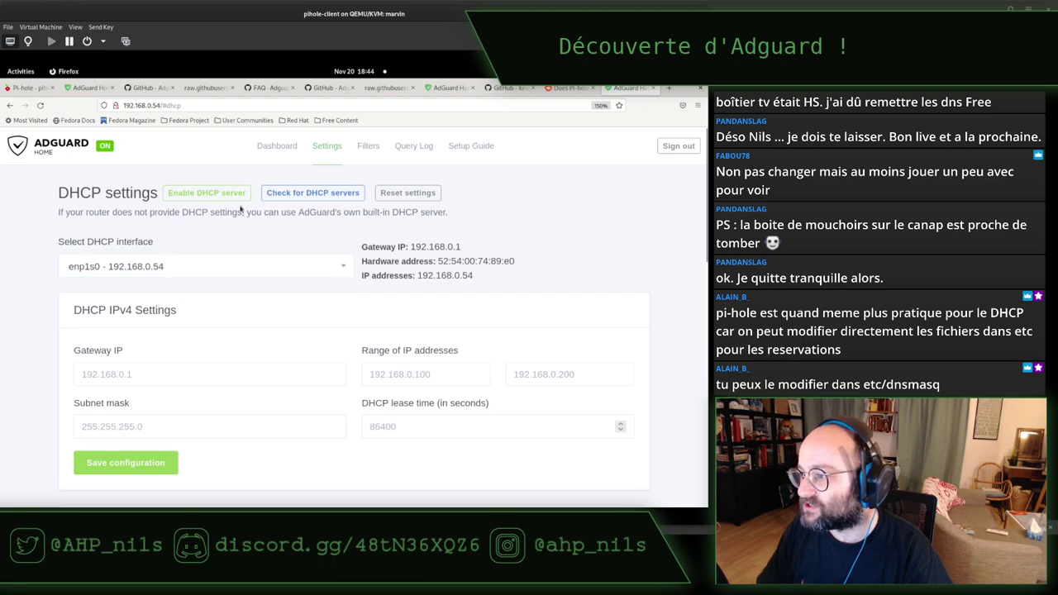
{"action": "left_click", "coordinate": [288, 196]}
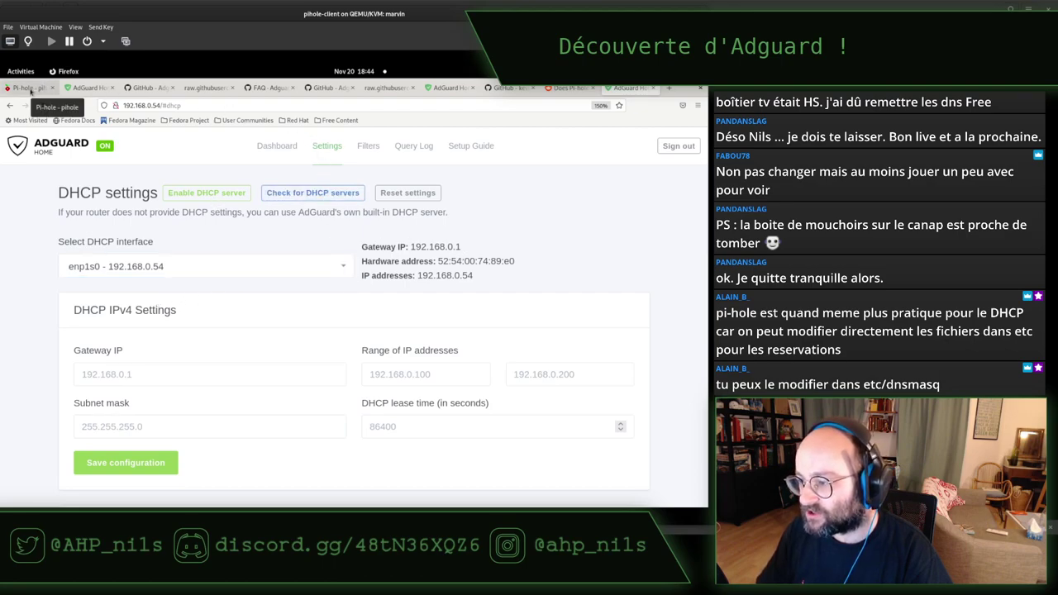
Step: Check the DHCP address range in Pi-hole, try to edit the range end in AdGuard Home and reload its page
{"action": "left_click", "coordinate": [31, 89]}
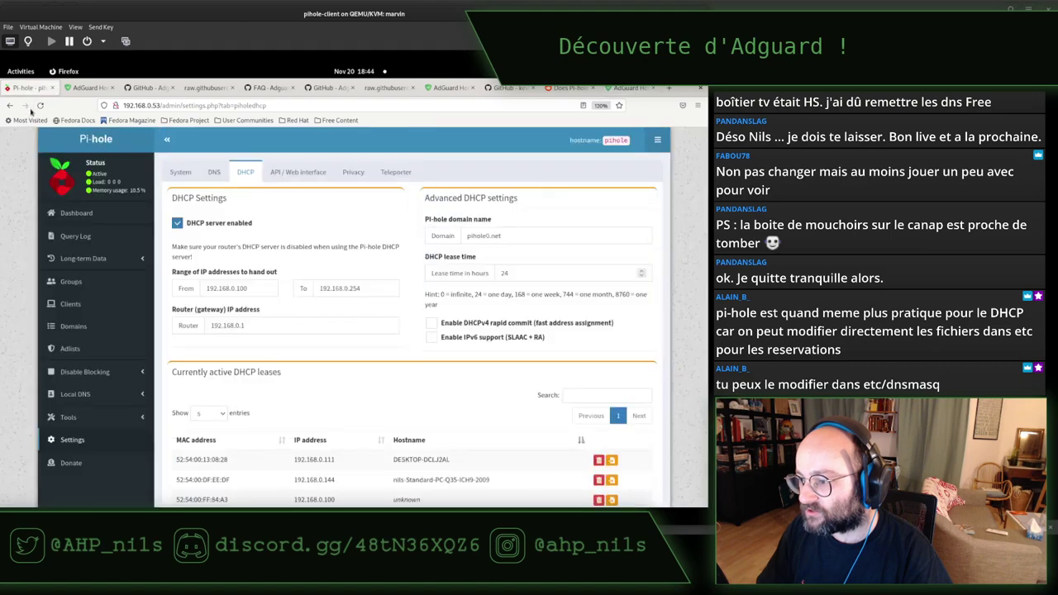
{"action": "triple_click", "coordinate": [236, 288]}
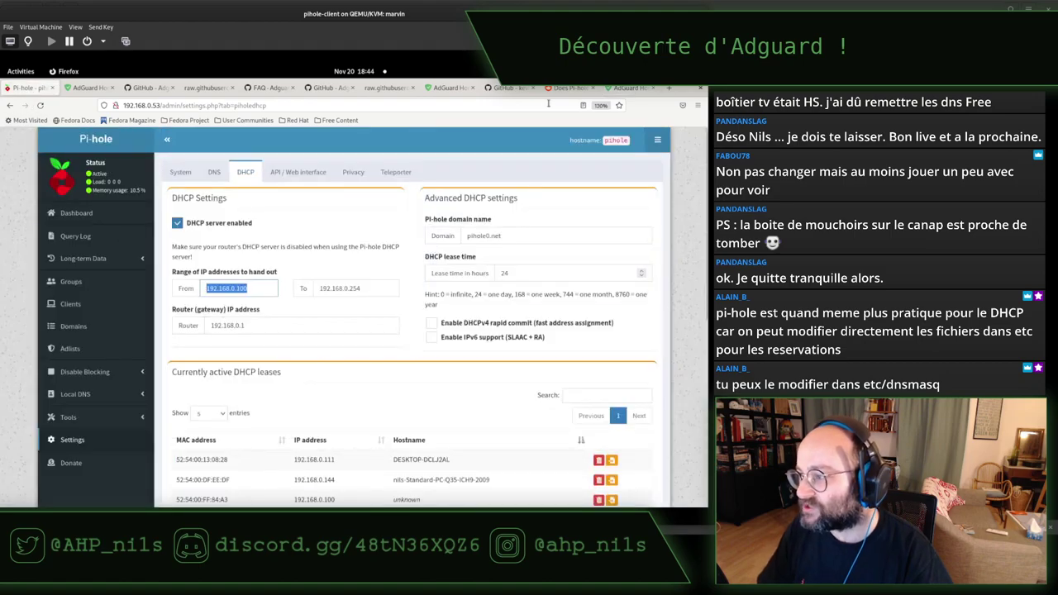
{"action": "left_click", "coordinate": [632, 87]}
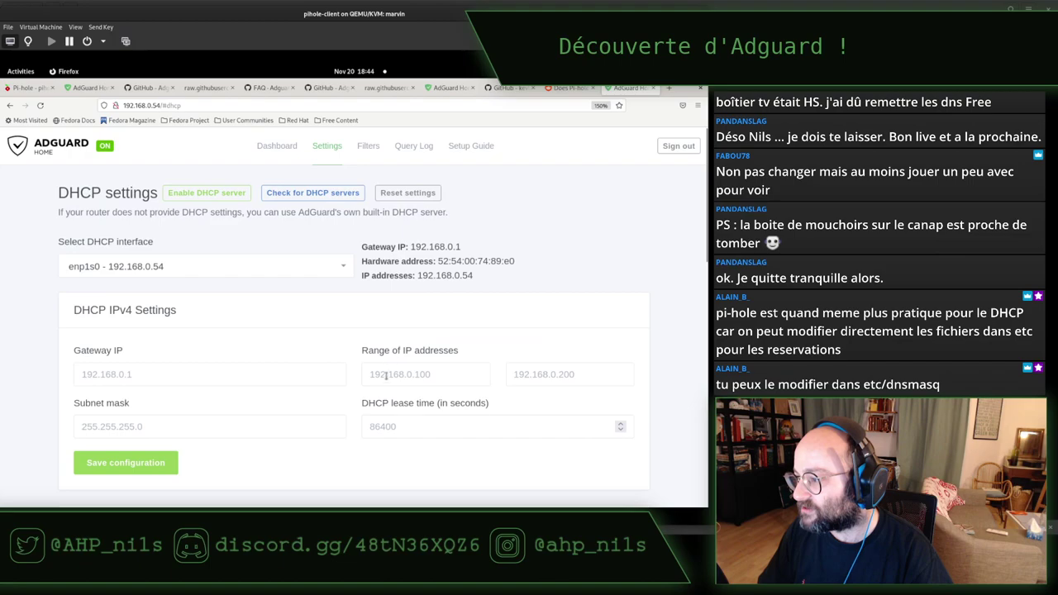
{"action": "left_click", "coordinate": [570, 373]}
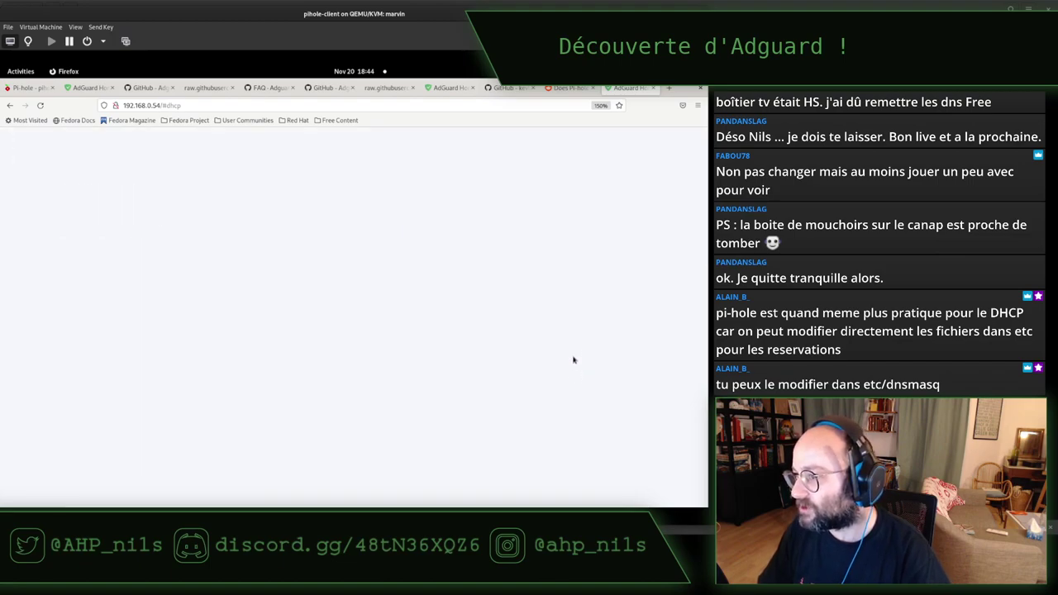
{"action": "left_click", "coordinate": [40, 106]}
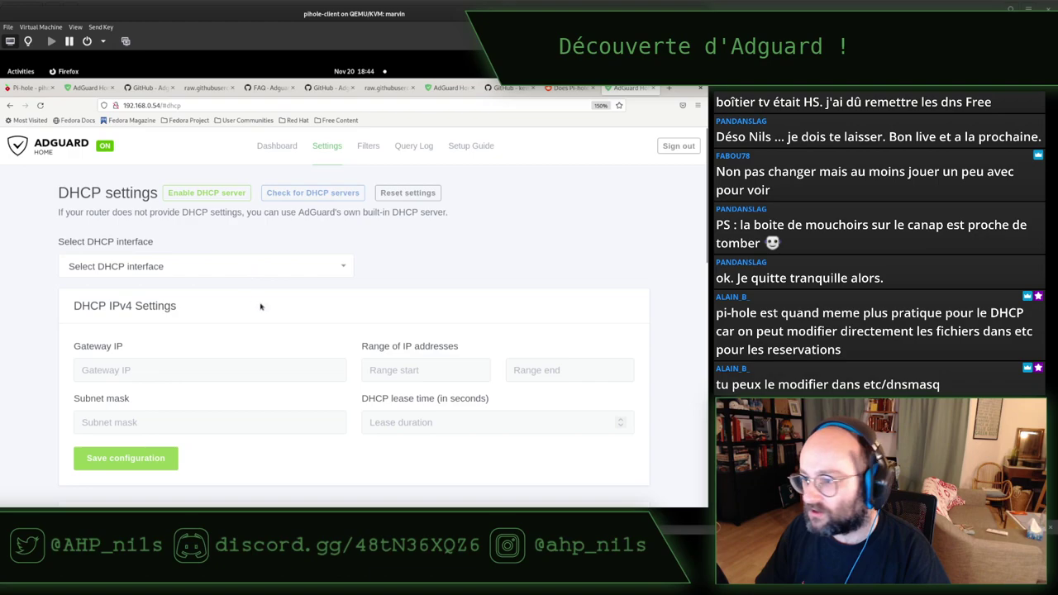
Step: Select the DHCP interface enp1s0 - 192.168.0.54 and set the IPv4 gateway IP to 192.168.0.1
{"action": "left_click", "coordinate": [221, 266]}
{"action": "left_click", "coordinate": [189, 300]}
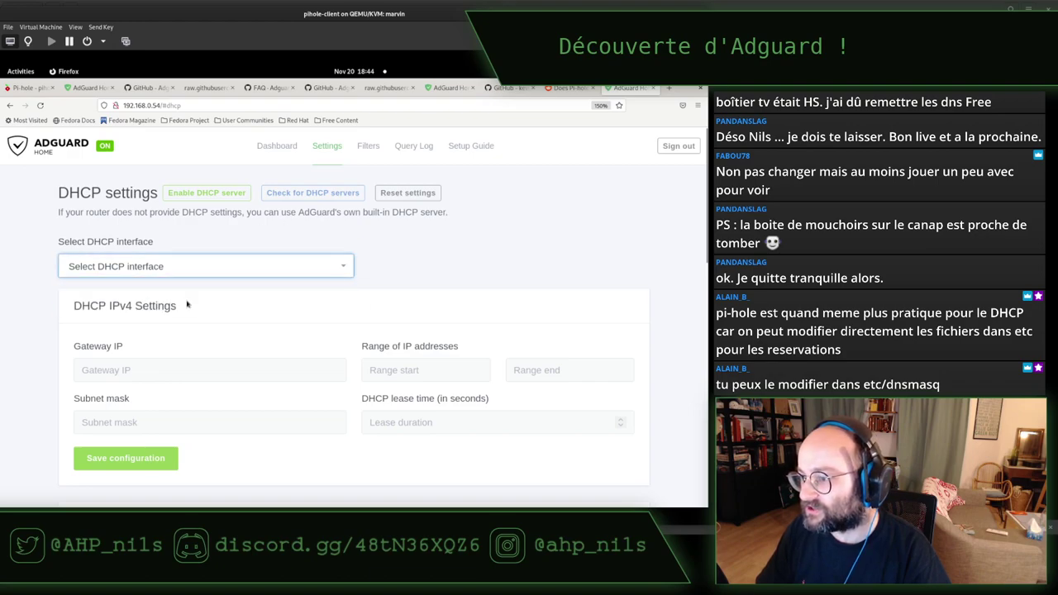
{"action": "left_click", "coordinate": [214, 374]}
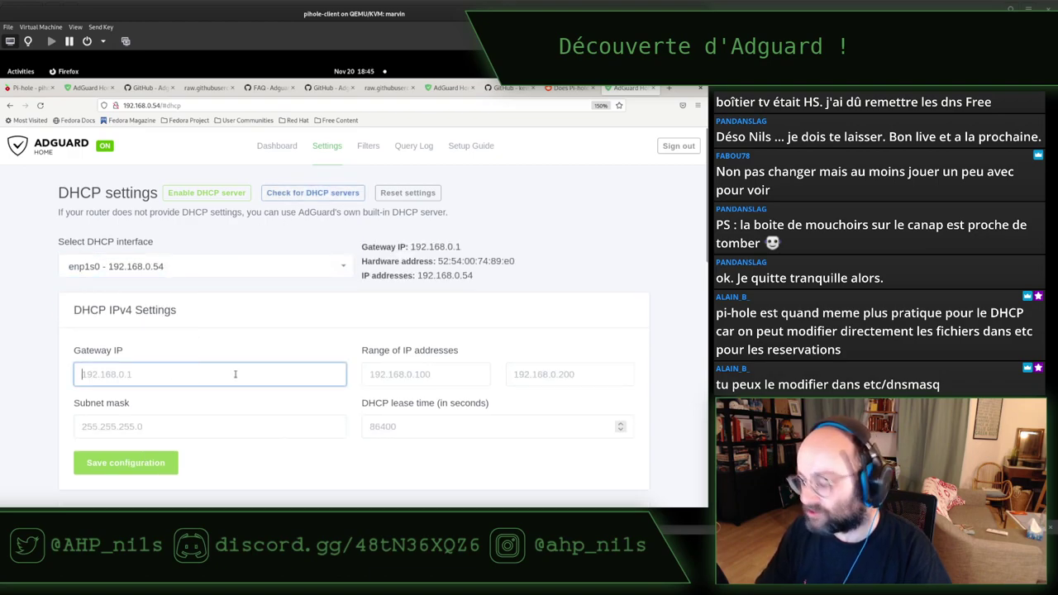
{"action": "type", "text": "192.16"}
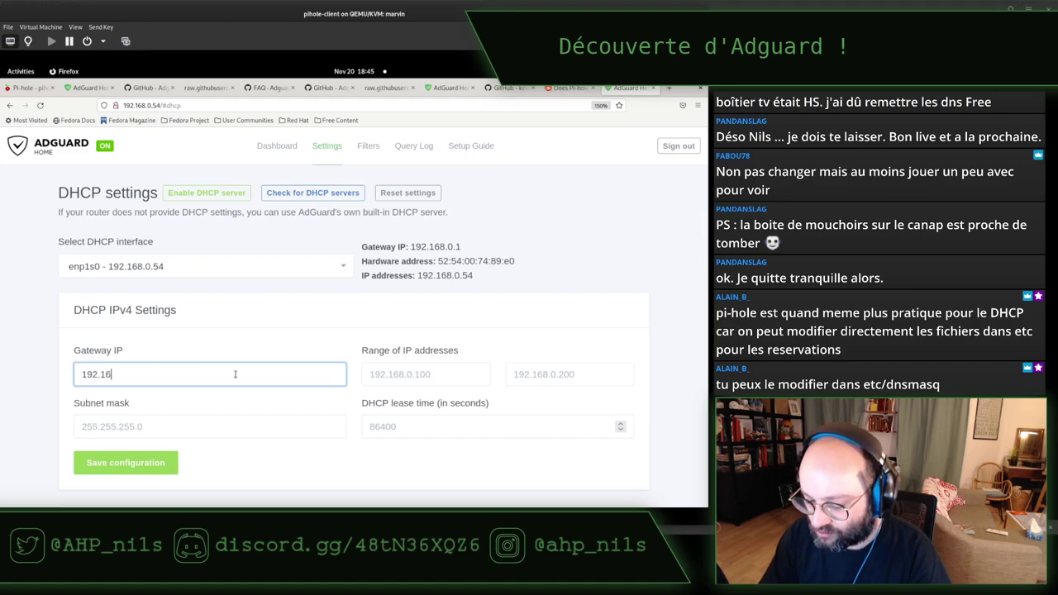
{"action": "type", "text": "8.0.1"}
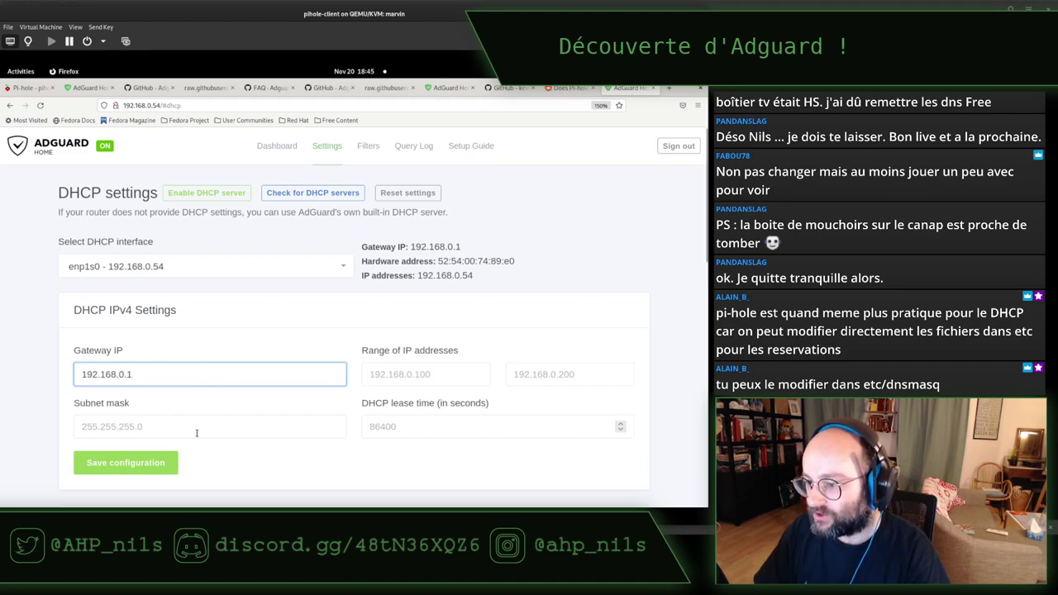
Step: Set the subnet mask of the DHCP IPv4 settings to 255.255.255.0
{"action": "left_click", "coordinate": [196, 429]}
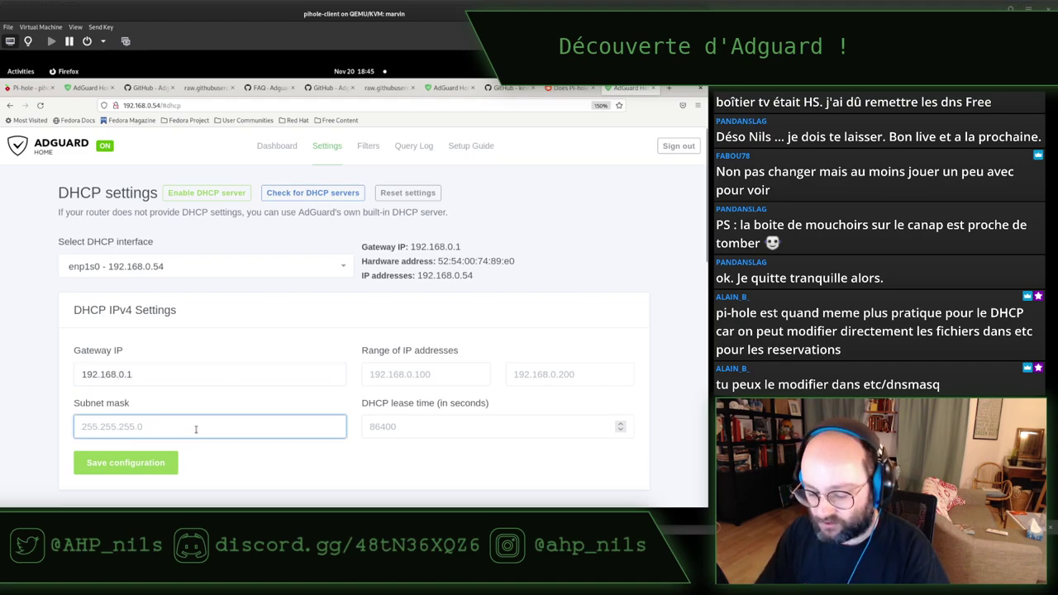
{"action": "type", "text": "255.2"}
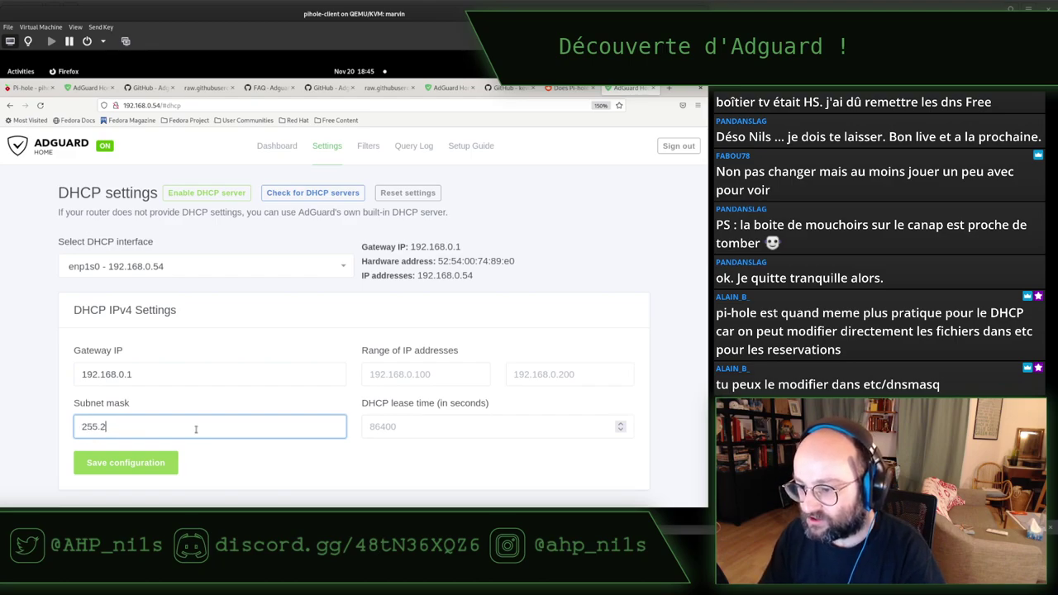
{"action": "type", "text": "55.255.0"}
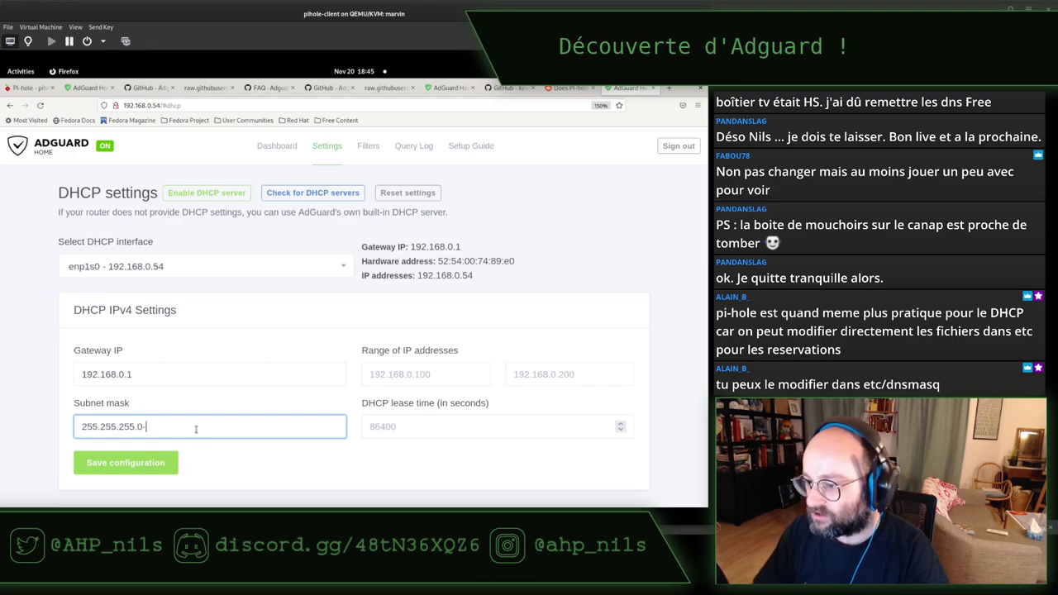
{"action": "left_click", "coordinate": [386, 377]}
{"action": "key", "text": "shift+Tab"}
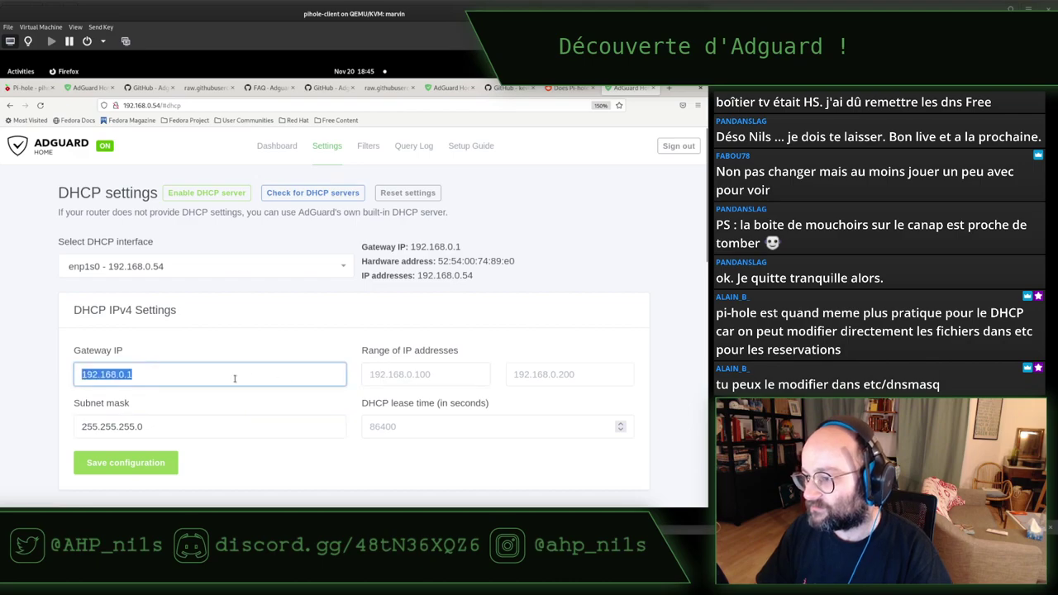
{"action": "key", "text": "End"}
{"action": "key", "text": "shift+Left"}
{"action": "key", "text": "shift+Left"}
{"action": "key", "text": "shift+Left"}
{"action": "key", "text": "ctrl+c"}
{"action": "left_click", "coordinate": [431, 378]}
{"action": "key", "text": "ctrl+v"}
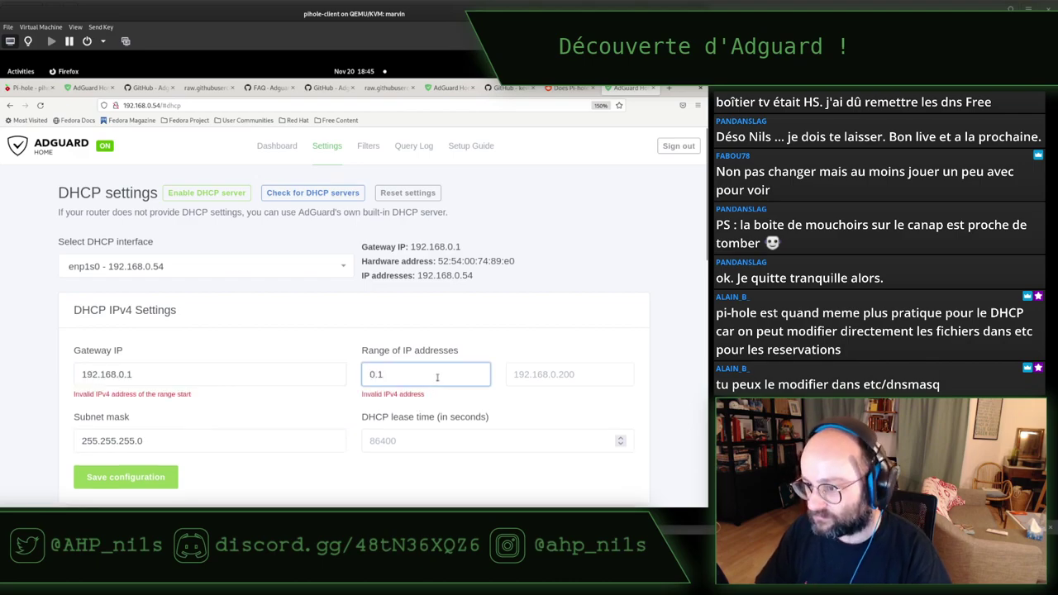
{"action": "key", "text": "BackSpace"}
{"action": "key", "text": "BackSpace"}
{"action": "key", "text": "BackSpace"}
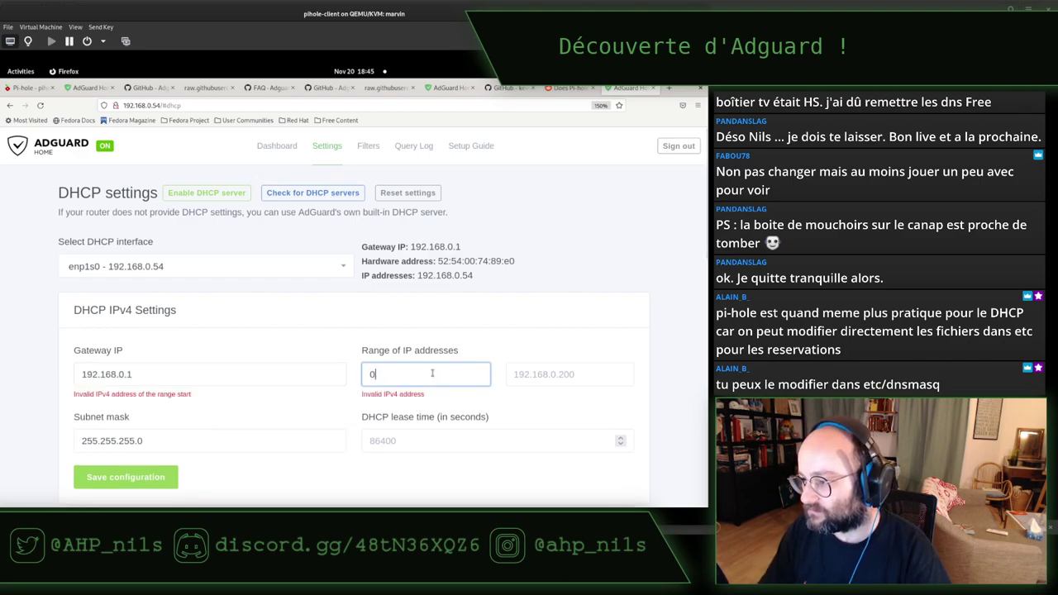
{"action": "key", "text": "ctrl+v"}
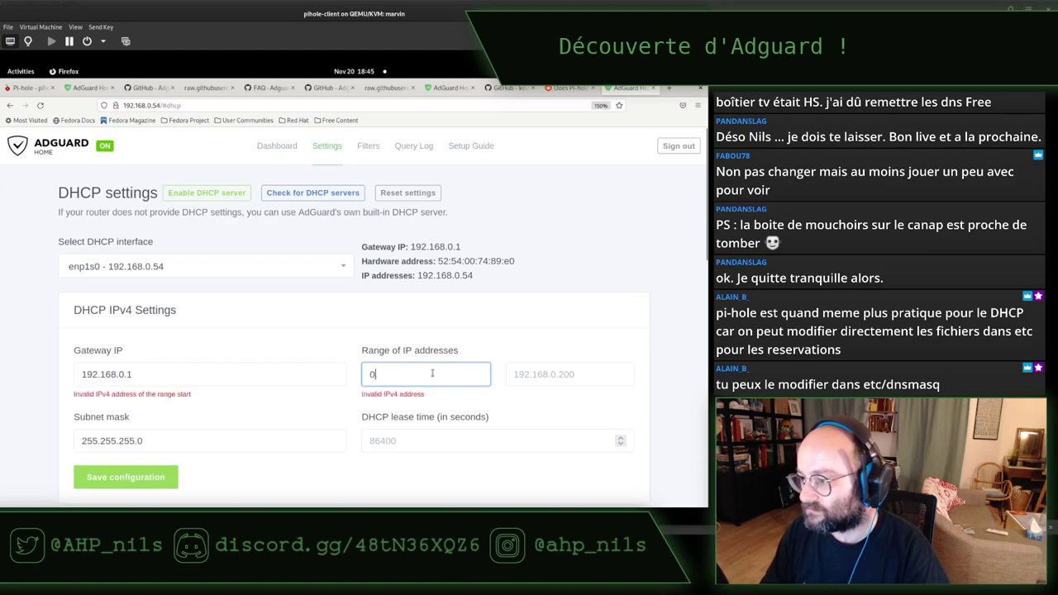
{"action": "key", "text": "BackSpace"}
Step: Copy the gateway IP into the start of the IPv4 address range and extend it to 192.168.0.100
{"action": "left_click", "coordinate": [316, 378]}
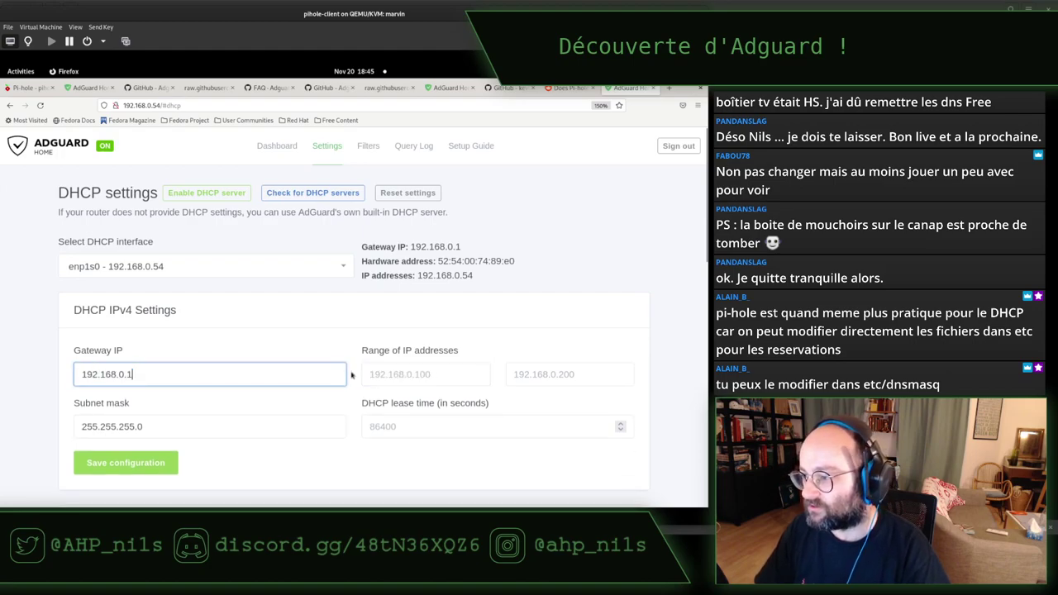
{"action": "key", "text": "ctrl+a"}
{"action": "key", "text": "ctrl+c"}
{"action": "left_click", "coordinate": [376, 379]}
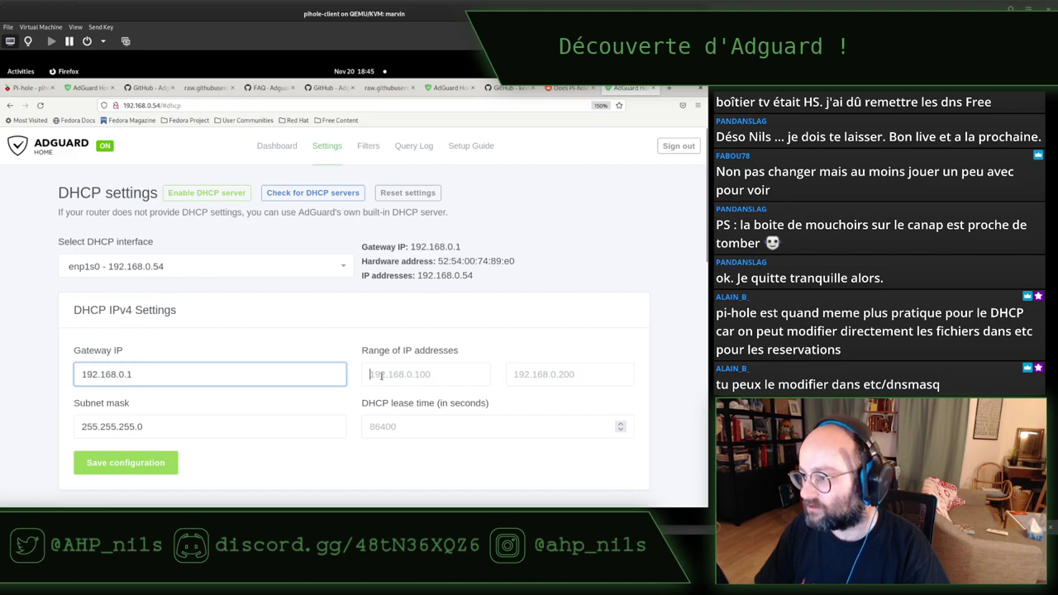
{"action": "key", "text": "ctrl+v"}
{"action": "type", "text": "00"}
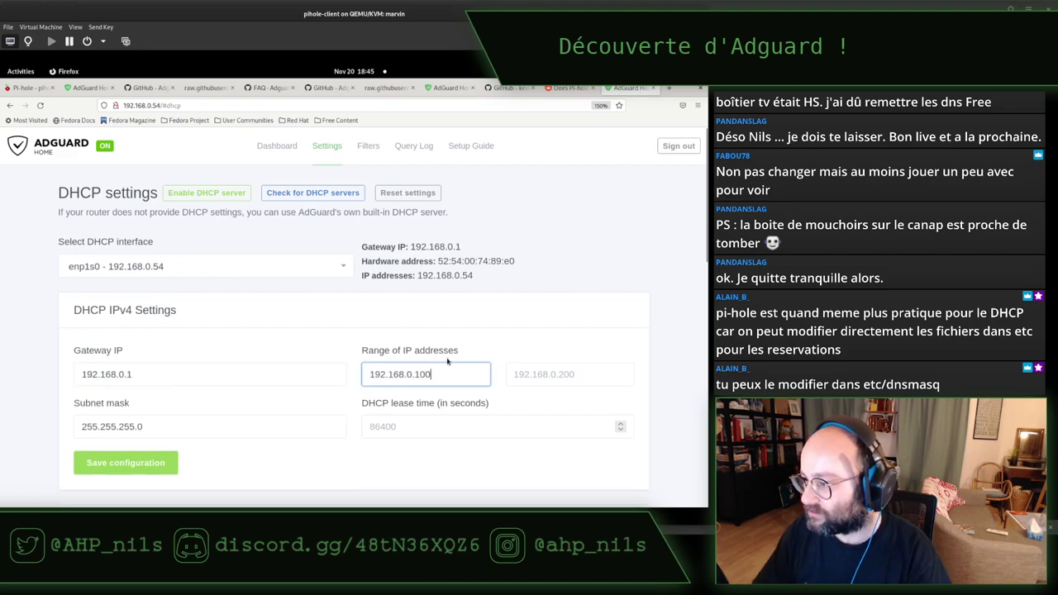
Step: Set the end of the IPv4 address range to 192.168.0.254 and try to save the IPv4 configuration
{"action": "key", "text": "Tab"}
{"action": "key", "text": "ctrl+v"}
{"action": "key", "text": "BackSpace"}
{"action": "type", "text": "24"}
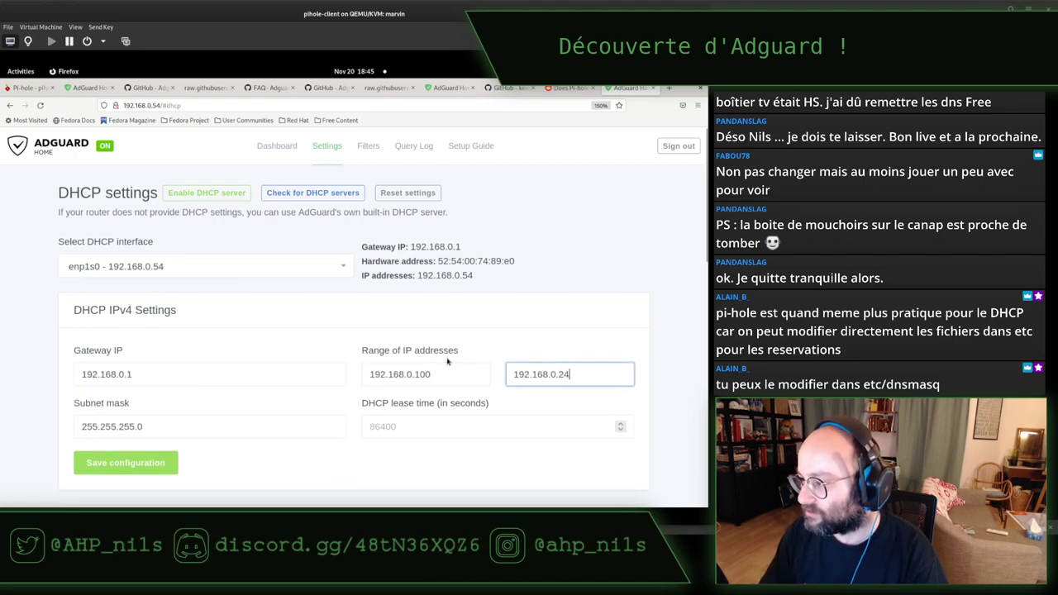
{"action": "key", "text": "BackSpace"}
{"action": "type", "text": "50"}
{"action": "key", "text": "BackSpace"}
{"action": "key", "text": "BackSpace"}
{"action": "type", "text": "5"}
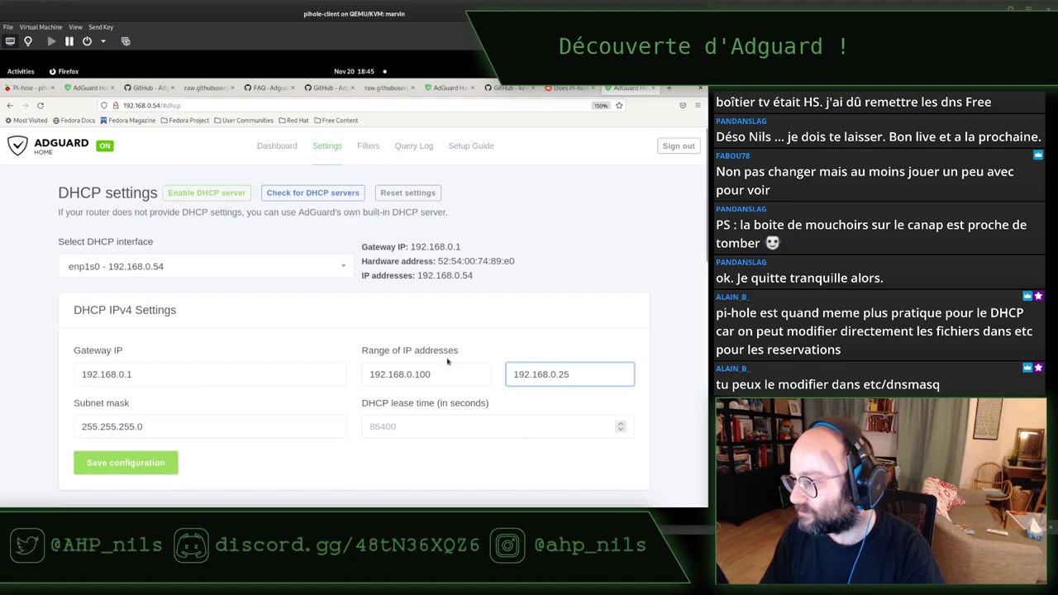
{"action": "type", "text": "4"}
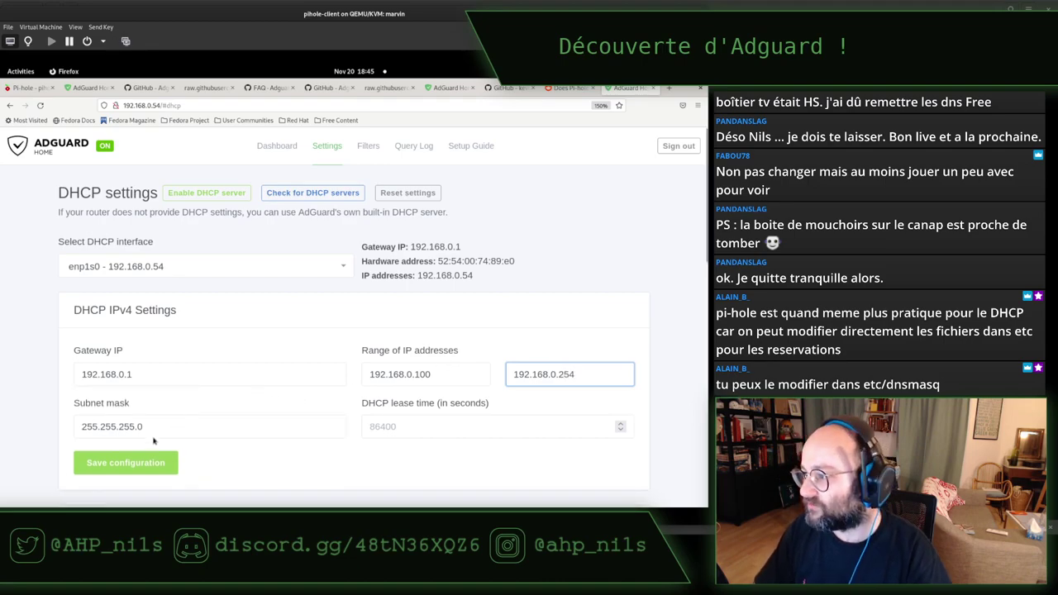
{"action": "left_click", "coordinate": [155, 470]}
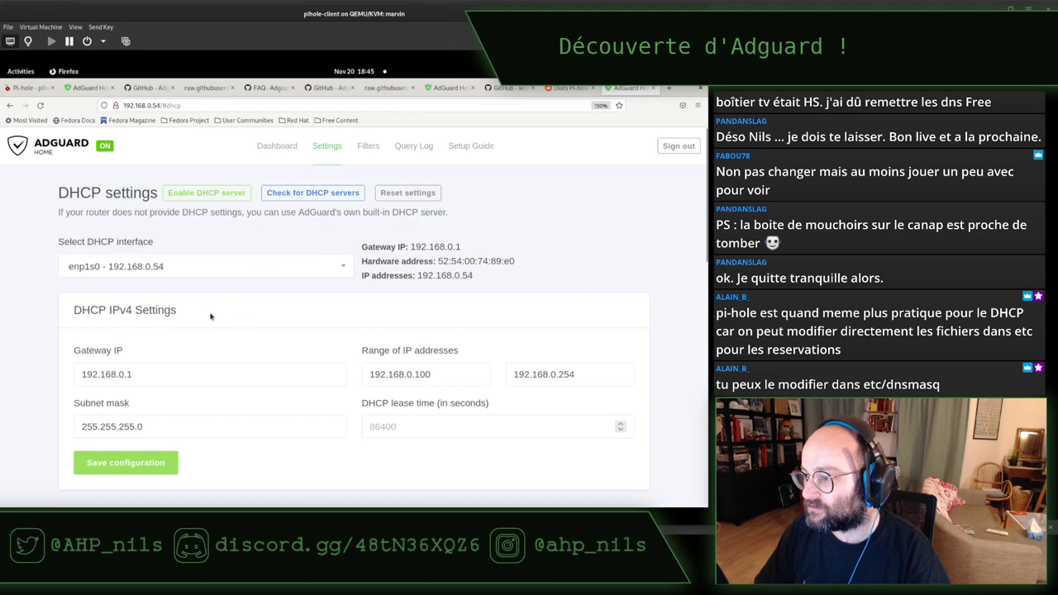
Step: Examine AdGuard Home's DHCP IPv6 and static lease sections and compare them with the active and static leases in Pi-hole
{"action": "scroll", "coordinate": [43, 309], "scroll_direction": "down", "scroll_amount": 3}
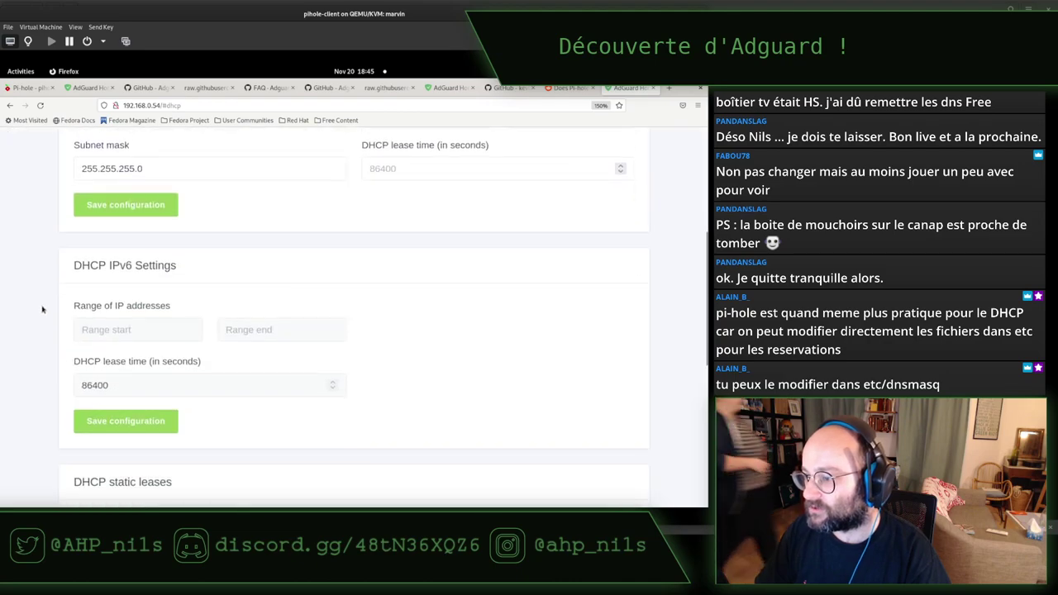
{"action": "scroll", "coordinate": [38, 314], "scroll_direction": "down", "scroll_amount": 4}
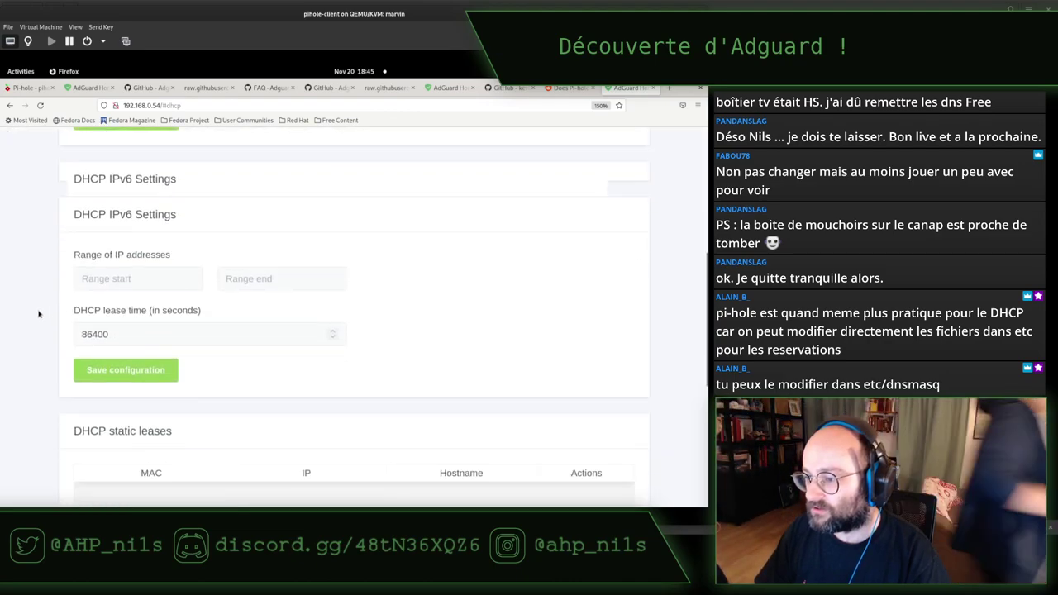
{"action": "left_click", "coordinate": [28, 88]}
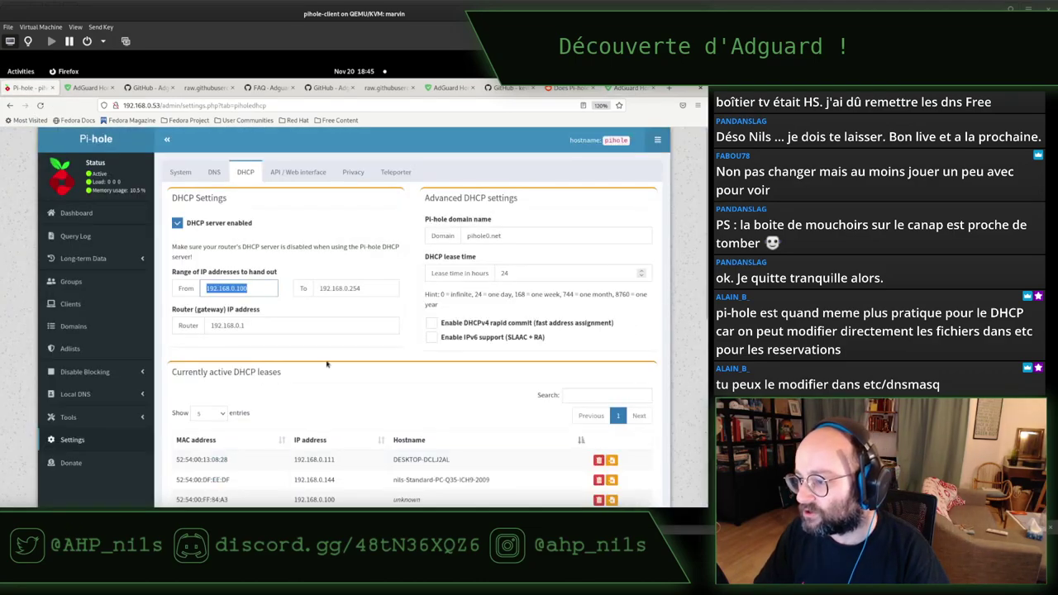
{"action": "scroll", "coordinate": [328, 364], "scroll_direction": "down", "scroll_amount": 3}
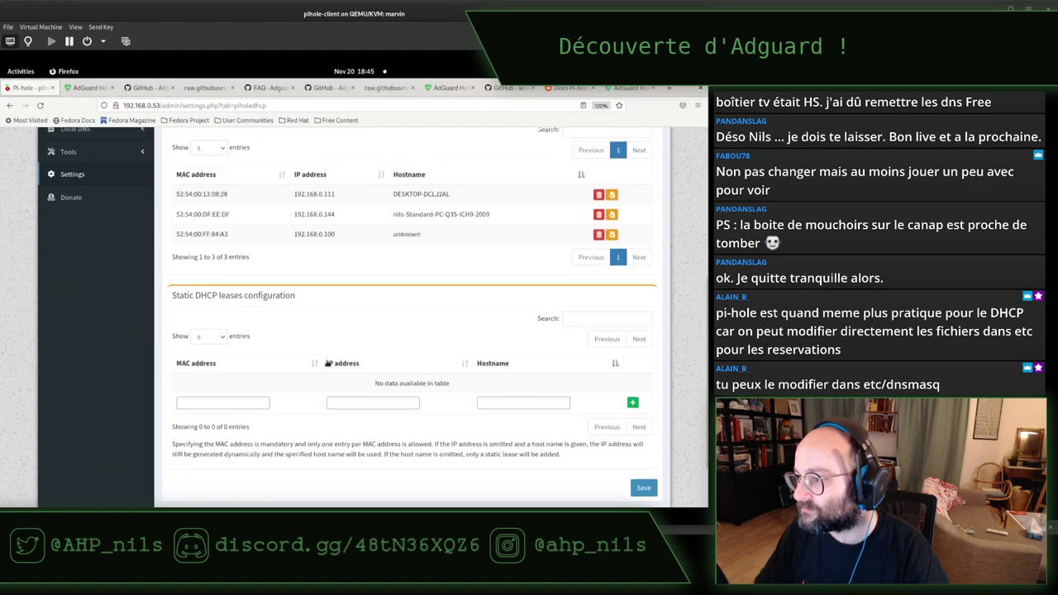
{"action": "scroll", "coordinate": [327, 364], "scroll_direction": "up", "scroll_amount": 2}
{"action": "triple_click", "coordinate": [206, 362]}
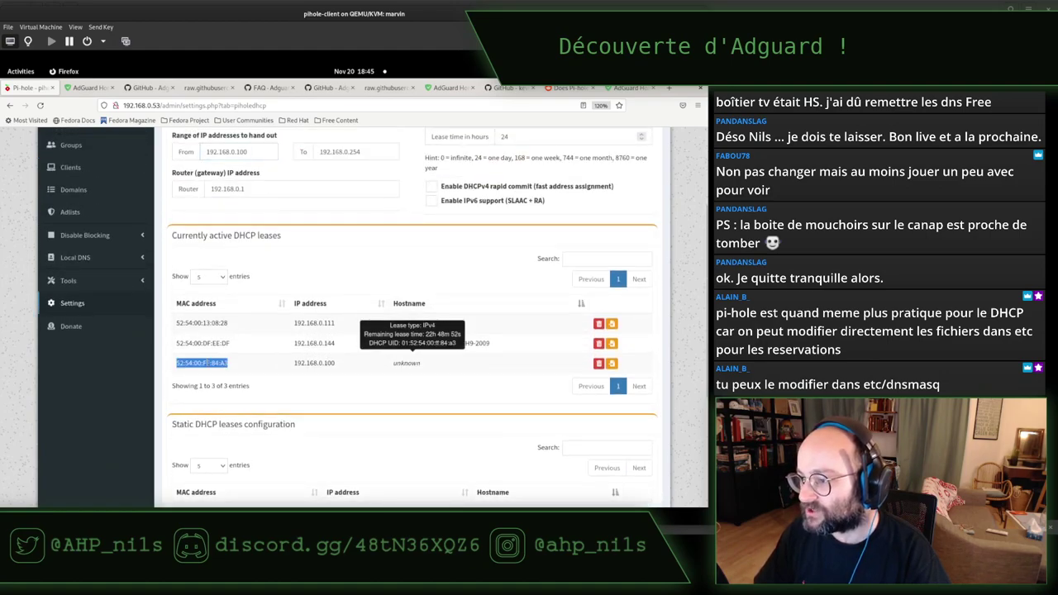
{"action": "left_click", "coordinate": [626, 89]}
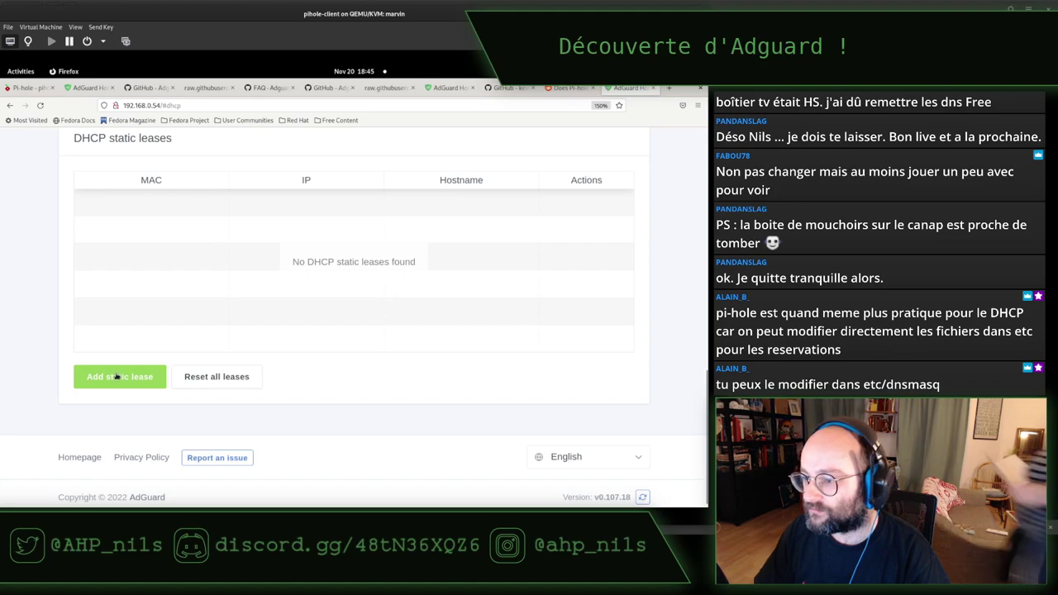
{"action": "scroll", "coordinate": [199, 275], "scroll_direction": "up", "scroll_amount": 3}
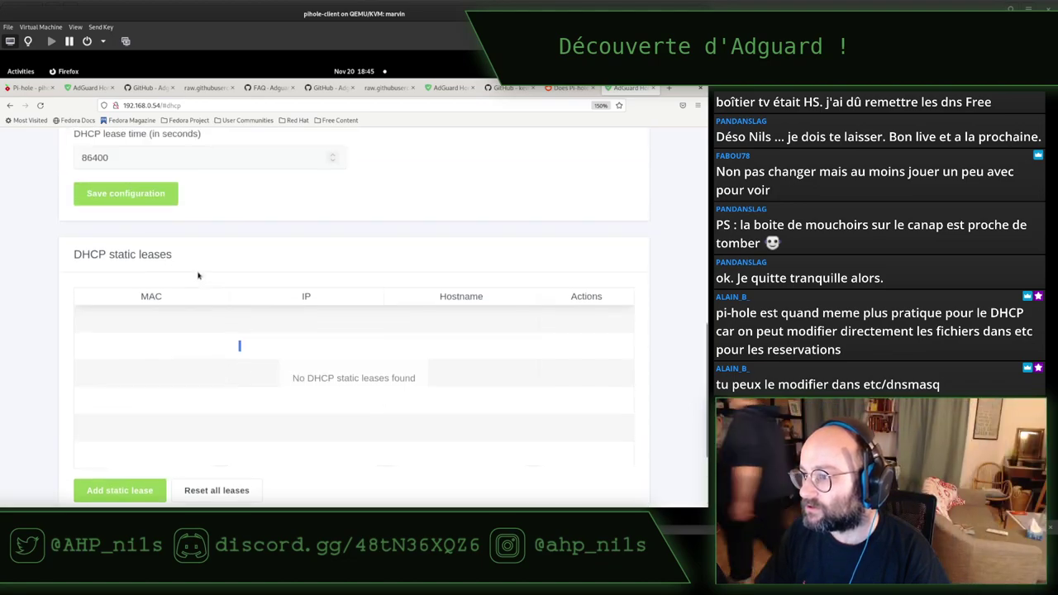
{"action": "scroll", "coordinate": [198, 275], "scroll_direction": "down", "scroll_amount": 3}
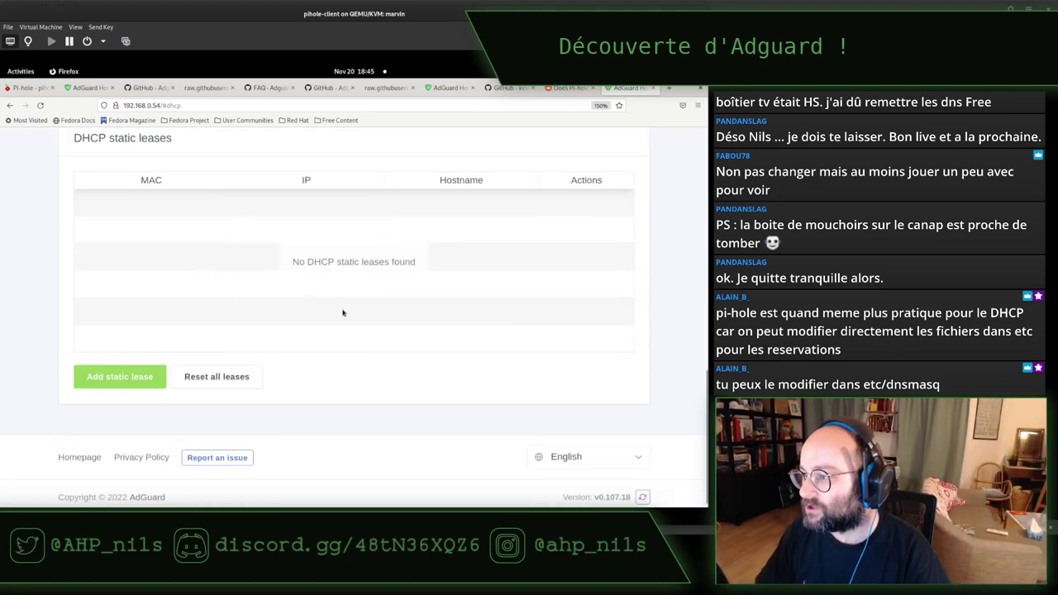
Step: Reload the AdGuard Home DHCP page, select the interface enp1s0 - 192.168.0.54 again and review the IPv4, IPv6 and static lease sections
{"action": "key", "text": "F5"}
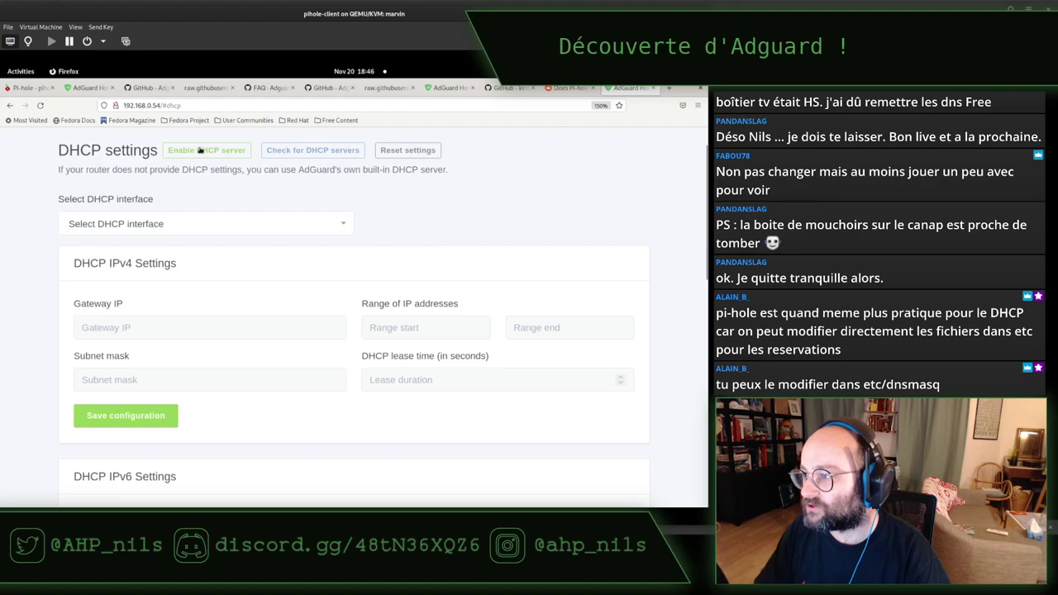
{"action": "left_click", "coordinate": [197, 231]}
{"action": "left_click", "coordinate": [191, 258]}
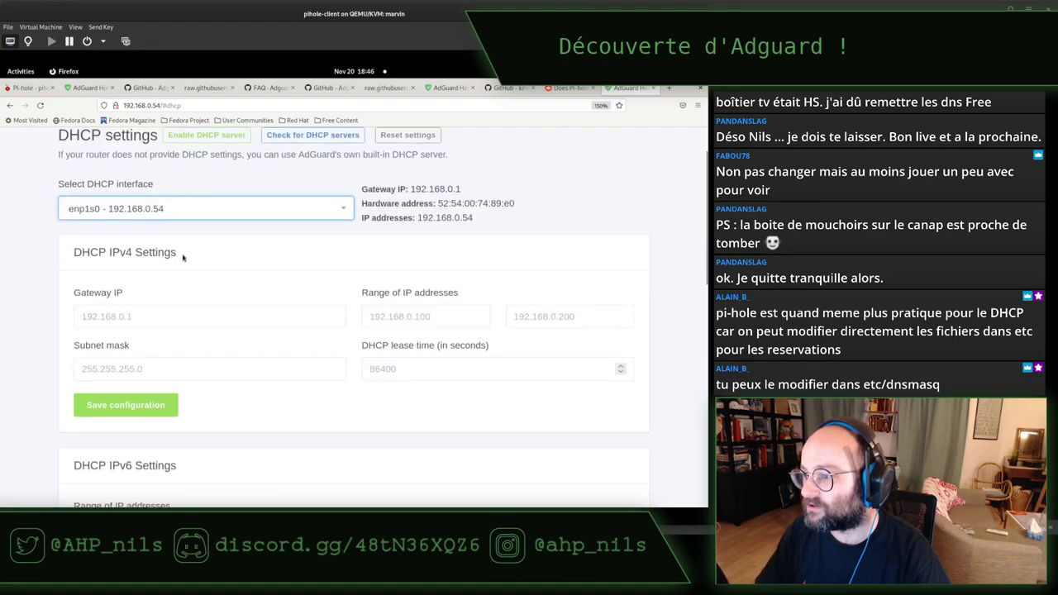
{"action": "scroll", "coordinate": [39, 284], "scroll_direction": "down", "scroll_amount": 2}
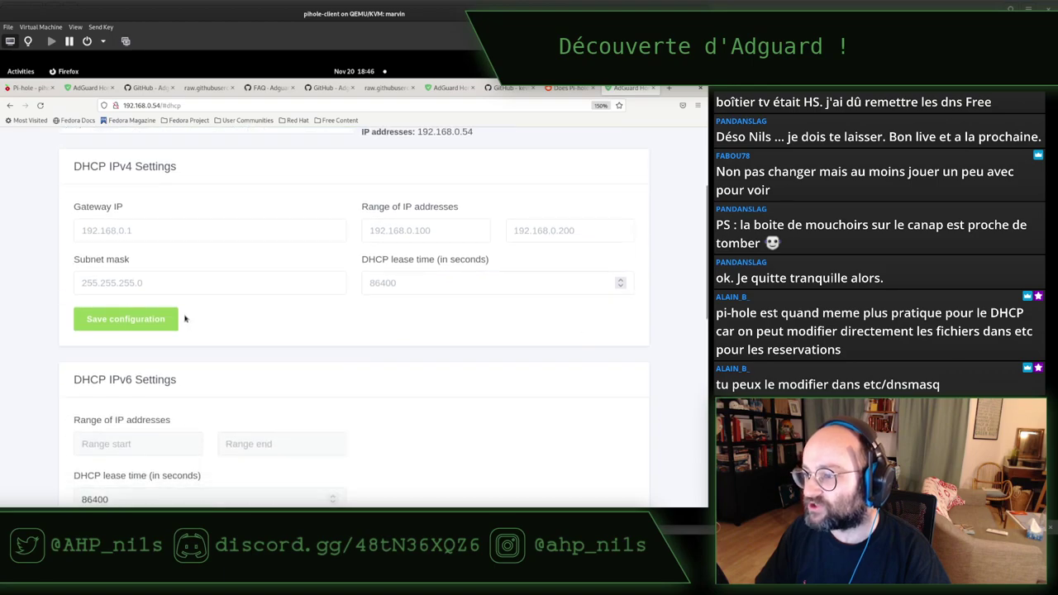
{"action": "scroll", "coordinate": [51, 328], "scroll_direction": "down", "scroll_amount": 6}
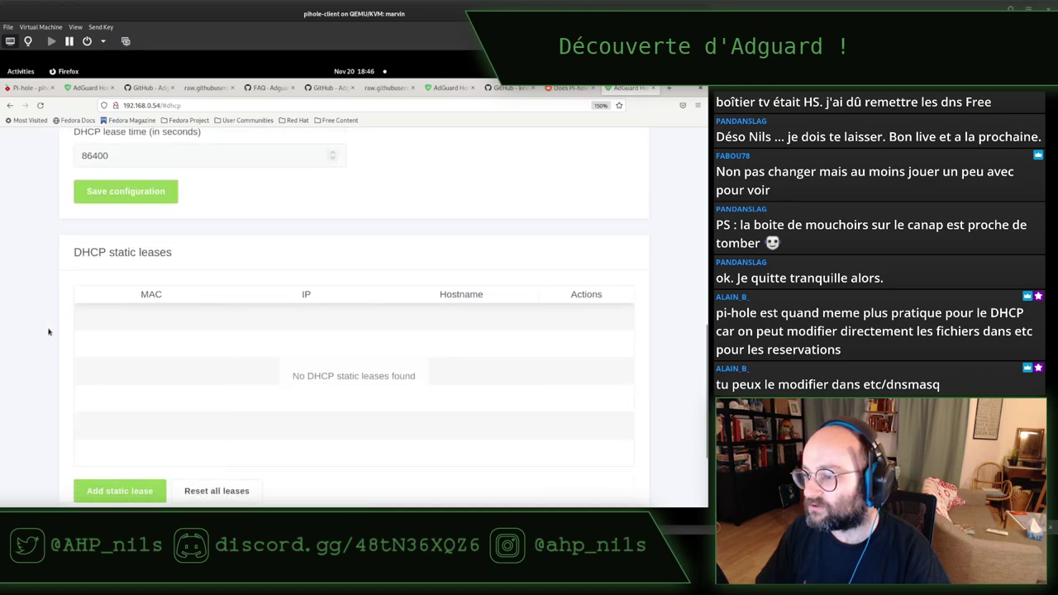
{"action": "scroll", "coordinate": [48, 332], "scroll_direction": "down", "scroll_amount": 3}
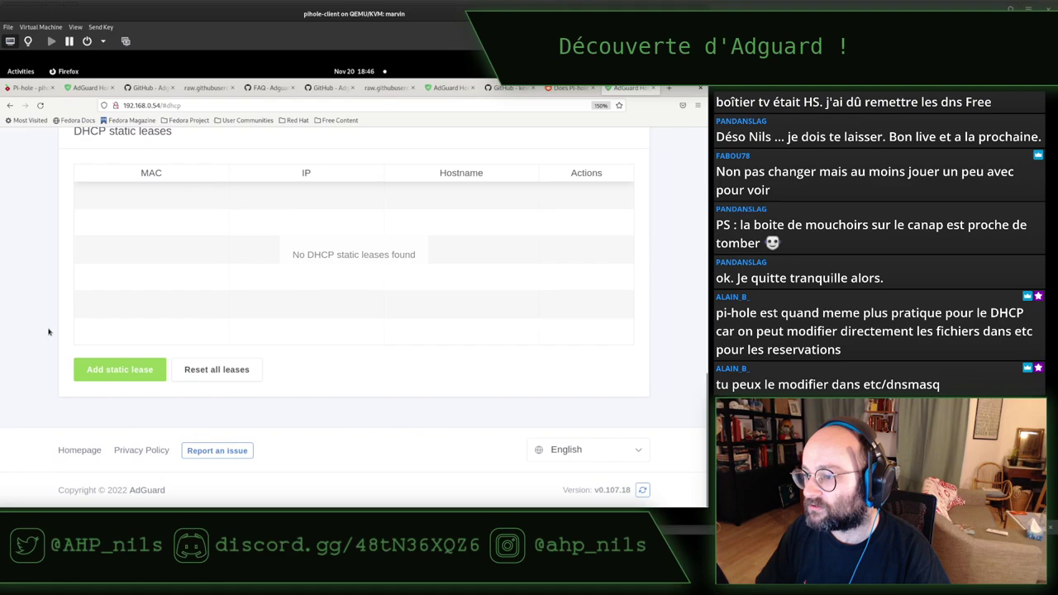
{"action": "scroll", "coordinate": [48, 331], "scroll_direction": "up", "scroll_amount": 15}
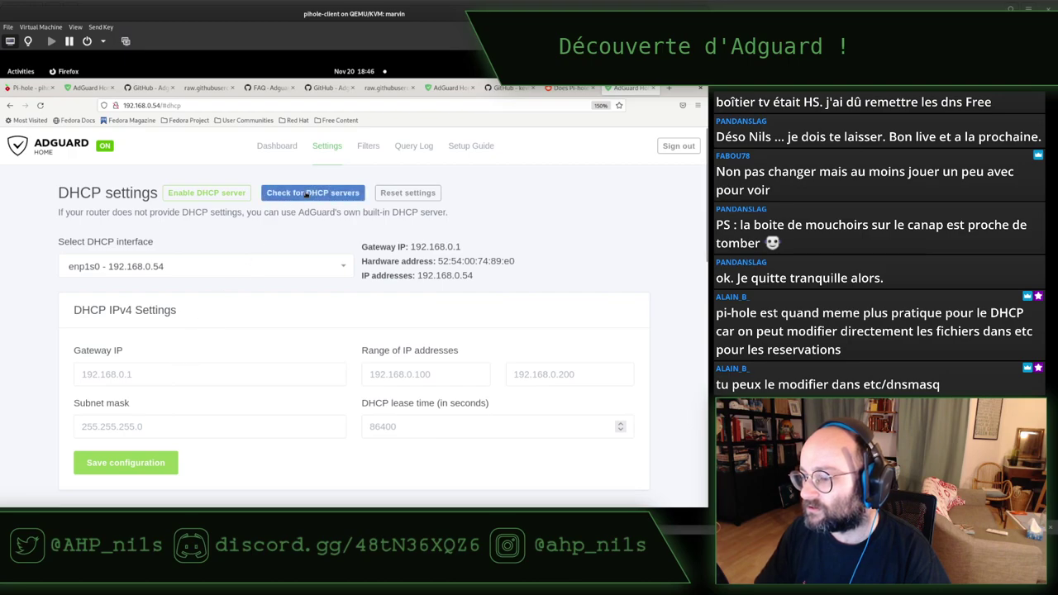
Step: Switch to Pi-hole and turn off its DHCP server, checking the static leases and the System page
{"action": "left_click", "coordinate": [25, 87]}
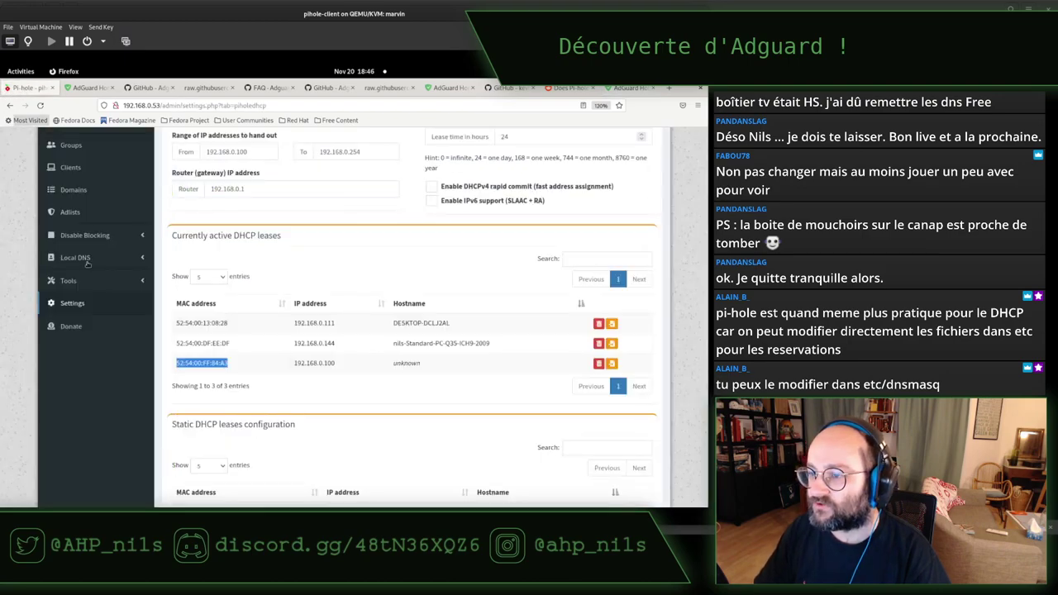
{"action": "scroll", "coordinate": [87, 263], "scroll_direction": "up", "scroll_amount": 3}
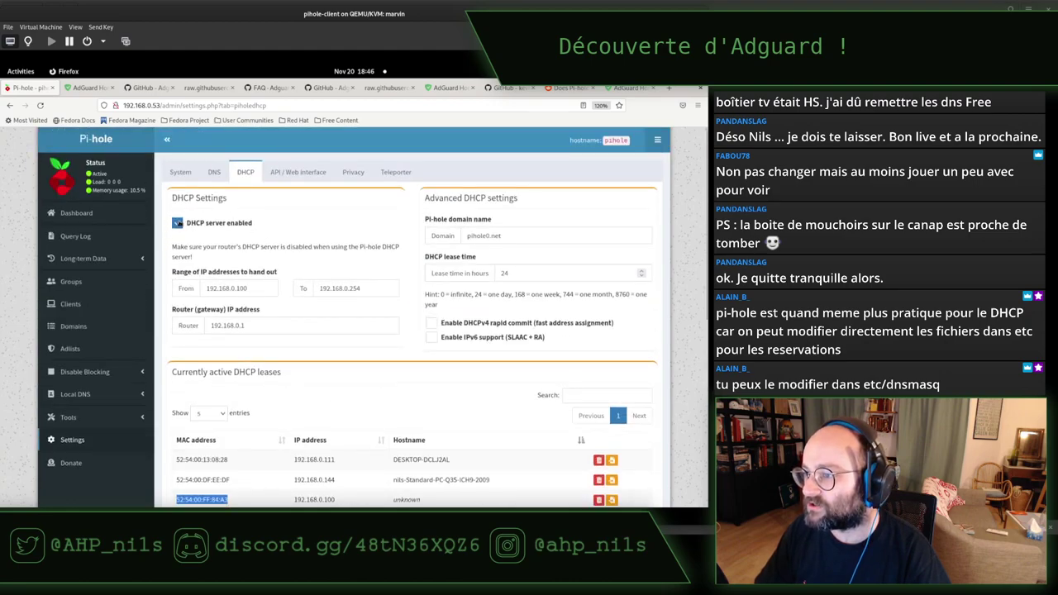
{"action": "scroll", "coordinate": [298, 233], "scroll_direction": "down", "scroll_amount": 5}
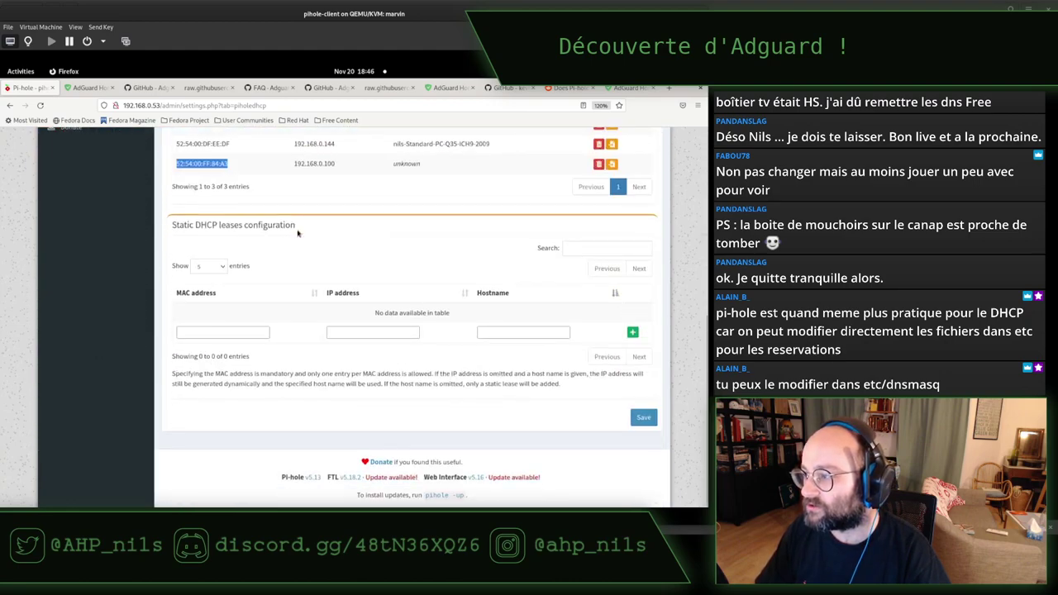
{"action": "scroll", "coordinate": [299, 233], "scroll_direction": "up", "scroll_amount": 5}
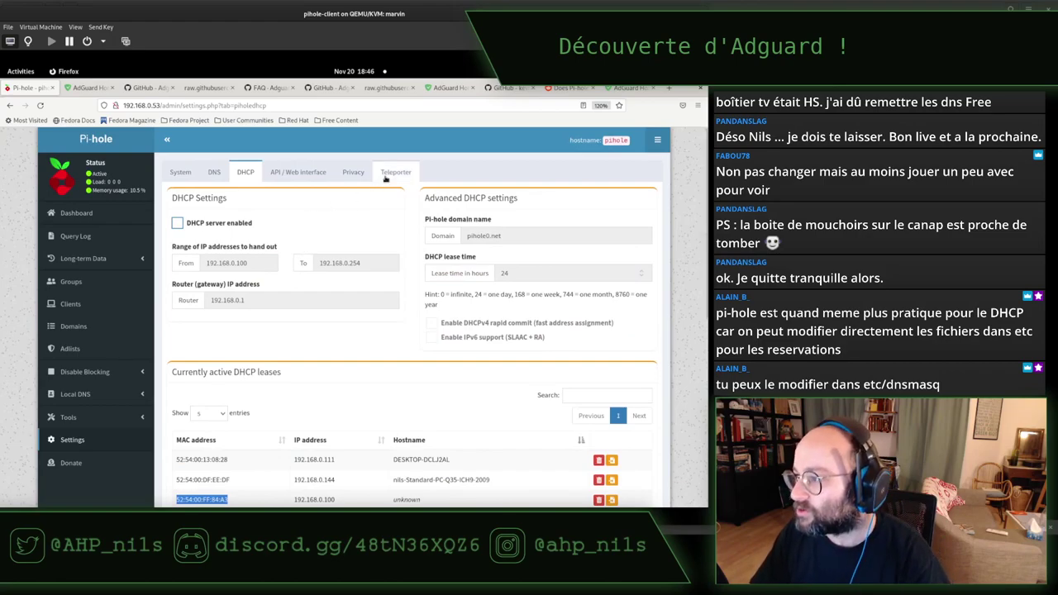
{"action": "scroll", "coordinate": [349, 326], "scroll_direction": "down", "scroll_amount": 1}
{"action": "scroll", "coordinate": [349, 326], "scroll_direction": "down", "scroll_amount": 4}
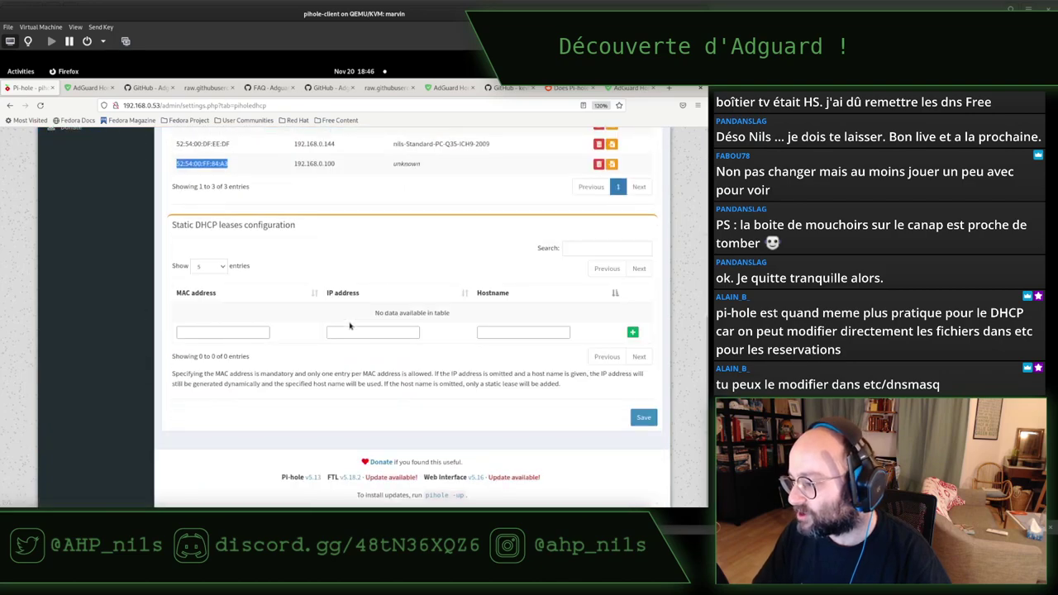
{"action": "scroll", "coordinate": [349, 326], "scroll_direction": "up", "scroll_amount": 4}
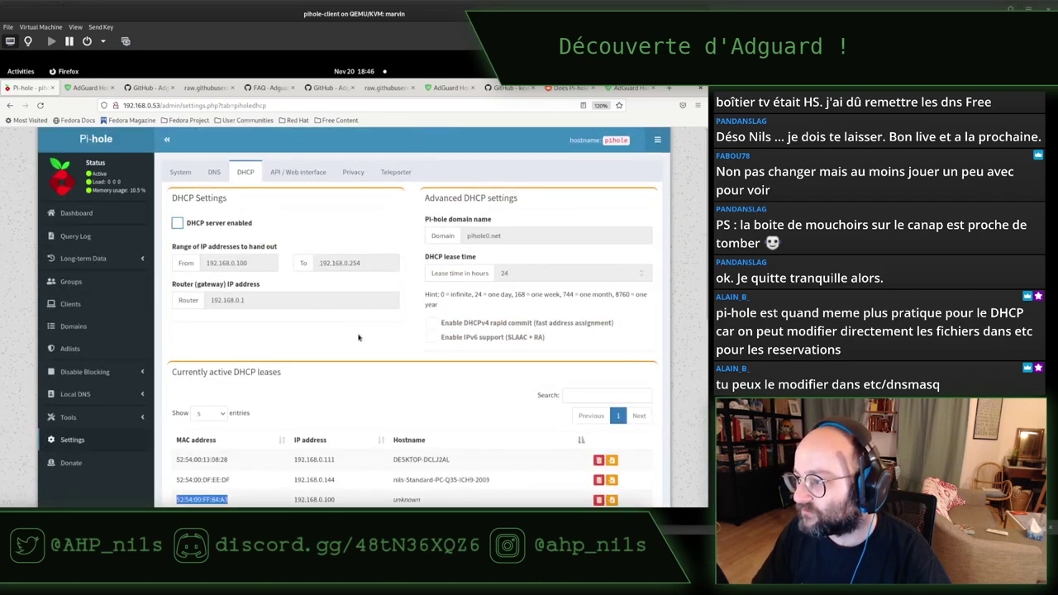
{"action": "left_click", "coordinate": [176, 174]}
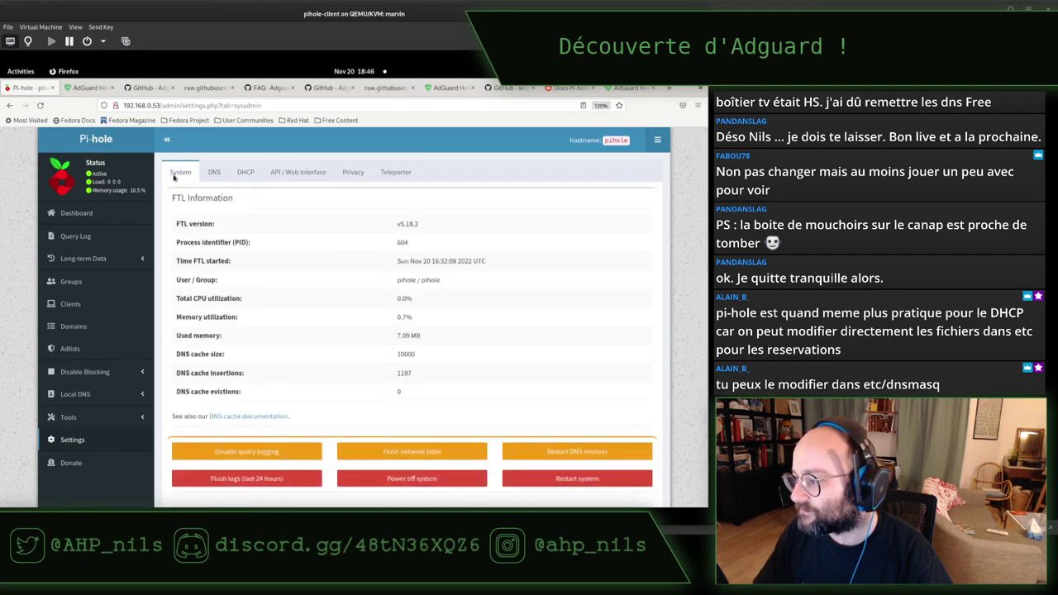
{"action": "left_click", "coordinate": [245, 174]}
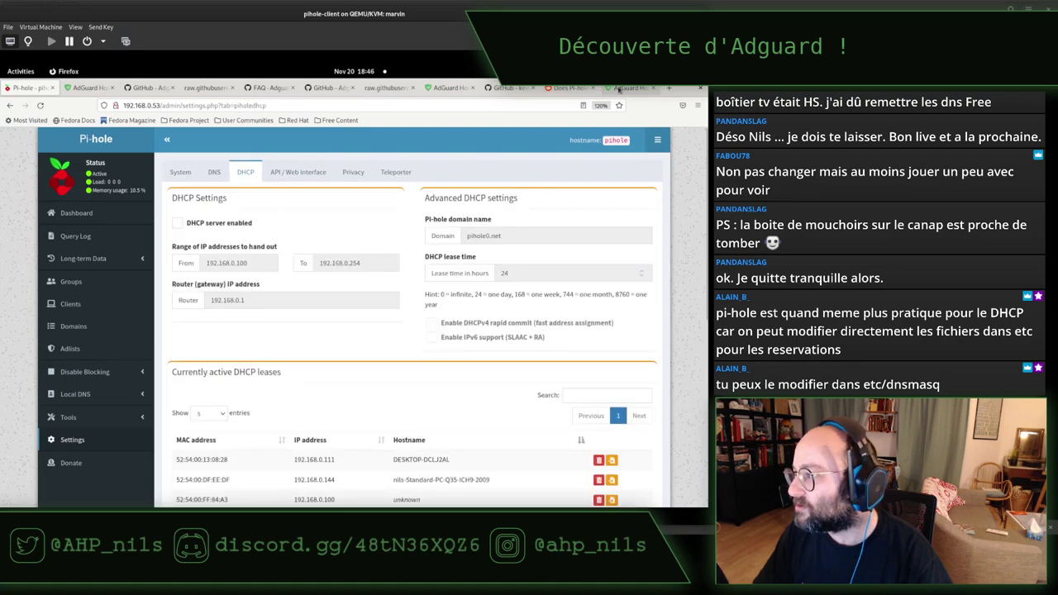
Step: Return to AdGuard Home's DHCP settings and check the network for other DHCP servers
{"action": "left_click", "coordinate": [619, 88]}
{"action": "left_click", "coordinate": [329, 192]}
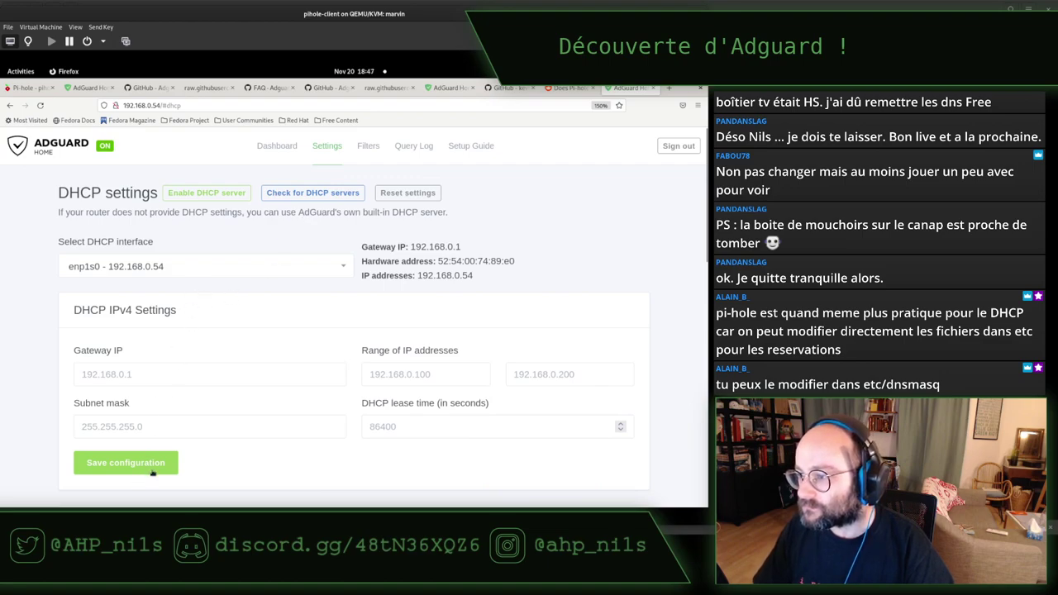
{"action": "left_click", "coordinate": [292, 197]}
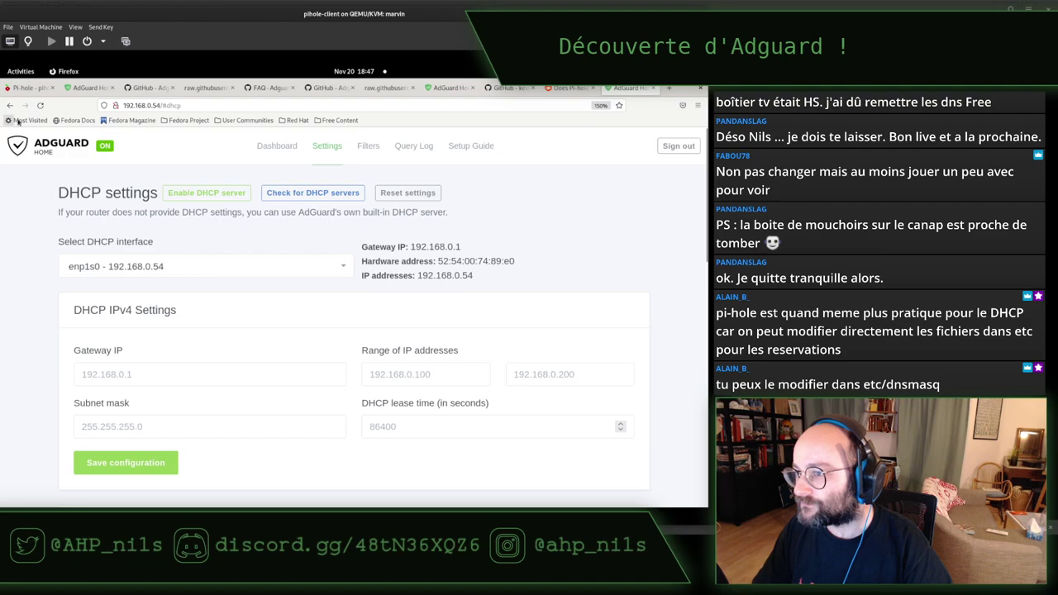
Step: Reload the DHCP page, select the interface enp1s0 - 192.168.0.54 and reset the DHCP configuration
{"action": "left_click", "coordinate": [39, 105]}
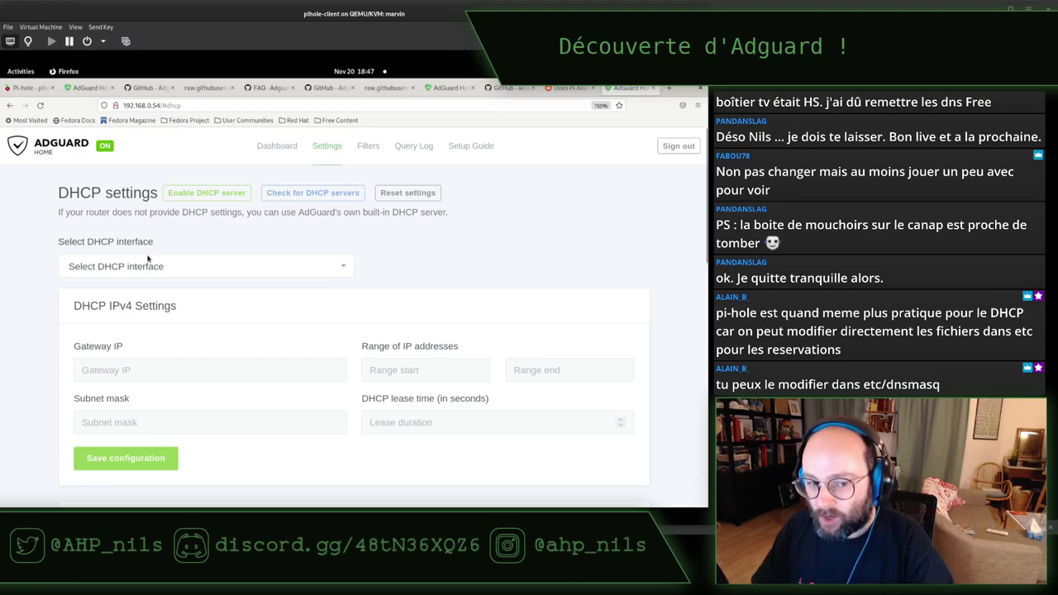
{"action": "left_click", "coordinate": [150, 269]}
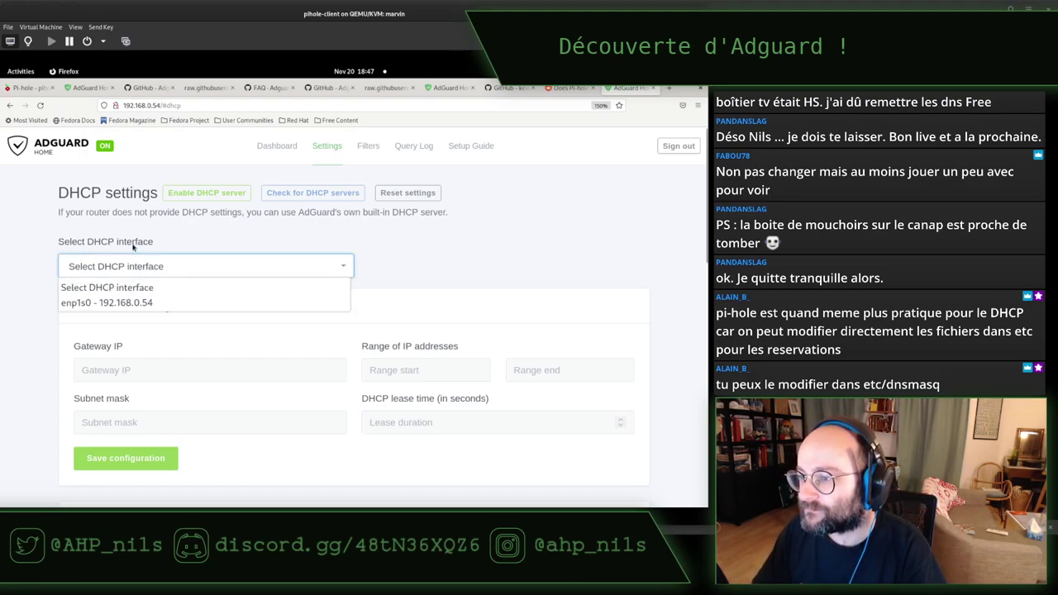
{"action": "left_click", "coordinate": [124, 303]}
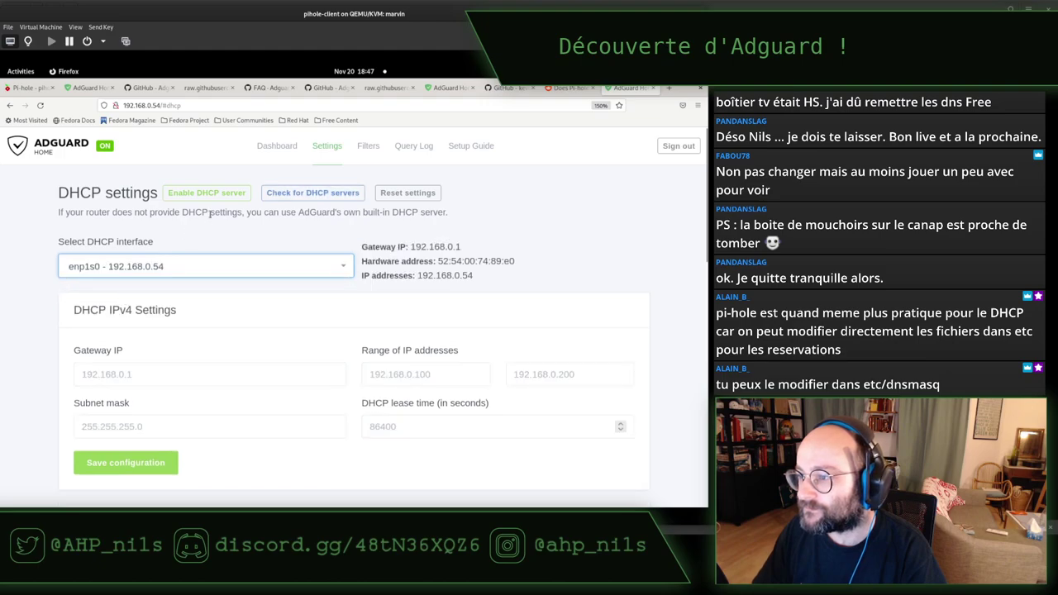
{"action": "left_click", "coordinate": [409, 192]}
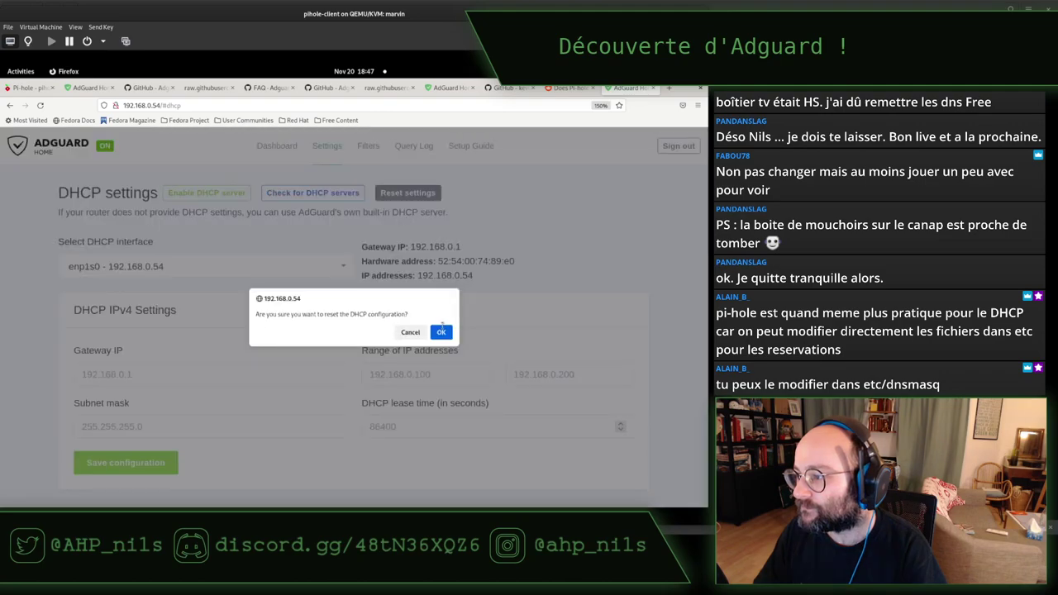
{"action": "left_click", "coordinate": [441, 332]}
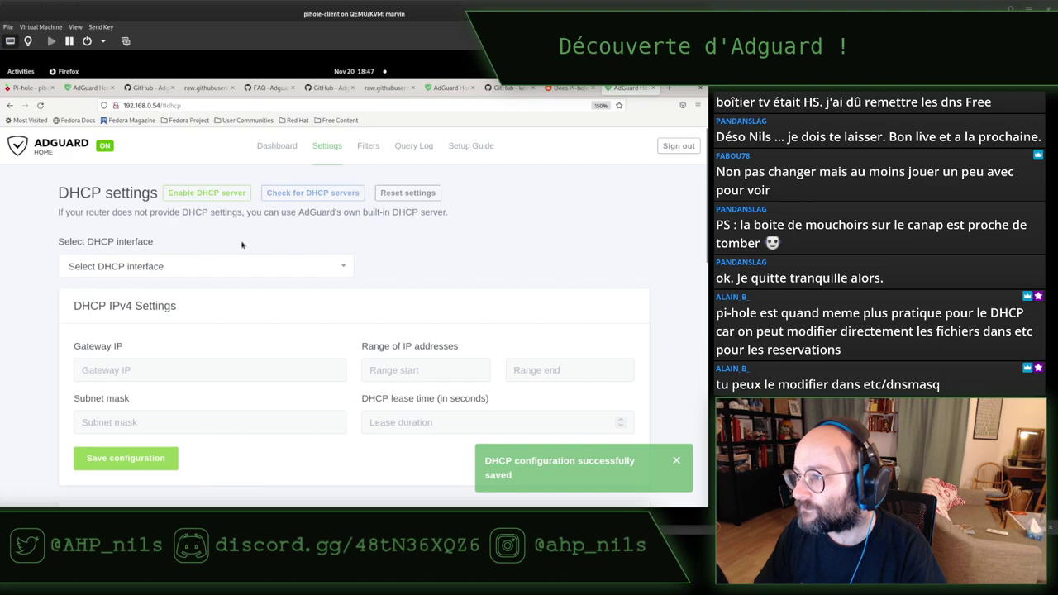
Step: Choose enp1s0 - 192.168.0.54 as the DHCP interface after the reset and review the page down to the version number
{"action": "left_click", "coordinate": [256, 265]}
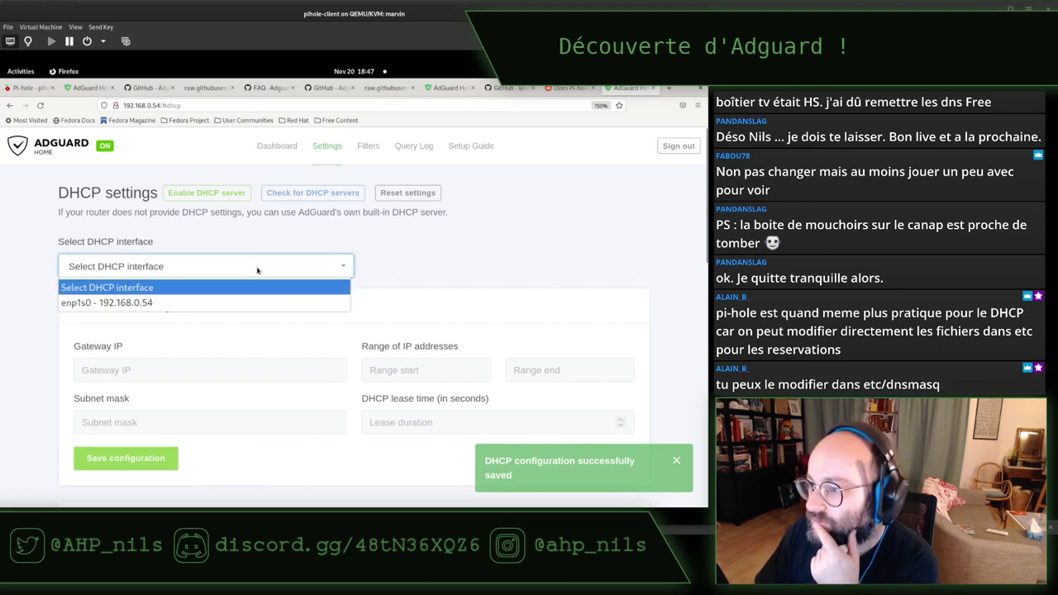
{"action": "left_click", "coordinate": [204, 303]}
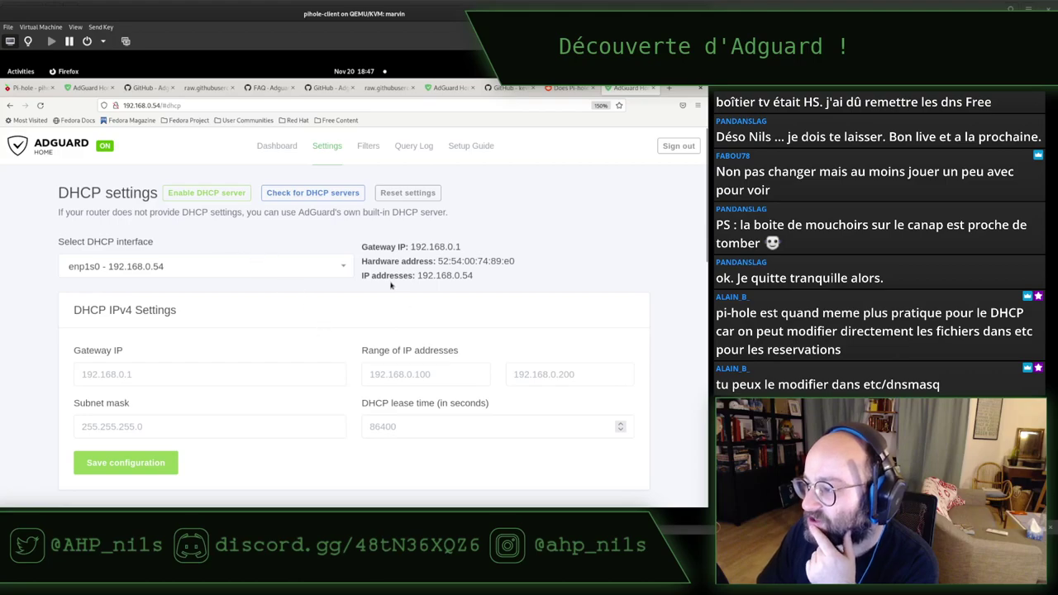
{"action": "scroll", "coordinate": [294, 339], "scroll_direction": "down", "scroll_amount": 5}
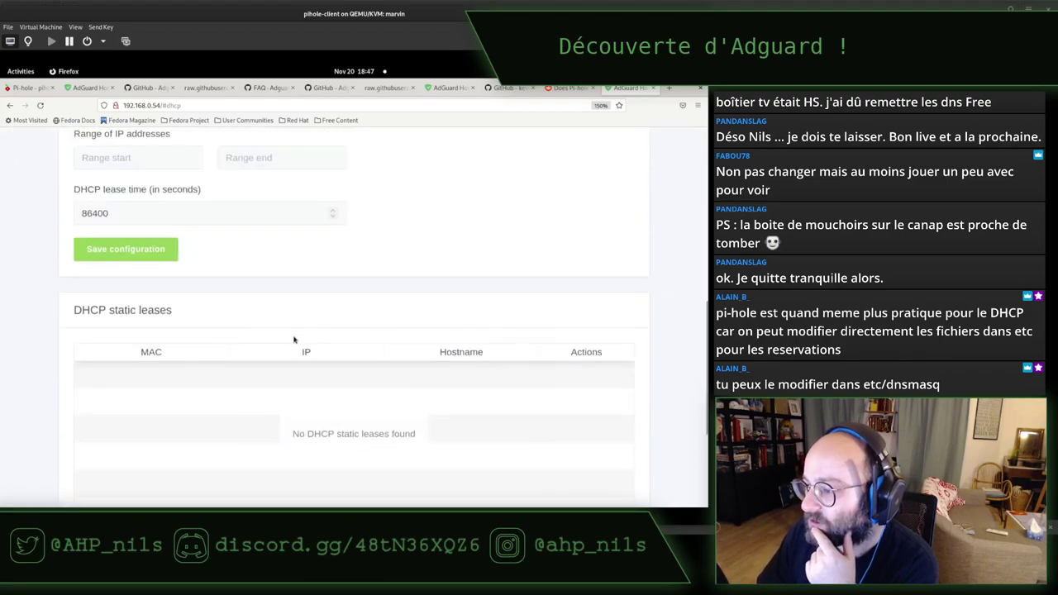
{"action": "scroll", "coordinate": [294, 339], "scroll_direction": "down", "scroll_amount": 4}
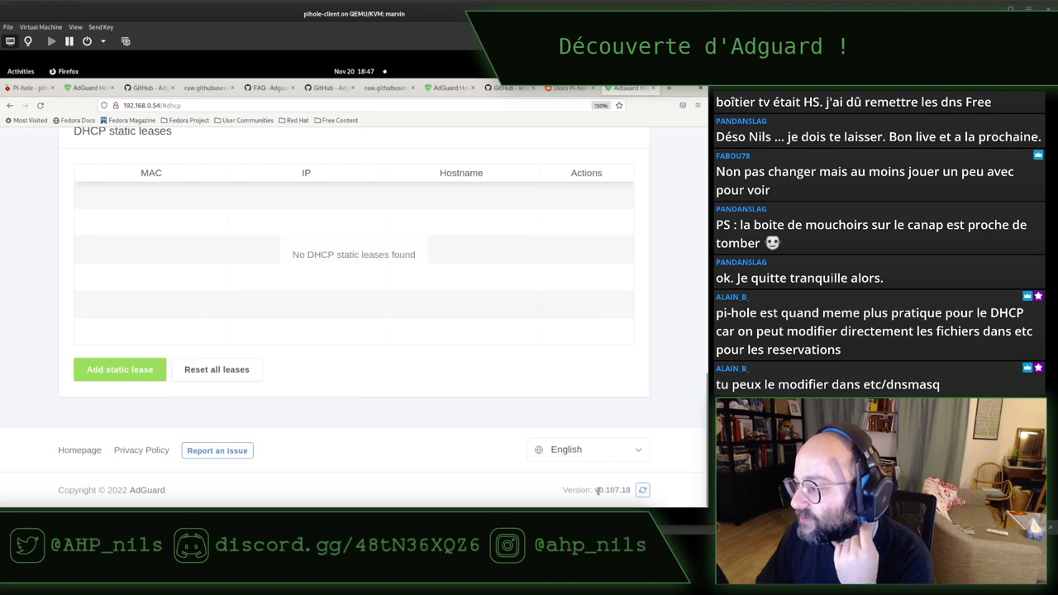
{"action": "scroll", "coordinate": [45, 297], "scroll_direction": "up", "scroll_amount": 6}
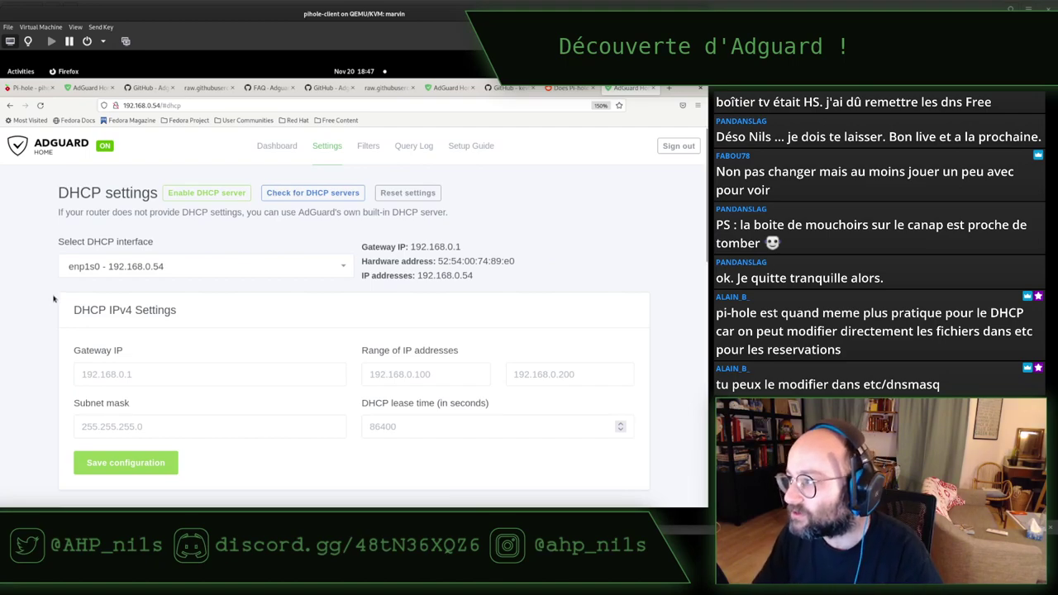
{"action": "left_click", "coordinate": [128, 374]}
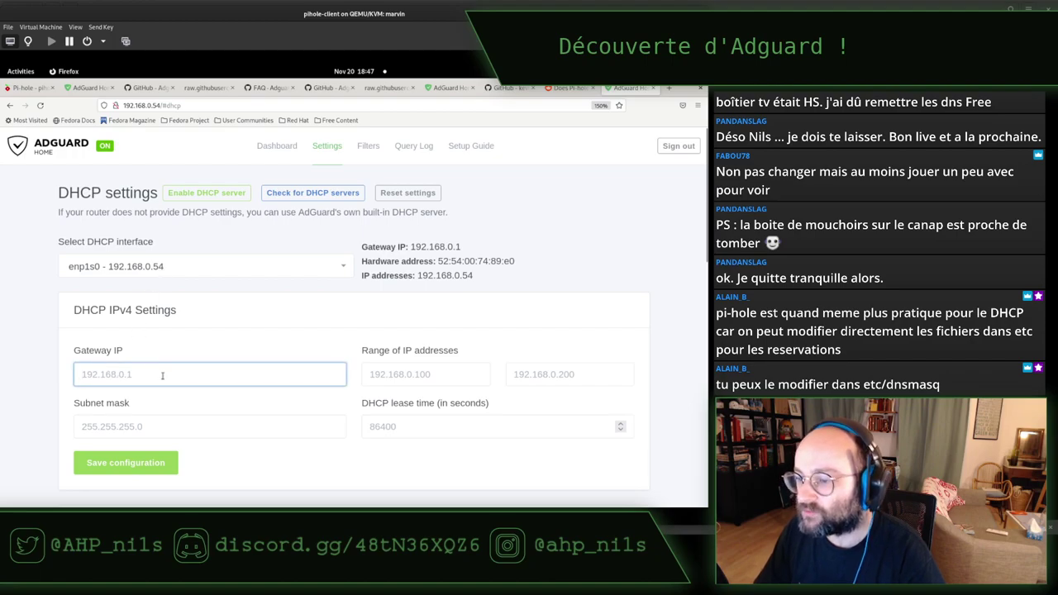
{"action": "type", "text": "52:54:00:74:89:e0"}
{"action": "key", "text": "ctrl+a"}
{"action": "key", "text": "BackSpace"}
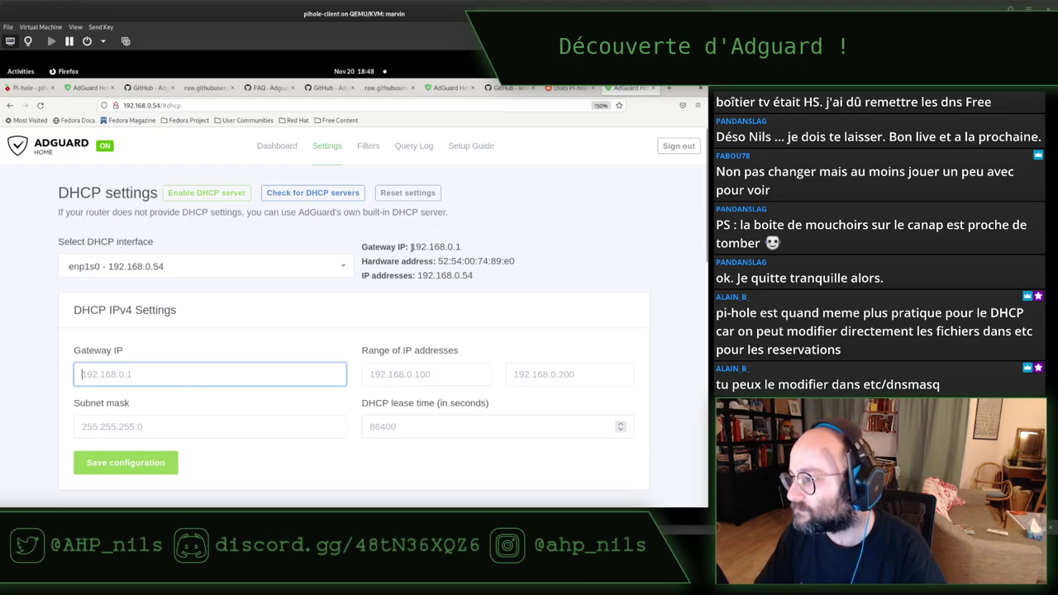
Step: Copy the interface's gateway address 192.168.0.1 into the IPv4 Gateway IP field
{"action": "left_click_drag", "start_coordinate": [411, 246], "coordinate": [463, 249]}
{"action": "key", "text": "ctrl+c"}
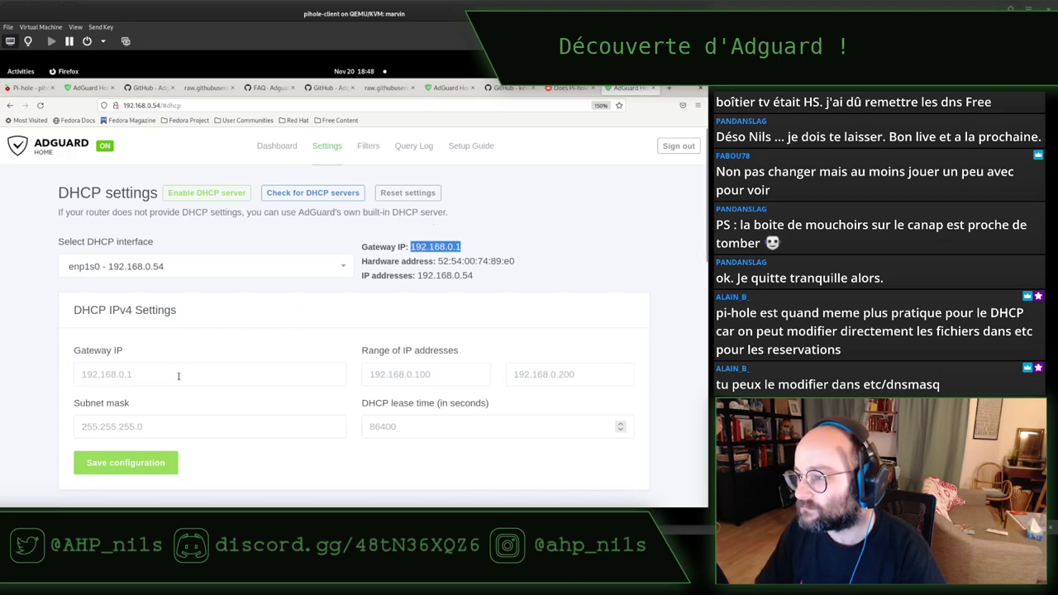
{"action": "left_click", "coordinate": [177, 376]}
{"action": "key", "text": "ctrl+v"}
Step: Set the IPv4 address range from 192.168.0.100 to 192.168.0.254
{"action": "left_click", "coordinate": [446, 375]}
{"action": "key", "text": "ctrl+v"}
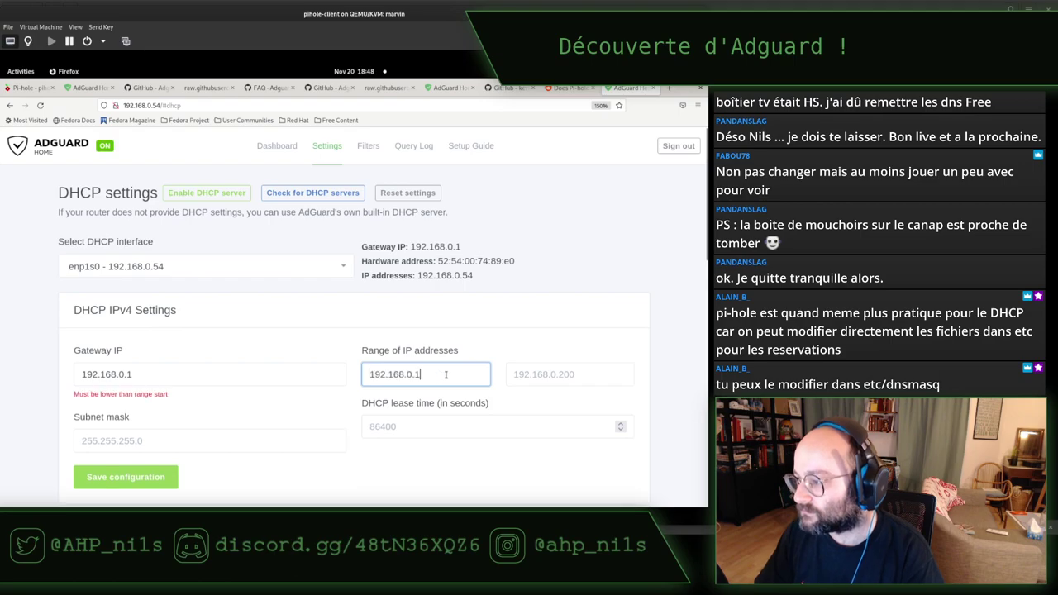
{"action": "type", "text": "00"}
{"action": "key", "text": "Tab"}
{"action": "key", "text": "ctrl+v"}
{"action": "key", "text": "BackSpace"}
{"action": "type", "text": "2"}
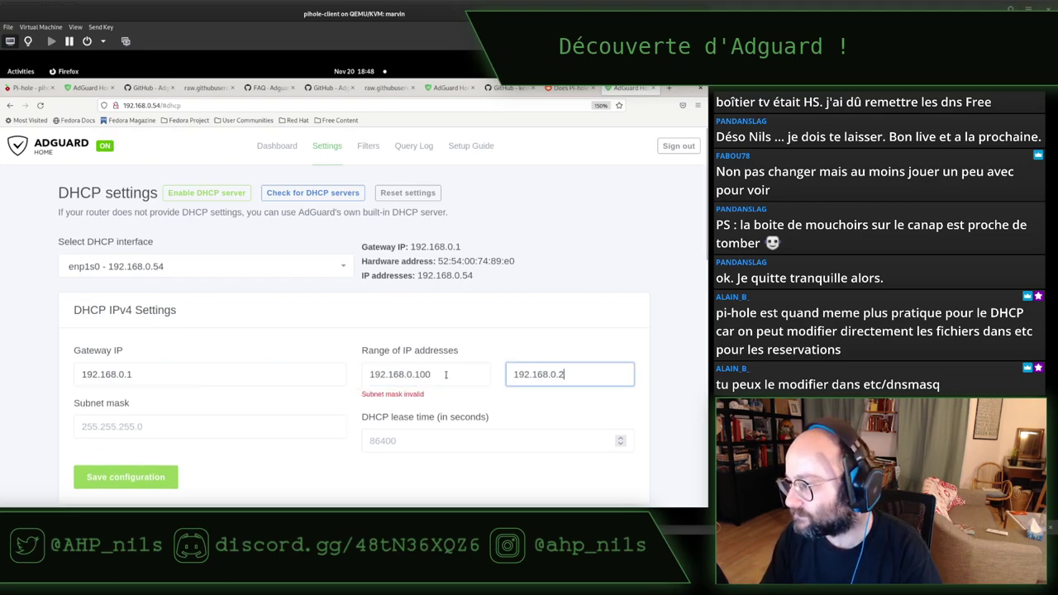
{"action": "type", "text": "54"}
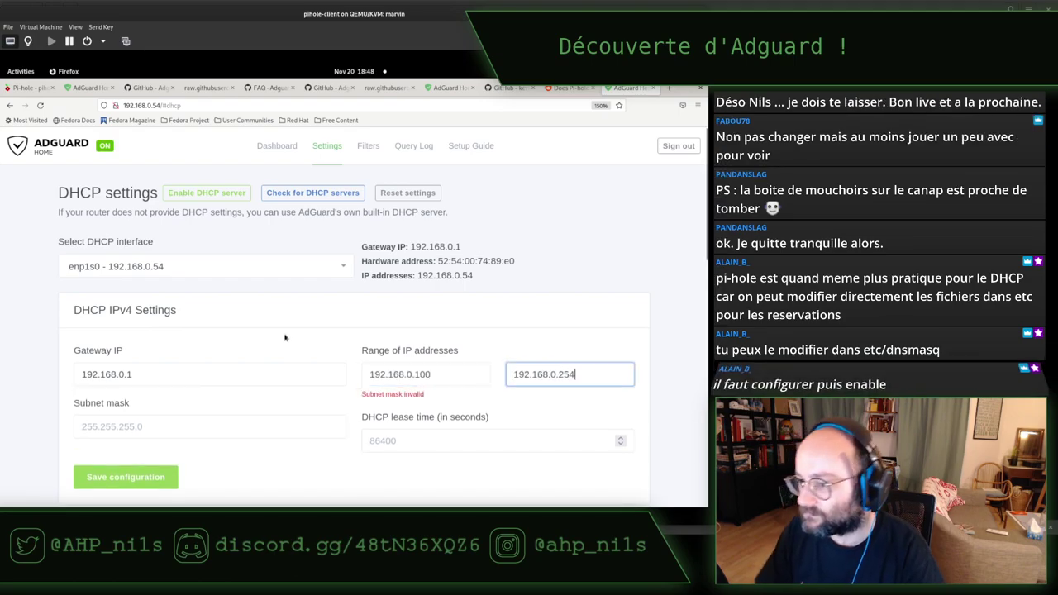
Step: Set the IPv4 subnet mask to 255.255.255.0 and try to save the IPv4 configuration
{"action": "left_click", "coordinate": [114, 425]}
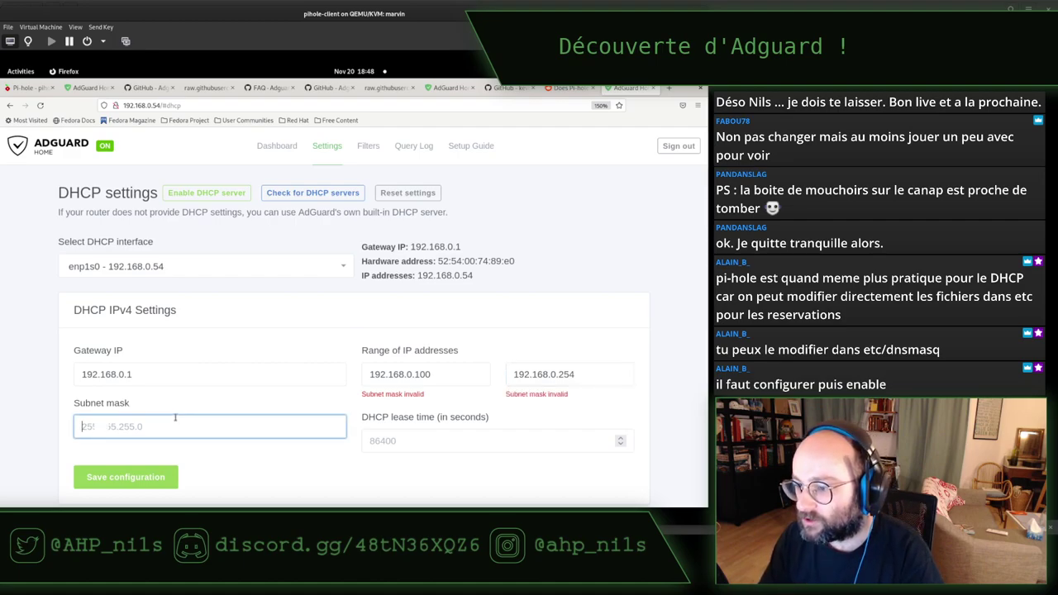
{"action": "type", "text": "255.2555"}
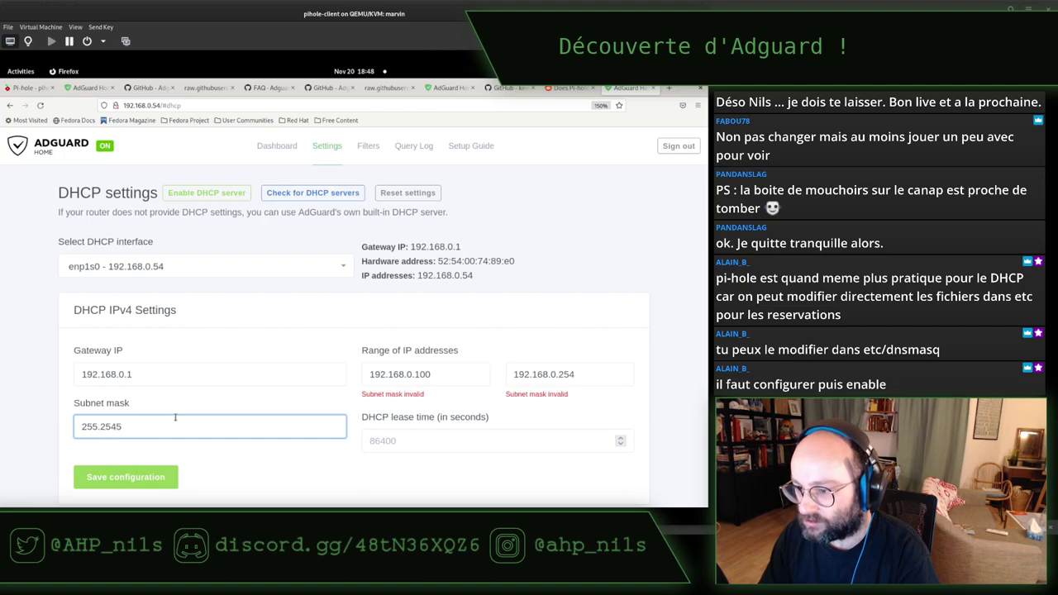
{"action": "key", "text": "BackSpace"}
{"action": "key", "text": "BackSpace"}
{"action": "key", "text": "BackSpace"}
{"action": "type", "text": "5"}
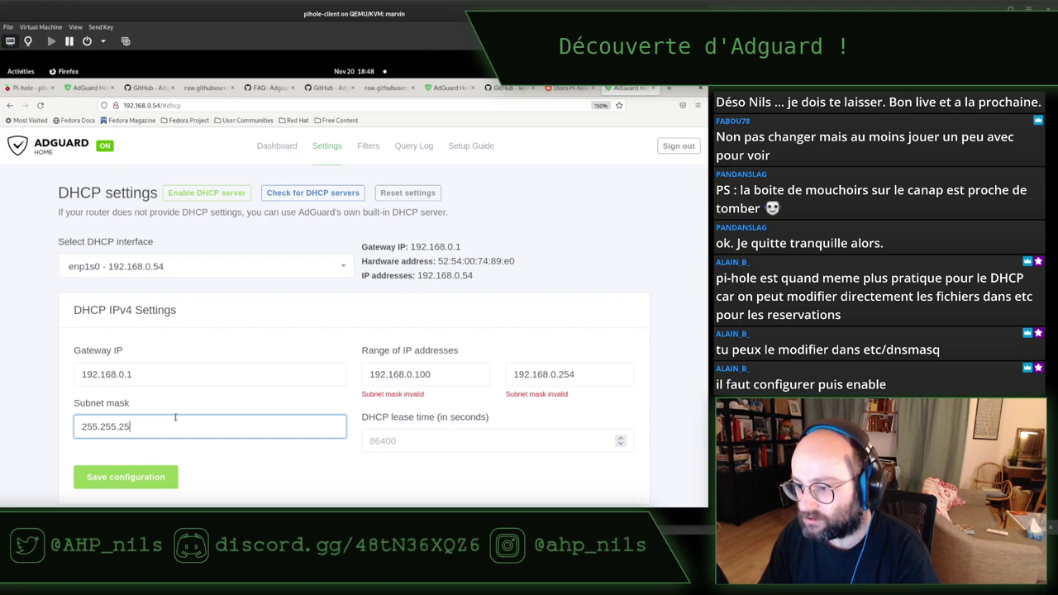
{"action": "type", "text": "5.0"}
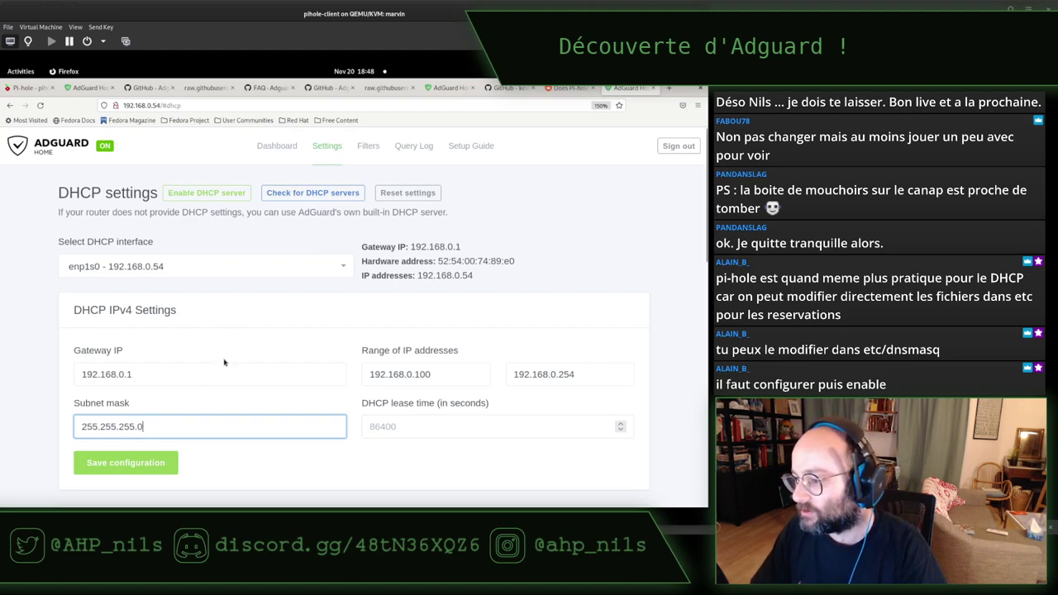
{"action": "left_click", "coordinate": [144, 466]}
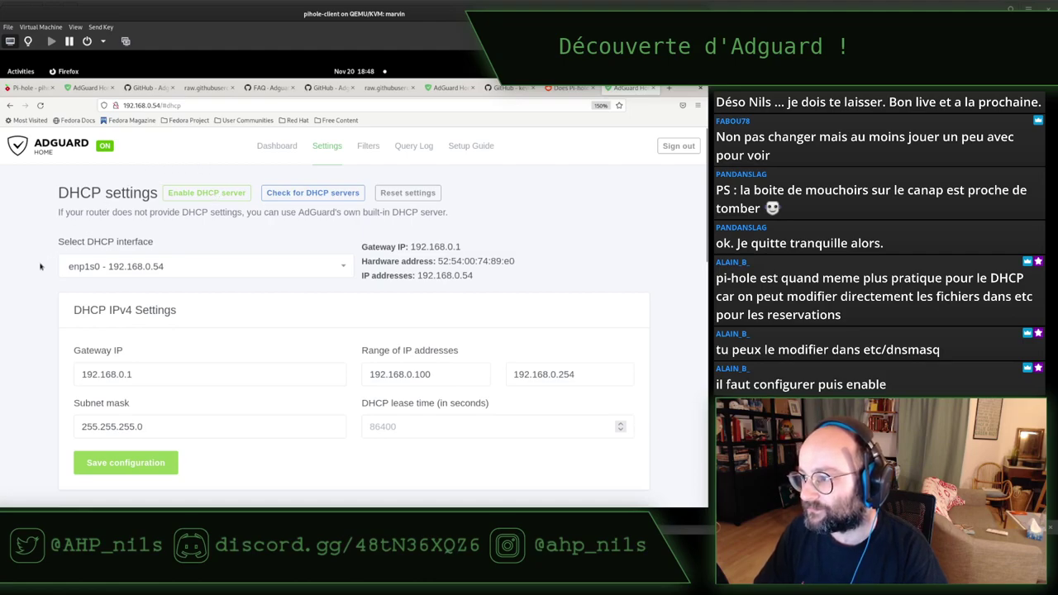
Step: Examine the DHCP IPv6 settings and static leases sections below the completed IPv4 settings
{"action": "scroll", "coordinate": [40, 266], "scroll_direction": "down", "scroll_amount": 3}
{"action": "scroll", "coordinate": [39, 267], "scroll_direction": "up", "scroll_amount": 2}
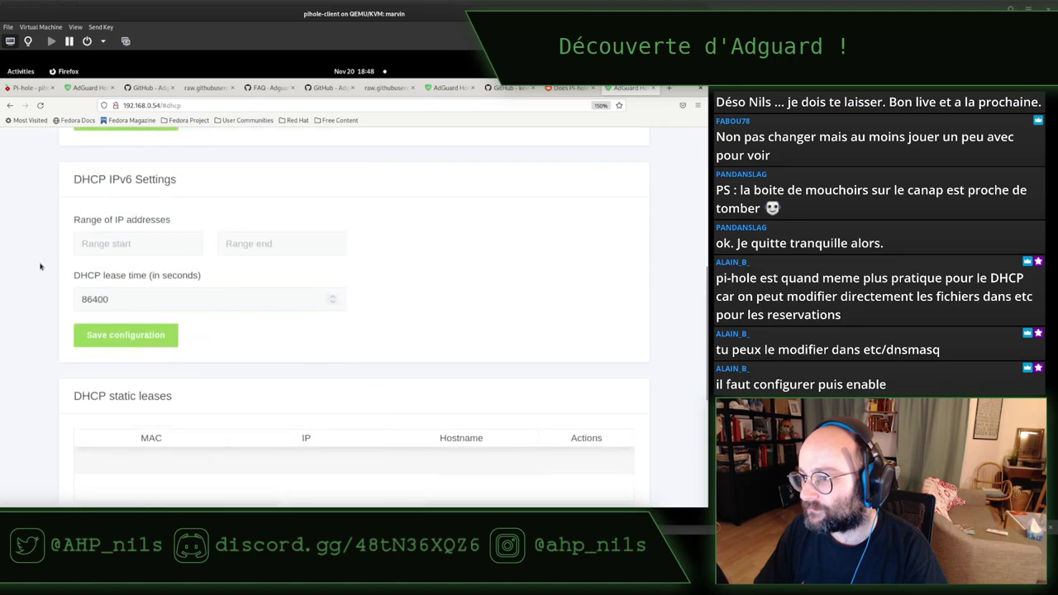
{"action": "scroll", "coordinate": [39, 267], "scroll_direction": "up", "scroll_amount": 2}
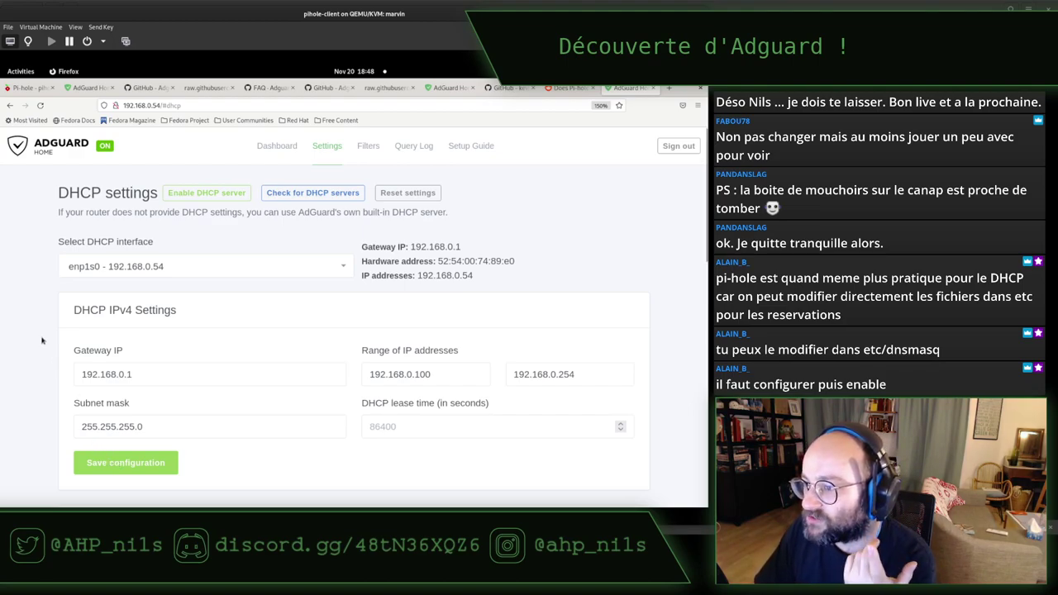
{"action": "scroll", "coordinate": [42, 340], "scroll_direction": "down", "scroll_amount": 5}
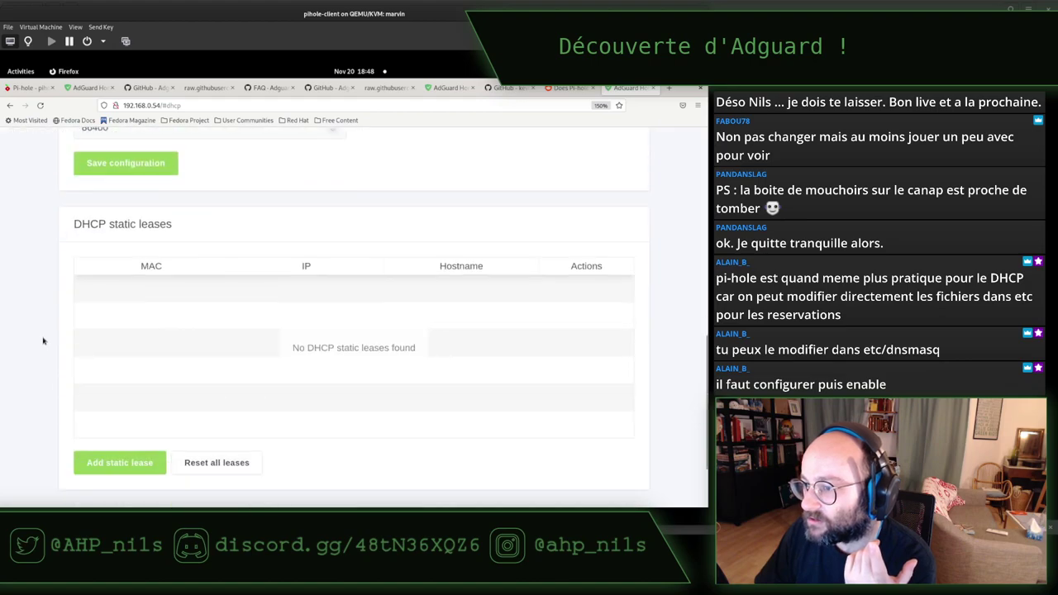
{"action": "scroll", "coordinate": [43, 340], "scroll_direction": "up", "scroll_amount": 4}
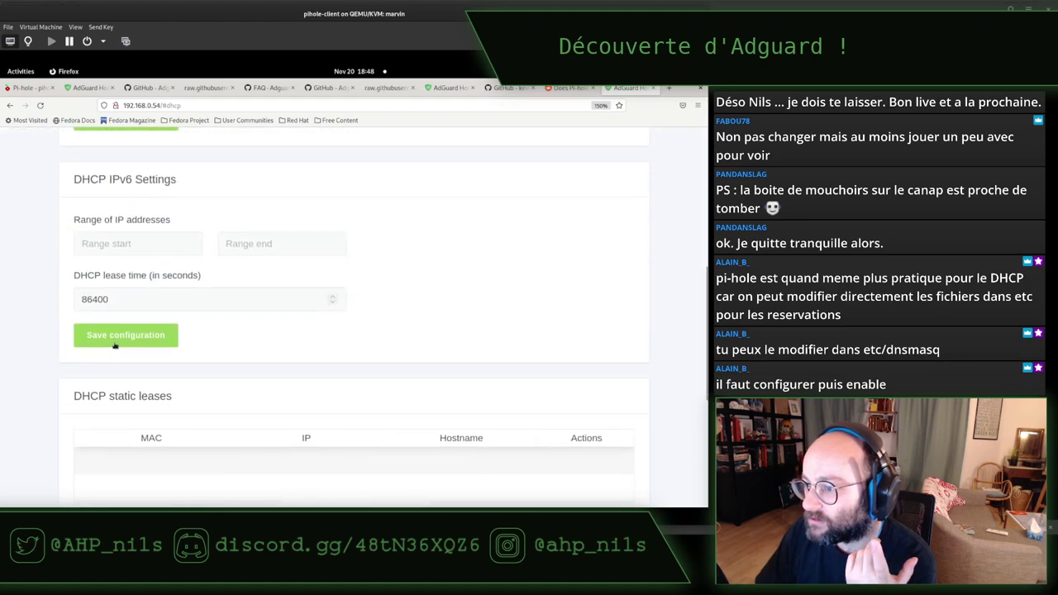
Step: Find the DHCP server guide in the AdGuard Home wiki by way of the GitHub README's Getting Started article
{"action": "left_click", "coordinate": [445, 88]}
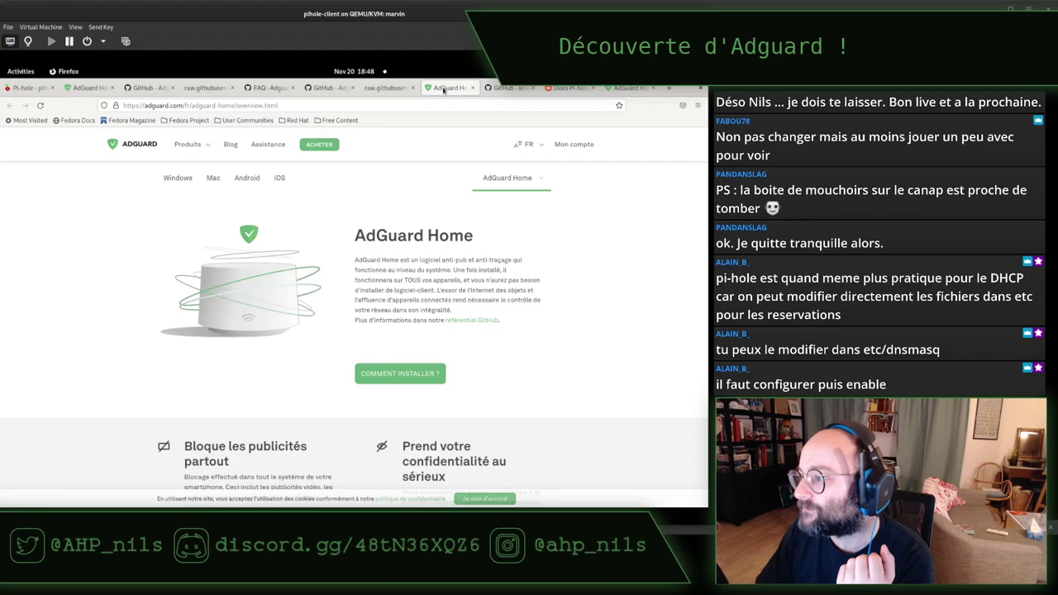
{"action": "mouse_move", "coordinate": [199, 145]}
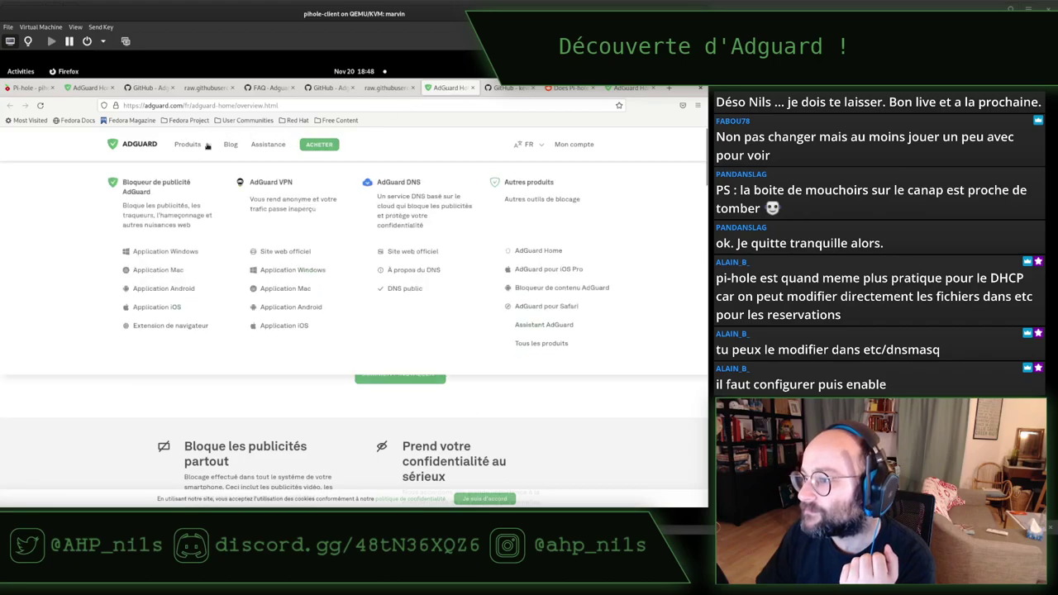
{"action": "left_click", "coordinate": [150, 88]}
{"action": "left_click", "coordinate": [209, 253]}
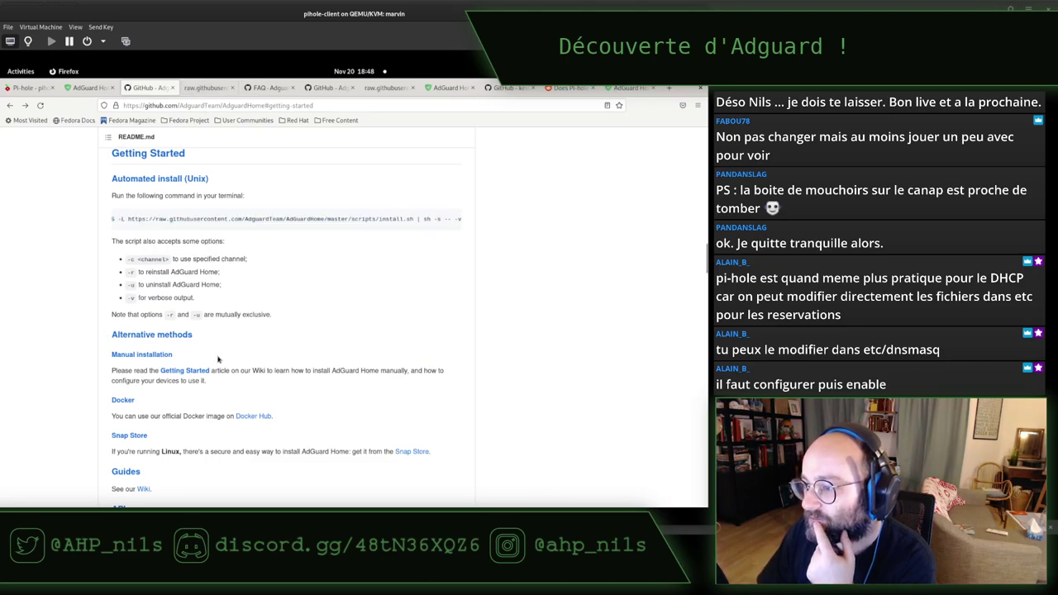
{"action": "middle_click", "coordinate": [185, 372]}
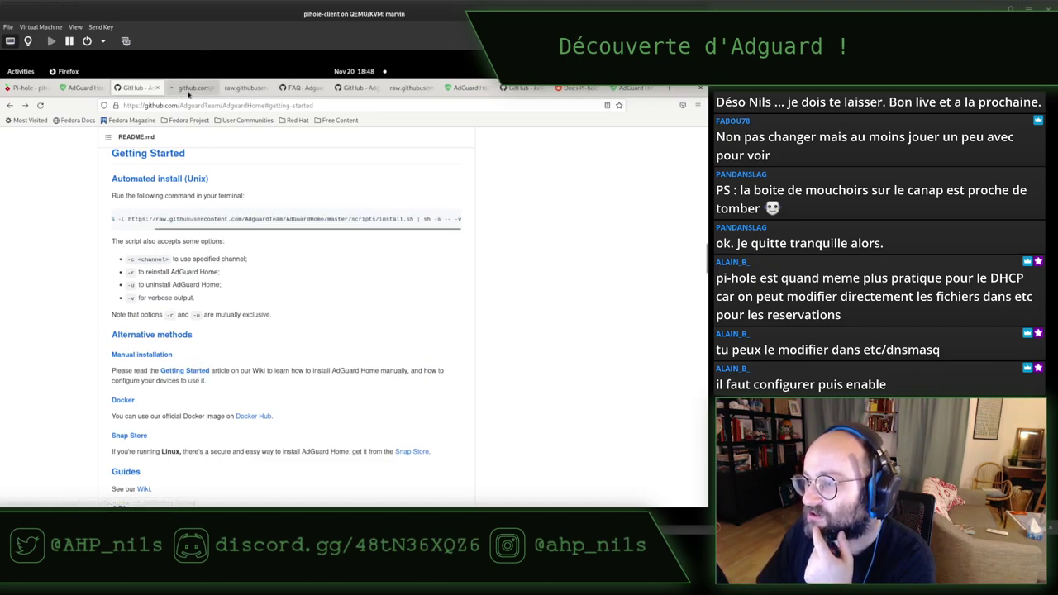
{"action": "left_click", "coordinate": [192, 89]}
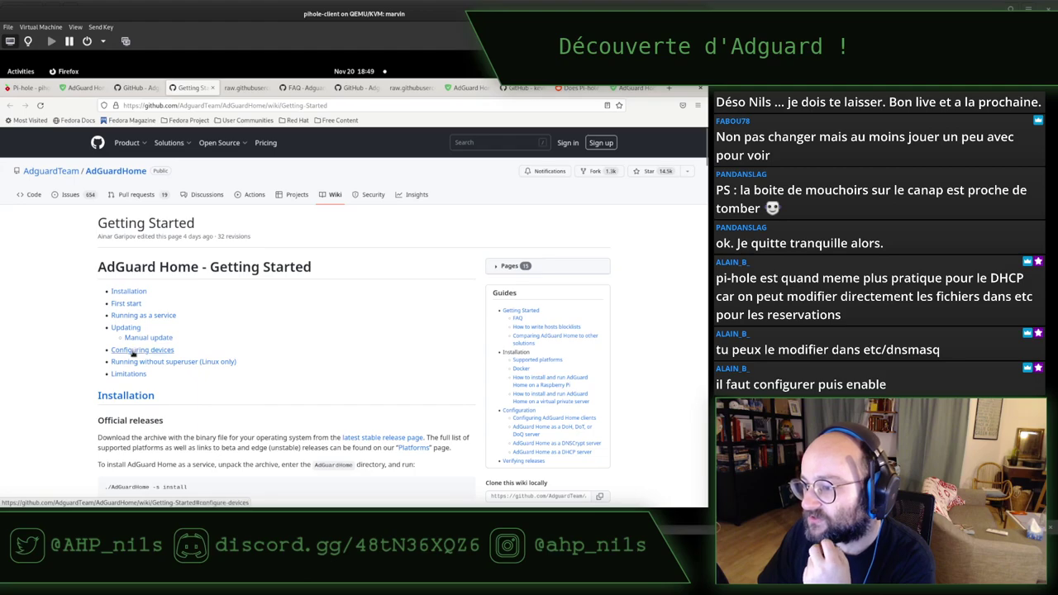
{"action": "scroll", "coordinate": [266, 328], "scroll_direction": "down", "scroll_amount": 3}
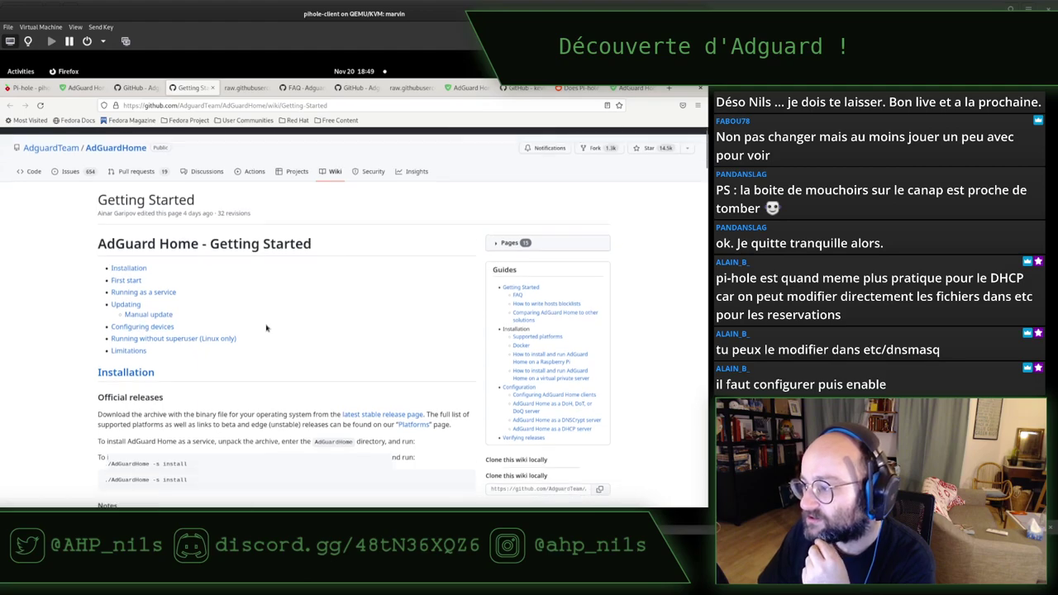
{"action": "left_click", "coordinate": [569, 337]}
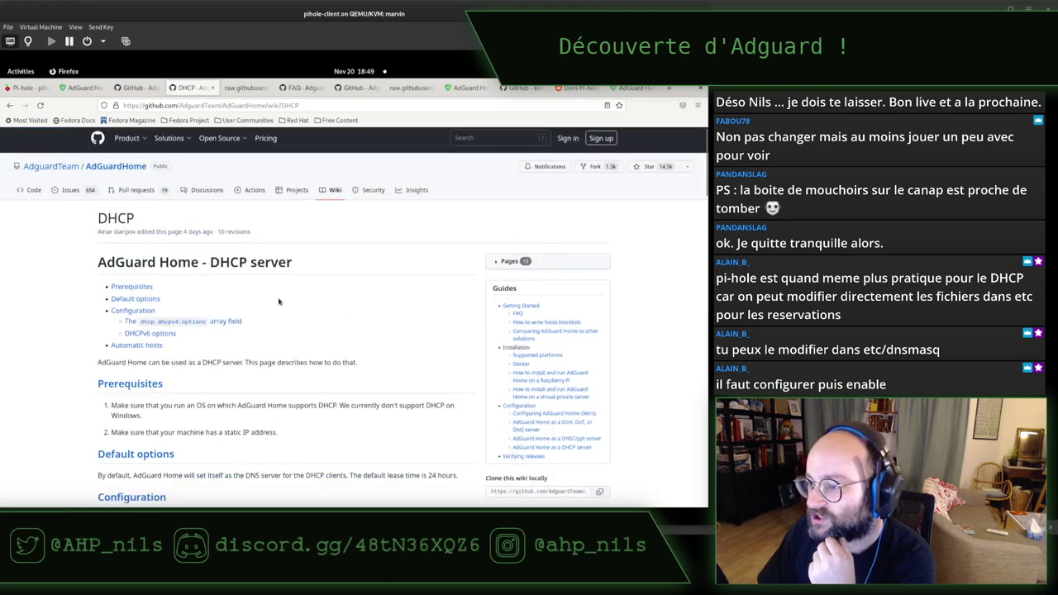
Step: Read the prerequisites, default options and configuration sections of the AdGuard Home DHCP server guide
{"action": "scroll", "coordinate": [279, 302], "scroll_direction": "down", "scroll_amount": 2}
{"action": "scroll", "coordinate": [278, 302], "scroll_direction": "down", "scroll_amount": 2}
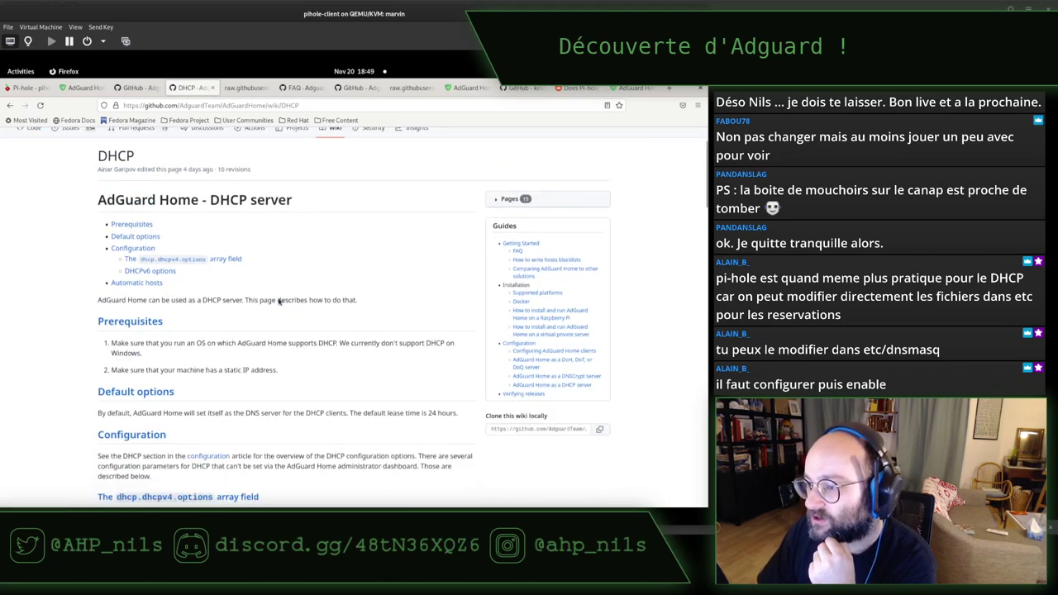
{"action": "scroll", "coordinate": [279, 301], "scroll_direction": "down", "scroll_amount": 2}
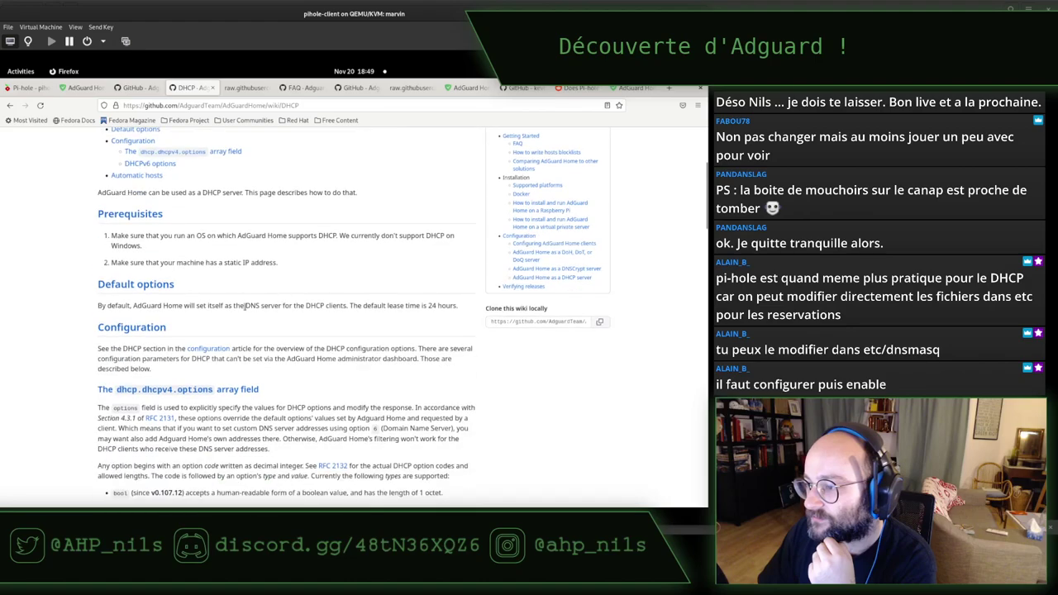
{"action": "left_click_drag", "start_coordinate": [157, 305], "coordinate": [380, 306]}
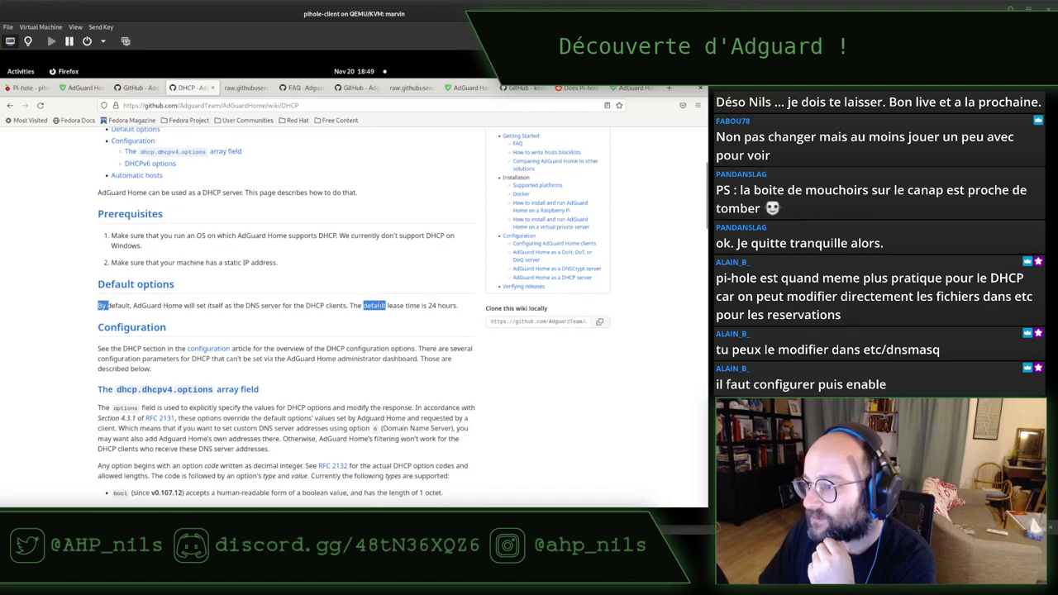
{"action": "triple_click", "coordinate": [374, 306]}
{"action": "left_click", "coordinate": [288, 256]}
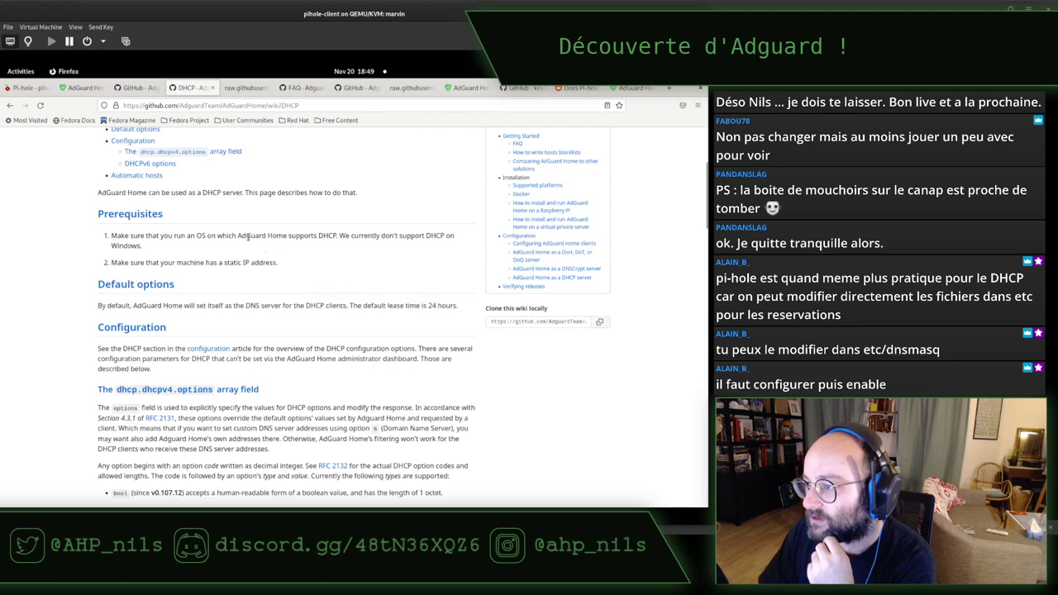
{"action": "left_click_drag", "start_coordinate": [267, 239], "coordinate": [142, 246]}
{"action": "left_click", "coordinate": [285, 244]}
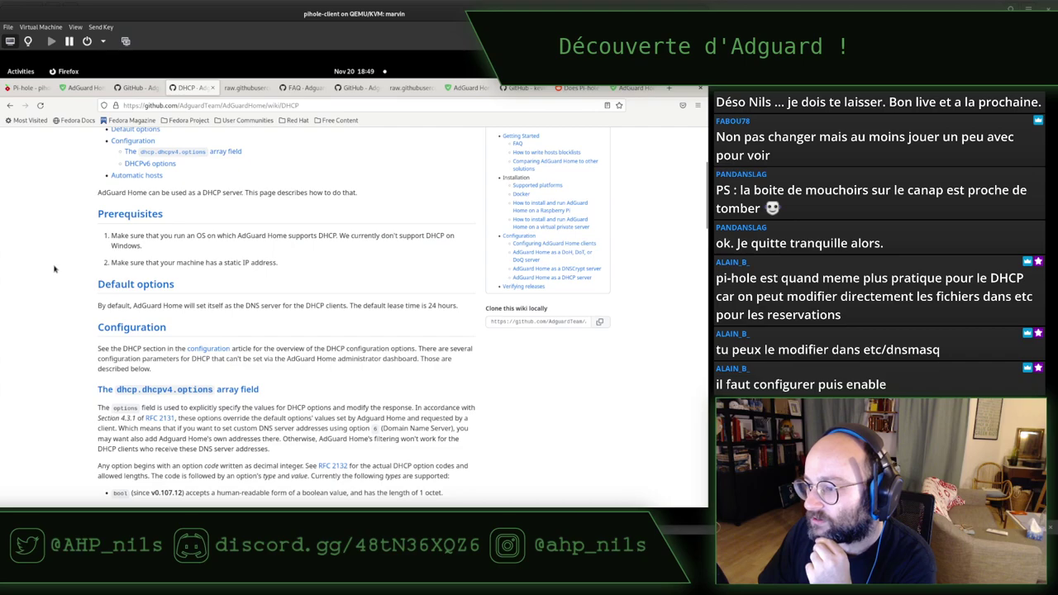
{"action": "scroll", "coordinate": [53, 269], "scroll_direction": "down", "scroll_amount": 1}
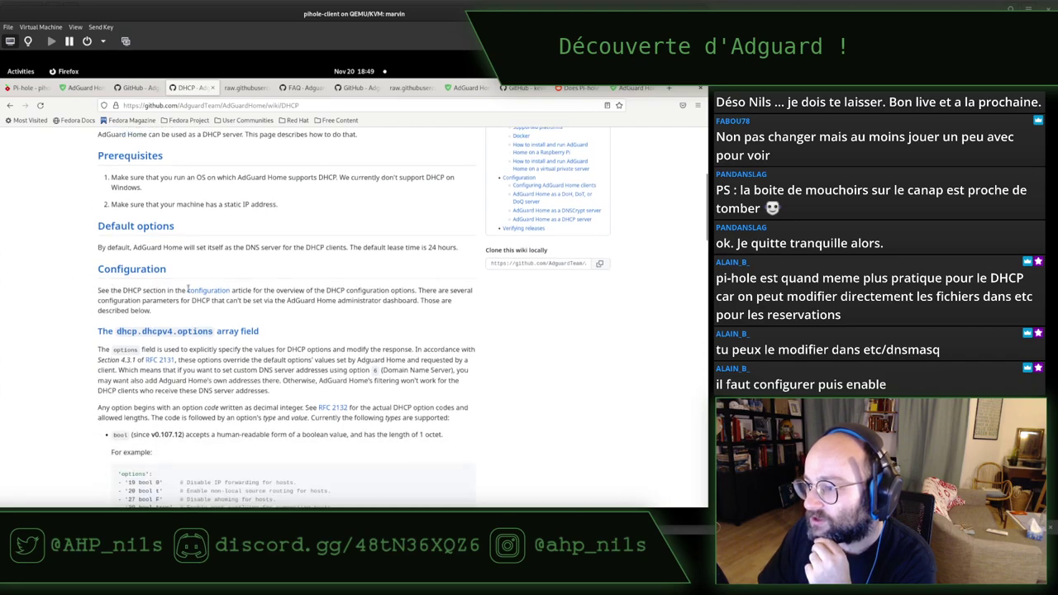
Step: Open the configuration article linked from the DHCP guide in a separate tab, and return to the guide
{"action": "middle_click", "coordinate": [207, 291]}
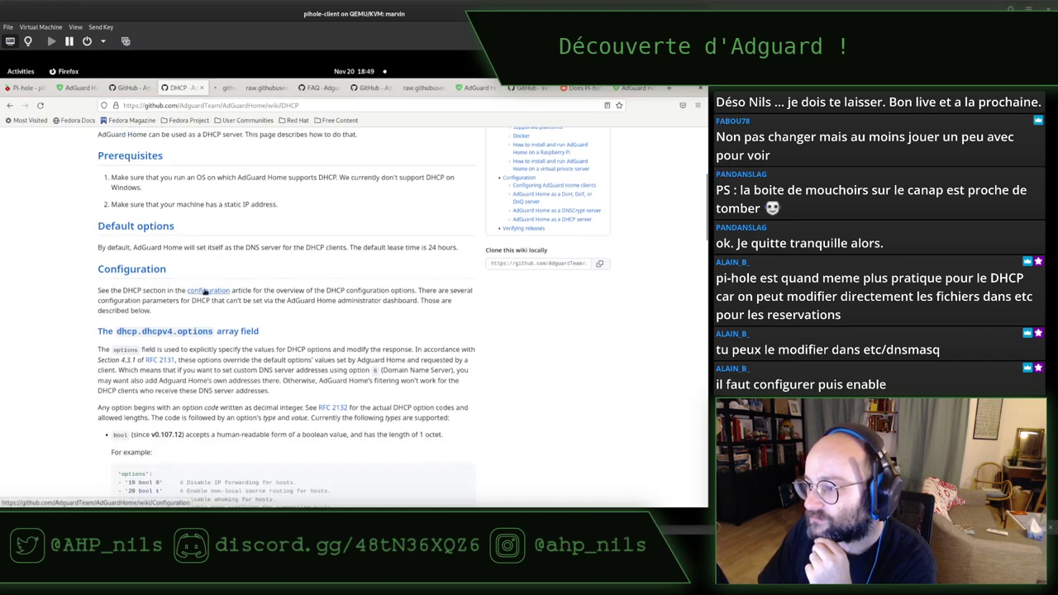
{"action": "left_click", "coordinate": [227, 88]}
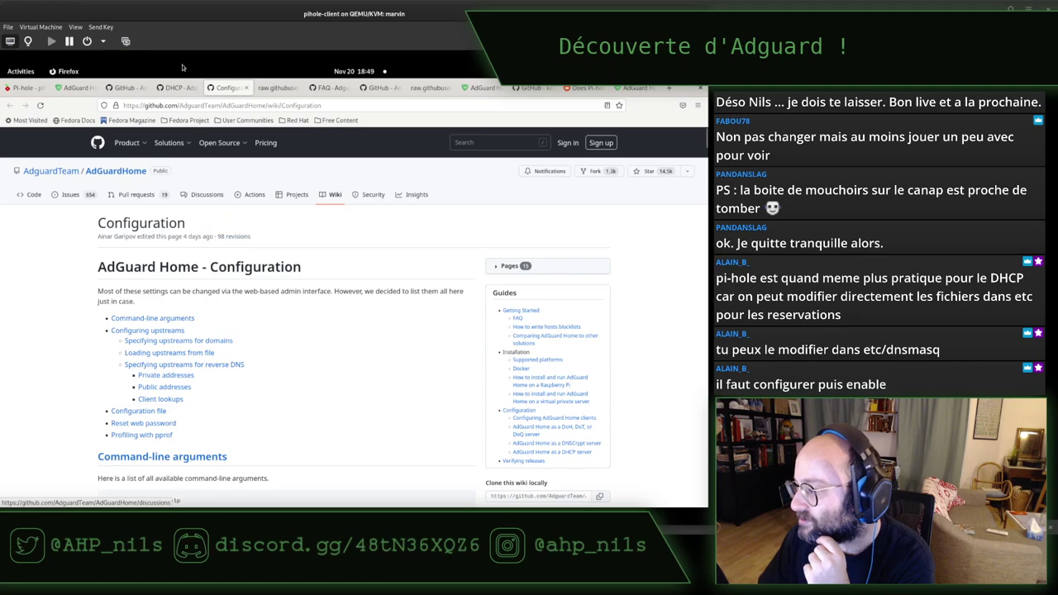
{"action": "left_click", "coordinate": [175, 88]}
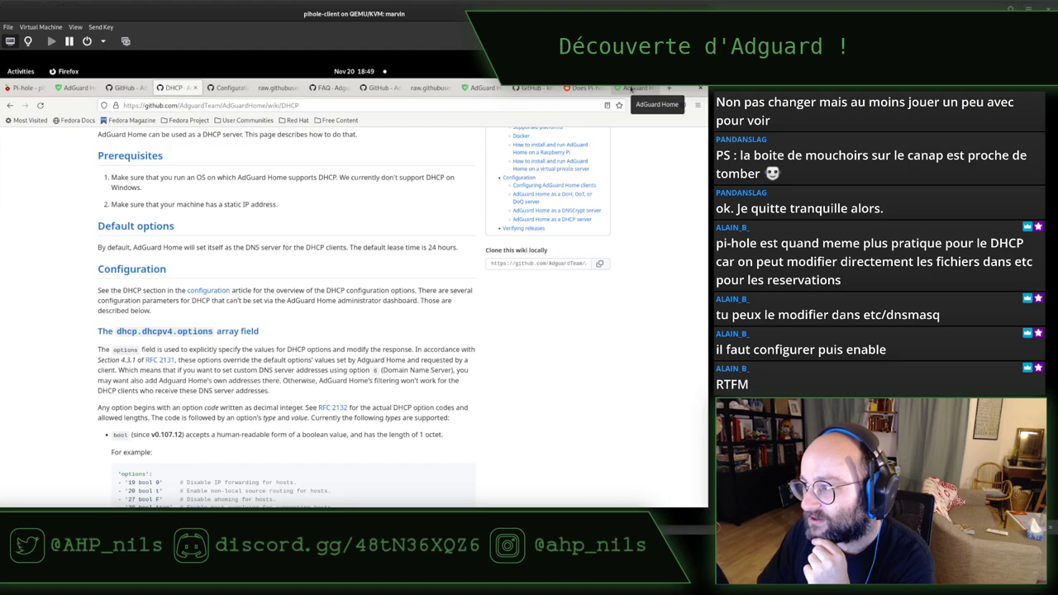
Step: Return to the AdGuard Home DHCP settings, open the dashboard in a separate tab and look through its statistics
{"action": "left_click", "coordinate": [631, 88]}
{"action": "scroll", "coordinate": [148, 208], "scroll_direction": "up", "scroll_amount": 3}
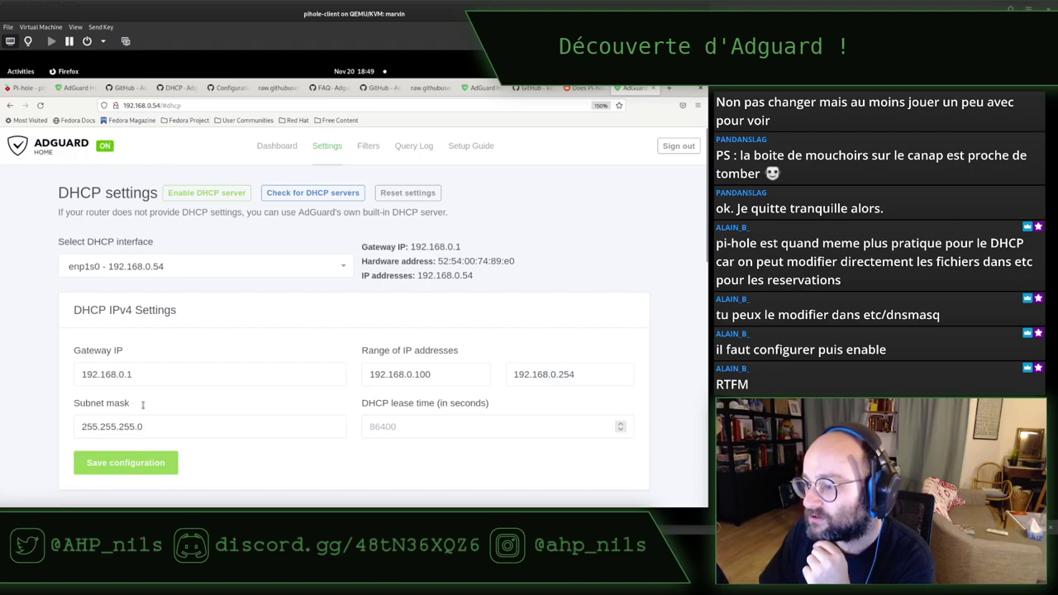
{"action": "middle_click", "coordinate": [272, 149]}
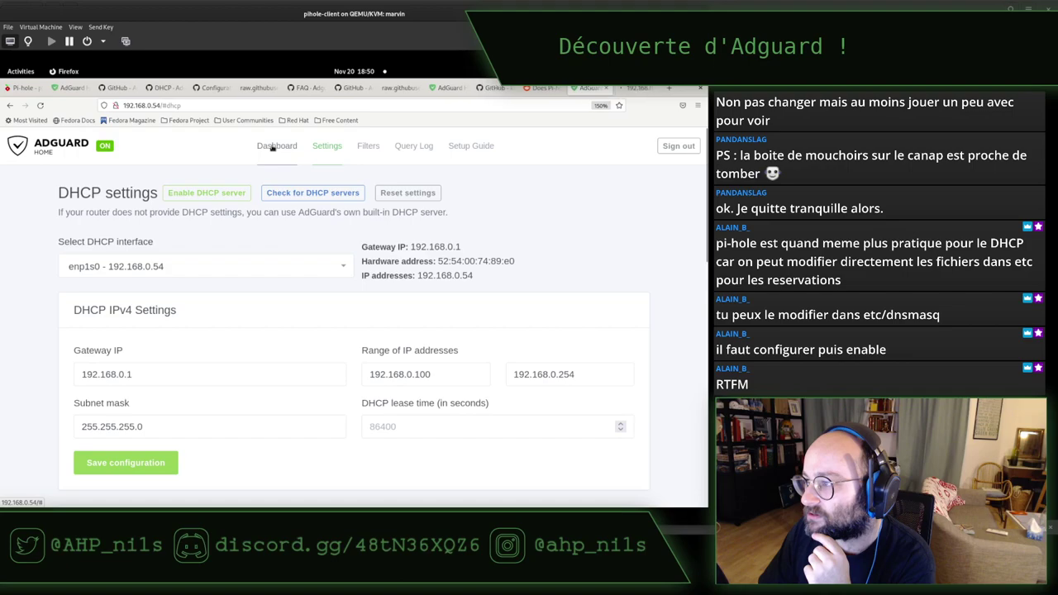
{"action": "left_click", "coordinate": [637, 88]}
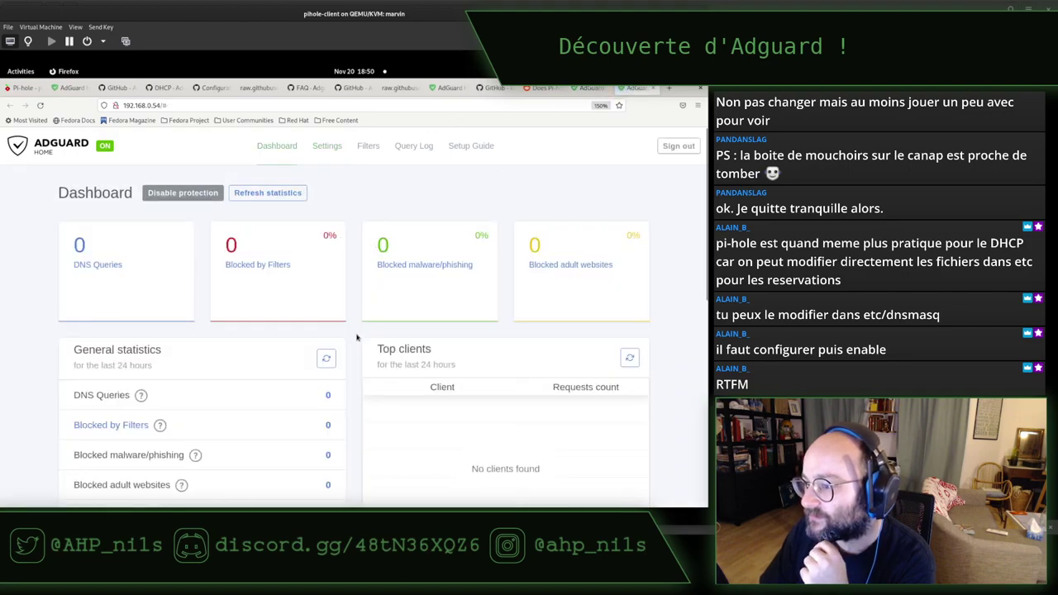
{"action": "scroll", "coordinate": [356, 342], "scroll_direction": "down", "scroll_amount": 5}
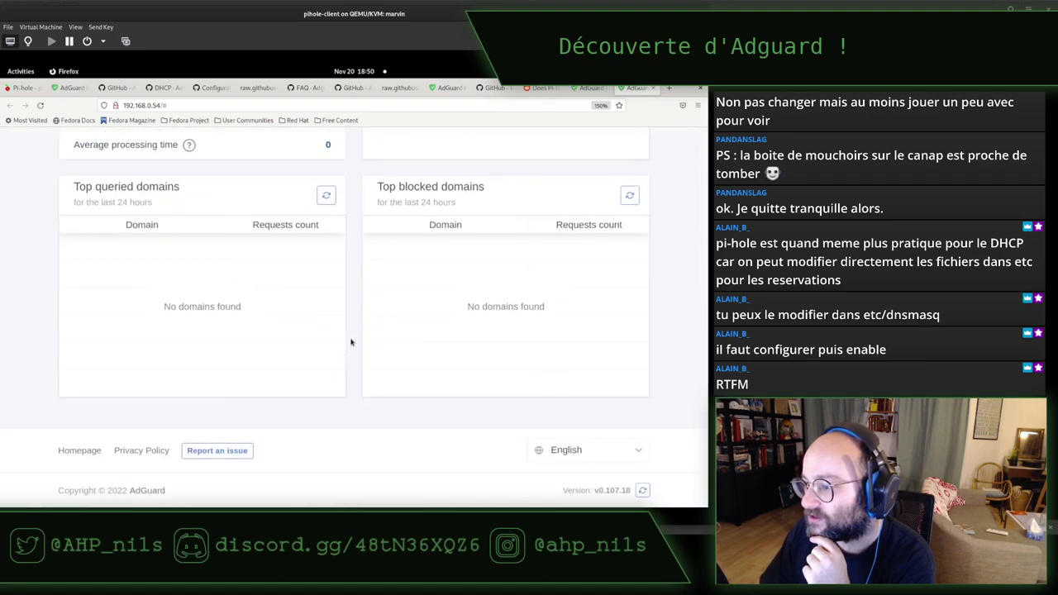
{"action": "scroll", "coordinate": [351, 343], "scroll_direction": "up", "scroll_amount": 5}
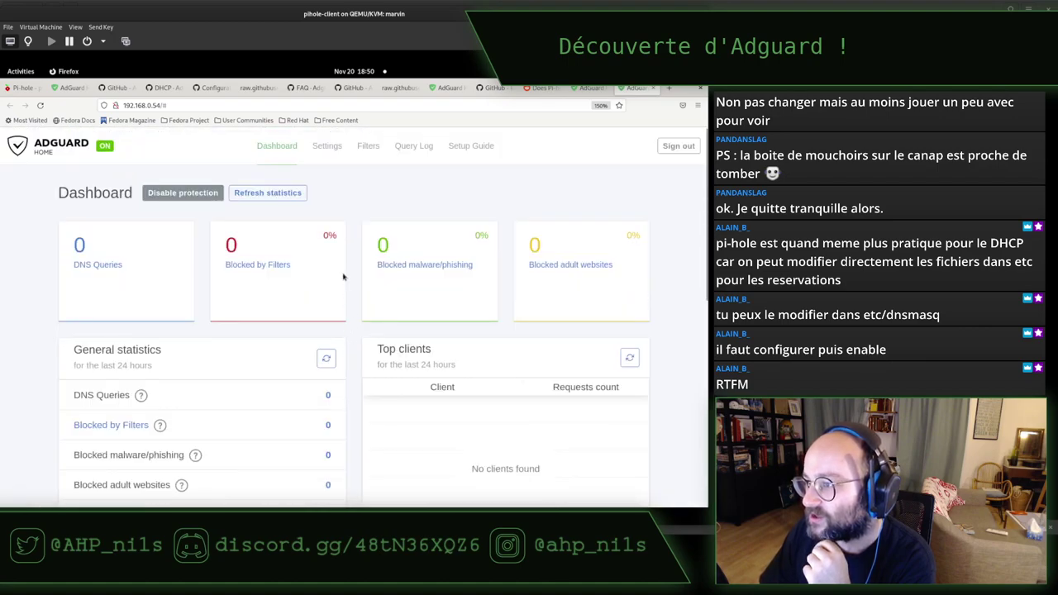
Step: Read the Setup Guide's router instructions, follow their DHCP server link, and close the extra tab
{"action": "left_click", "coordinate": [468, 146]}
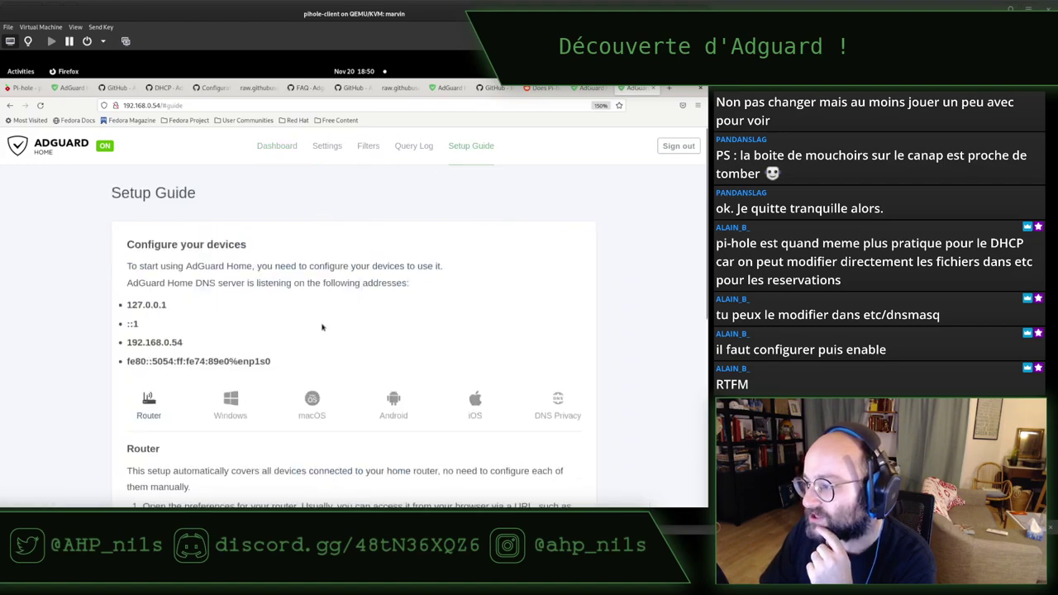
{"action": "scroll", "coordinate": [322, 328], "scroll_direction": "down", "scroll_amount": 5}
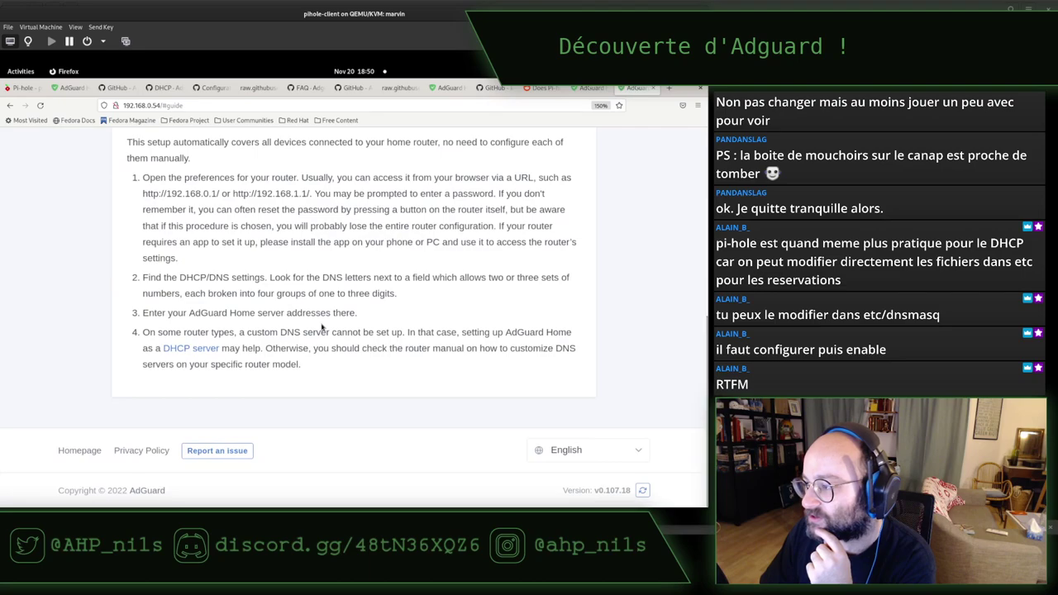
{"action": "left_click", "coordinate": [196, 349]}
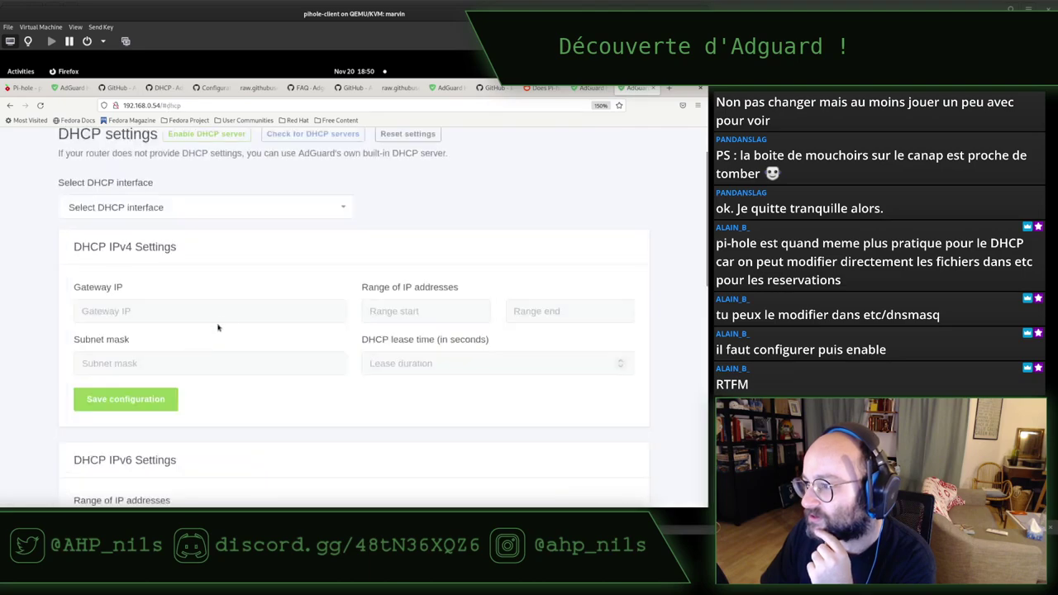
{"action": "scroll", "coordinate": [323, 271], "scroll_direction": "up", "scroll_amount": 1}
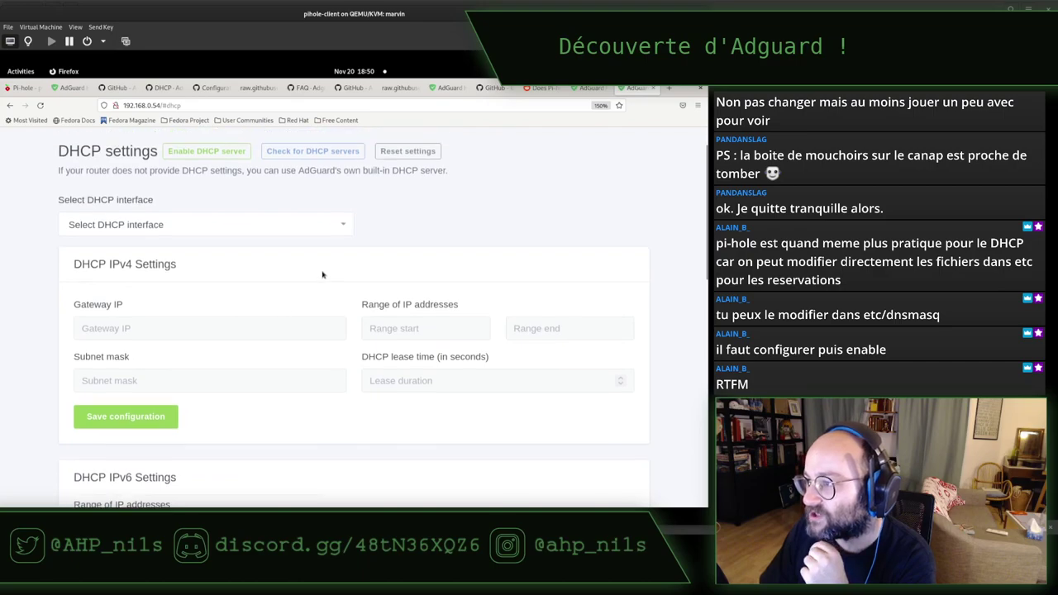
{"action": "left_click", "coordinate": [654, 88]}
Step: Check the network for other DHCP servers on interface enp1s0, read the resulting notification and dismiss it
{"action": "left_click", "coordinate": [302, 193]}
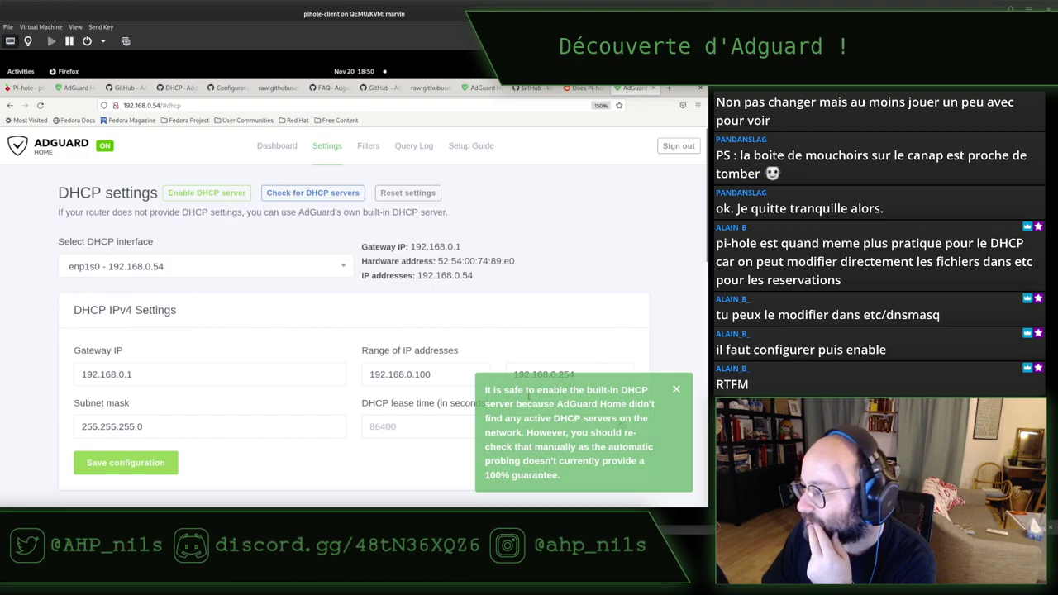
{"action": "left_click_drag", "start_coordinate": [486, 389], "coordinate": [649, 462]}
{"action": "left_click", "coordinate": [570, 475]}
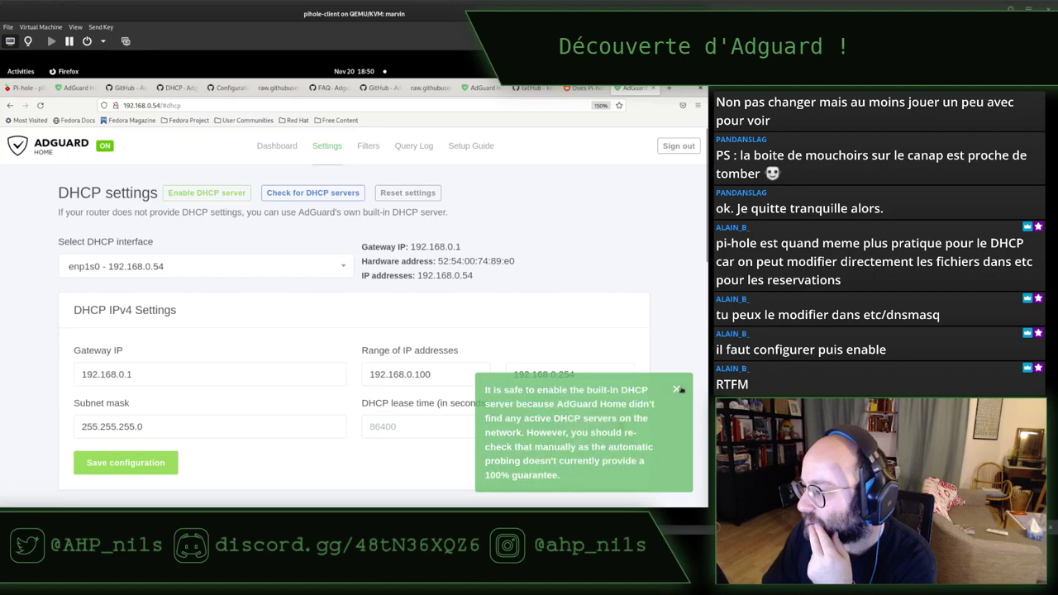
{"action": "left_click", "coordinate": [677, 389]}
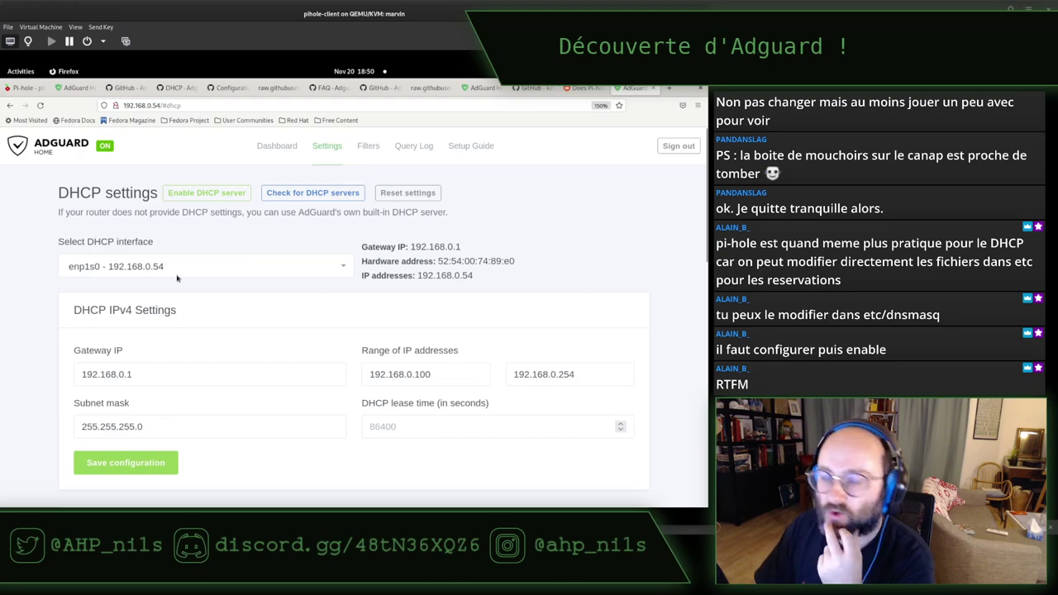
Step: Switch to the VyOS terminal, review the dhcp-server section of the configuration and exit the pager
{"action": "key", "text": "alt+Tab"}
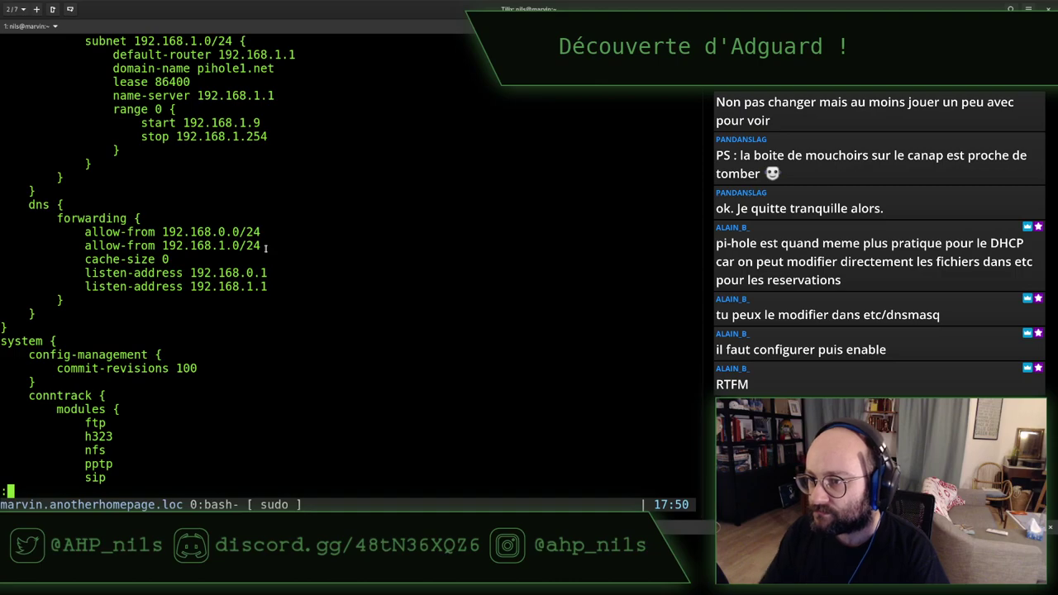
{"action": "scroll", "coordinate": [265, 248], "scroll_direction": "up", "scroll_amount": 1}
{"action": "scroll", "coordinate": [266, 248], "scroll_direction": "up", "scroll_amount": 3}
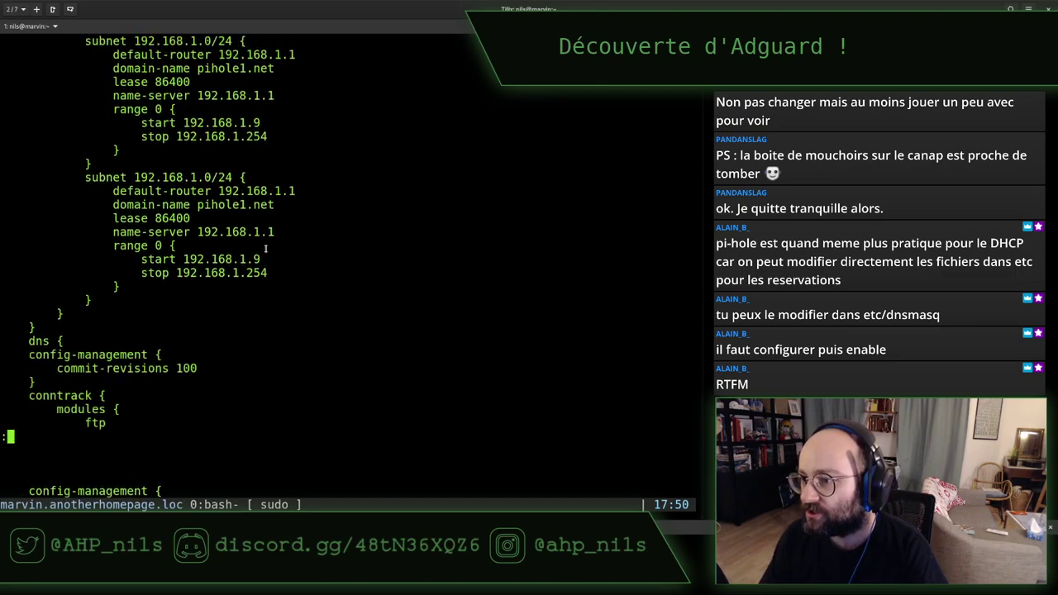
{"action": "scroll", "coordinate": [266, 247], "scroll_direction": "up", "scroll_amount": 1}
{"action": "scroll", "coordinate": [266, 247], "scroll_direction": "up", "scroll_amount": 3}
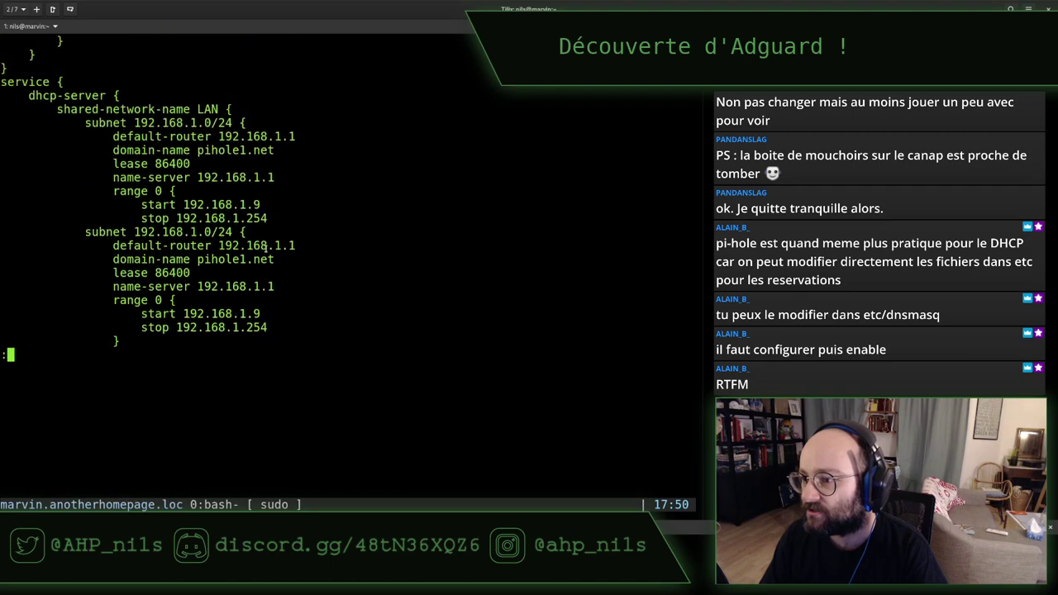
{"action": "key", "text": "q"}
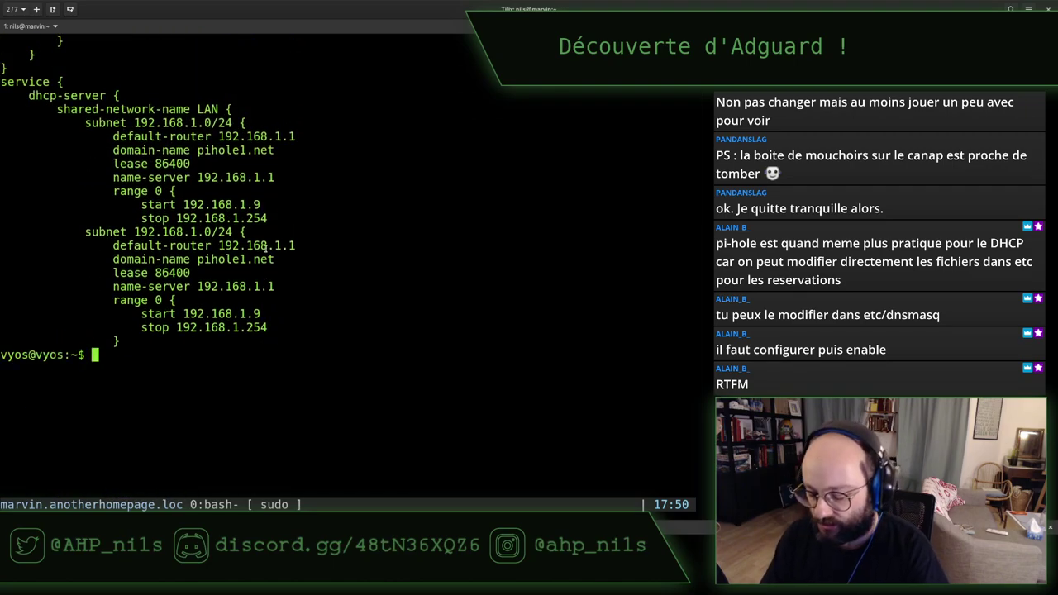
Step: Display the VyOS configuration with show configuration, first trying to restrict it to the service section
{"action": "type", "text": "show con"}
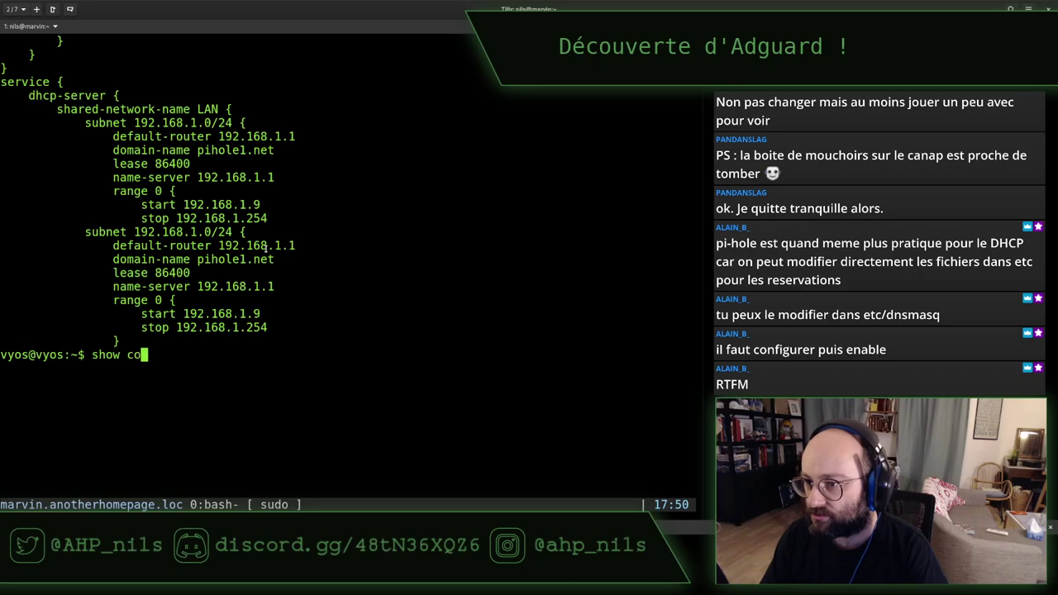
{"action": "key", "text": "Tab"}
{"action": "key", "text": "Tab"}
{"action": "type", "text": "f"}
{"action": "key", "text": "Tab"}
{"action": "type", "text": "ser"}
{"action": "key", "text": "Tab"}
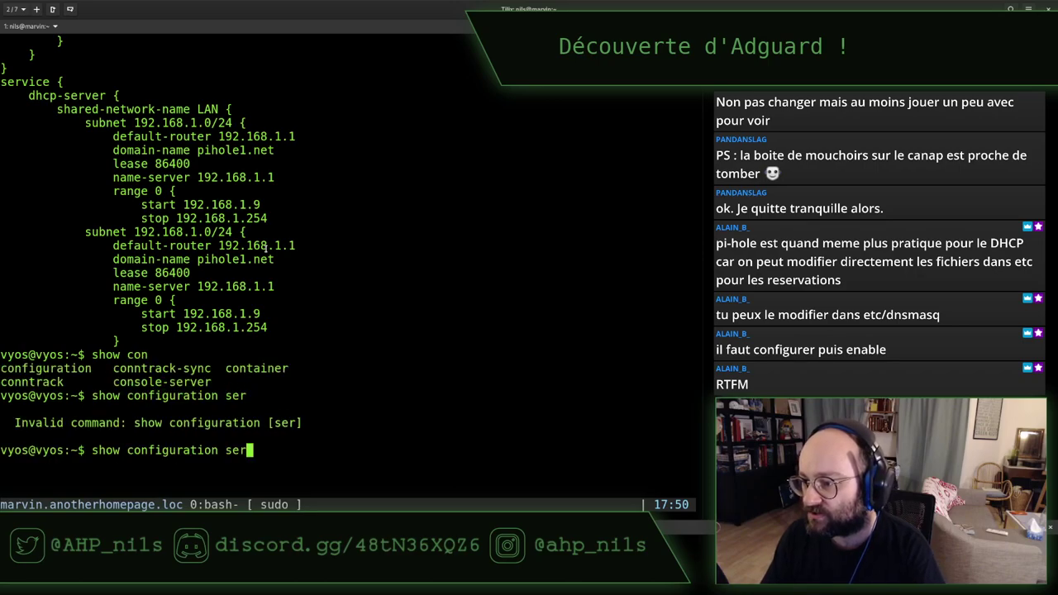
{"action": "type", "text": "v"}
{"action": "key", "text": "Tab"}
{"action": "key", "text": "BackSpace"}
{"action": "key", "text": "BackSpace"}
{"action": "key", "text": "BackSpace"}
{"action": "key", "text": "BackSpace"}
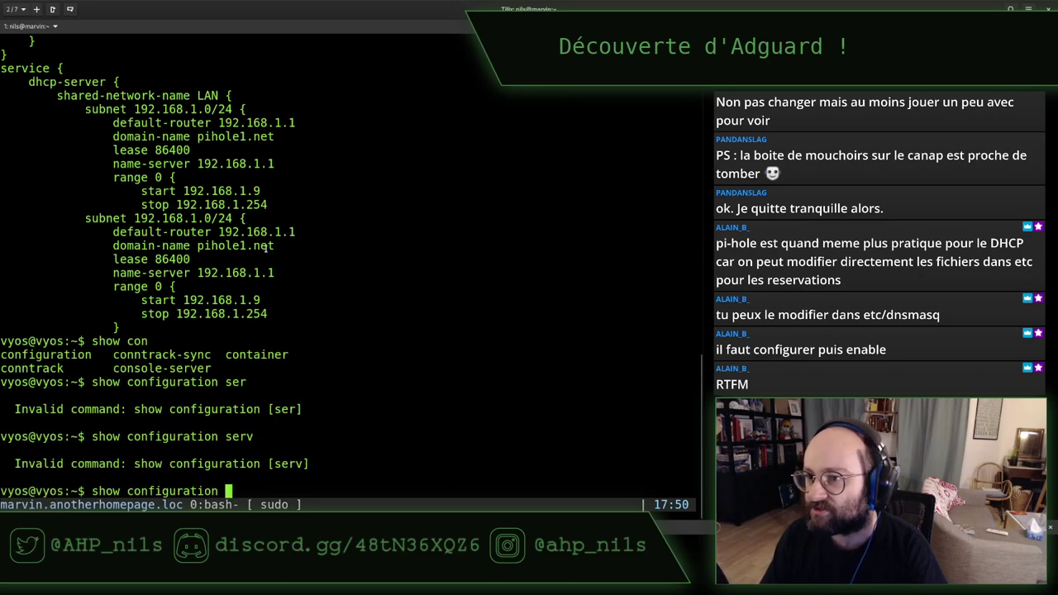
{"action": "key", "text": "Return"}
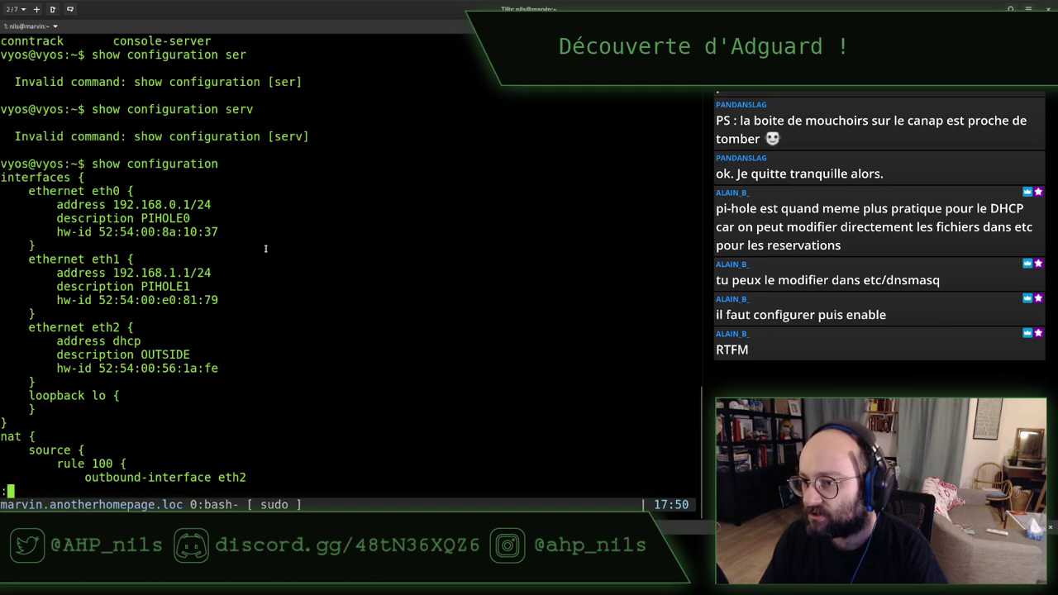
Step: Page through the VyOS configuration and examine the NAT, dhcp-server and DNS forwarding sections
{"action": "key", "text": "Return"}
{"action": "key", "text": "Return"}
{"action": "key", "text": "Return"}
{"action": "key", "text": "Return"}
{"action": "key", "text": "Return"}
{"action": "key", "text": "Return"}
{"action": "key", "text": "Return"}
{"action": "key", "text": "Return"}
{"action": "key", "text": "Return"}
{"action": "key", "text": "Return"}
{"action": "key", "text": "Return"}
{"action": "key", "text": "Return"}
{"action": "key", "text": "Return"}
{"action": "key", "text": "Return"}
{"action": "key", "text": "Return"}
{"action": "key", "text": "Return"}
{"action": "key", "text": "Return"}
{"action": "key", "text": "Return"}
{"action": "key", "text": "Return"}
{"action": "key", "text": "Return"}
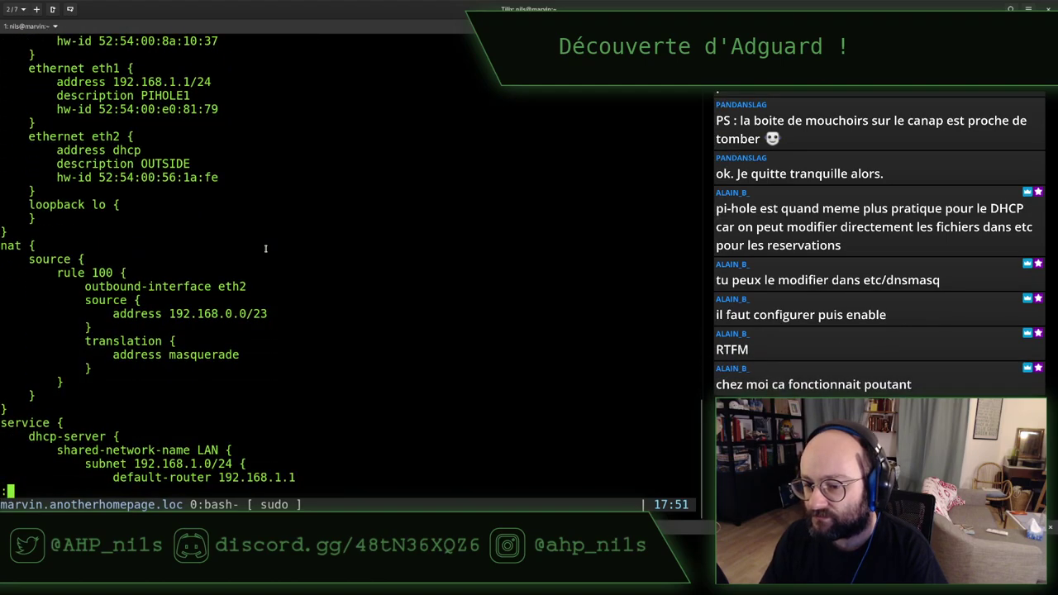
{"action": "key", "text": "Return"}
{"action": "key", "text": "Return"}
{"action": "key", "text": "Return"}
{"action": "key", "text": "Return"}
{"action": "key", "text": "Return"}
{"action": "key", "text": "Return"}
{"action": "key", "text": "Return"}
{"action": "key", "text": "Return"}
{"action": "key", "text": "Return"}
{"action": "key", "text": "Return"}
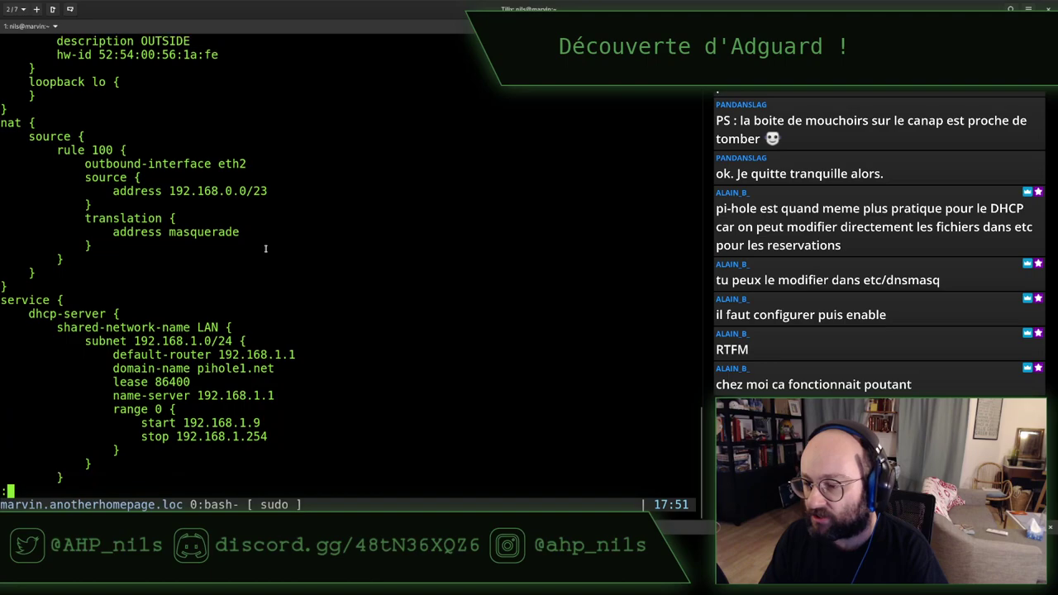
{"action": "key", "text": "Return"}
{"action": "key", "text": "Return"}
{"action": "key", "text": "Return"}
{"action": "key", "text": "Return"}
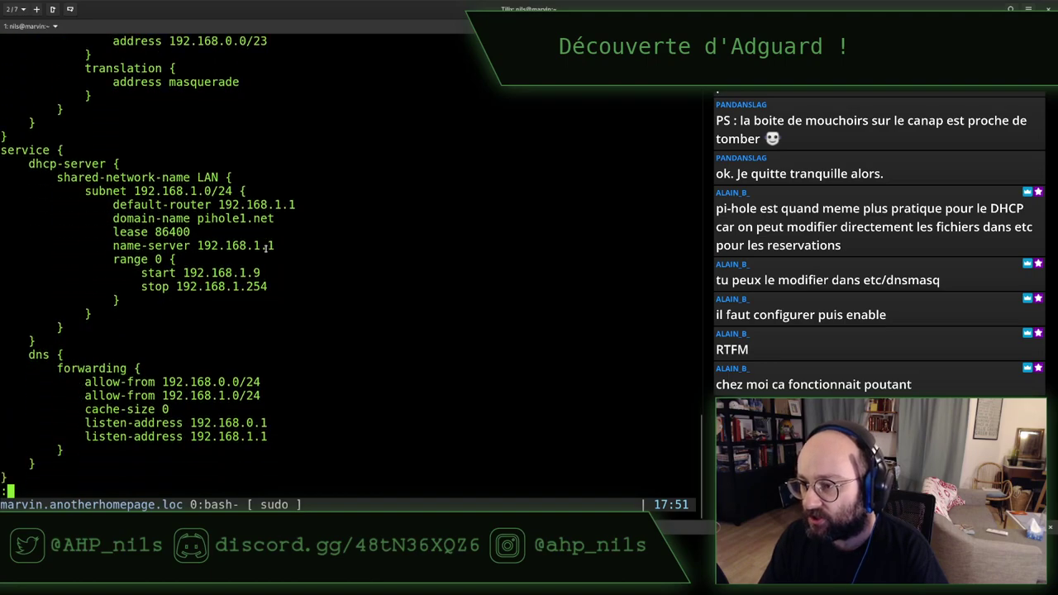
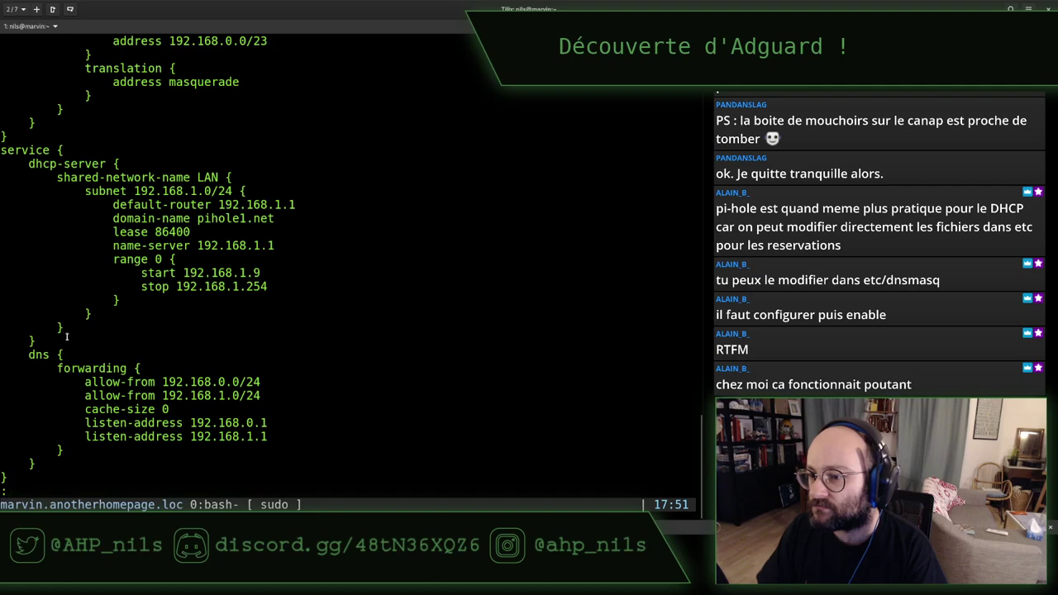
Step: Copy the complete dhcp-server block from the VyOS configuration output
{"action": "left_click_drag", "start_coordinate": [51, 341], "coordinate": [17, 163]}
{"action": "right_click", "coordinate": [161, 223]}
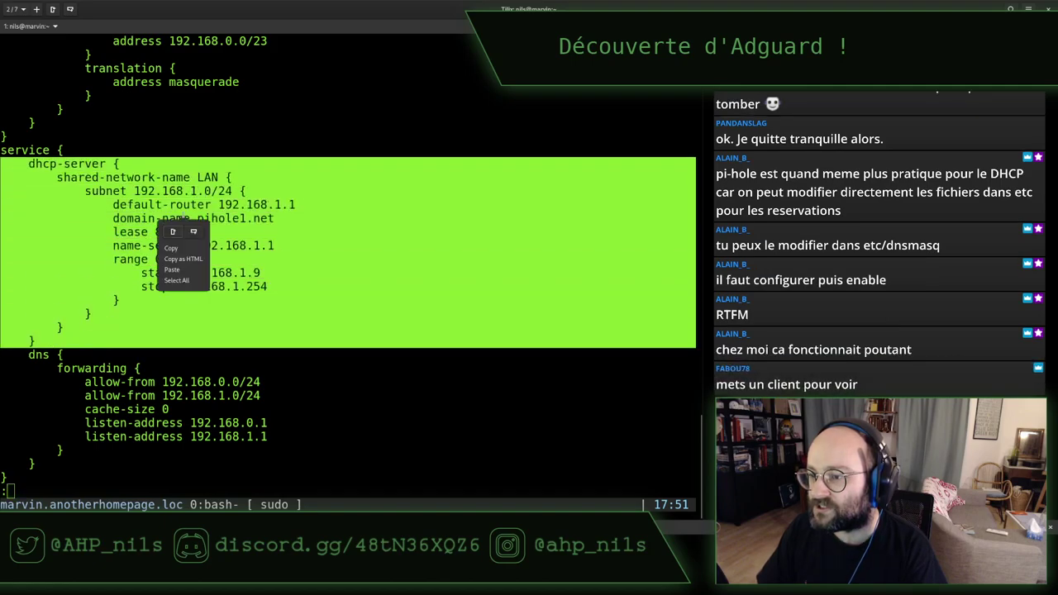
{"action": "left_click", "coordinate": [172, 248]}
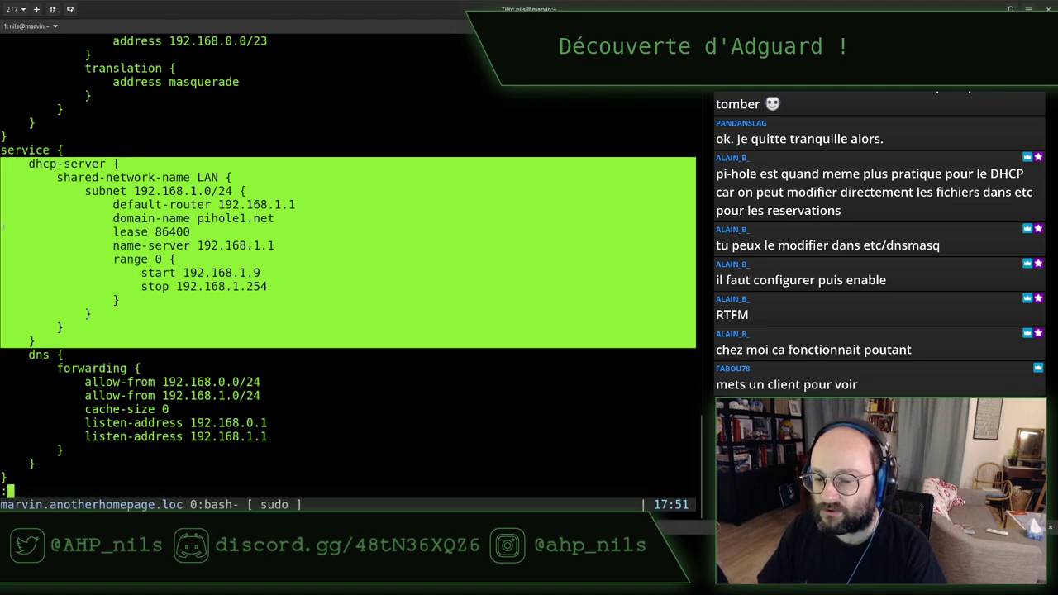
Step: Switch to Virtual Machine Manager, open the pihole-ubuntu machine's console, and reposition and widen its window
{"action": "key", "text": "alt+Tab"}
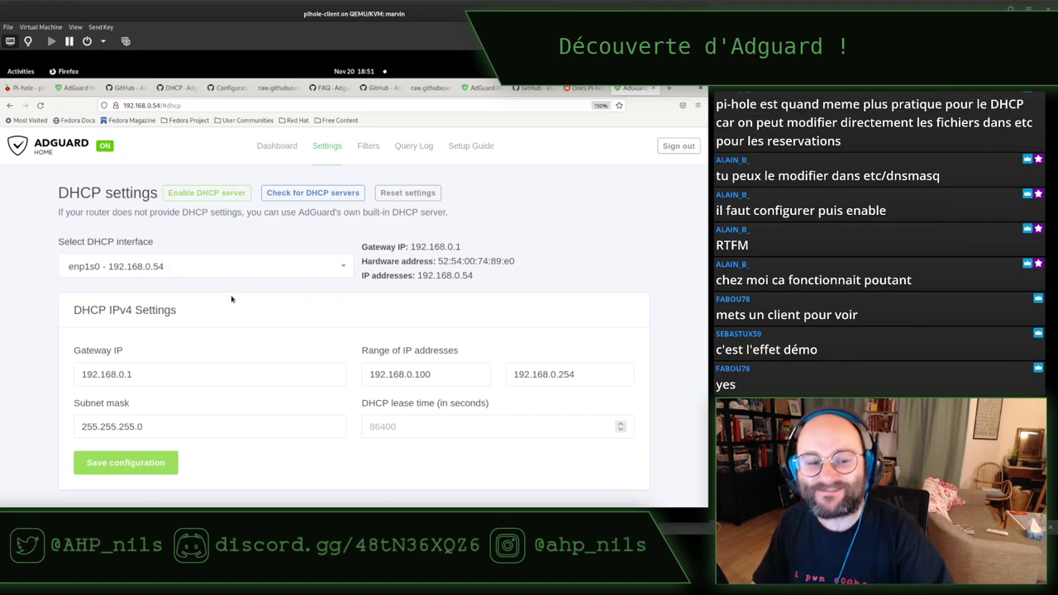
{"action": "key", "text": "super"}
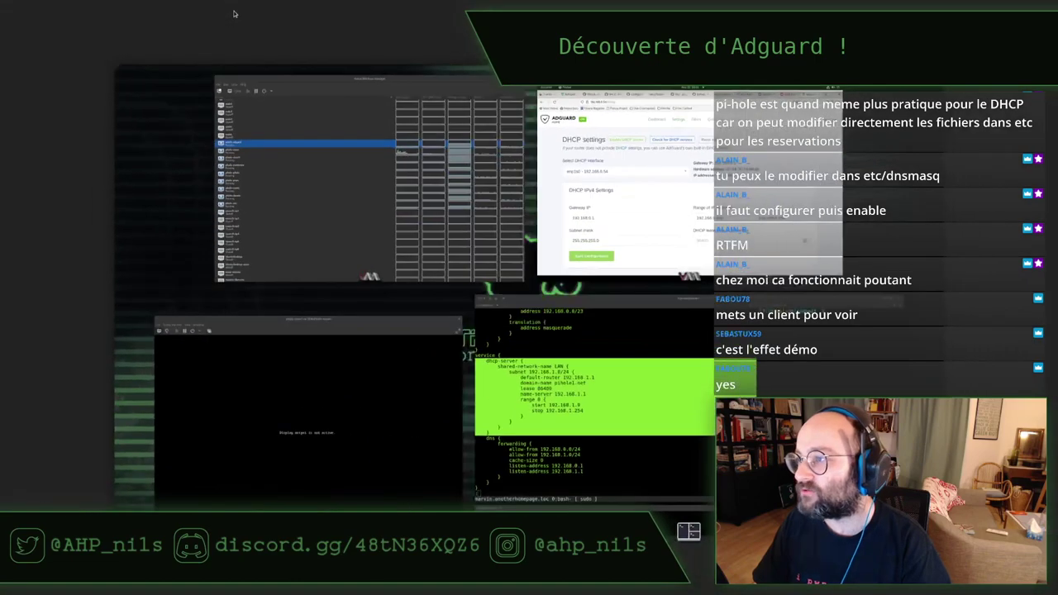
{"action": "left_click", "coordinate": [291, 166]}
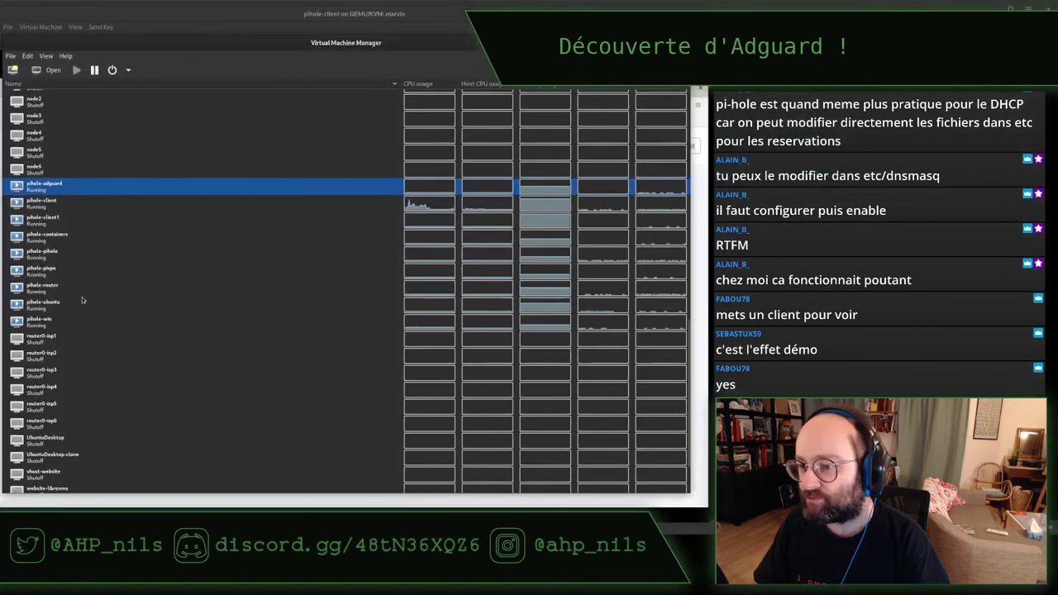
{"action": "left_click", "coordinate": [60, 306]}
{"action": "double_click", "coordinate": [61, 306]}
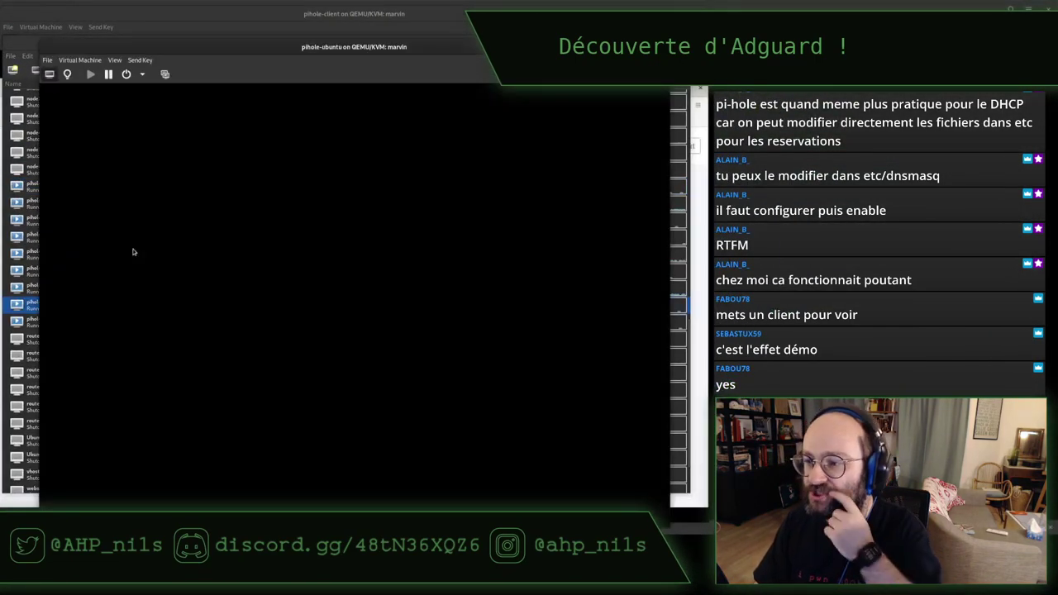
{"action": "left_click_drag", "start_coordinate": [137, 43], "coordinate": [93, 19]}
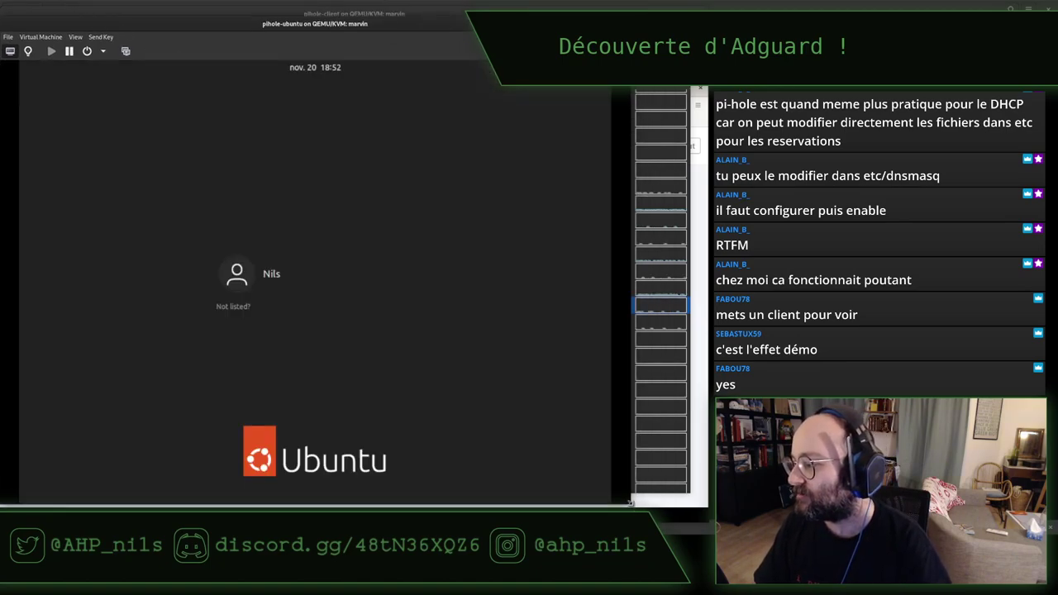
{"action": "left_click_drag", "start_coordinate": [630, 502], "coordinate": [708, 506]}
Step: Log in to the Ubuntu desktop by choosing the listed user and entering the account password
{"action": "left_click", "coordinate": [347, 296]}
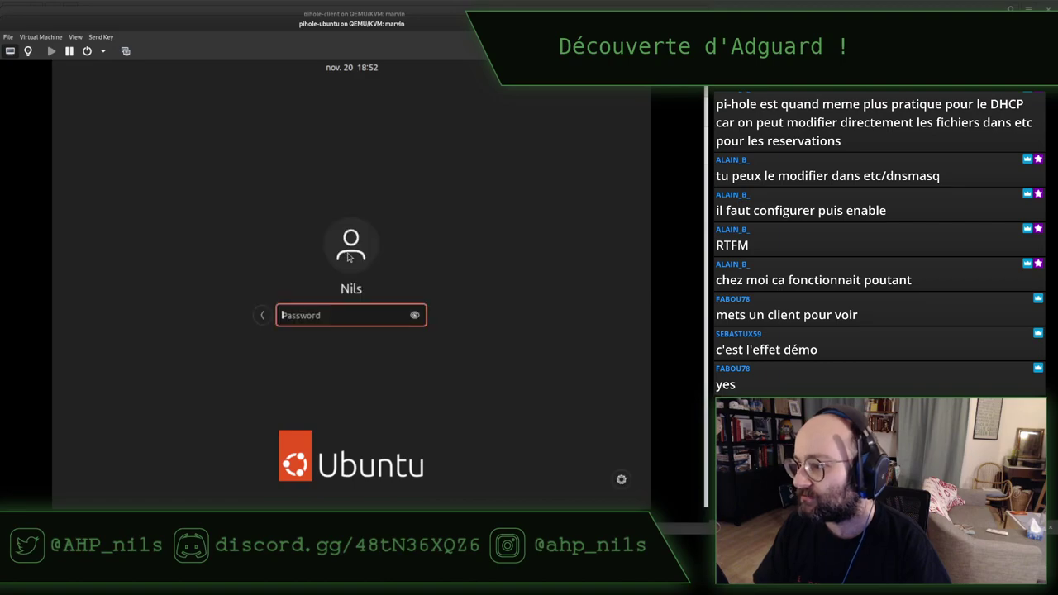
{"action": "type", "text": "********"}
{"action": "key", "text": "Return"}
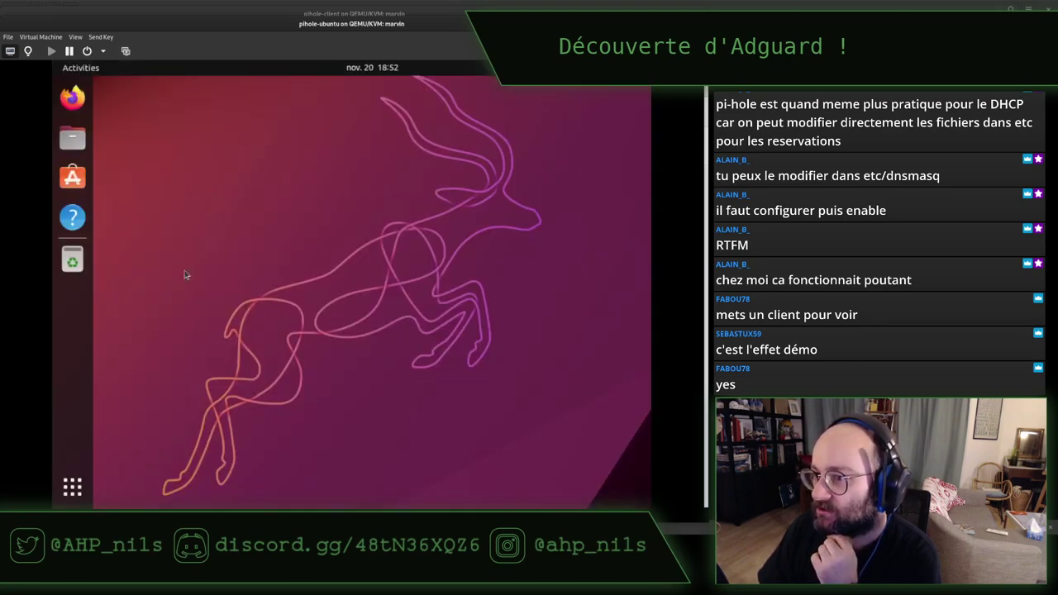
Step: Open Ubuntu's wired network settings, check the connection's IPv4 address and DNS server, and close the details
{"action": "left_click", "coordinate": [629, 67]}
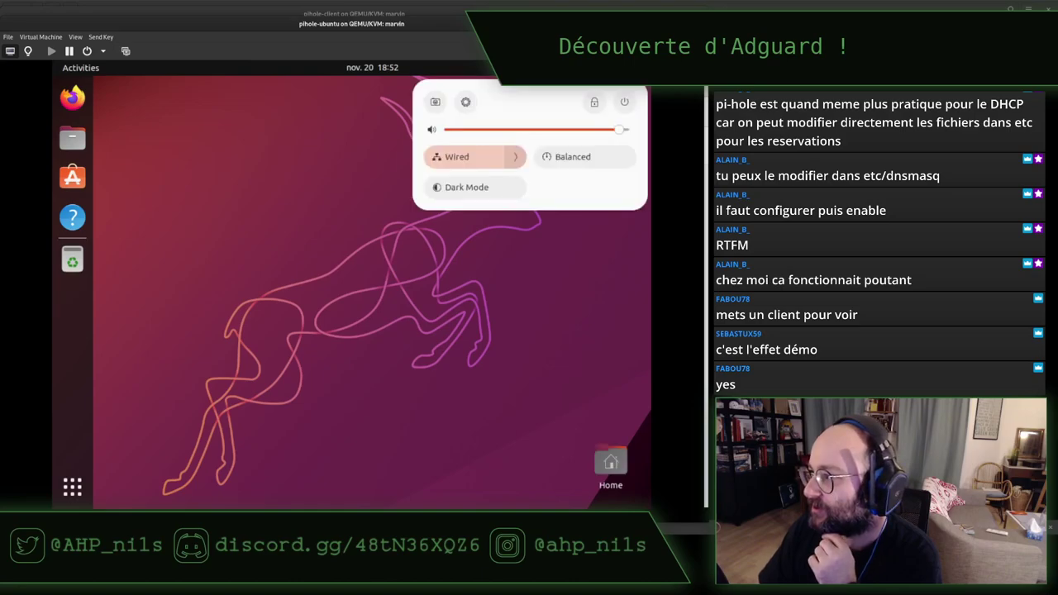
{"action": "left_click", "coordinate": [521, 162]}
{"action": "left_click", "coordinate": [498, 259]}
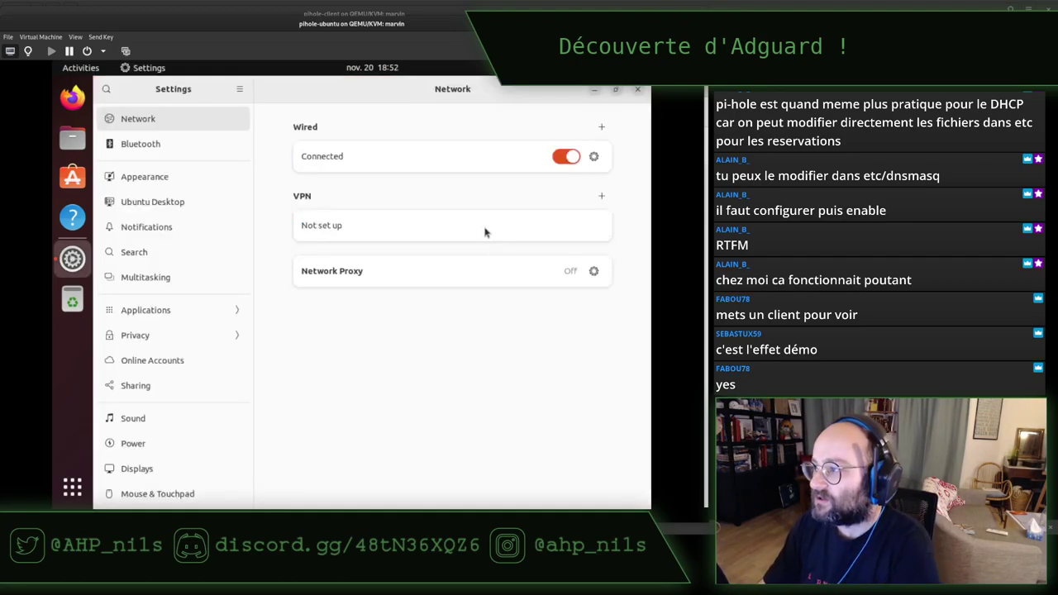
{"action": "left_click", "coordinate": [594, 157]}
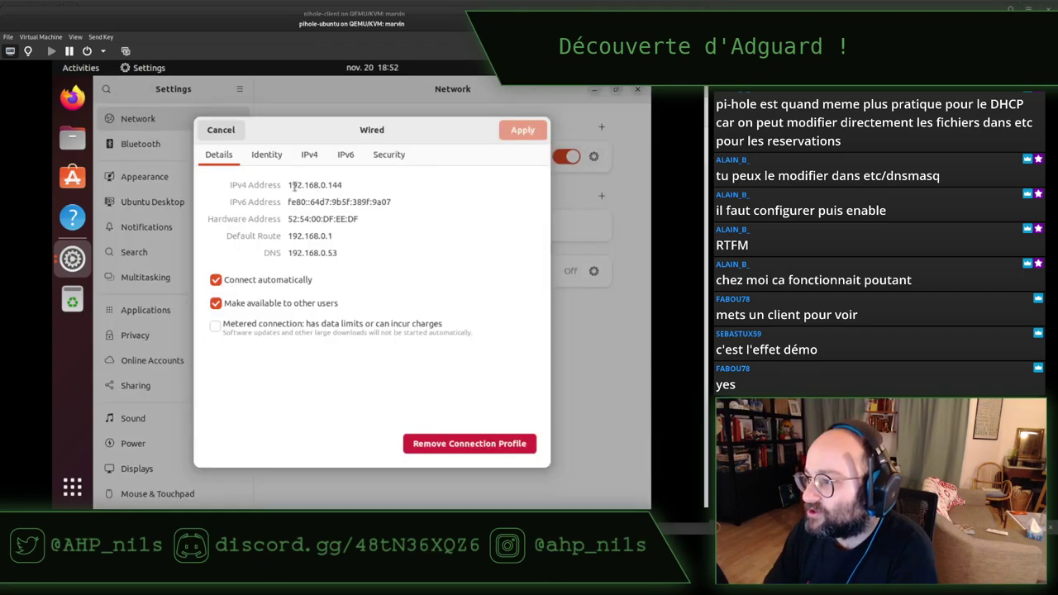
{"action": "left_click_drag", "start_coordinate": [295, 187], "coordinate": [343, 187]}
{"action": "left_click_drag", "start_coordinate": [319, 253], "coordinate": [343, 254]}
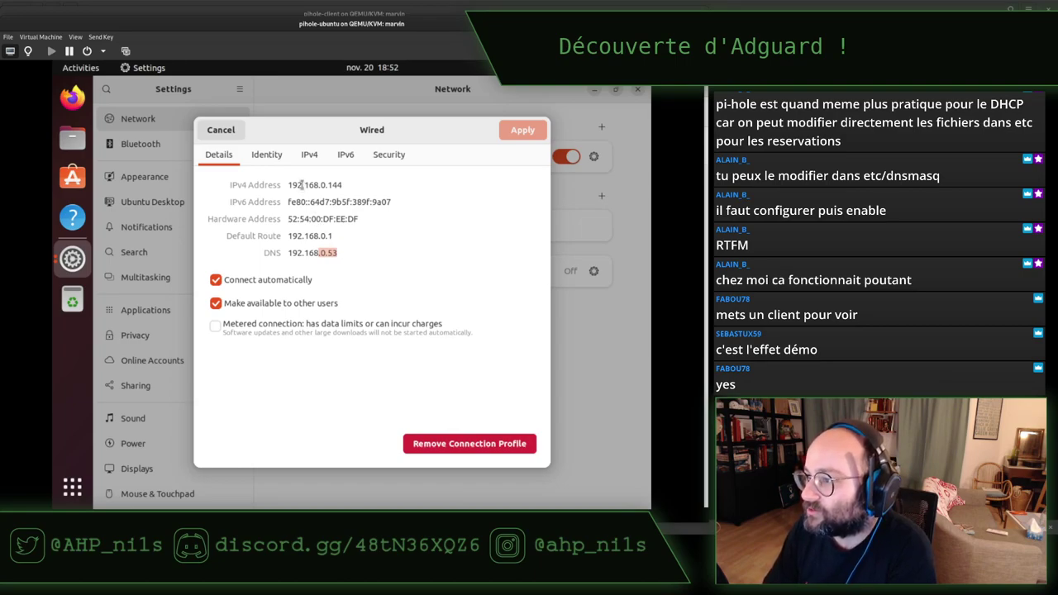
{"action": "left_click", "coordinate": [222, 130]}
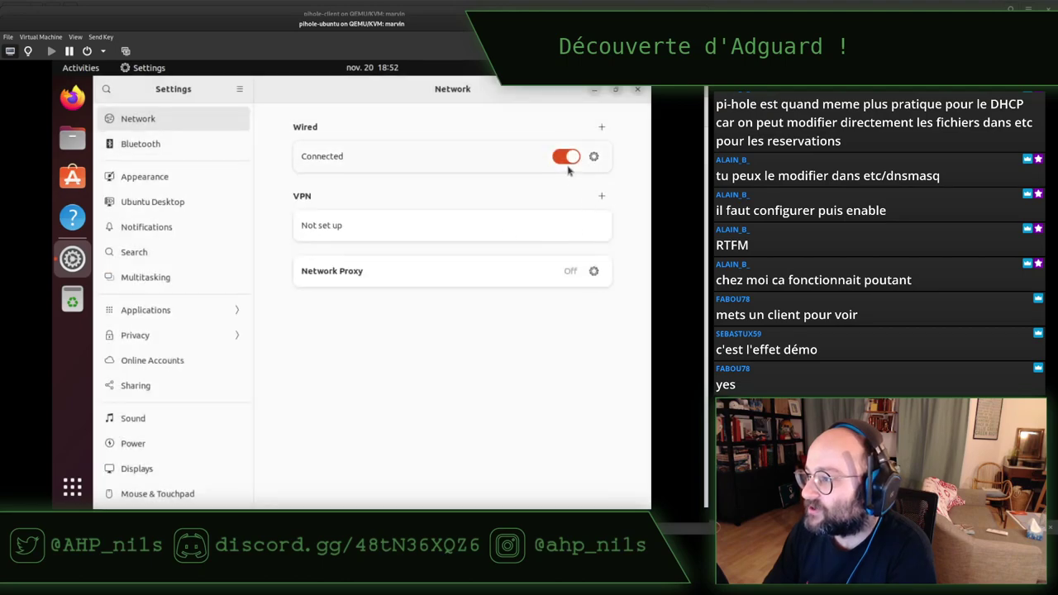
Step: Disconnect the wired connection, look through its IPv4, Identity, Security and IPv6 settings, and close them without changes
{"action": "left_click", "coordinate": [569, 163]}
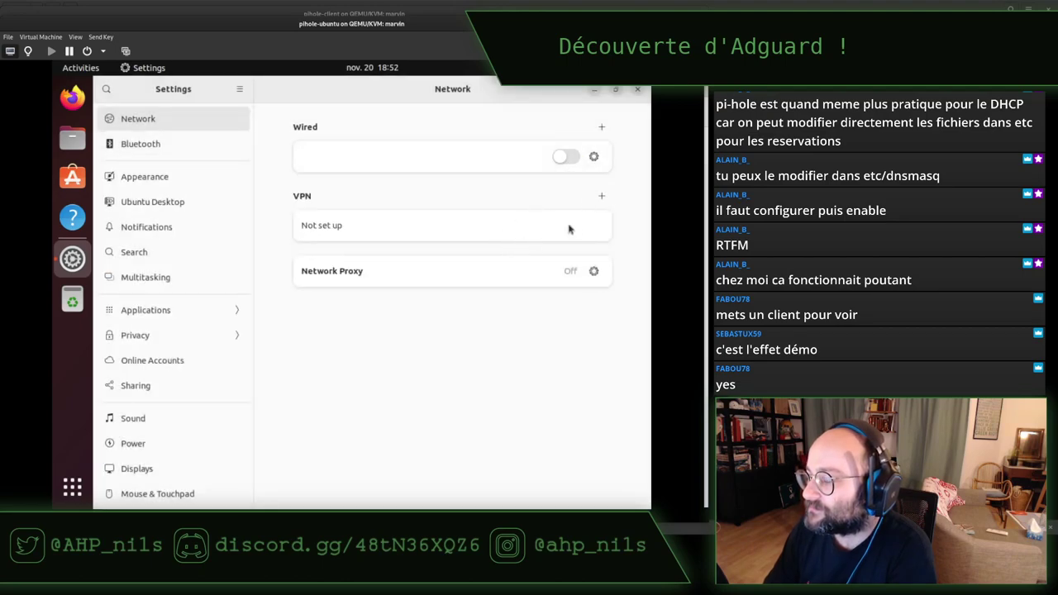
{"action": "left_click", "coordinate": [593, 157]}
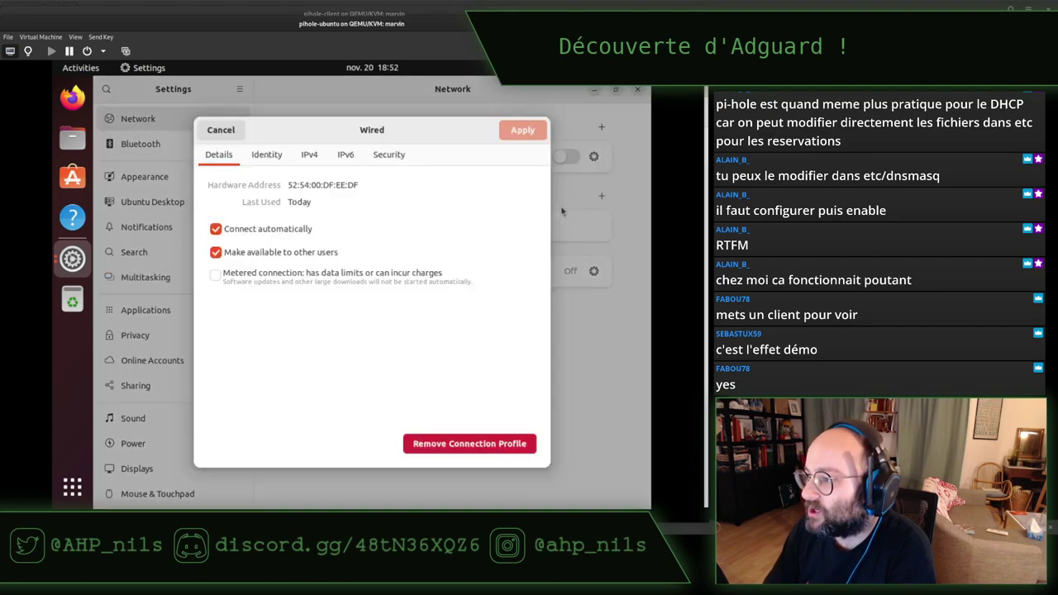
{"action": "left_click", "coordinate": [308, 157]}
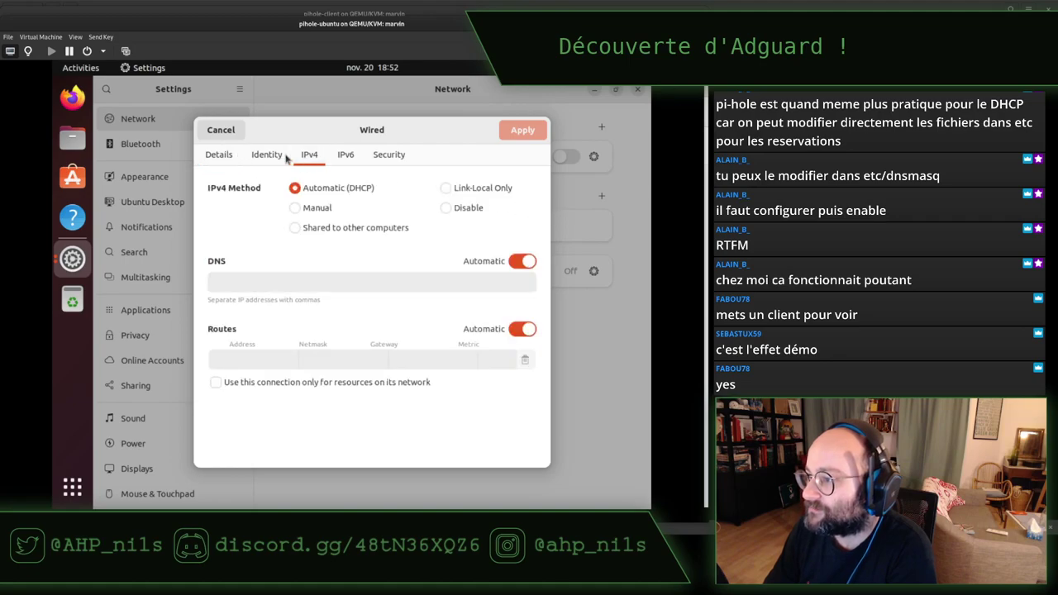
{"action": "left_click", "coordinate": [285, 159]}
{"action": "left_click", "coordinate": [382, 157]}
{"action": "left_click", "coordinate": [347, 155]}
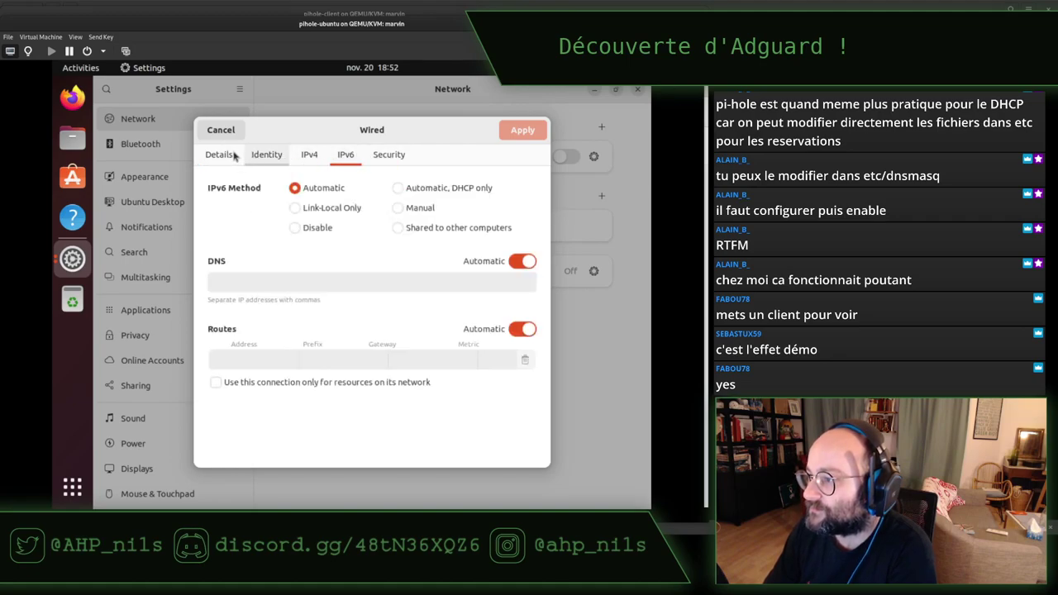
{"action": "left_click", "coordinate": [219, 156]}
{"action": "left_click", "coordinate": [221, 130]}
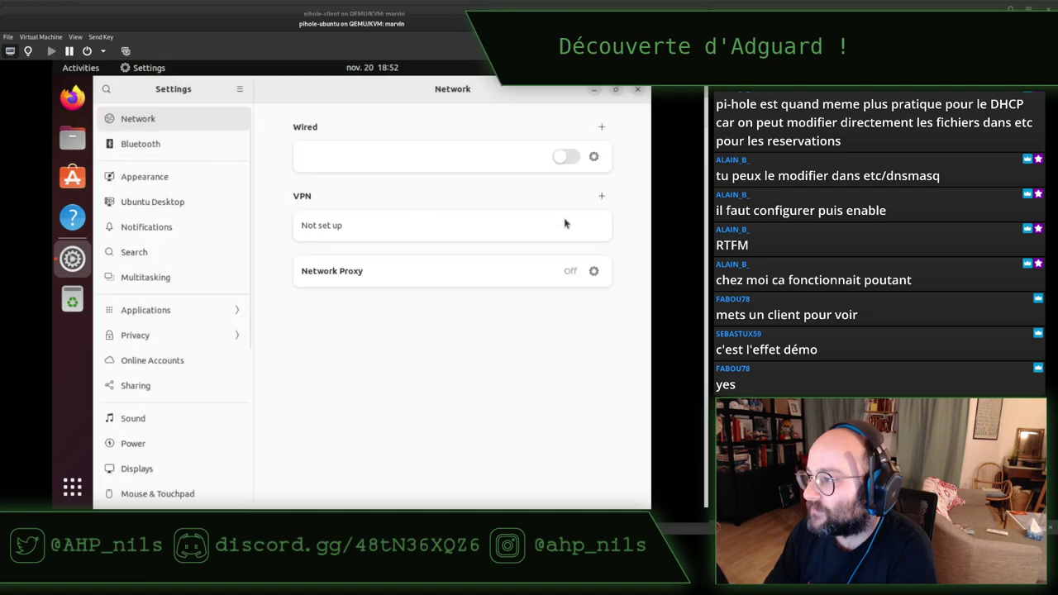
Step: Reconnect the wired connection, check its assigned address and DNS server, and close the details
{"action": "left_click", "coordinate": [567, 157]}
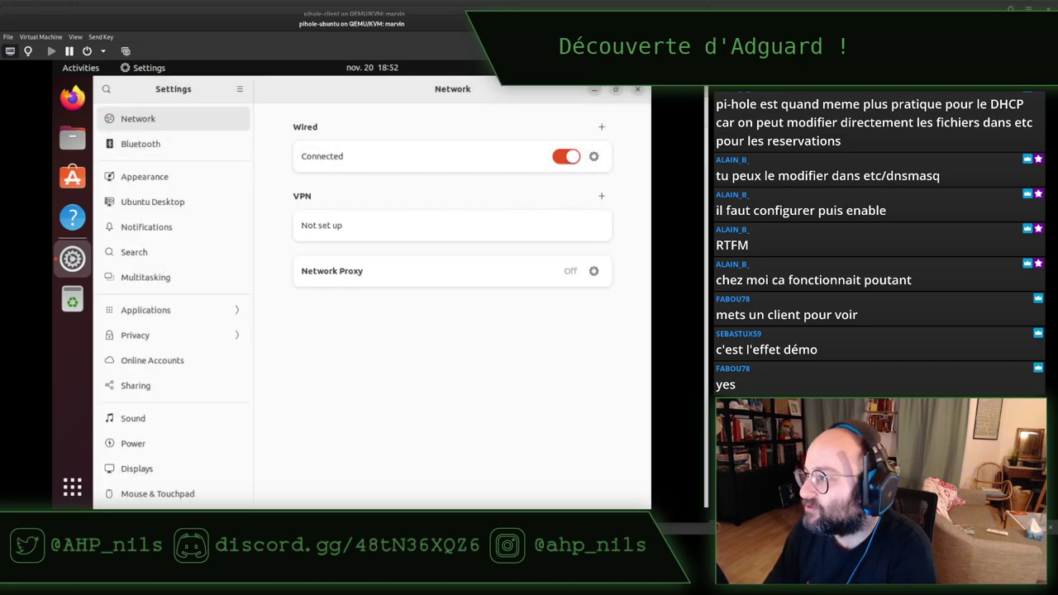
{"action": "left_click", "coordinate": [594, 157]}
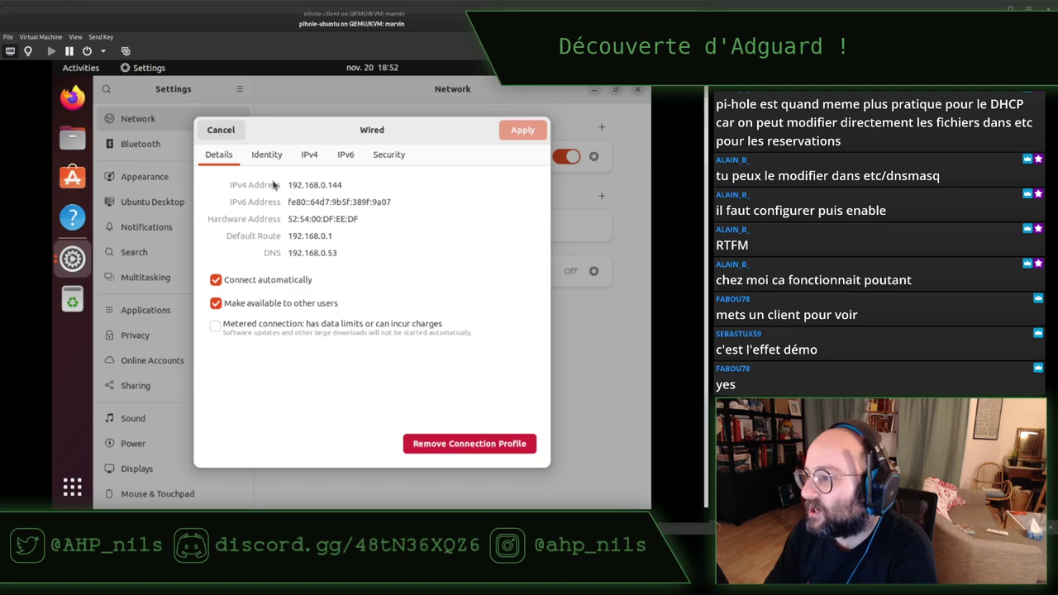
{"action": "left_click", "coordinate": [224, 130]}
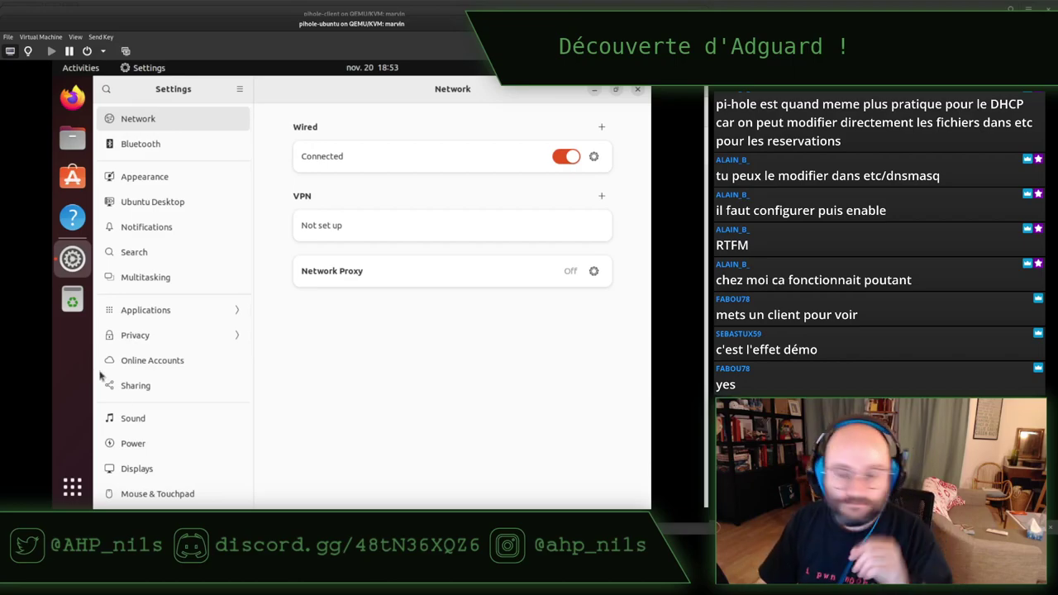
Step: Open a terminal in the Ubuntu machine and inspect the enp1s0 IPv4 address with ip a s
{"action": "left_click", "coordinate": [63, 492]}
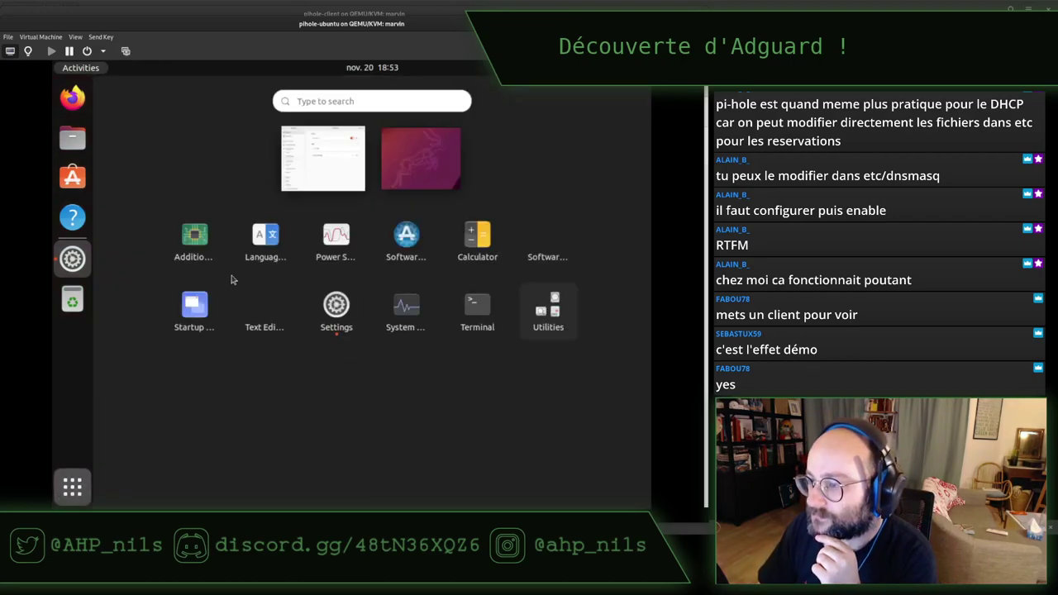
{"action": "left_click", "coordinate": [488, 323]}
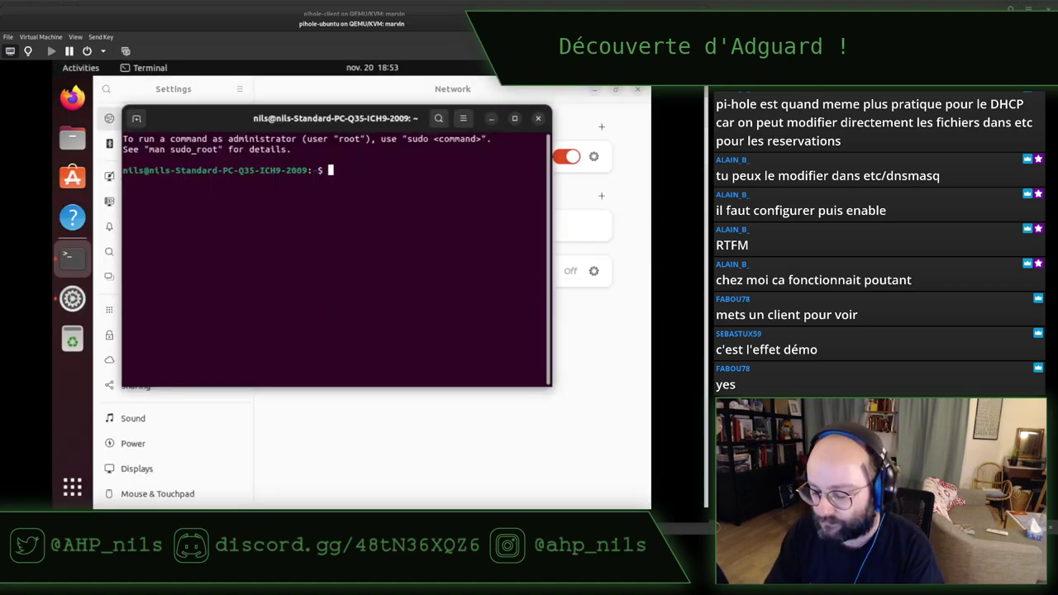
{"action": "type", "text": "ip a s"}
{"action": "key", "text": "Return"}
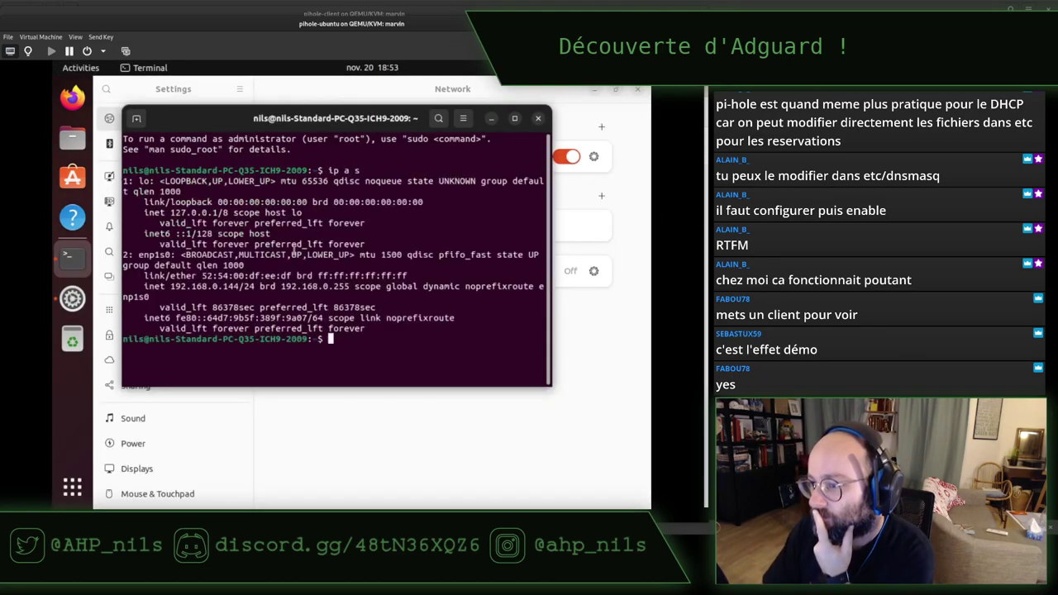
{"action": "double_click", "coordinate": [223, 285]}
Step: Turn the wired connection off and back on, and recheck the enp1s0 address in a cleared terminal with ip a s
{"action": "left_click", "coordinate": [424, 446]}
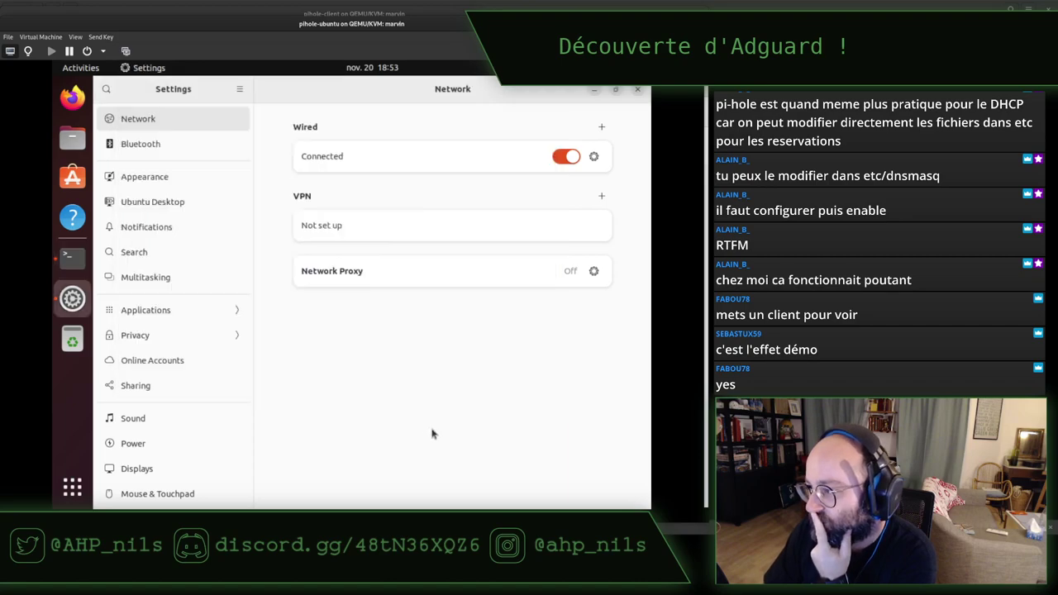
{"action": "left_click", "coordinate": [567, 162]}
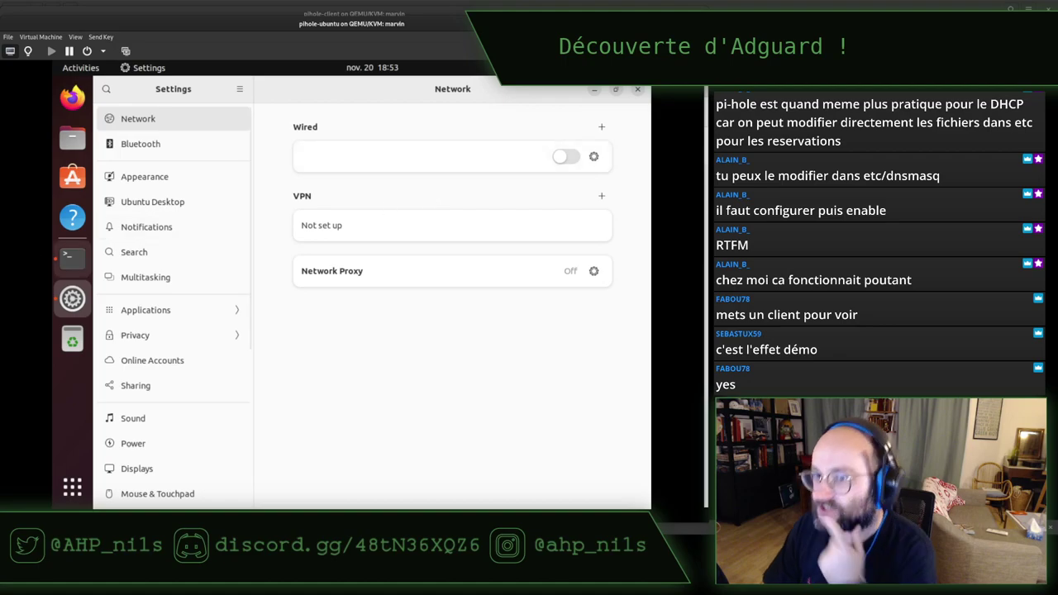
{"action": "left_click", "coordinate": [566, 157]}
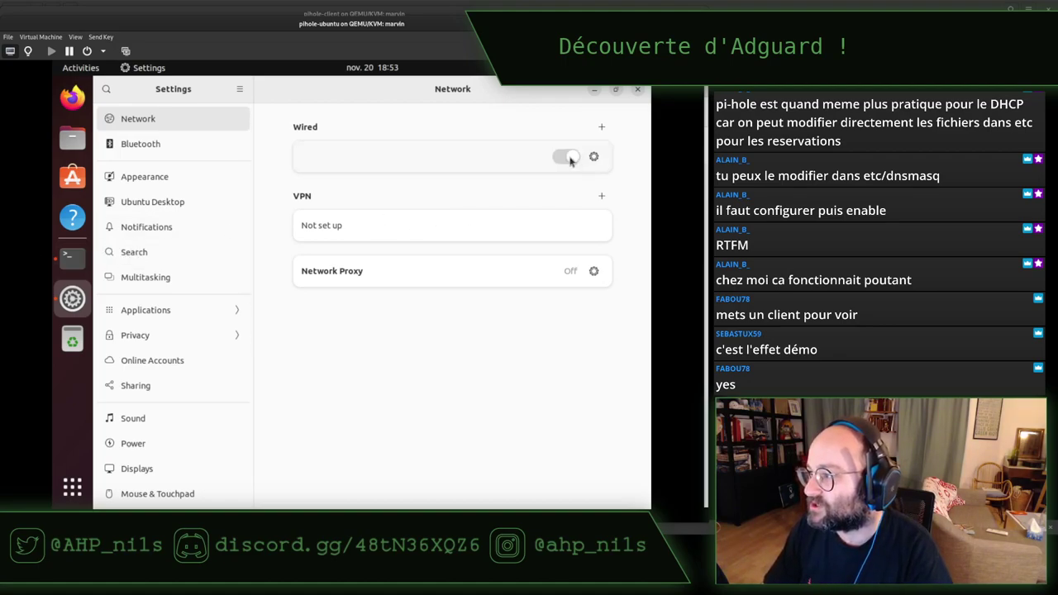
{"action": "key", "text": "alt+Tab"}
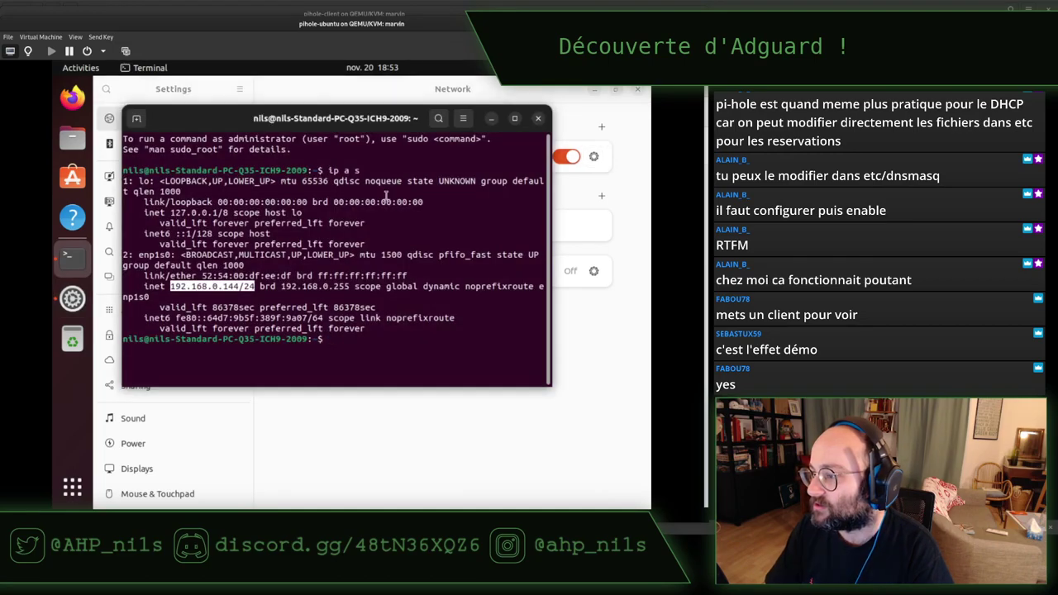
{"action": "key", "text": "ctrl+l"}
{"action": "key", "text": "Up"}
{"action": "key", "text": "Return"}
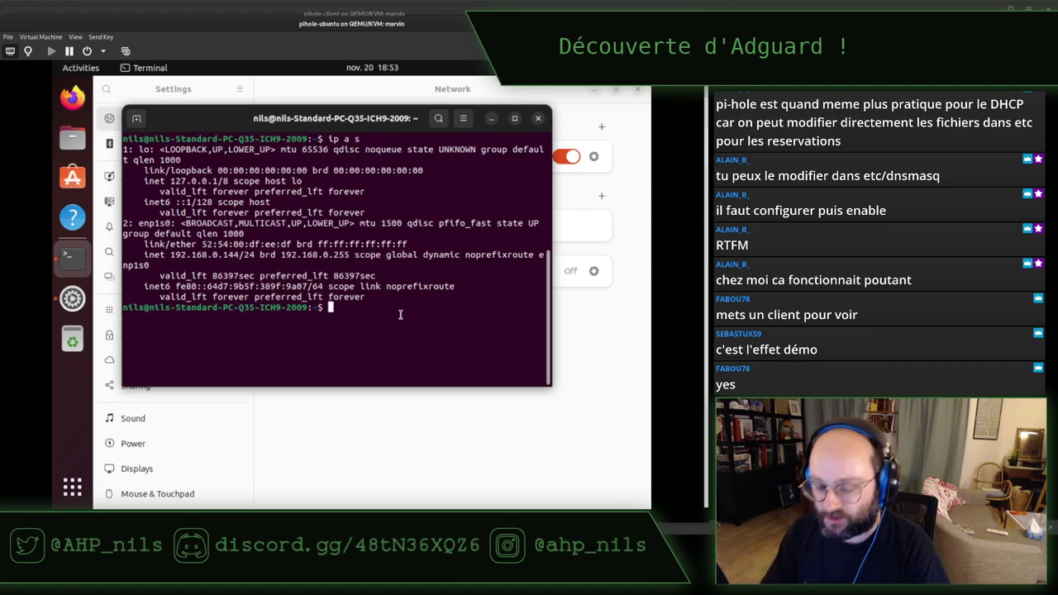
Step: Run sudo ip link set down enp1s0 with the account password, postponing the software update, and check the interface with ip a s
{"action": "type", "text": "sudo ip l"}
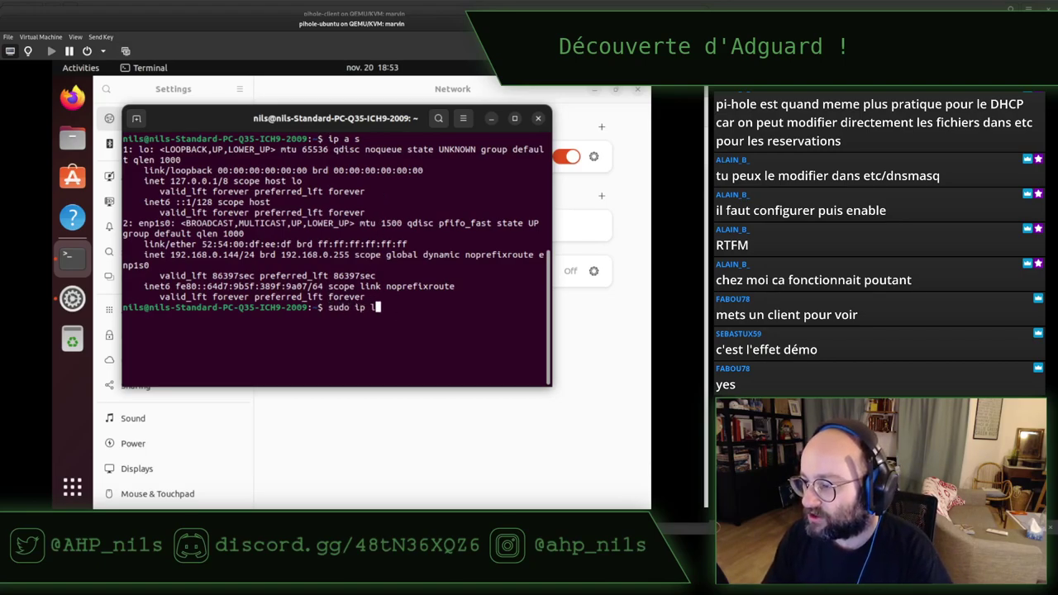
{"action": "type", "text": "ink set down"}
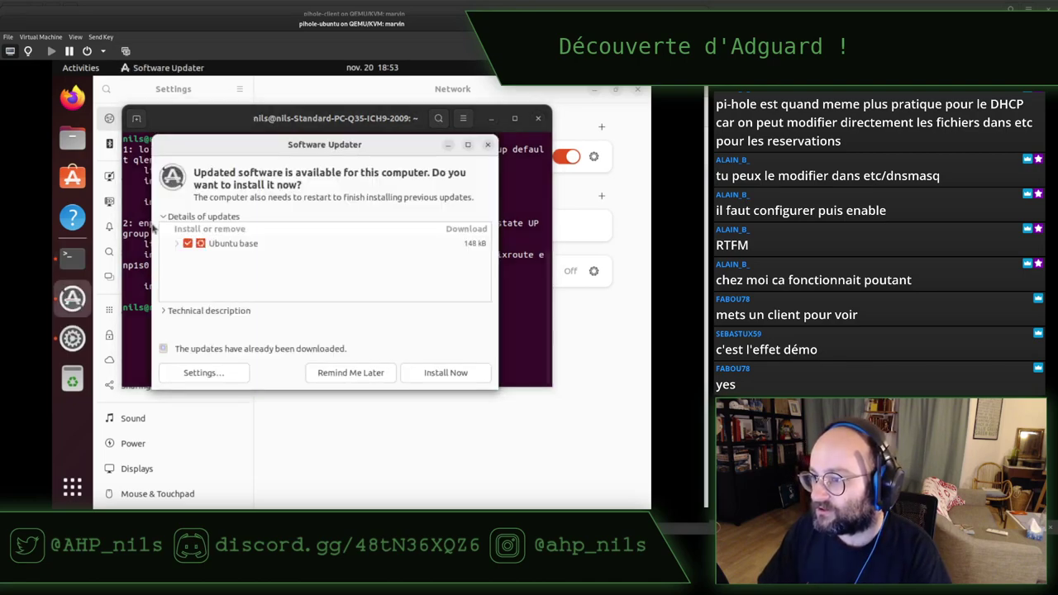
{"action": "left_click", "coordinate": [343, 373]}
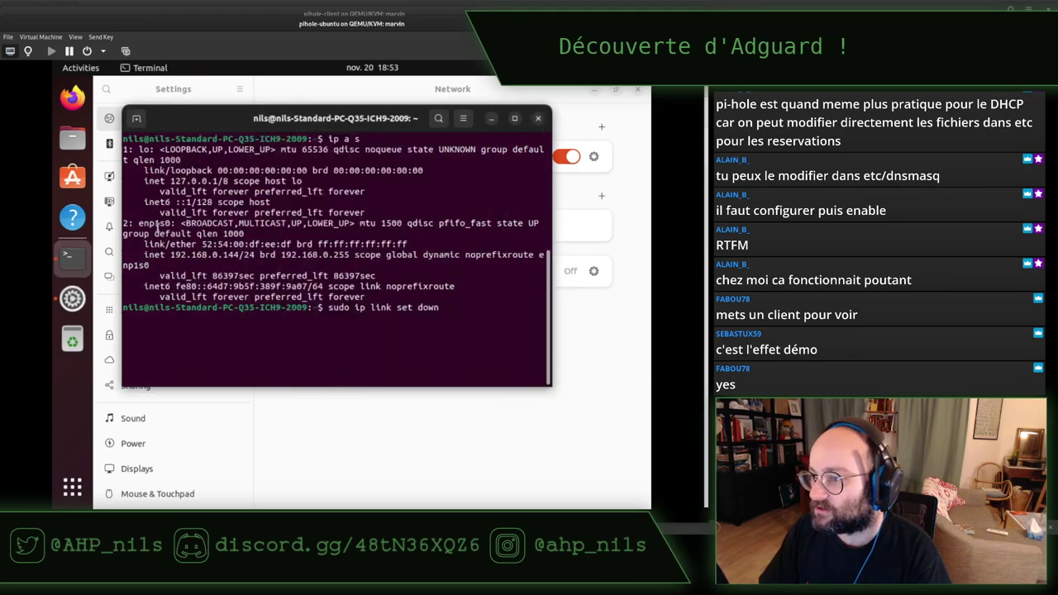
{"action": "double_click", "coordinate": [155, 223]}
{"action": "middle_click", "coordinate": [281, 227]}
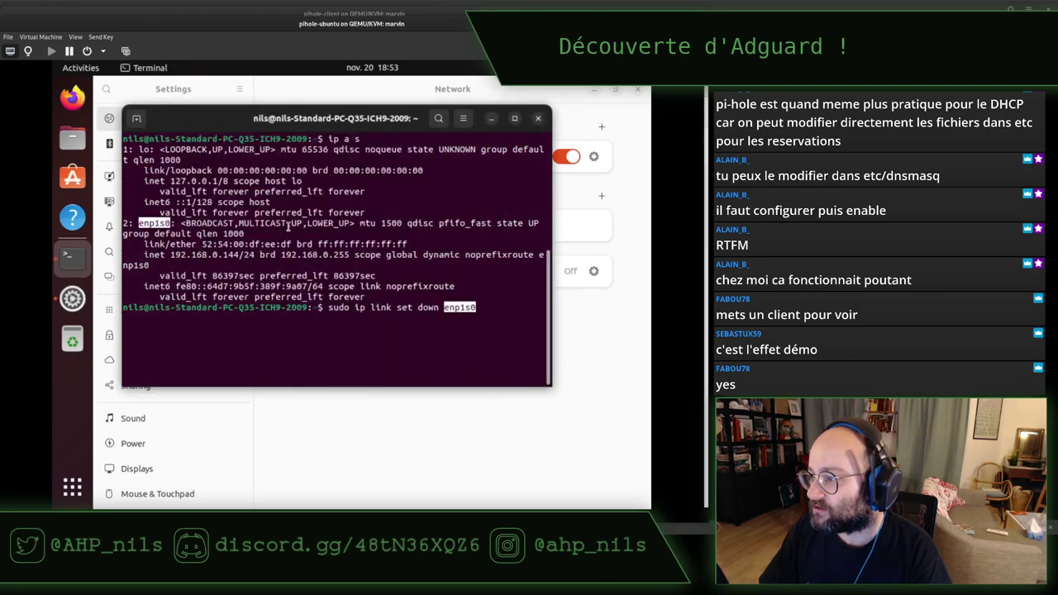
{"action": "key", "text": "Return"}
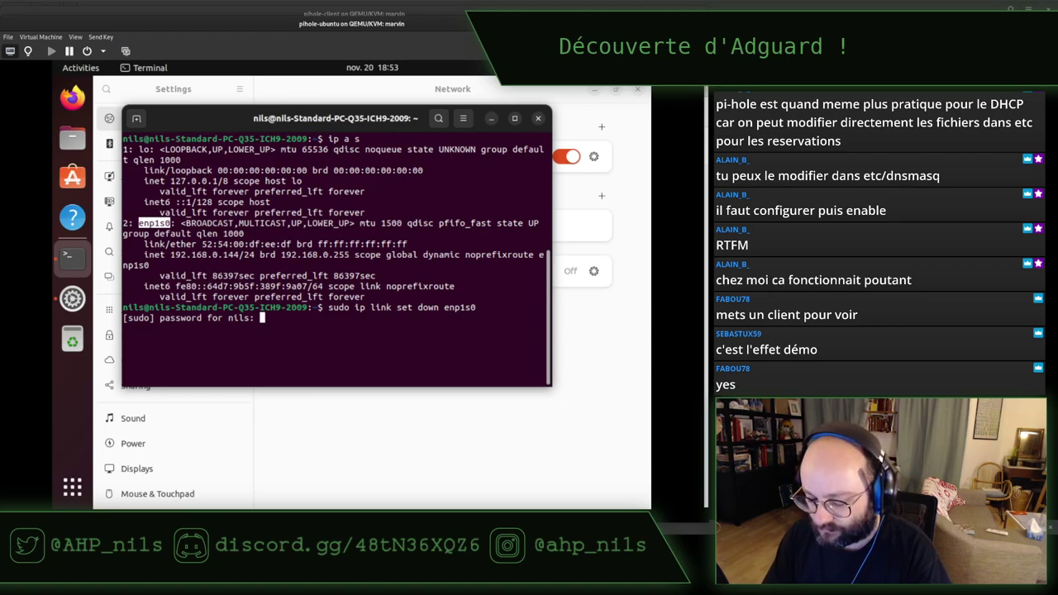
{"action": "key", "text": "Return"}
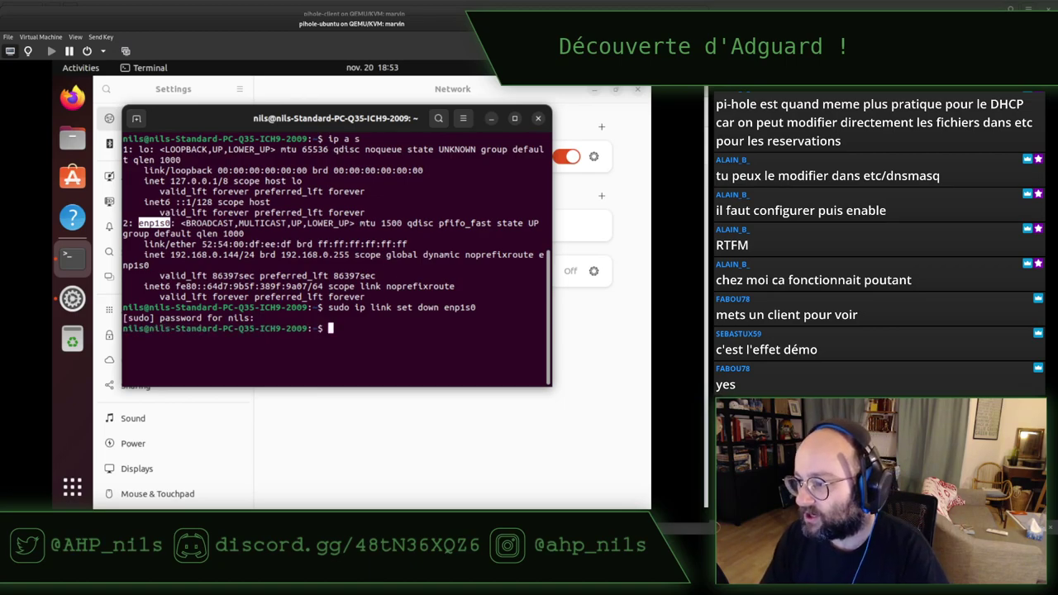
{"action": "type", "text": "ip a s"}
{"action": "key", "text": "Return"}
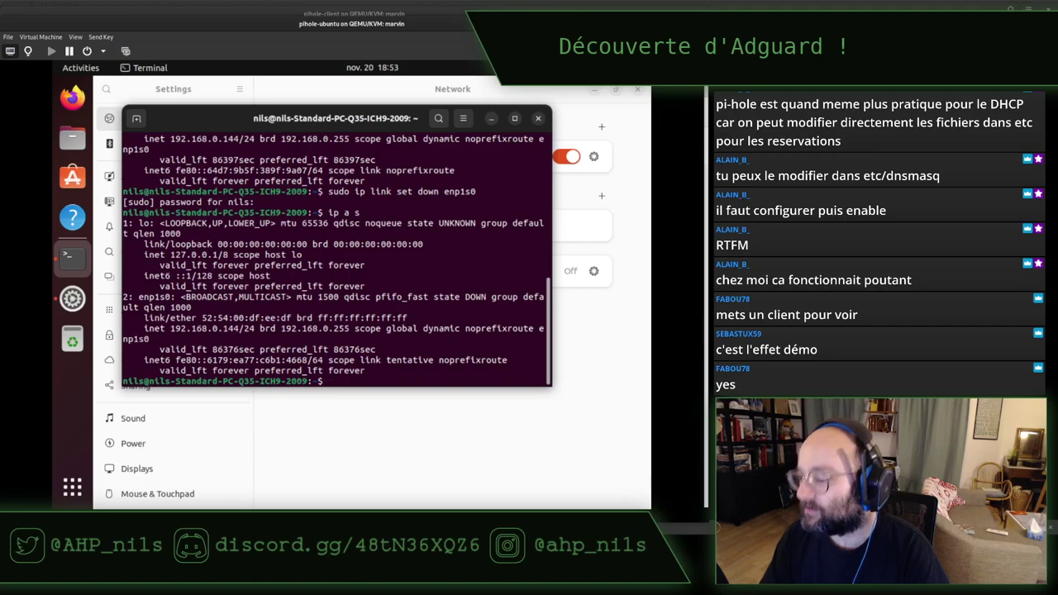
Step: Bring the interface back with sudo ip link set up enp1s0 and check its address with ip a s
{"action": "key", "text": "Up"}
{"action": "key", "text": "Up"}
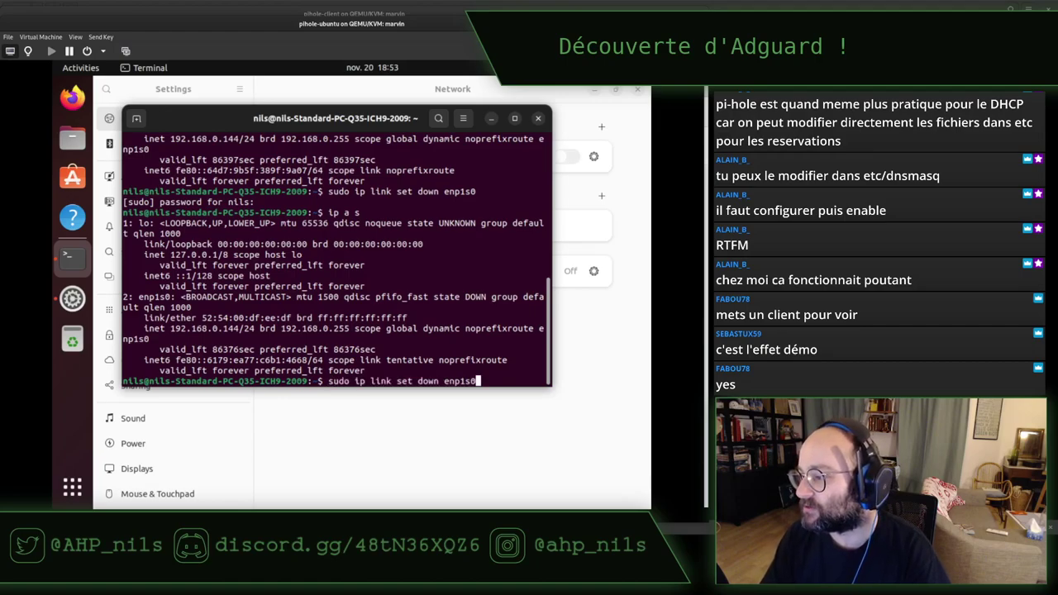
{"action": "key", "text": "BackSpace"}
{"action": "key", "text": "BackSpace"}
{"action": "key", "text": "BackSpace"}
{"action": "key", "text": "BackSpace"}
{"action": "key", "text": "BackSpace"}
{"action": "key", "text": "BackSpace"}
{"action": "key", "text": "BackSpace"}
{"action": "key", "text": "BackSpace"}
{"action": "key", "text": "BackSpace"}
{"action": "key", "text": "BackSpace"}
{"action": "key", "text": "BackSpace"}
{"action": "type", "text": "up"}
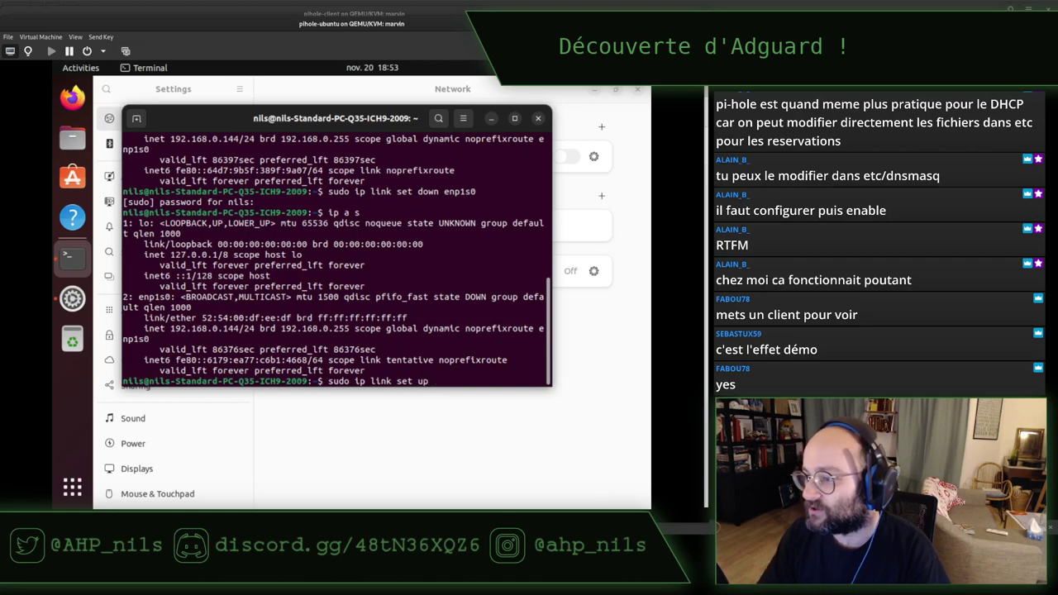
{"action": "type", "text": "enp1s0"}
{"action": "key", "text": "Return"}
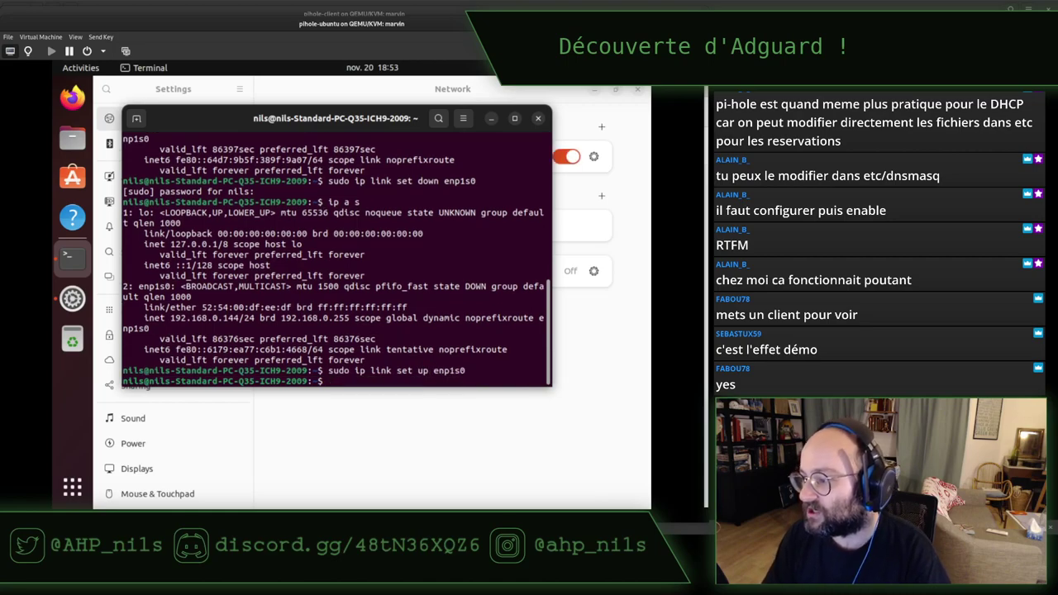
{"action": "type", "text": "ip a s"}
{"action": "key", "text": "Return"}
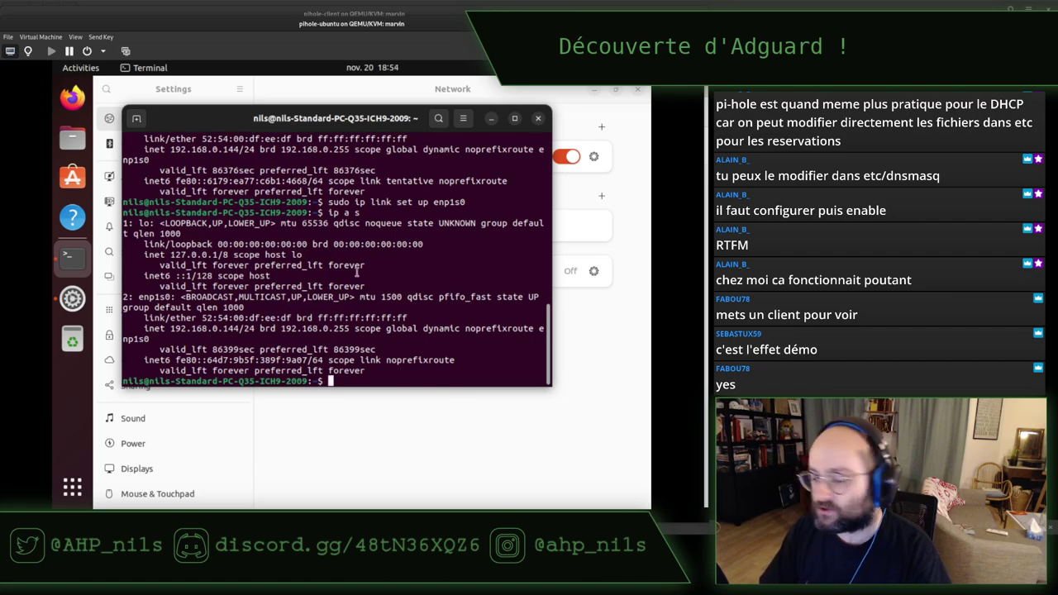
Step: Reboot the Ubuntu machine with sudo reboot and log back in with the account password
{"action": "type", "text": "sudo reboot"}
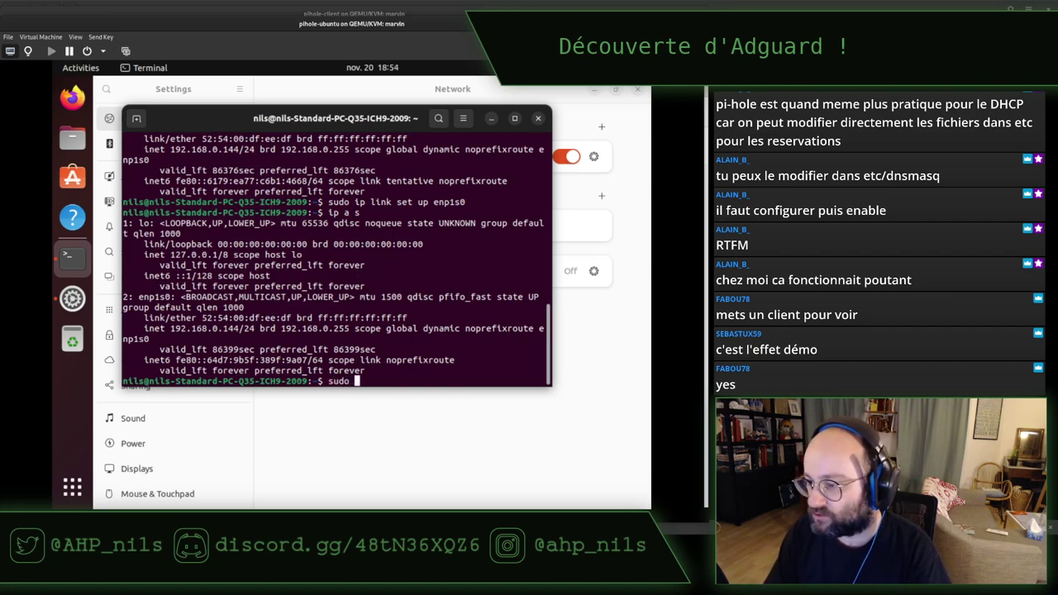
{"action": "key", "text": "Return"}
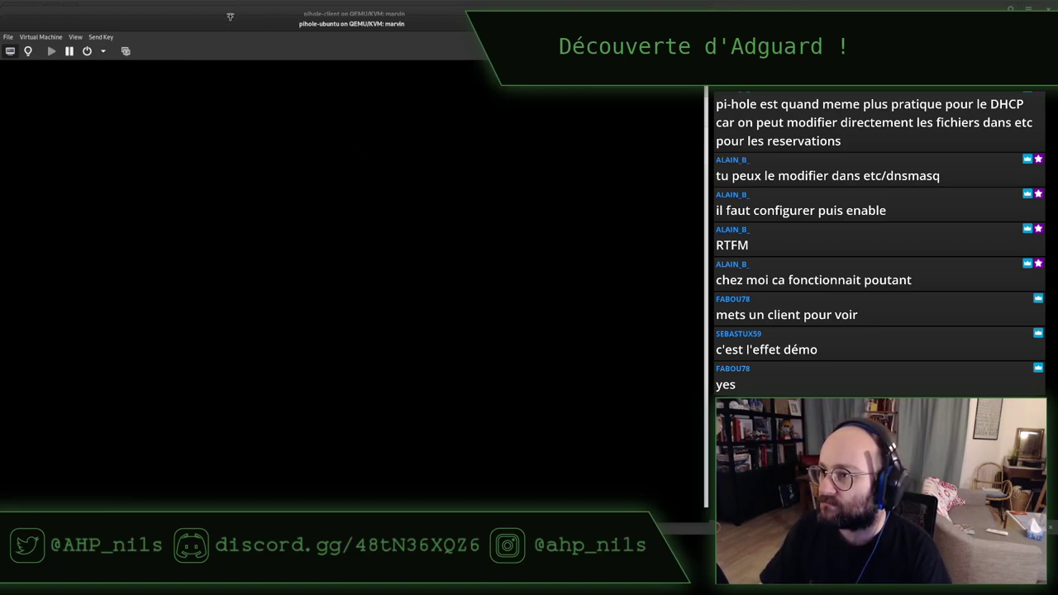
{"action": "key", "text": "super"}
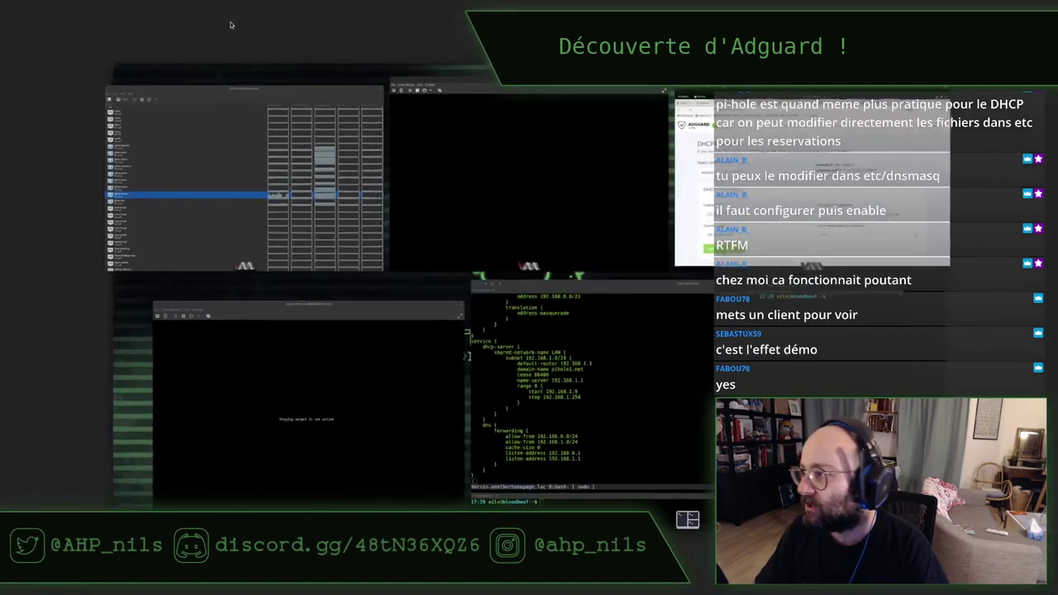
{"action": "left_click", "coordinate": [472, 132]}
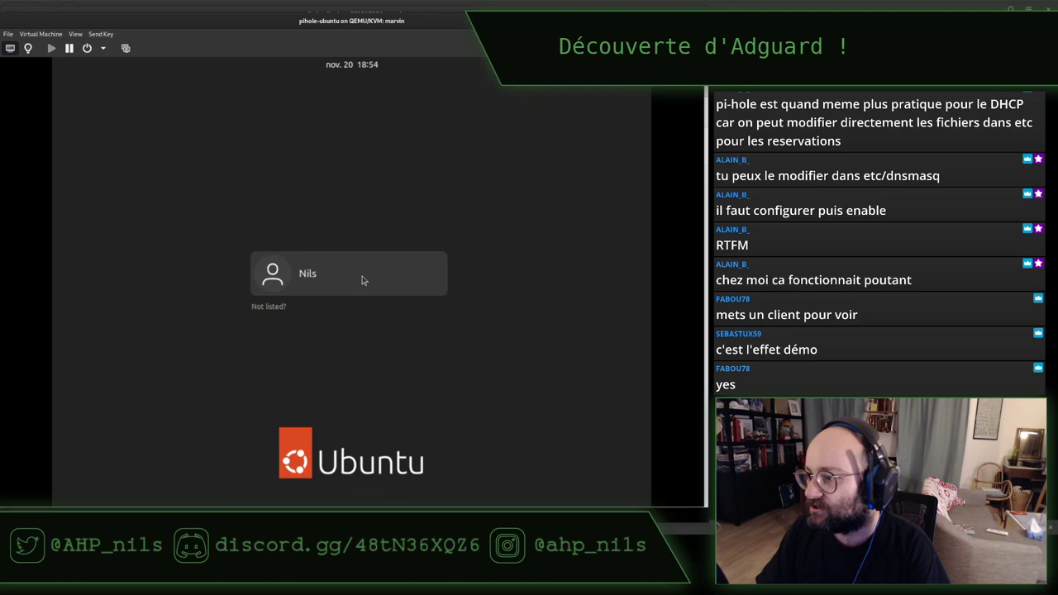
{"action": "left_click", "coordinate": [361, 281]}
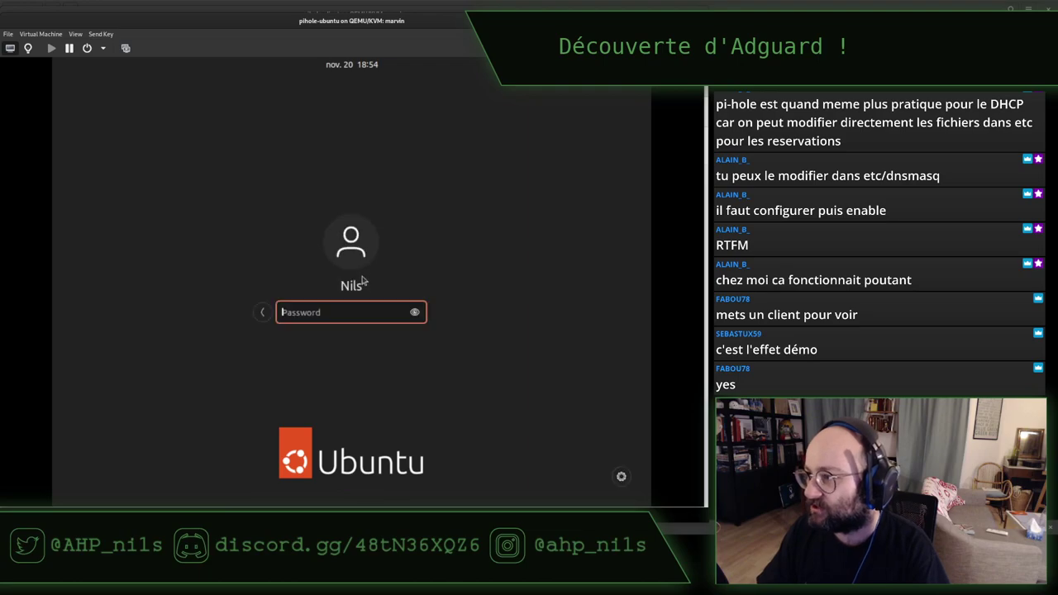
{"action": "type", "text": "********"}
{"action": "key", "text": "Return"}
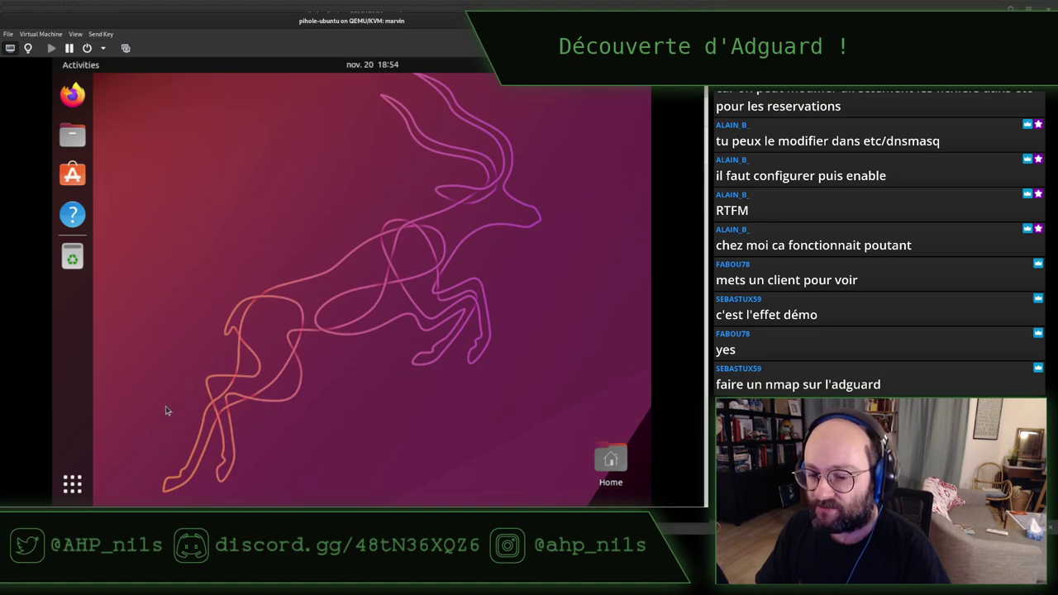
Step: Open a terminal in the restarted Ubuntu machine and inspect the enp1s0 IPv4 address with ip a s
{"action": "left_click", "coordinate": [73, 484]}
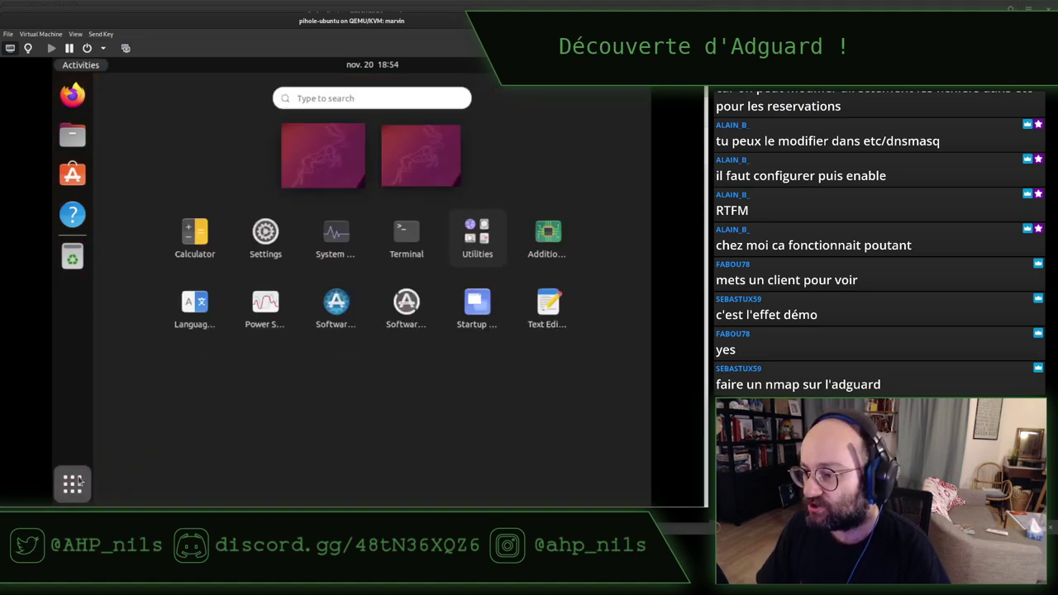
{"action": "left_click", "coordinate": [408, 238]}
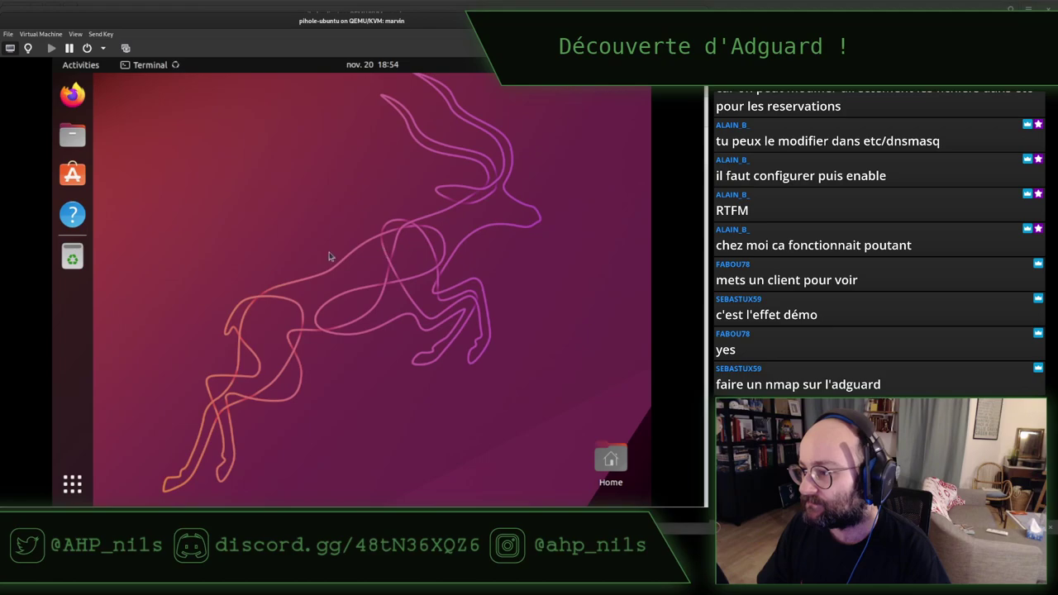
{"action": "type", "text": "ip a s"}
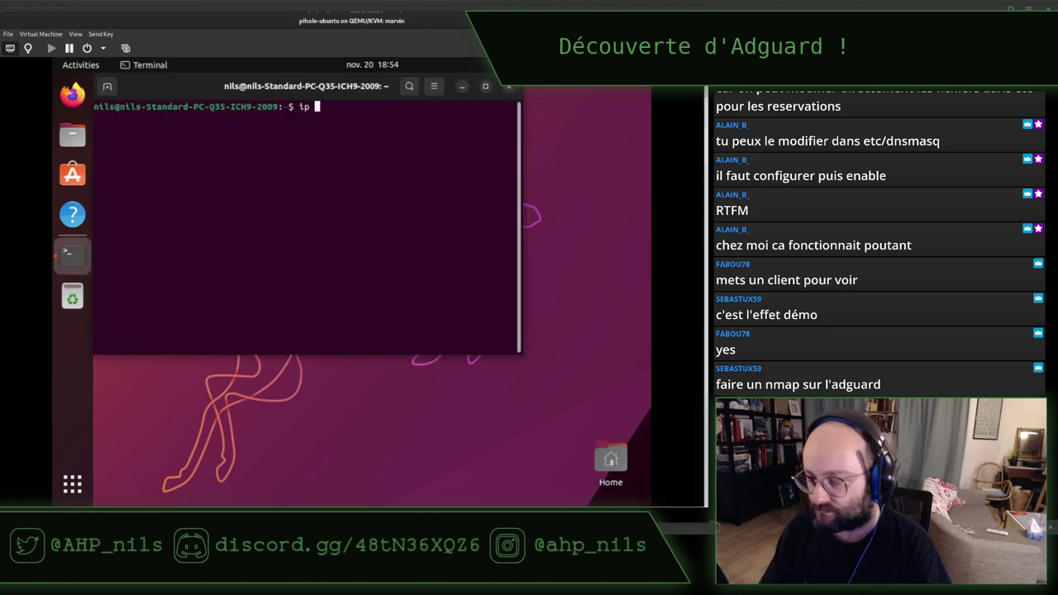
{"action": "key", "text": "Return"}
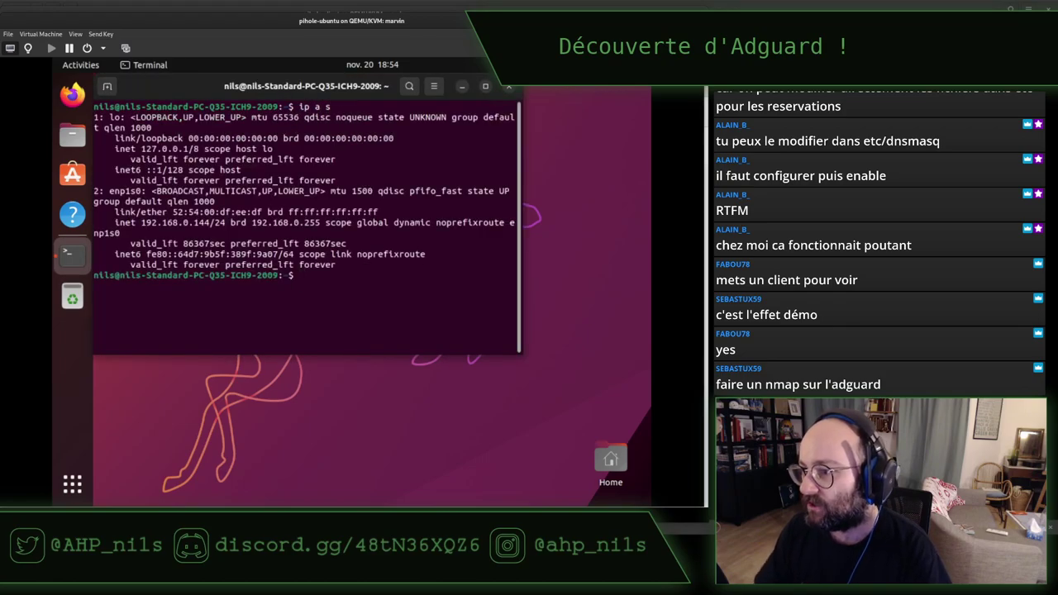
{"action": "triple_click", "coordinate": [183, 225]}
{"action": "left_click", "coordinate": [187, 226]}
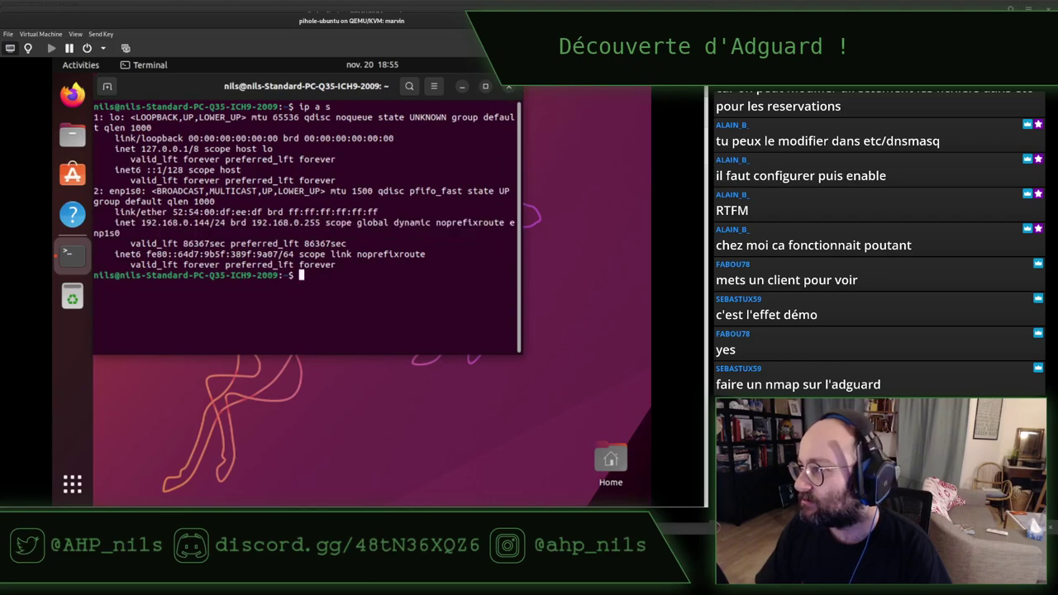
Step: Check the wired connection's DNS server and its Identity, IPv4, IPv6 and Security settings, cancel without changes, and minimize Settings
{"action": "left_click", "coordinate": [612, 66]}
{"action": "left_click", "coordinate": [522, 157]}
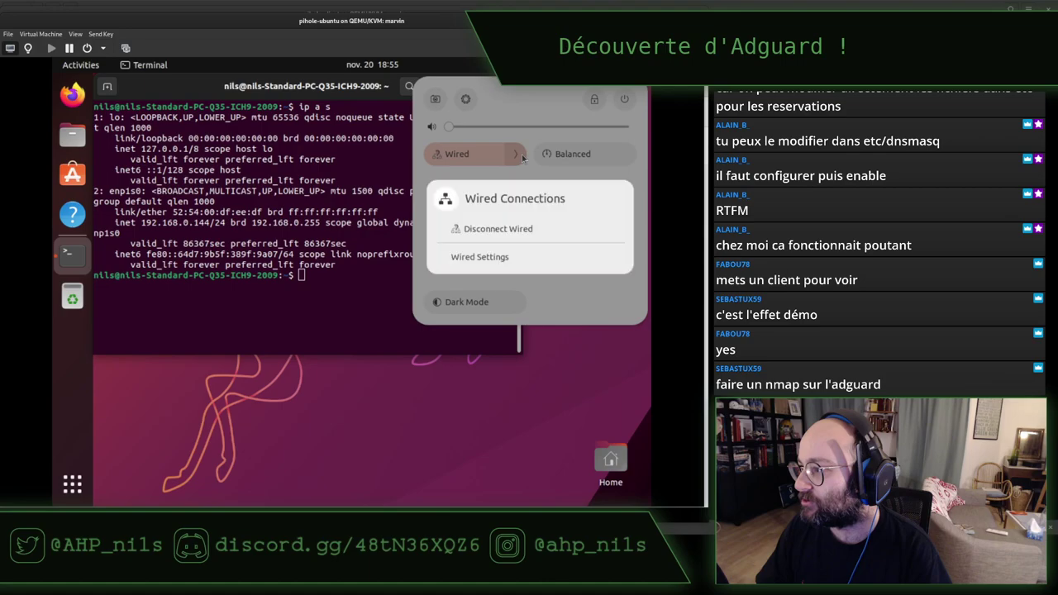
{"action": "left_click", "coordinate": [505, 257]}
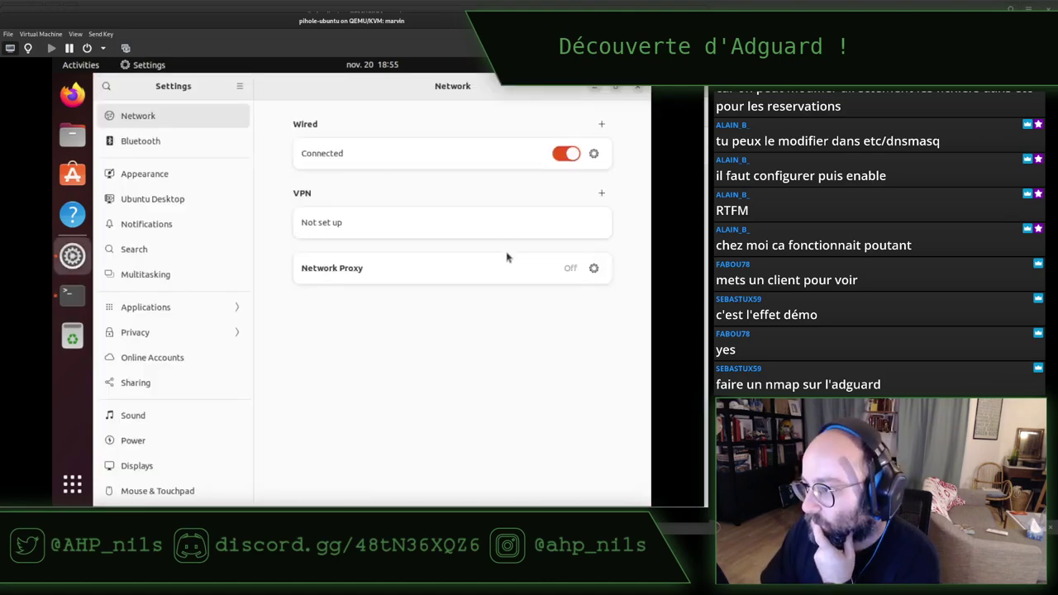
{"action": "left_click", "coordinate": [594, 154]}
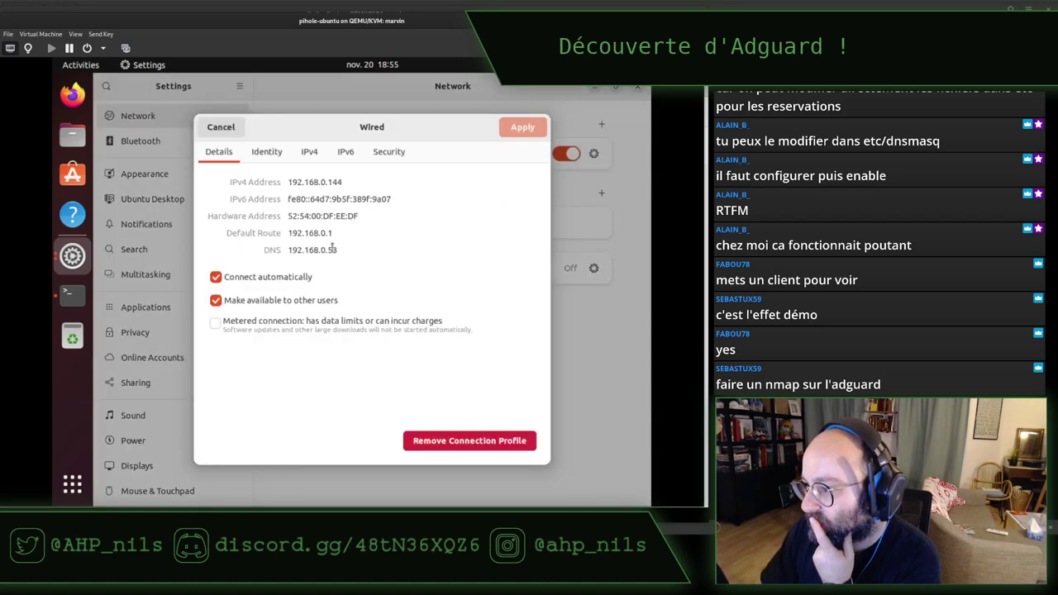
{"action": "triple_click", "coordinate": [333, 249]}
{"action": "left_click", "coordinate": [334, 248]}
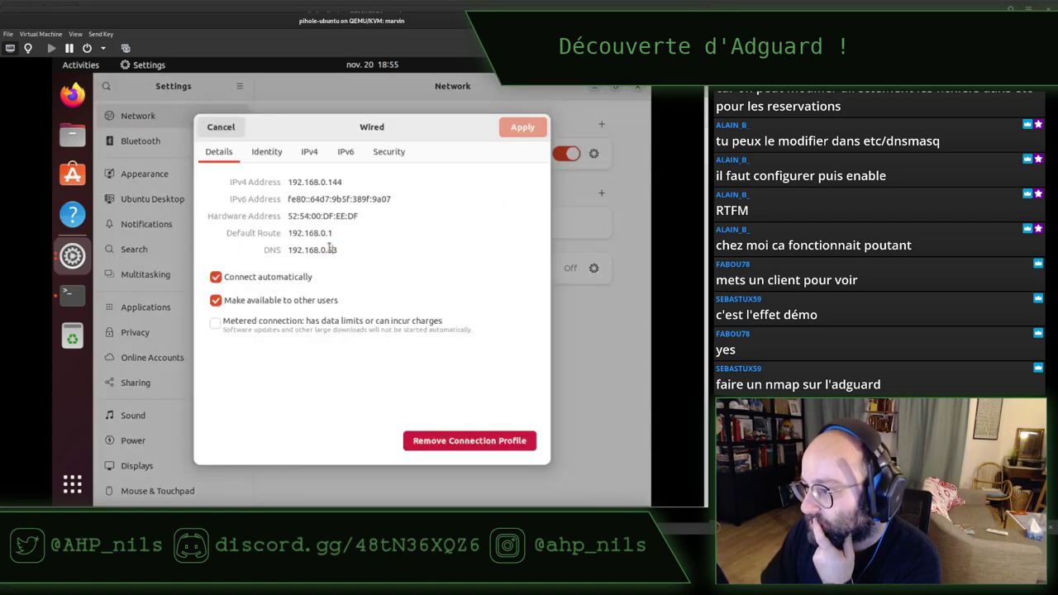
{"action": "left_click", "coordinate": [266, 153]}
{"action": "left_click", "coordinate": [315, 151]}
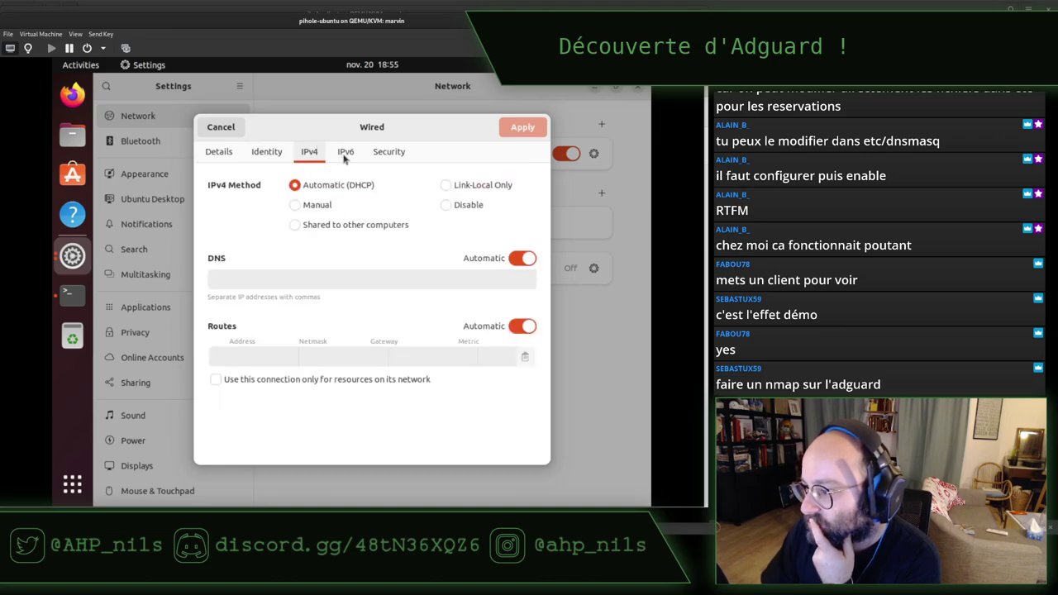
{"action": "left_click", "coordinate": [347, 154]}
{"action": "left_click", "coordinate": [389, 152]}
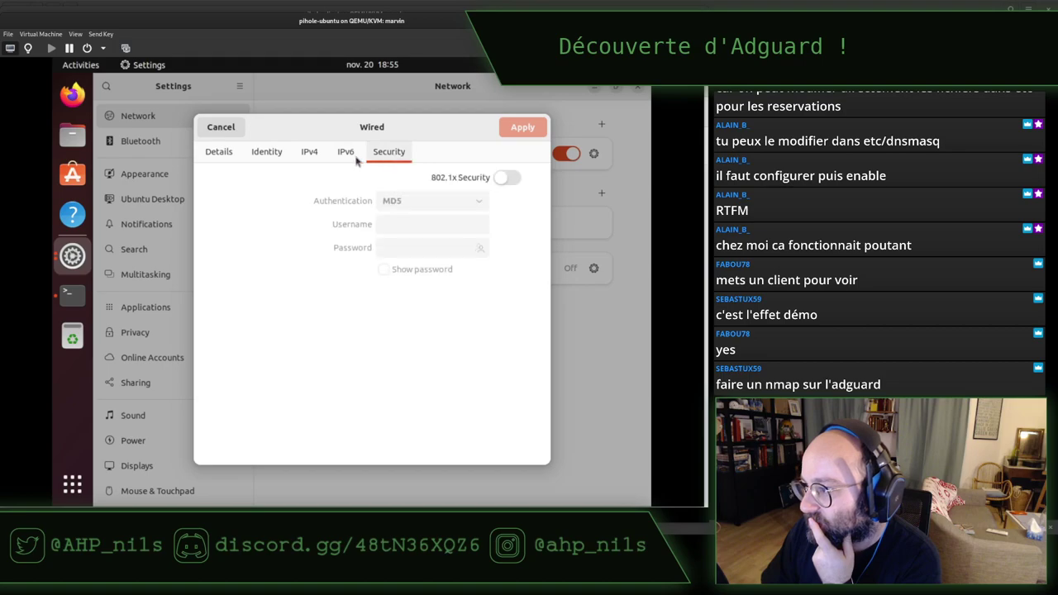
{"action": "left_click", "coordinate": [220, 152]}
{"action": "left_click", "coordinate": [223, 127]}
{"action": "left_click", "coordinate": [595, 87]}
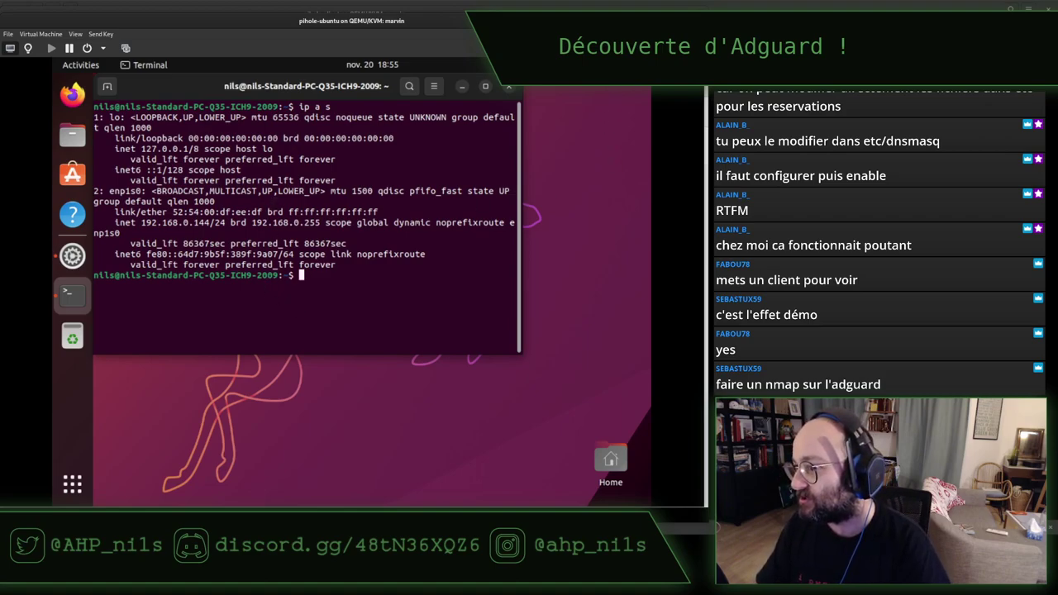
Step: Check the DNS server in the Ubuntu wired connection's details and close them without changes
{"action": "key", "text": "super+s"}
{"action": "left_click", "coordinate": [515, 156]}
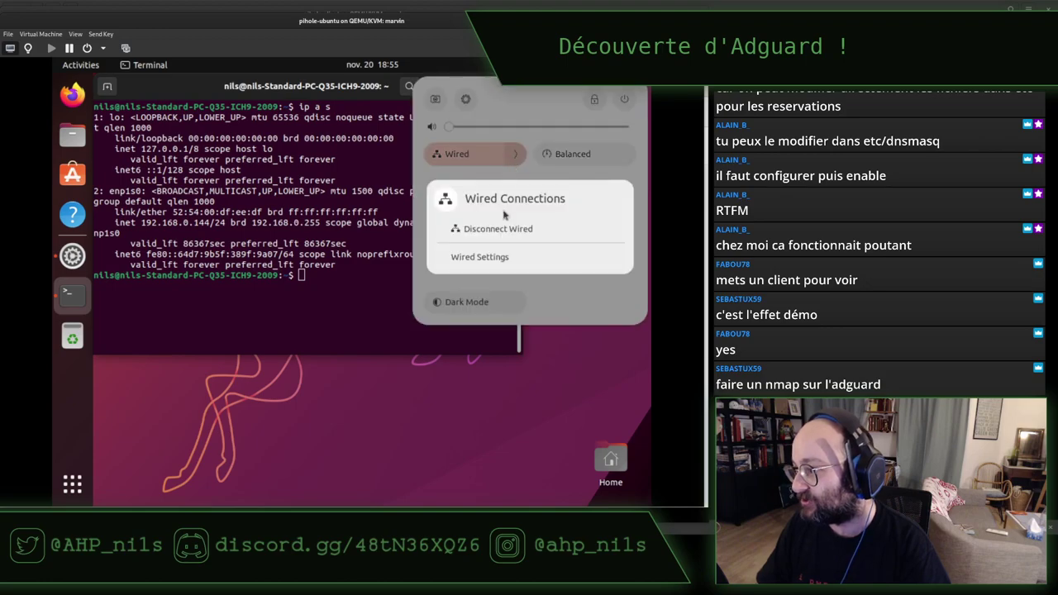
{"action": "left_click", "coordinate": [493, 263]}
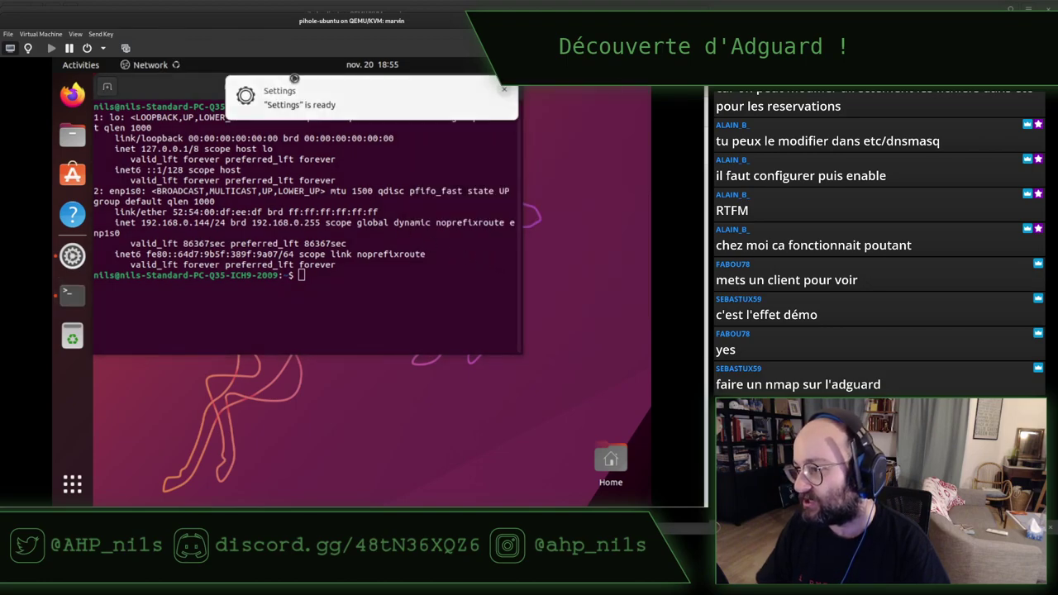
{"action": "left_click", "coordinate": [297, 108]}
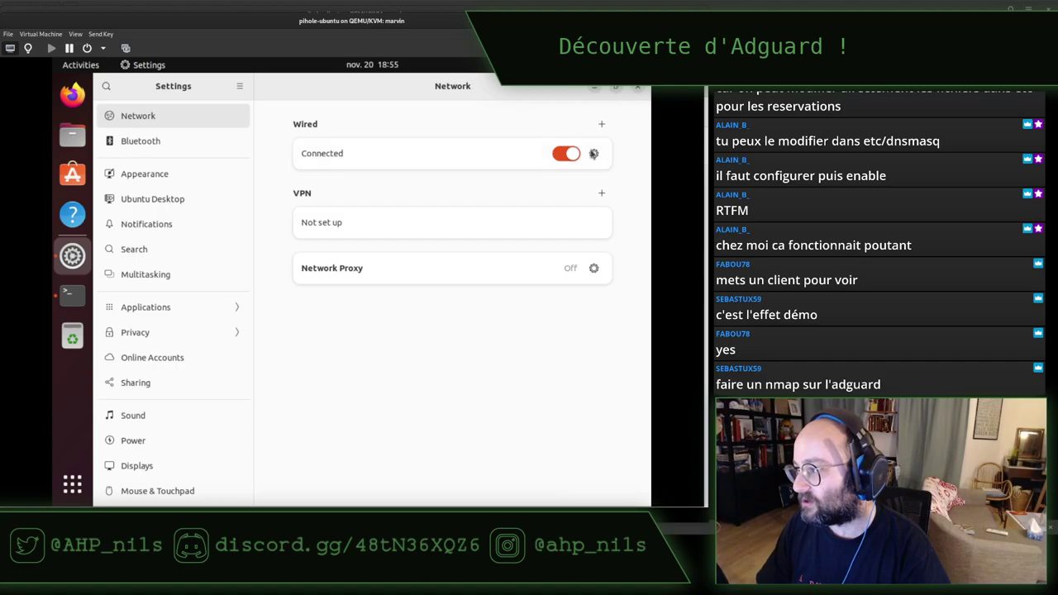
{"action": "left_click", "coordinate": [594, 153]}
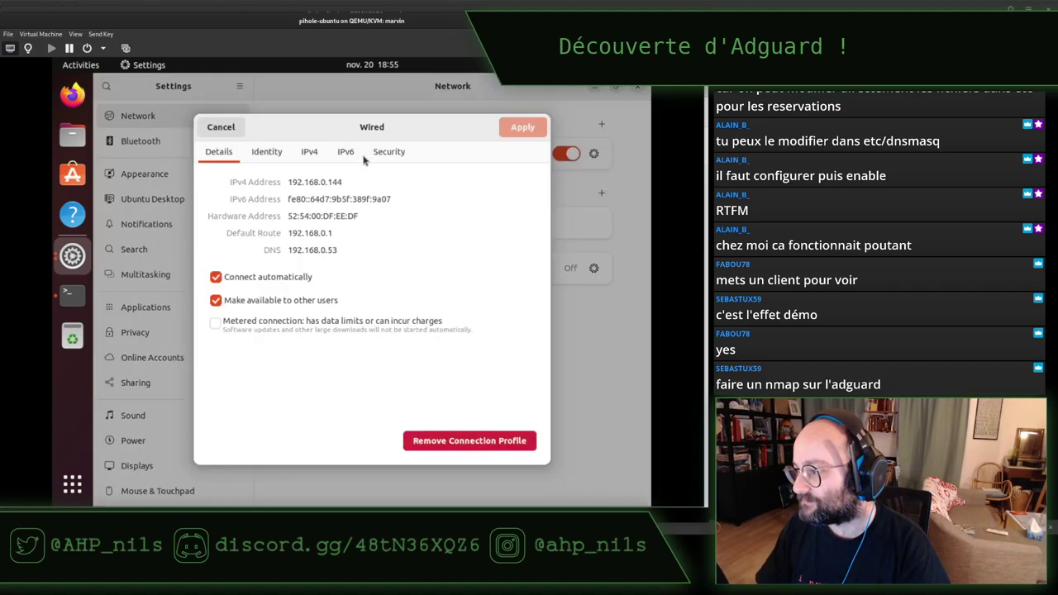
{"action": "double_click", "coordinate": [331, 250]}
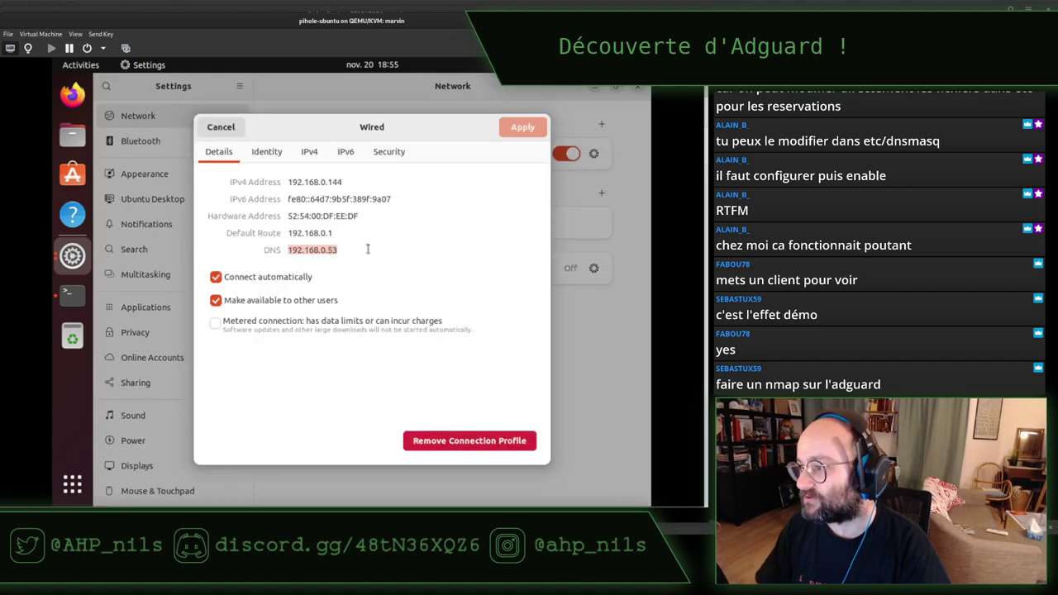
{"action": "left_click", "coordinate": [368, 249]}
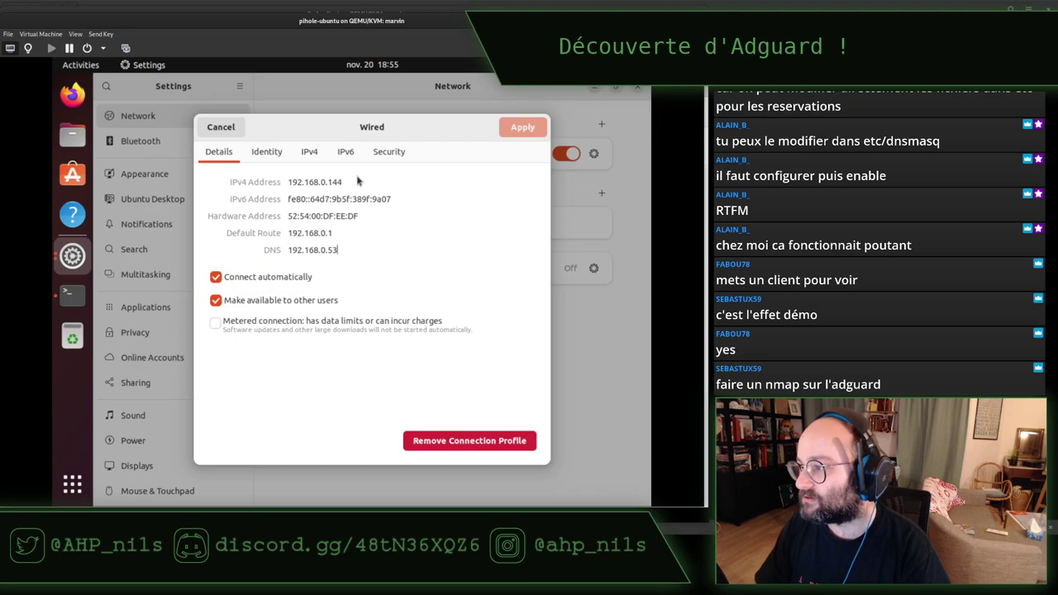
{"action": "left_click", "coordinate": [221, 126]}
Step: Switch to Pi-hole's DHCP settings in the client machine's browser and save them with the DHCP server disabled
{"action": "key", "text": "alt+Tab"}
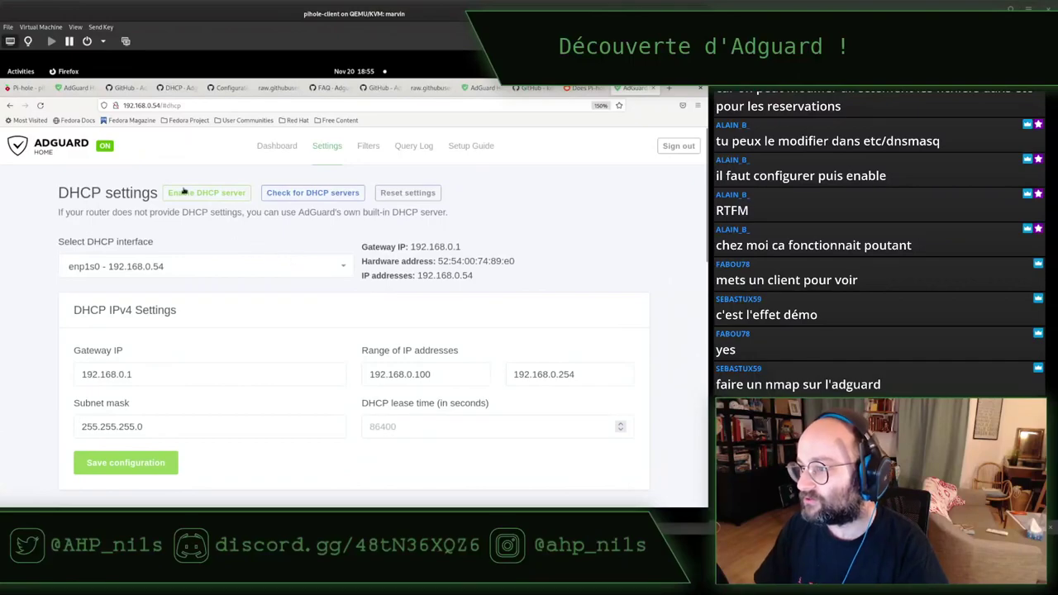
{"action": "key", "text": "ctrl+Tab"}
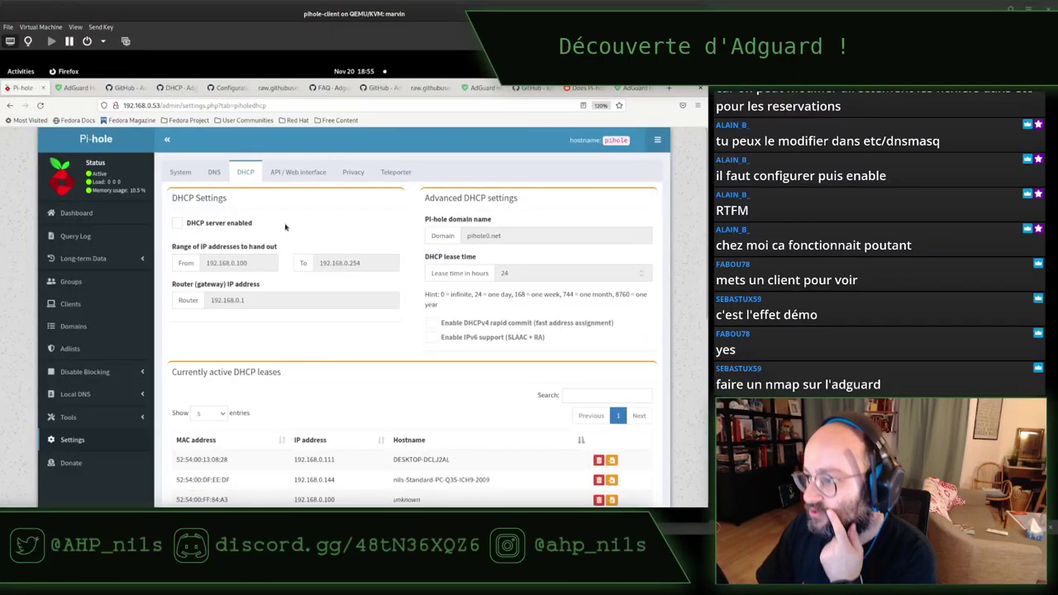
{"action": "scroll", "coordinate": [292, 226], "scroll_direction": "down", "scroll_amount": 5}
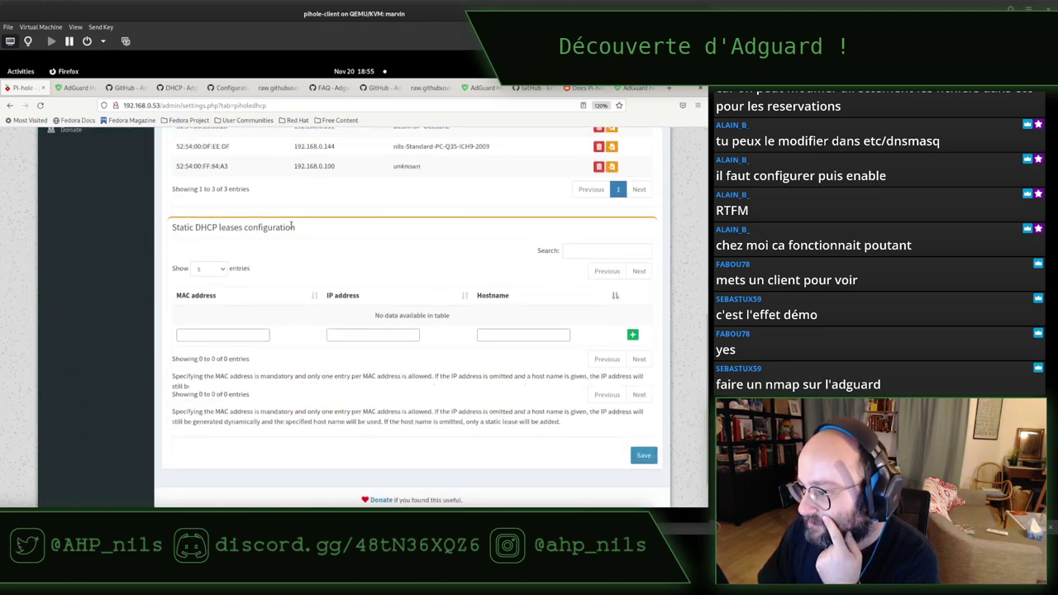
{"action": "scroll", "coordinate": [294, 225], "scroll_direction": "up", "scroll_amount": 6}
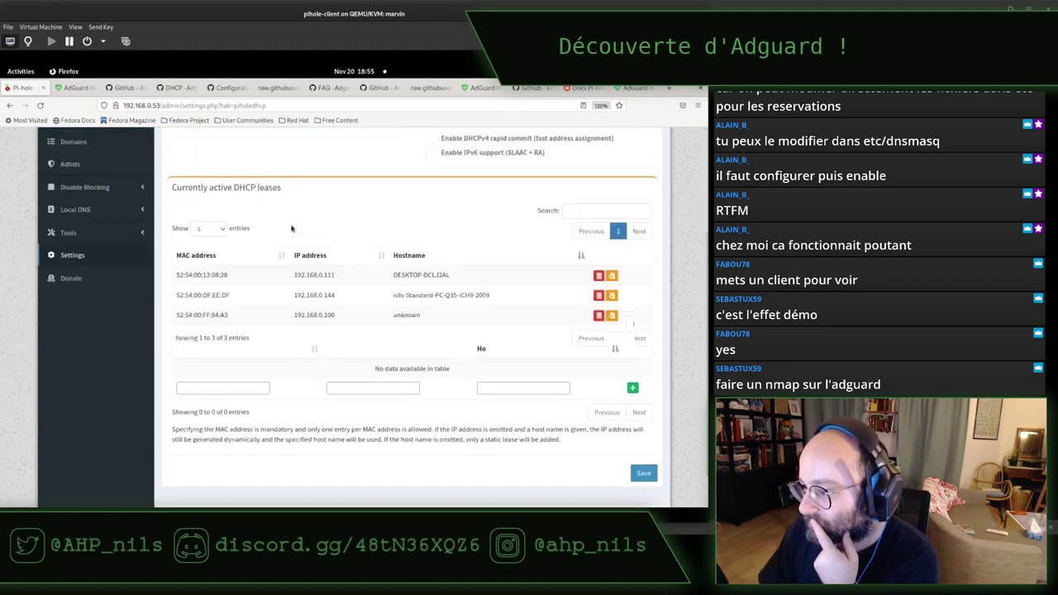
{"action": "scroll", "coordinate": [300, 229], "scroll_direction": "down", "scroll_amount": 3}
{"action": "scroll", "coordinate": [300, 228], "scroll_direction": "down", "scroll_amount": 3}
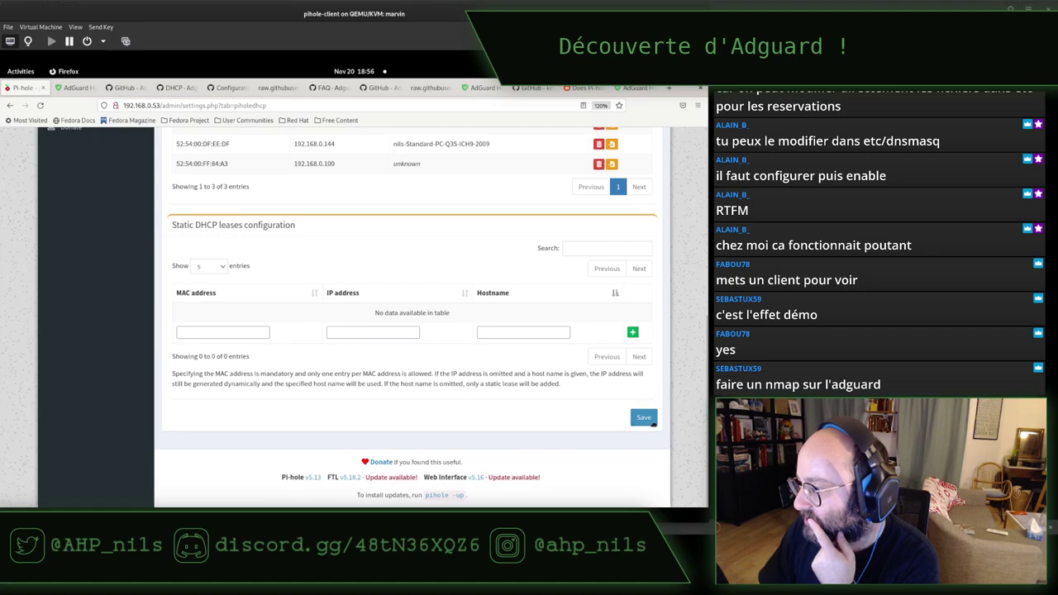
{"action": "left_click", "coordinate": [645, 418]}
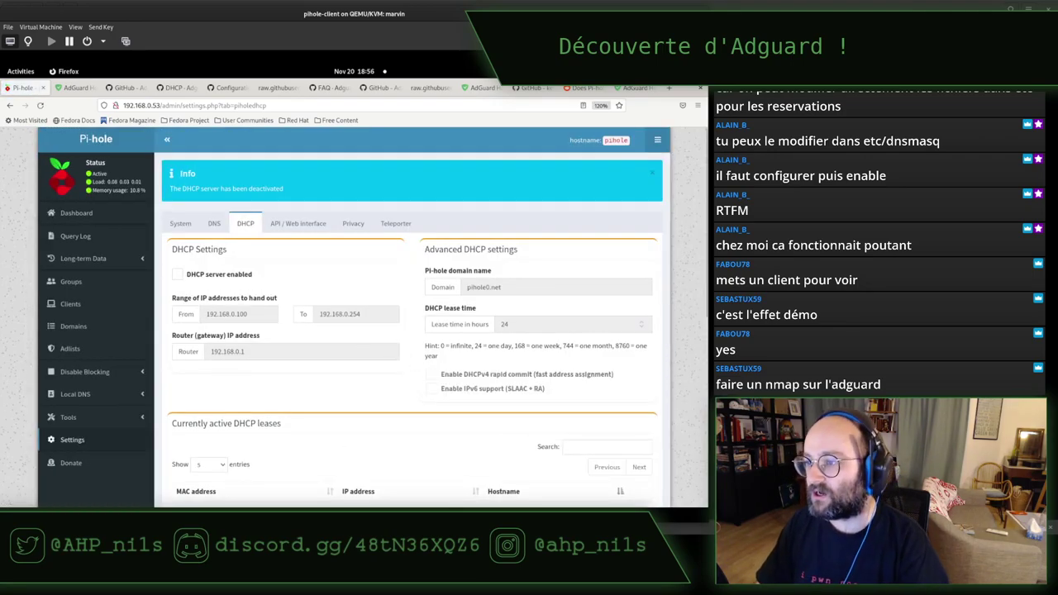
Step: Switch back to the Ubuntu machine and turn its wired connection off and on again to request a new lease
{"action": "key", "text": "super"}
{"action": "left_click", "coordinate": [588, 151]}
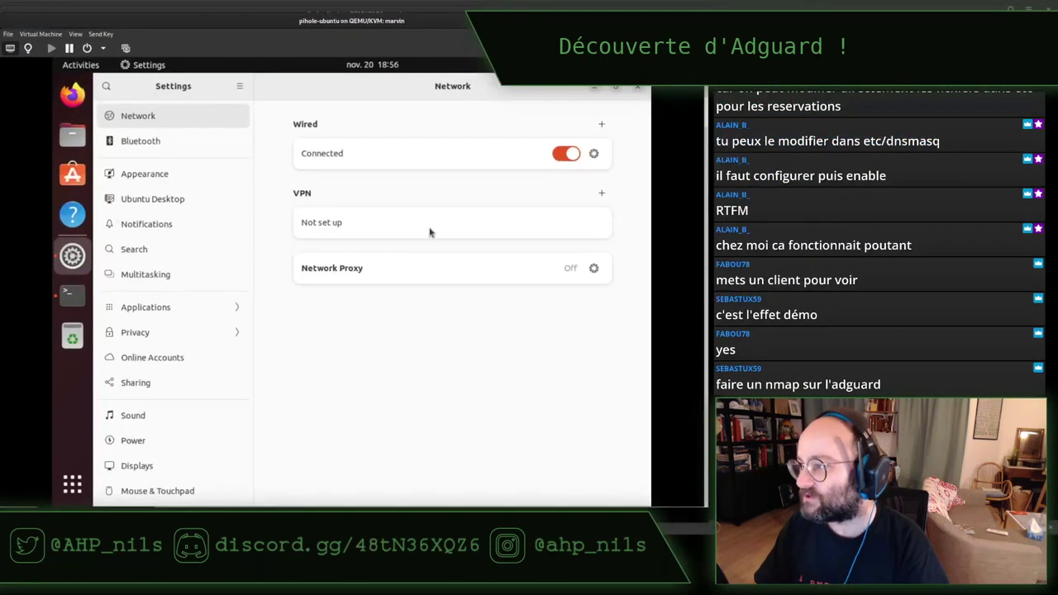
{"action": "left_click", "coordinate": [575, 155]}
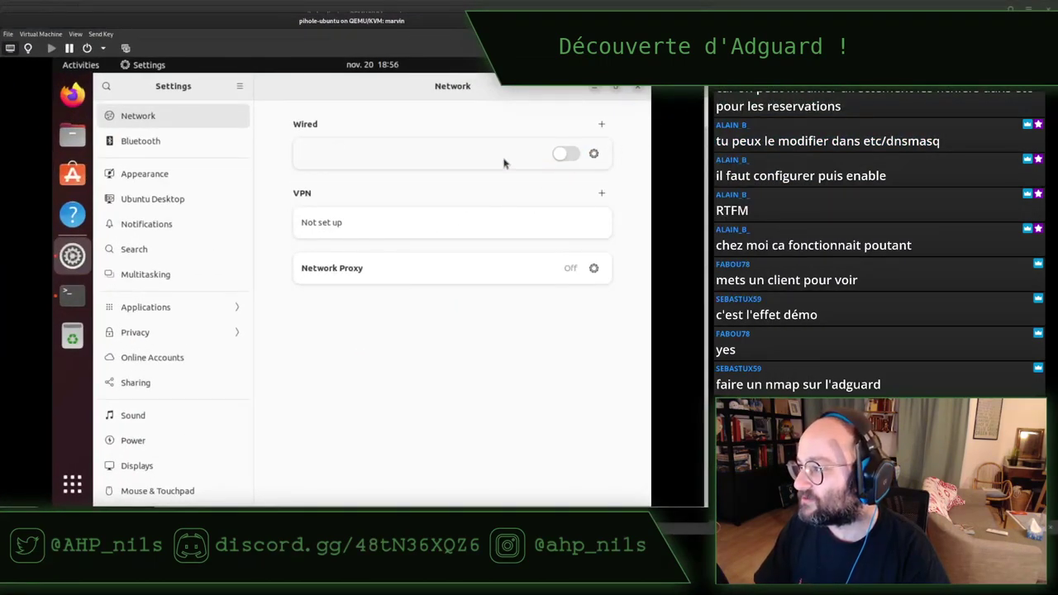
{"action": "left_click", "coordinate": [575, 155]}
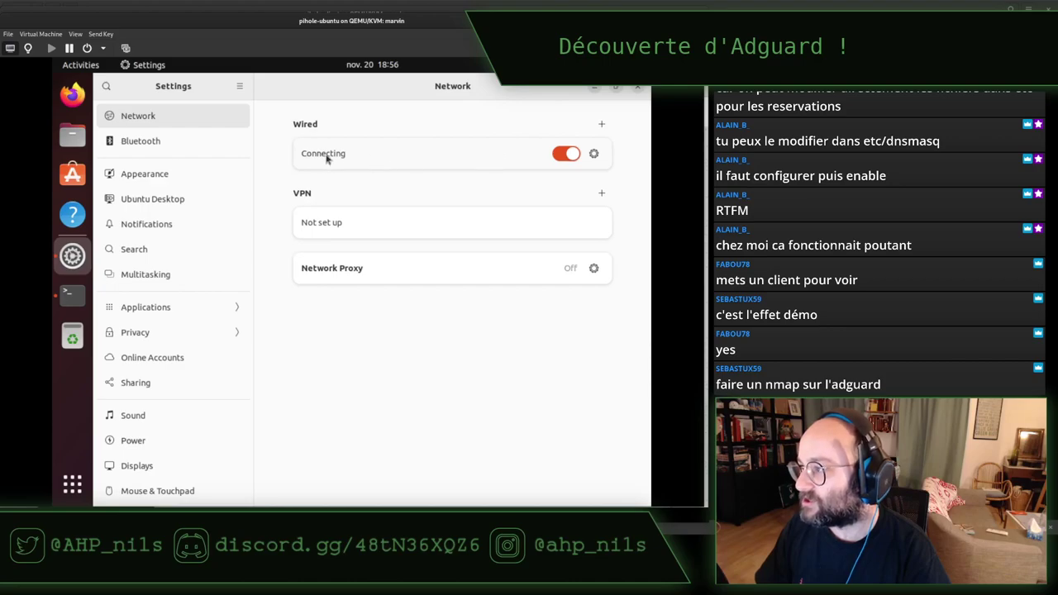
Step: Run ip a s again in a cleared Ubuntu terminal, inspect the enp1s0 entry, and return to the Network settings
{"action": "left_click", "coordinate": [72, 294]}
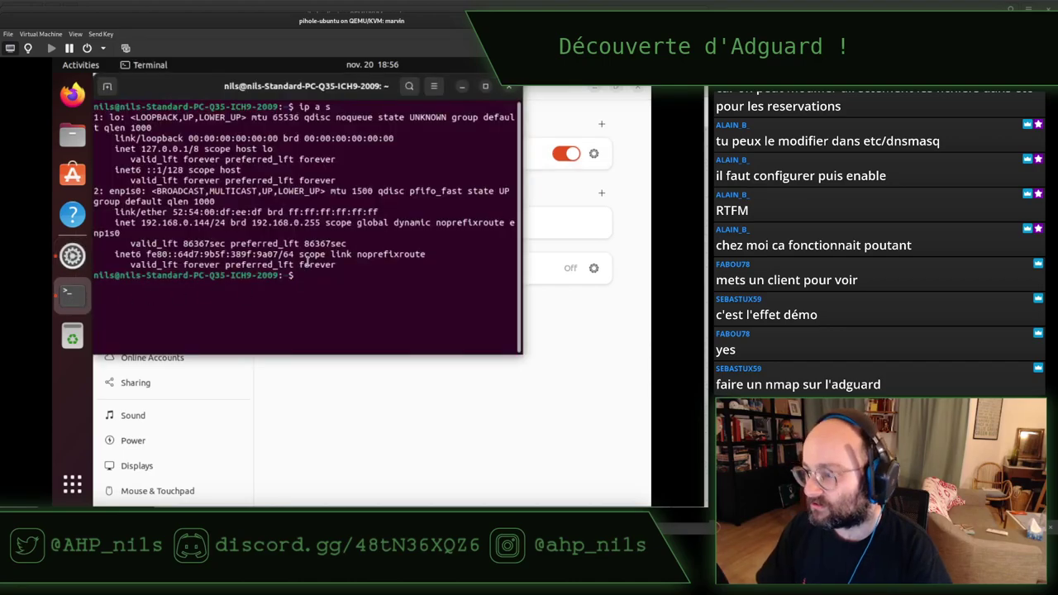
{"action": "key", "text": "ctrl+l"}
{"action": "key", "text": "Up"}
{"action": "key", "text": "Return"}
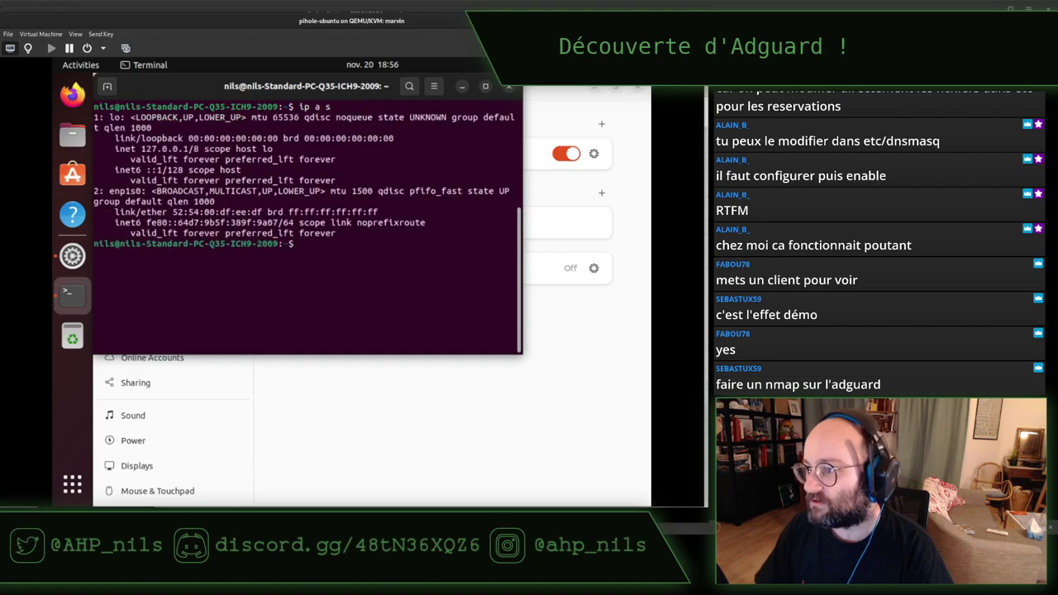
{"action": "left_click_drag", "start_coordinate": [121, 190], "coordinate": [365, 233]}
{"action": "left_click", "coordinate": [365, 233]}
{"action": "left_click", "coordinate": [521, 437]}
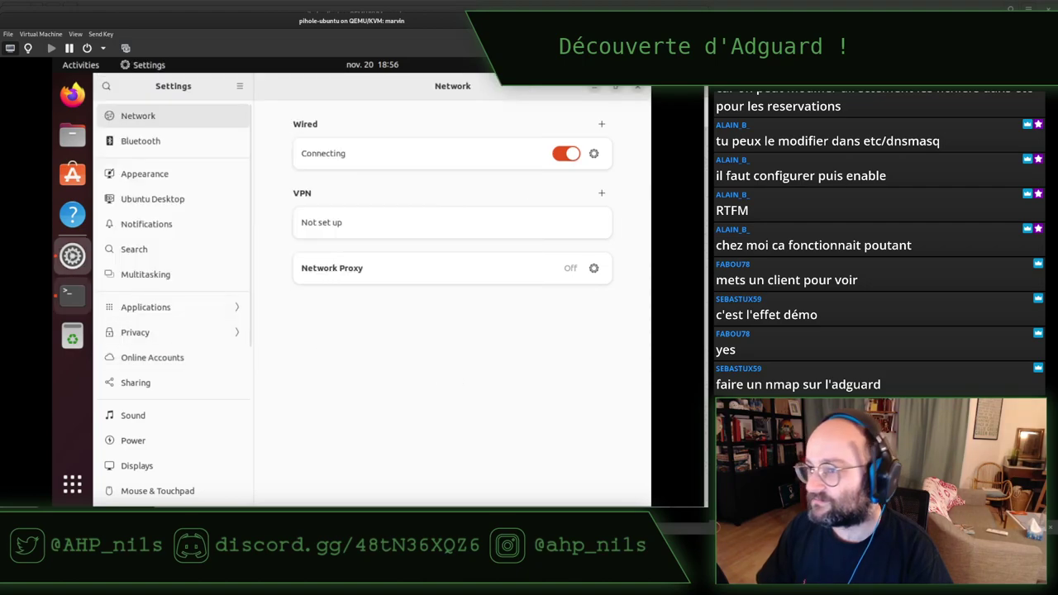
Step: Switch to AdGuard Home's DHCP settings in the client's browser, check for other DHCP servers, and dismiss the notification
{"action": "key", "text": "super"}
{"action": "left_click", "coordinate": [479, 88]}
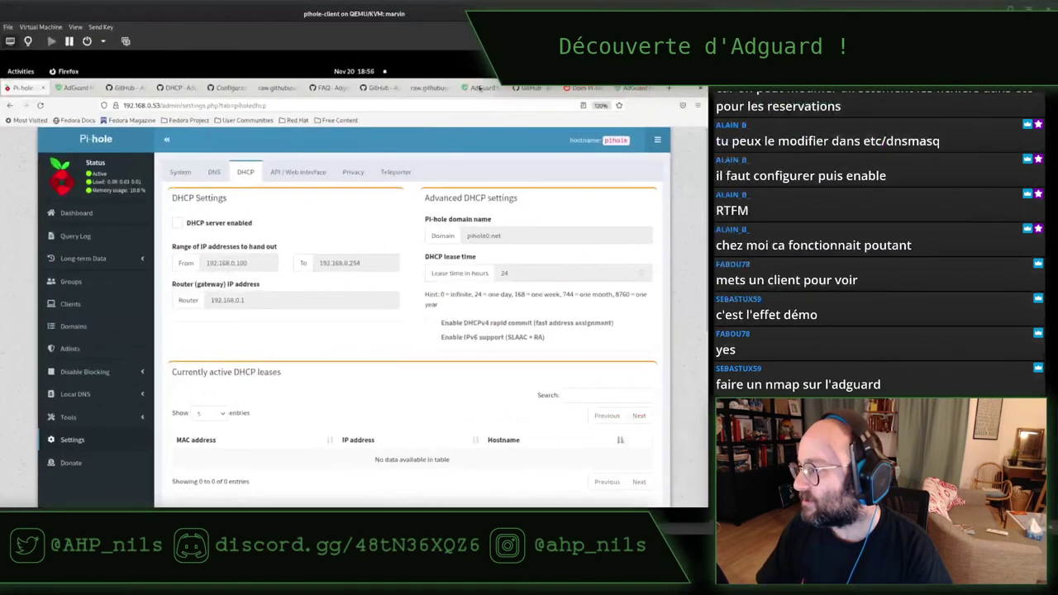
{"action": "left_click", "coordinate": [635, 88]}
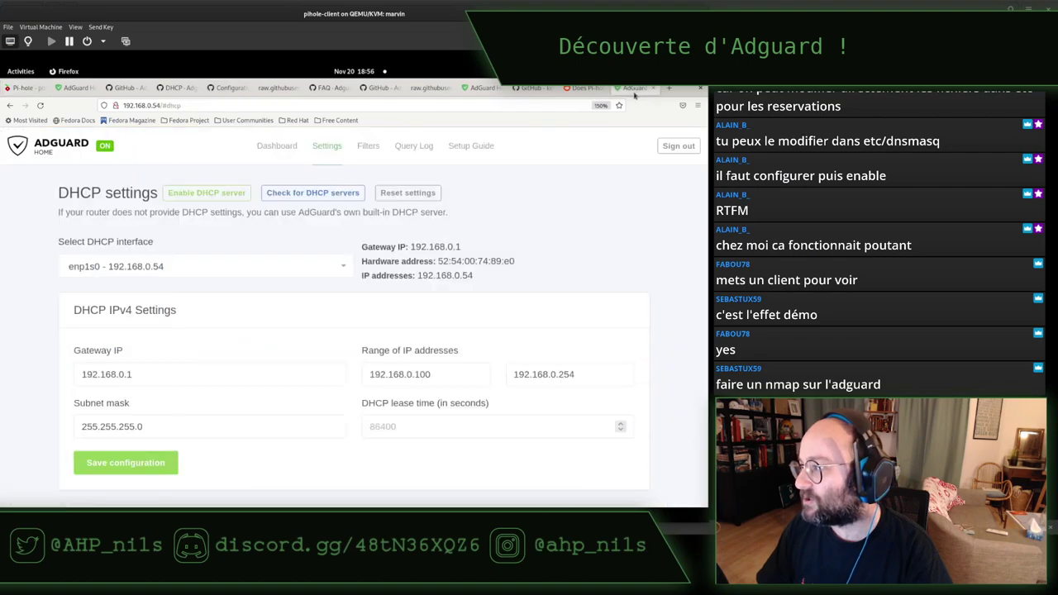
{"action": "left_click", "coordinate": [313, 193]}
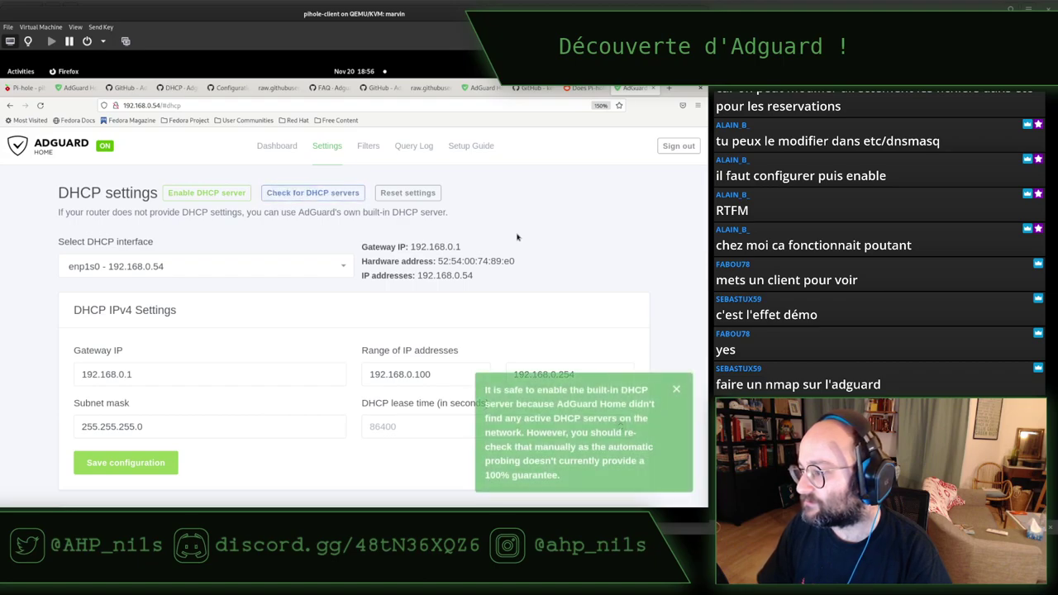
{"action": "left_click", "coordinate": [677, 390]}
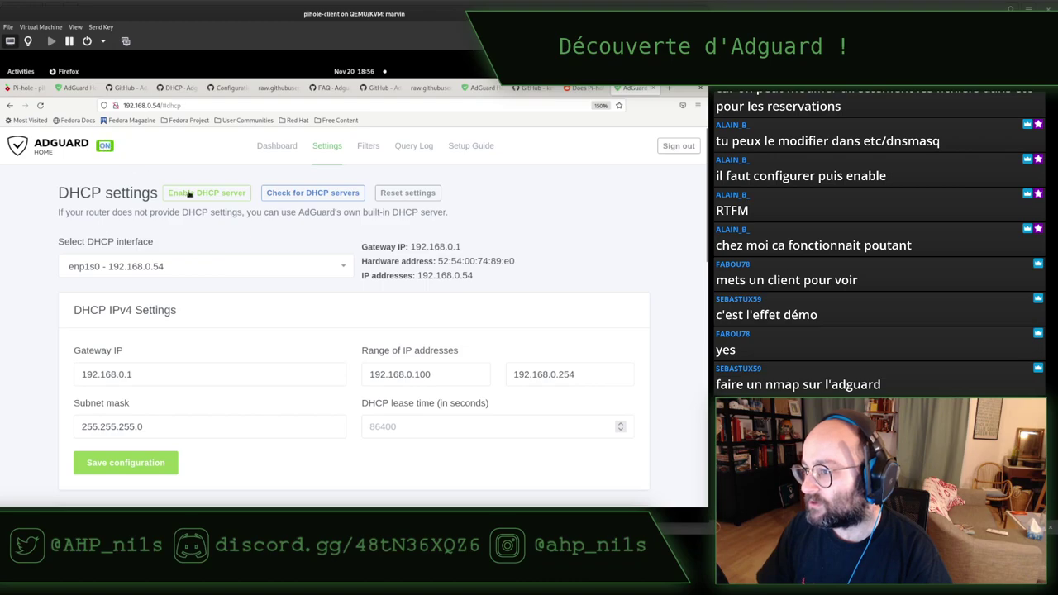
Step: Review the router's dhcp-server configuration in the host terminal and return to AdGuard Home's DHCP settings
{"action": "key", "text": "super"}
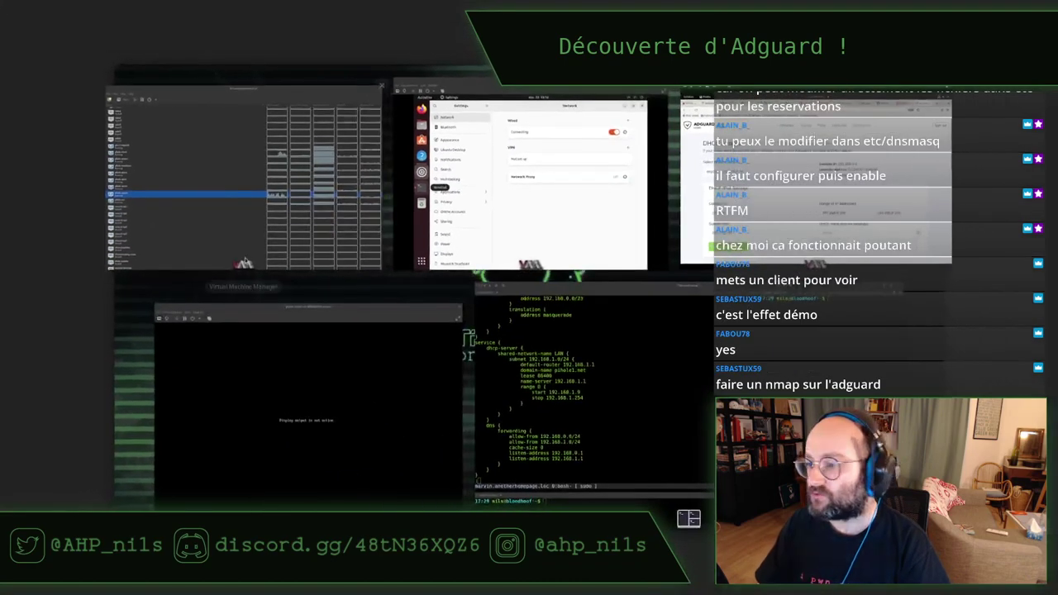
{"action": "left_click", "coordinate": [407, 300]}
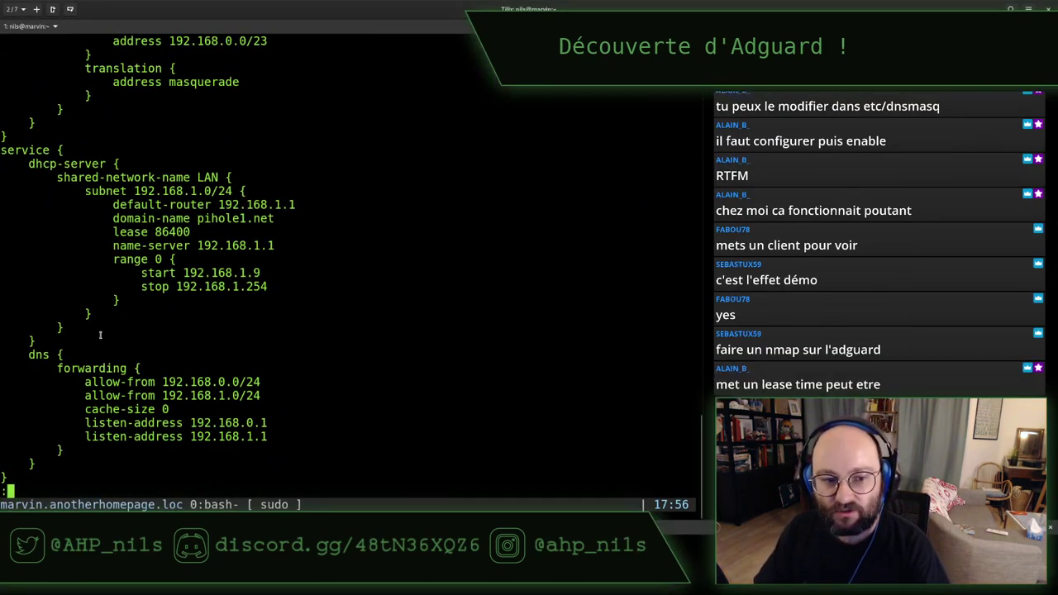
{"action": "key", "text": "super"}
{"action": "left_click", "coordinate": [744, 182]}
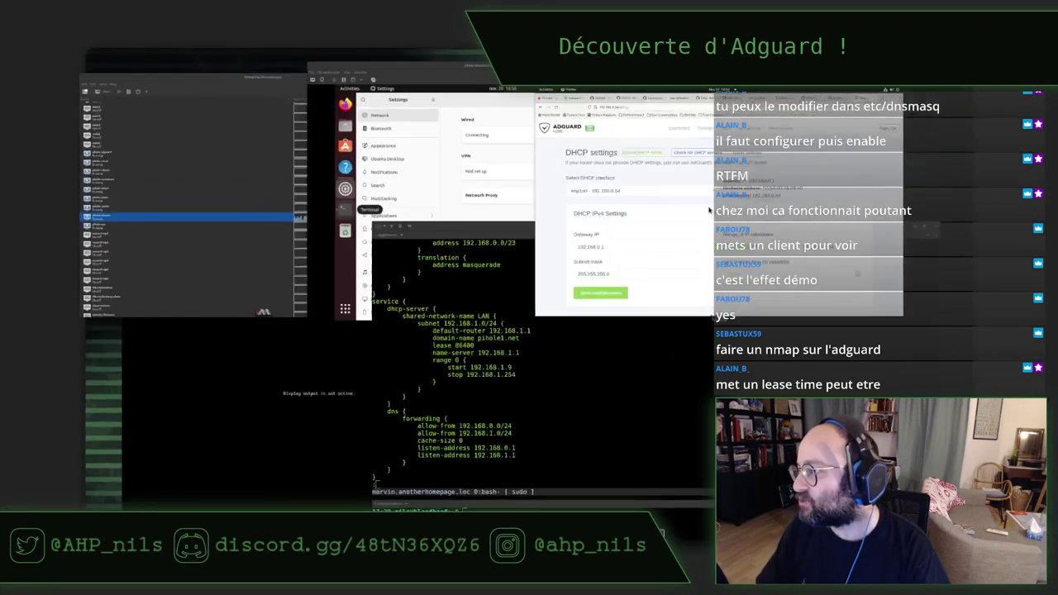
Step: Set the DHCP IPv4 lease time to 86400 seconds, save the configuration, and dismiss the notification
{"action": "left_click", "coordinate": [420, 422]}
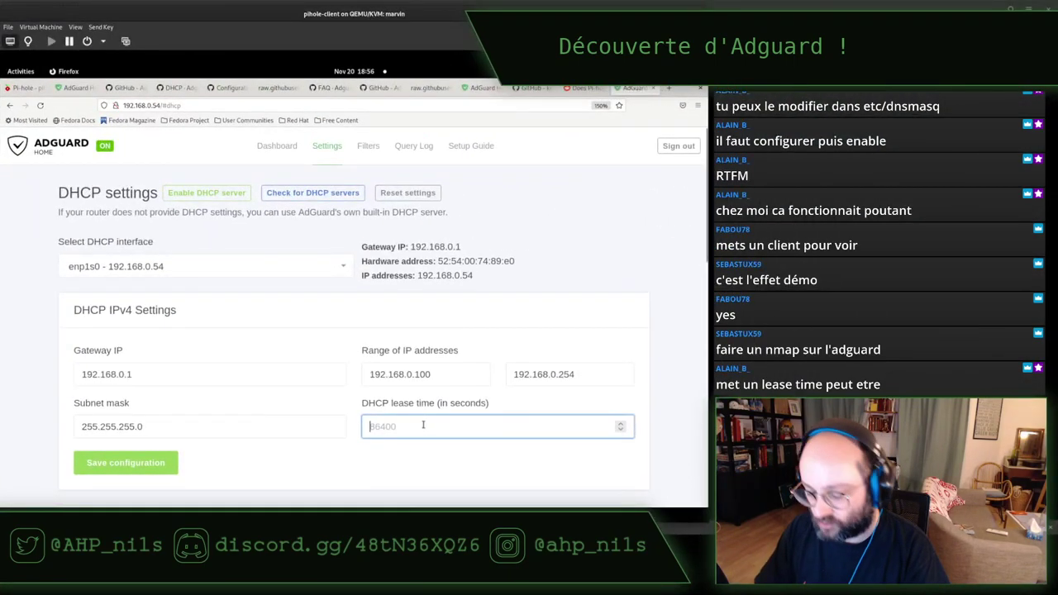
{"action": "type", "text": "86"}
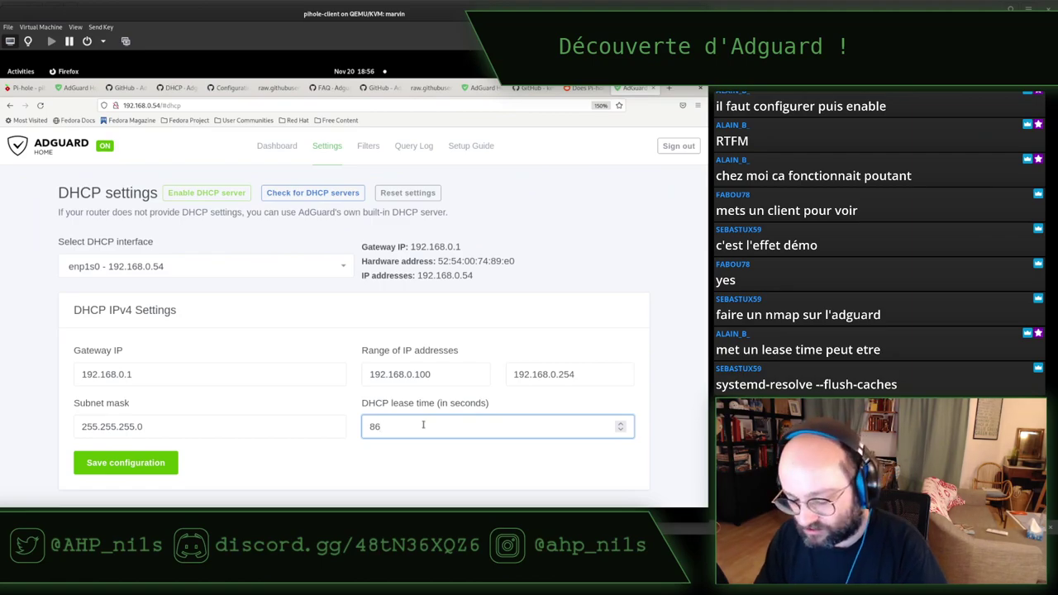
{"action": "type", "text": "400"}
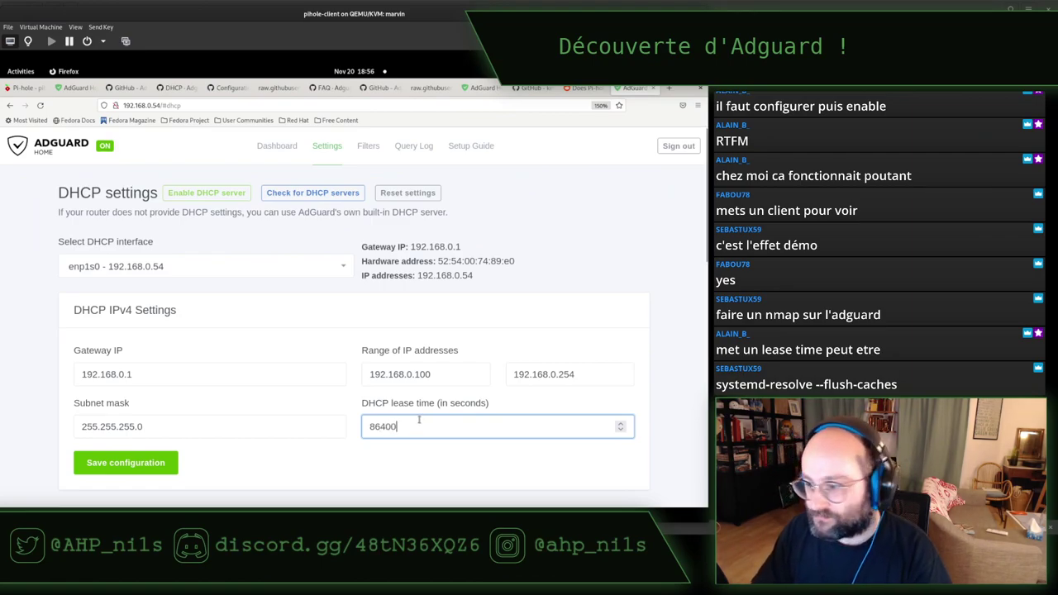
{"action": "left_click", "coordinate": [459, 305]}
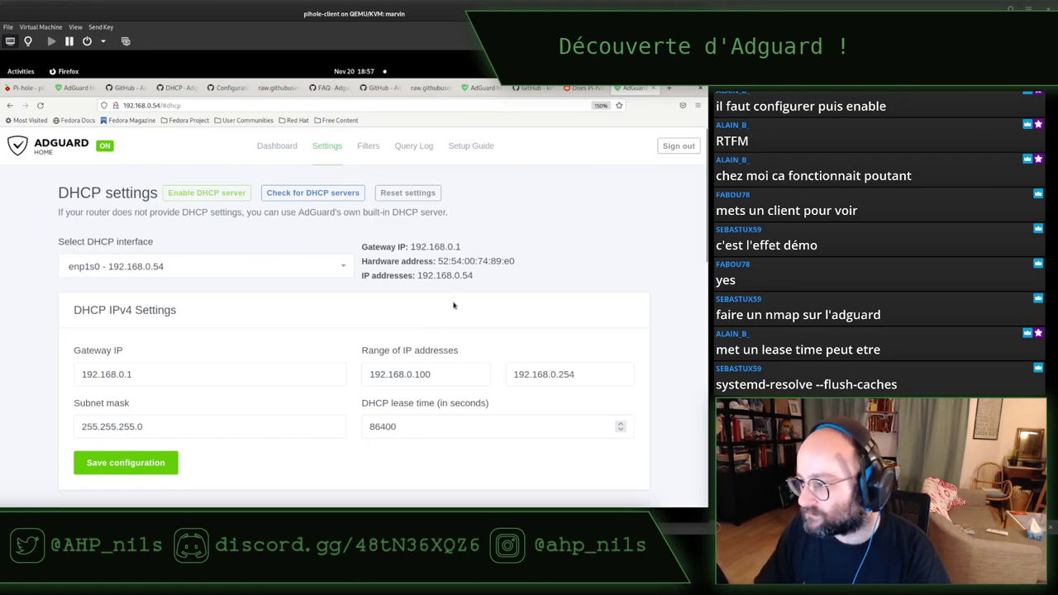
{"action": "scroll", "coordinate": [454, 305], "scroll_direction": "down", "scroll_amount": 2}
{"action": "left_click", "coordinate": [125, 377]}
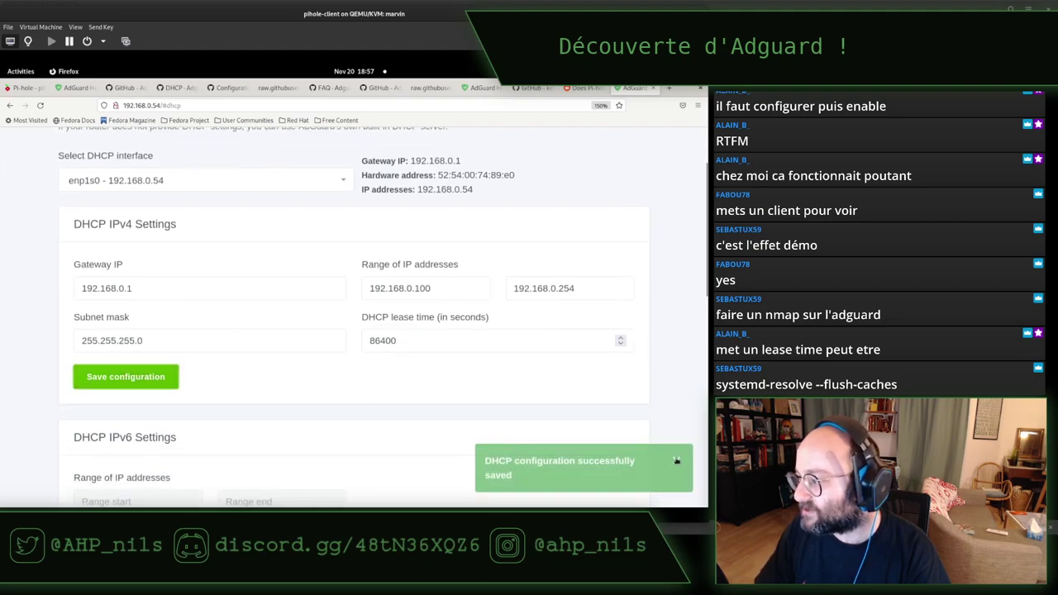
{"action": "left_click", "coordinate": [676, 461]}
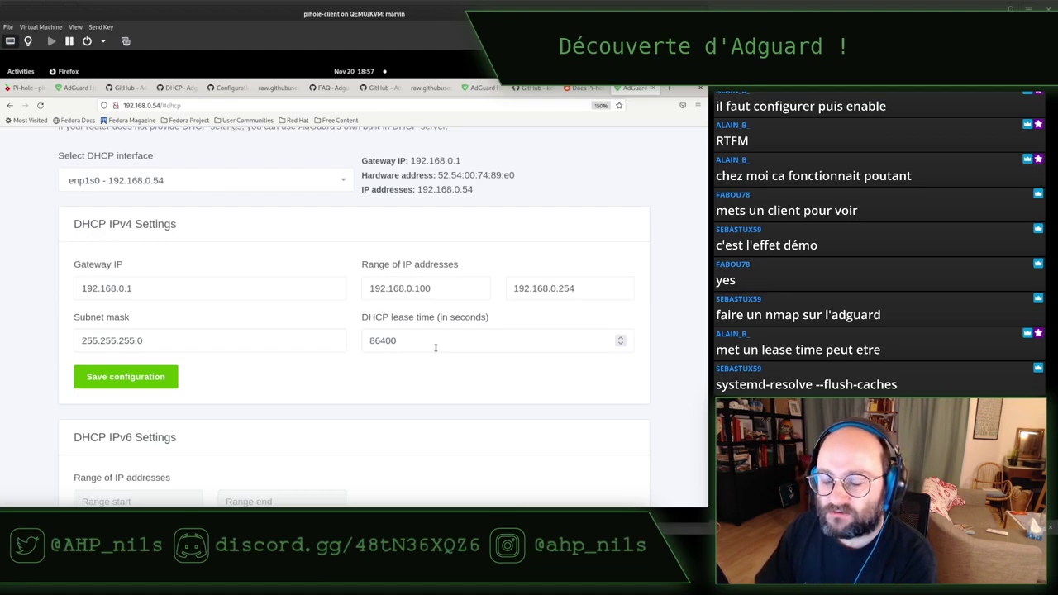
Step: Enable AdGuard Home's DHCP server on the enp1s0 interface
{"action": "left_click", "coordinate": [435, 348]}
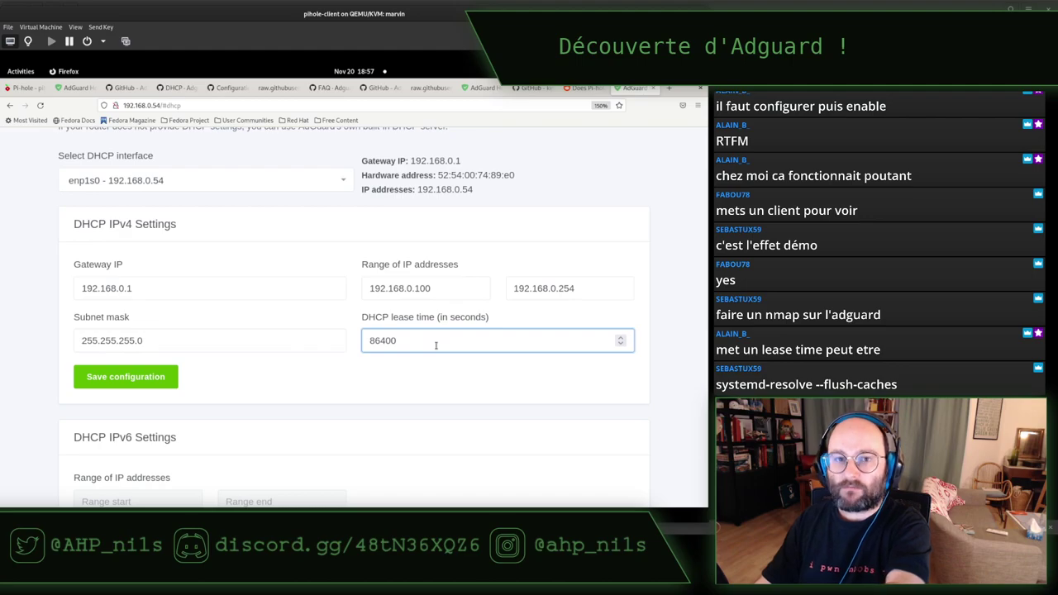
{"action": "left_click", "coordinate": [353, 316]}
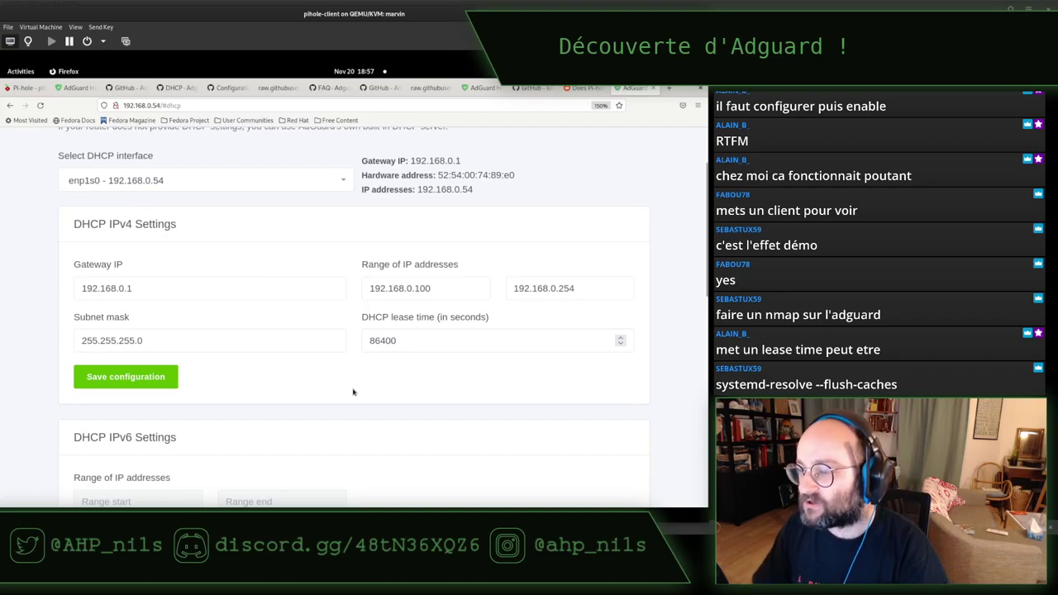
{"action": "scroll", "coordinate": [361, 399], "scroll_direction": "up", "scroll_amount": 2}
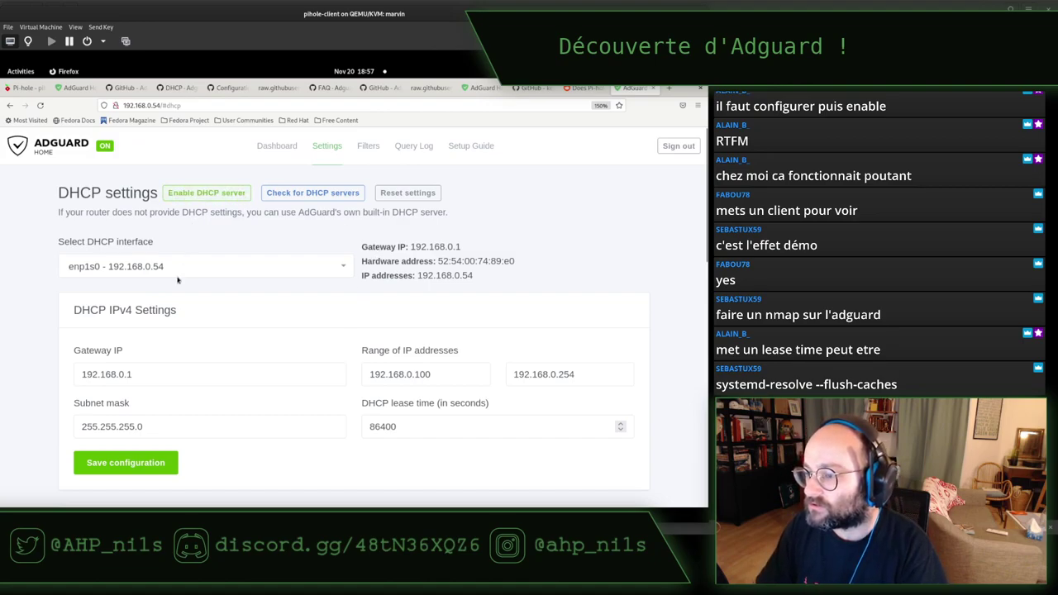
{"action": "left_click", "coordinate": [206, 193]}
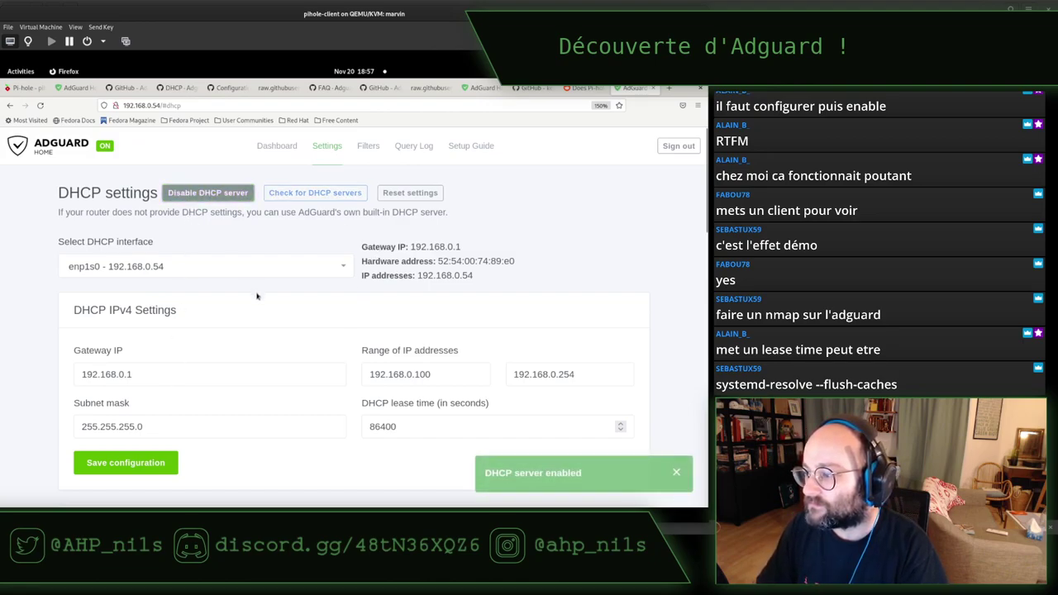
Step: Start a new DHCP static lease in AdGuard Home and compare its form with Pi-hole's static DHCP leases configuration
{"action": "scroll", "coordinate": [248, 295], "scroll_direction": "down", "scroll_amount": 10}
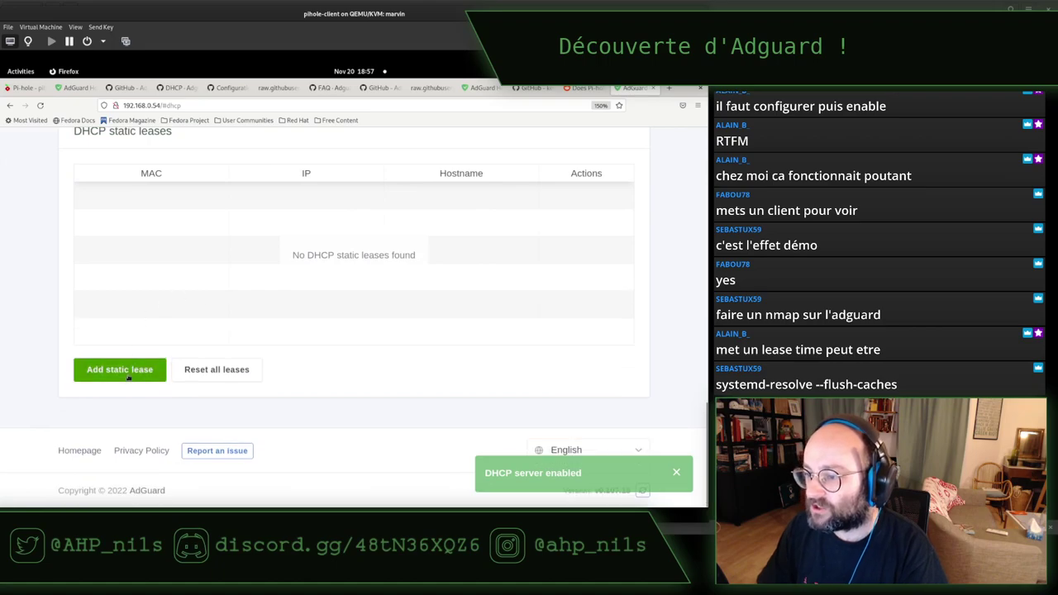
{"action": "left_click", "coordinate": [120, 369]}
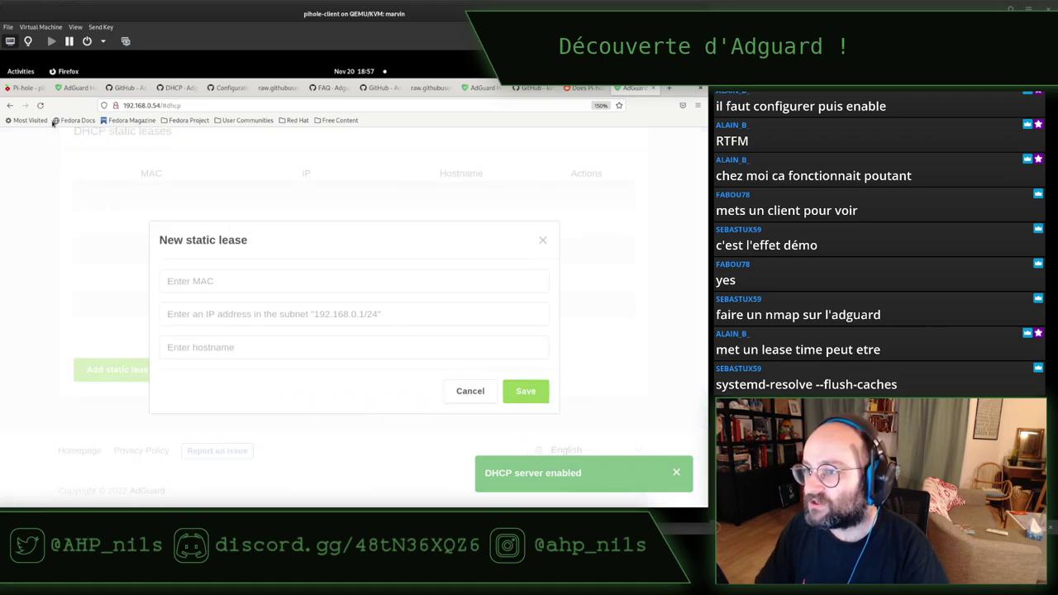
{"action": "left_click", "coordinate": [25, 87]}
{"action": "scroll", "coordinate": [353, 411], "scroll_direction": "down", "scroll_amount": 5}
{"action": "scroll", "coordinate": [351, 411], "scroll_direction": "down", "scroll_amount": 3}
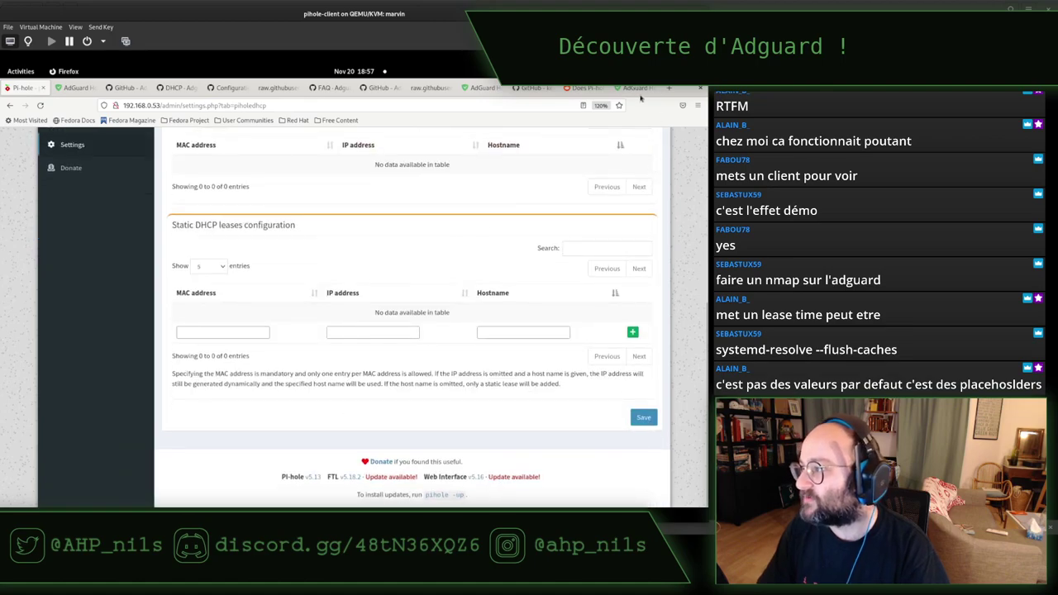
Step: Switch to the client's terminal, open a local shell in a new tab with enlarged text, and run ip a
{"action": "key", "text": "alt+Tab"}
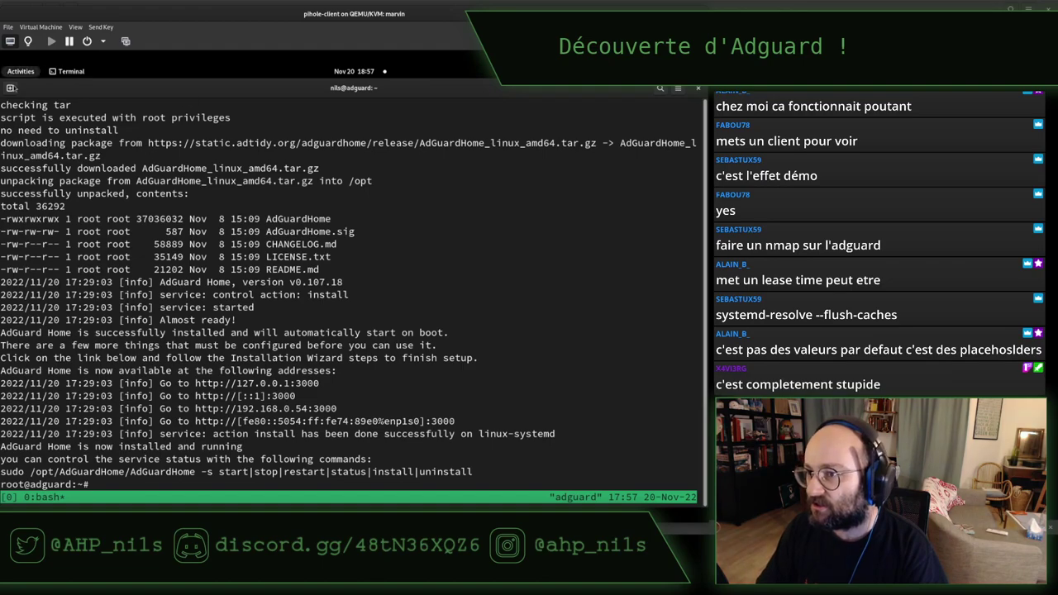
{"action": "left_click", "coordinate": [11, 88]}
{"action": "key", "text": "ctrl+plus"}
{"action": "key", "text": "ctrl+plus"}
{"action": "key", "text": "ctrl+plus"}
{"action": "key", "text": "ctrl+plus"}
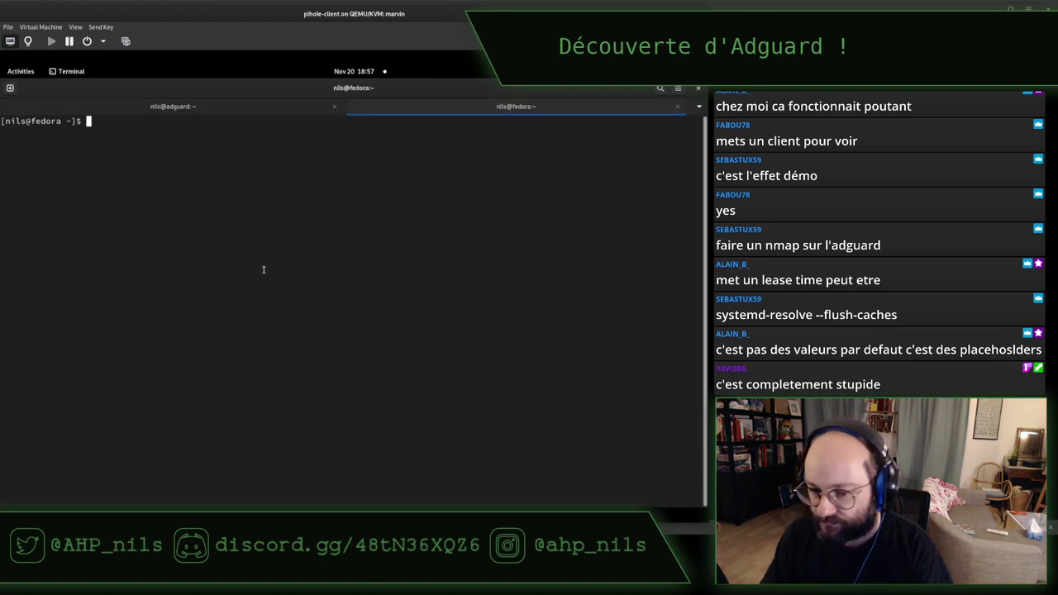
{"action": "type", "text": "ip a"}
{"action": "key", "text": "Return"}
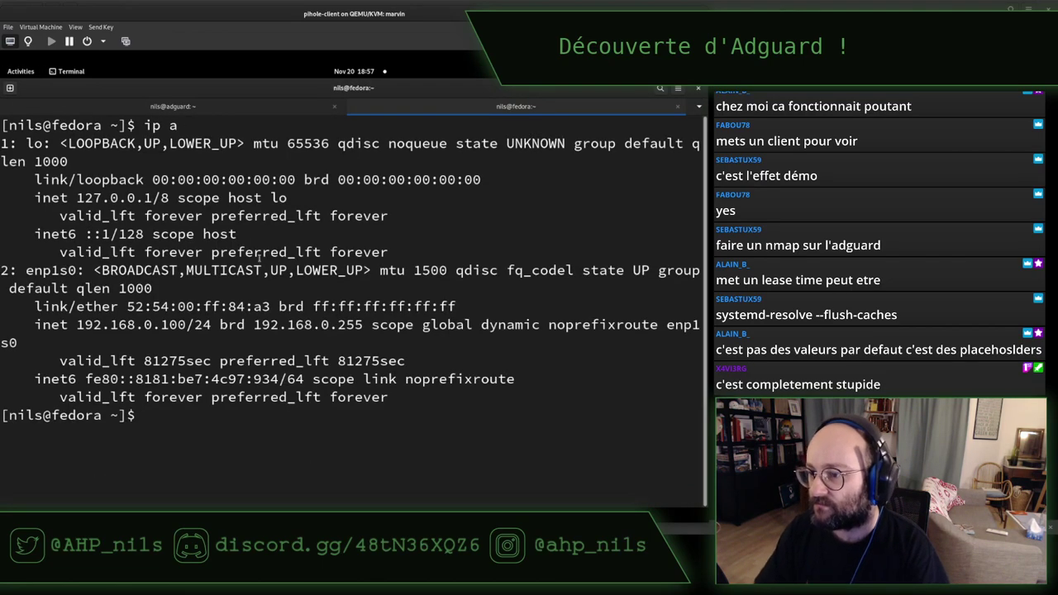
Step: Copy the enp1s0 MAC address 52:54:00:ff:84:a3 from the terminal into AdGuard Home's new static lease
{"action": "left_click_drag", "start_coordinate": [127, 306], "coordinate": [266, 306]}
{"action": "right_click", "coordinate": [267, 307]}
{"action": "left_click", "coordinate": [286, 313]}
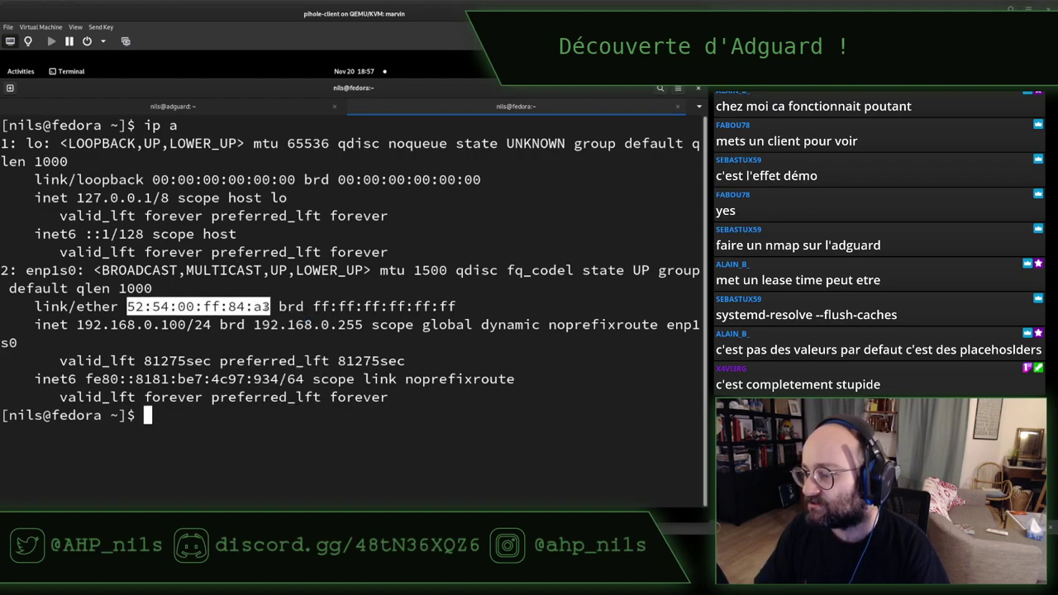
{"action": "key", "text": "alt+Tab"}
{"action": "left_click", "coordinate": [637, 88]}
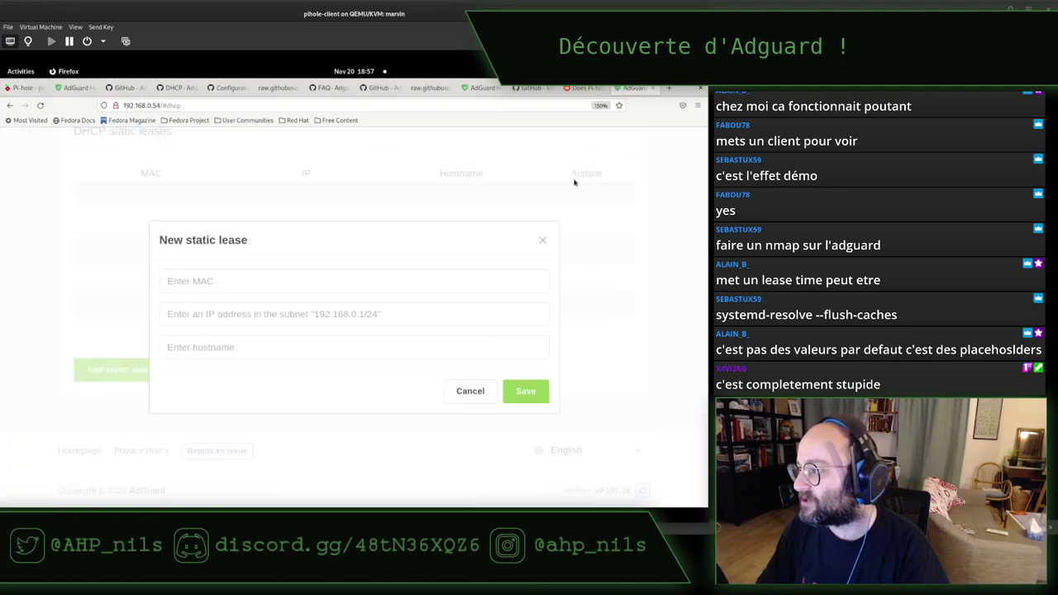
{"action": "key", "text": "ctrl+v"}
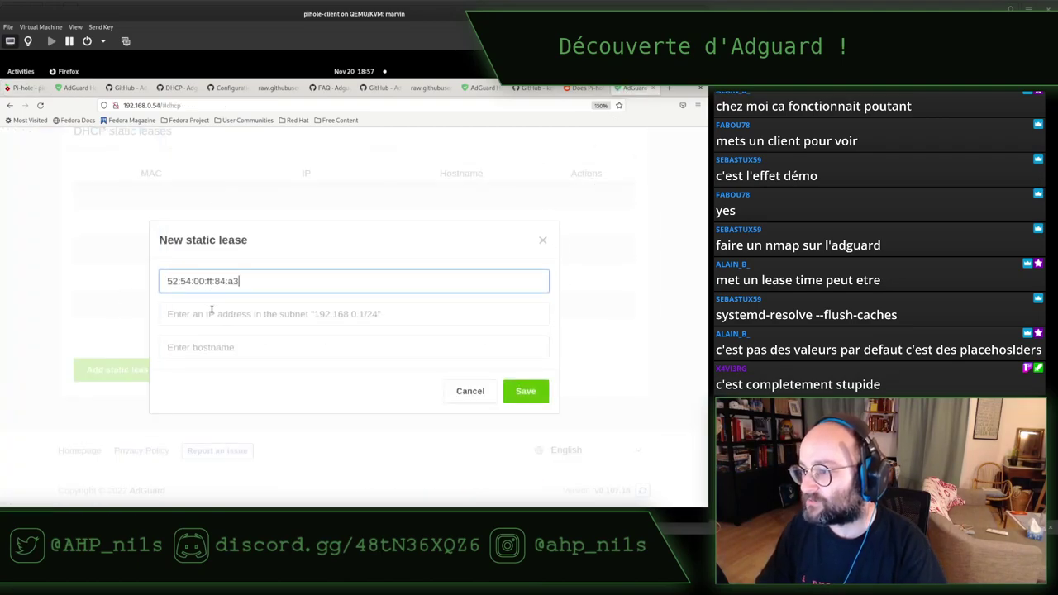
{"action": "left_click", "coordinate": [230, 318]}
{"action": "type", "text": "client PC Fedora"}
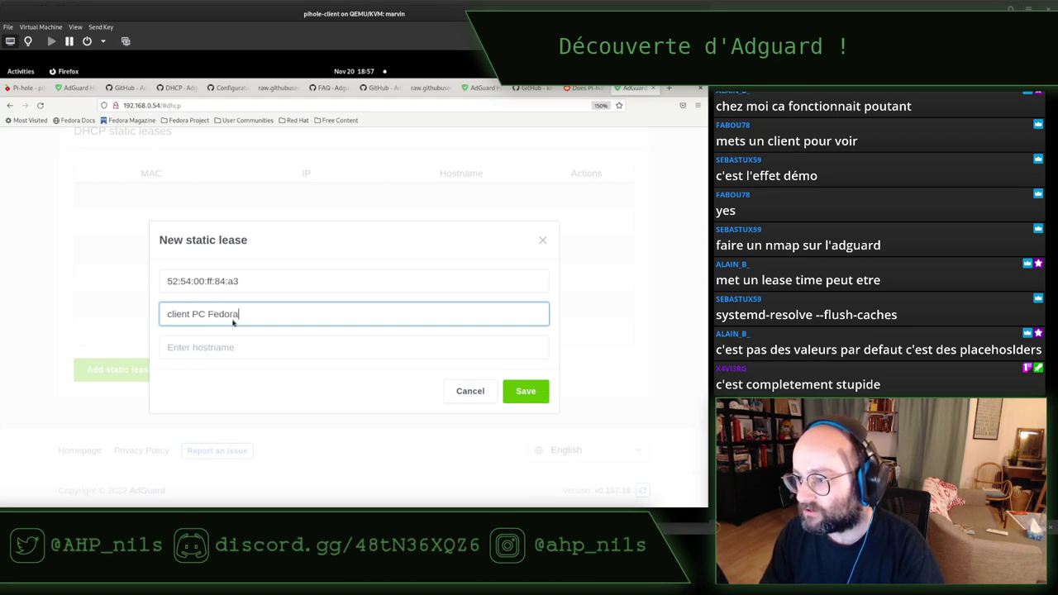
{"action": "key", "text": "Tab"}
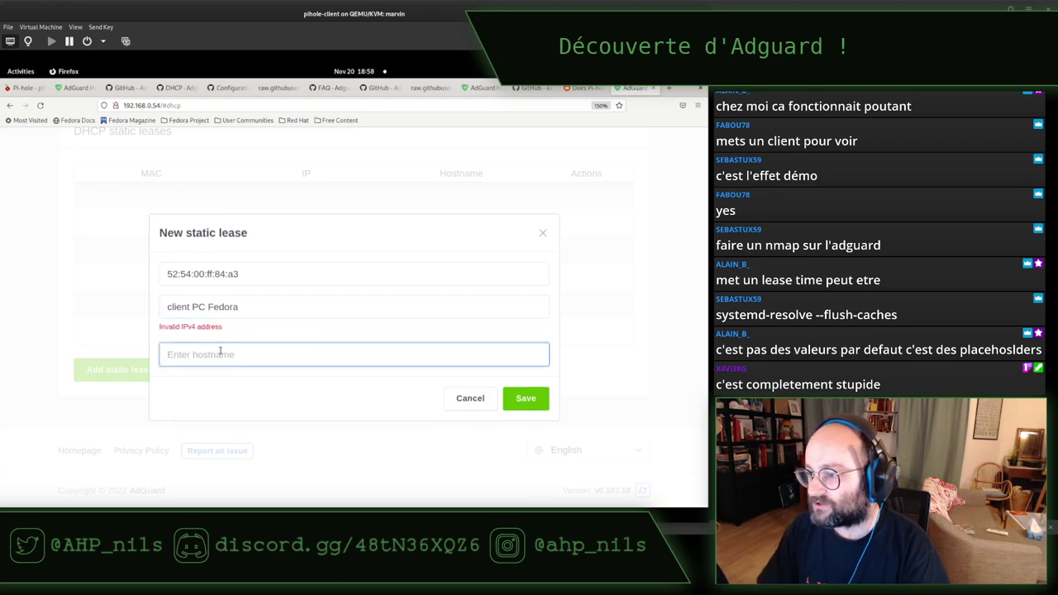
{"action": "key", "text": "shift+Tab"}
{"action": "key", "text": "BackSpace"}
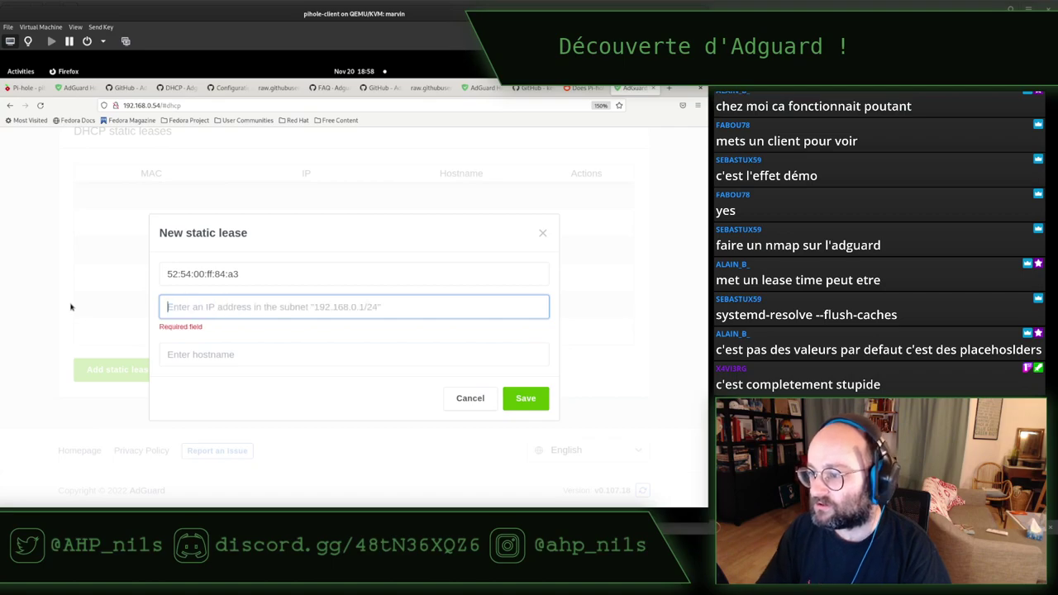
Step: Give the static lease the IP address 192.168.0.100 and hostname fedora-client, save it, and check the static leases table
{"action": "type", "text": "192.168."}
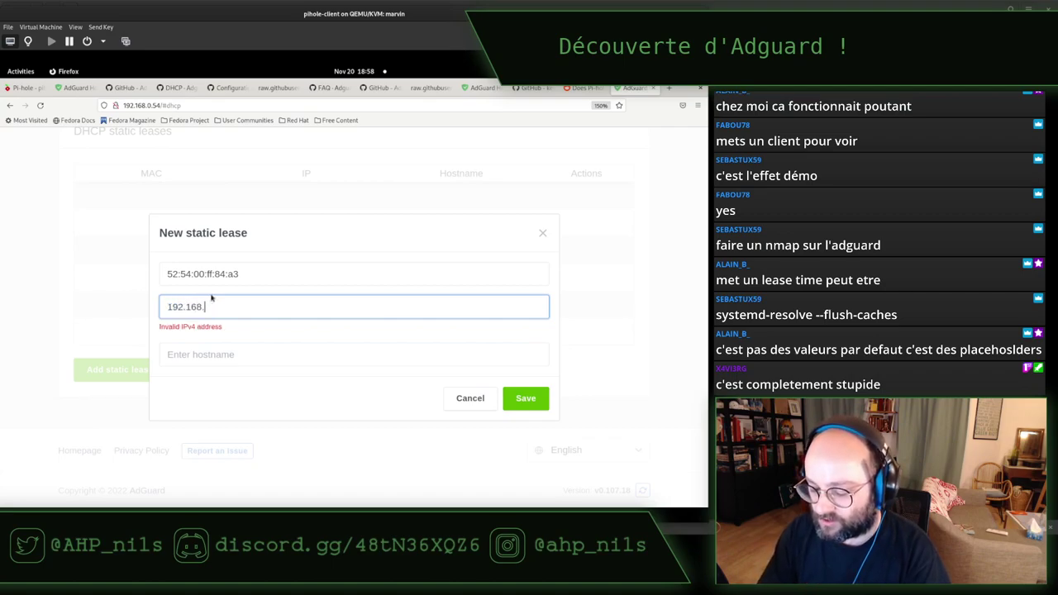
{"action": "type", "text": "0.100"}
{"action": "key", "text": "Tab"}
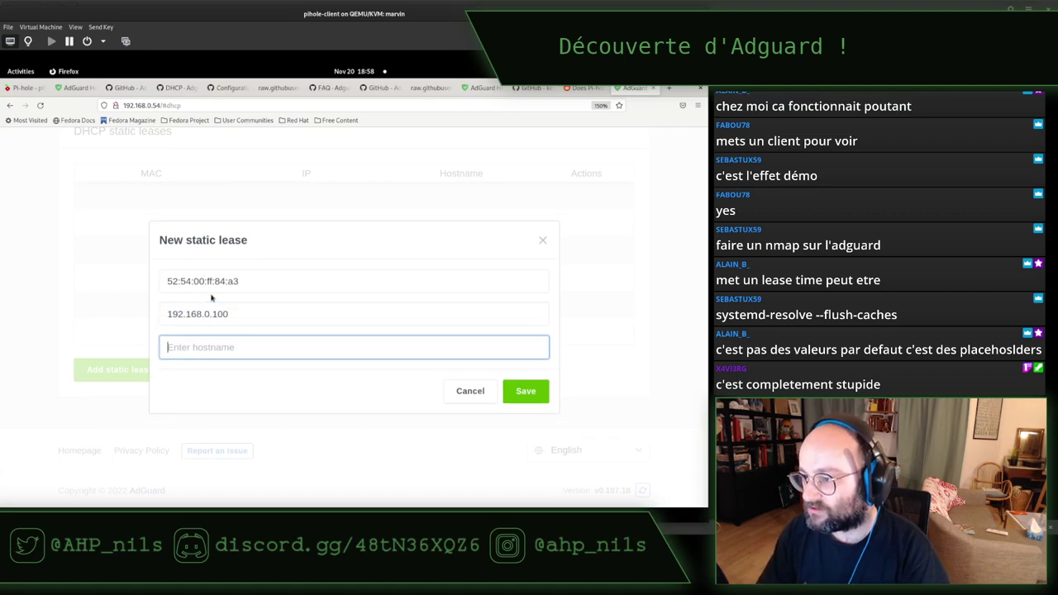
{"action": "type", "text": "f"}
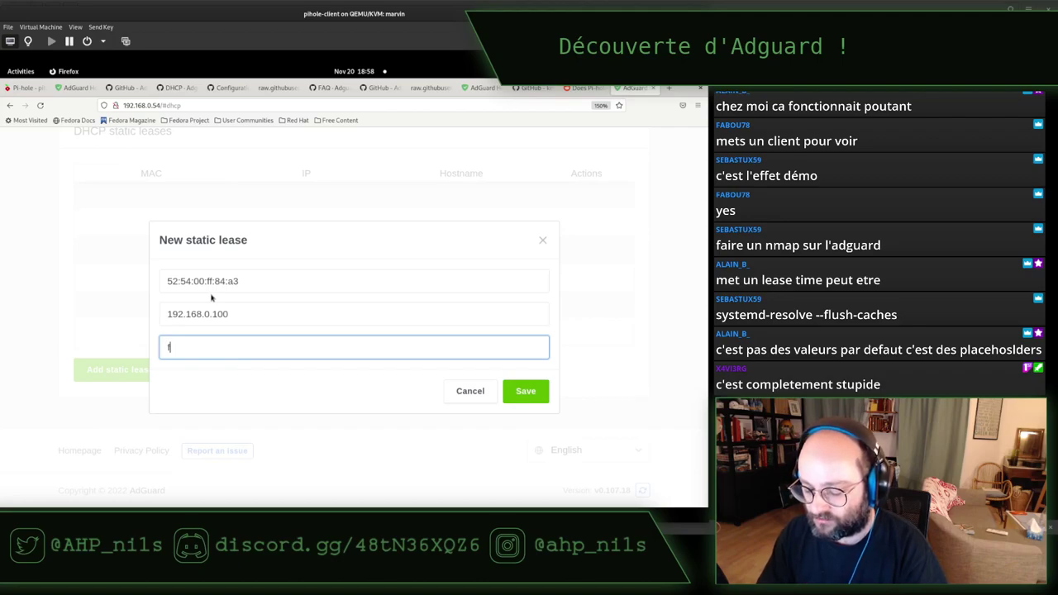
{"action": "type", "text": "edora-client"}
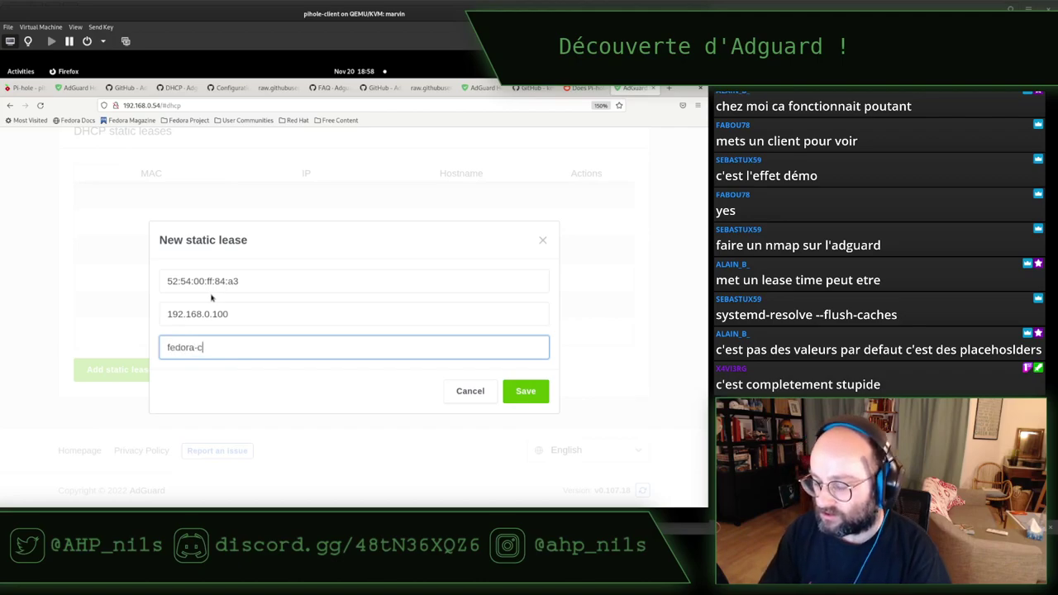
{"action": "left_click", "coordinate": [524, 393]}
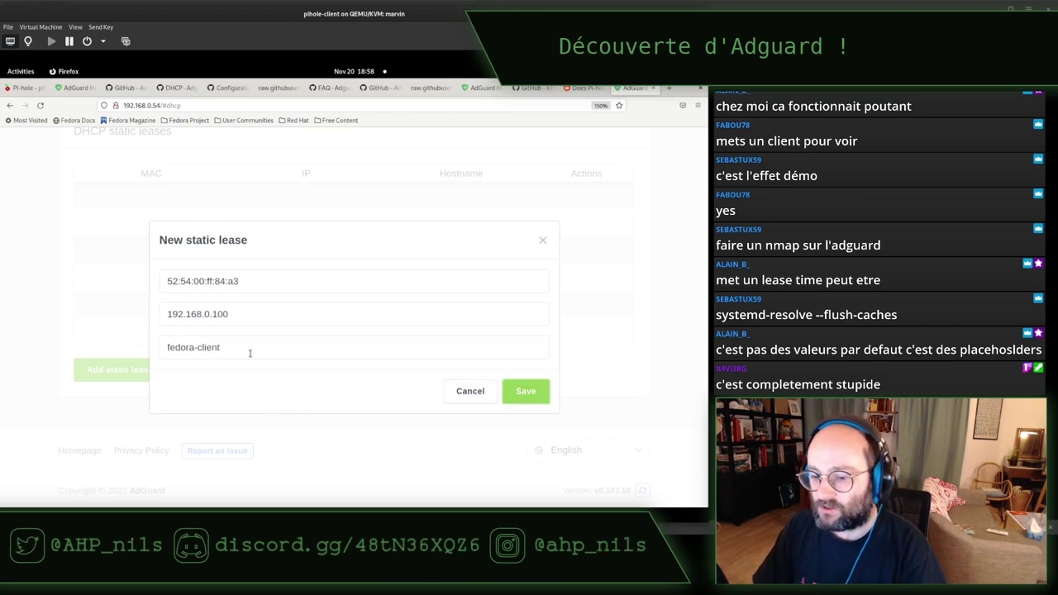
{"action": "left_click", "coordinate": [517, 395]}
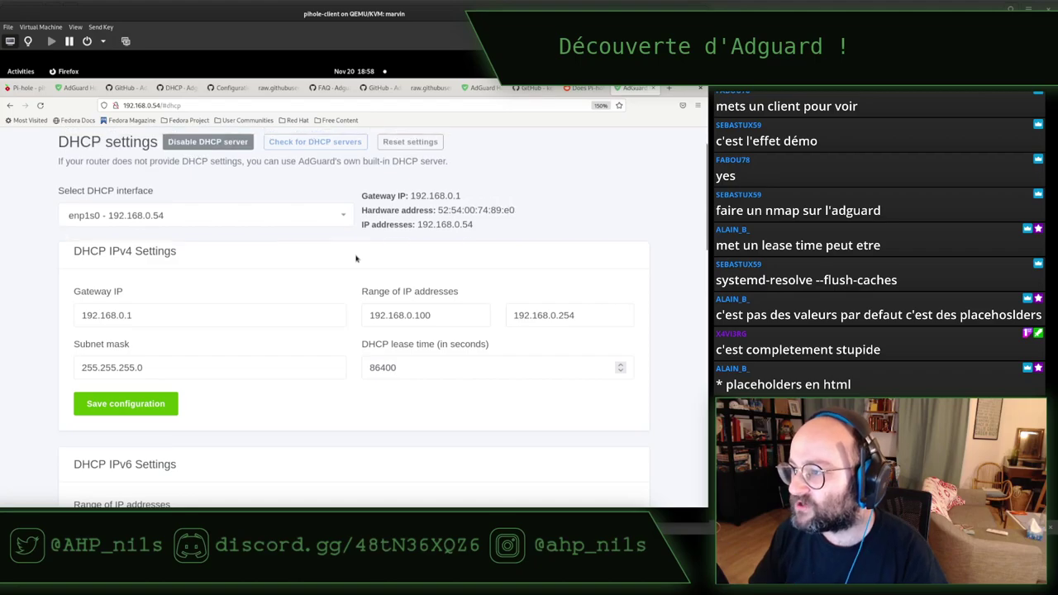
{"action": "scroll", "coordinate": [355, 259], "scroll_direction": "up", "scroll_amount": 1}
{"action": "scroll", "coordinate": [356, 259], "scroll_direction": "down", "scroll_amount": 10}
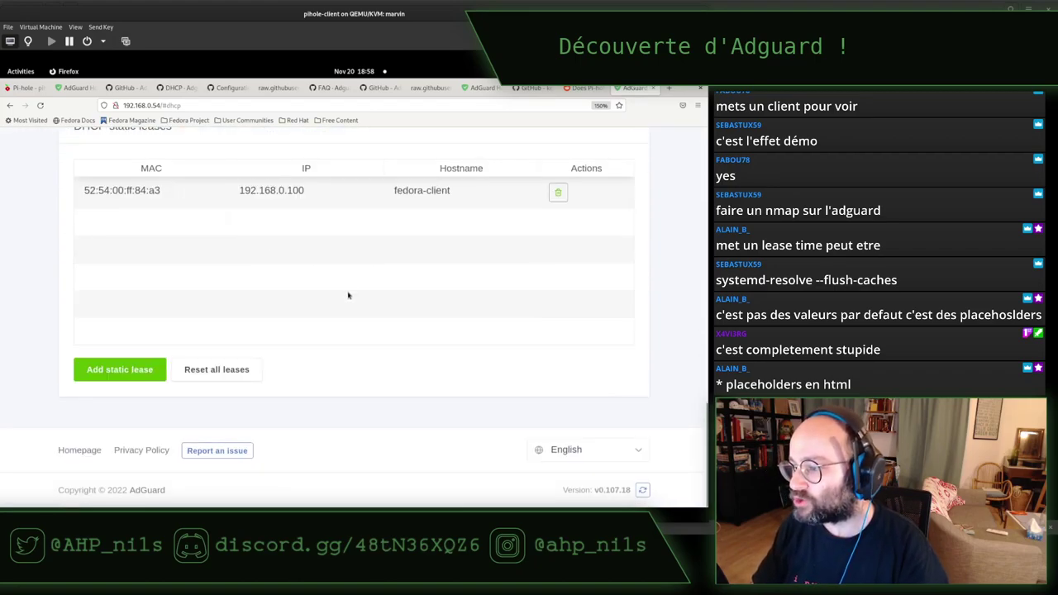
{"action": "scroll", "coordinate": [348, 295], "scroll_direction": "up", "scroll_amount": 10}
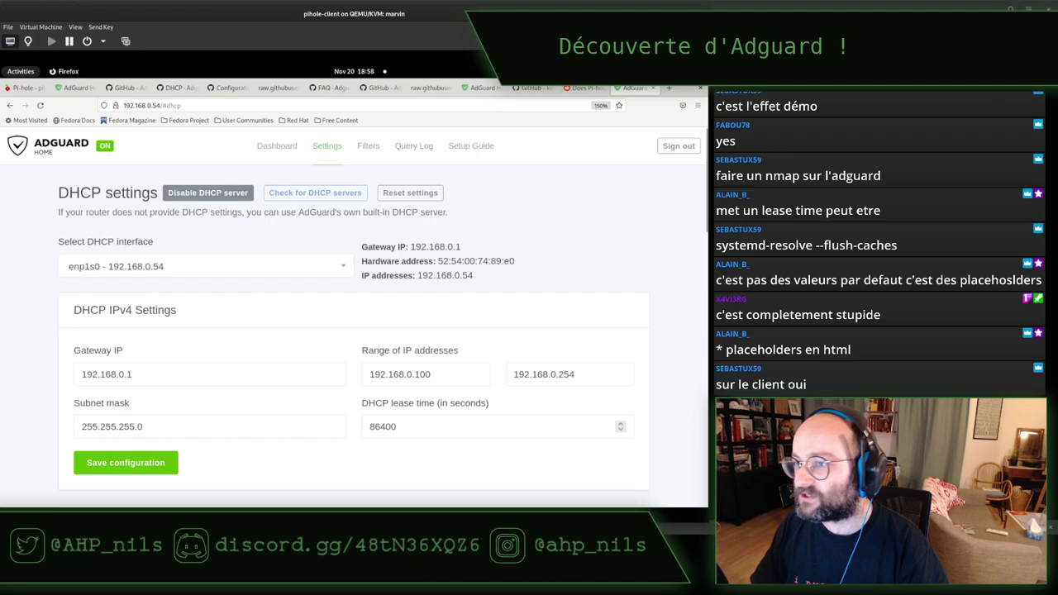
Step: Switch to the pihole-ubuntu virtual machine and rerun ip a s in its terminal to check the network addresses
{"action": "key", "text": "super"}
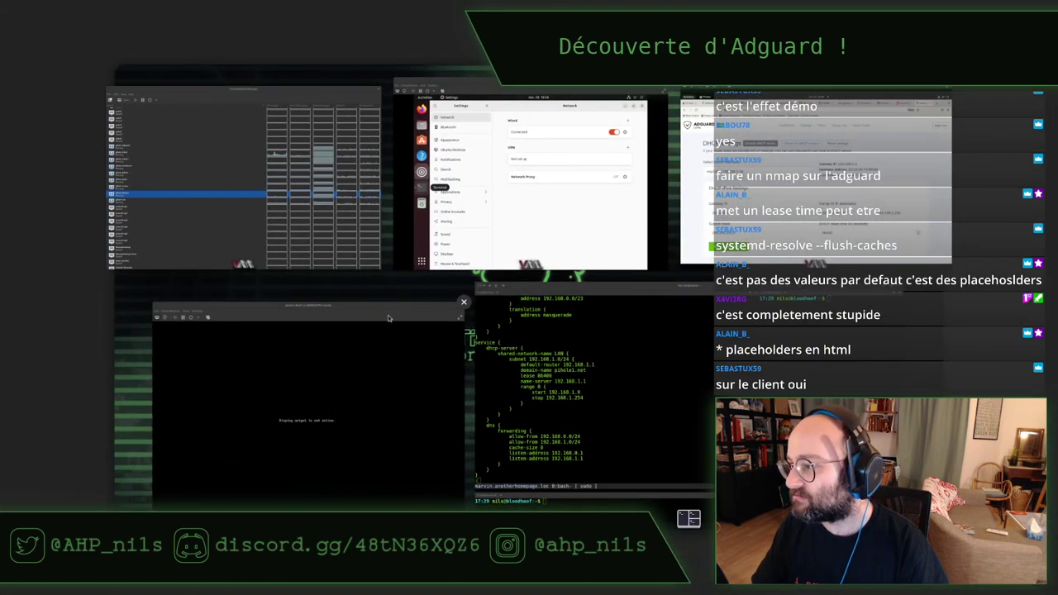
{"action": "left_click", "coordinate": [409, 258]}
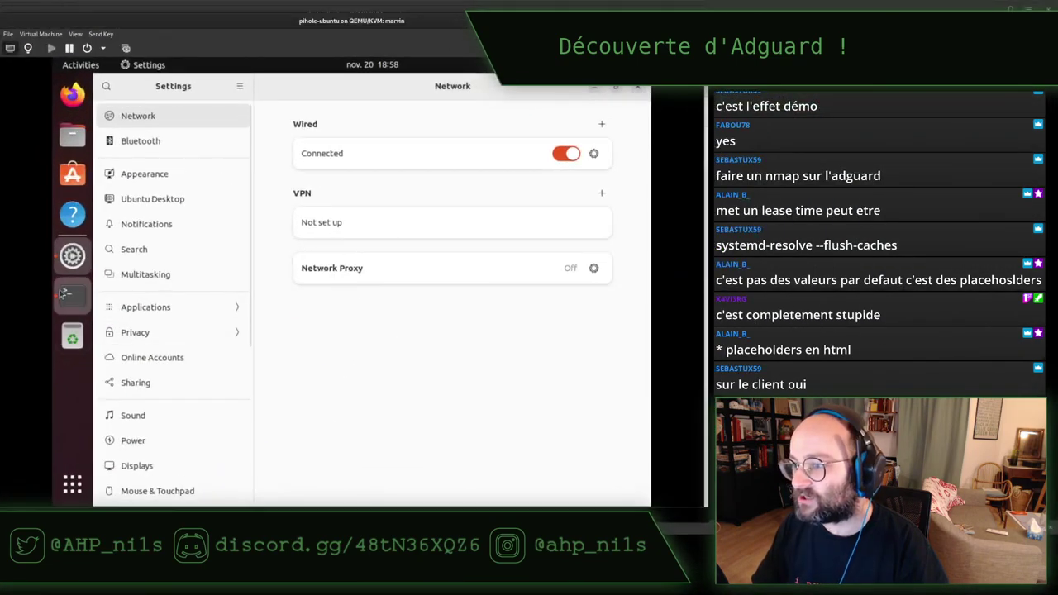
{"action": "left_click", "coordinate": [66, 294]}
{"action": "key", "text": "Up"}
{"action": "key", "text": "Return"}
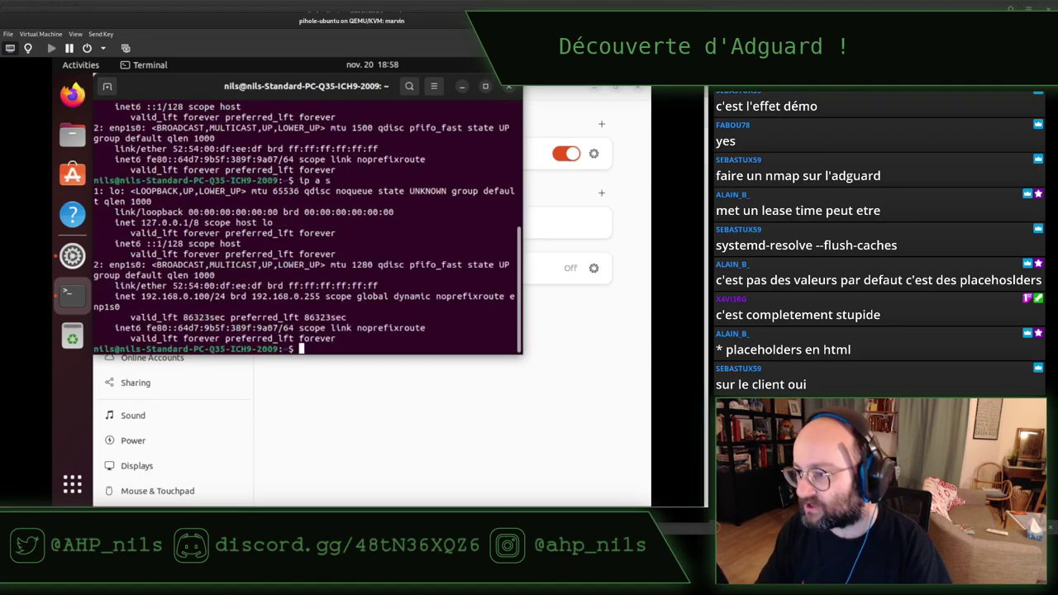
Step: Write the command sudo reboot at the Ubuntu terminal prompt without running it
{"action": "type", "text": "suid"}
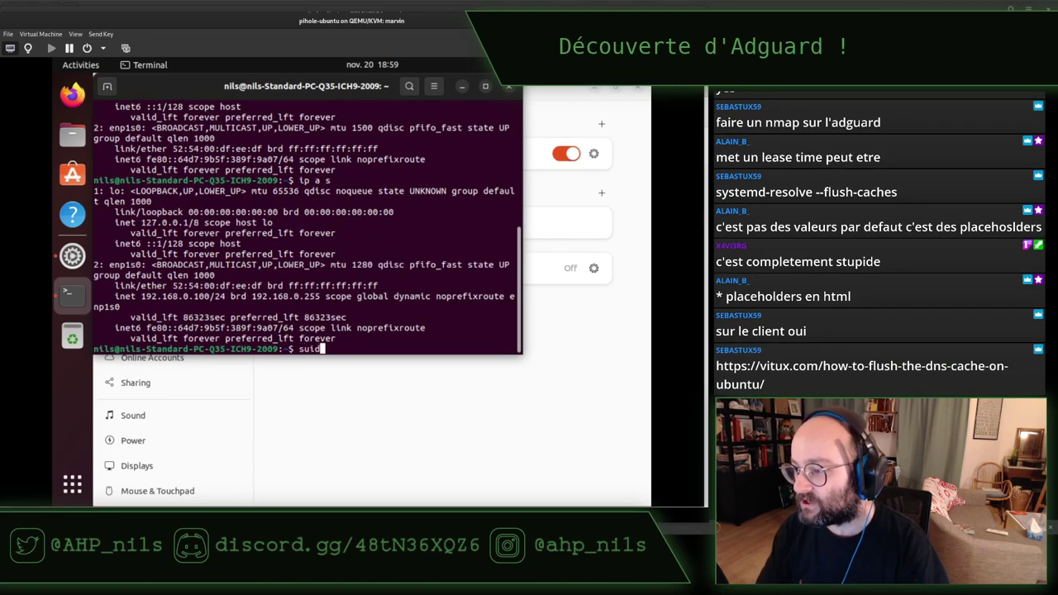
{"action": "key", "text": "BackSpace"}
{"action": "key", "text": "BackSpace"}
{"action": "type", "text": "do reboot"}
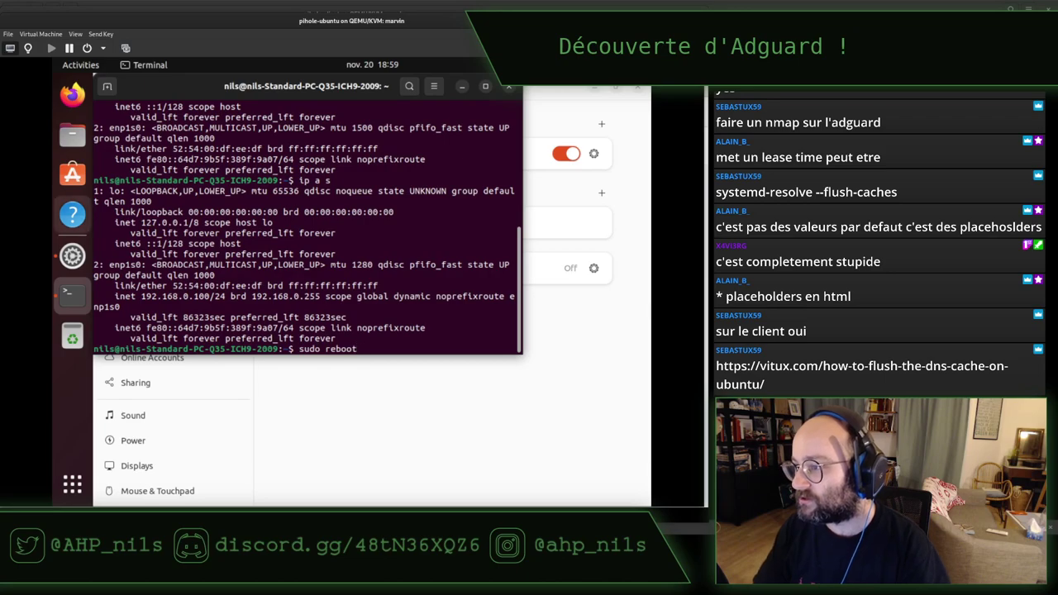
Step: Switch to the pihole-client virtual machine and review the DHCP leases and static leases in the AdGuard Home DHCP settings
{"action": "key", "text": "super"}
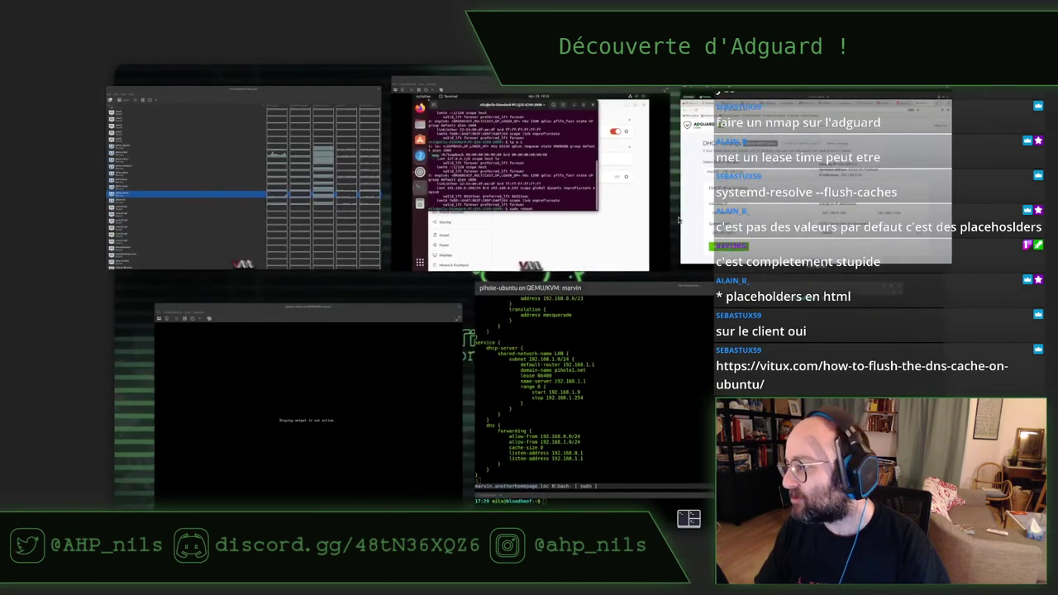
{"action": "left_click", "coordinate": [712, 217]}
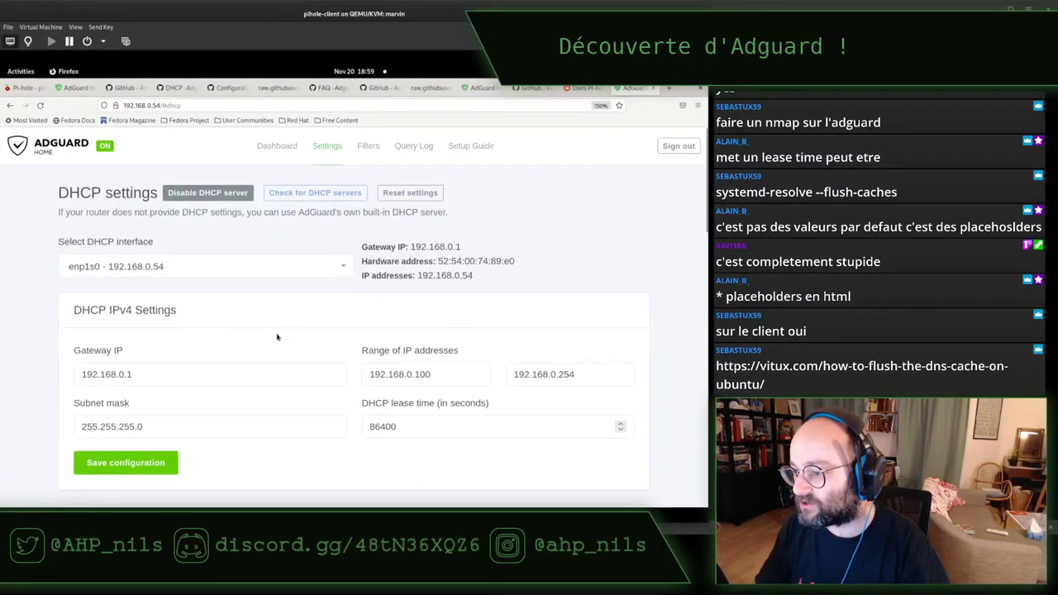
{"action": "scroll", "coordinate": [277, 337], "scroll_direction": "down", "scroll_amount": 3}
{"action": "scroll", "coordinate": [277, 336], "scroll_direction": "down", "scroll_amount": 7}
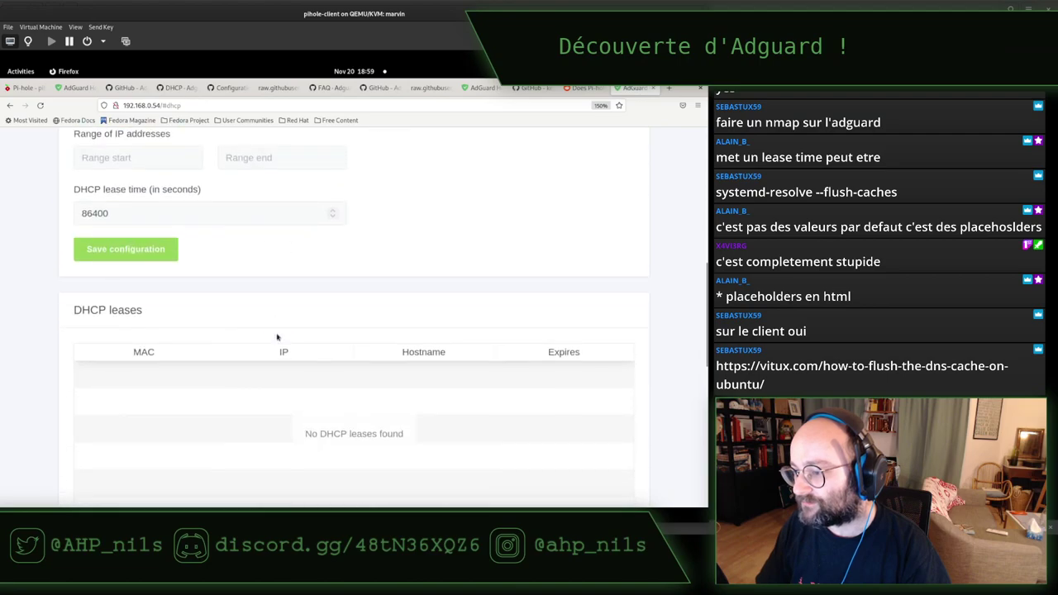
{"action": "scroll", "coordinate": [277, 336], "scroll_direction": "down", "scroll_amount": 5}
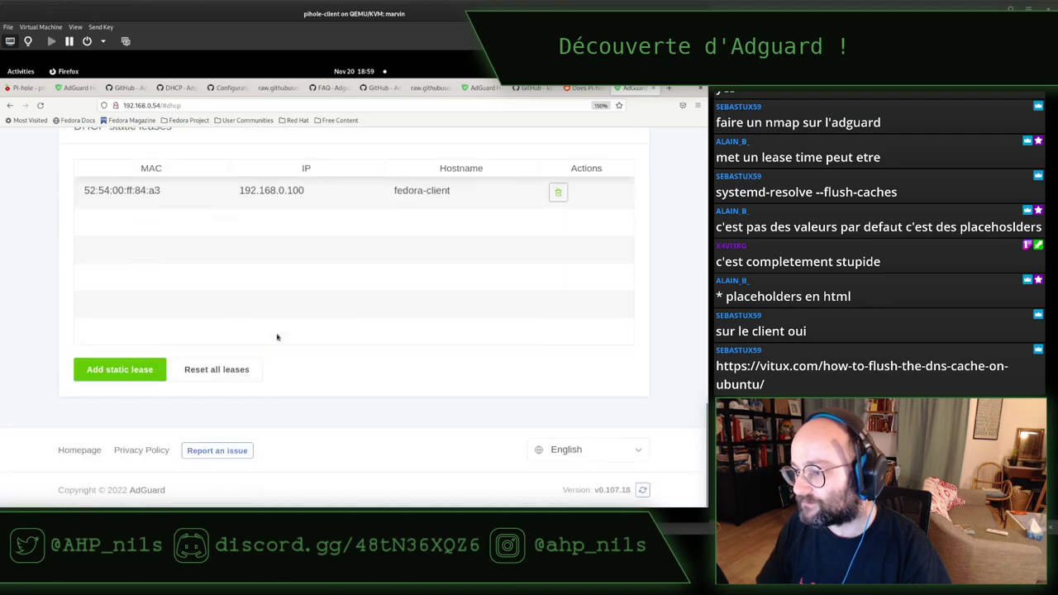
{"action": "scroll", "coordinate": [279, 341], "scroll_direction": "up", "scroll_amount": 15}
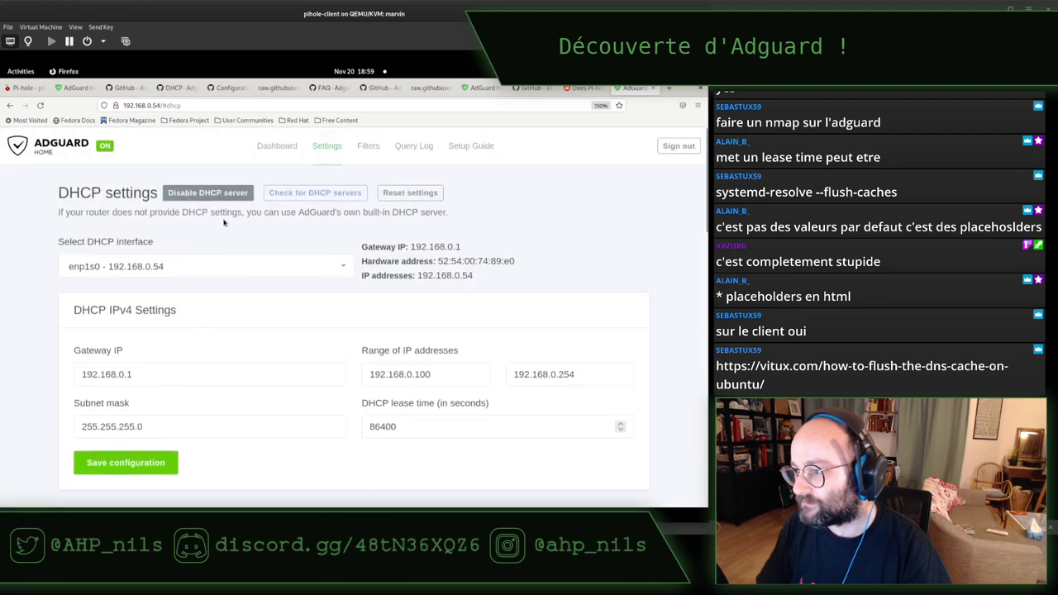
Step: Disable the AdGuard Home DHCP server, save its IPv4 configuration and reload the DHCP settings page
{"action": "left_click", "coordinate": [213, 195]}
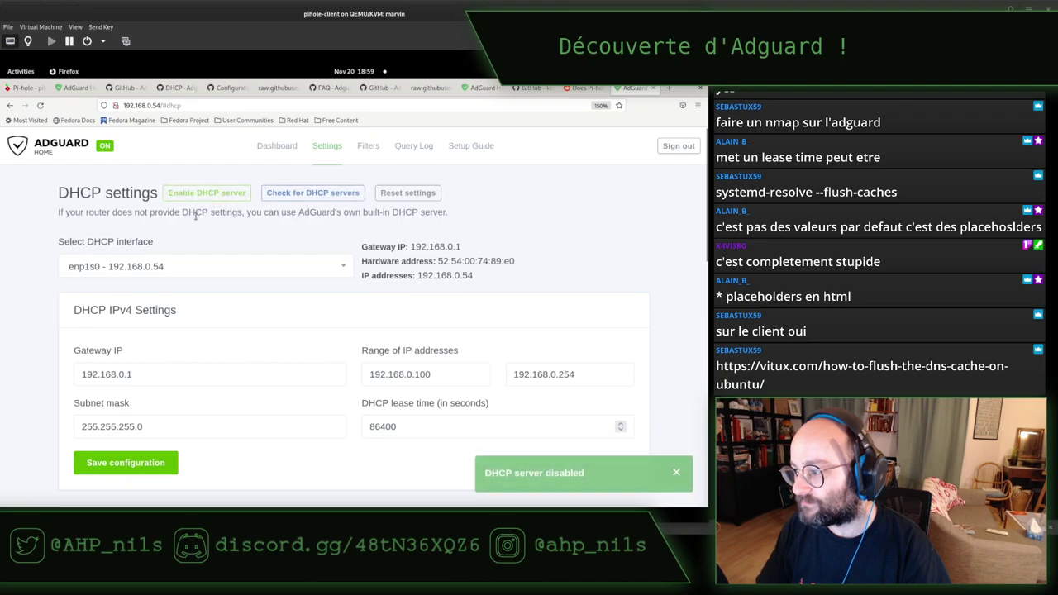
{"action": "double_click", "coordinate": [195, 211]}
{"action": "left_click", "coordinate": [195, 212]}
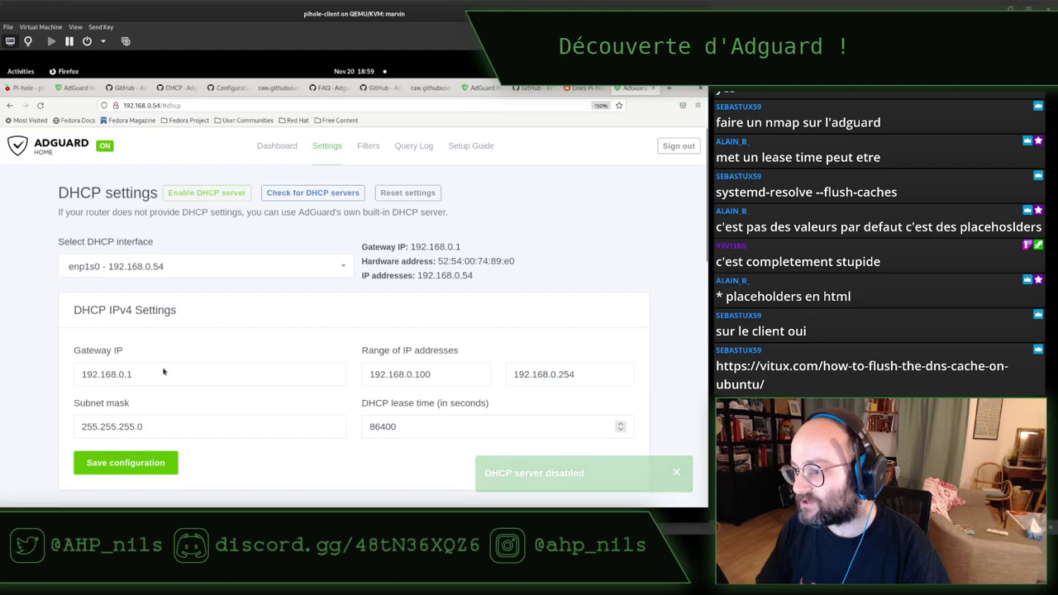
{"action": "left_click", "coordinate": [147, 464]}
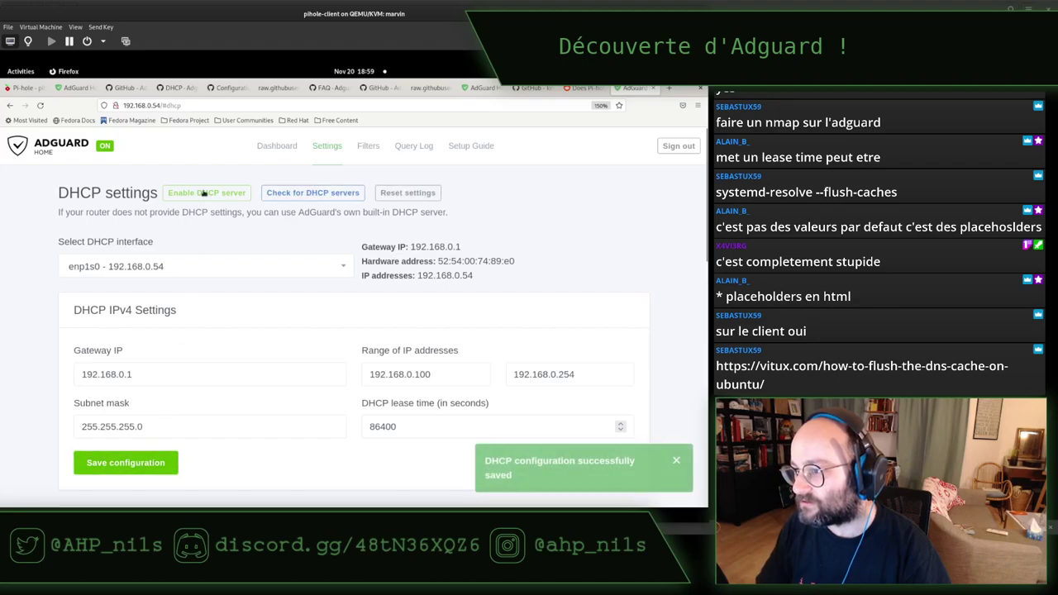
{"action": "left_click", "coordinate": [214, 105]}
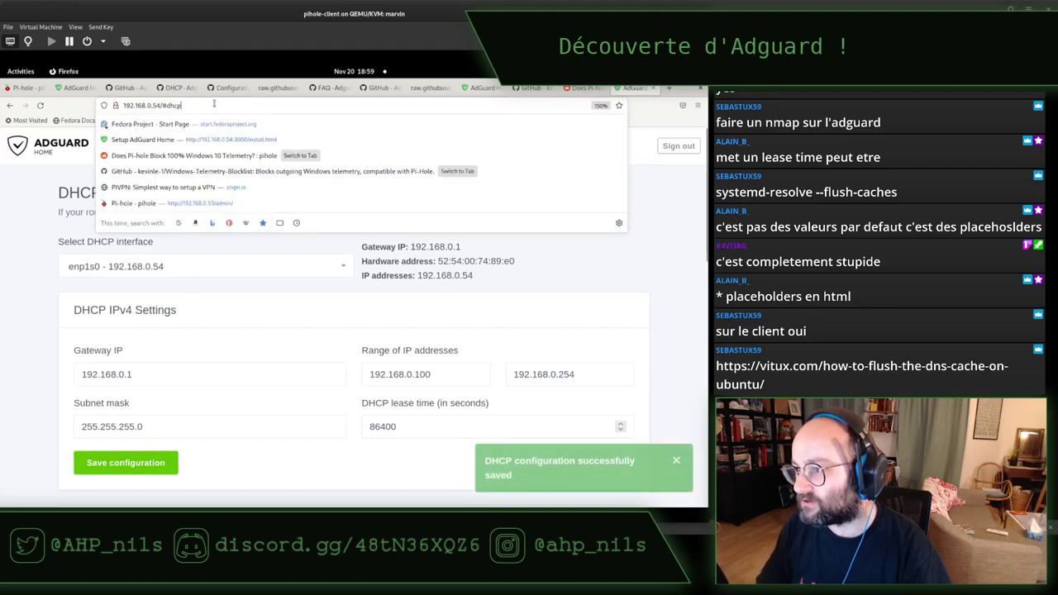
{"action": "key", "text": "Return"}
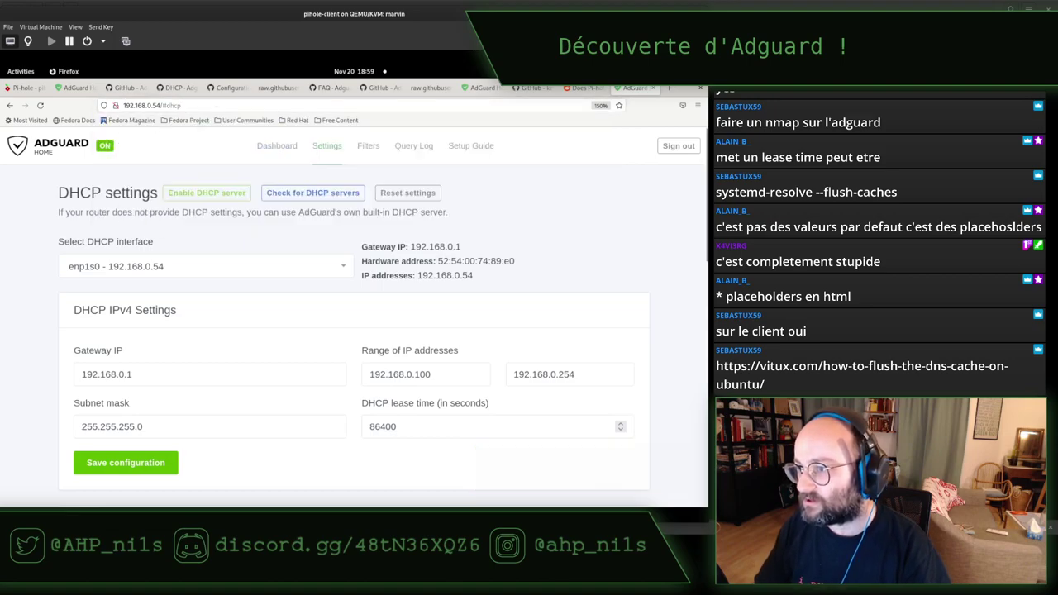
Step: Shut down the pihole-ubuntu virtual machine from its terminal with sudo poweroff, entering the account password for sudo
{"action": "key", "text": "super"}
{"action": "left_click", "coordinate": [284, 224]}
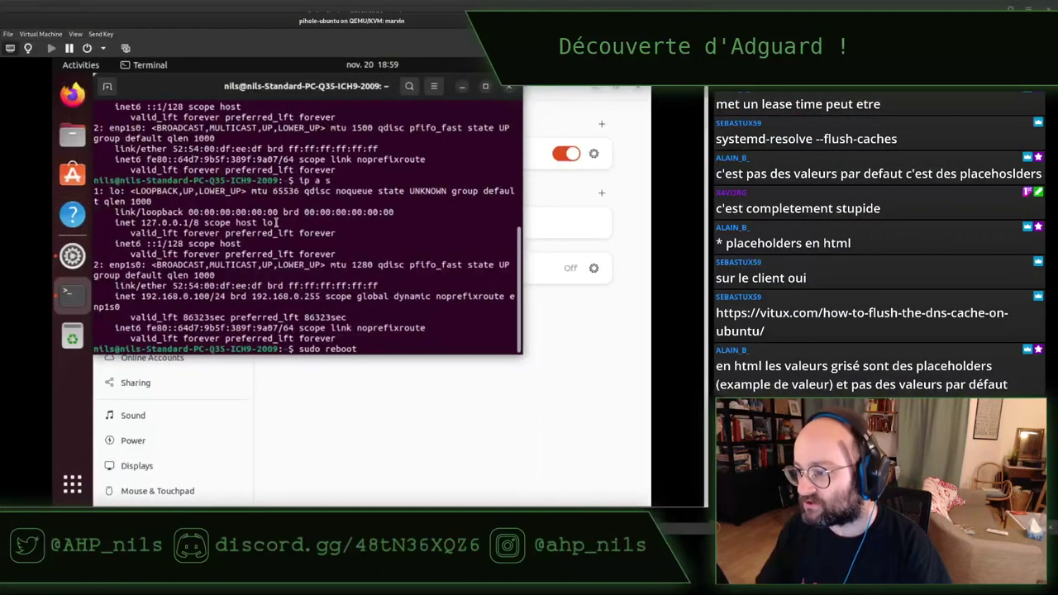
{"action": "key", "text": "ctrl+w"}
{"action": "type", "text": "reboo"}
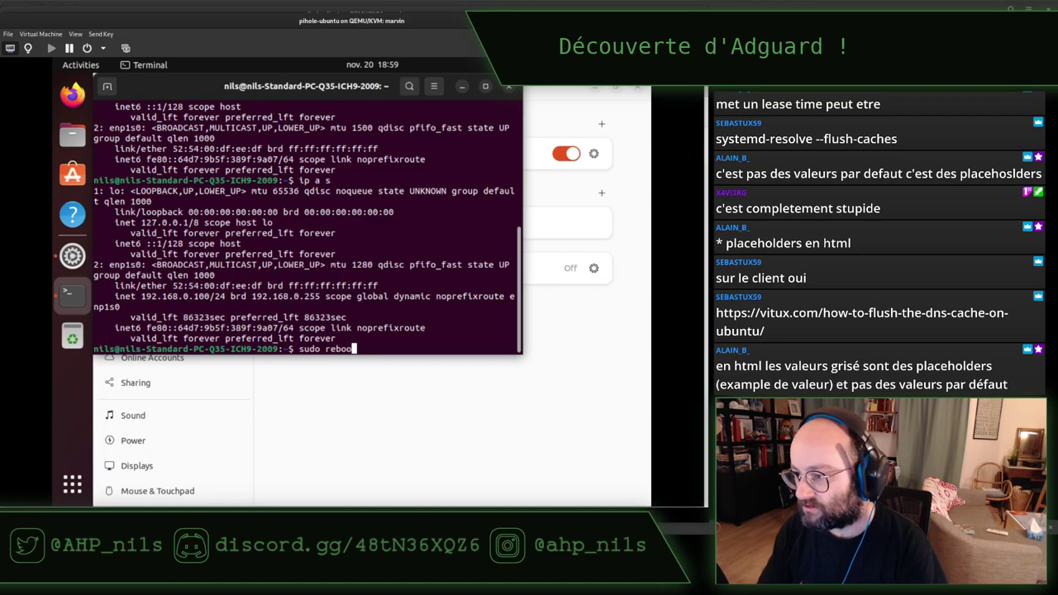
{"action": "key", "text": "BackSpace"}
{"action": "key", "text": "BackSpace"}
{"action": "key", "text": "BackSpace"}
{"action": "key", "text": "BackSpace"}
{"action": "key", "text": "BackSpace"}
{"action": "type", "text": "poweroff"}
{"action": "key", "text": "Return"}
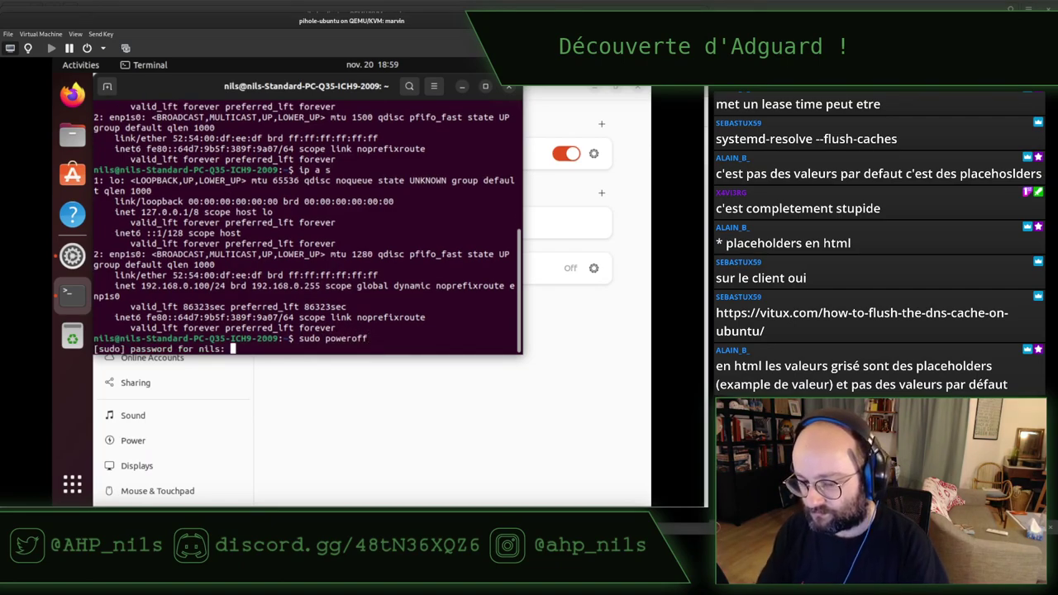
{"action": "key", "text": "Return"}
Step: Return to the pihole-client virtual machine and check the network for other DHCP servers, dismissing the resulting notification
{"action": "key", "text": "super"}
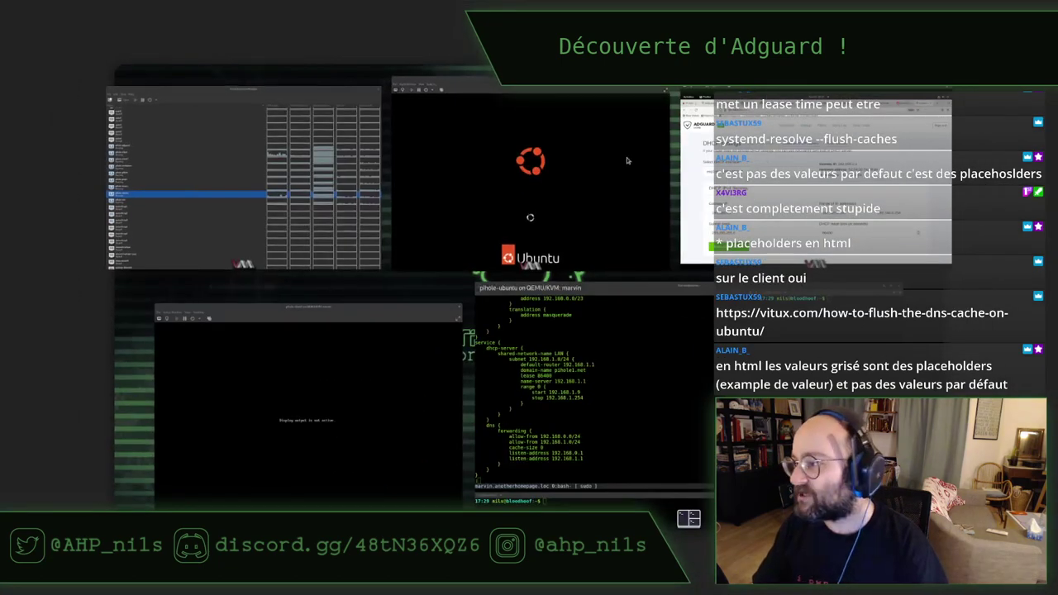
{"action": "left_click", "coordinate": [699, 173]}
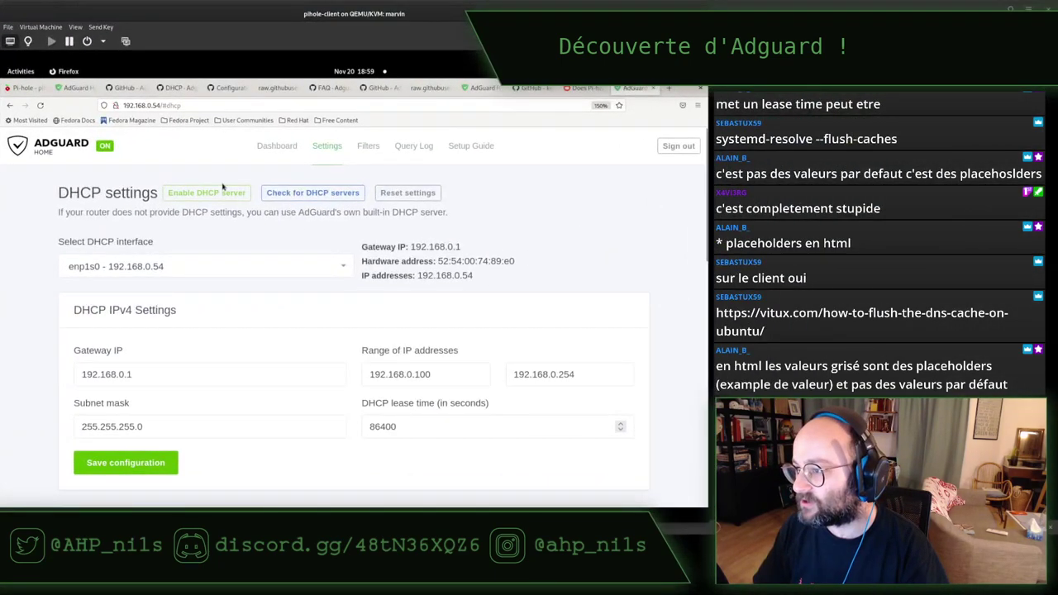
{"action": "left_click", "coordinate": [311, 195]}
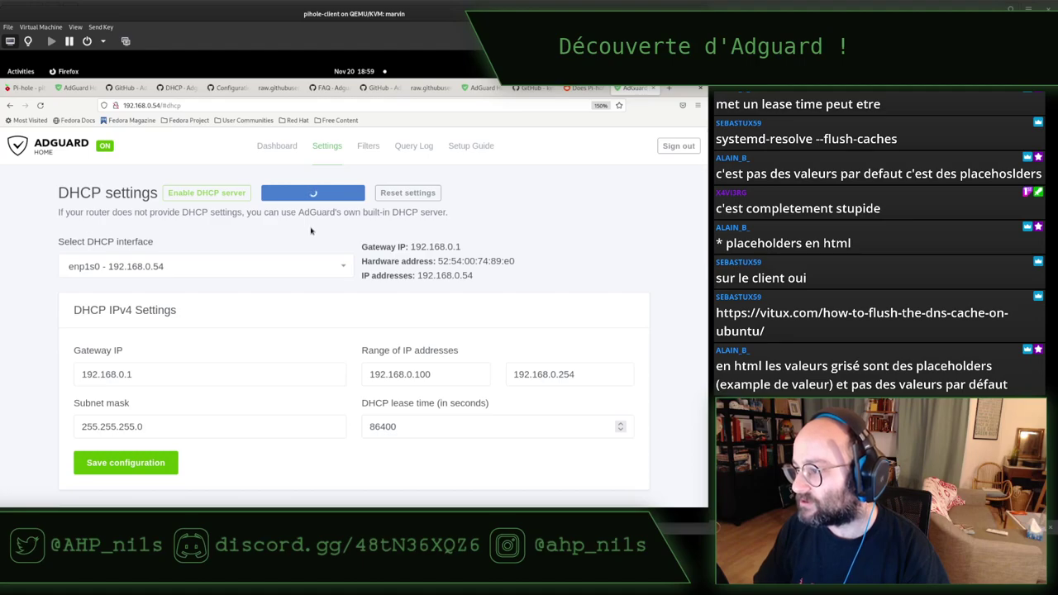
{"action": "scroll", "coordinate": [313, 228], "scroll_direction": "down", "scroll_amount": 5}
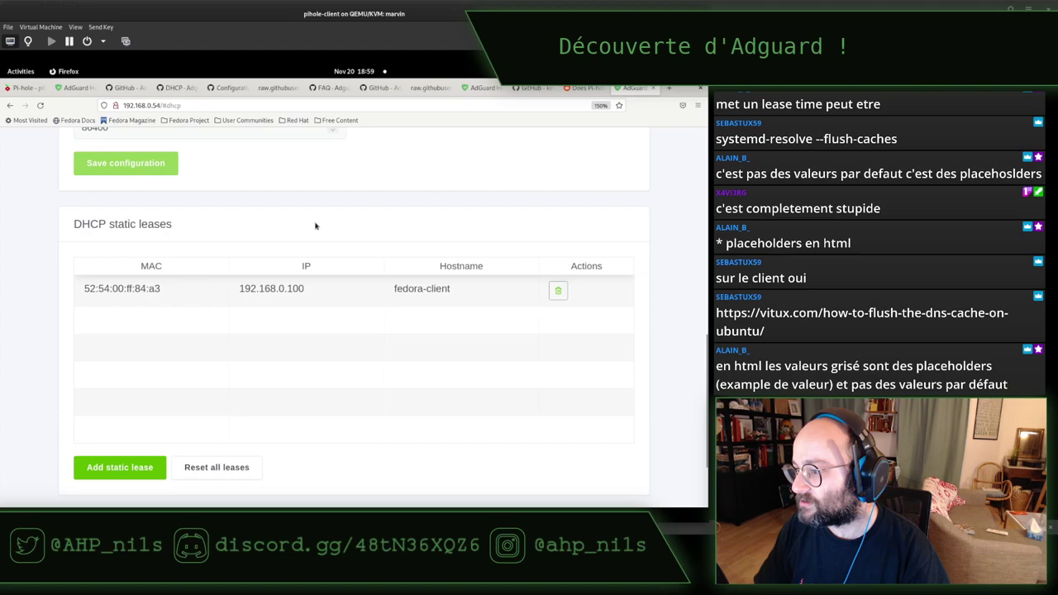
{"action": "scroll", "coordinate": [315, 226], "scroll_direction": "down", "scroll_amount": 2}
{"action": "scroll", "coordinate": [316, 226], "scroll_direction": "up", "scroll_amount": 10}
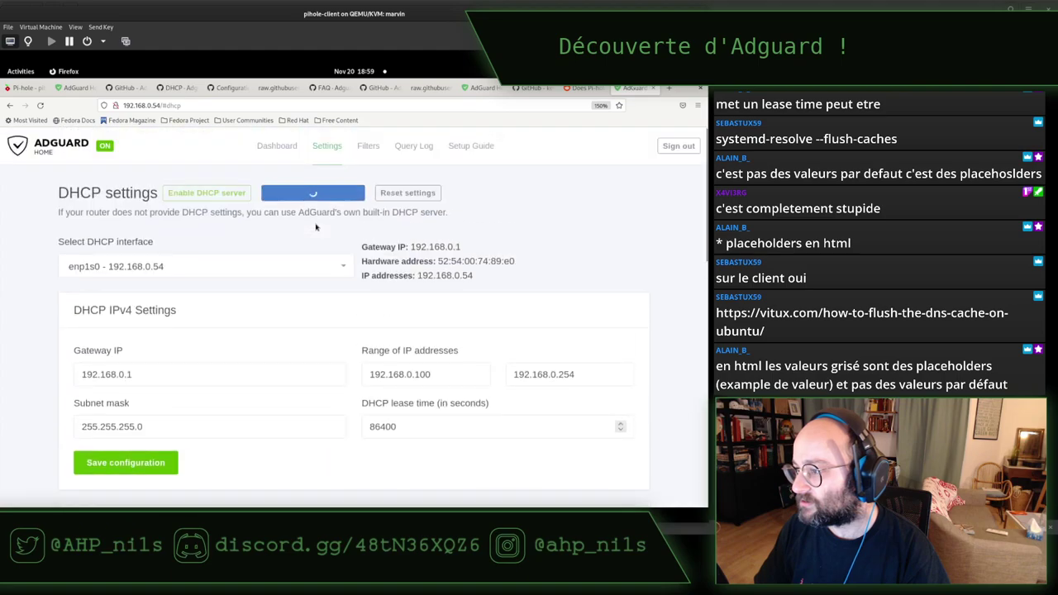
{"action": "double_click", "coordinate": [312, 199]}
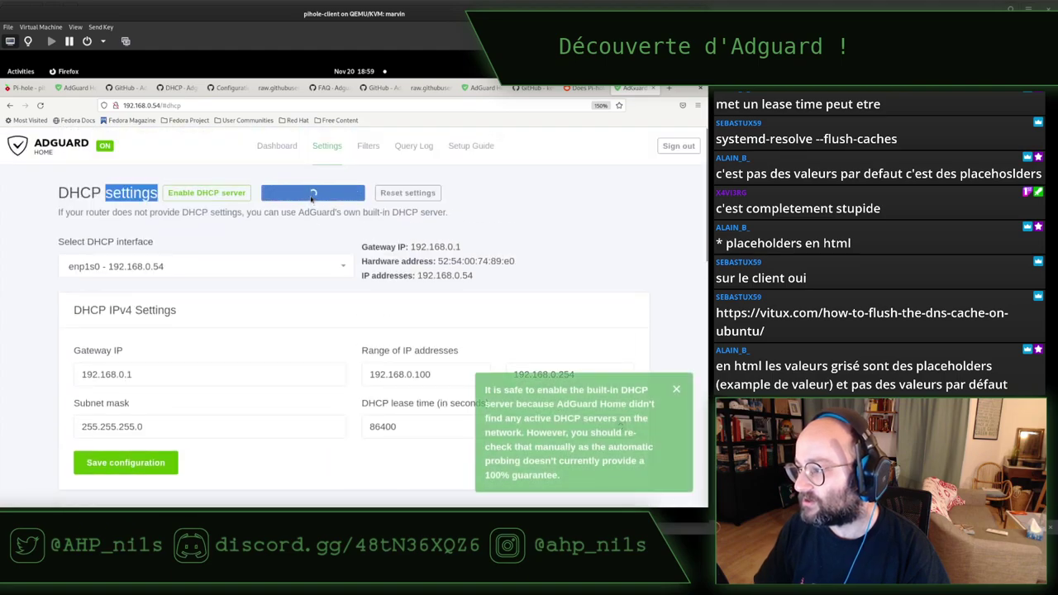
{"action": "left_click", "coordinate": [677, 391]}
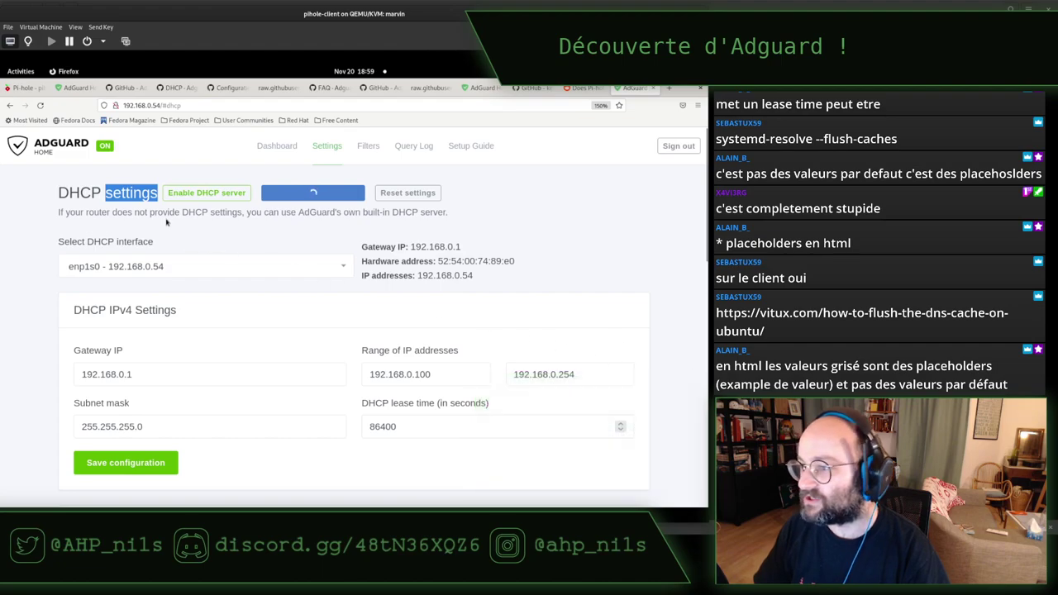
Step: Enable the AdGuard Home DHCP server on enp1s0 and dismiss the notifications
{"action": "left_click", "coordinate": [178, 213]}
{"action": "left_click", "coordinate": [194, 195]}
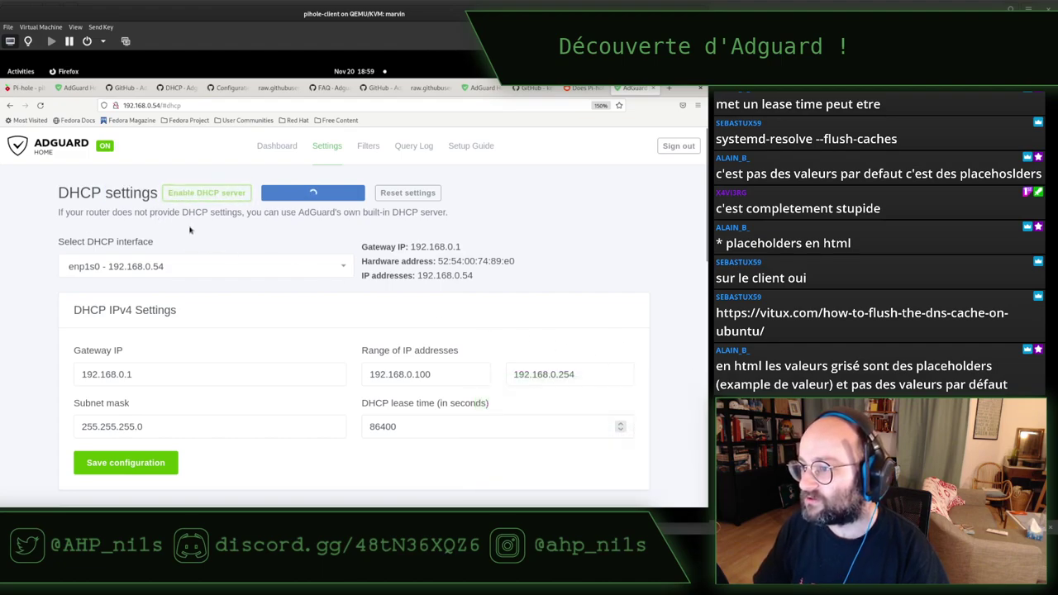
{"action": "scroll", "coordinate": [46, 224], "scroll_direction": "down", "scroll_amount": 3}
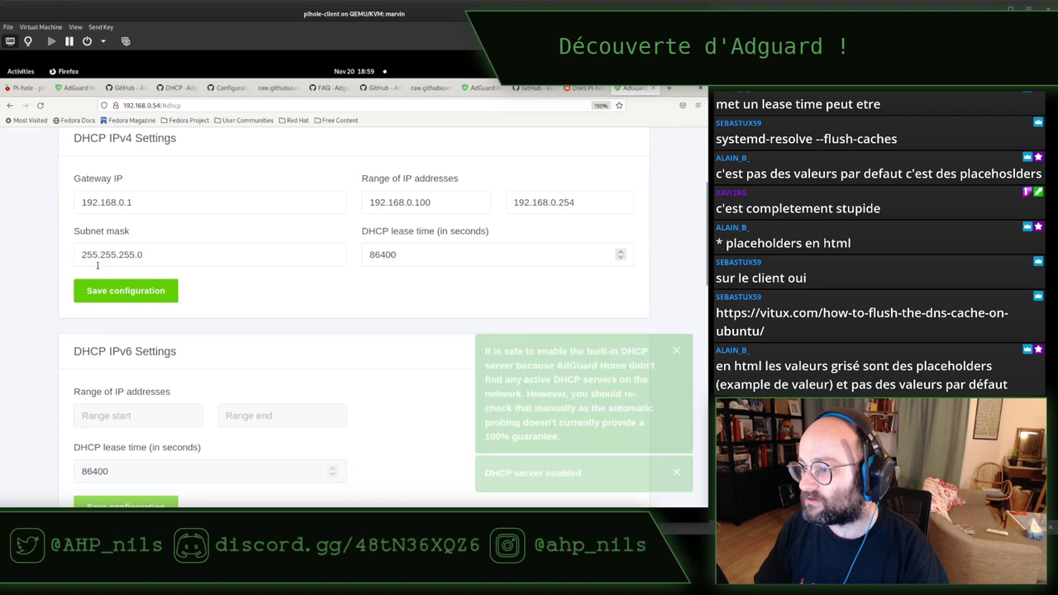
{"action": "left_click", "coordinate": [676, 473]}
{"action": "left_click", "coordinate": [677, 390]}
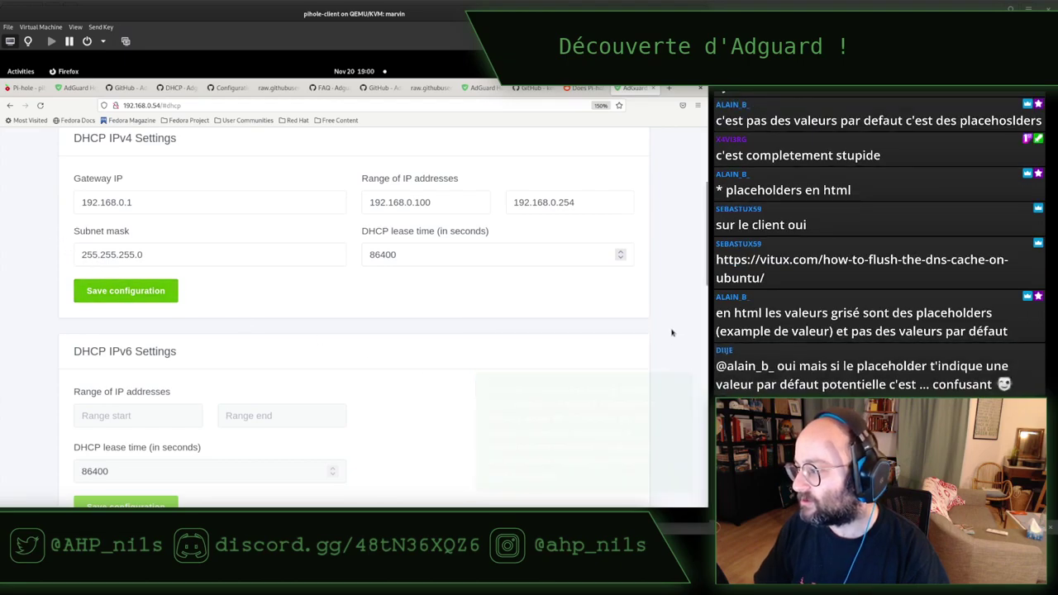
Step: Reload the DHCP settings page and examine the DHCP leases and static leases tables
{"action": "key", "text": "F5"}
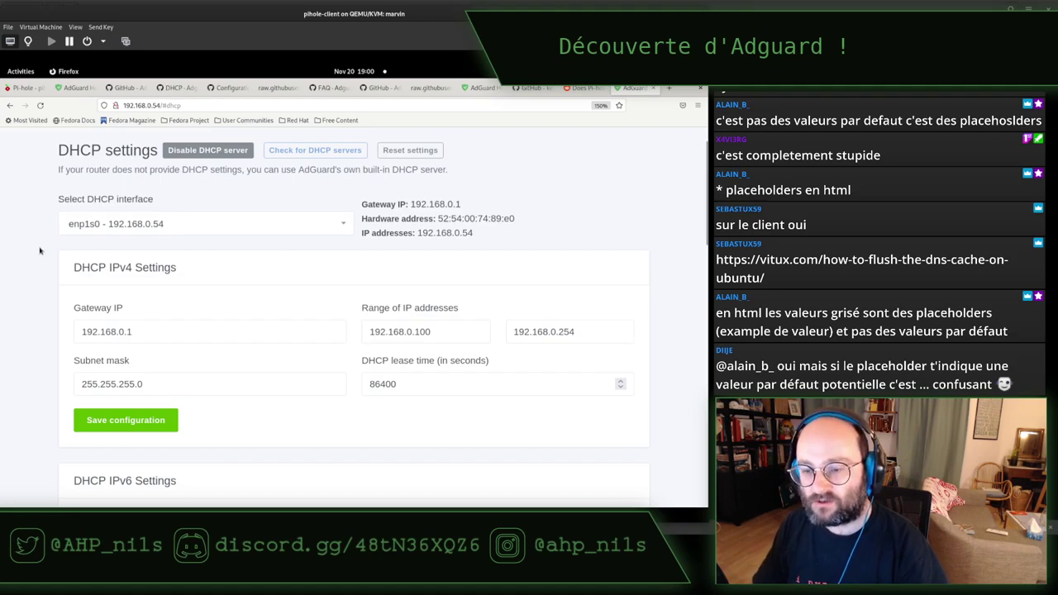
{"action": "scroll", "coordinate": [37, 247], "scroll_direction": "down", "scroll_amount": 5}
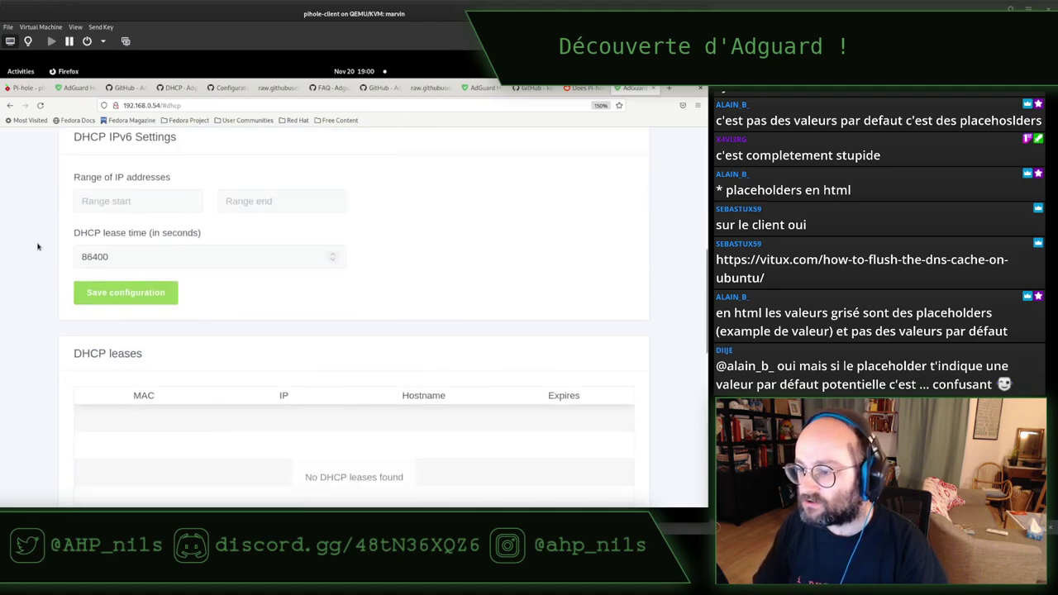
{"action": "scroll", "coordinate": [37, 247], "scroll_direction": "down", "scroll_amount": 4}
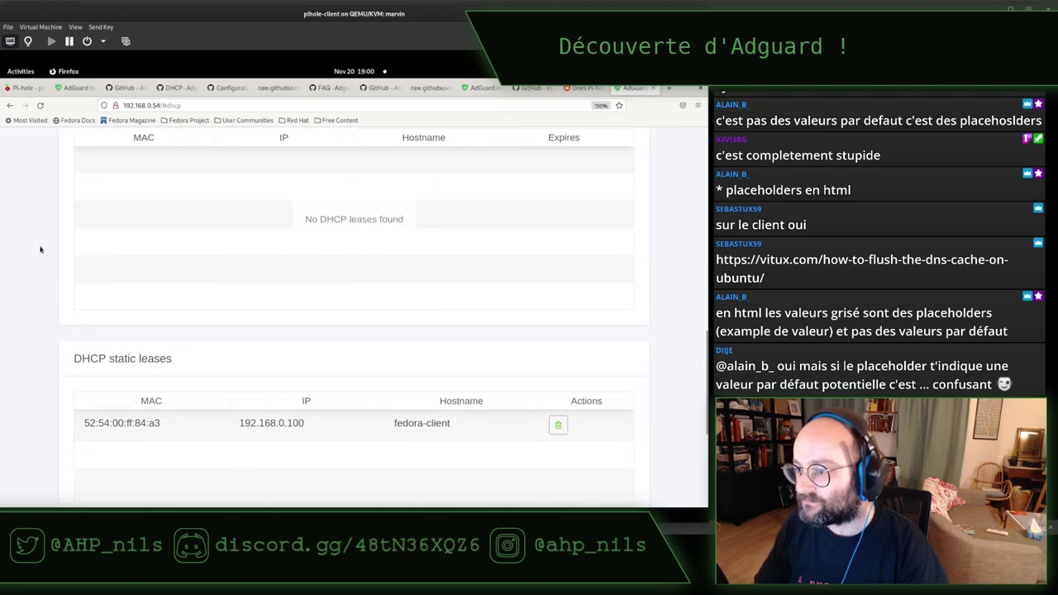
{"action": "scroll", "coordinate": [39, 250], "scroll_direction": "down", "scroll_amount": 1}
{"action": "scroll", "coordinate": [40, 249], "scroll_direction": "up", "scroll_amount": 10}
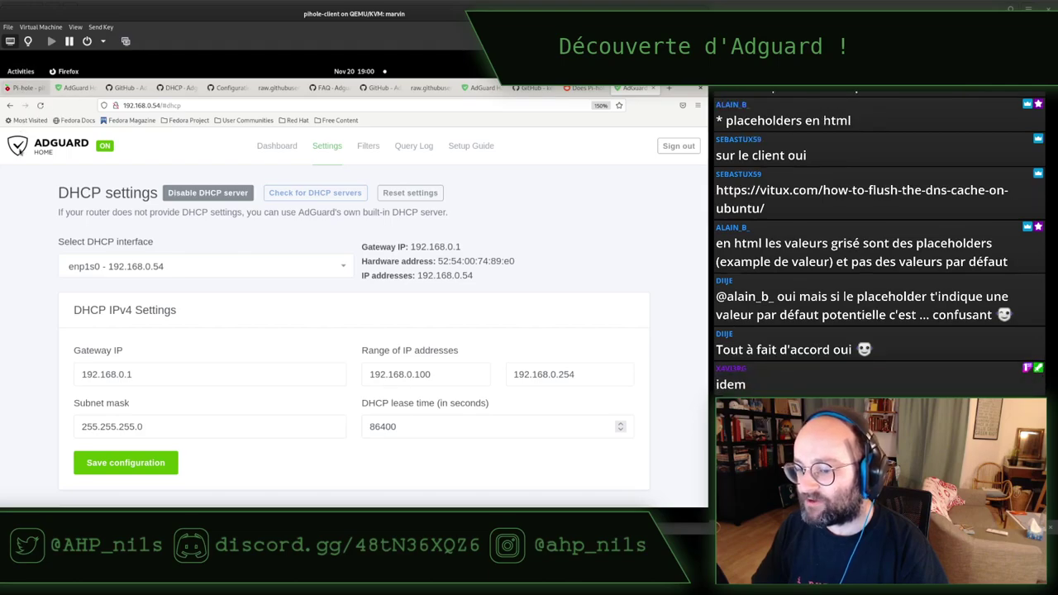
Step: Switch to the pihole-client1 virtual machine's window
{"action": "key", "text": "super"}
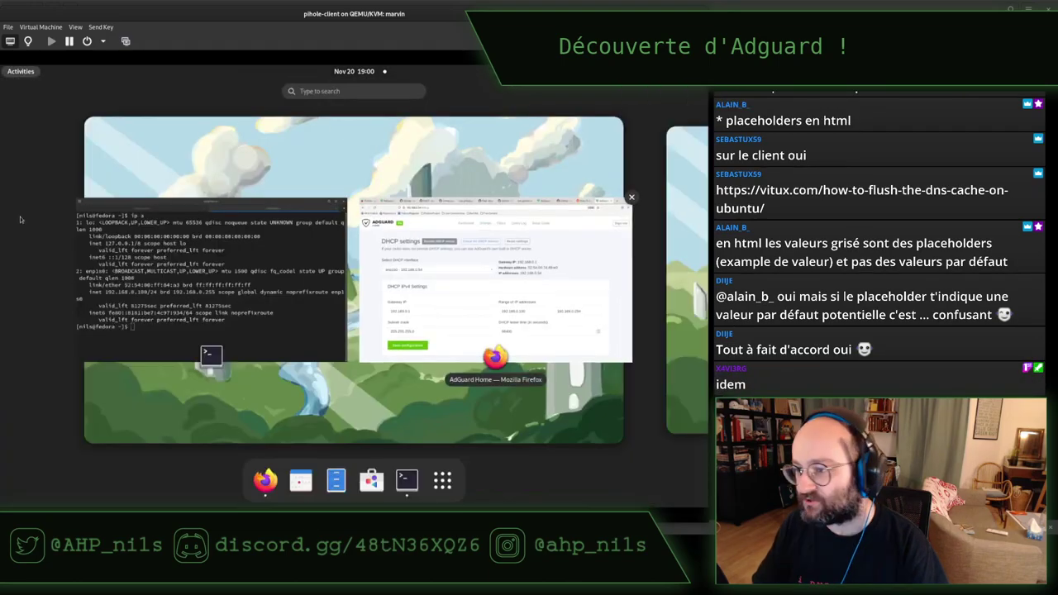
{"action": "key", "text": "super"}
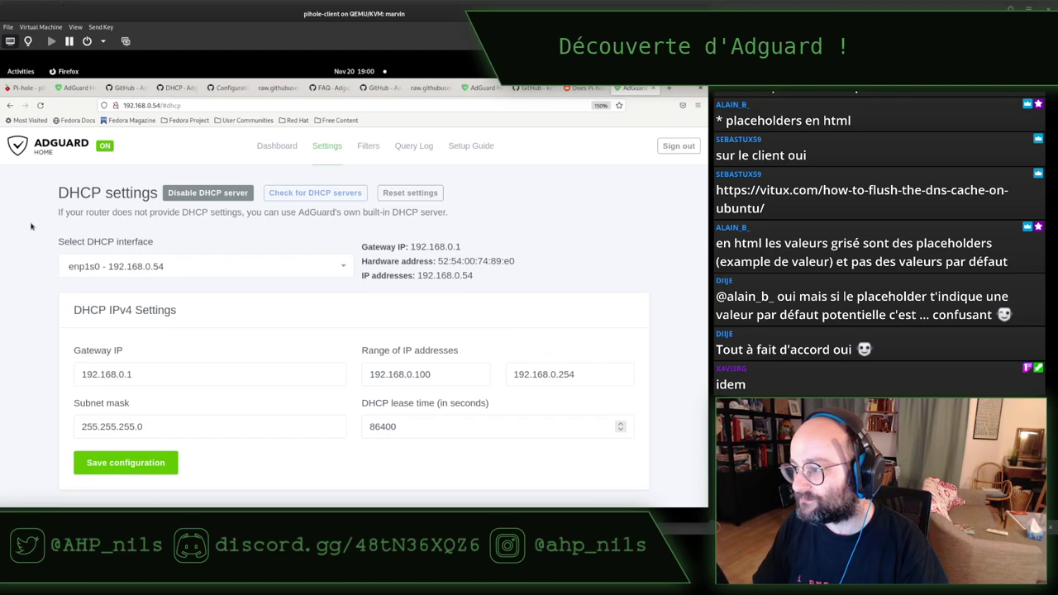
{"action": "key", "text": "super"}
{"action": "left_click", "coordinate": [295, 358]}
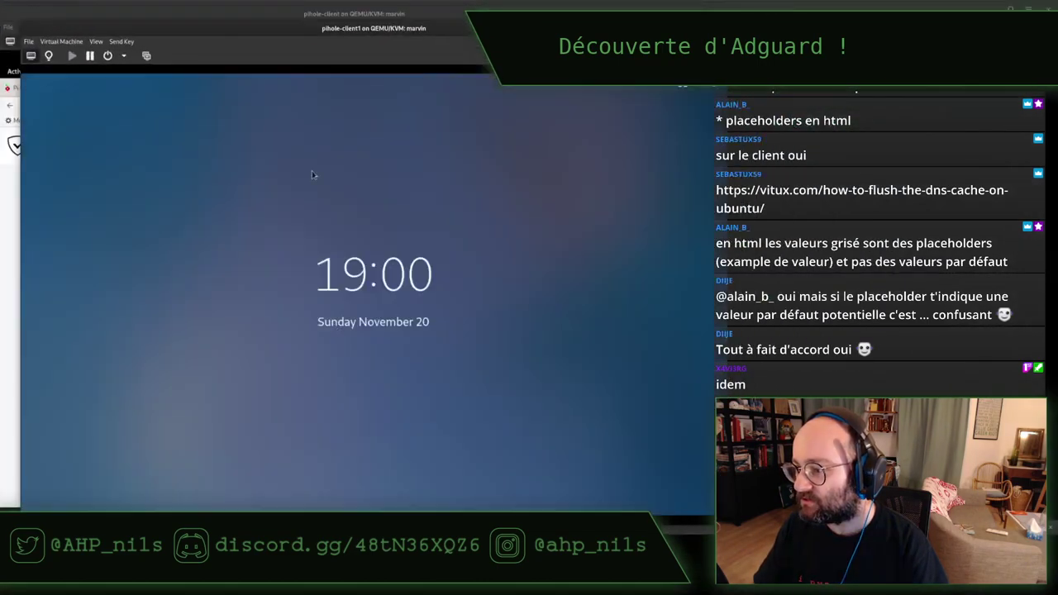
Step: Switch to Virtual Machine Manager, start the pihole-ubuntu virtual machine and open its console
{"action": "left_click", "coordinate": [281, 265]}
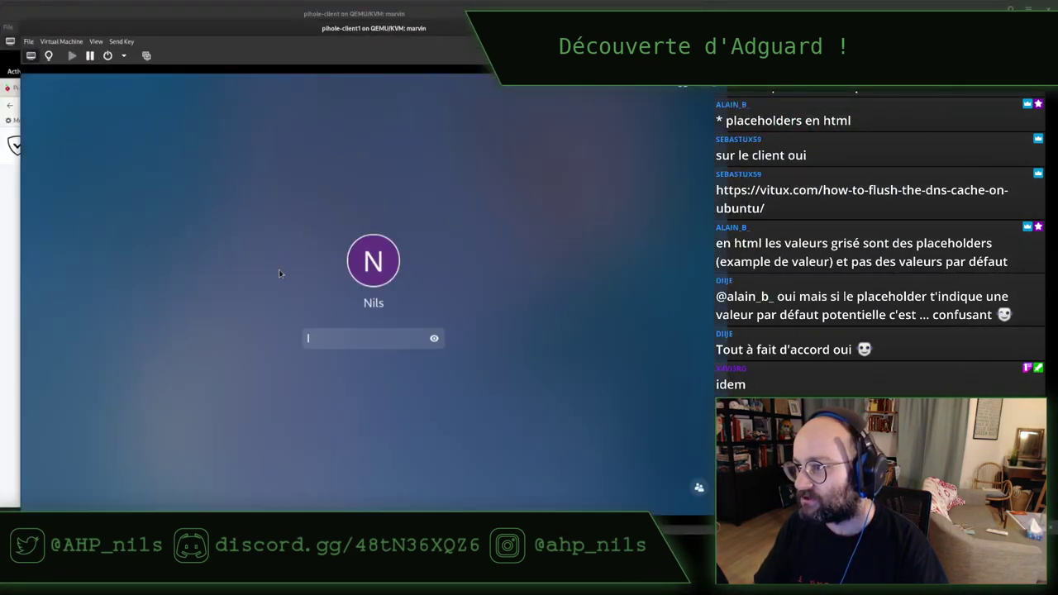
{"action": "key", "text": "alt+Tab"}
{"action": "key", "text": "super"}
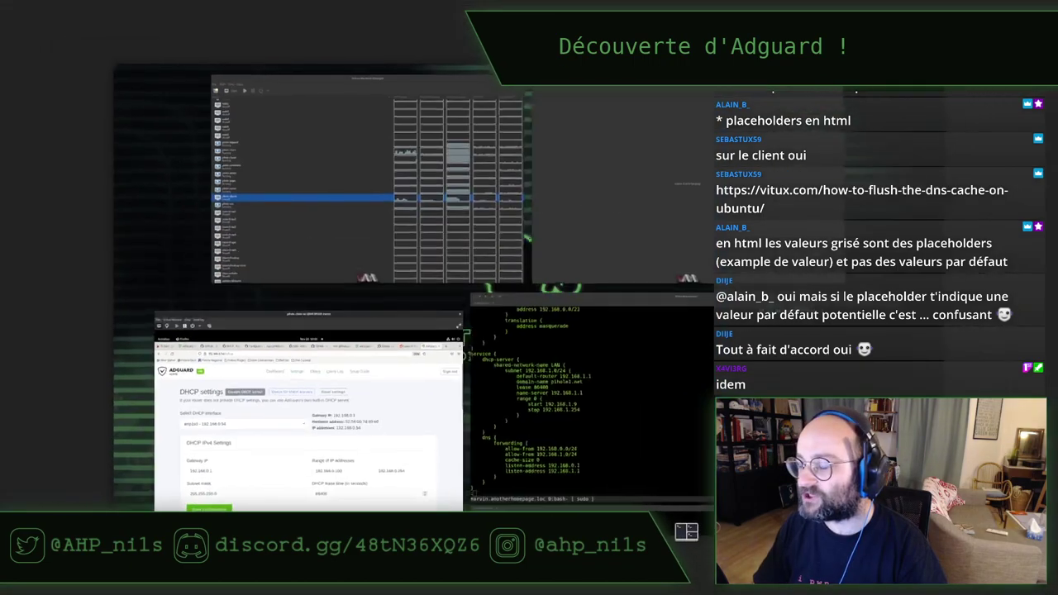
{"action": "left_click", "coordinate": [341, 206]}
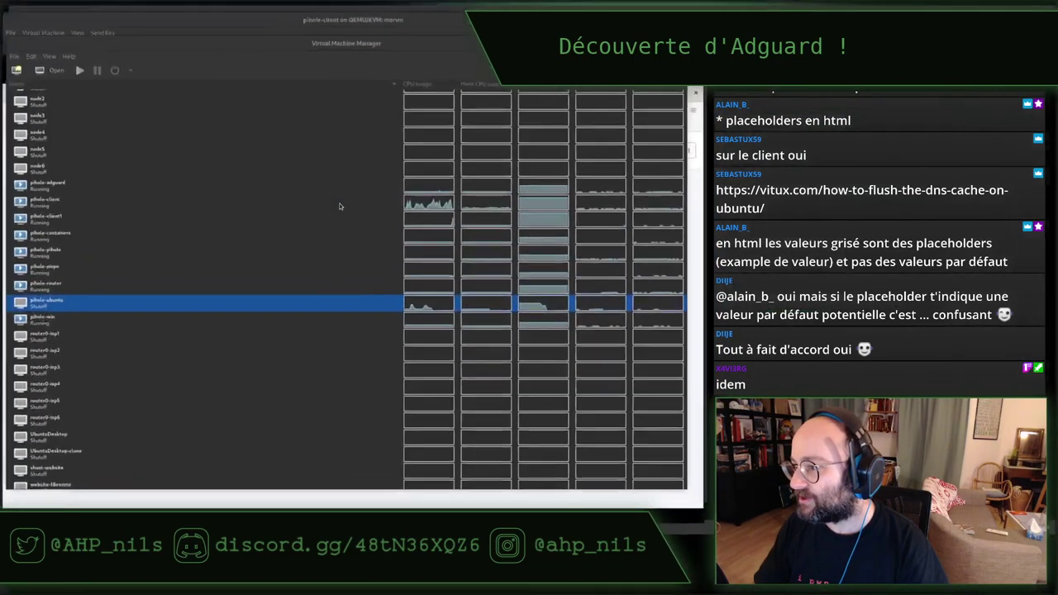
{"action": "key", "text": "Return"}
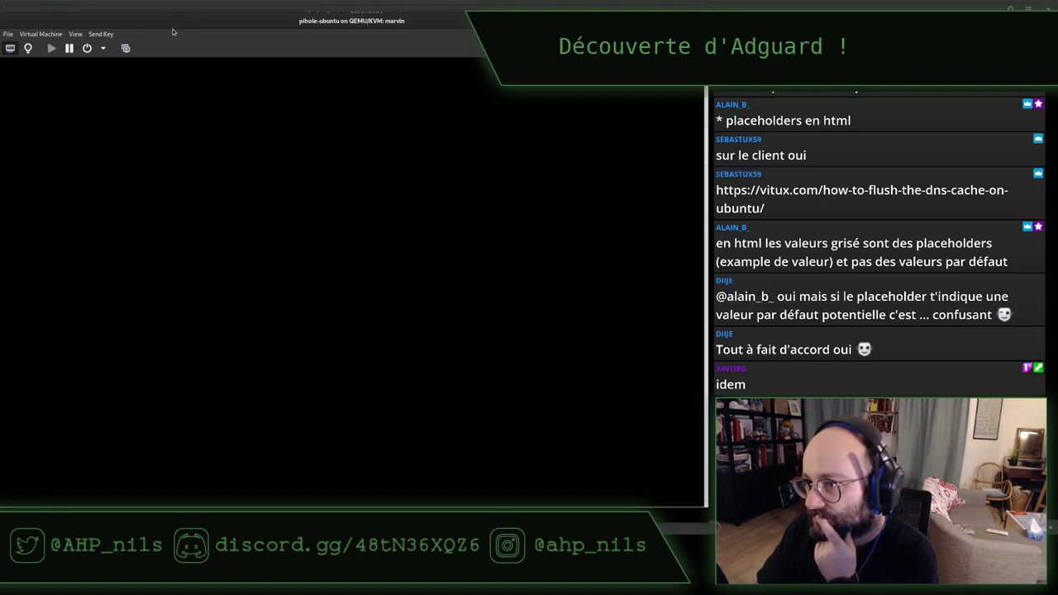
{"action": "left_click", "coordinate": [244, 221]}
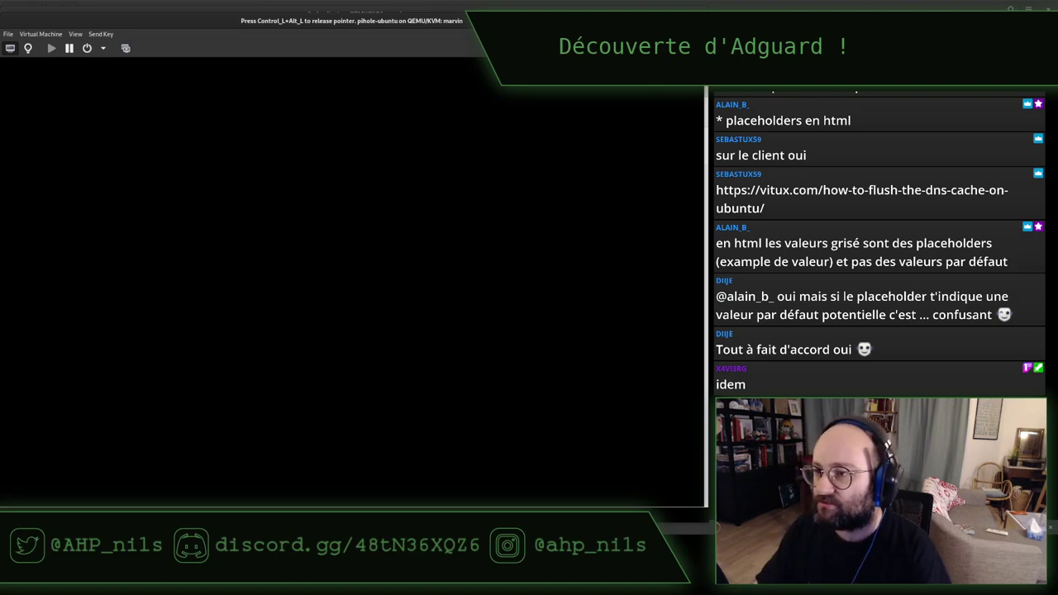
{"action": "key", "text": "ctrl+alt"}
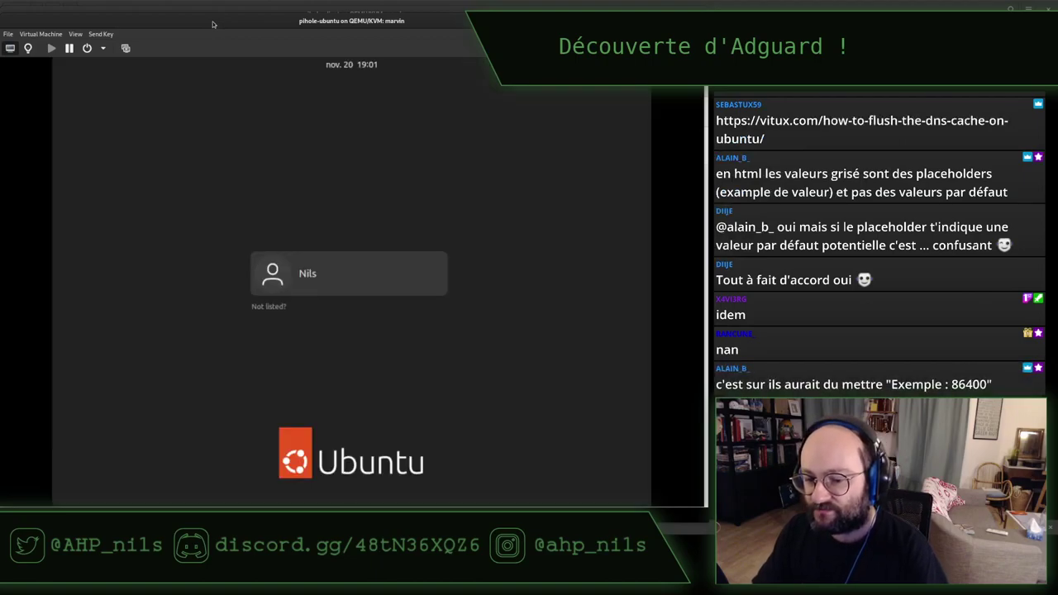
Step: Log in to the Ubuntu desktop by choosing the listed user account and entering its password
{"action": "left_click", "coordinate": [314, 282]}
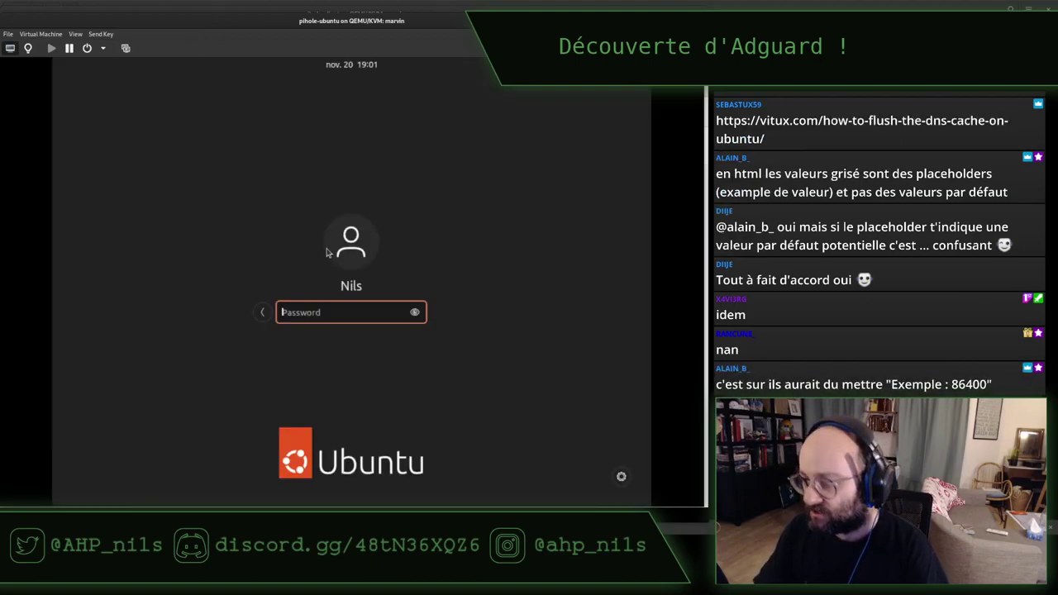
{"action": "type", "text": "********"}
{"action": "key", "text": "Return"}
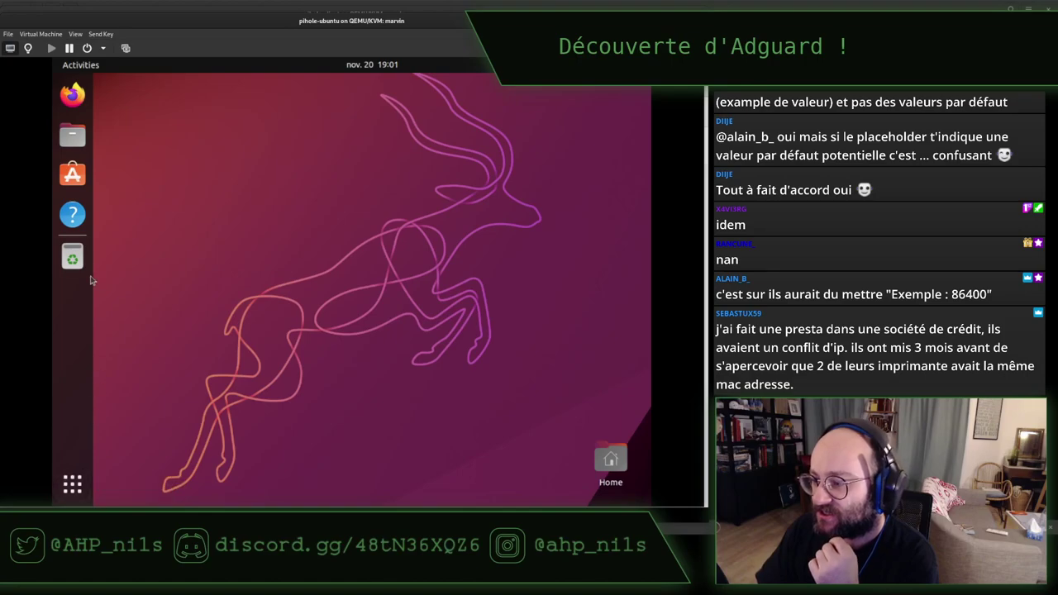
Step: Open a maximized terminal and run "ip a s" to check the IP address assigned to enp1s0
{"action": "left_click", "coordinate": [73, 486]}
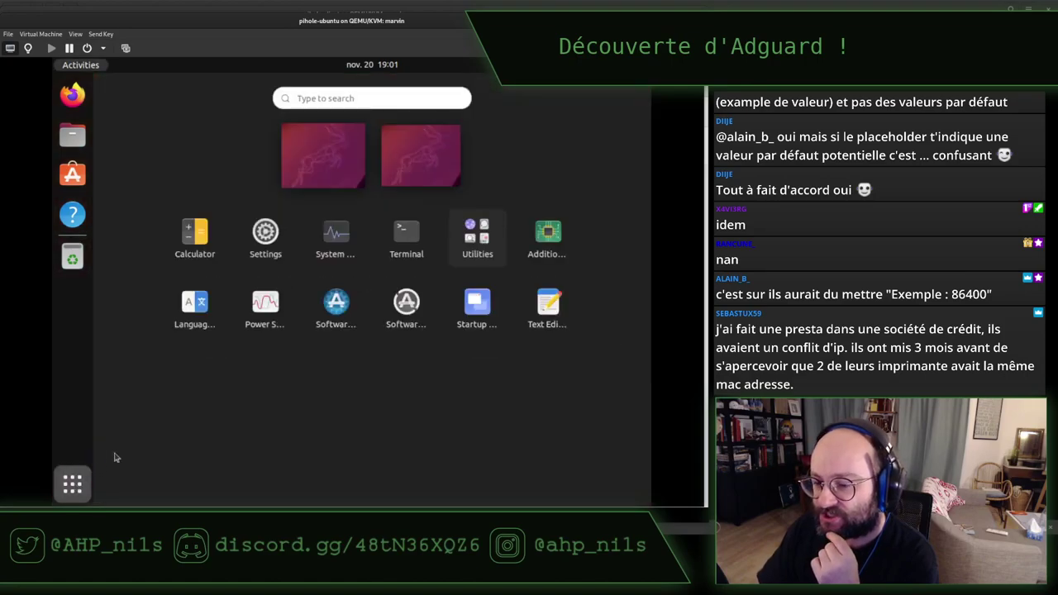
{"action": "left_click", "coordinate": [392, 250]}
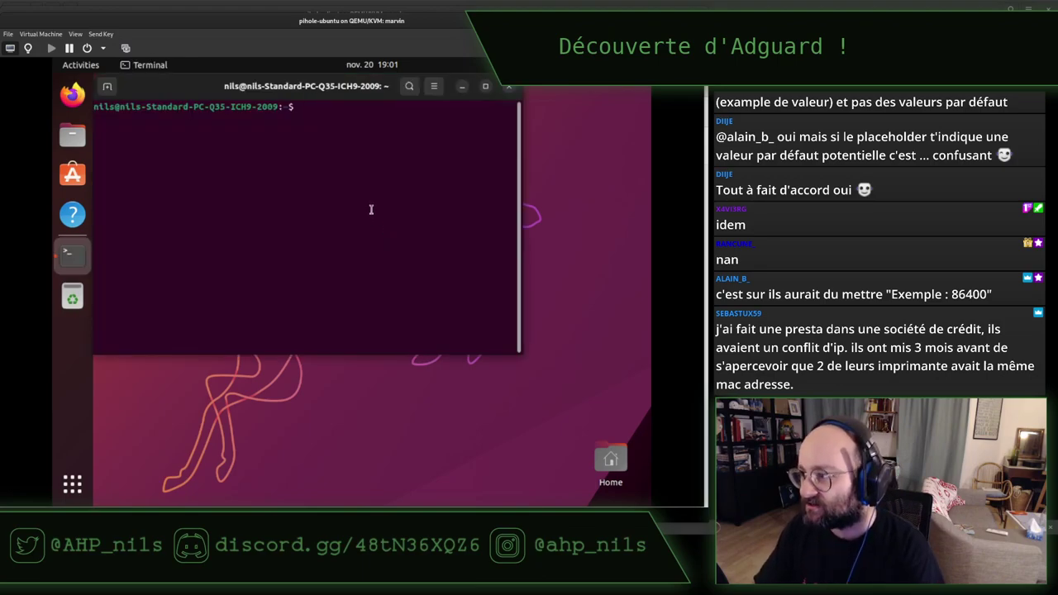
{"action": "type", "text": "ip a s"}
{"action": "key", "text": "Return"}
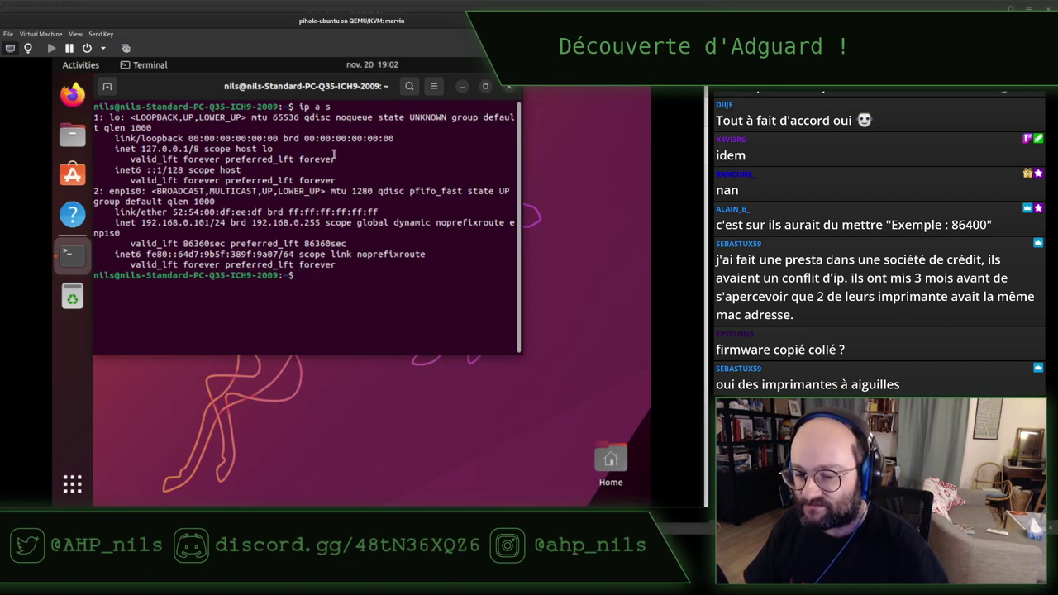
{"action": "left_click", "coordinate": [486, 86]}
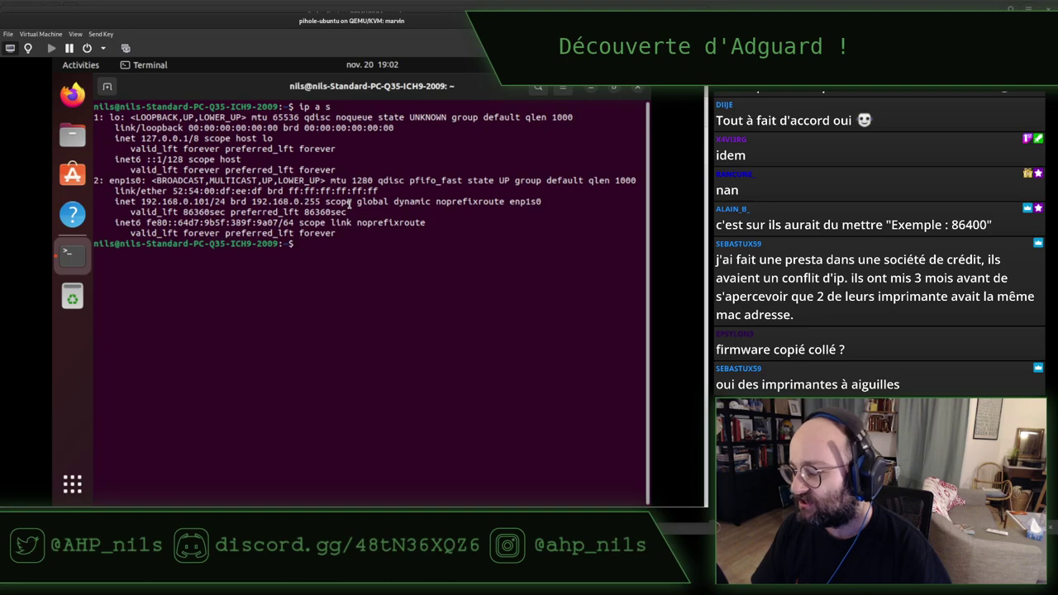
{"action": "double_click", "coordinate": [183, 201]}
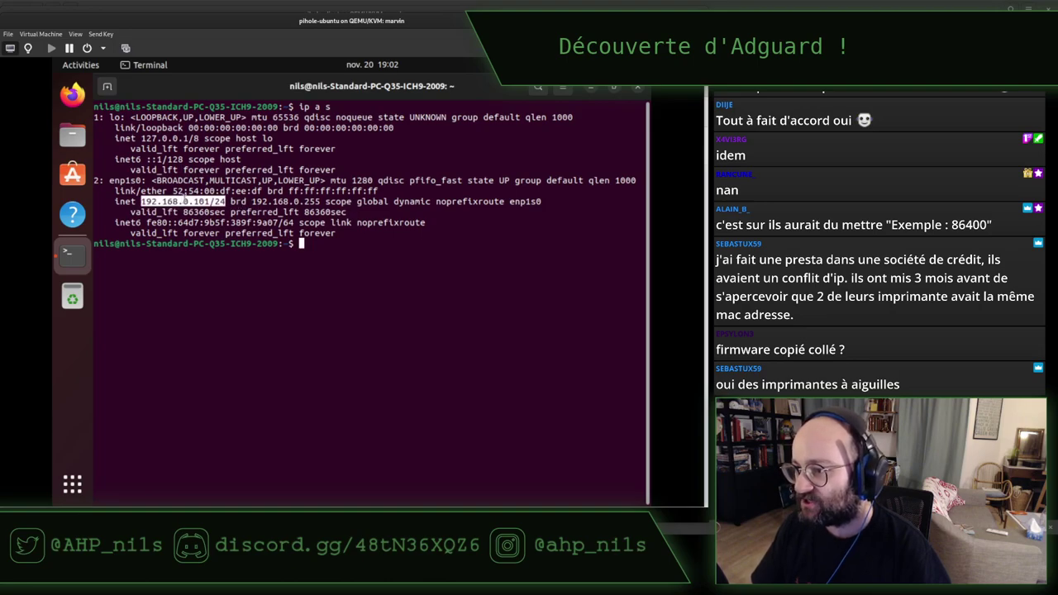
{"action": "left_click", "coordinate": [351, 203]}
Step: Run resolvectl in the terminal to check the current DNS server for enp1s0
{"action": "type", "text": "reso"}
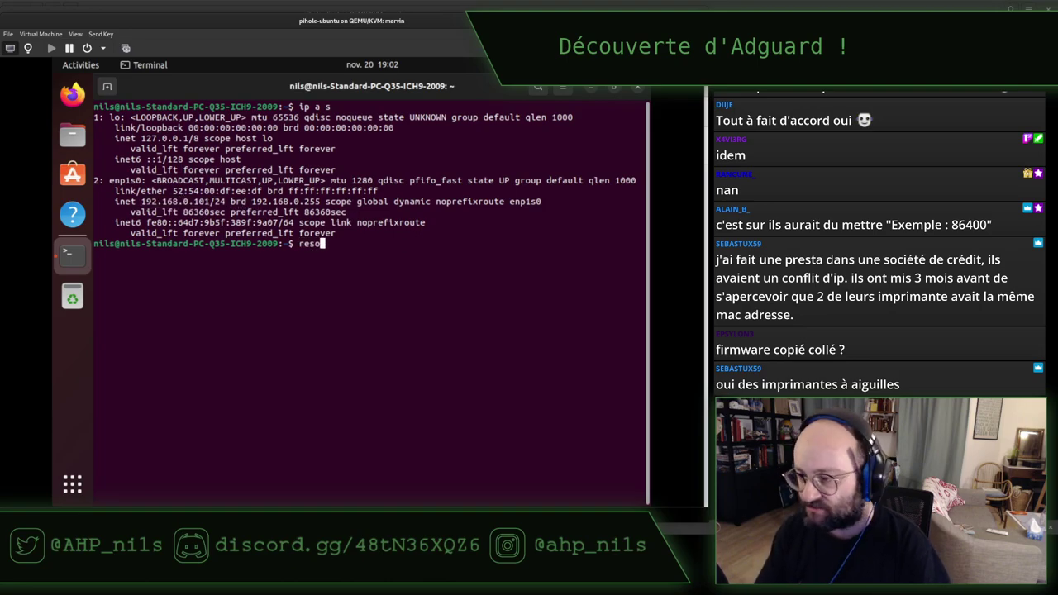
{"action": "type", "text": "lvectl"}
{"action": "key", "text": "Return"}
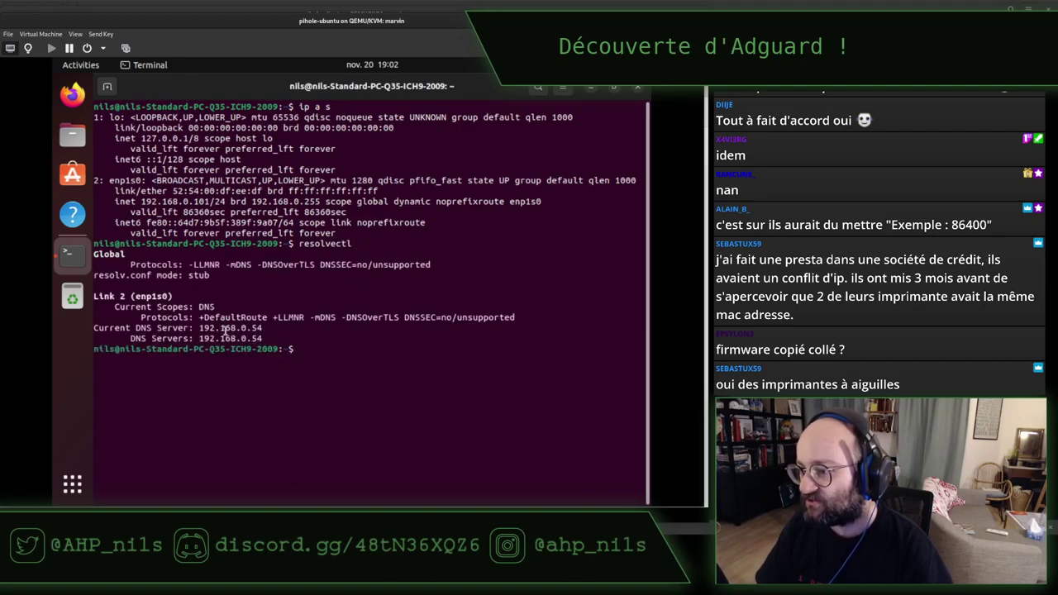
{"action": "double_click", "coordinate": [225, 329]}
{"action": "left_click", "coordinate": [221, 281]}
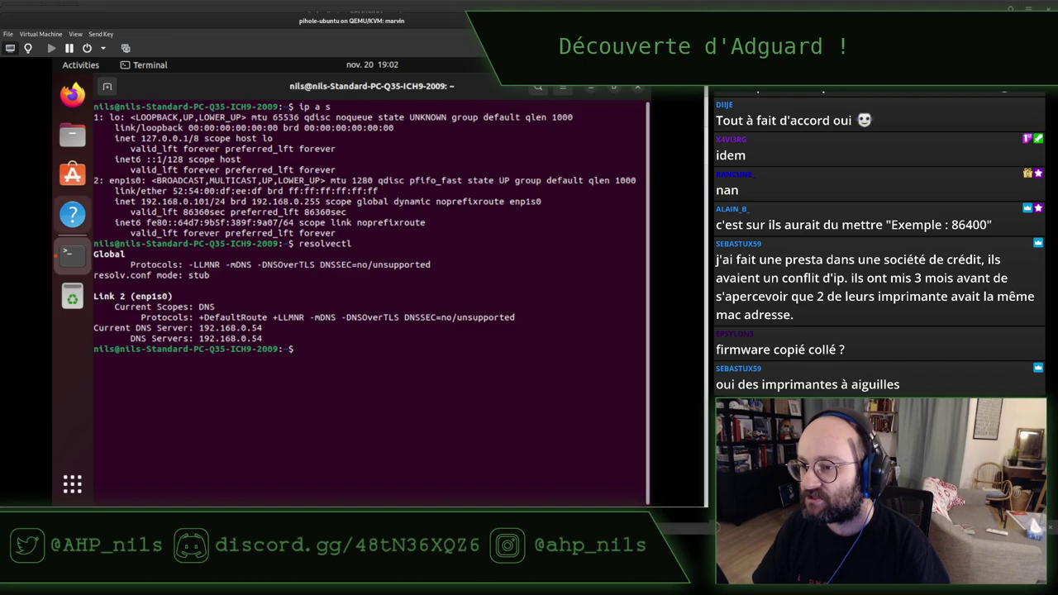
Step: Refresh the Ubuntu package lists with "sudo apt update", entering the sudo password
{"action": "type", "text": "sudo"}
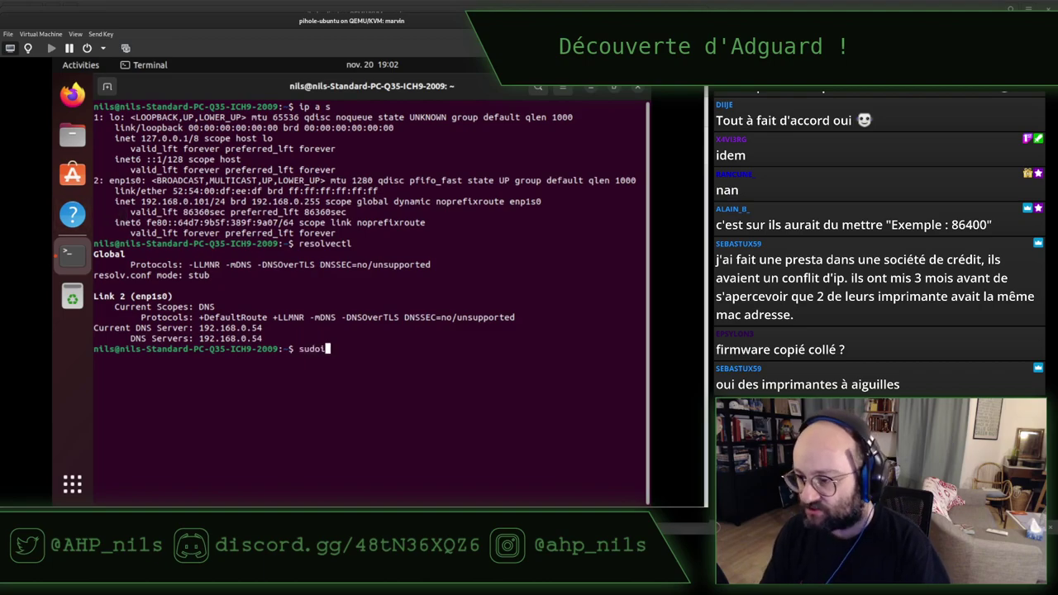
{"action": "type", "text": " a"}
{"action": "type", "text": "update"}
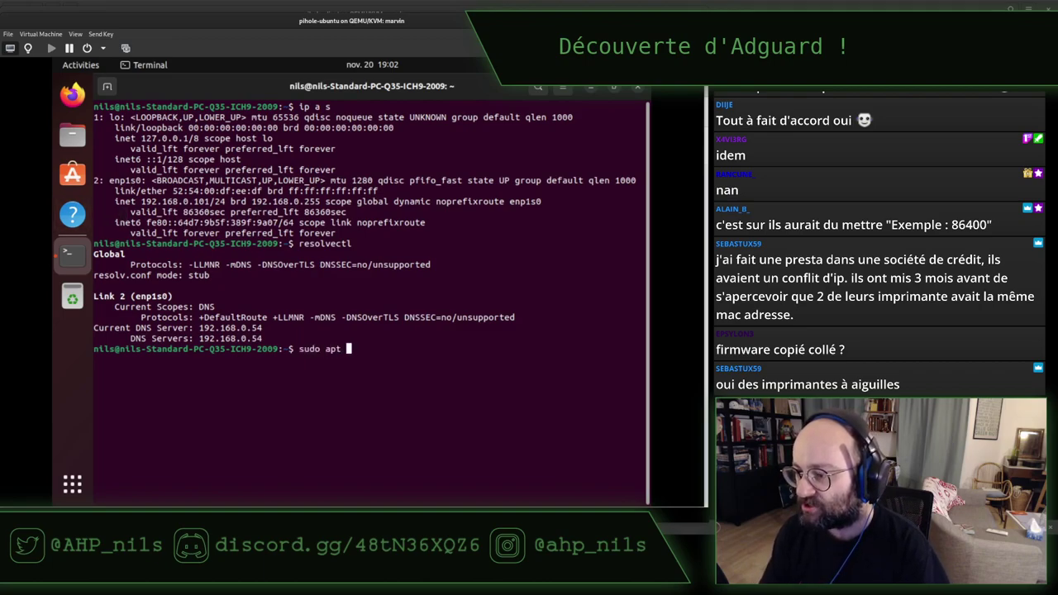
{"action": "key", "text": "Return"}
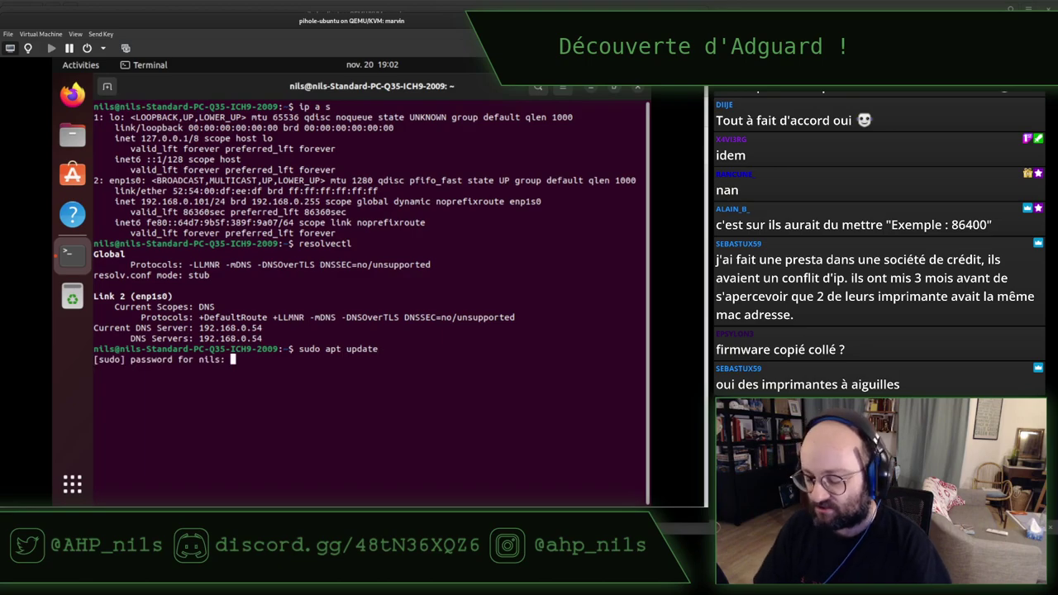
{"action": "key", "text": "Return"}
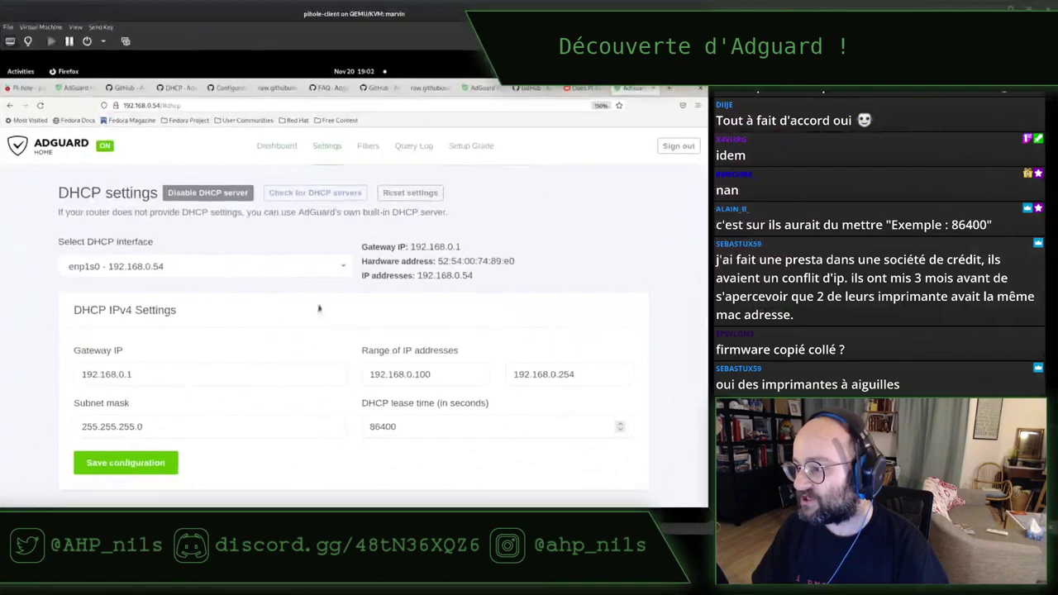
Step: Show the AdGuard Home dashboard in the pihole-client virtual machine and place its browser tab beside the Pi-hole tab
{"action": "left_click", "coordinate": [266, 145]}
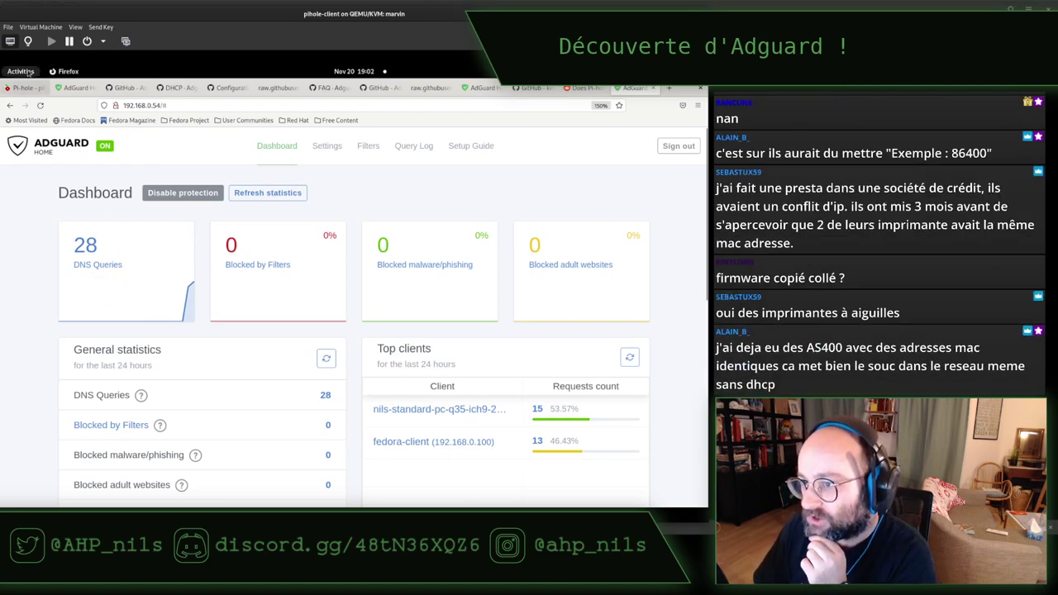
{"action": "left_click_drag", "start_coordinate": [633, 87], "coordinate": [83, 89]}
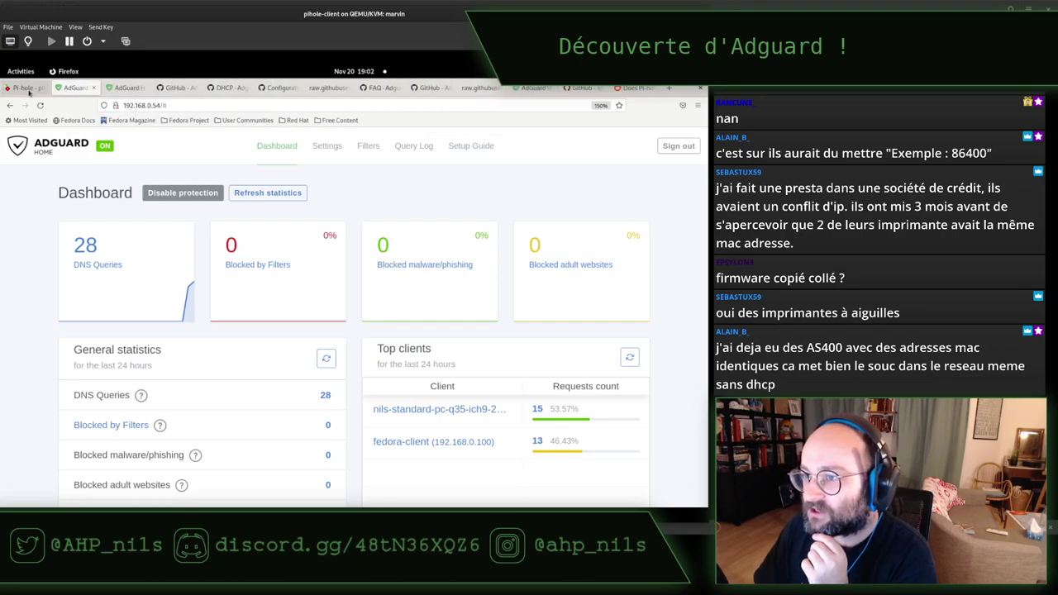
Step: Open the Pi-hole dashboard to review its query and client activity statistics
{"action": "left_click", "coordinate": [25, 88]}
{"action": "scroll", "coordinate": [95, 151], "scroll_direction": "up", "scroll_amount": 5}
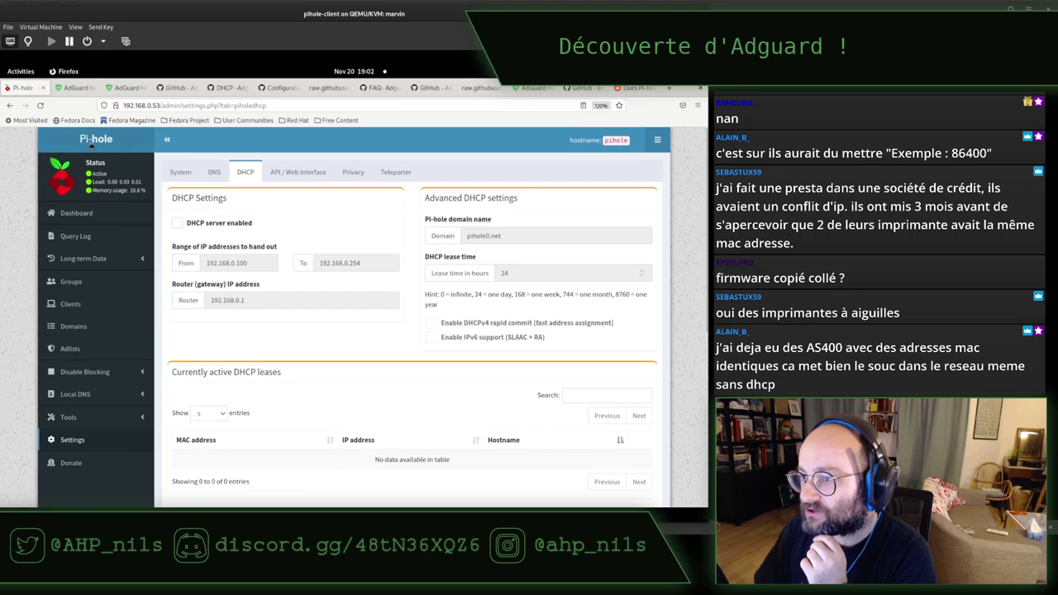
{"action": "left_click", "coordinate": [92, 143]}
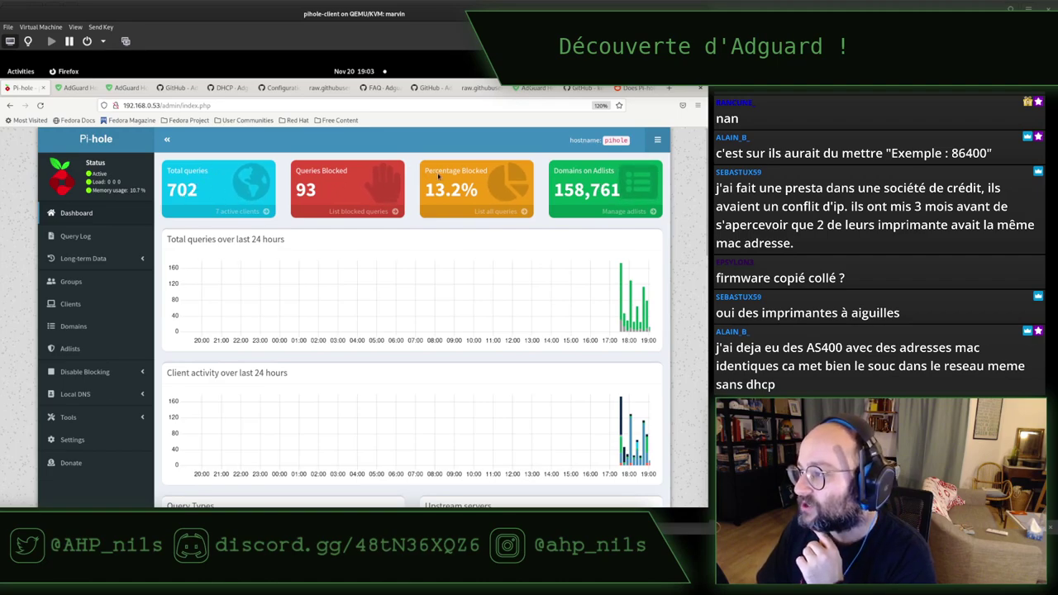
Step: Return to the AdGuard Home dashboard and examine the general statistics, including blocked adult websites, enforced safe search and average processing time
{"action": "left_click", "coordinate": [74, 88]}
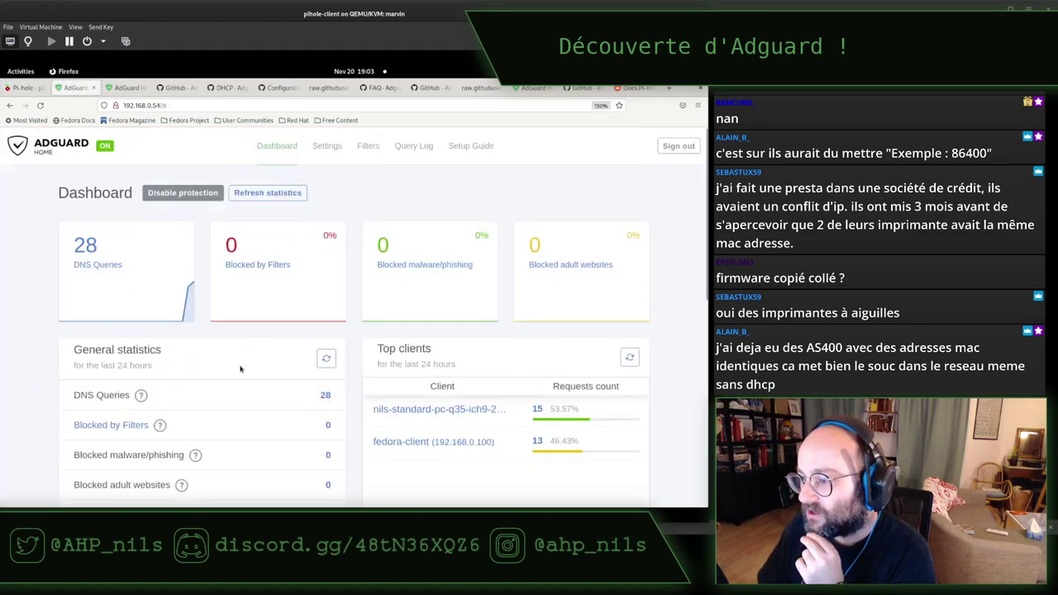
{"action": "scroll", "coordinate": [240, 369], "scroll_direction": "down", "scroll_amount": 2}
{"action": "scroll", "coordinate": [240, 369], "scroll_direction": "down", "scroll_amount": 2}
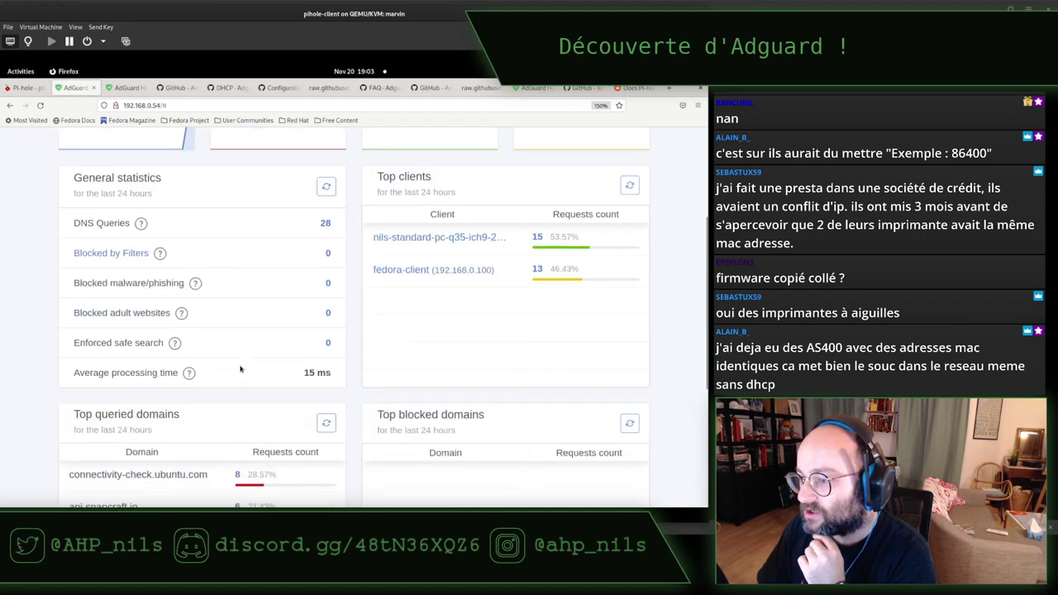
{"action": "mouse_move", "coordinate": [181, 314]}
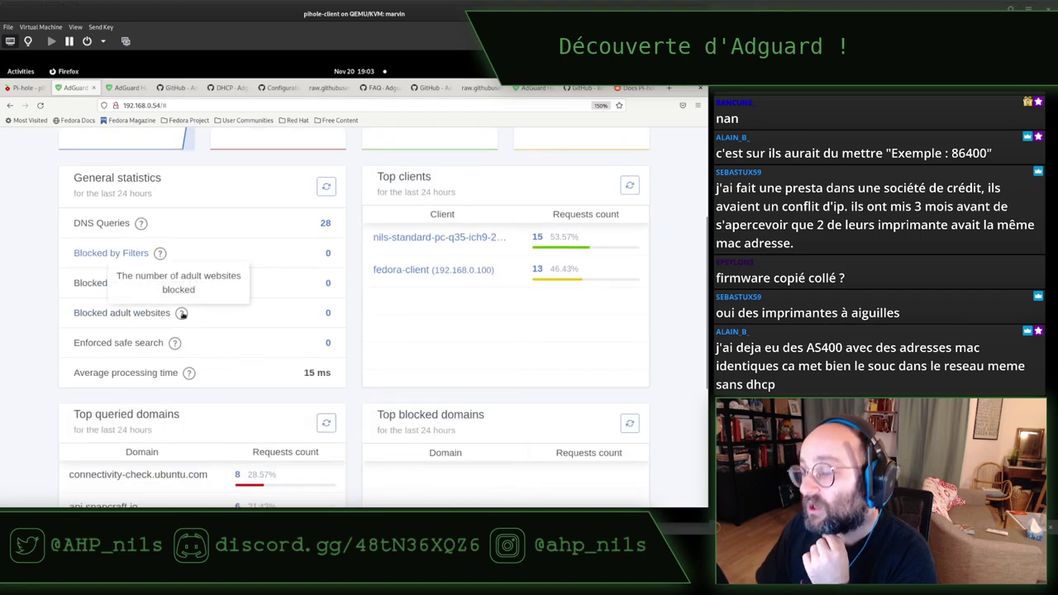
{"action": "left_click_drag", "start_coordinate": [148, 284], "coordinate": [134, 313]}
{"action": "left_click", "coordinate": [107, 305]}
{"action": "left_click", "coordinate": [96, 313]}
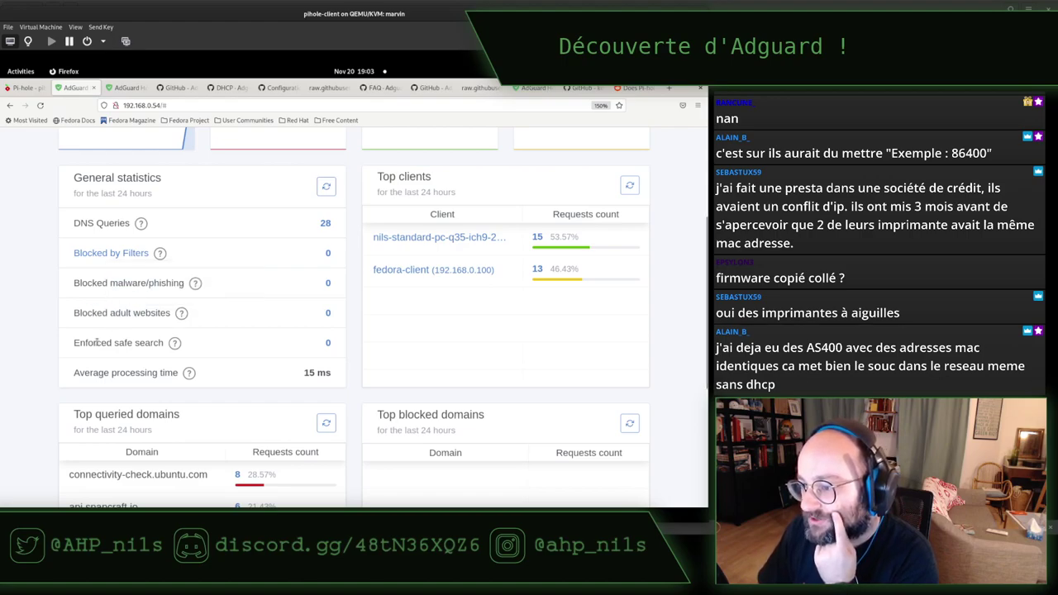
{"action": "left_click_drag", "start_coordinate": [86, 342], "coordinate": [154, 373]}
{"action": "left_click", "coordinate": [95, 372]}
{"action": "left_click", "coordinate": [130, 361]}
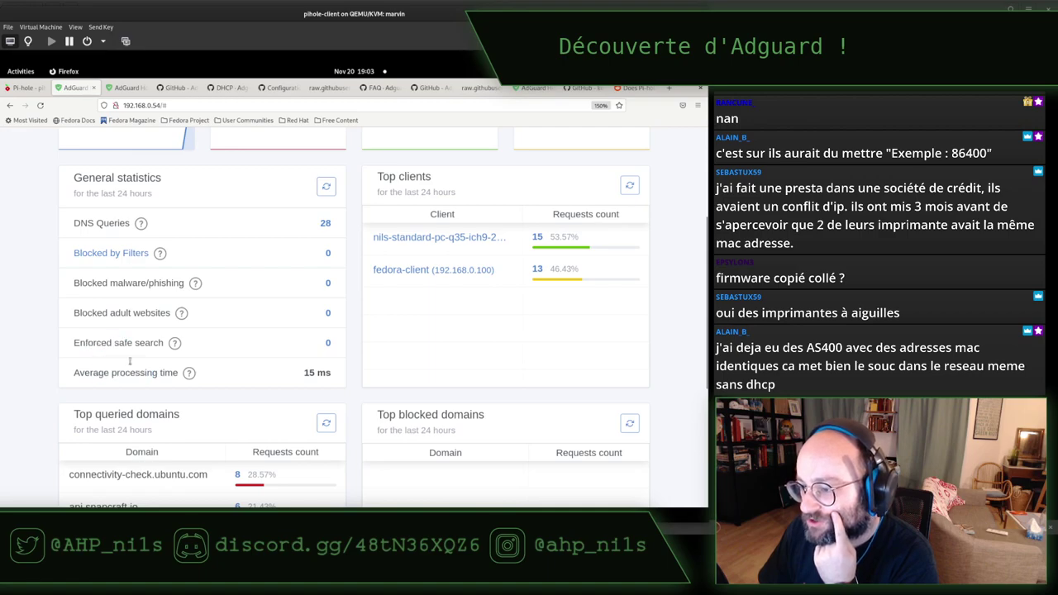
Step: Examine the top queried domains and top blocked domains on the AdGuard Home dashboard
{"action": "scroll", "coordinate": [111, 314], "scroll_direction": "down", "scroll_amount": 4}
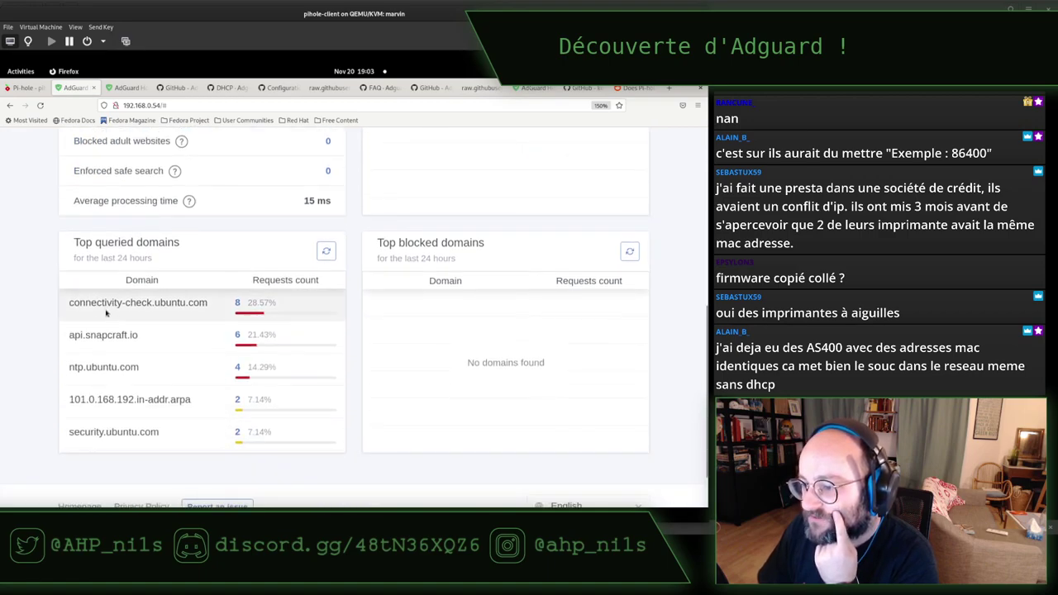
{"action": "left_click_drag", "start_coordinate": [76, 304], "coordinate": [187, 303]}
{"action": "left_click", "coordinate": [73, 334]}
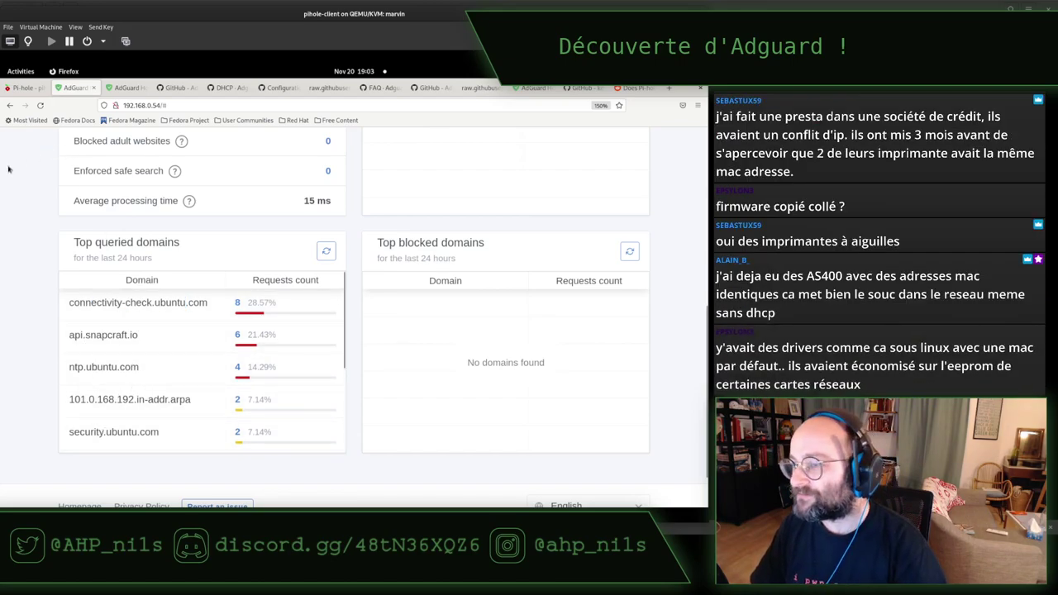
Step: Switch to Virtual Machine Manager, open the pihole-win virtual machine's console and bring up the Windows sign-in prompt
{"action": "mouse_move", "coordinate": [2, 69]}
{"action": "key", "text": "super"}
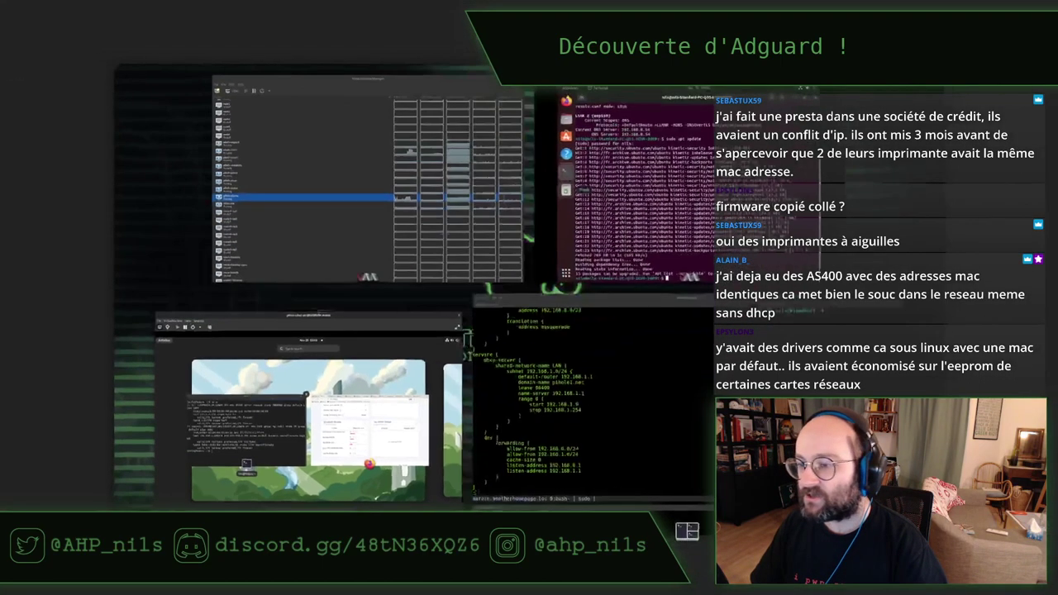
{"action": "left_click", "coordinate": [303, 203]}
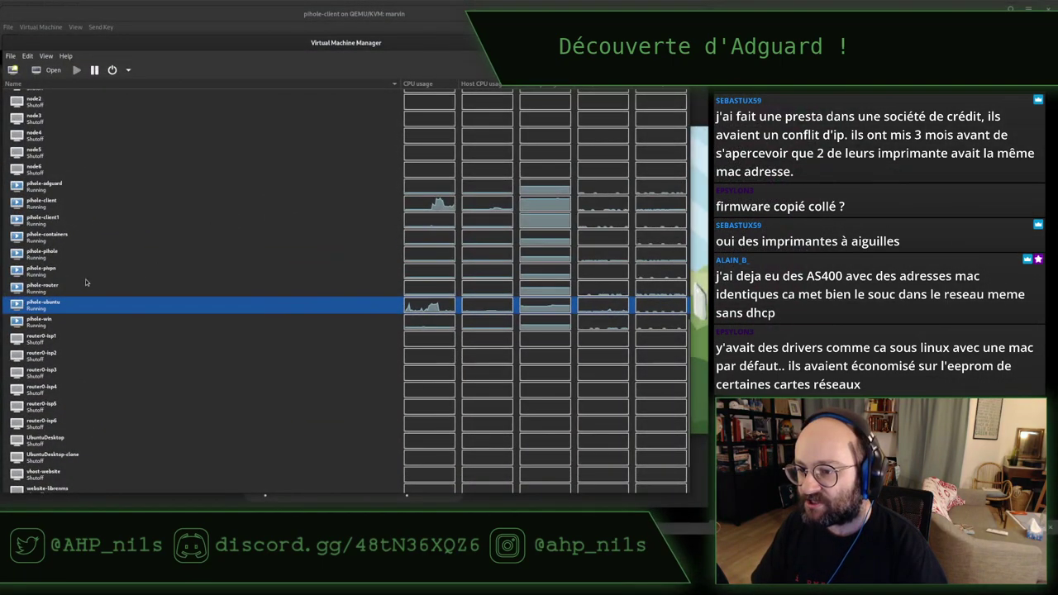
{"action": "double_click", "coordinate": [73, 322]}
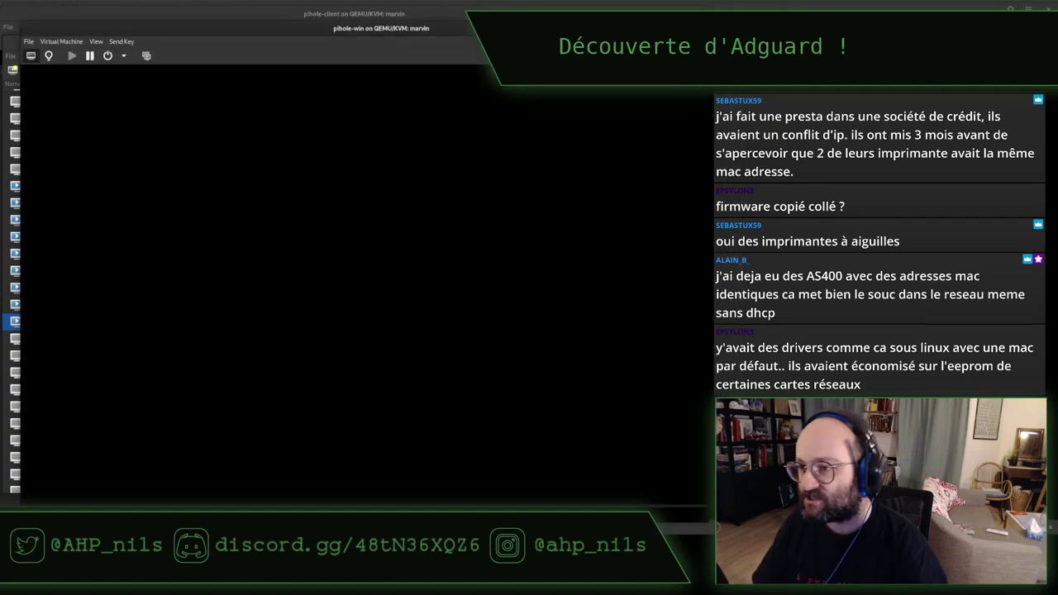
{"action": "left_click", "coordinate": [367, 241]}
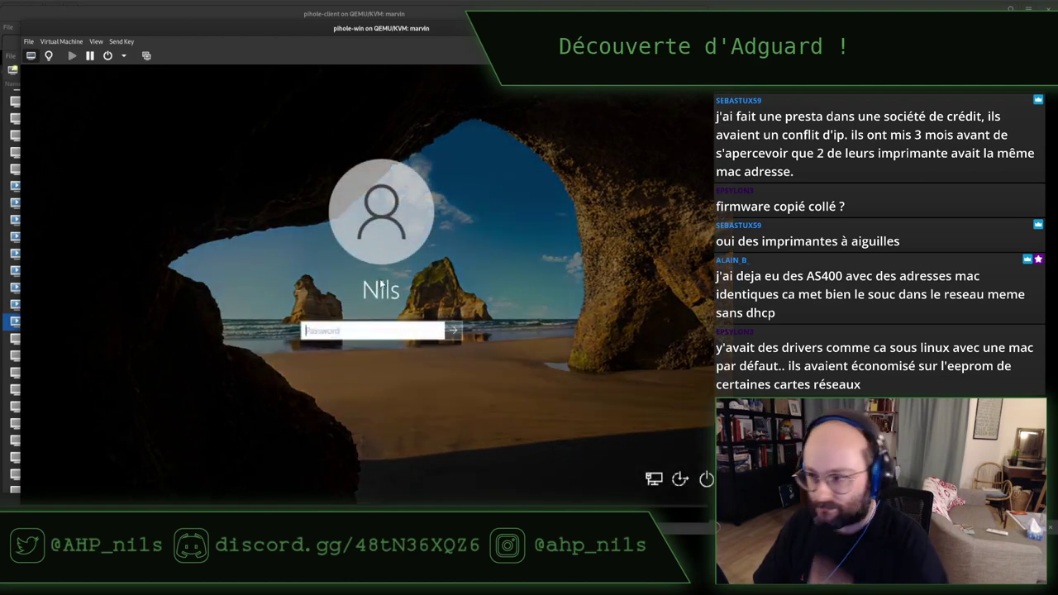
Step: Restart the pihole-win Windows virtual machine and sign back in by entering the account password
{"action": "left_click", "coordinate": [706, 479]}
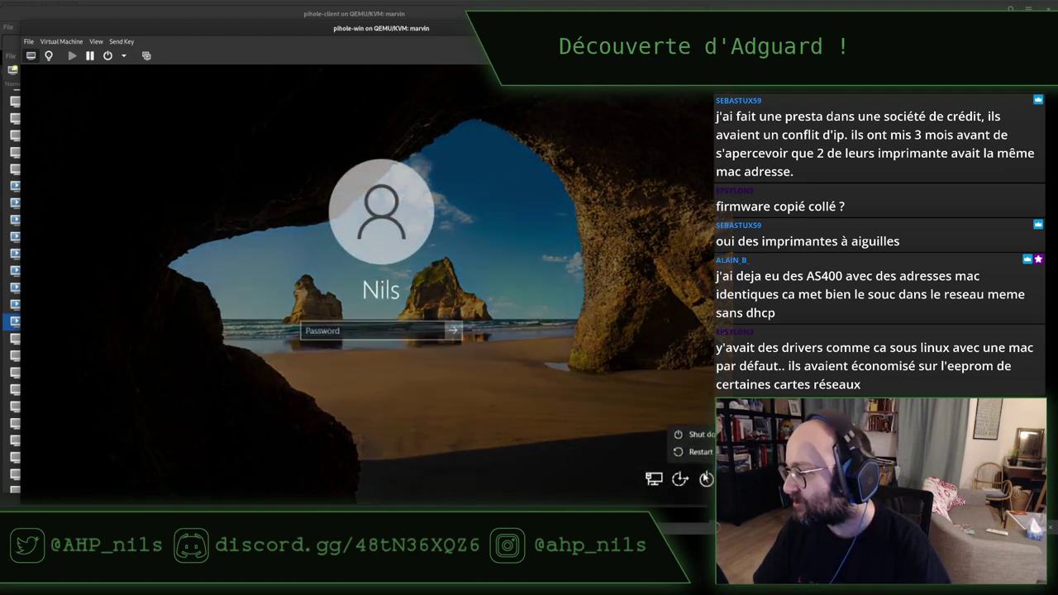
{"action": "left_click", "coordinate": [700, 452]}
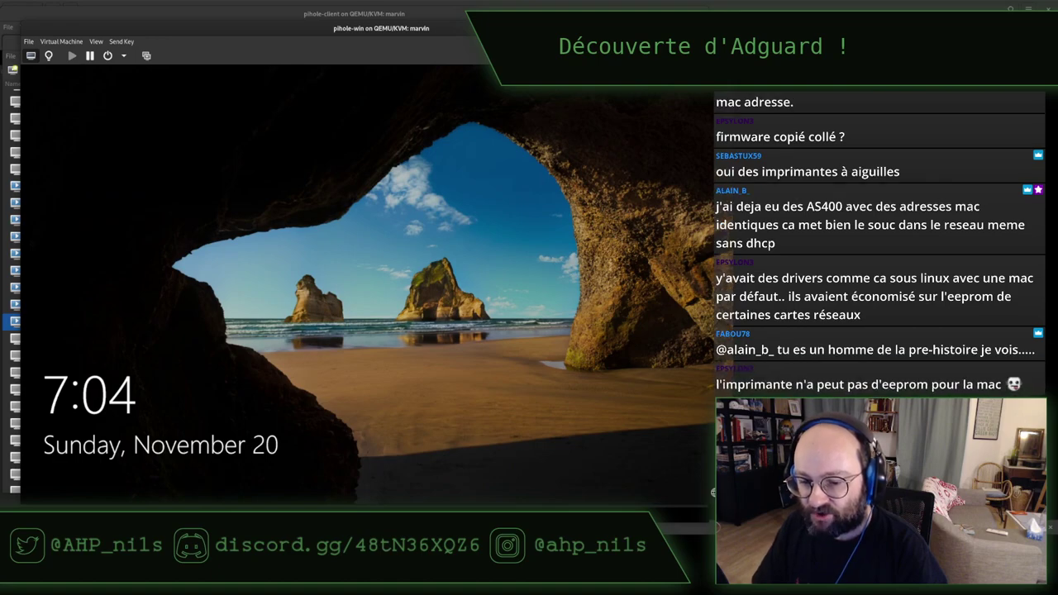
{"action": "left_click", "coordinate": [376, 264]}
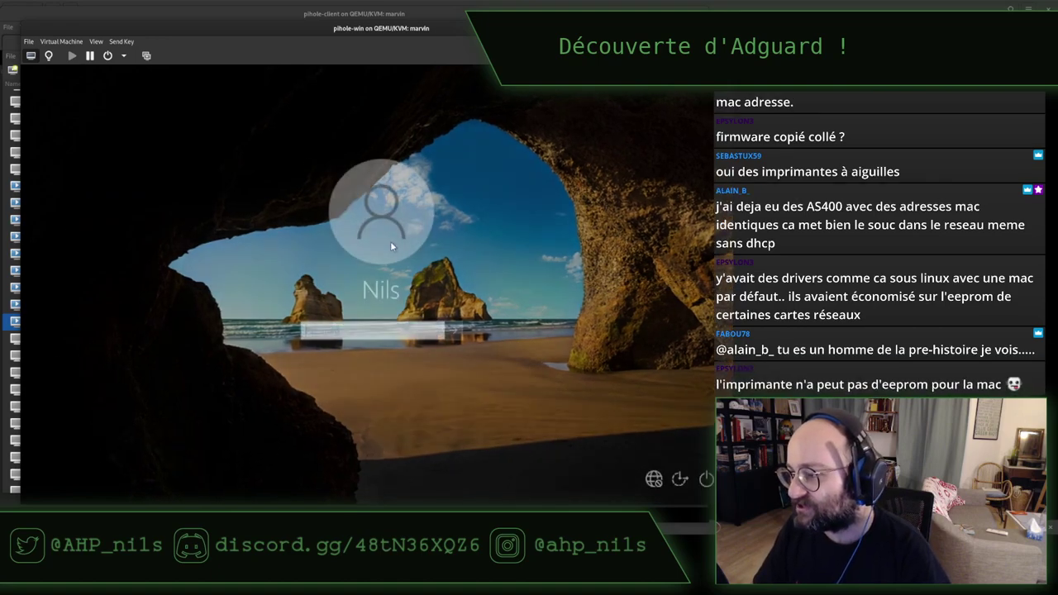
{"action": "type", "text": "********"}
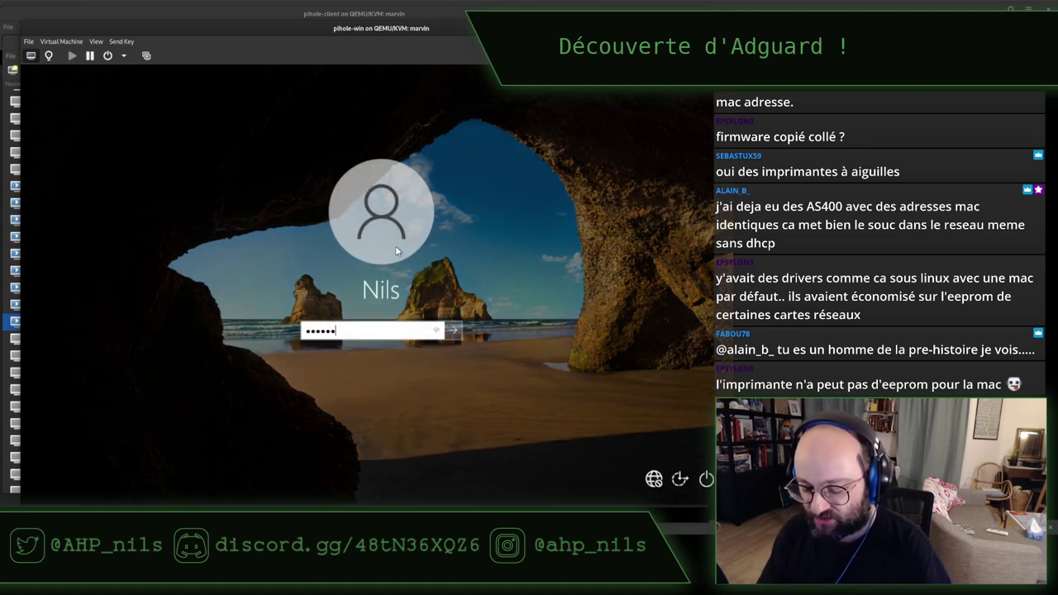
{"action": "key", "text": "Return"}
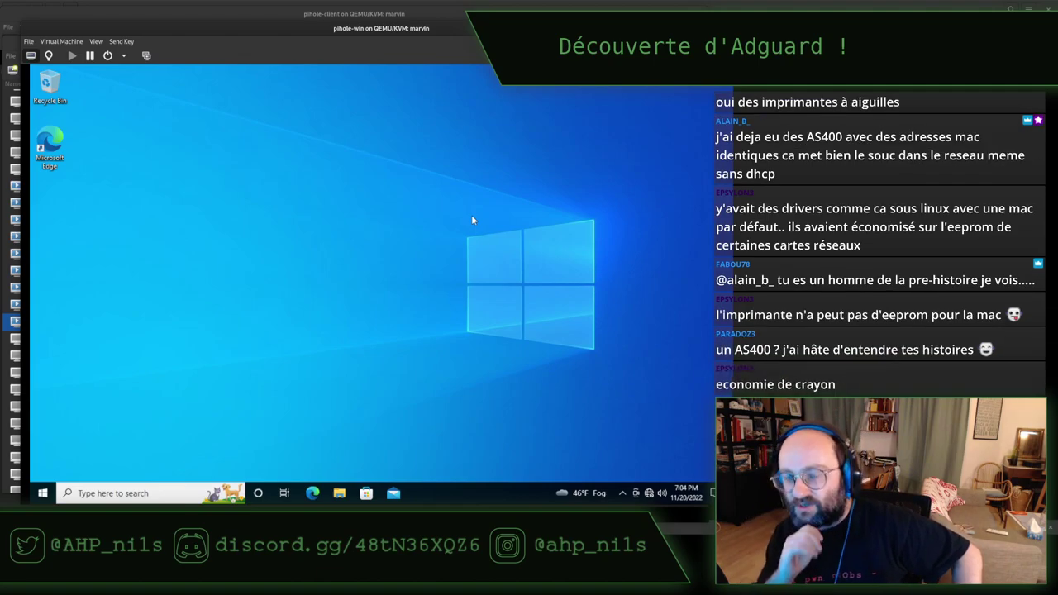
Step: Open the Windows network settings and check the Ethernet connection's IP assignment, IPv4 address and DNS servers
{"action": "left_click_drag", "start_coordinate": [322, 29], "coordinate": [304, 29]}
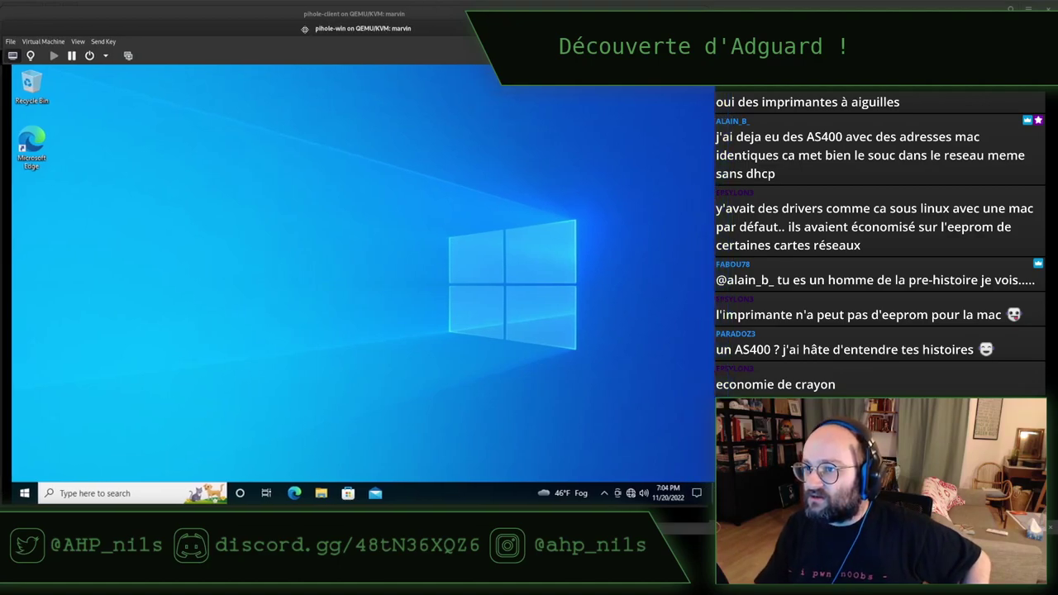
{"action": "left_click", "coordinate": [697, 494]}
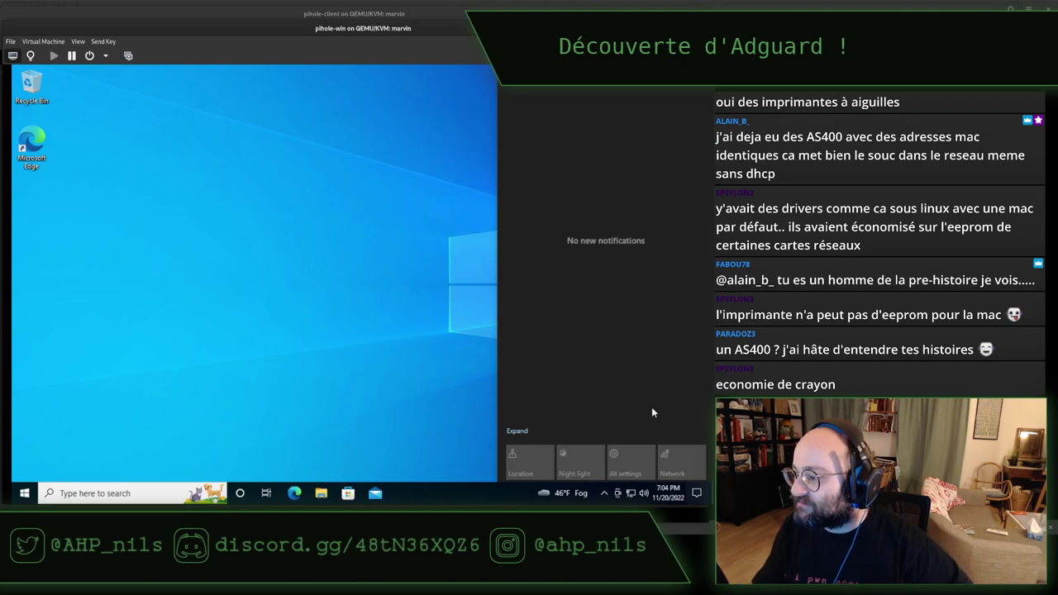
{"action": "left_click", "coordinate": [632, 495]}
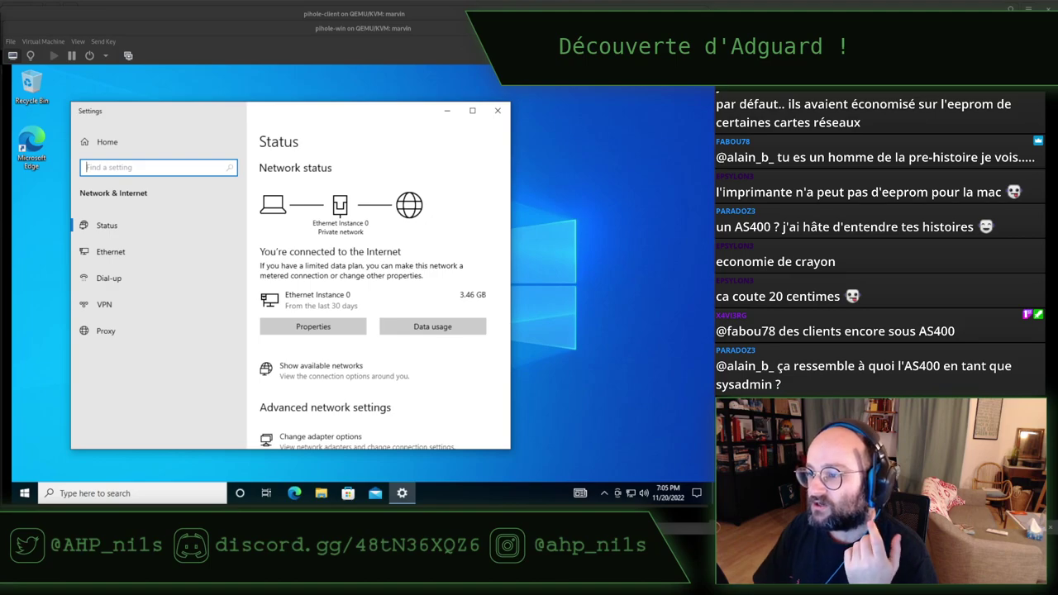
{"action": "double_click", "coordinate": [221, 115]}
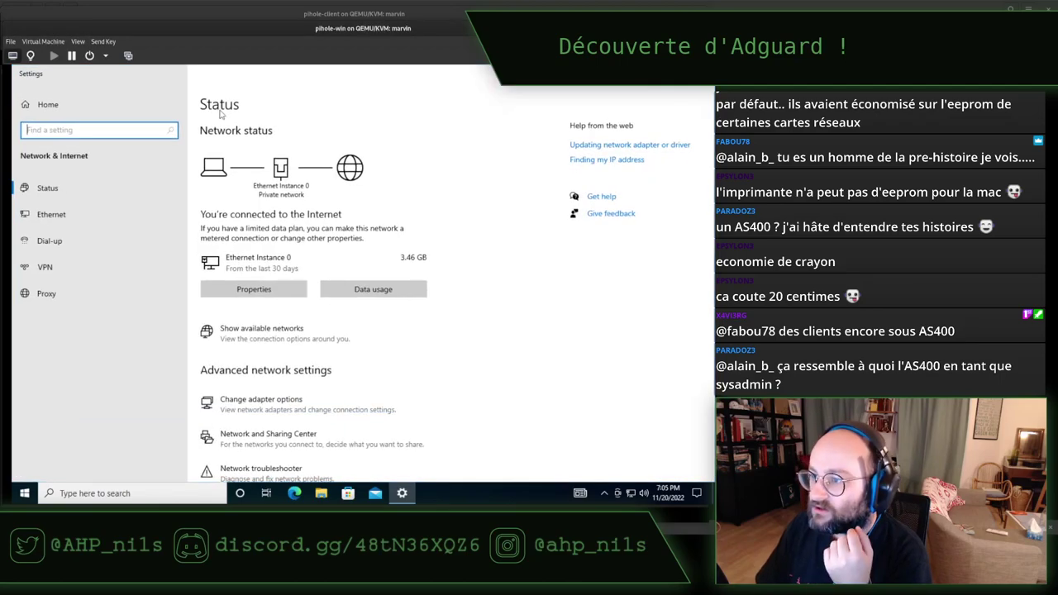
{"action": "left_click", "coordinate": [478, 222]}
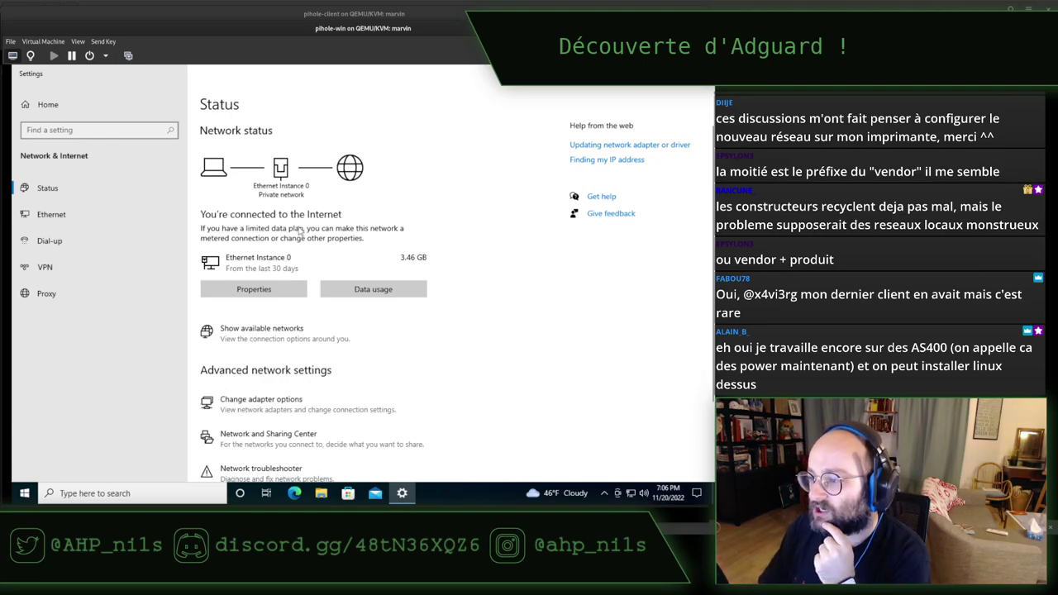
{"action": "left_click", "coordinate": [249, 292]}
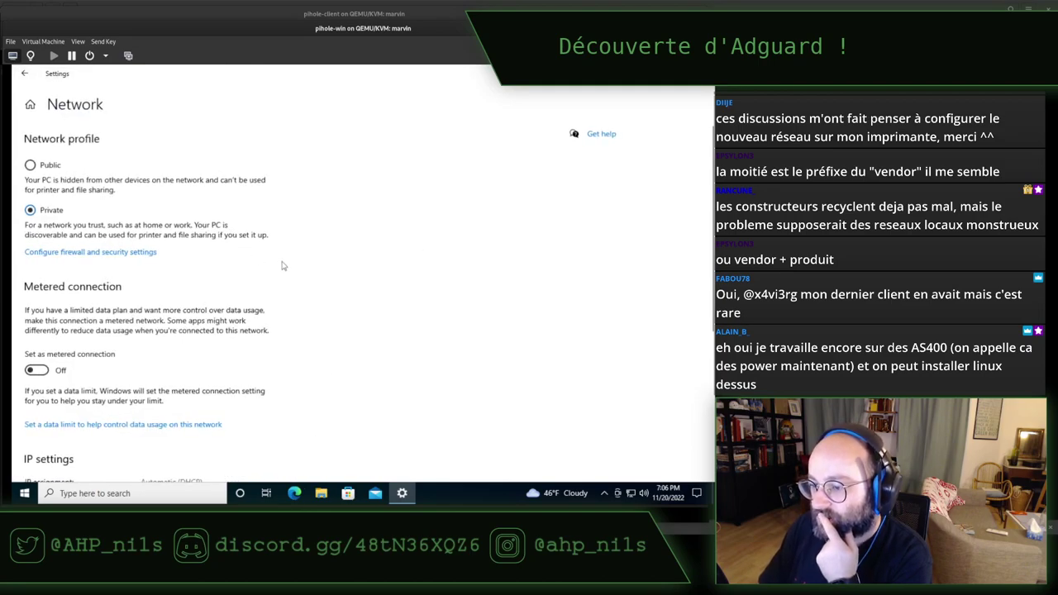
{"action": "scroll", "coordinate": [283, 268], "scroll_direction": "down", "scroll_amount": 3}
{"action": "scroll", "coordinate": [285, 267], "scroll_direction": "down", "scroll_amount": 3}
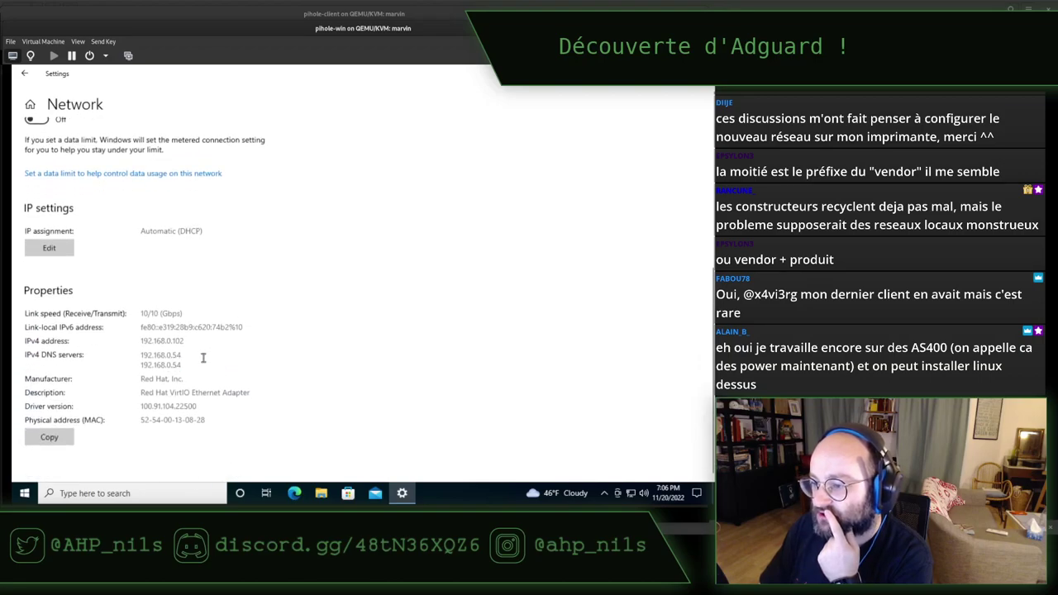
Step: Switch to the AdGuard Home dashboard in the pihole-client virtual machine, reload it and review the DNS query statistics and top clients
{"action": "key", "text": "super"}
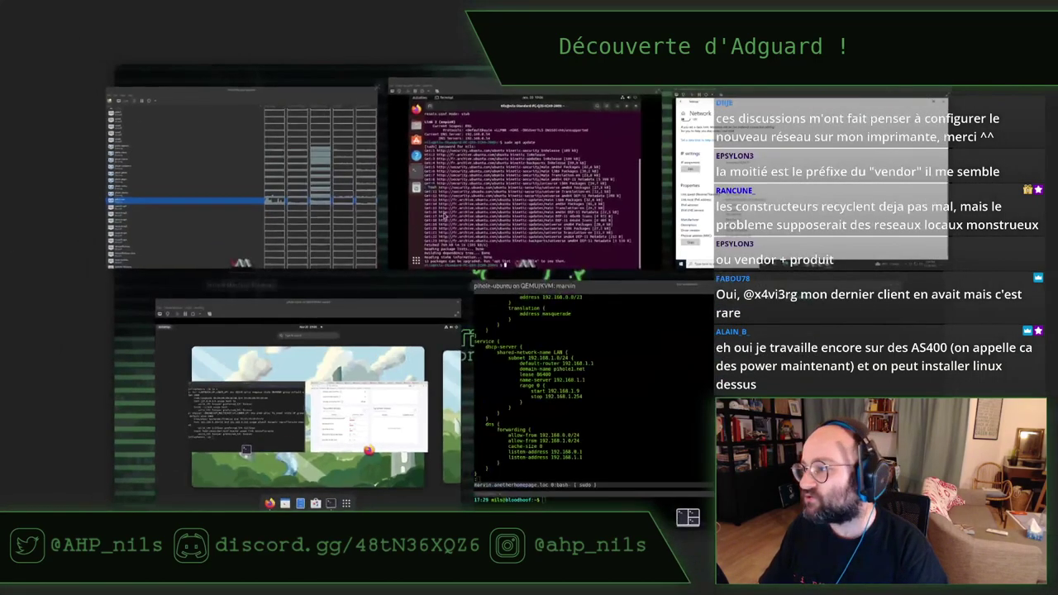
{"action": "left_click", "coordinate": [309, 414]}
{"action": "left_click", "coordinate": [416, 207]}
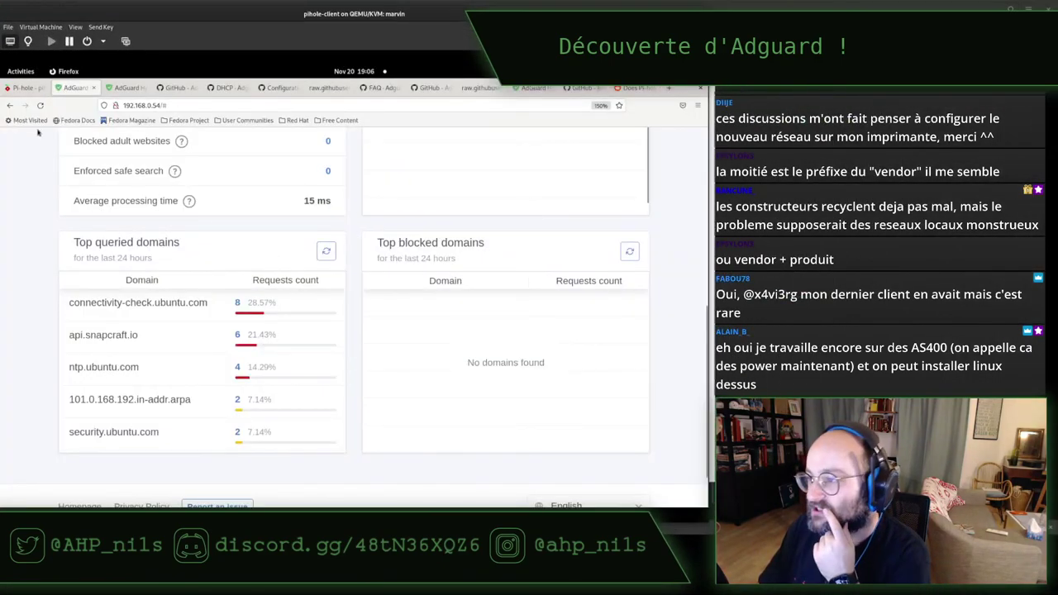
{"action": "left_click", "coordinate": [40, 105]}
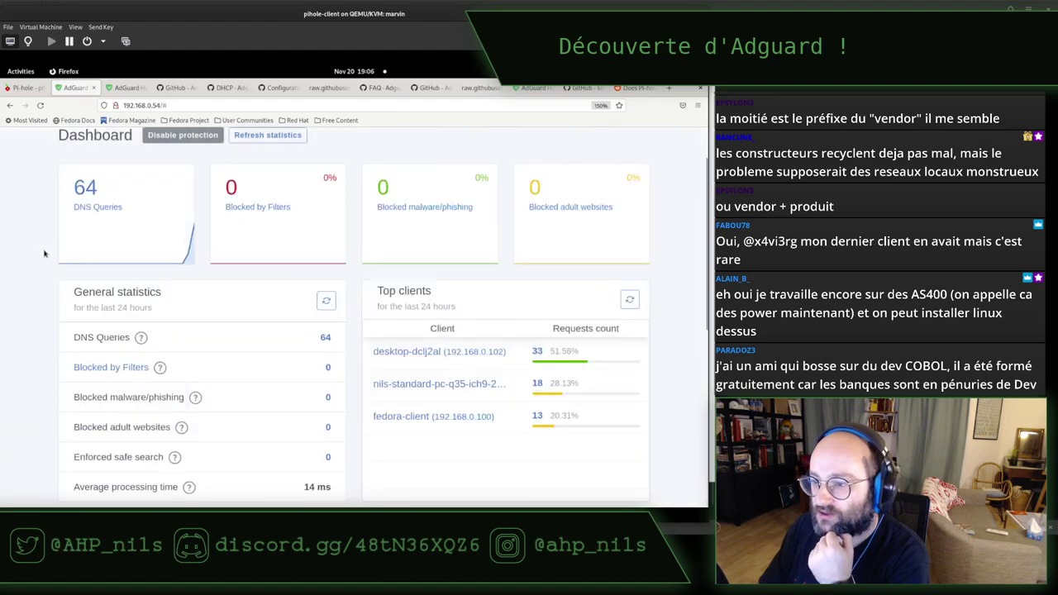
{"action": "scroll", "coordinate": [50, 248], "scroll_direction": "up", "scroll_amount": 2}
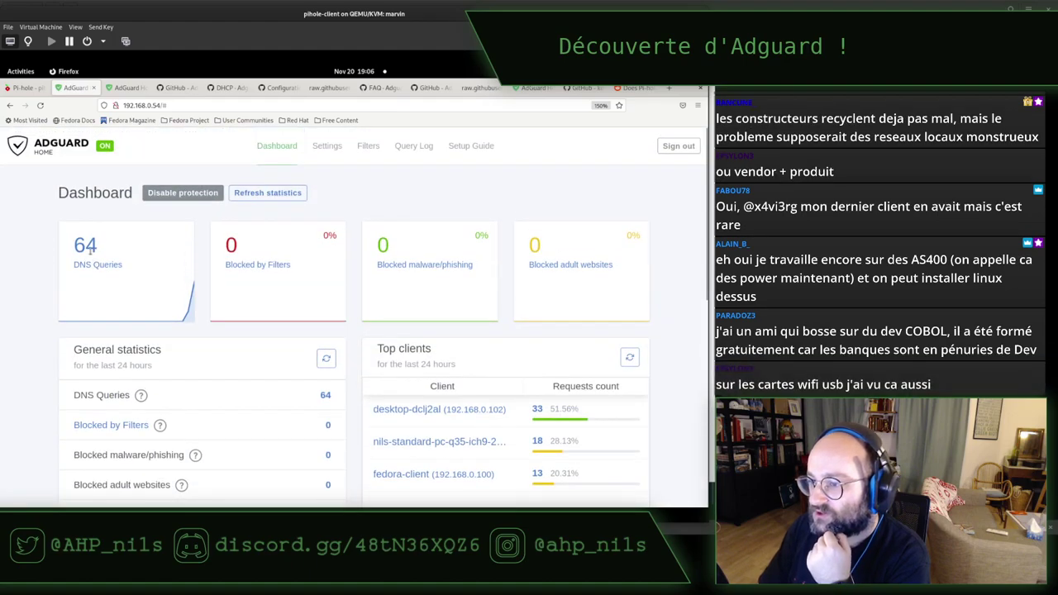
{"action": "scroll", "coordinate": [45, 271], "scroll_direction": "down", "scroll_amount": 3}
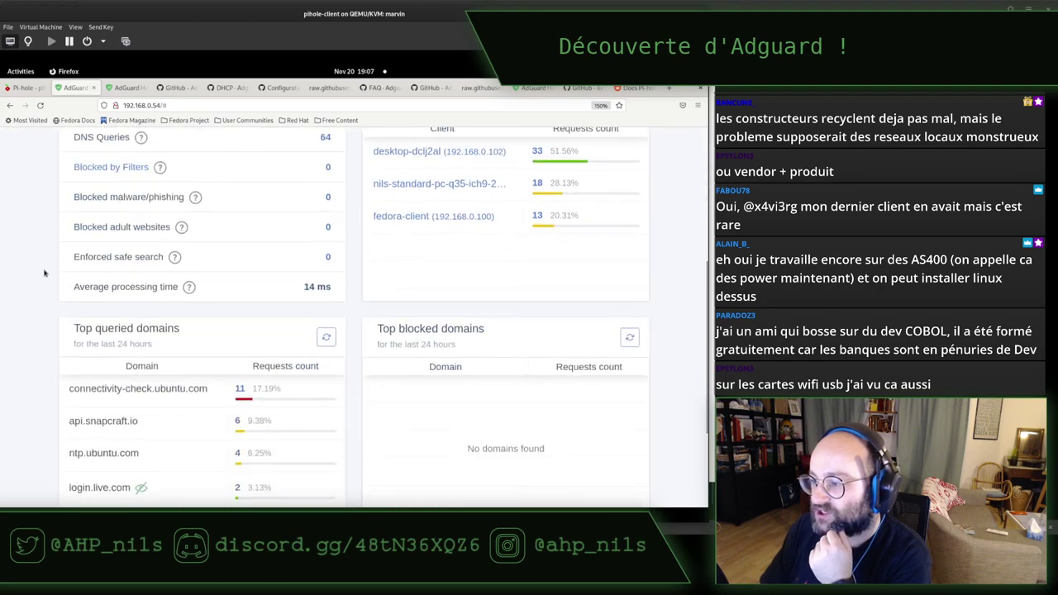
{"action": "mouse_move", "coordinate": [393, 157]}
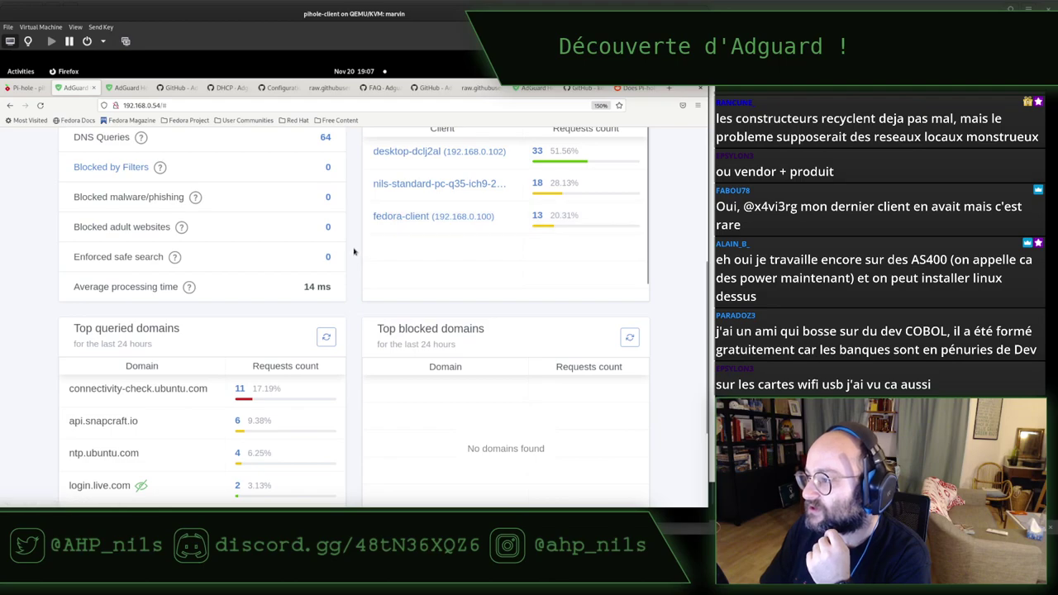
Step: Refresh the AdGuard Home top queried domains and look through the list for domains requested by the Windows client
{"action": "scroll", "coordinate": [354, 251], "scroll_direction": "down", "scroll_amount": 4}
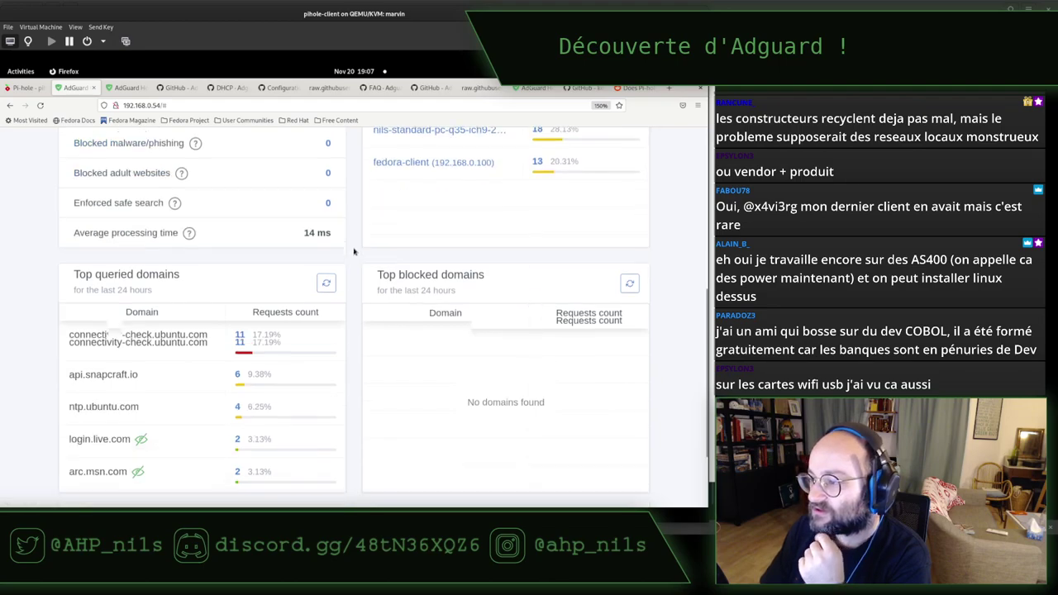
{"action": "left_click", "coordinate": [326, 198]}
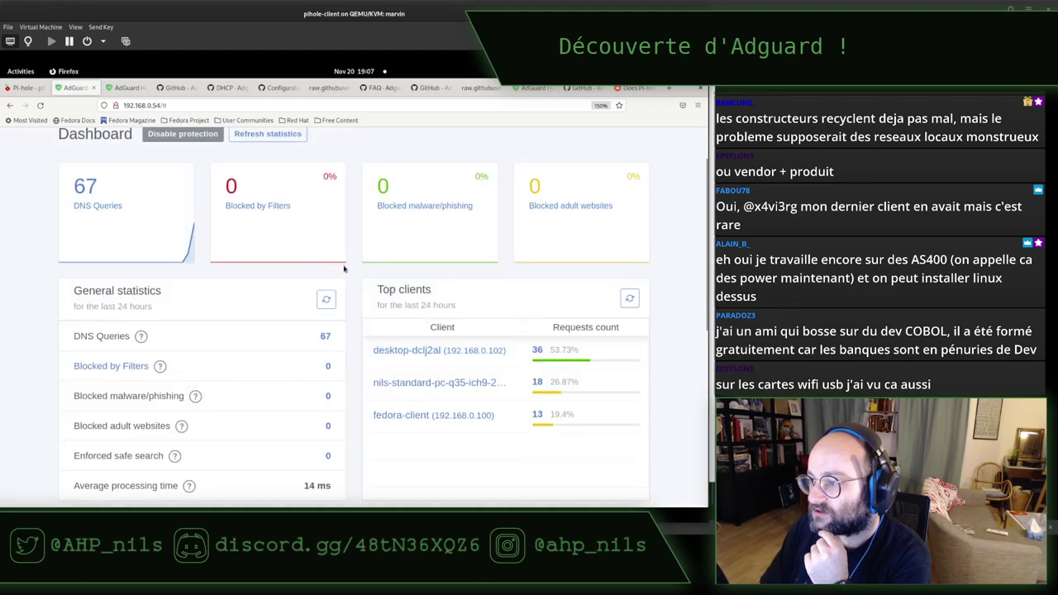
{"action": "scroll", "coordinate": [348, 266], "scroll_direction": "down", "scroll_amount": 5}
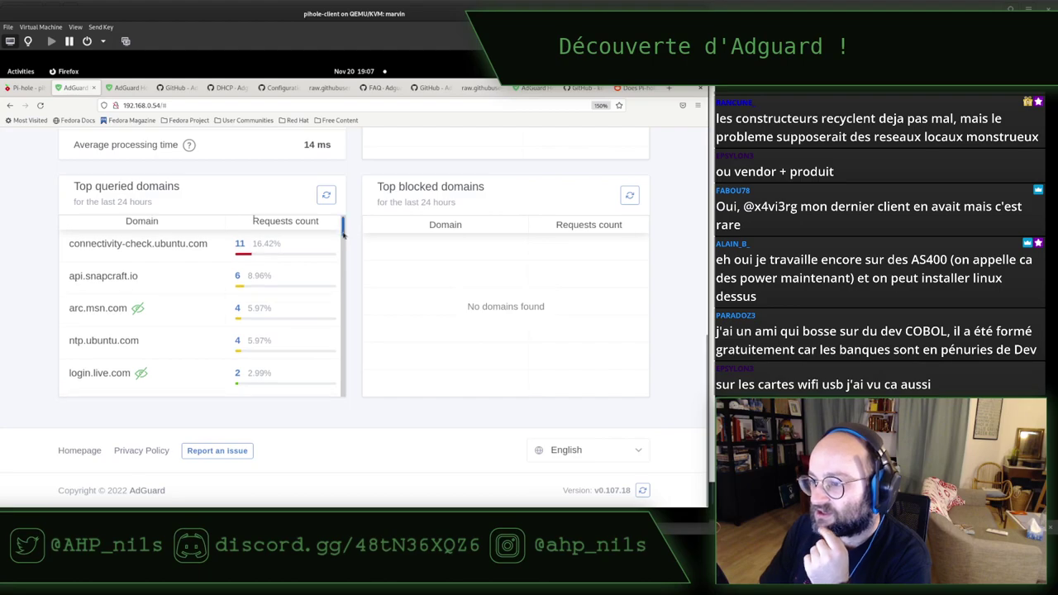
{"action": "scroll", "coordinate": [344, 235], "scroll_direction": "down", "scroll_amount": 2}
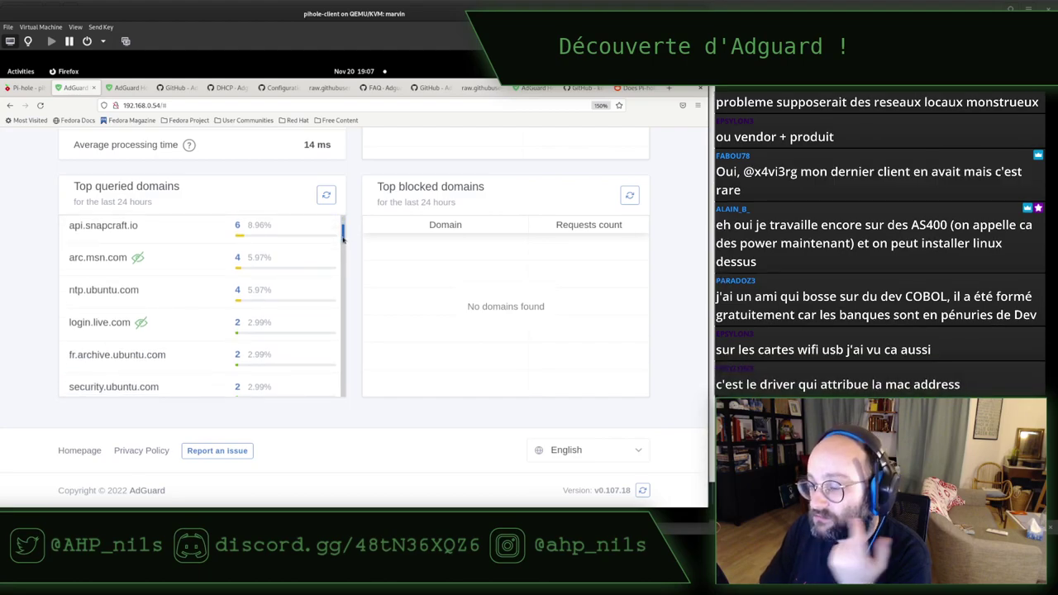
{"action": "left_click_drag", "start_coordinate": [343, 238], "coordinate": [338, 261]}
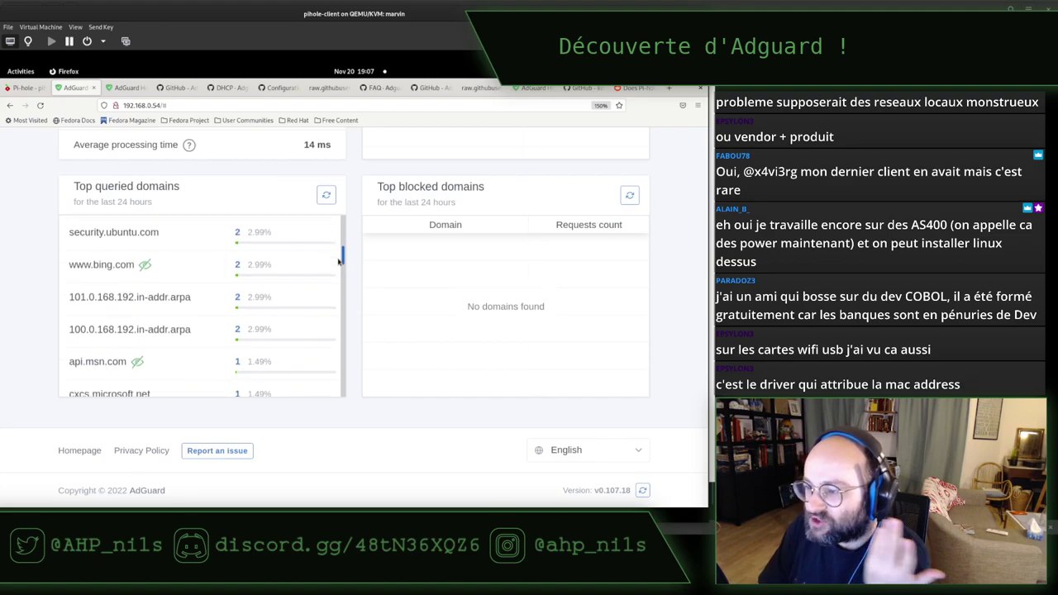
Step: Switch to the pihole-win console and minimize its open windows to show the Windows desktop
{"action": "key", "text": "super"}
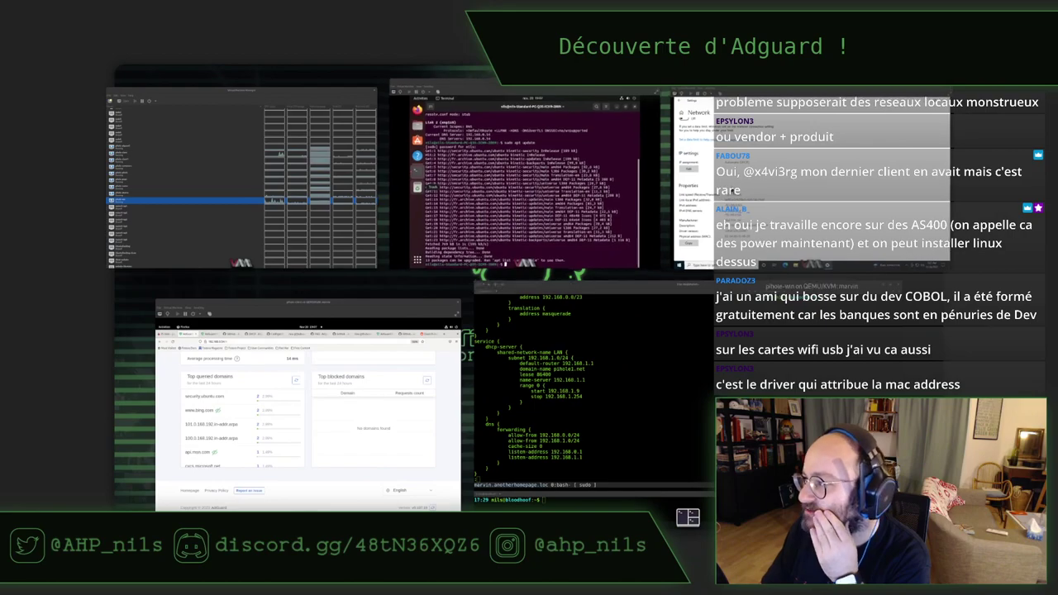
{"action": "left_click", "coordinate": [693, 178]}
{"action": "key", "text": "super+d"}
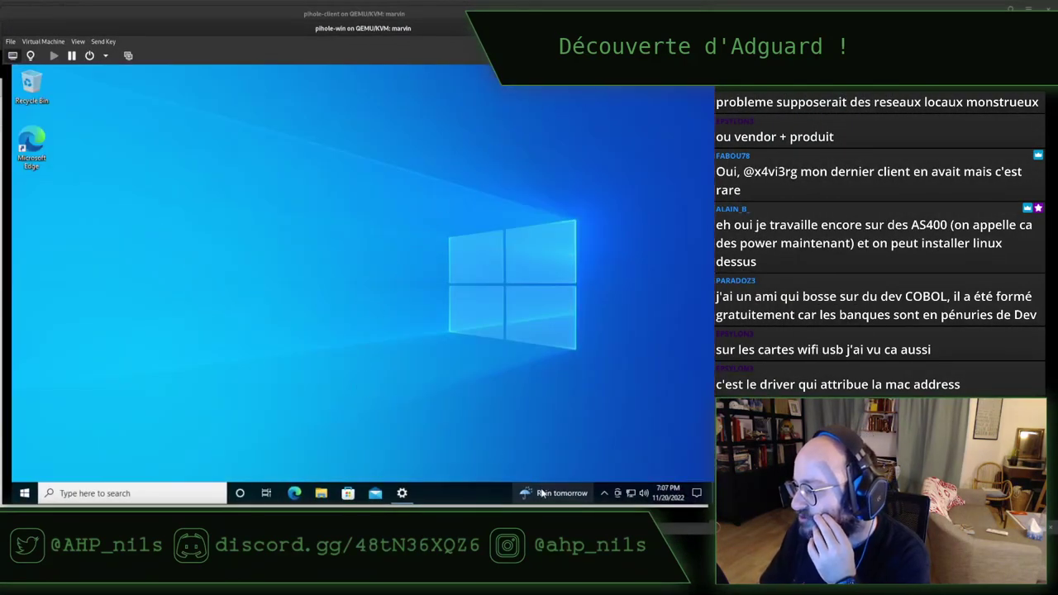
{"action": "mouse_move", "coordinate": [542, 492]}
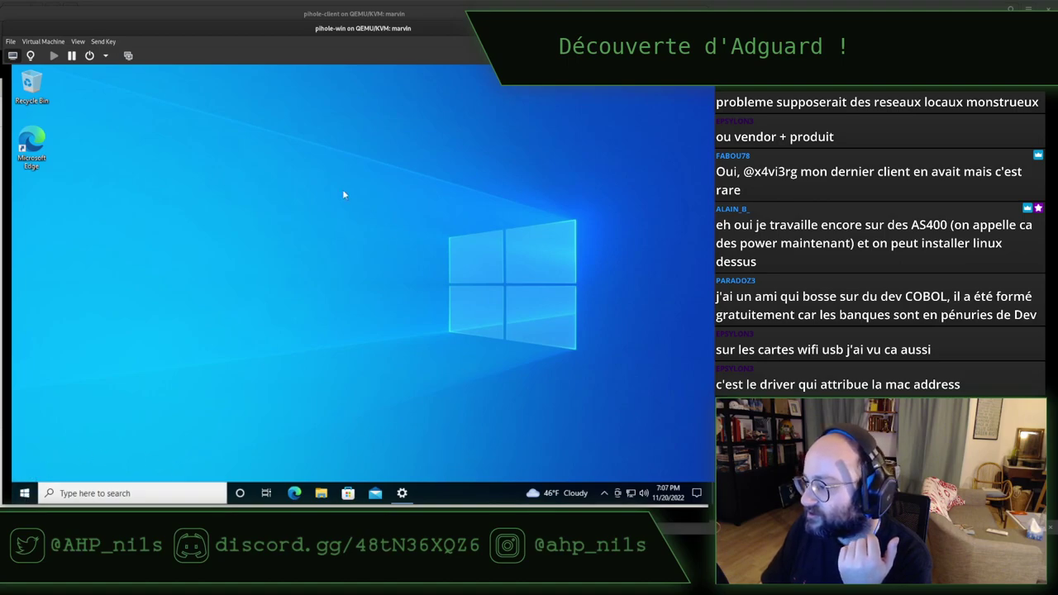
Step: Back on the AdGuard Home dashboard, find ocsp.digicert.com among the top queried domains and inspect its query log entry and tracker details
{"action": "left_click", "coordinate": [87, 13]}
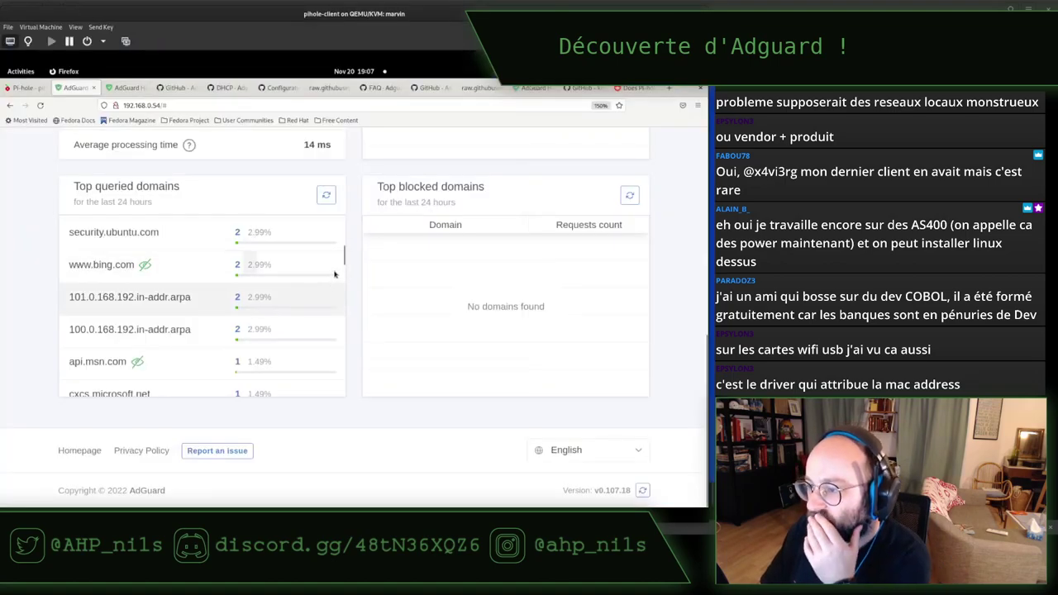
{"action": "left_click_drag", "start_coordinate": [344, 259], "coordinate": [337, 335]}
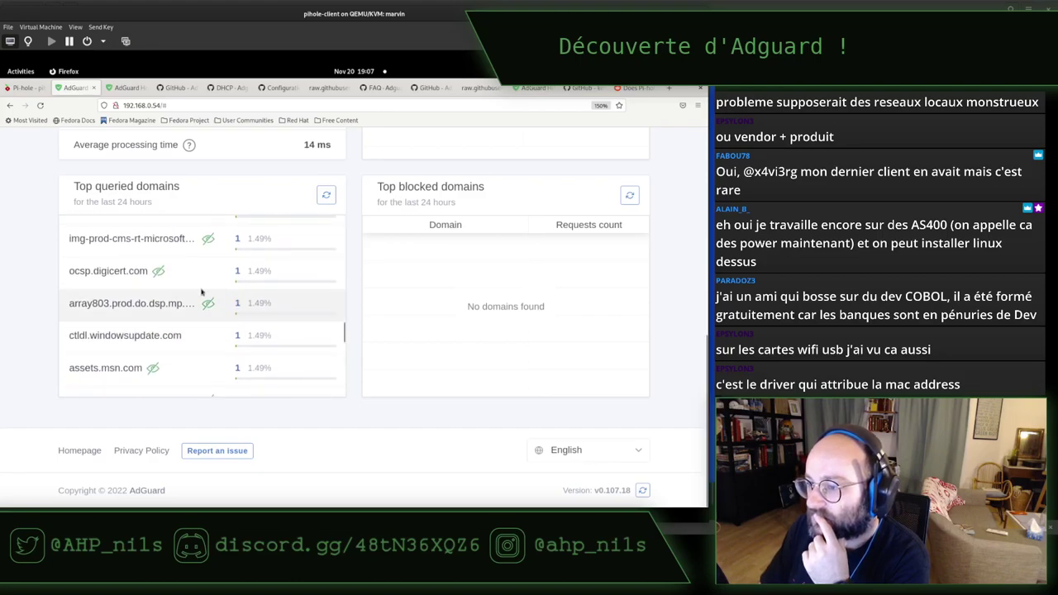
{"action": "mouse_move", "coordinate": [159, 272]}
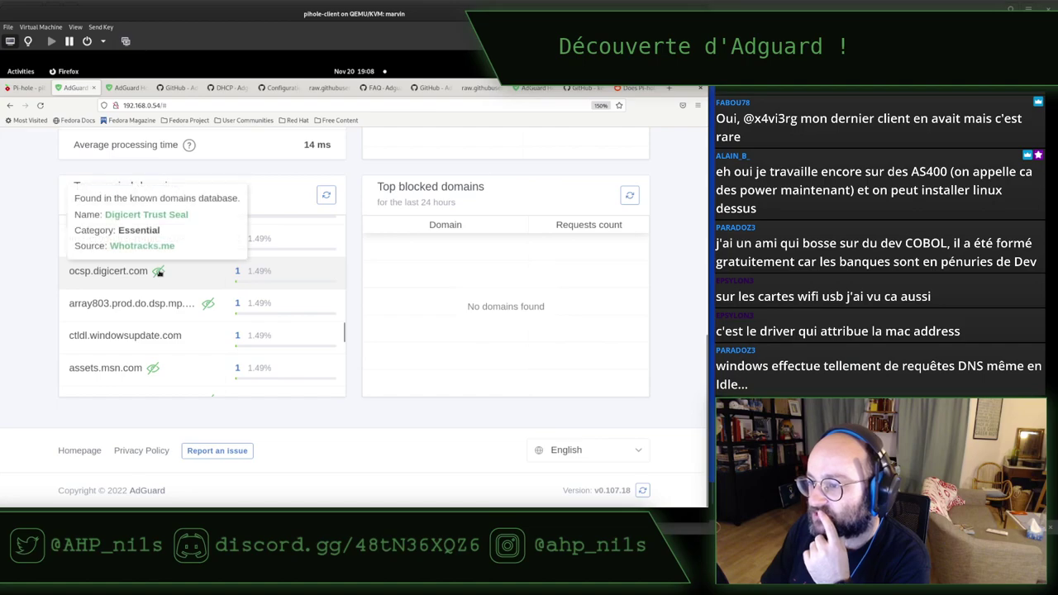
{"action": "left_click", "coordinate": [238, 272]}
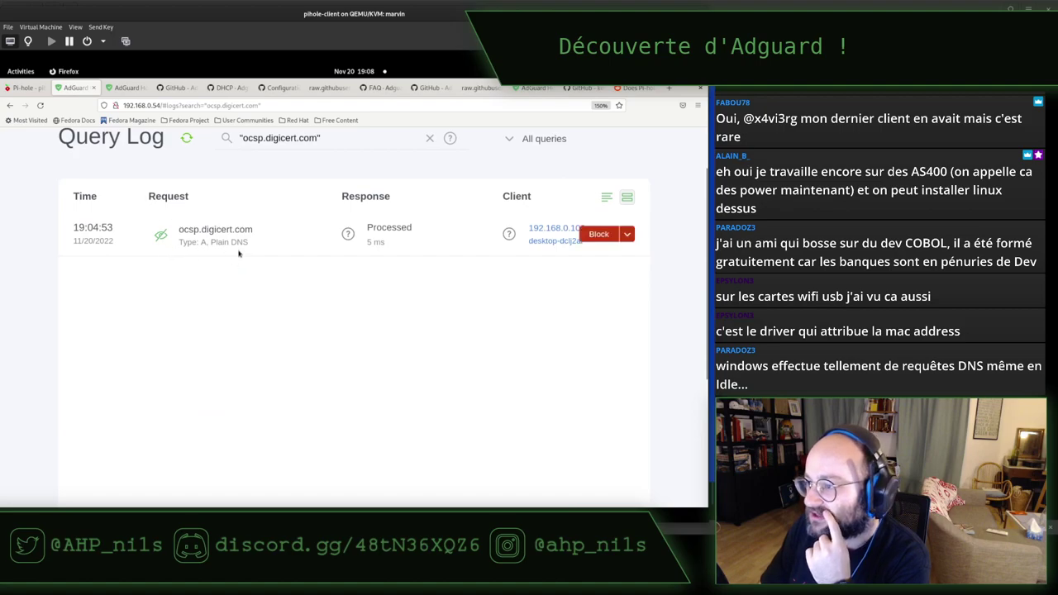
{"action": "mouse_move", "coordinate": [538, 239]}
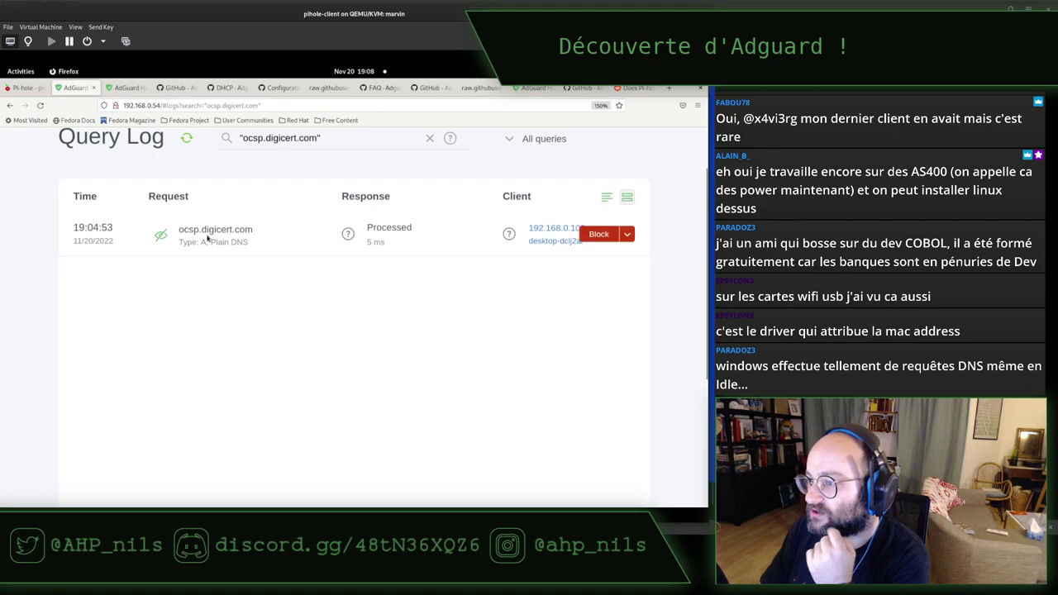
{"action": "mouse_move", "coordinate": [161, 239]}
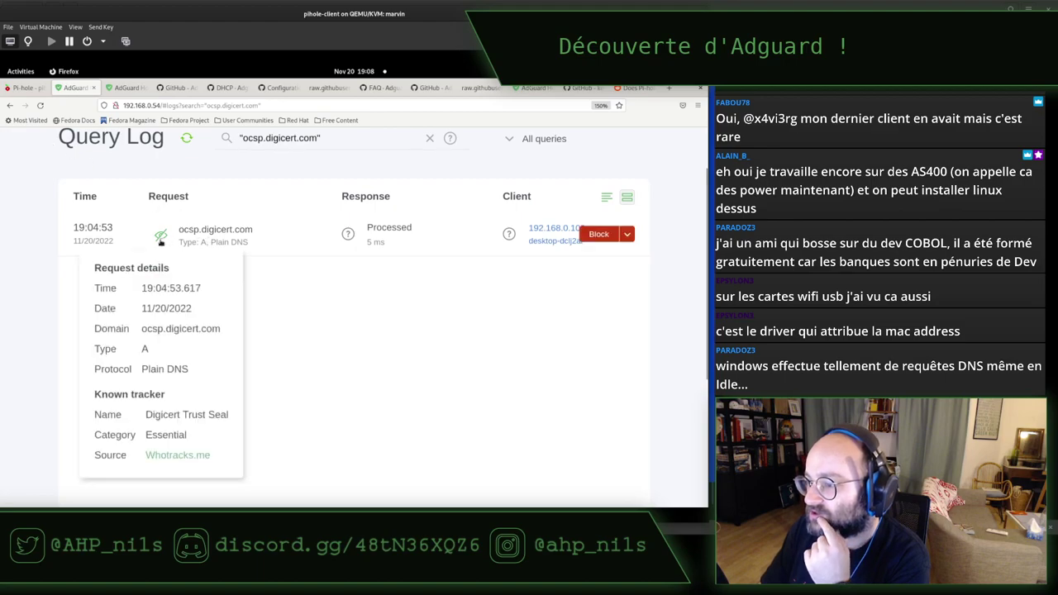
Step: Return from the query log to the dashboard and examine its updated top queried and top blocked domains
{"action": "left_click", "coordinate": [9, 105]}
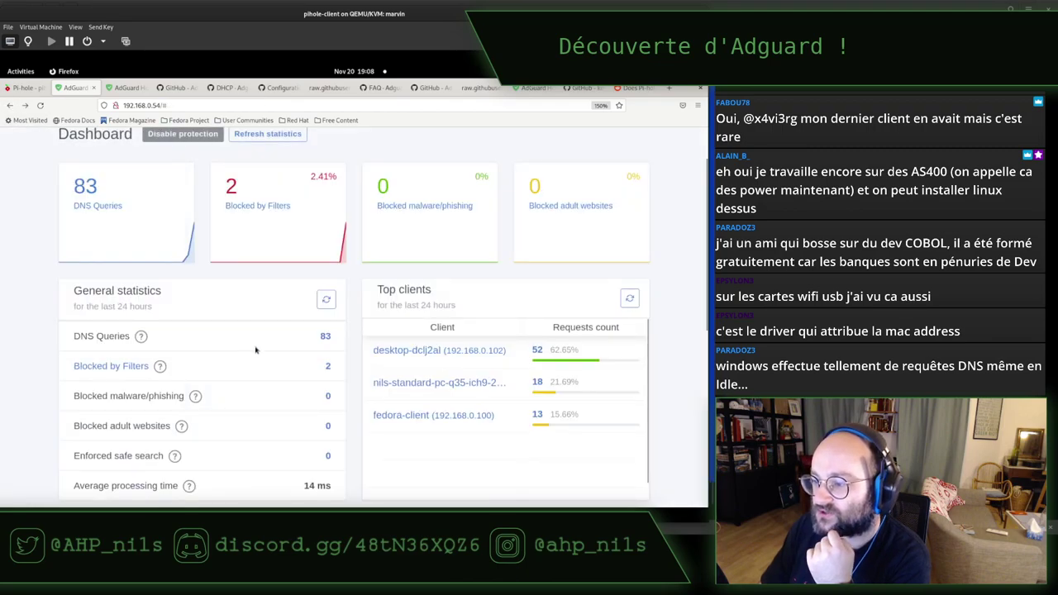
{"action": "scroll", "coordinate": [255, 347], "scroll_direction": "down", "scroll_amount": 5}
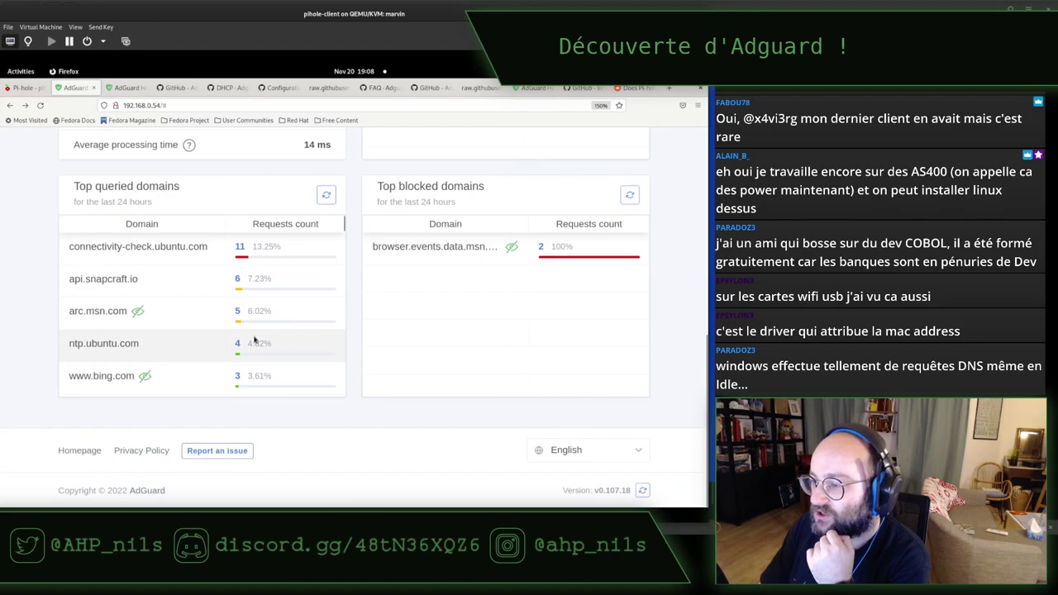
{"action": "scroll", "coordinate": [330, 276], "scroll_direction": "down", "scroll_amount": 5}
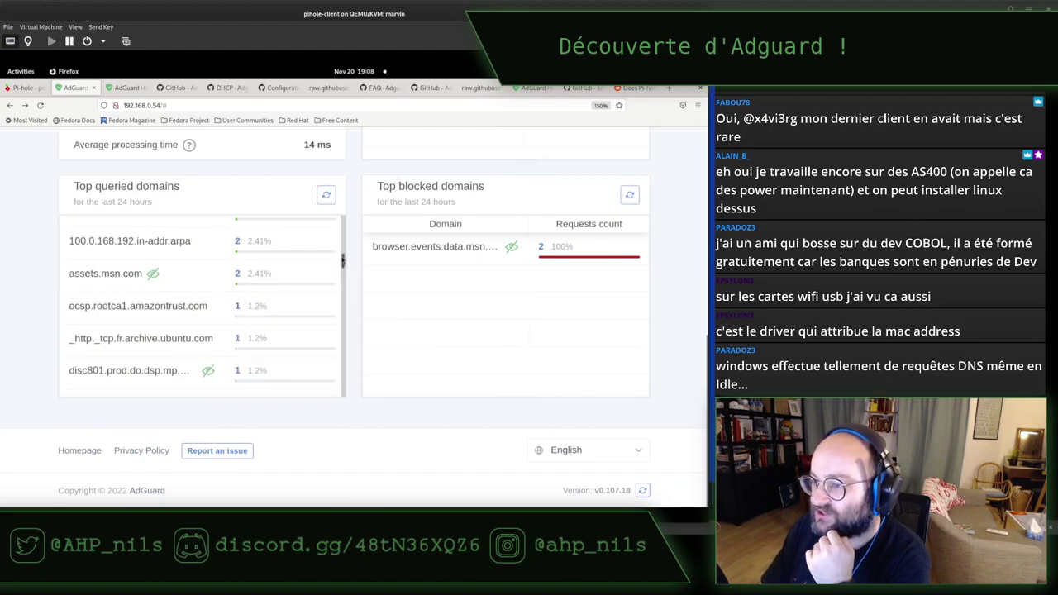
Step: Finish reviewing the top queried domains and inspect the query log entries and blocking filter for the blocked domain browser.events.data.msn.com
{"action": "left_click_drag", "start_coordinate": [343, 261], "coordinate": [342, 334]}
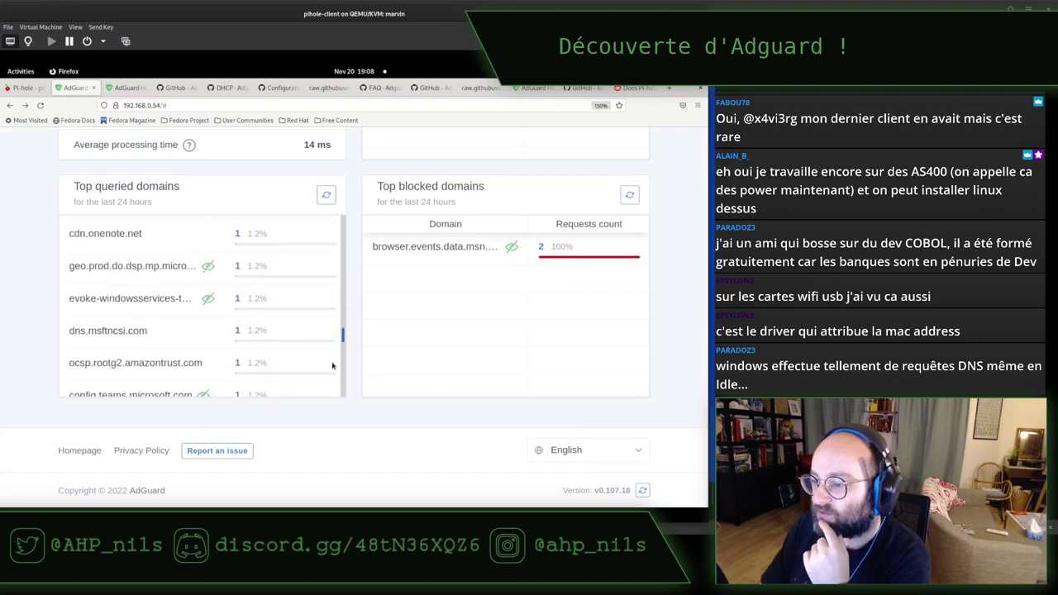
{"action": "scroll", "coordinate": [332, 366], "scroll_direction": "up", "scroll_amount": 10}
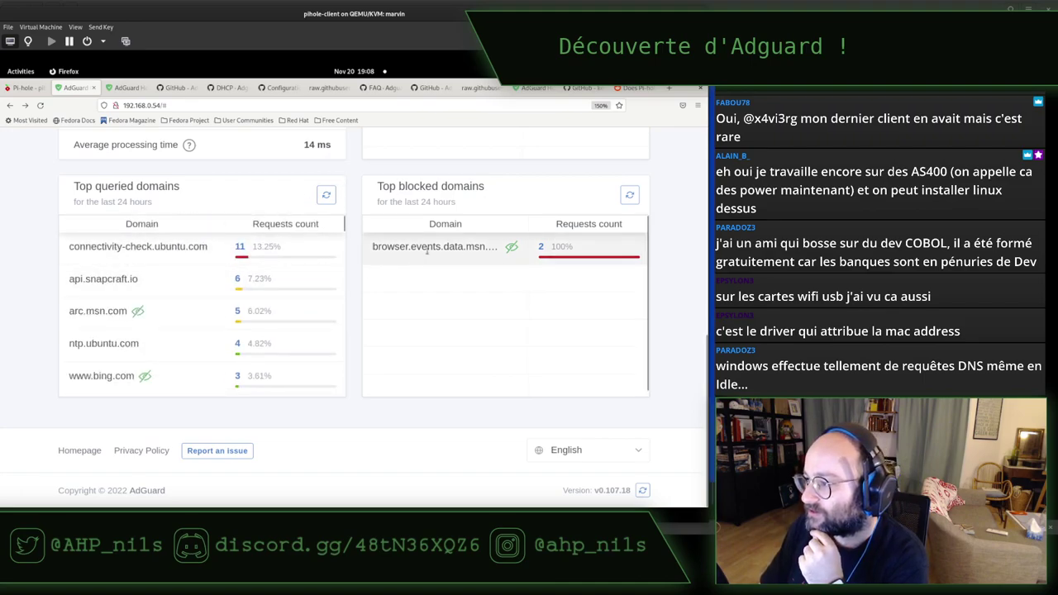
{"action": "left_click", "coordinate": [544, 248]}
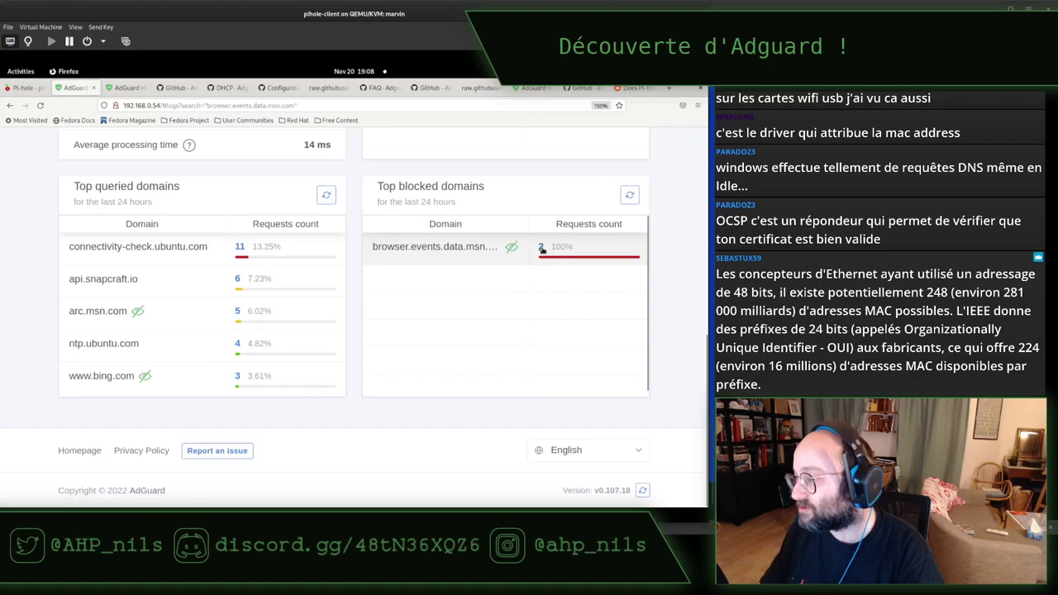
{"action": "mouse_move", "coordinate": [221, 284]}
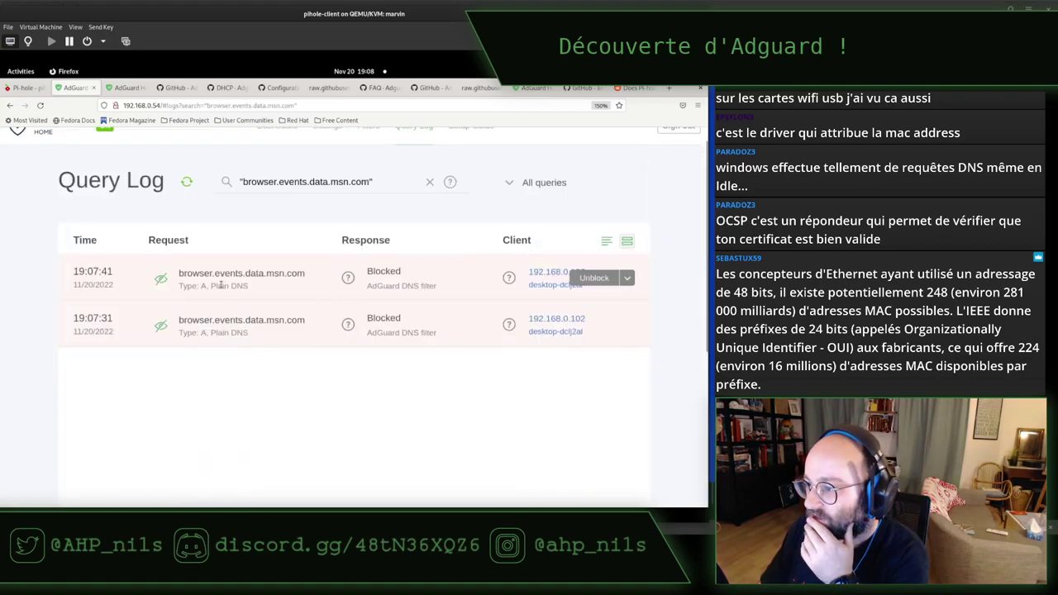
{"action": "double_click", "coordinate": [384, 285]}
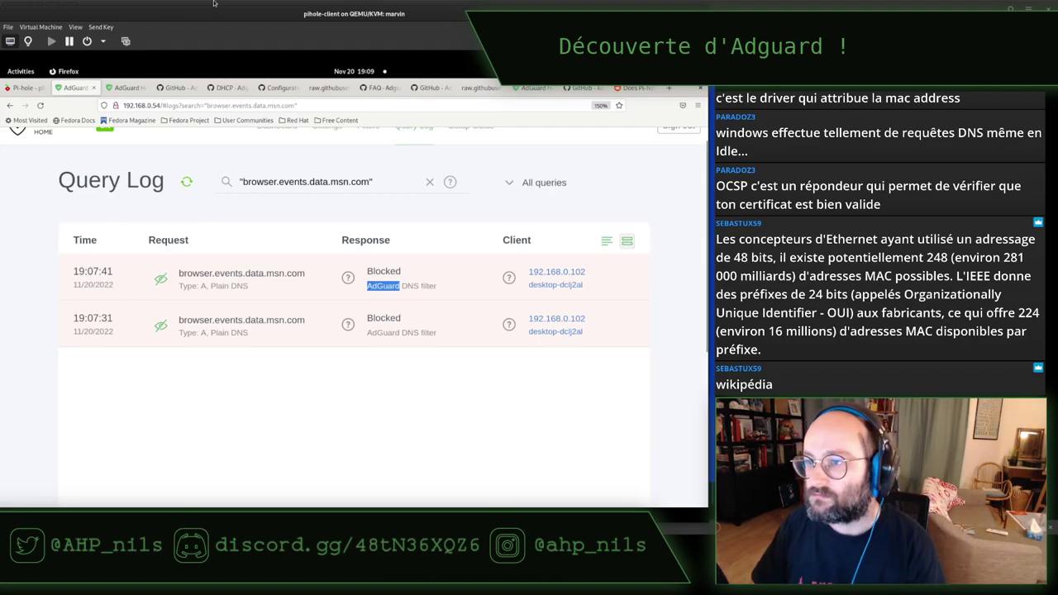
Step: Switch to the Tilix session on the bloodhoof host and list its network interfaces and addresses with ip a
{"action": "key", "text": "alt+Tab"}
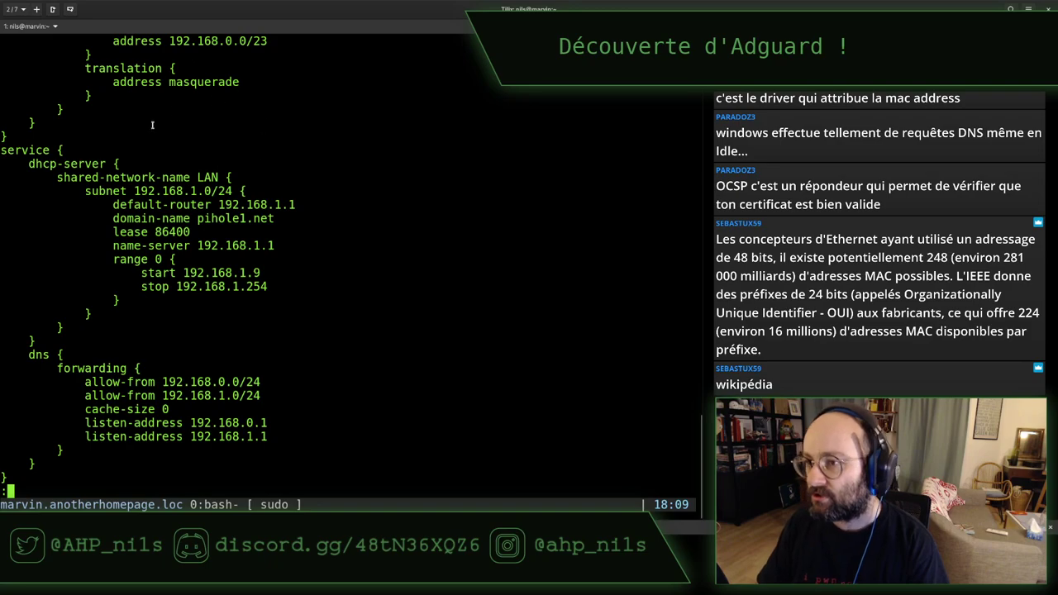
{"action": "key", "text": "ctrl+Page_Up"}
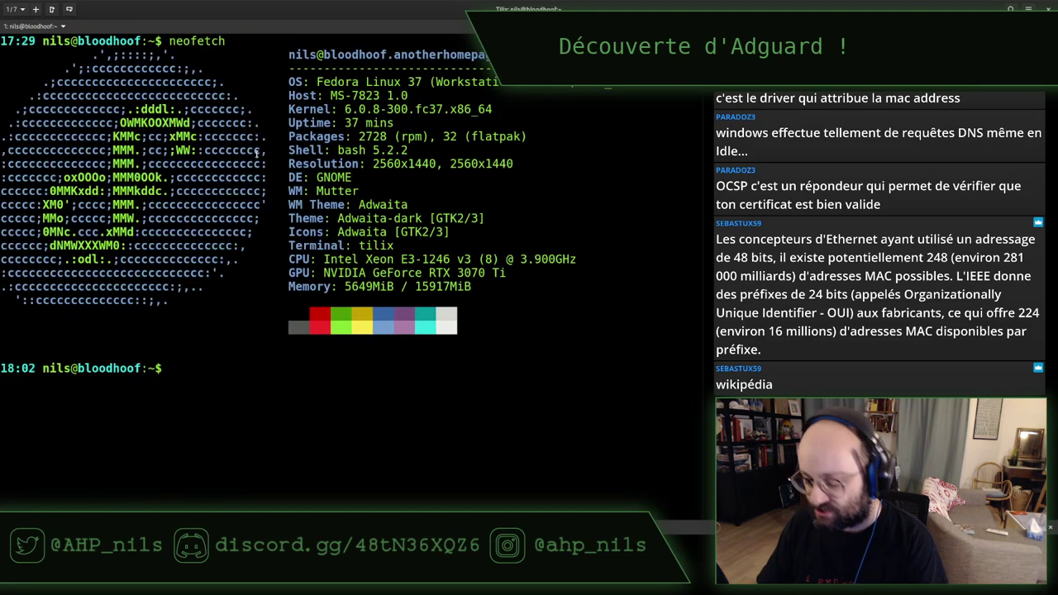
{"action": "type", "text": "ip a"}
{"action": "key", "text": "Return"}
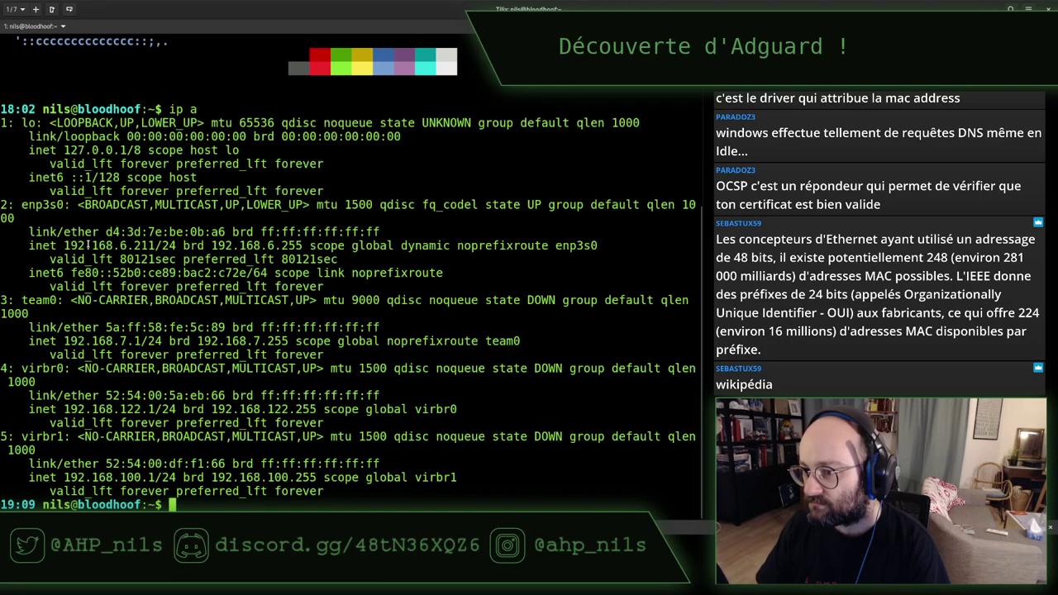
Step: Switch to the host's Firefox window, search the web for mac2vendor, and open the mac2vendor.com OUI database lookup site
{"action": "key", "text": "super"}
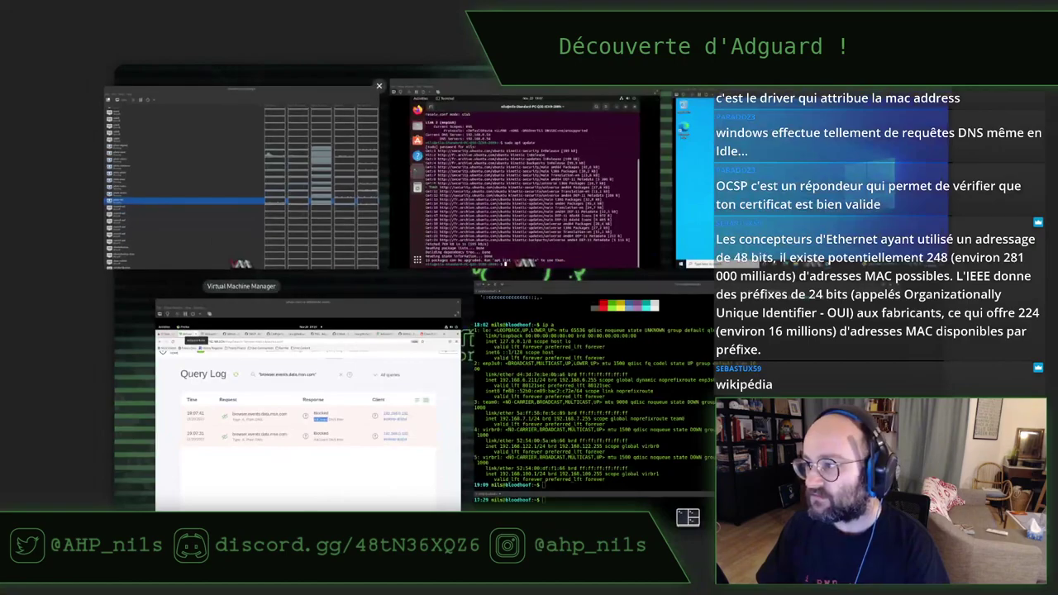
{"action": "key", "text": "super"}
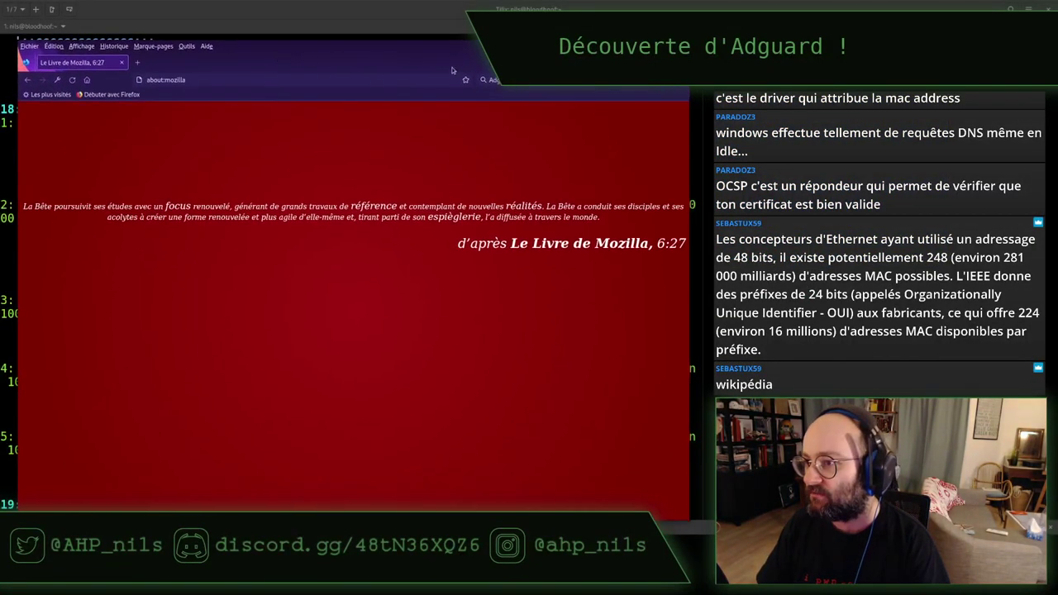
{"action": "key", "text": "ctrl+k"}
{"action": "type", "text": "ma"}
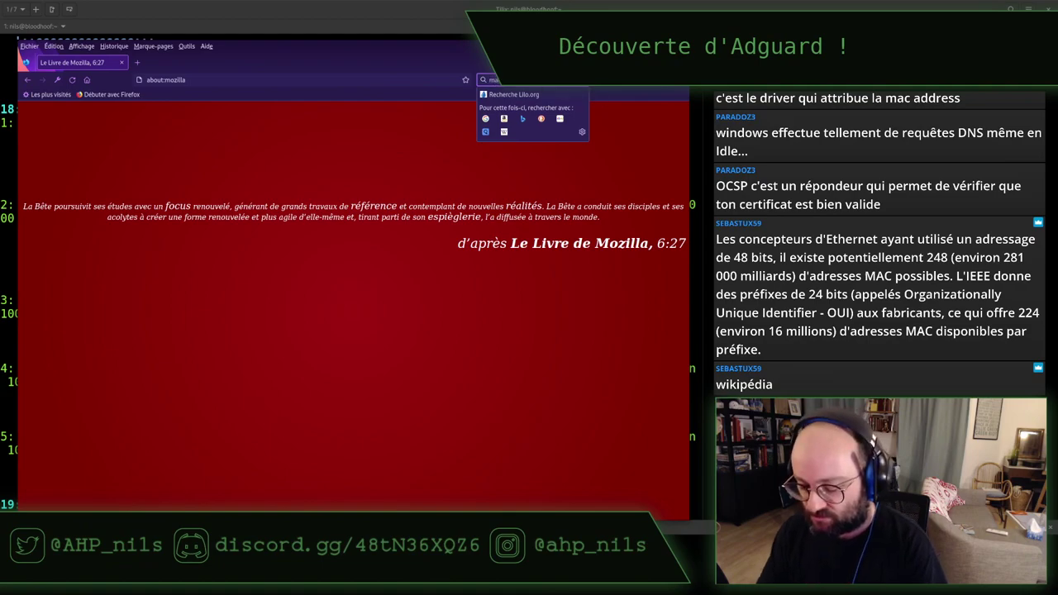
{"action": "type", "text": "c2vendor"}
{"action": "key", "text": "Return"}
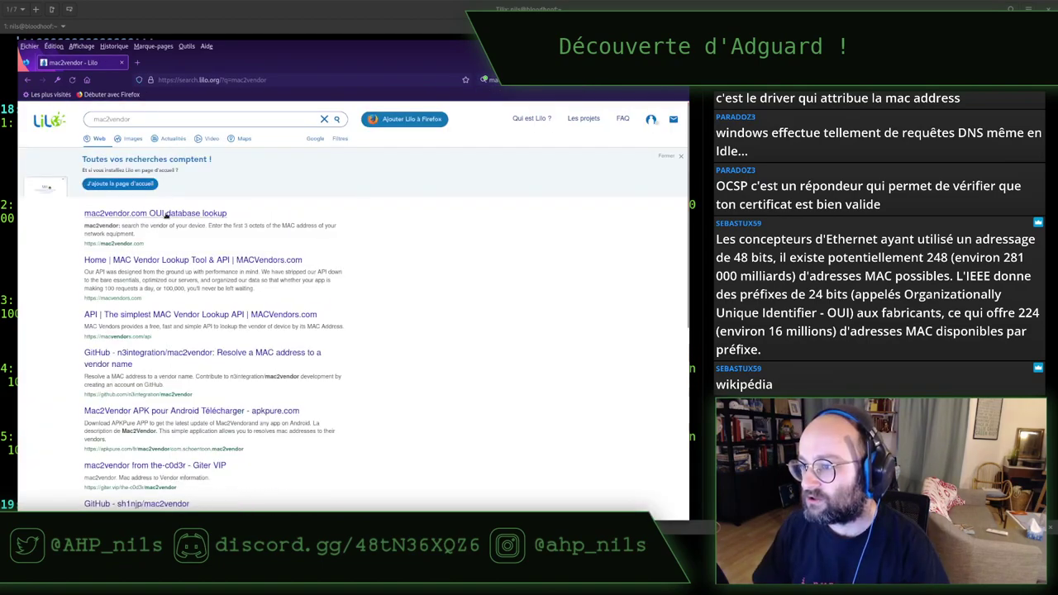
{"action": "left_click", "coordinate": [165, 213]}
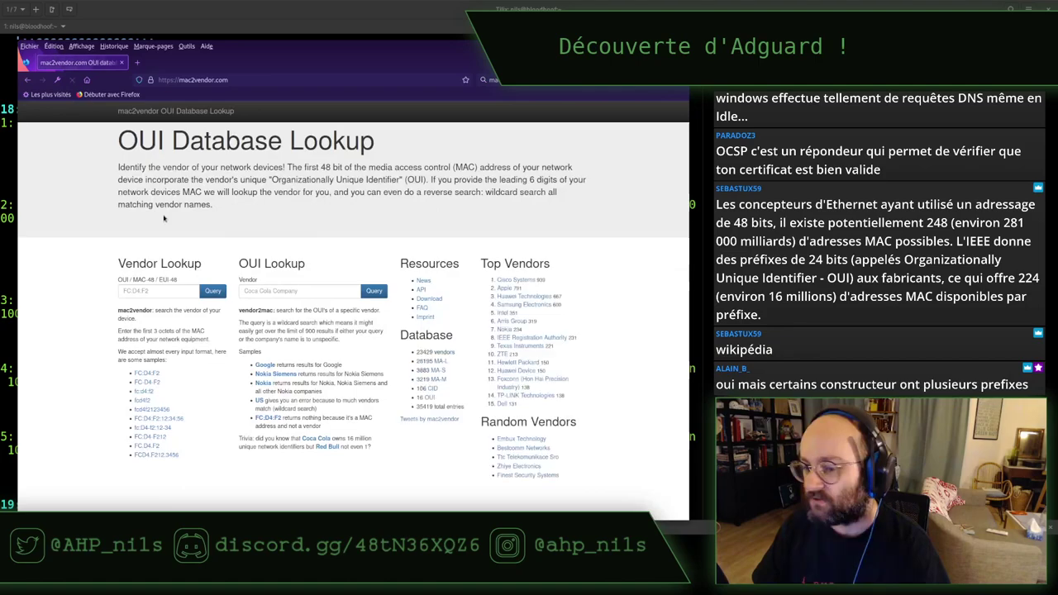
Step: Copy the enp3s0 interface's MAC address from the terminal and query its manufacturer in mac2vendor's Vendor Lookup
{"action": "key", "text": "ctrl+w"}
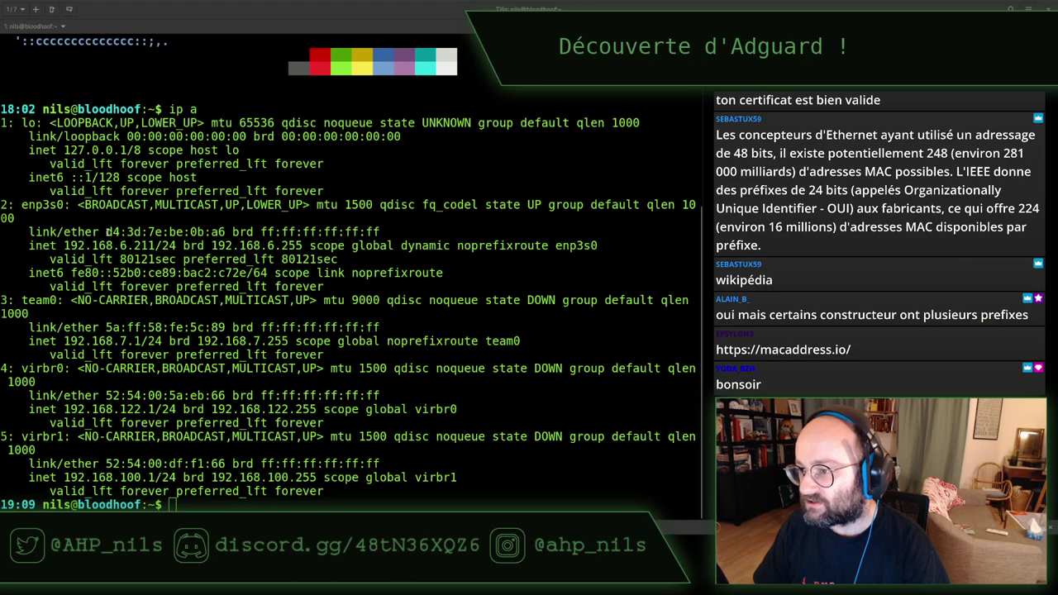
{"action": "left_click_drag", "start_coordinate": [106, 233], "coordinate": [225, 232]}
{"action": "right_click", "coordinate": [189, 241]}
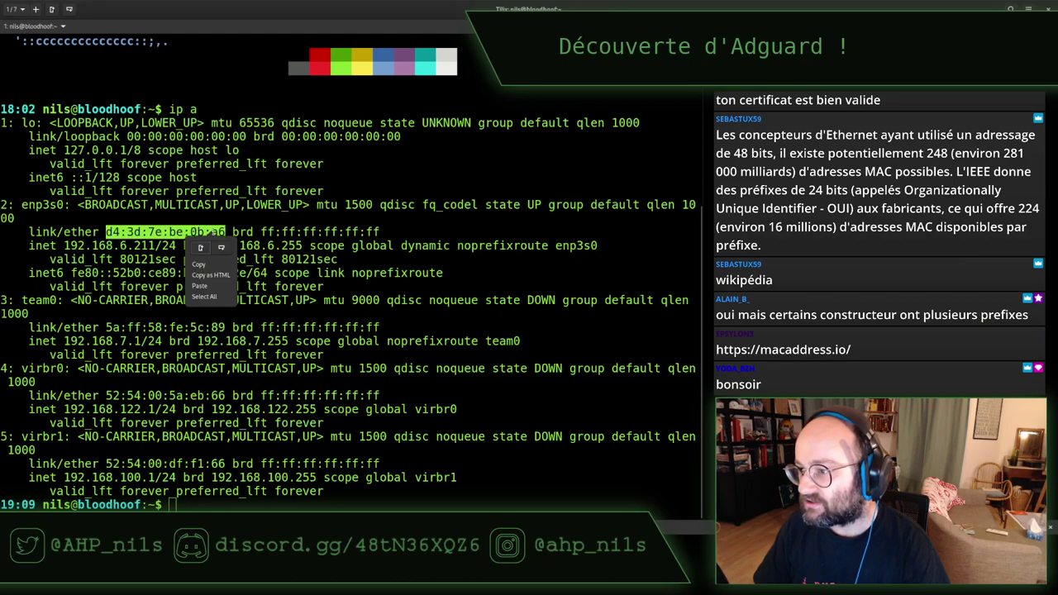
{"action": "left_click", "coordinate": [221, 263]}
{"action": "key", "text": "alt+Tab"}
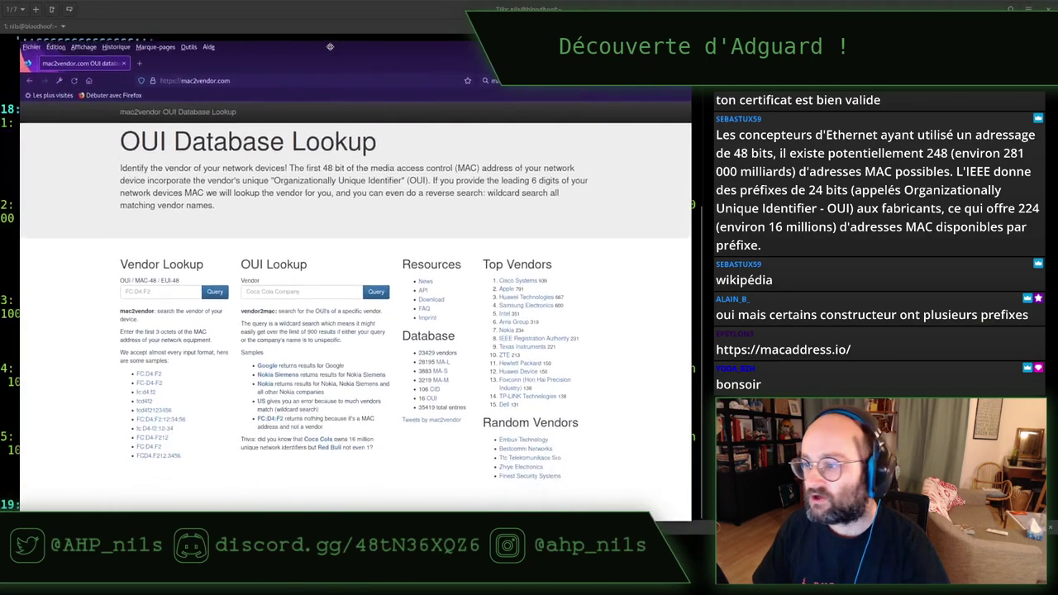
{"action": "left_click", "coordinate": [178, 292]}
{"action": "key", "text": "ctrl+v"}
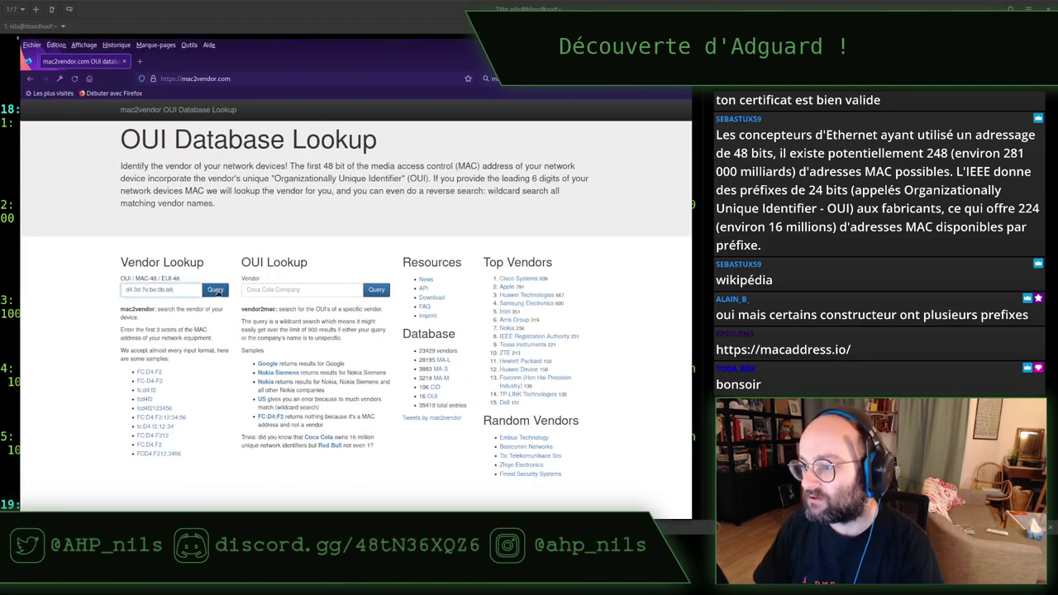
{"action": "left_click", "coordinate": [216, 290]}
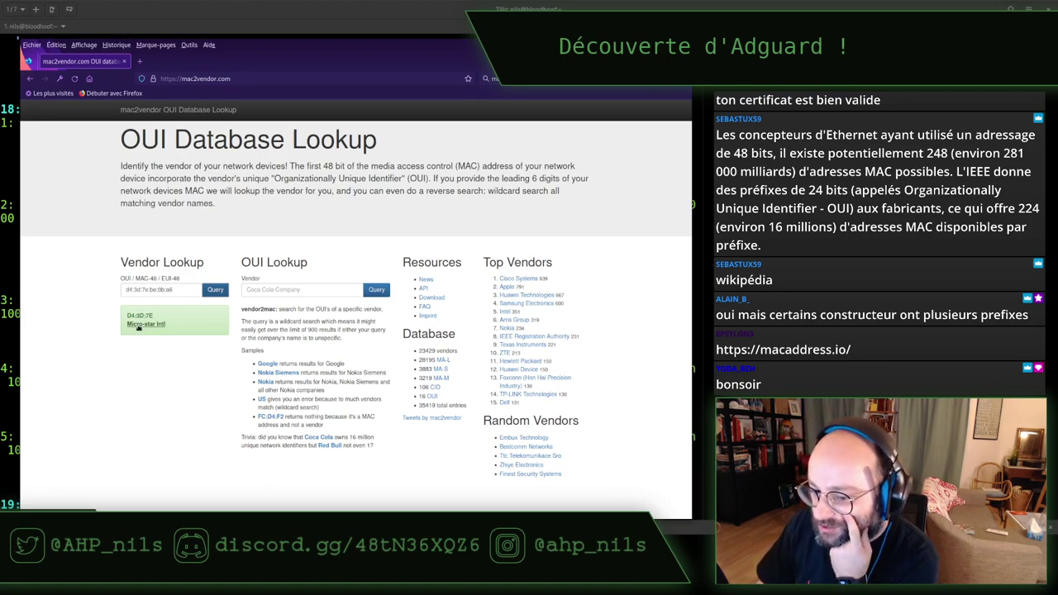
Step: List all OUI prefixes registered to Micro-star Intl, highlight the queried prefix, and return to the terminal
{"action": "left_click", "coordinate": [138, 325]}
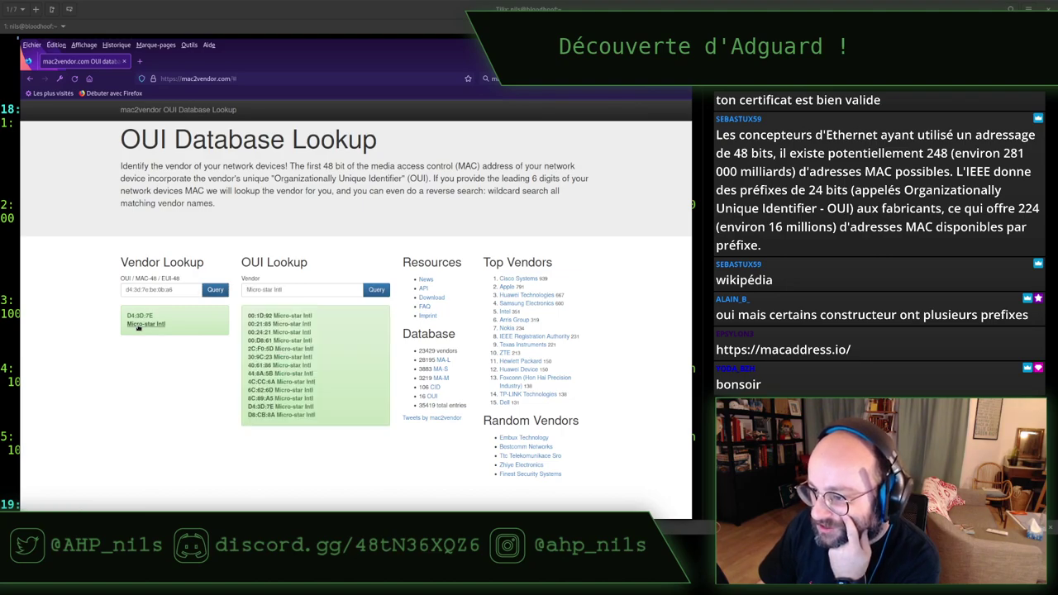
{"action": "double_click", "coordinate": [139, 316]}
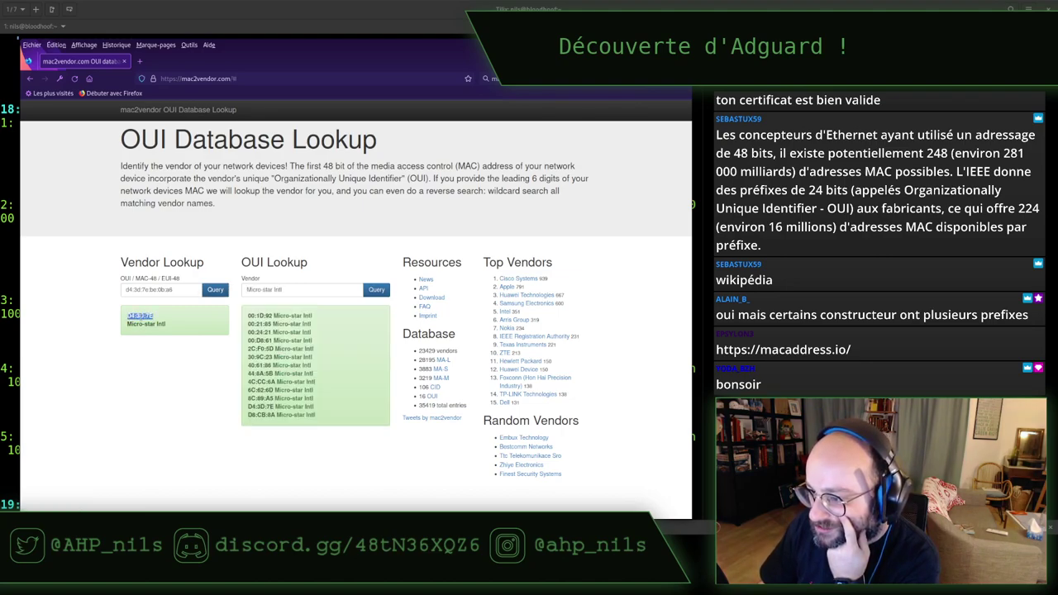
{"action": "left_click", "coordinate": [263, 10]}
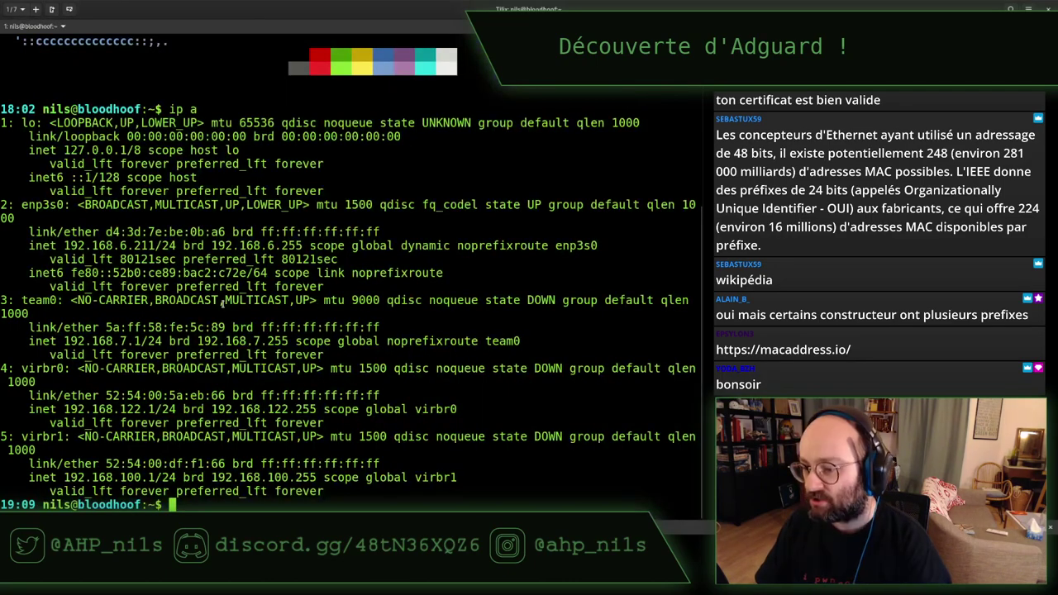
Step: Clear the terminal, then list the loaded kernel modules with lsmod and the network links with ip link
{"action": "key", "text": "ctrl+l"}
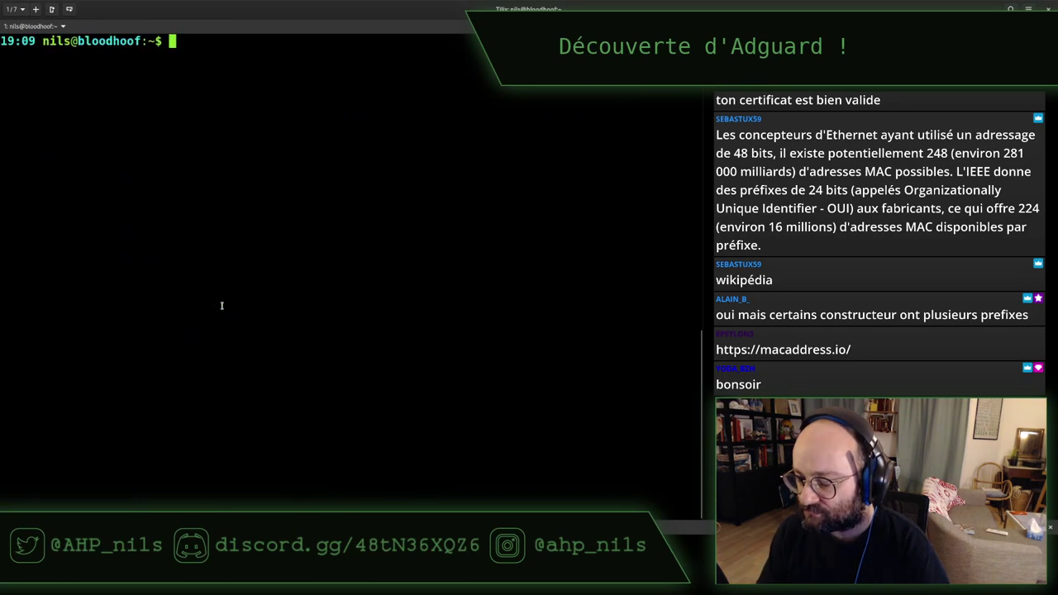
{"action": "type", "text": "lsmod"}
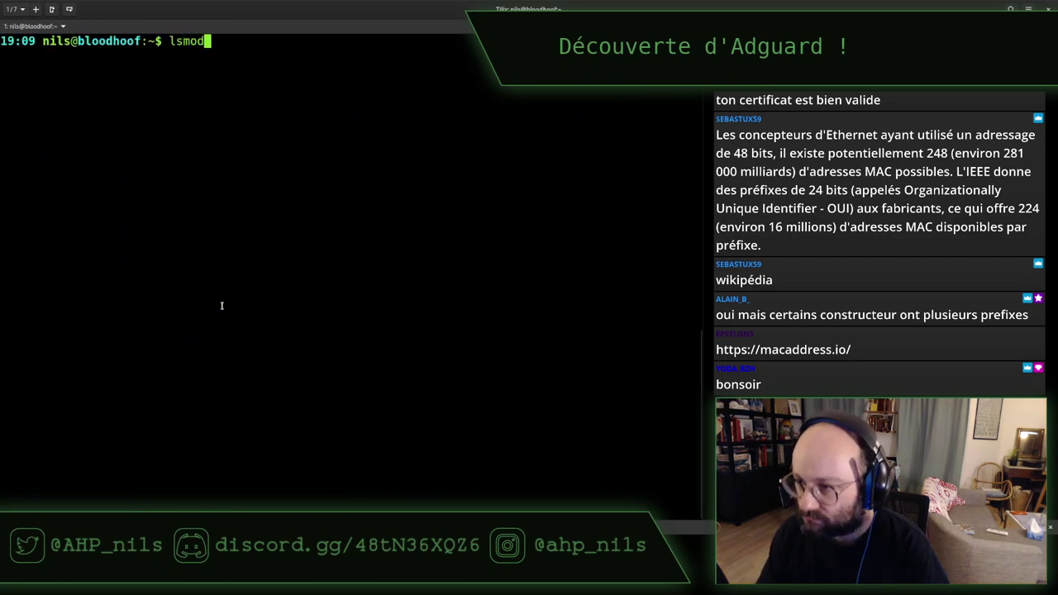
{"action": "key", "text": "Return"}
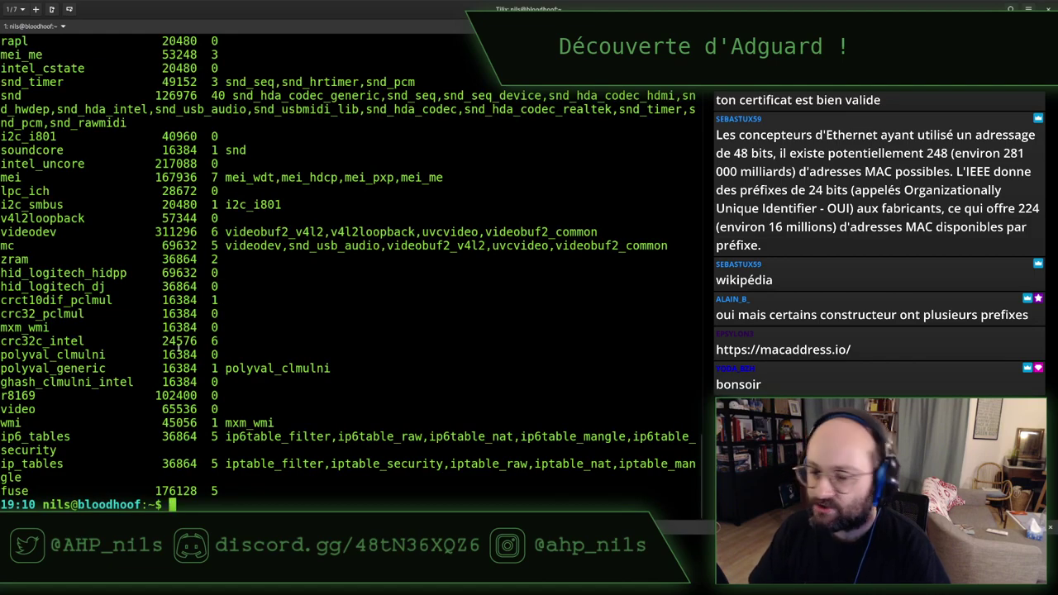
{"action": "type", "text": "ip link"}
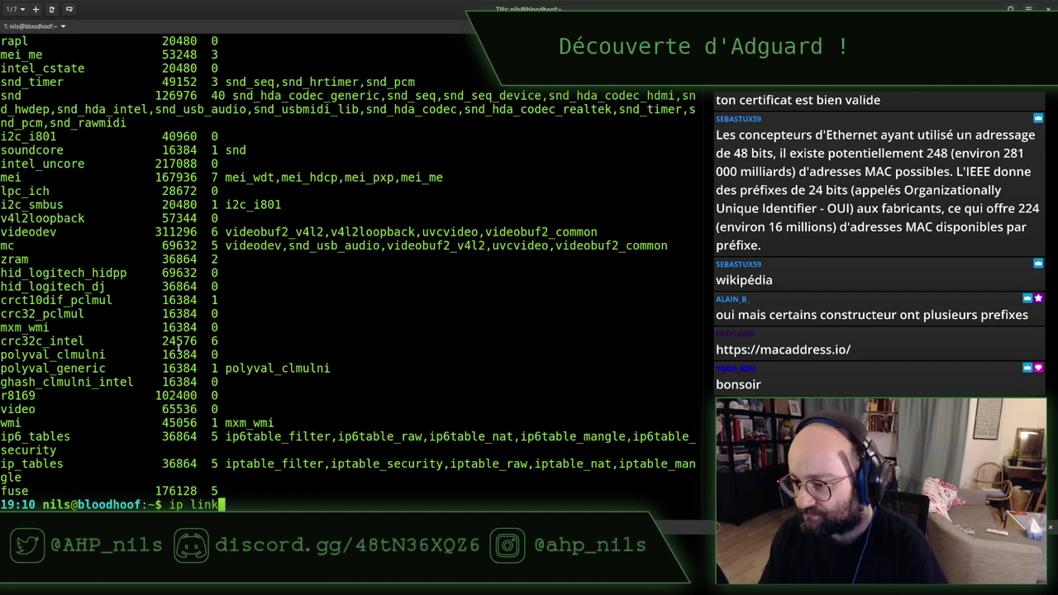
{"action": "key", "text": "Return"}
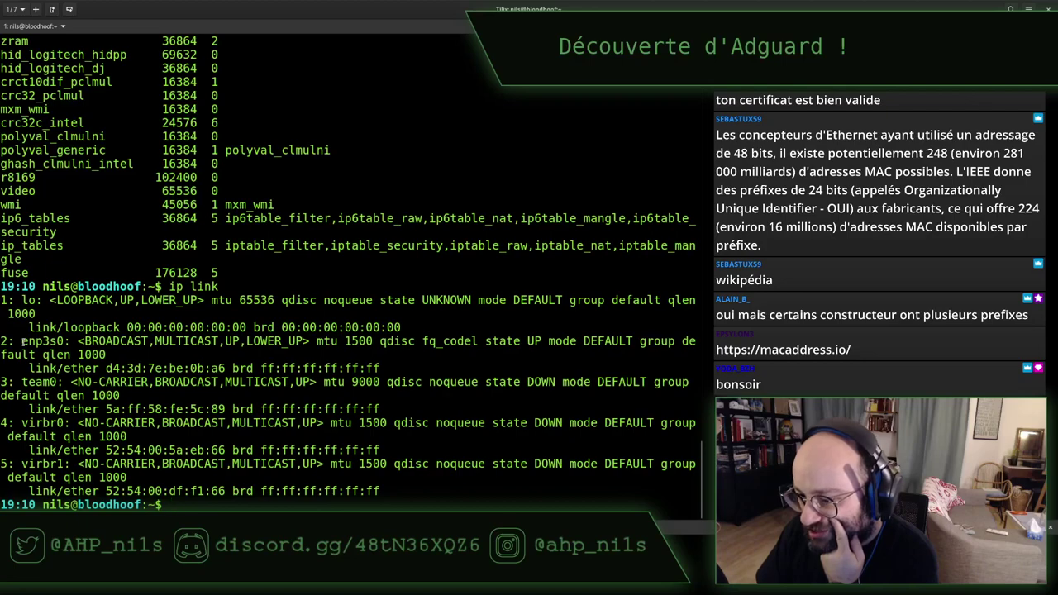
Step: List the host's PCI devices with lspci and highlight the Ethernet controller entry
{"action": "type", "text": "lspci"}
{"action": "key", "text": "Return"}
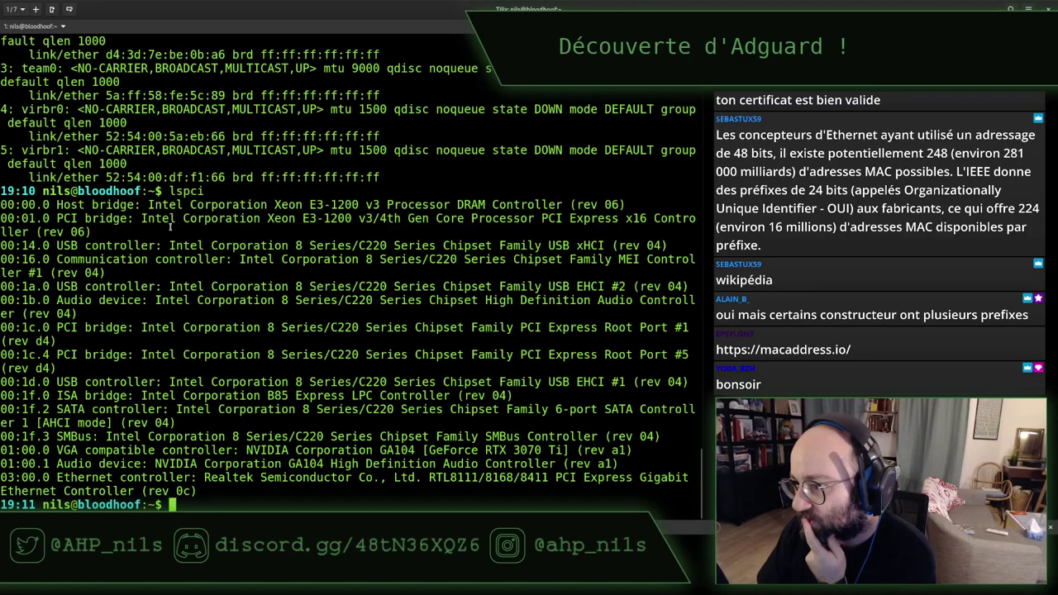
{"action": "triple_click", "coordinate": [147, 480]}
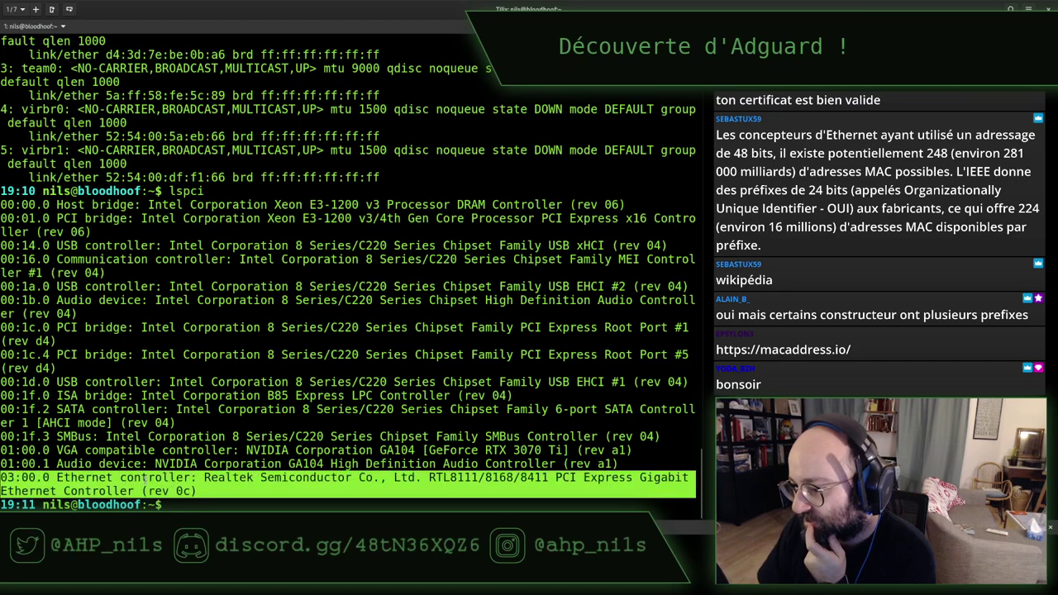
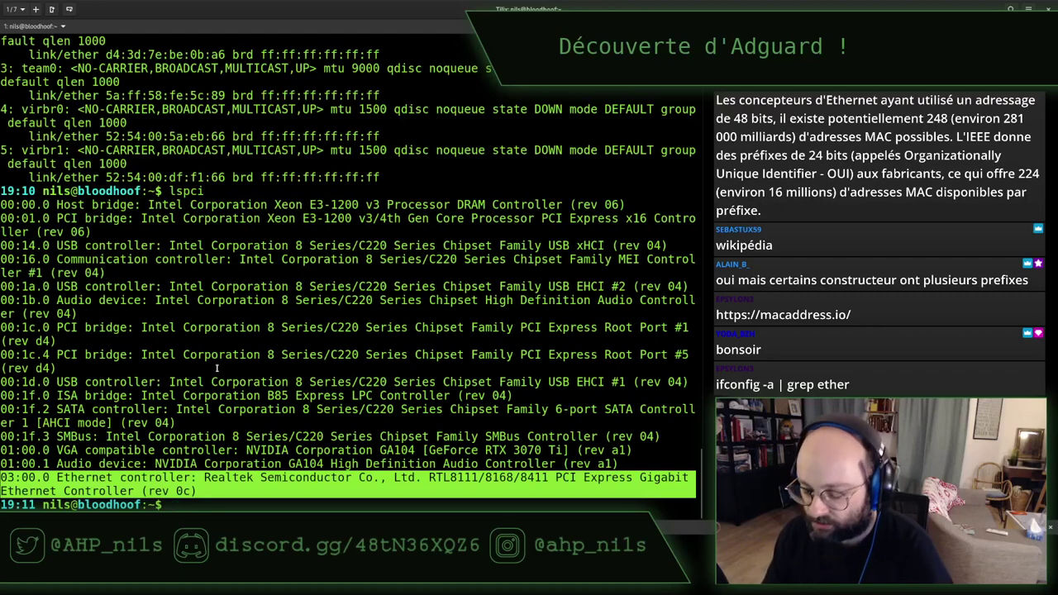
Step: List the MAC addresses of all host interfaces with ifconfig -a | grep ether and examine the returned lines
{"action": "type", "text": "ifconfig"}
{"action": "key", "text": "Tab"}
{"action": "key", "text": "Tab"}
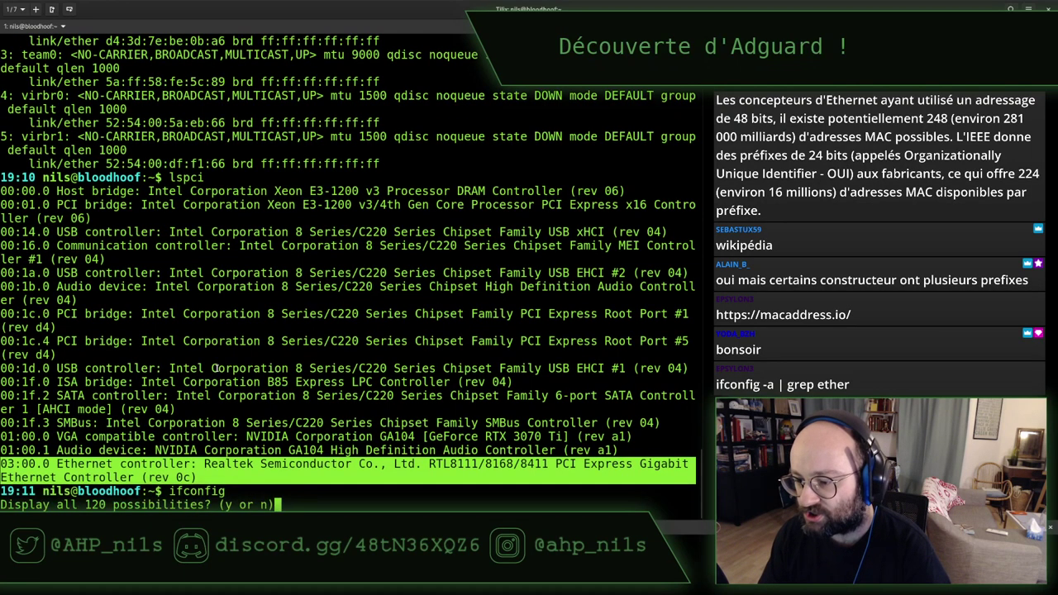
{"action": "type", "text": "nfig -a | "}
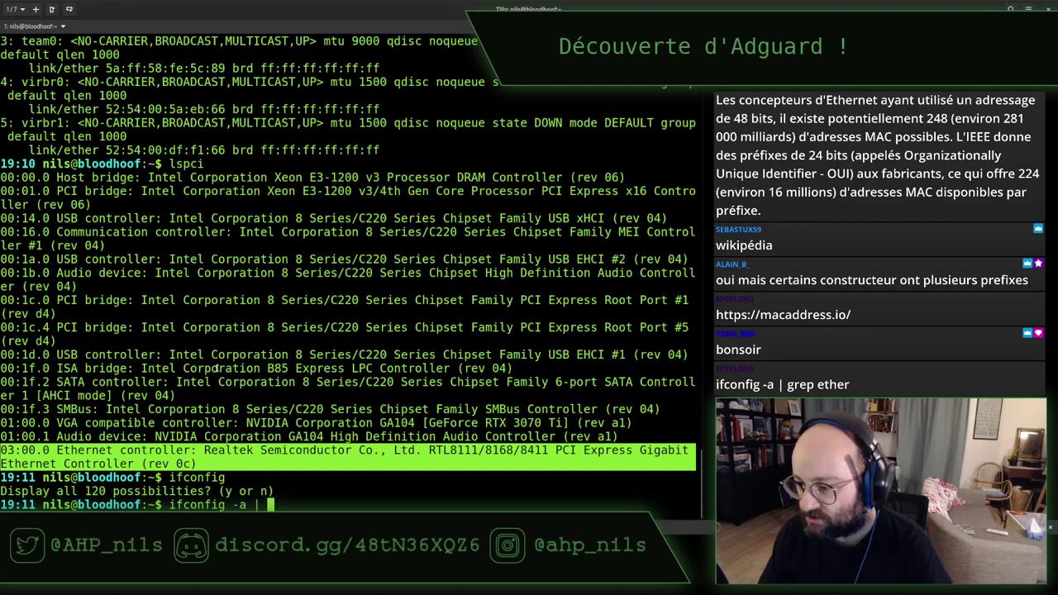
{"action": "type", "text": "grep ether"}
{"action": "key", "text": "Return"}
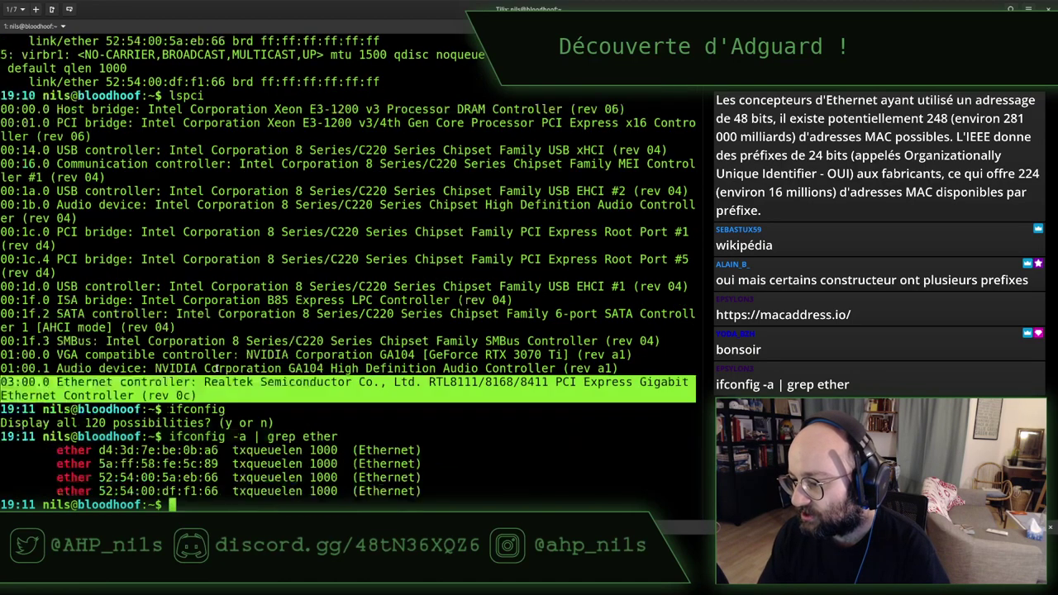
{"action": "left_click_drag", "start_coordinate": [248, 504], "coordinate": [49, 450]}
{"action": "left_click", "coordinate": [205, 500]}
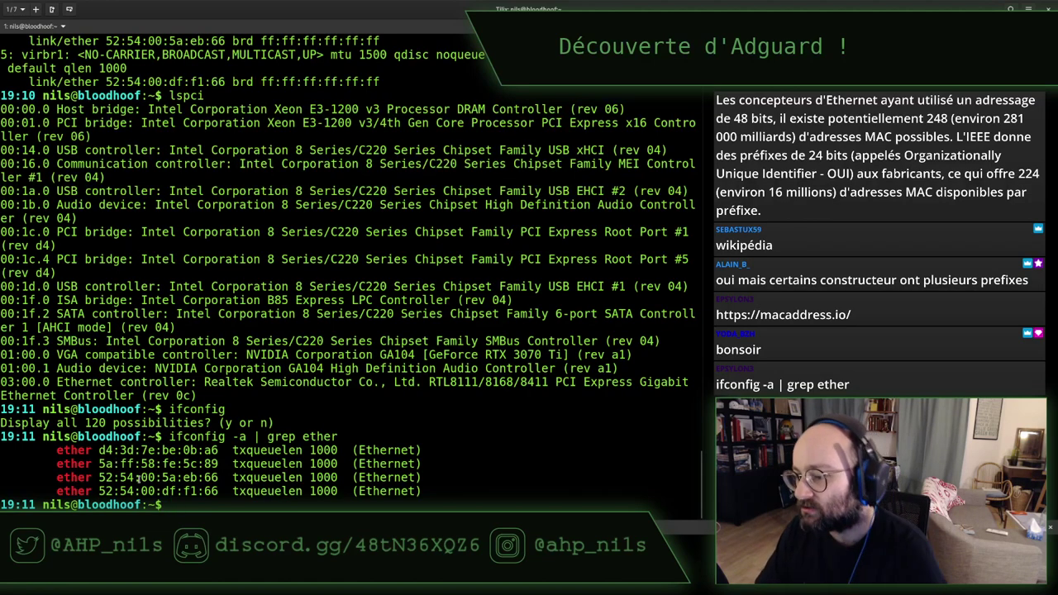
Step: Copy the MAC address 52:54:00:df:f1:66 from the terminal and query it in mac2vendor's Vendor Lookup in Firefox
{"action": "double_click", "coordinate": [130, 491]}
{"action": "key", "text": "ctrl+c"}
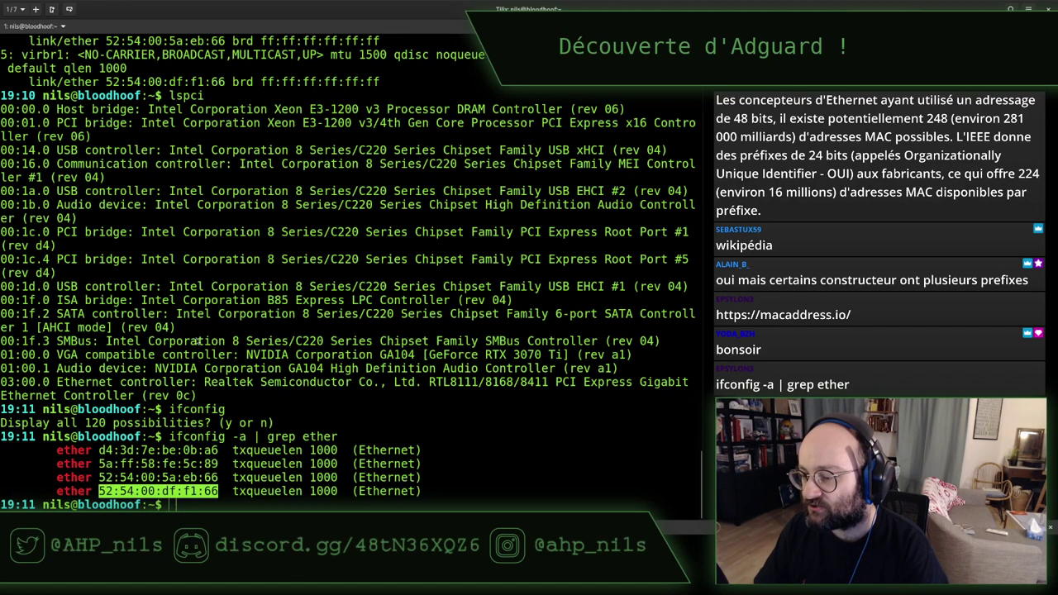
{"action": "key", "text": "alt+Tab"}
{"action": "triple_click", "coordinate": [170, 290]}
{"action": "key", "text": "ctrl+v"}
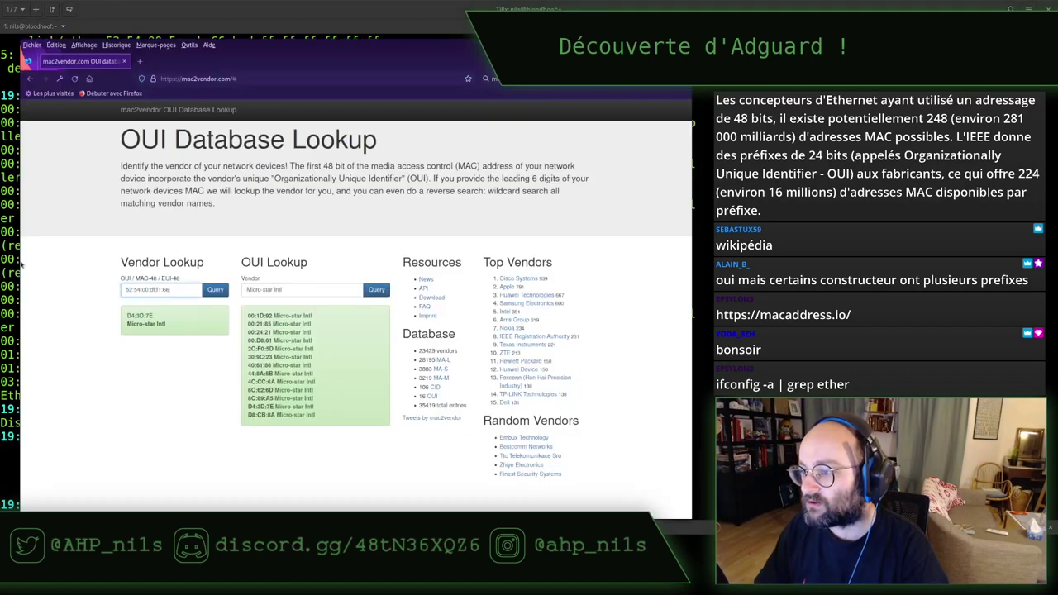
{"action": "left_click", "coordinate": [215, 290]}
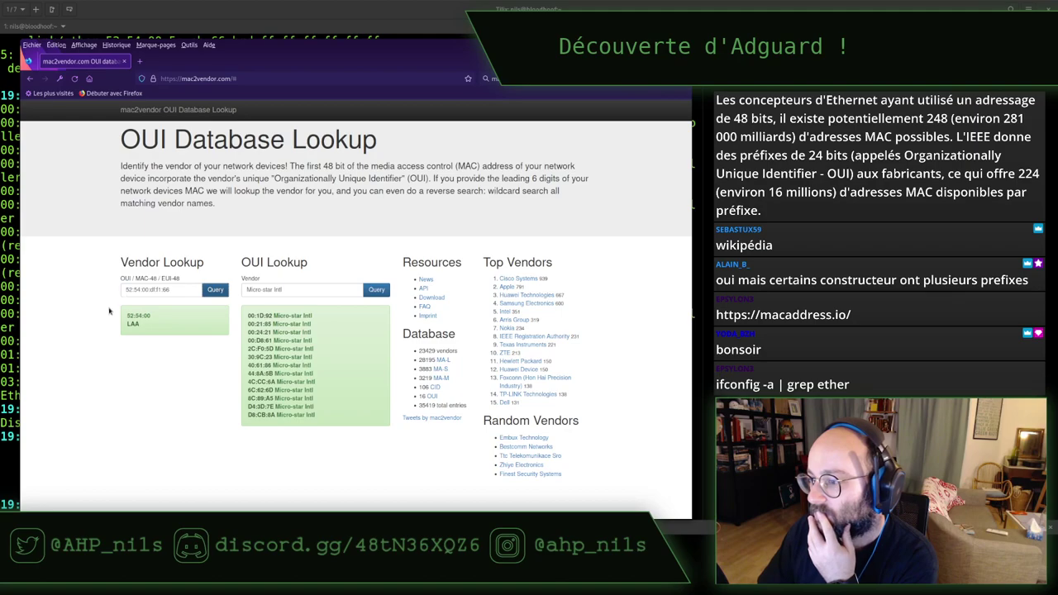
Step: Query the vendor LAA in the OUI Lookup, then clear the vendor field
{"action": "key", "text": "Tab"}
{"action": "type", "text": "LAA"}
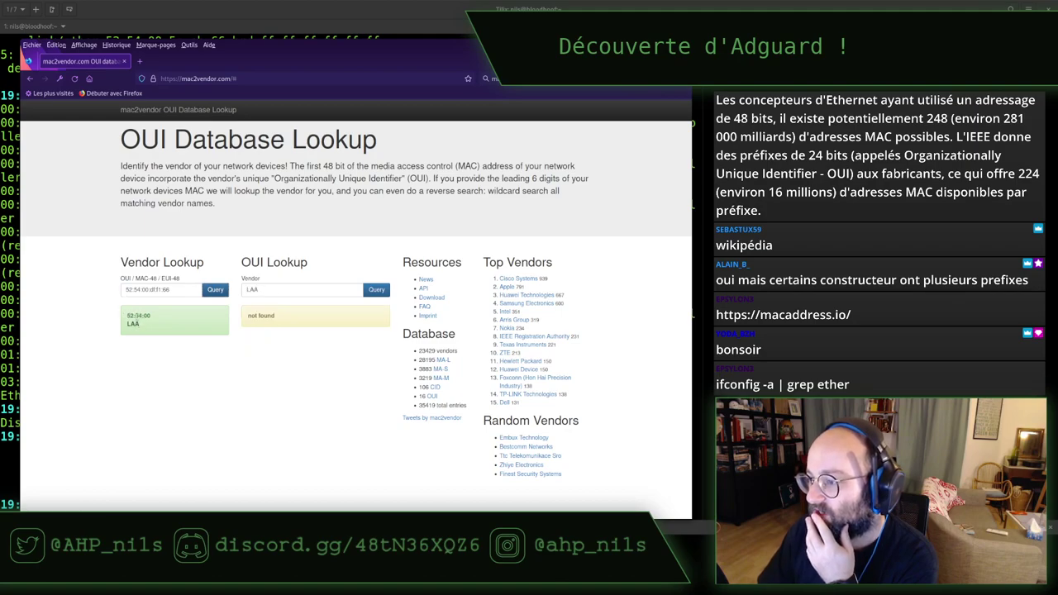
{"action": "triple_click", "coordinate": [266, 289]}
{"action": "key", "text": "ctrl+v"}
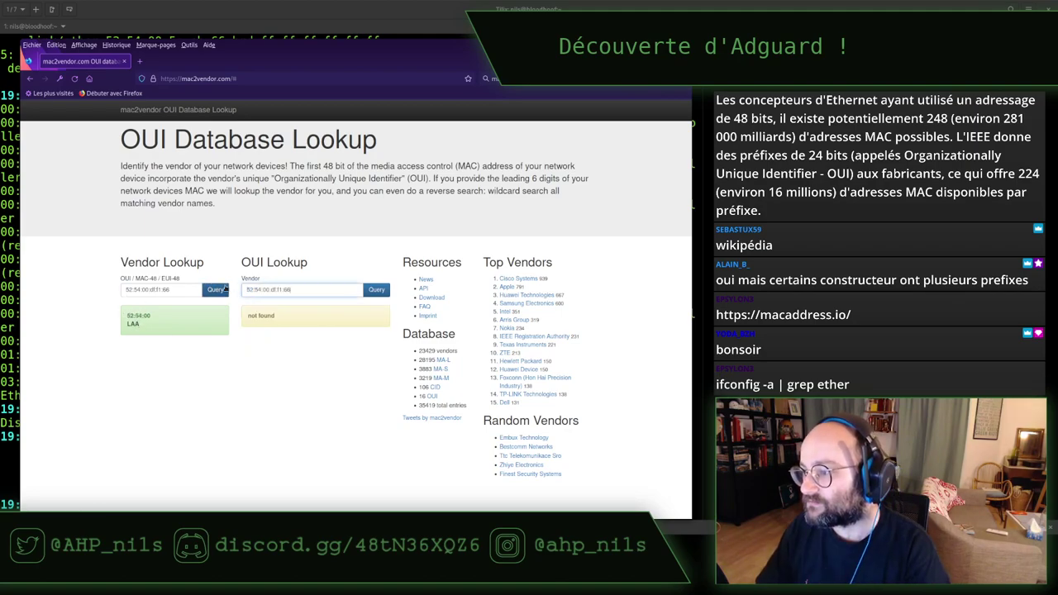
{"action": "key", "text": "ctrl+a"}
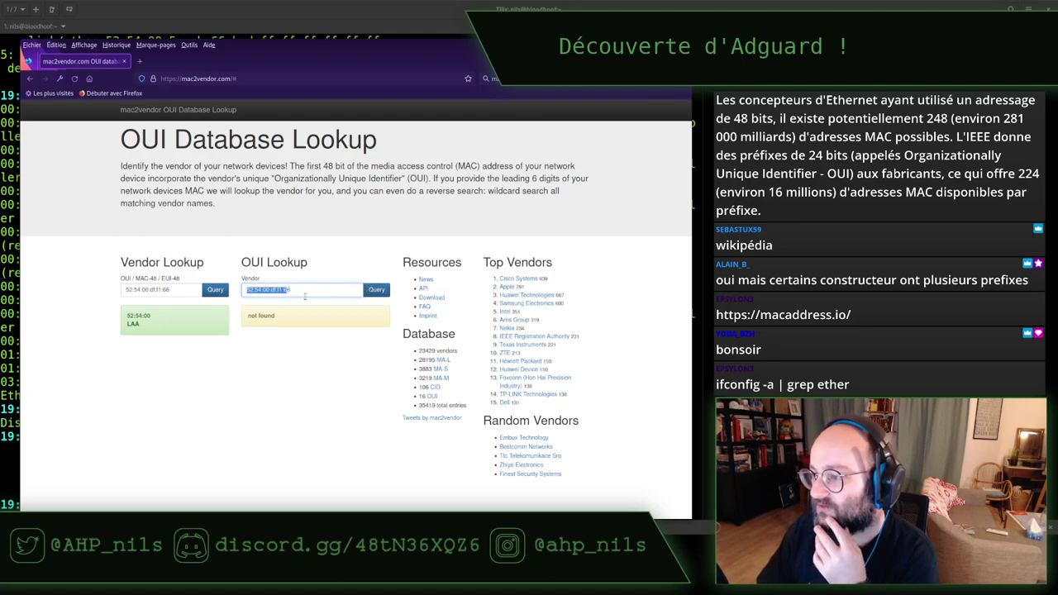
{"action": "key", "text": "BackSpace"}
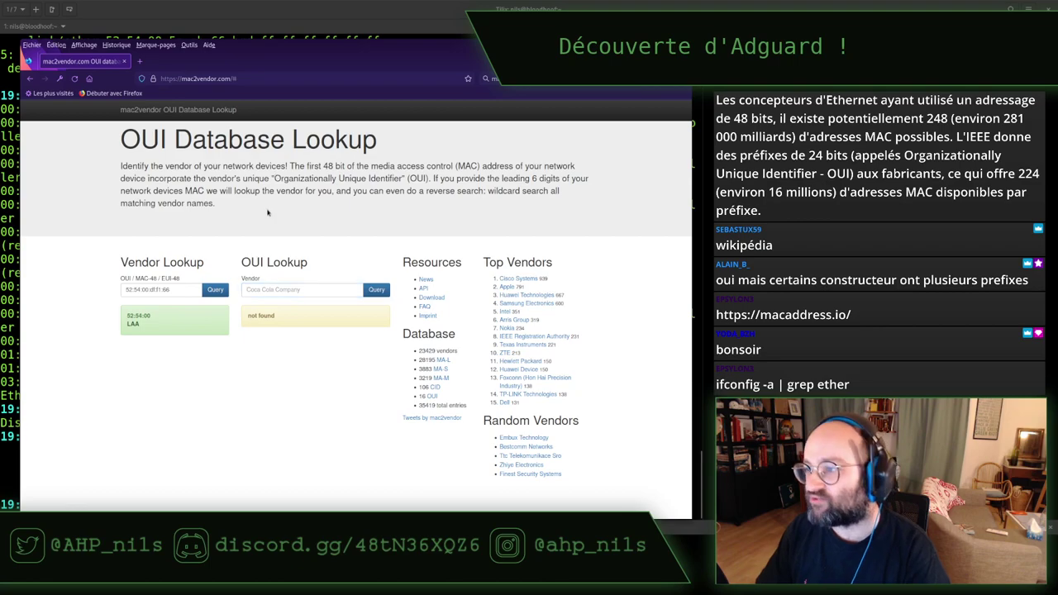
Step: Open macaddress.io in a new tab, look up 52:54:00:df:f1:66, and highlight its Wireshark notes
{"action": "key", "text": "ctrl+t"}
{"action": "type", "text": "macaddress.io"}
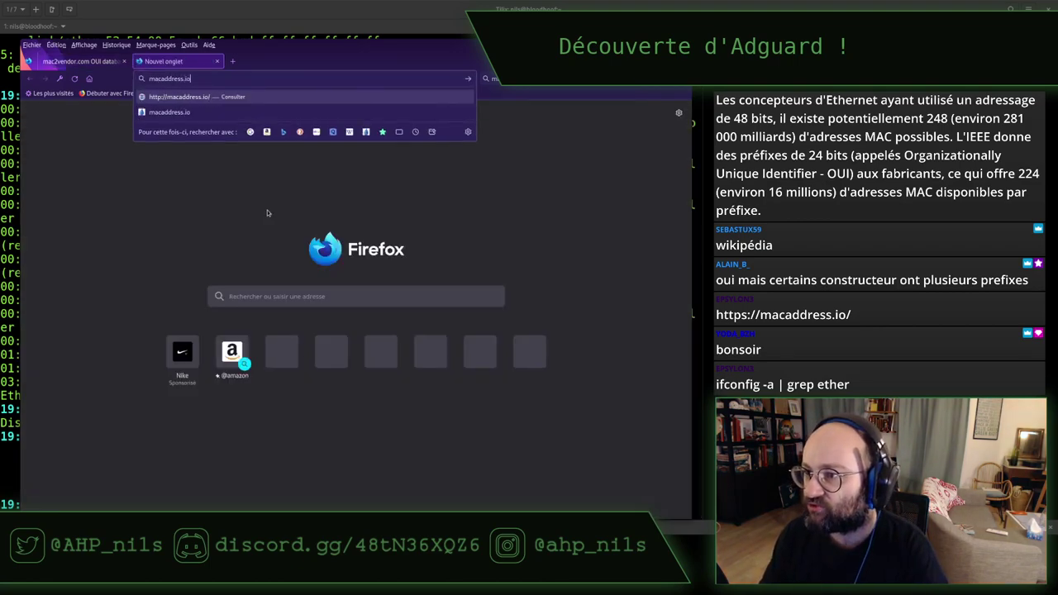
{"action": "key", "text": "Return"}
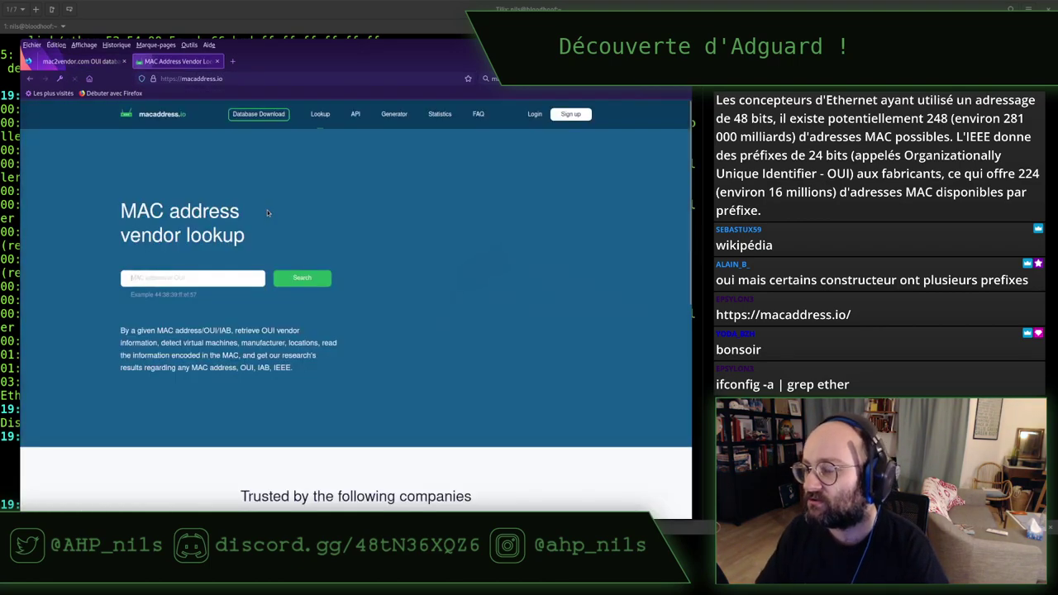
{"action": "left_click", "coordinate": [195, 280]}
{"action": "type", "text": "52:54:00:df:71:68"}
{"action": "left_click", "coordinate": [284, 282]}
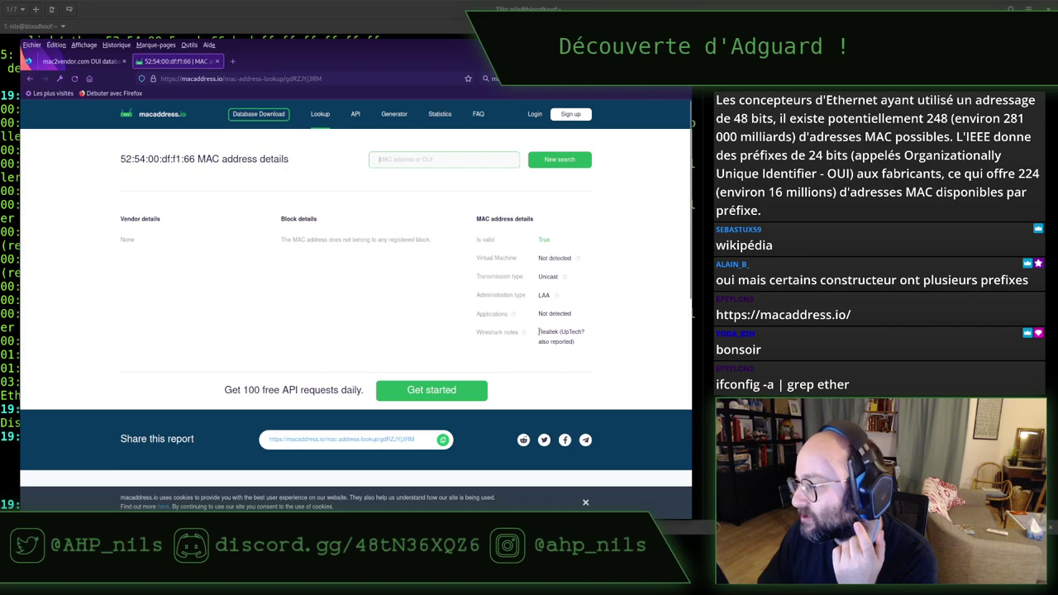
{"action": "left_click_drag", "start_coordinate": [539, 332], "coordinate": [582, 347]}
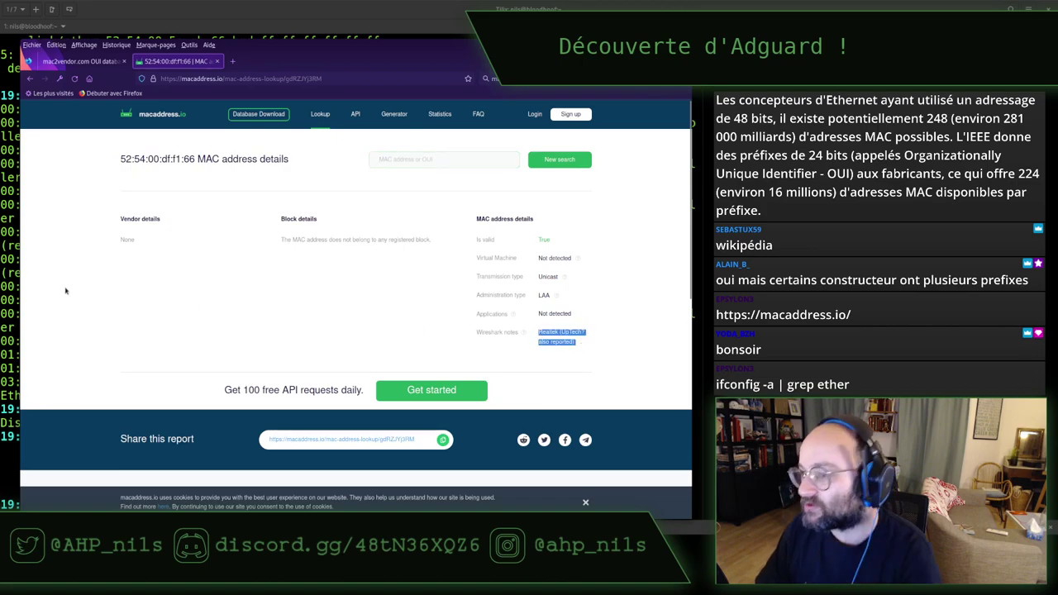
Step: Copy d4:3d:7e:be:0b:a6 from the terminal's interface list and look it up on macaddress.io in Firefox
{"action": "left_click", "coordinate": [15, 287]}
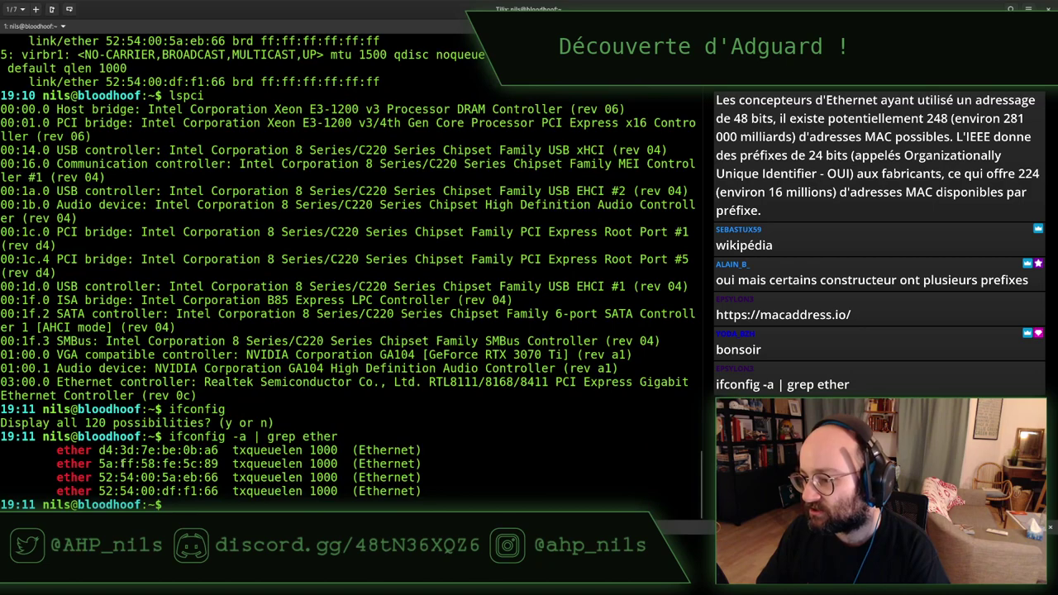
{"action": "double_click", "coordinate": [125, 451]}
{"action": "right_click", "coordinate": [125, 451]}
{"action": "left_click", "coordinate": [141, 483]}
{"action": "key", "text": "alt+Tab"}
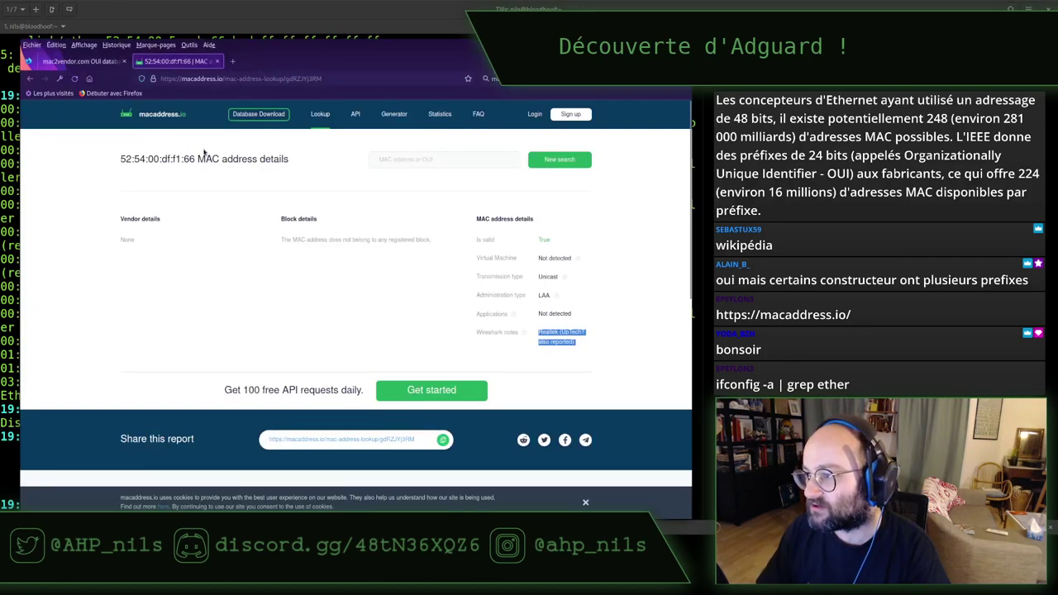
{"action": "left_click", "coordinate": [413, 162]}
{"action": "key", "text": "ctrl+v"}
{"action": "left_click", "coordinate": [559, 159]}
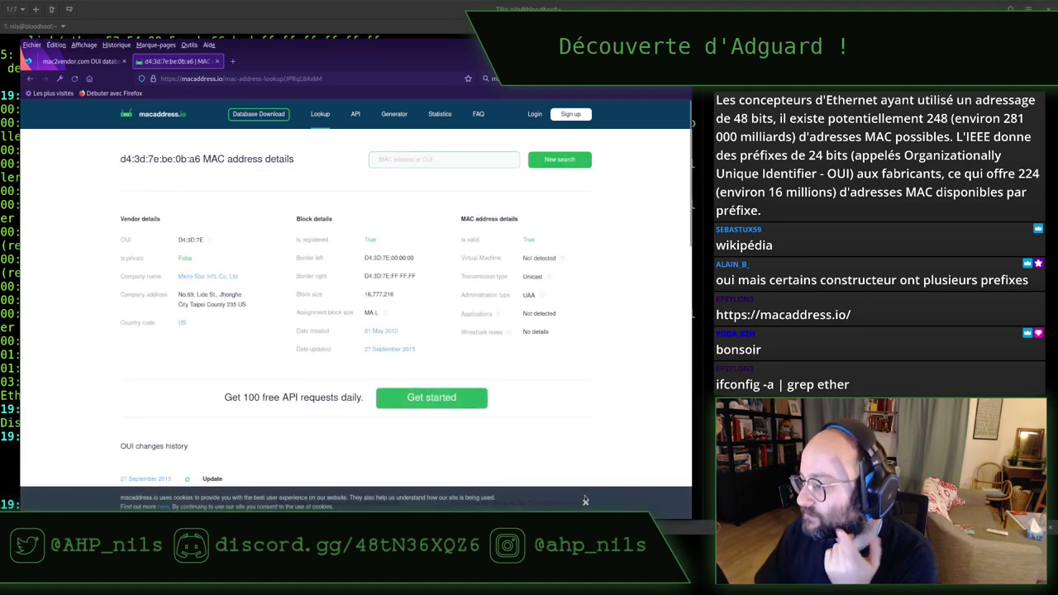
Step: Dismiss the cookie notice and review the OUI changes history of the looked-up address
{"action": "left_click", "coordinate": [586, 503]}
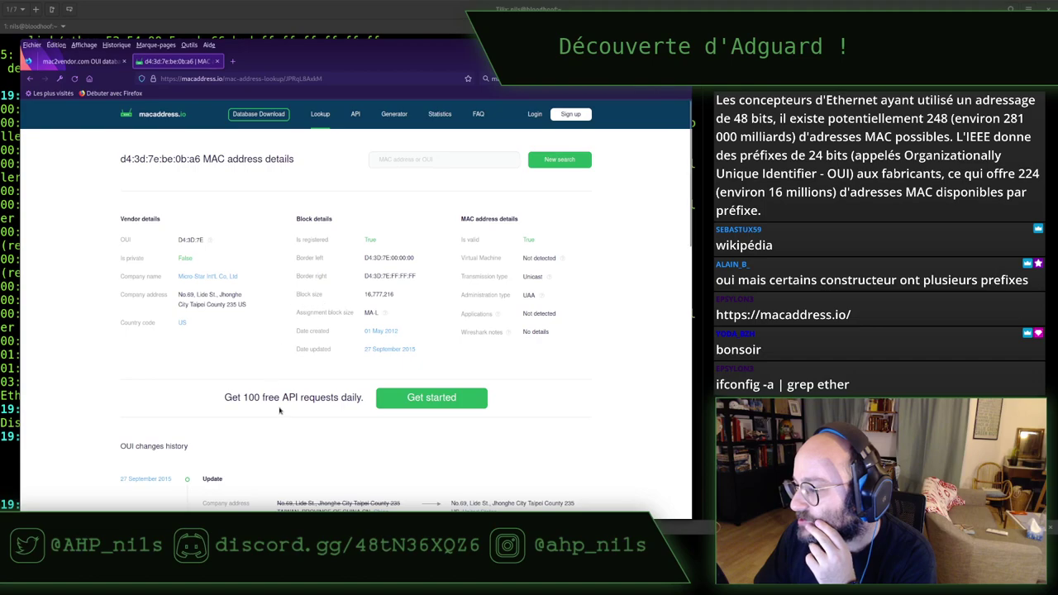
{"action": "scroll", "coordinate": [280, 410], "scroll_direction": "down", "scroll_amount": 1}
{"action": "scroll", "coordinate": [295, 403], "scroll_direction": "down", "scroll_amount": 3}
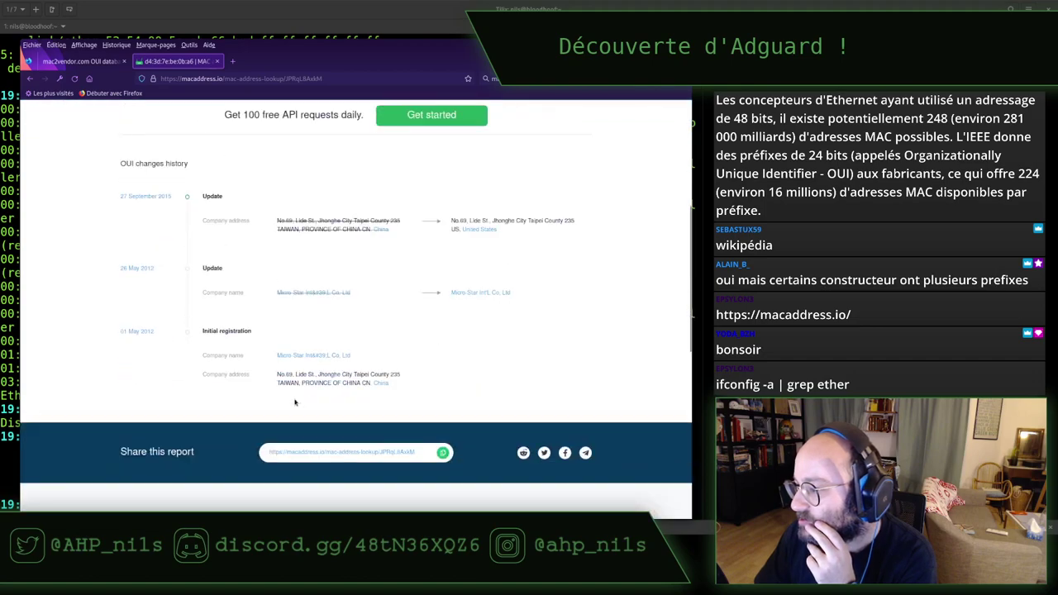
{"action": "scroll", "coordinate": [268, 390], "scroll_direction": "up", "scroll_amount": 4}
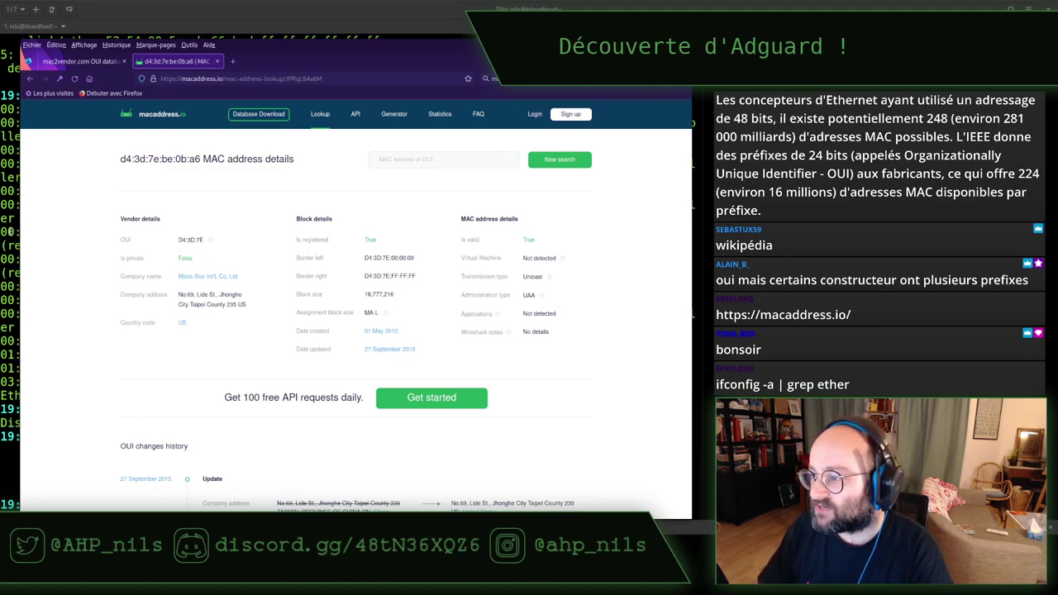
Step: Copy 5a:ff:58:fe:5c:89 from the terminal, look it up on macaddress.io, and examine its administration type
{"action": "key", "text": "alt+Tab"}
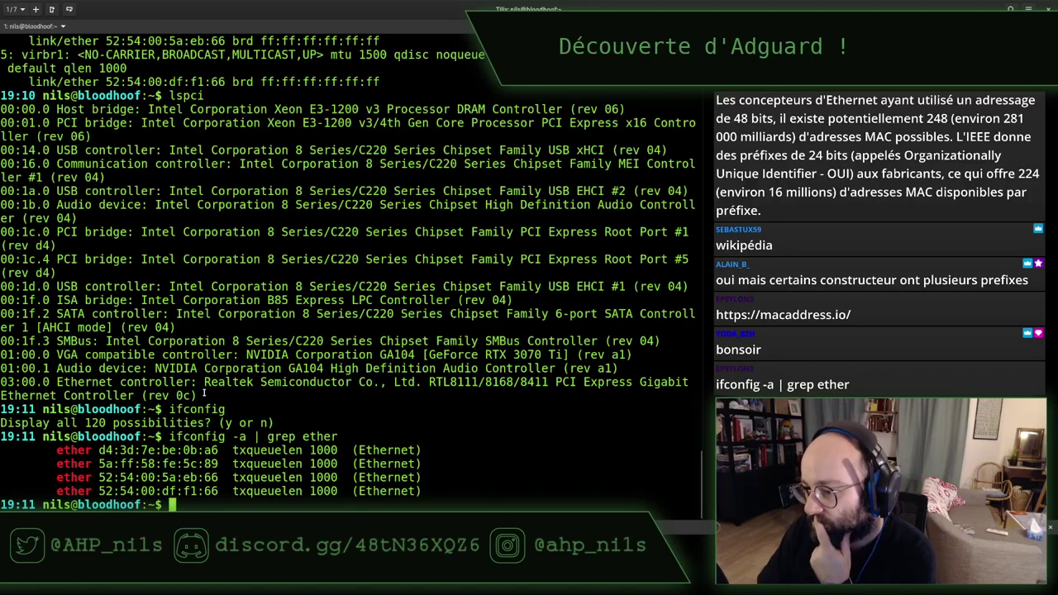
{"action": "double_click", "coordinate": [161, 465]}
{"action": "right_click", "coordinate": [163, 468]}
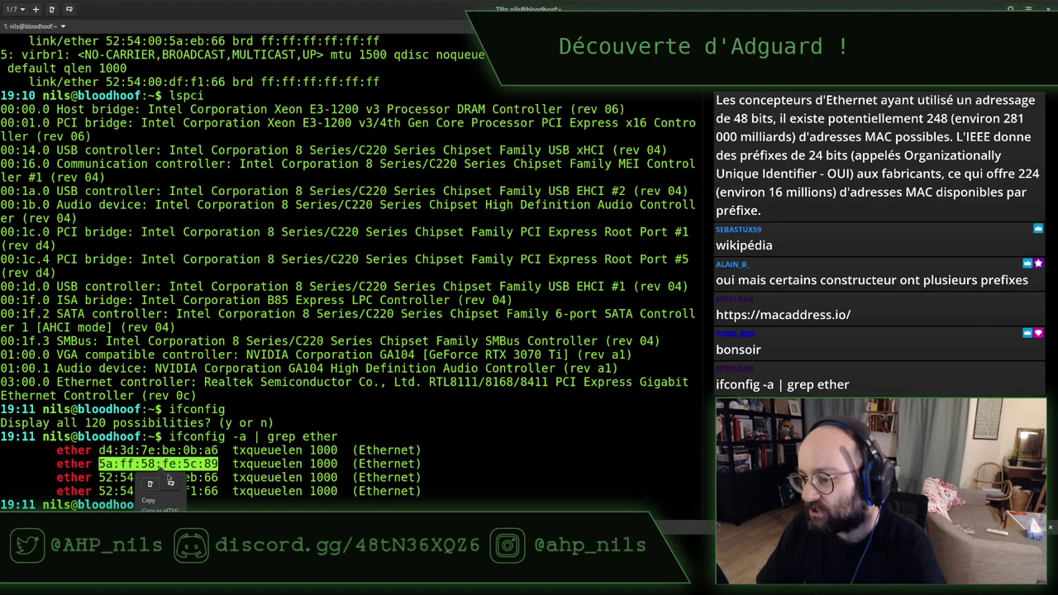
{"action": "left_click", "coordinate": [150, 500]}
{"action": "key", "text": "alt+Tab"}
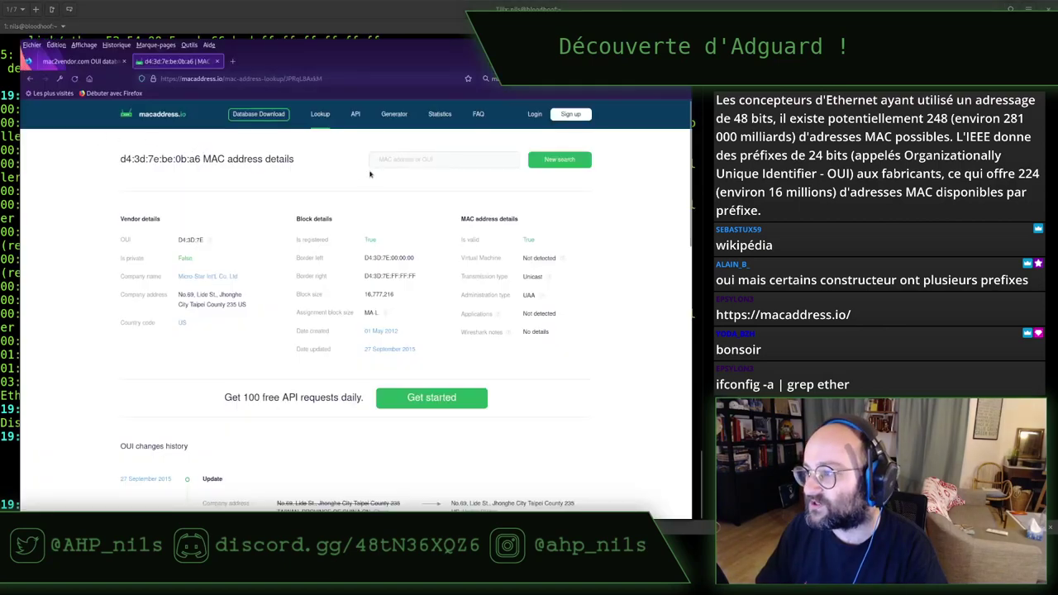
{"action": "left_click", "coordinate": [401, 159]}
{"action": "key", "text": "ctrl+v"}
{"action": "key", "text": "Return"}
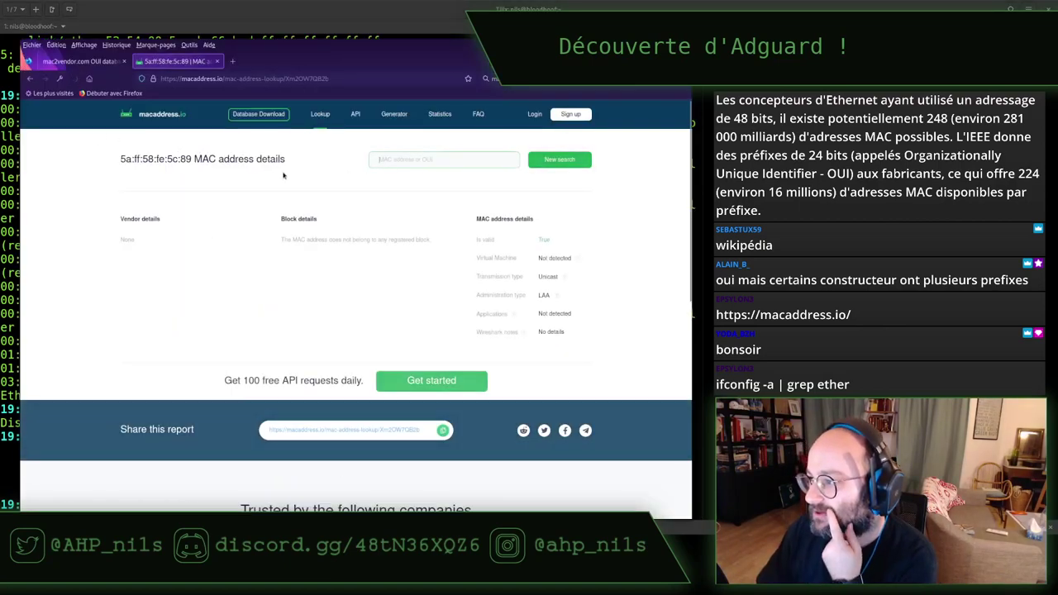
{"action": "double_click", "coordinate": [543, 296]}
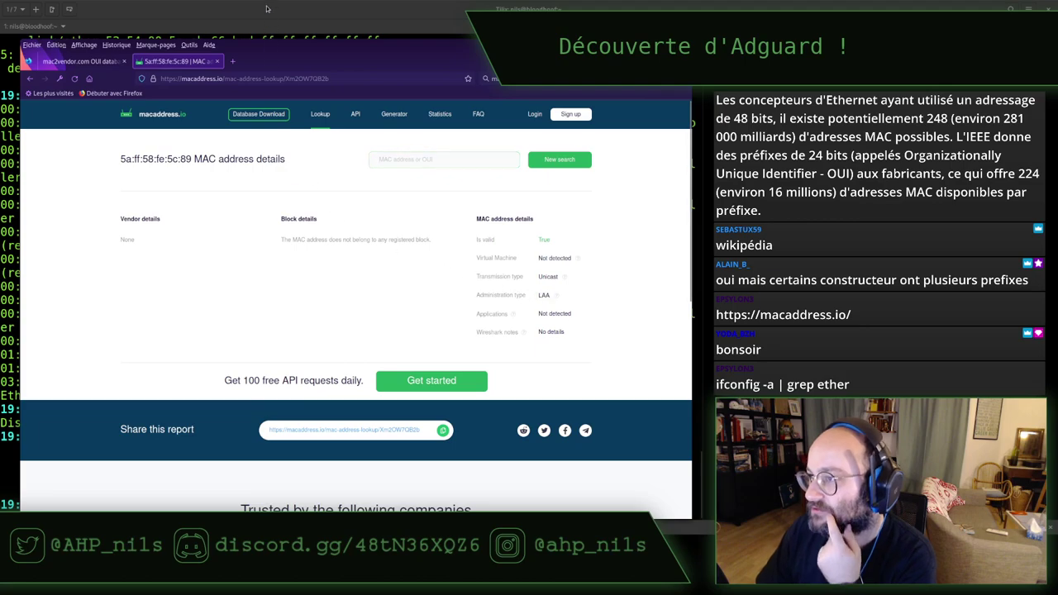
Step: Return to the terminal and filter the verbose PCI listing with lspci -vv | grep -i network
{"action": "key", "text": "alt+Tab"}
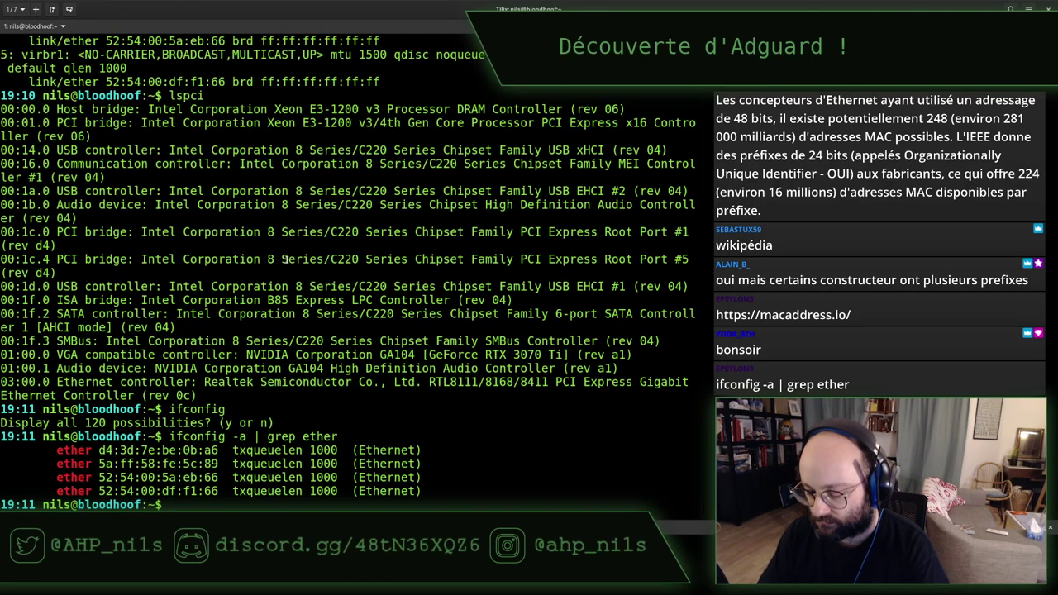
{"action": "type", "text": "lspci -vv | gre"}
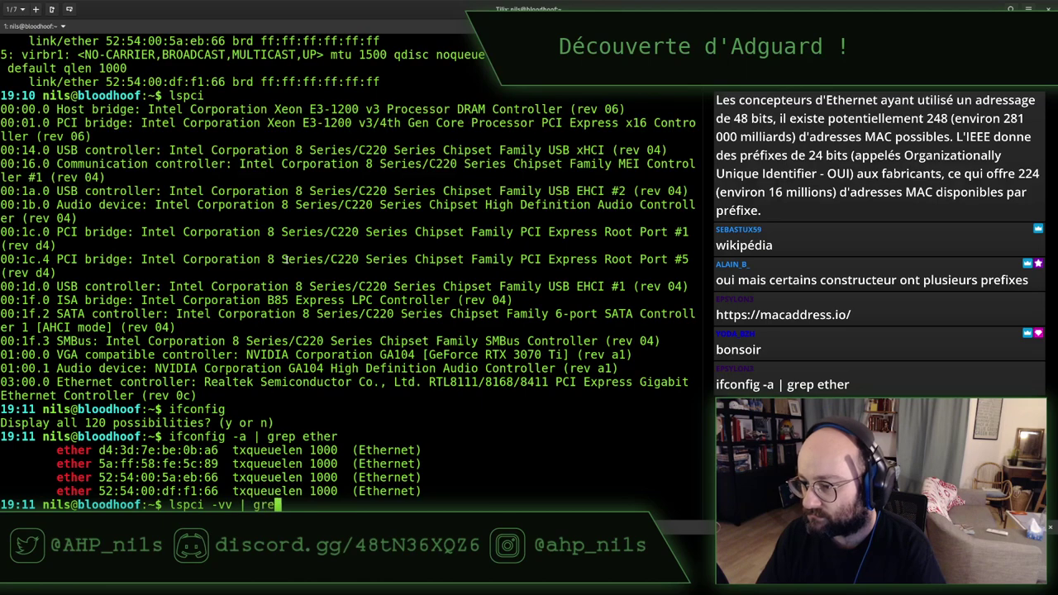
{"action": "type", "text": "p -i n"}
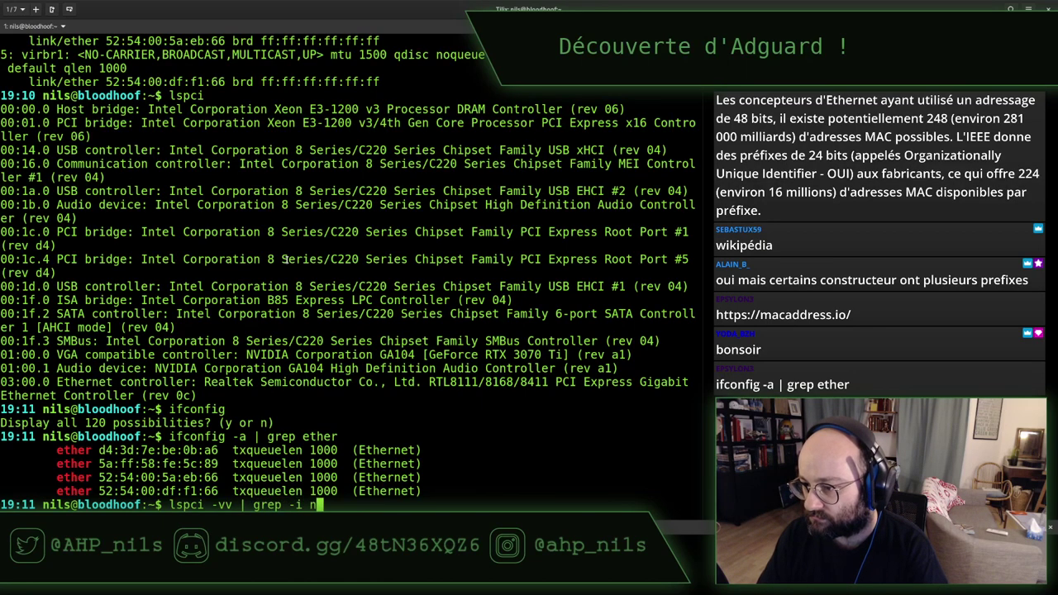
{"action": "type", "text": "etwork"}
{"action": "key", "text": "Return"}
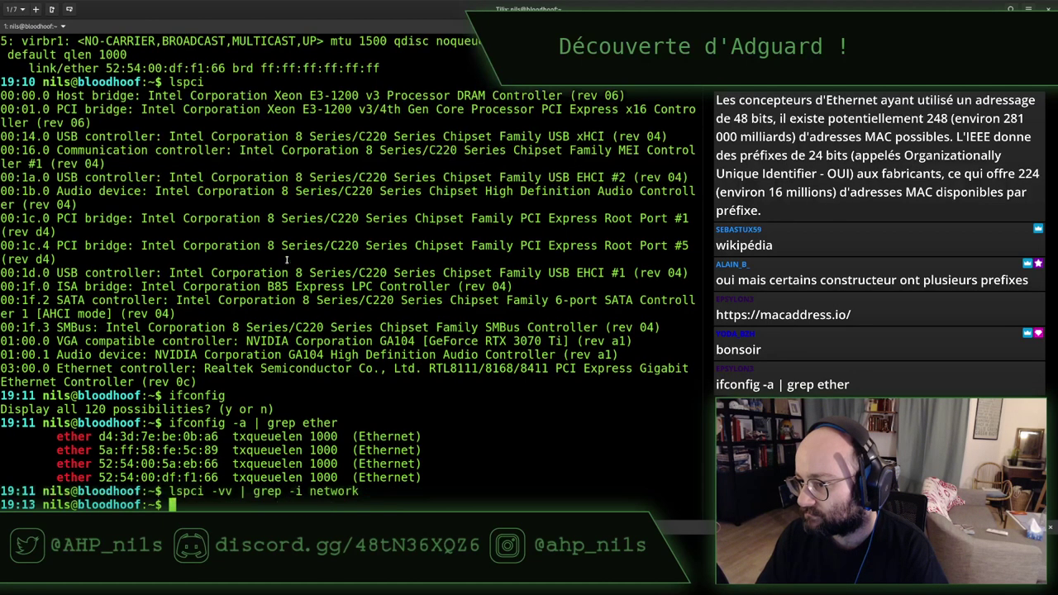
Step: Change the filter word of the previous command and run lspci -vv | grep -i ethernet
{"action": "key", "text": "Up"}
{"action": "key", "text": "BackSpace"}
{"action": "key", "text": "BackSpace"}
{"action": "key", "text": "BackSpace"}
{"action": "key", "text": "BackSpace"}
{"action": "key", "text": "BackSpace"}
{"action": "key", "text": "BackSpace"}
{"action": "key", "text": "BackSpace"}
{"action": "type", "text": "ethernet"}
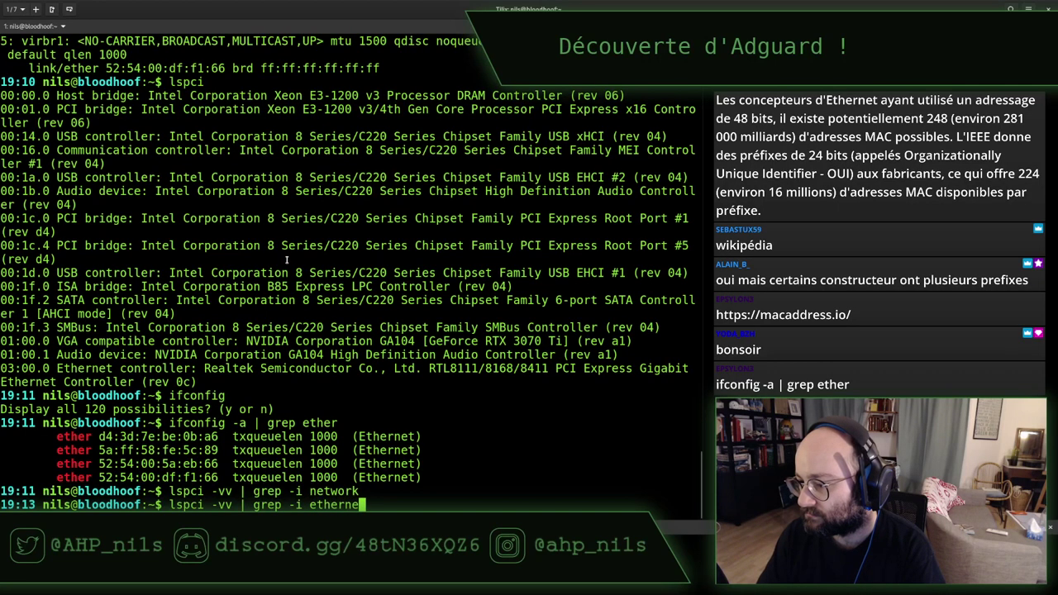
{"action": "key", "text": "Return"}
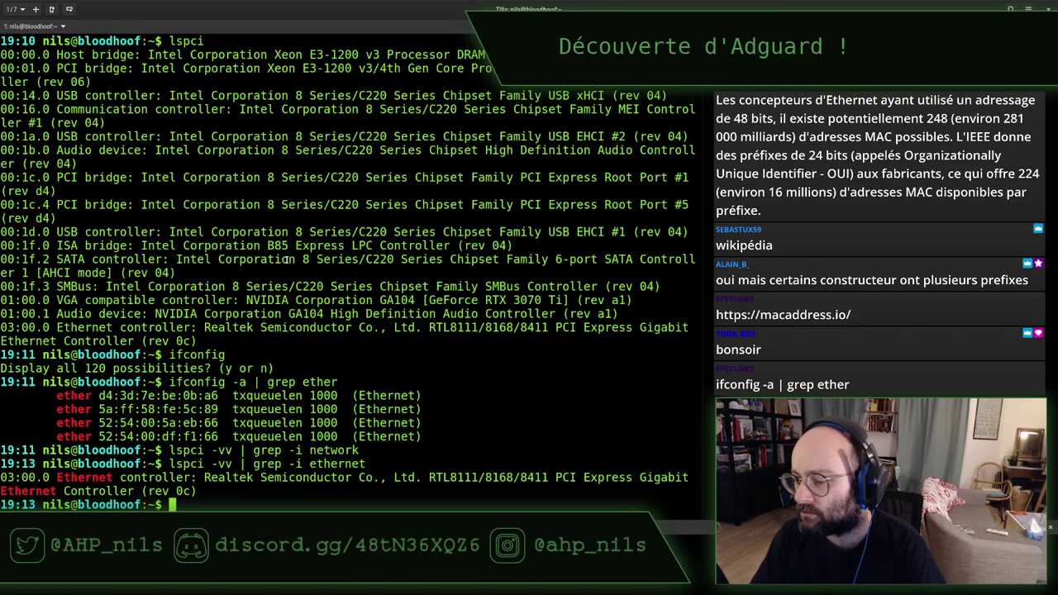
Step: List the network links with ip link and point out the enp3s0 interface line
{"action": "type", "text": "ip link"}
{"action": "key", "text": "Return"}
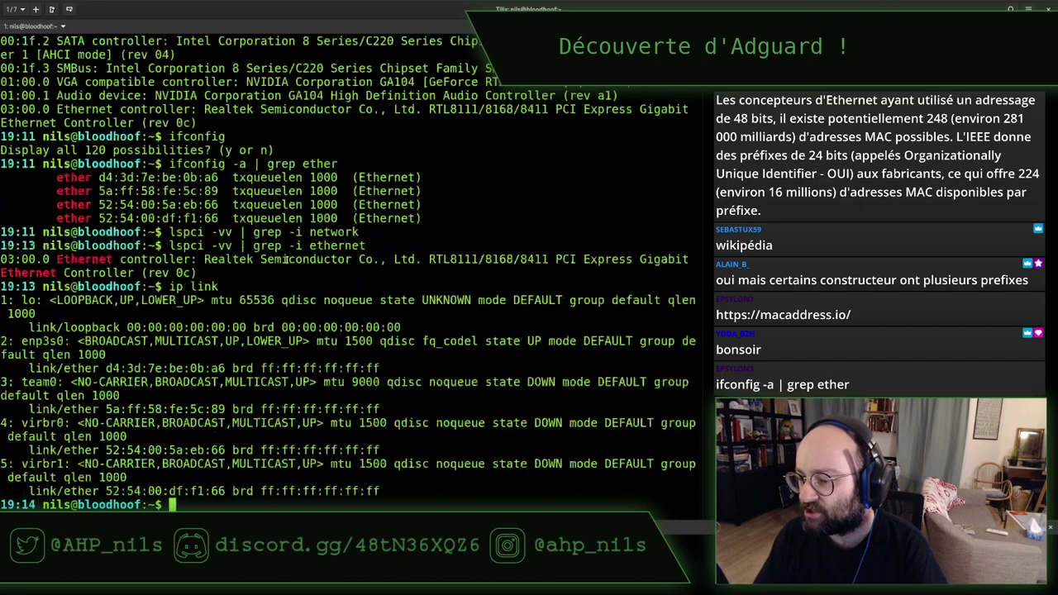
{"action": "triple_click", "coordinate": [48, 340]}
{"action": "left_click", "coordinate": [262, 309]}
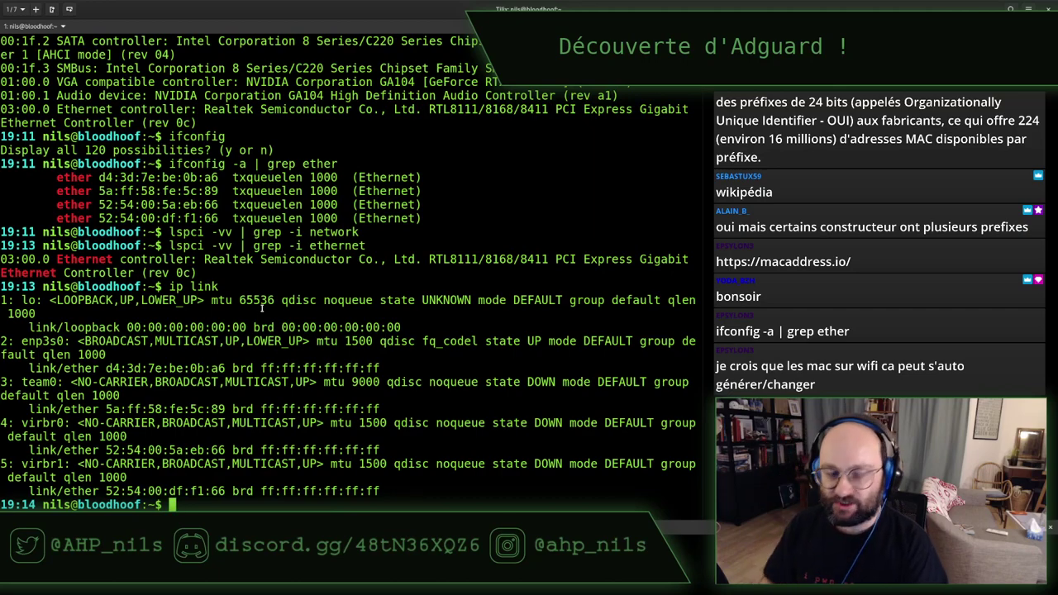
Step: Show the interface addresses with ip a, then clear the terminal
{"action": "type", "text": "ip a"}
{"action": "key", "text": "Return"}
{"action": "key", "text": "ctrl+l"}
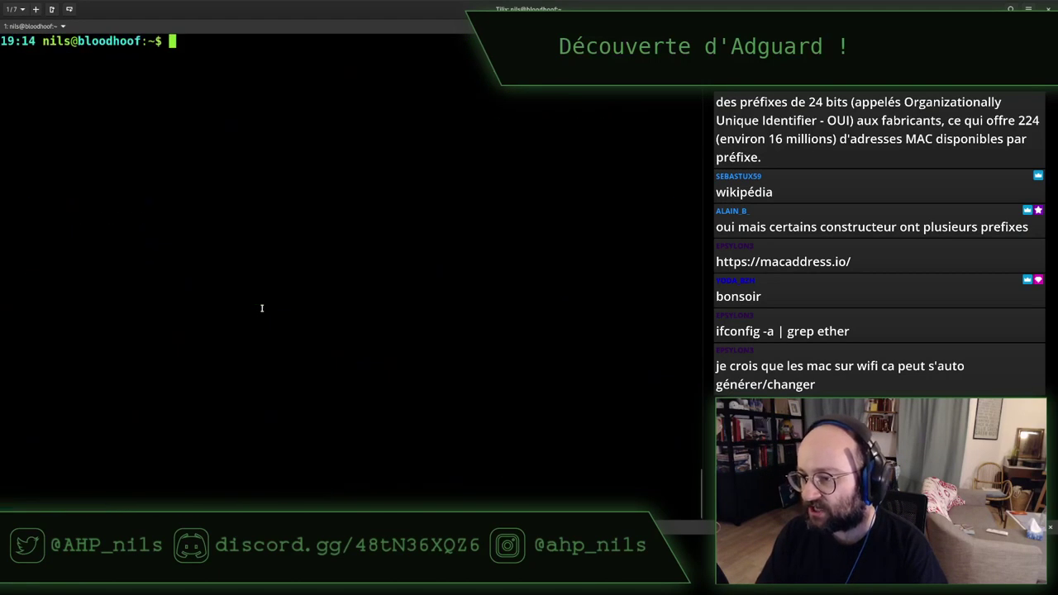
Step: List the PCI devices with lspci, then display the system summary with neofetch on a cleared terminal
{"action": "type", "text": "lspci"}
{"action": "key", "text": "Return"}
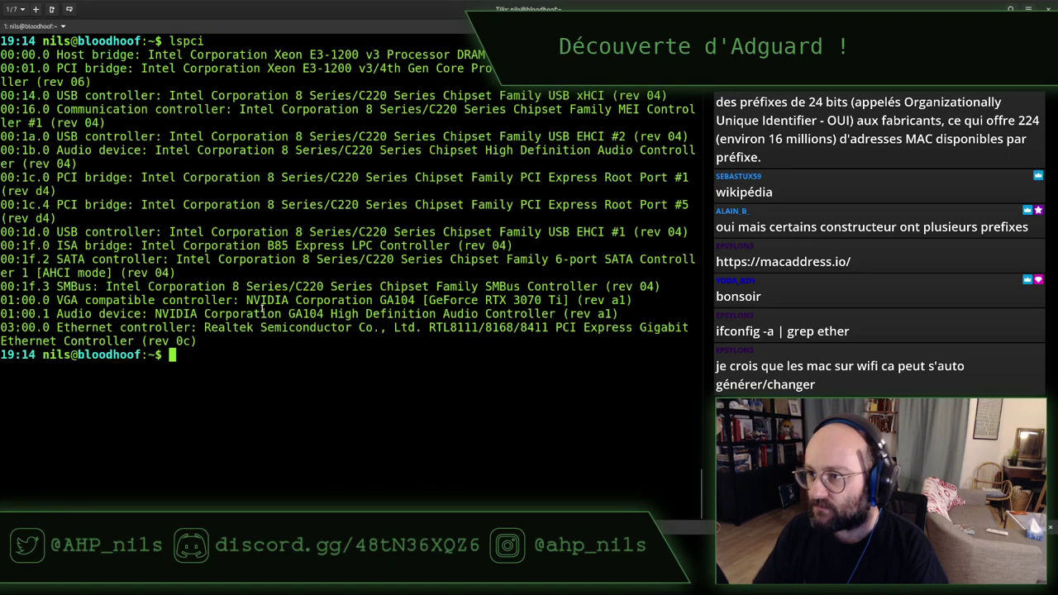
{"action": "key", "text": "ctrl+l"}
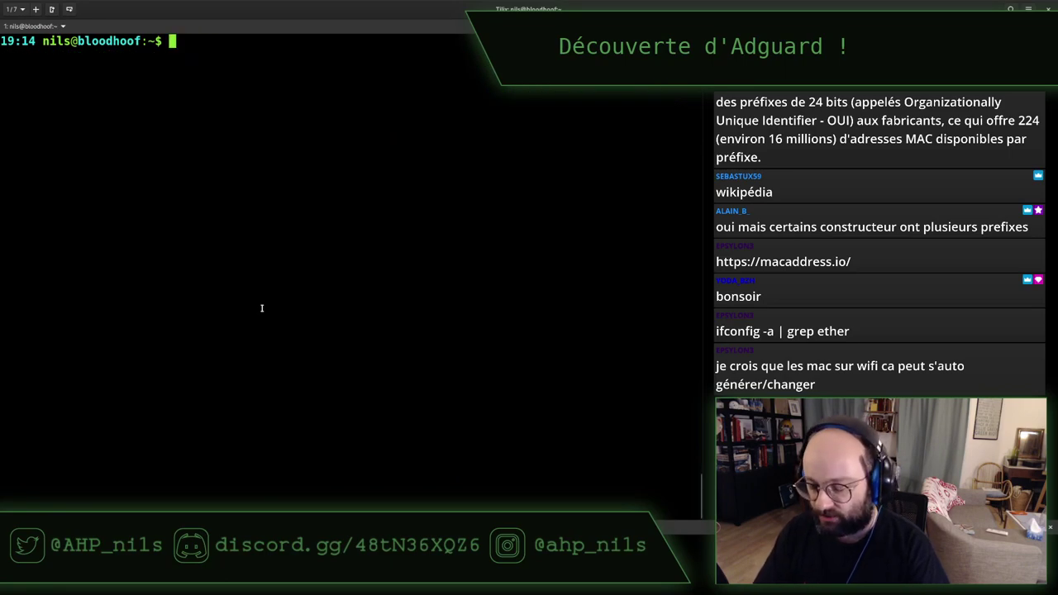
{"action": "type", "text": "neofetch"}
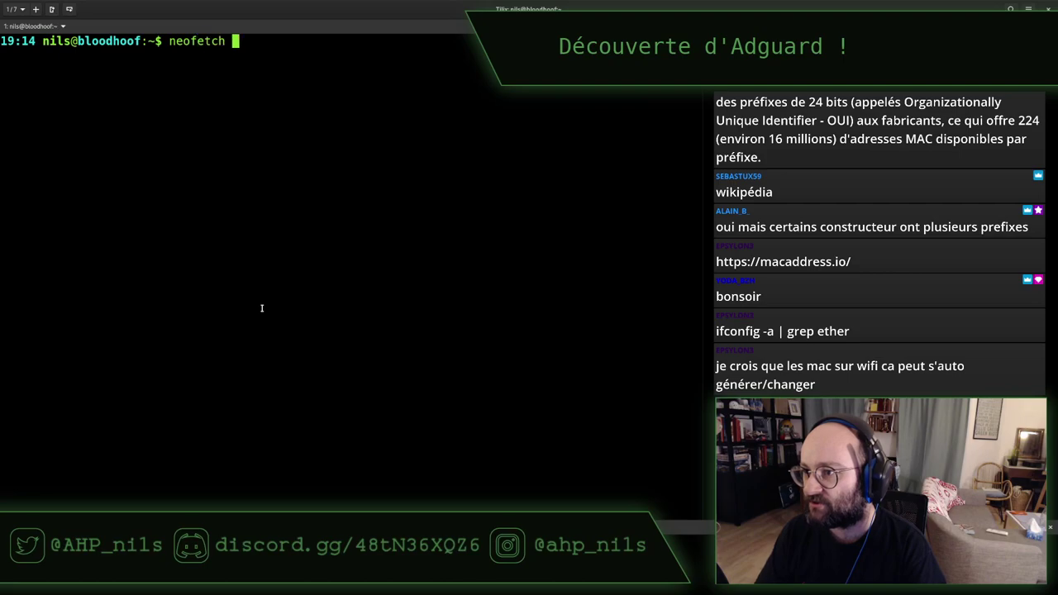
{"action": "key", "text": "Return"}
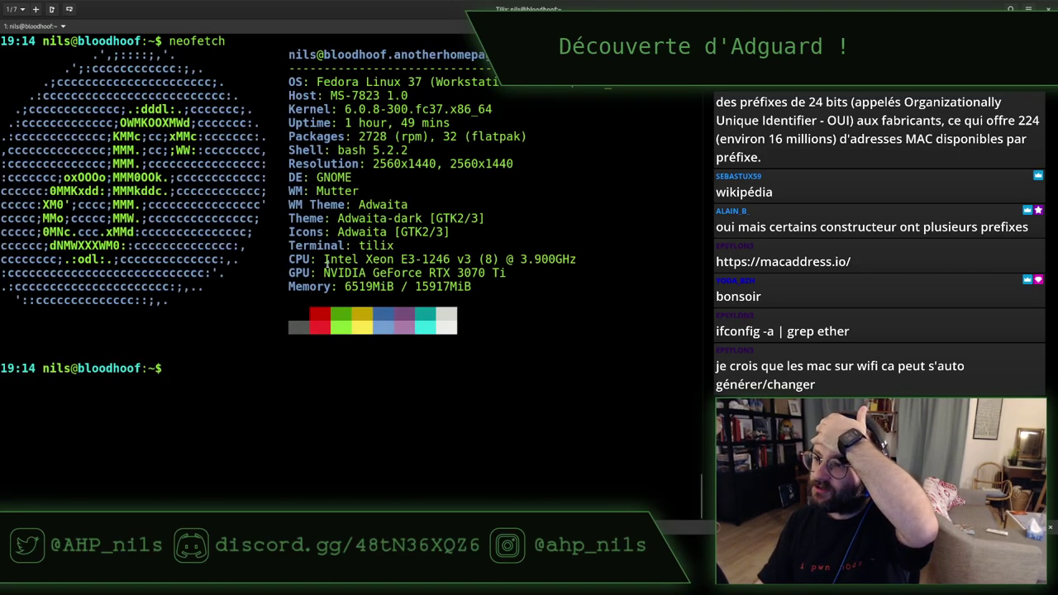
Step: Point out the CPU model in the neofetch system summary, then clear the highlight
{"action": "left_click_drag", "start_coordinate": [325, 262], "coordinate": [580, 262]}
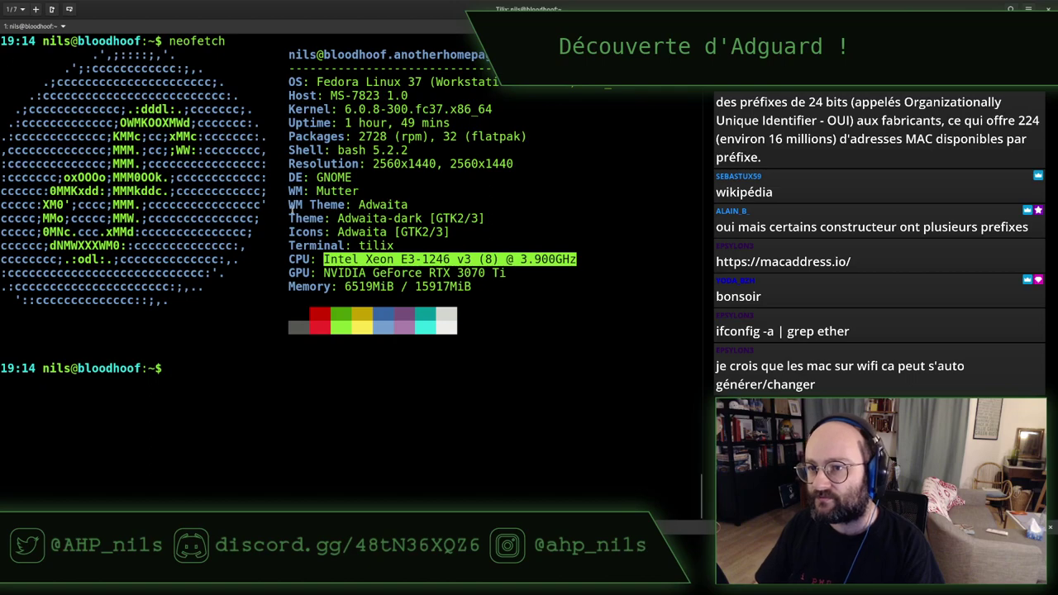
{"action": "left_click", "coordinate": [429, 212]}
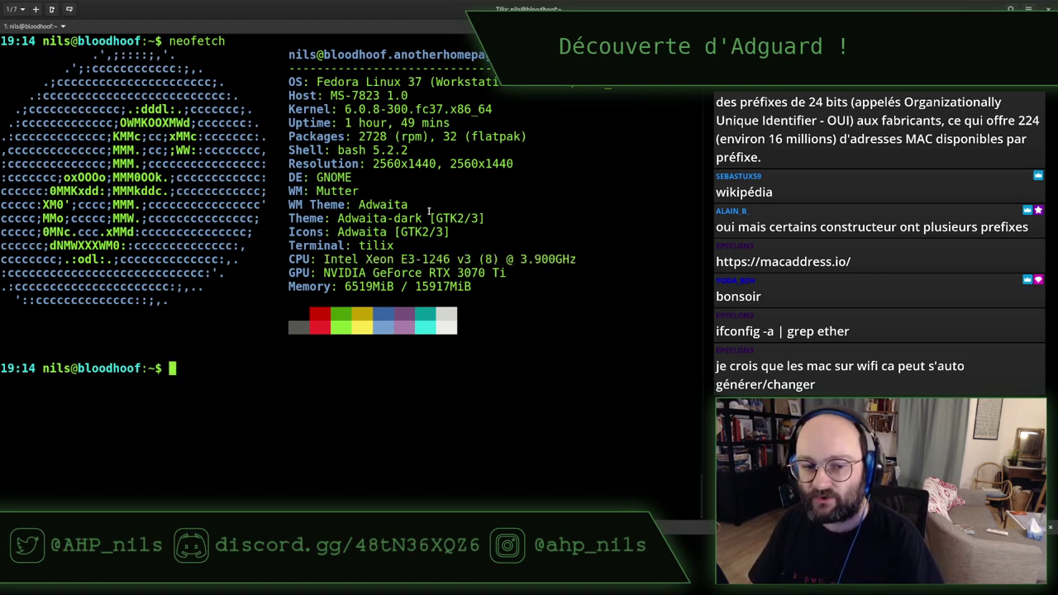
Step: Switch to the pihole-client virtual machine window and unlock its desktop session with the account password
{"action": "key", "text": "super"}
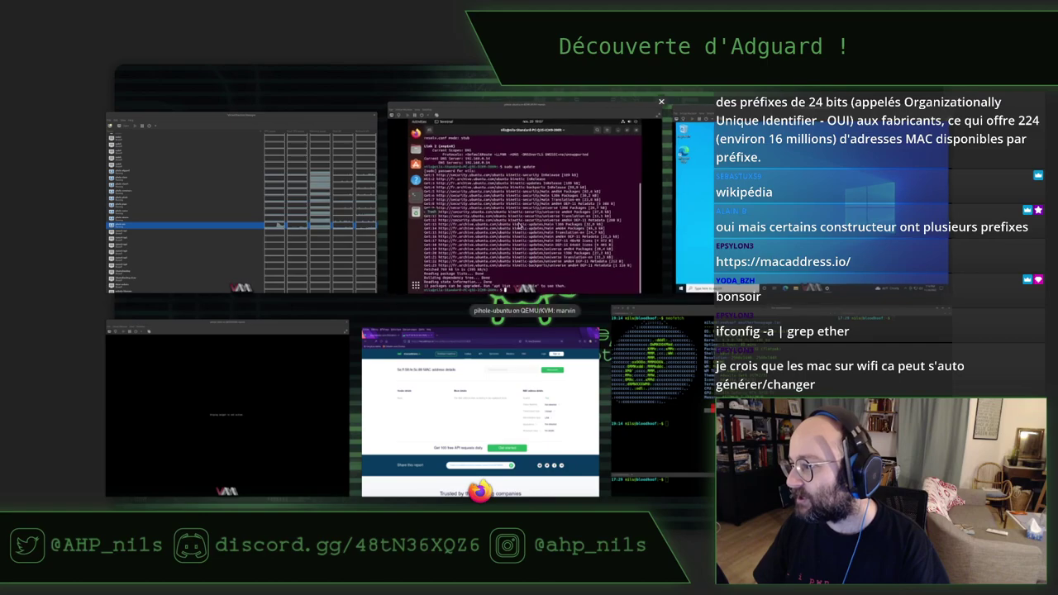
{"action": "left_click", "coordinate": [263, 352]}
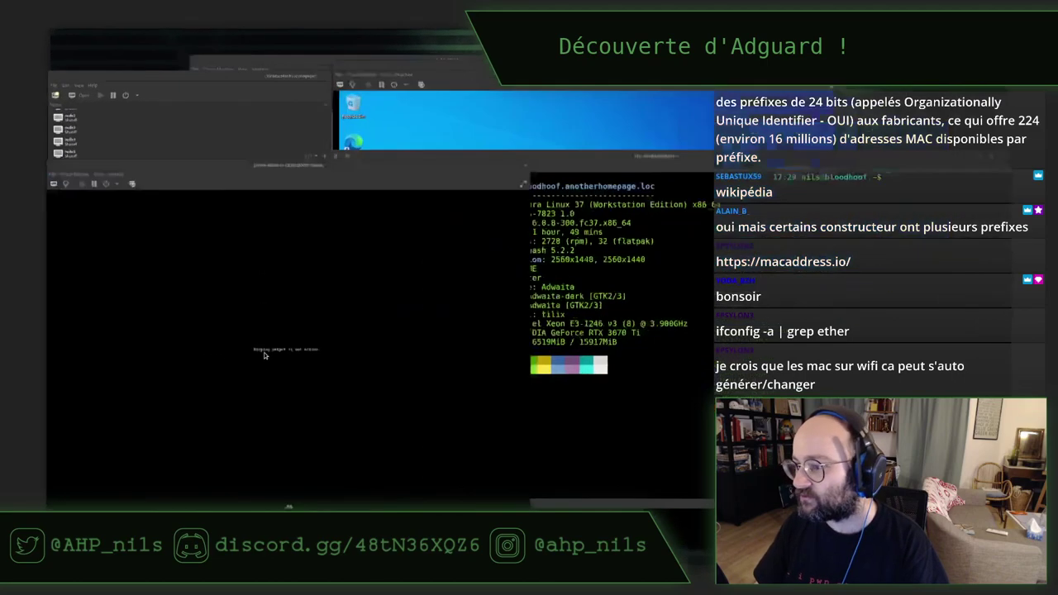
{"action": "left_click", "coordinate": [386, 304]}
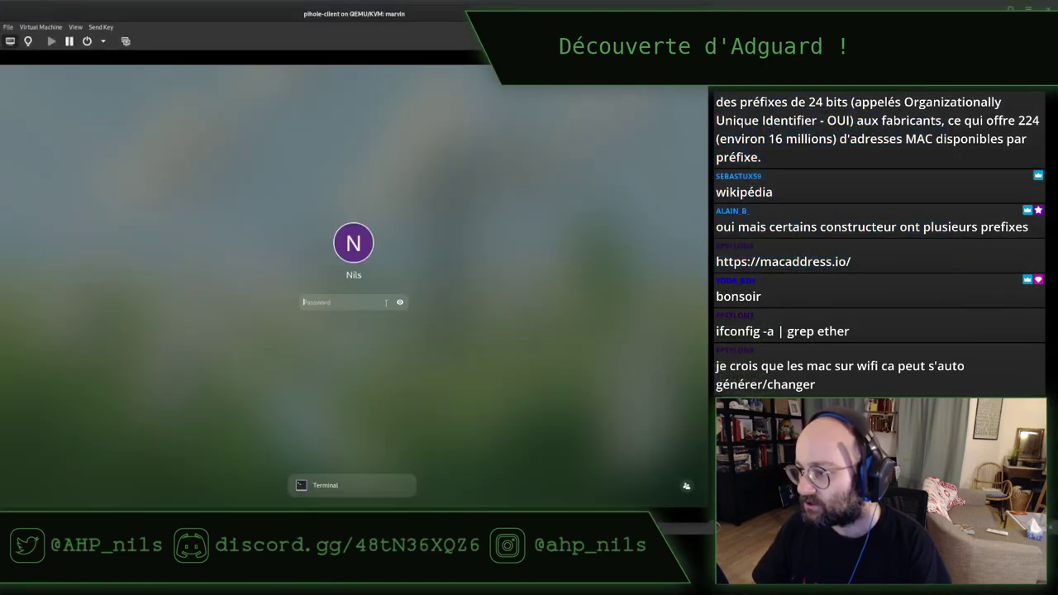
{"action": "type", "text": "*******"}
{"action": "key", "text": "Return"}
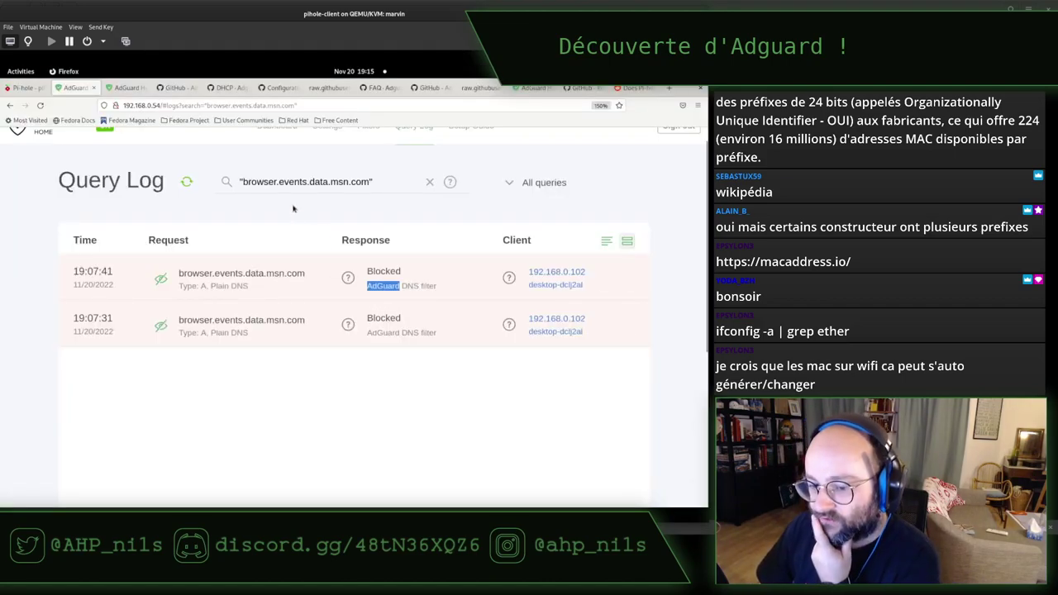
Step: Point out the AdGuard DNS filter's rules count in AdGuard Home's DNS blocklists and open Pi-hole's Adlists page for comparison
{"action": "scroll", "coordinate": [294, 303], "scroll_direction": "up", "scroll_amount": 1}
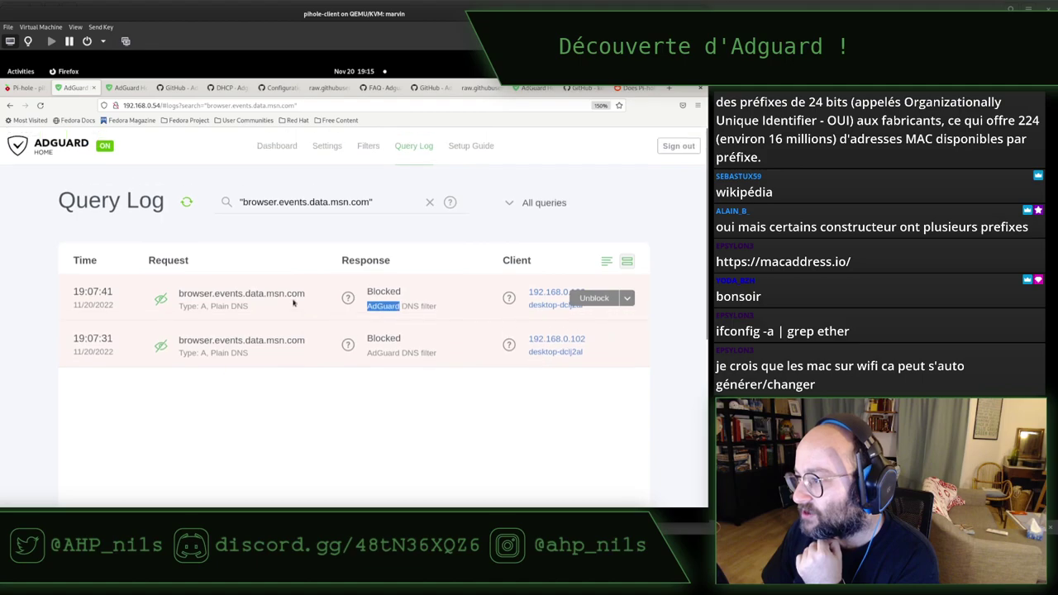
{"action": "mouse_move", "coordinate": [373, 151]}
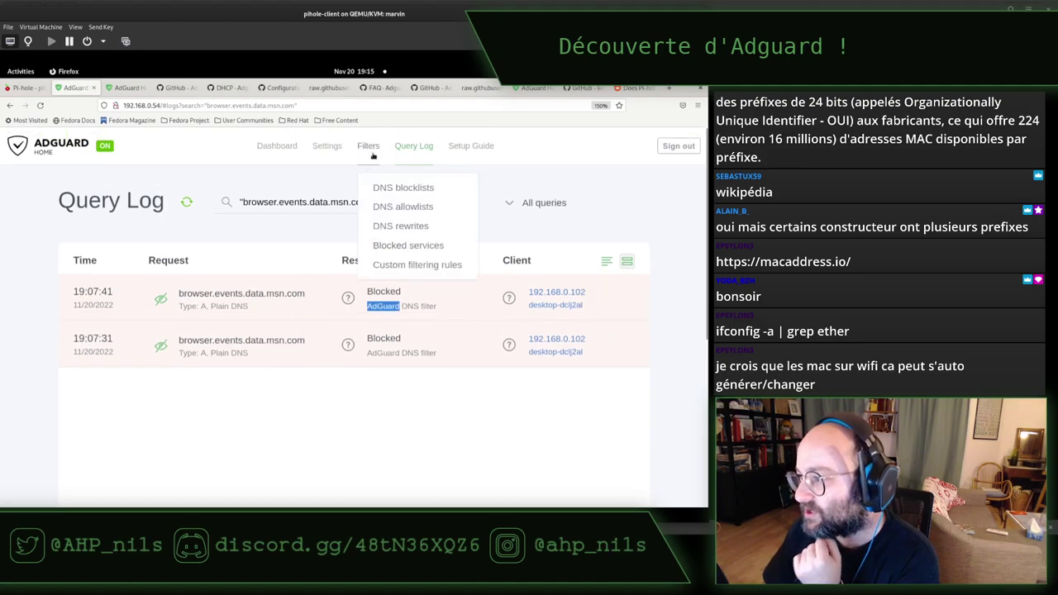
{"action": "left_click", "coordinate": [380, 189]}
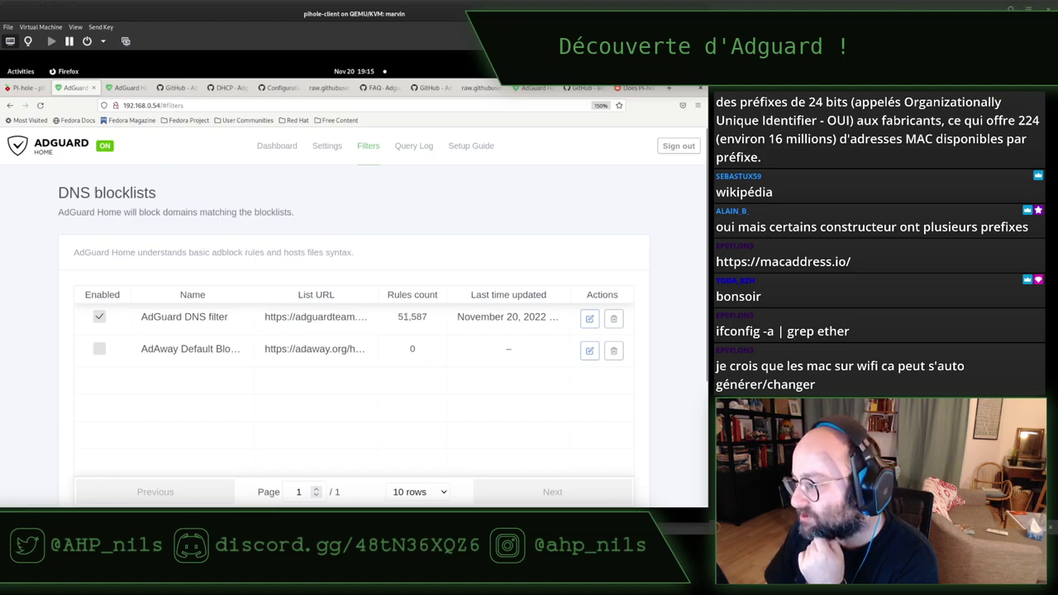
{"action": "double_click", "coordinate": [407, 317]}
{"action": "left_click", "coordinate": [409, 318]}
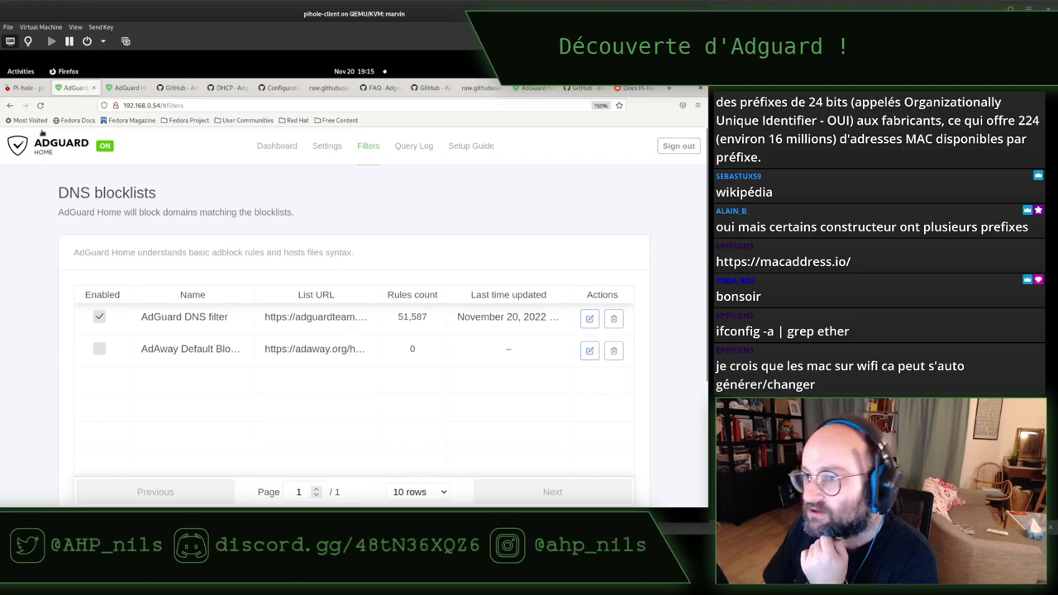
{"action": "left_click", "coordinate": [24, 87]}
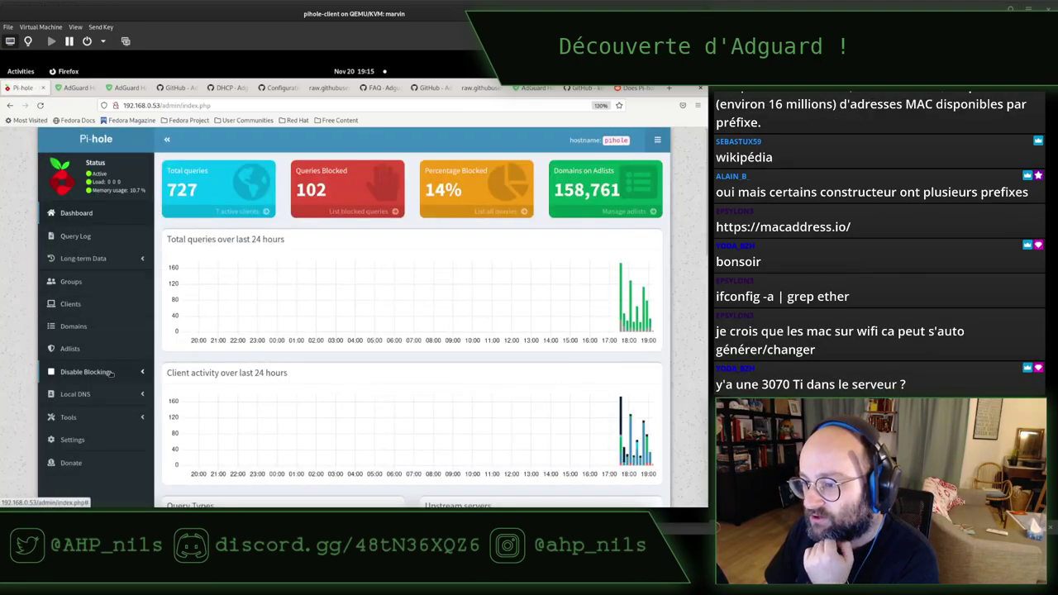
{"action": "left_click", "coordinate": [89, 348]}
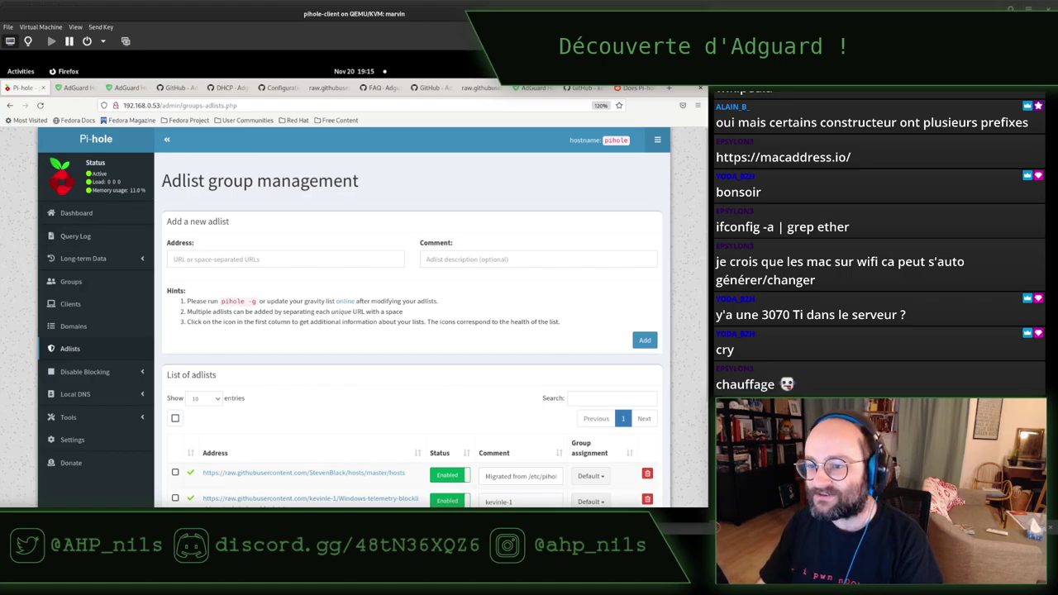
Step: Switch to the terminal session on marvin, go to its previous tmux window and point out the GPU model in the neofetch output
{"action": "key", "text": "super"}
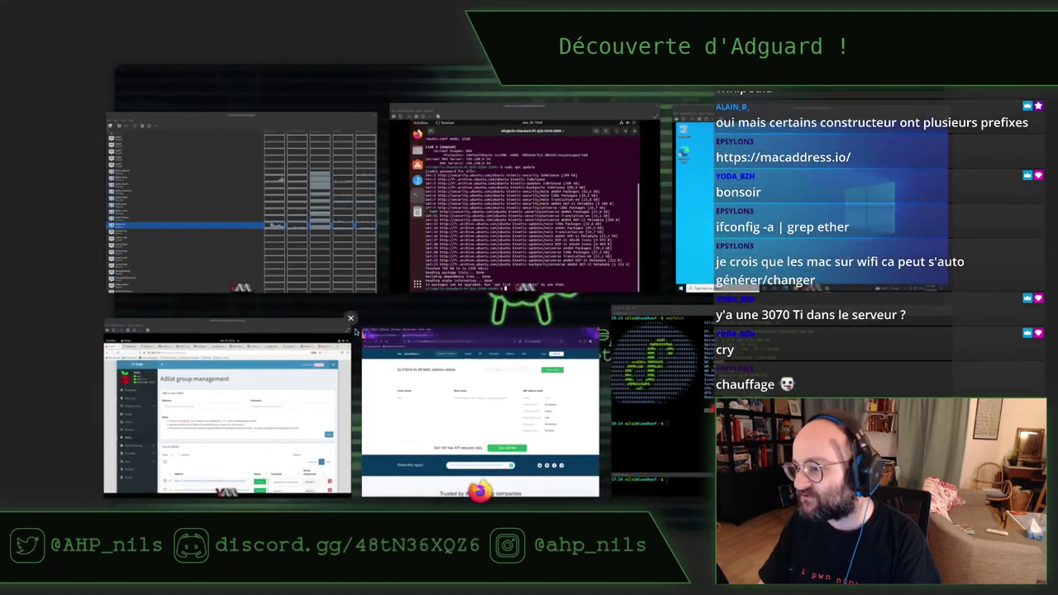
{"action": "key", "text": "super"}
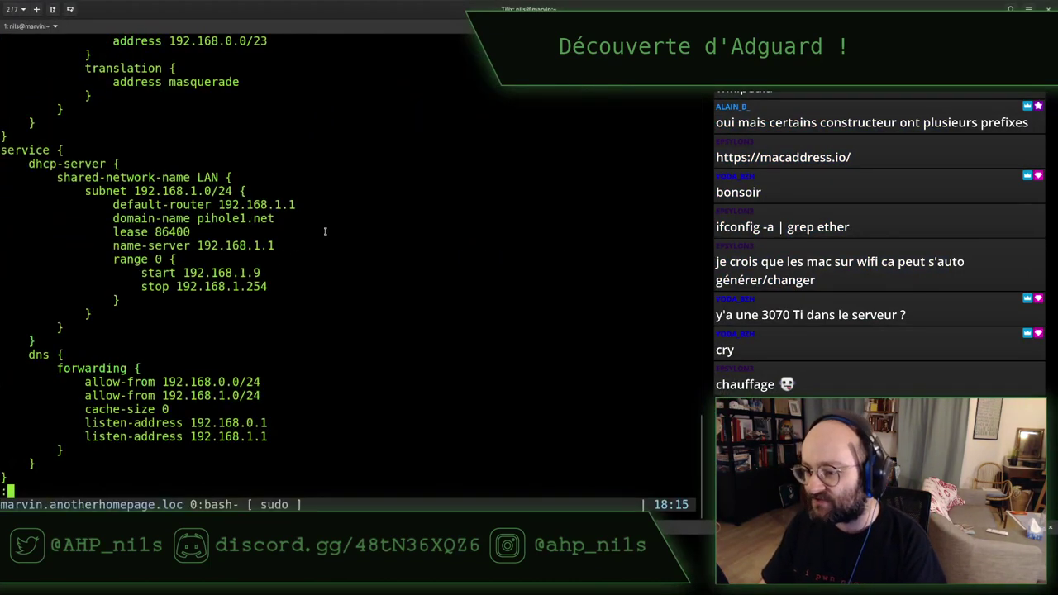
{"action": "key", "text": "ctrl+b"}
{"action": "key", "text": "p"}
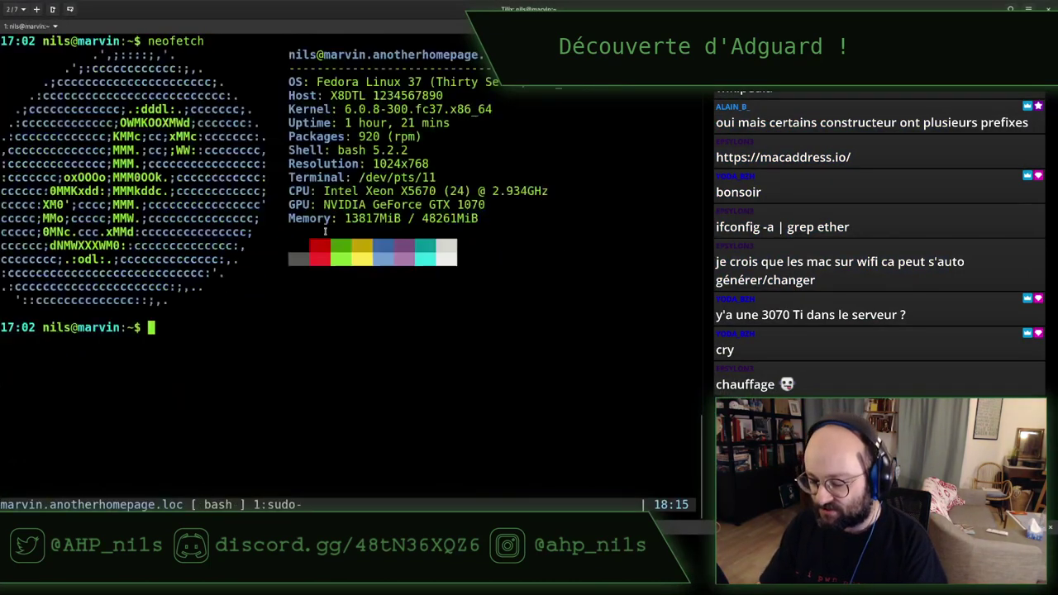
{"action": "double_click", "coordinate": [468, 205]}
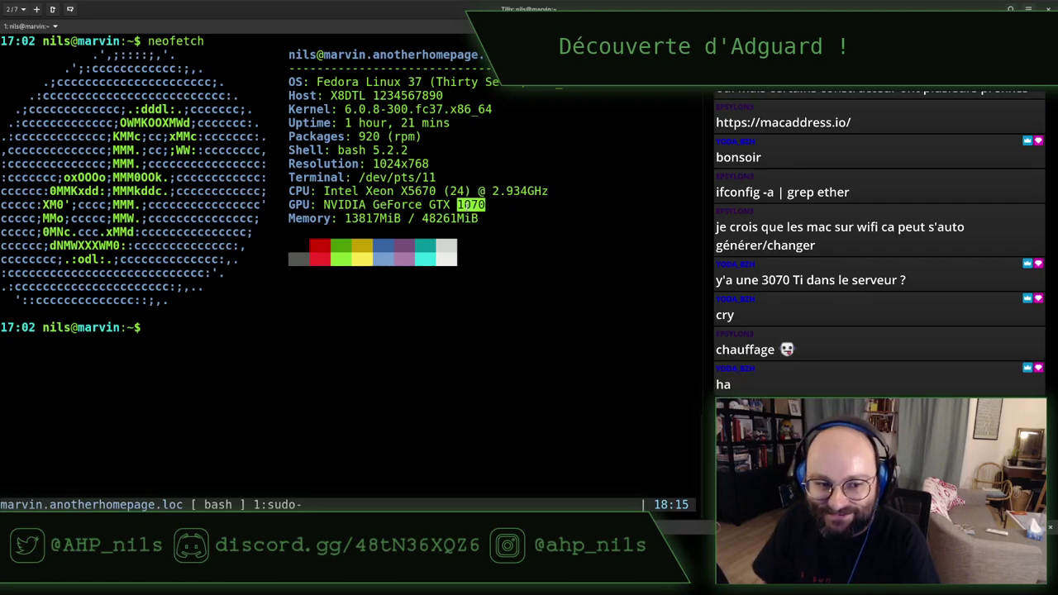
{"action": "left_click", "coordinate": [360, 343]}
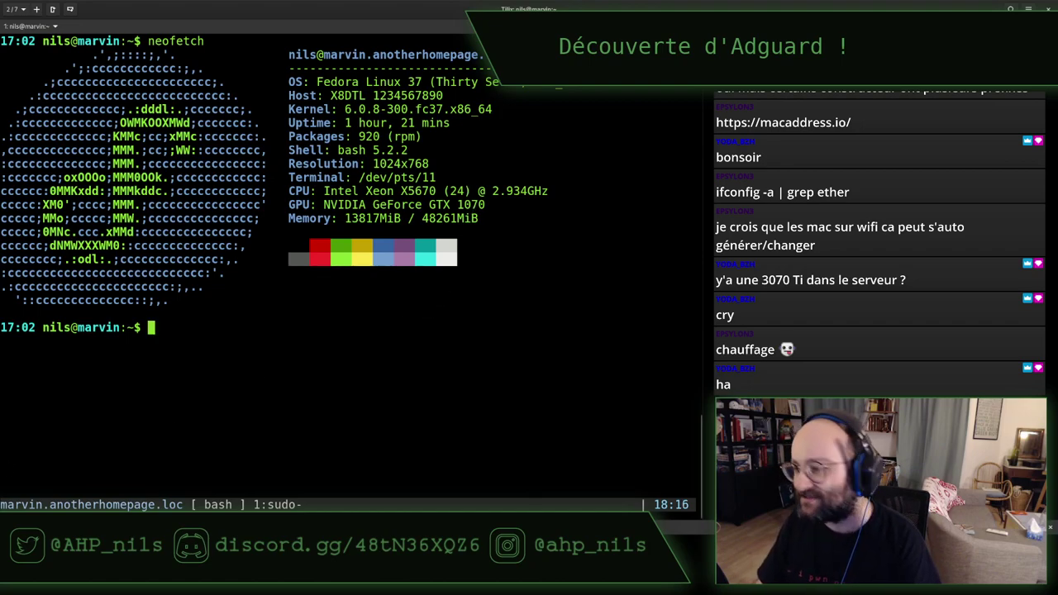
Step: Return to the pihole-client virtual machine and review the List of adlists on Pi-hole's Adlist group management page
{"action": "key", "text": "super"}
{"action": "left_click", "coordinate": [281, 343]}
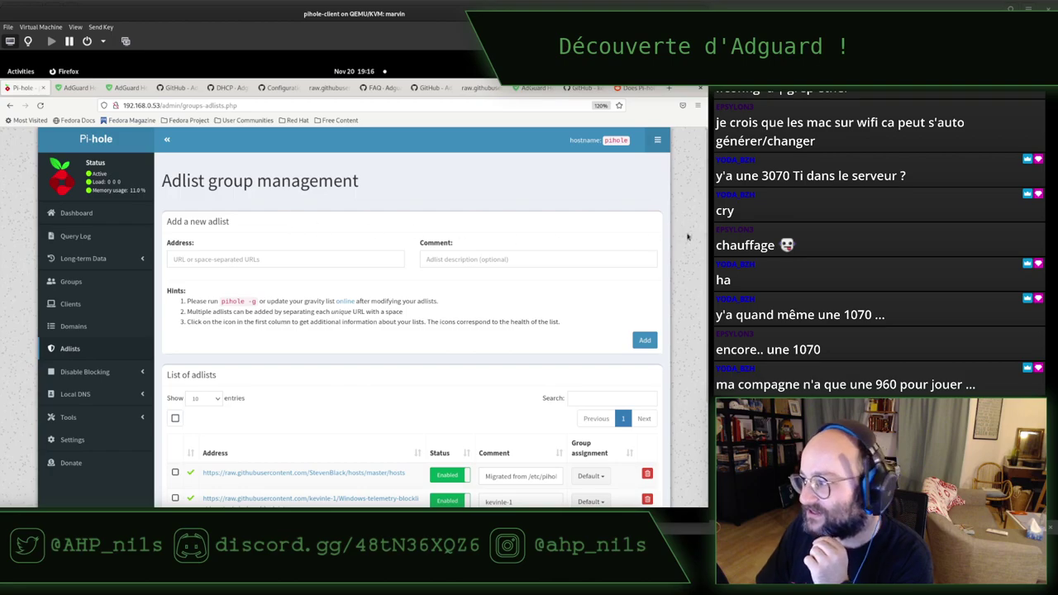
{"action": "scroll", "coordinate": [704, 239], "scroll_direction": "down", "scroll_amount": 1}
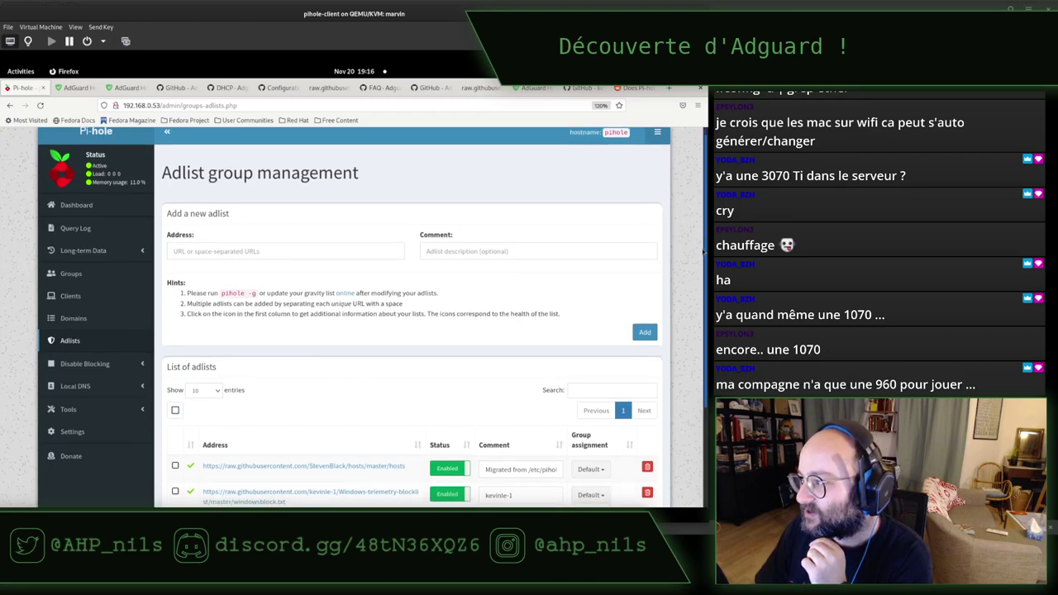
{"action": "scroll", "coordinate": [703, 274], "scroll_direction": "down", "scroll_amount": 4}
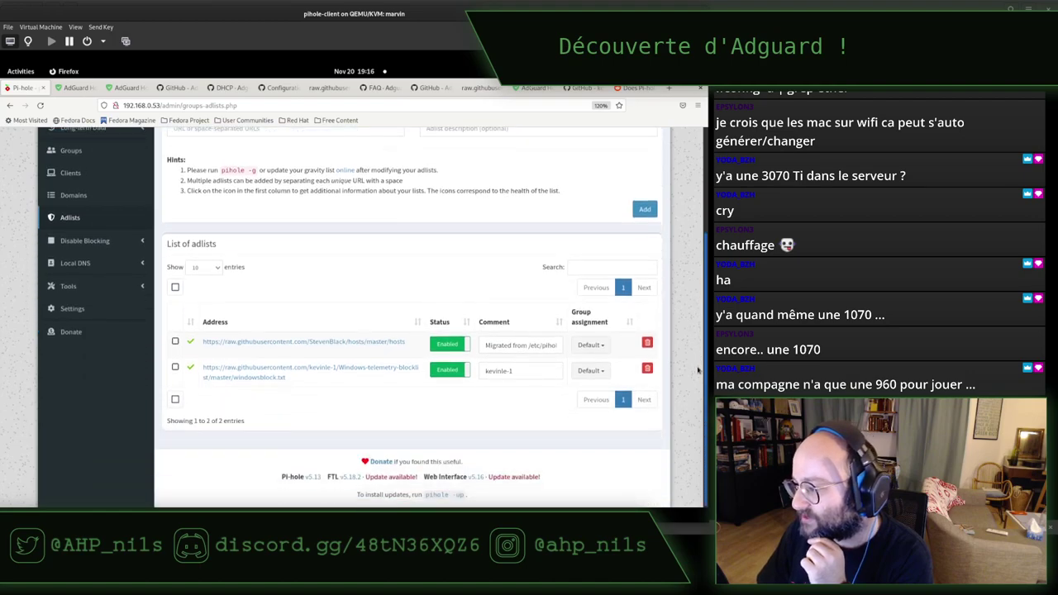
{"action": "scroll", "coordinate": [690, 331], "scroll_direction": "up", "scroll_amount": 3}
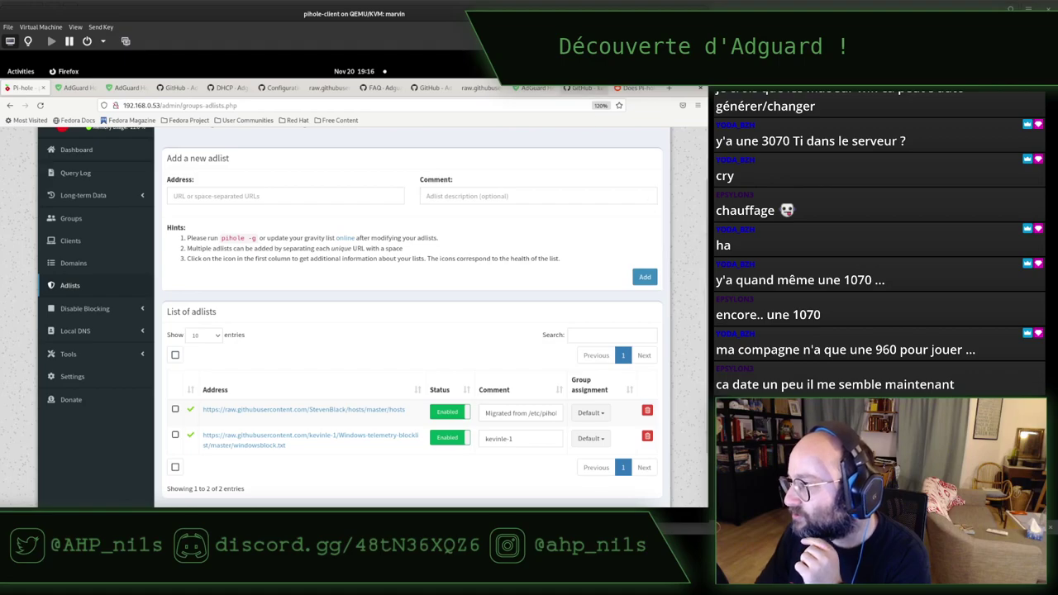
Step: Return to AdGuard Home's DNS blocklists and widen the List URL column so more of the addresses can be read
{"action": "left_click", "coordinate": [75, 88]}
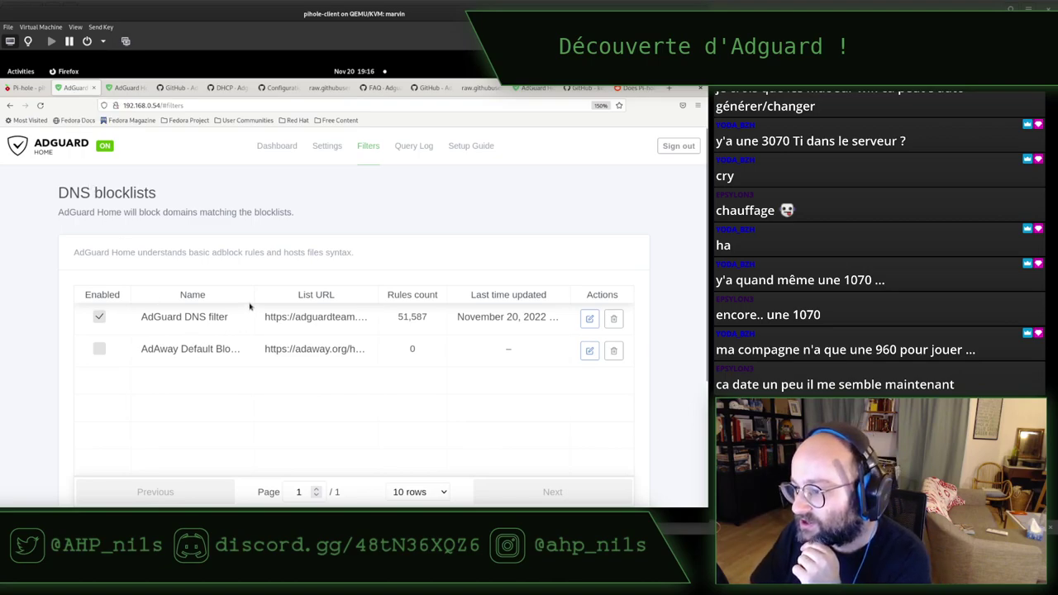
{"action": "mouse_move", "coordinate": [254, 299]}
{"action": "left_mouse_down"}
{"action": "mouse_move", "coordinate": [306, 298]}
{"action": "mouse_move", "coordinate": [240, 297]}
{"action": "left_mouse_up"}
{"action": "left_click_drag", "start_coordinate": [370, 292], "coordinate": [425, 301]}
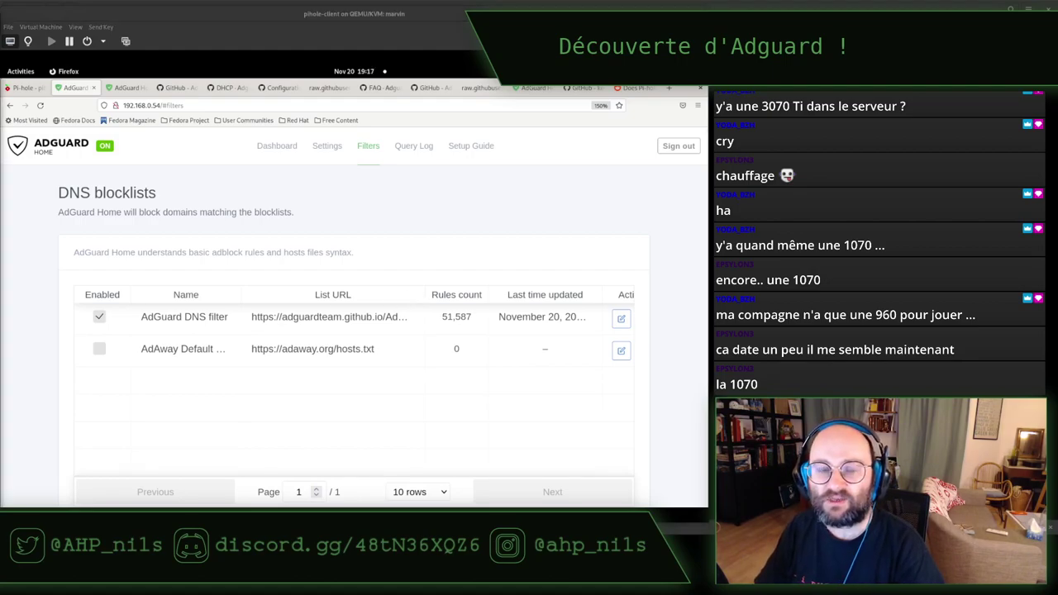
Step: Switch to the host's Firefox window and search Wikipedia for "Nvidia 1070" in a new tab
{"action": "key", "text": "super"}
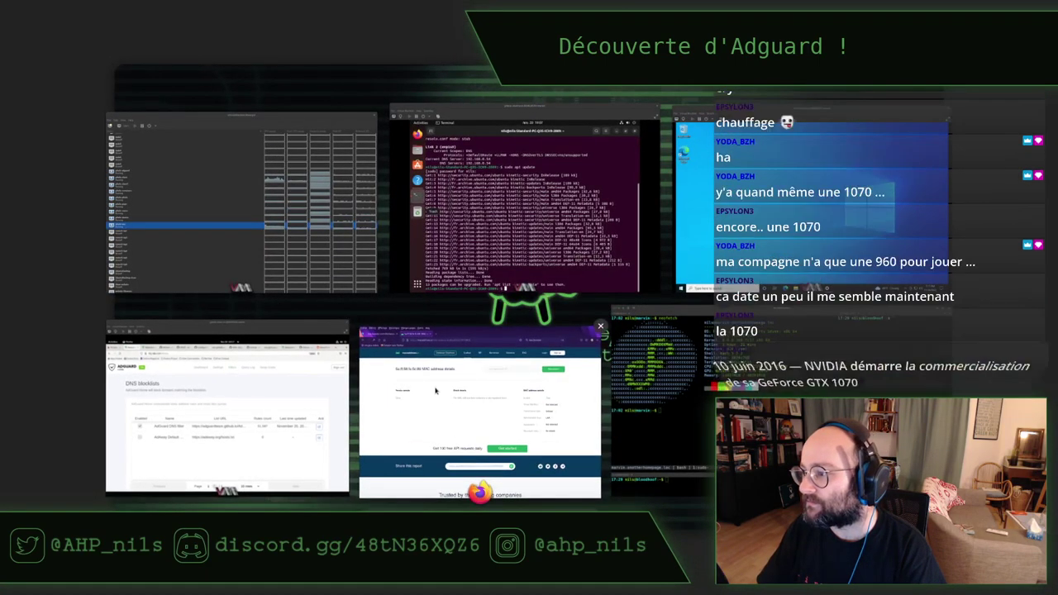
{"action": "left_click", "coordinate": [413, 397]}
{"action": "key", "text": "ctrl+t"}
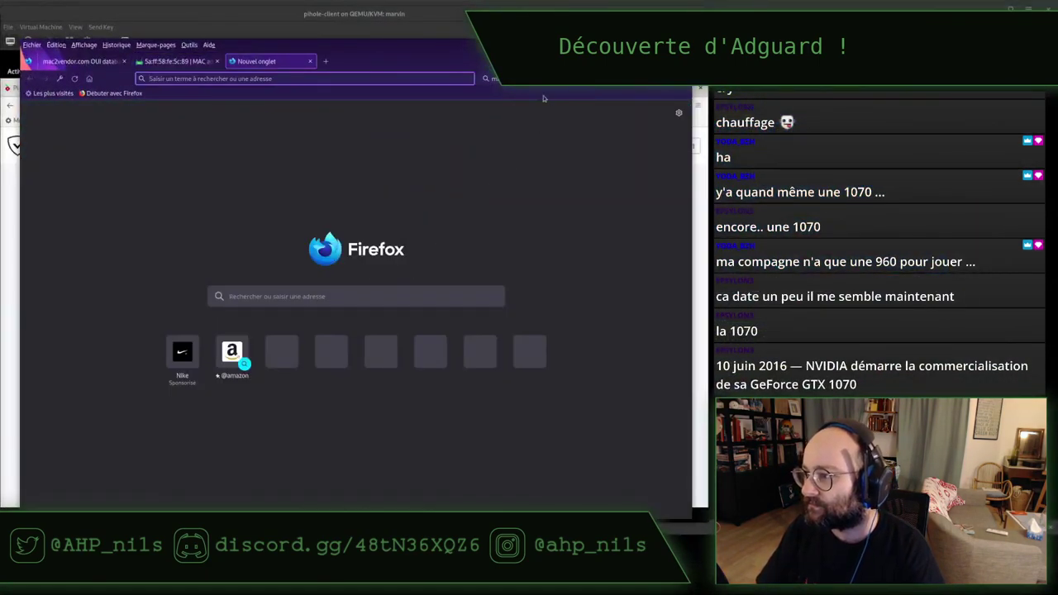
{"action": "left_click", "coordinate": [489, 79]}
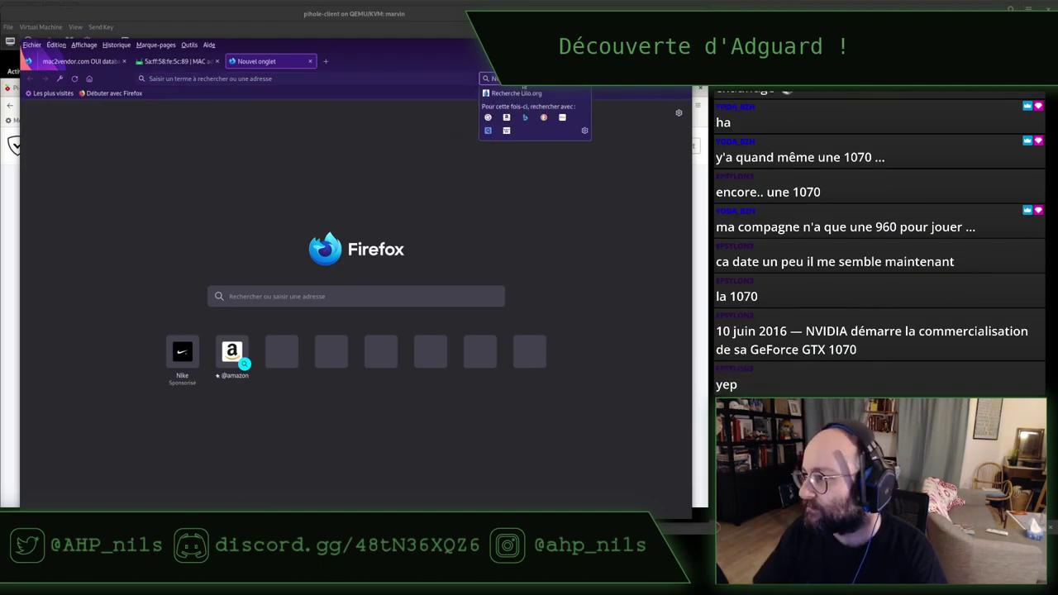
{"action": "left_click", "coordinate": [507, 130]}
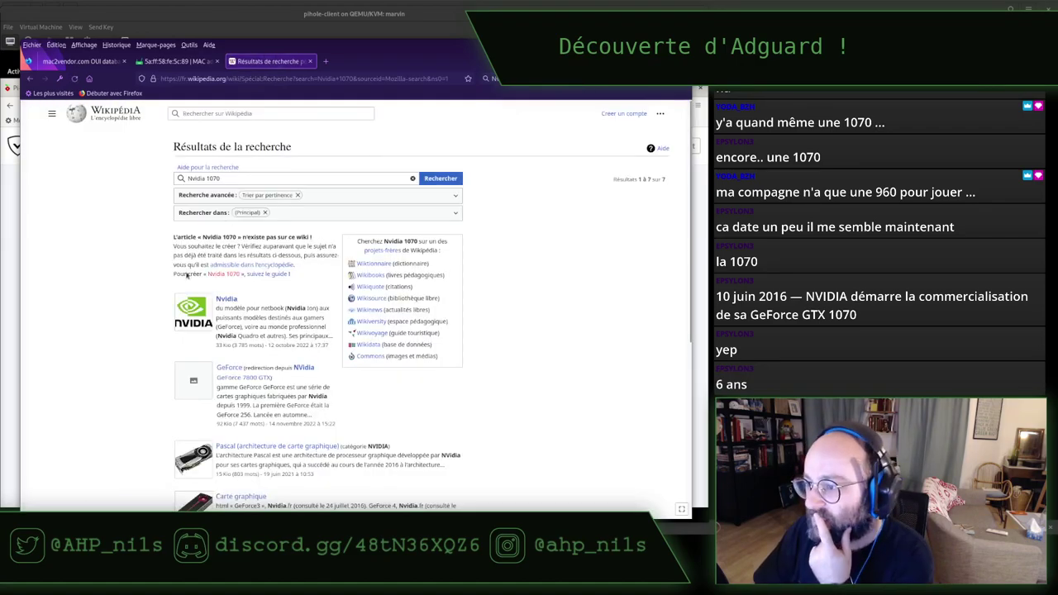
Step: Open the article "Pascal (architecture de carte graphique)" and examine the GeForce GTX 1070's CUDA cores and texture units in the models table
{"action": "mouse_move", "coordinate": [225, 303]}
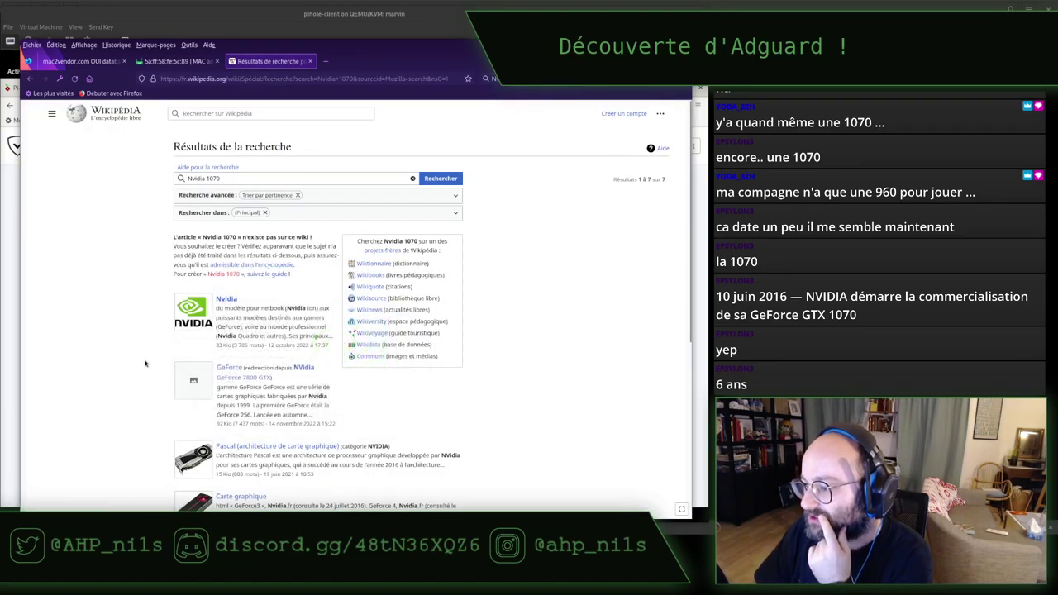
{"action": "left_click", "coordinate": [282, 447]}
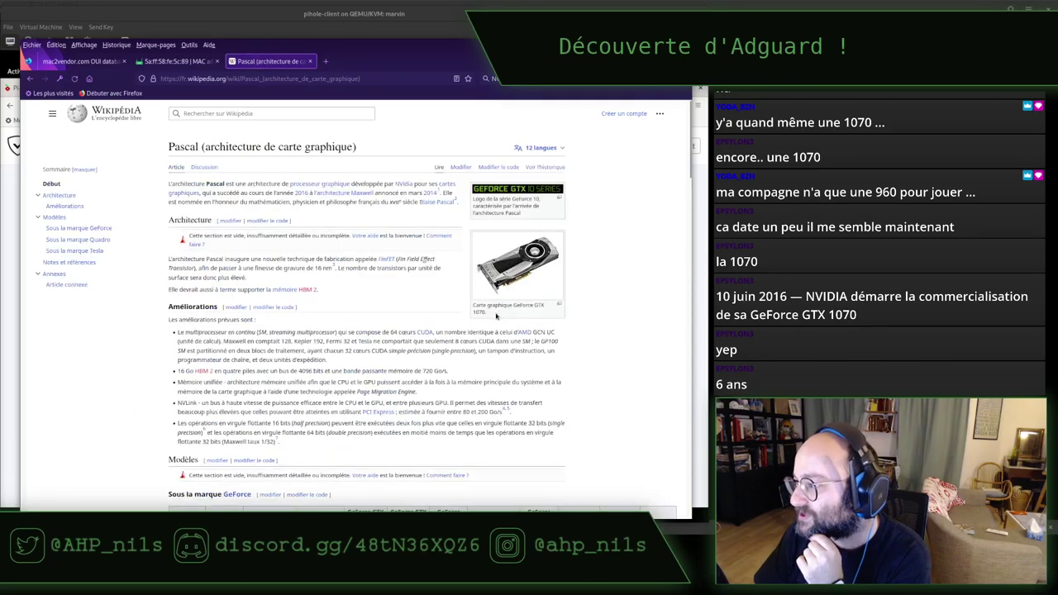
{"action": "mouse_move", "coordinate": [302, 195]}
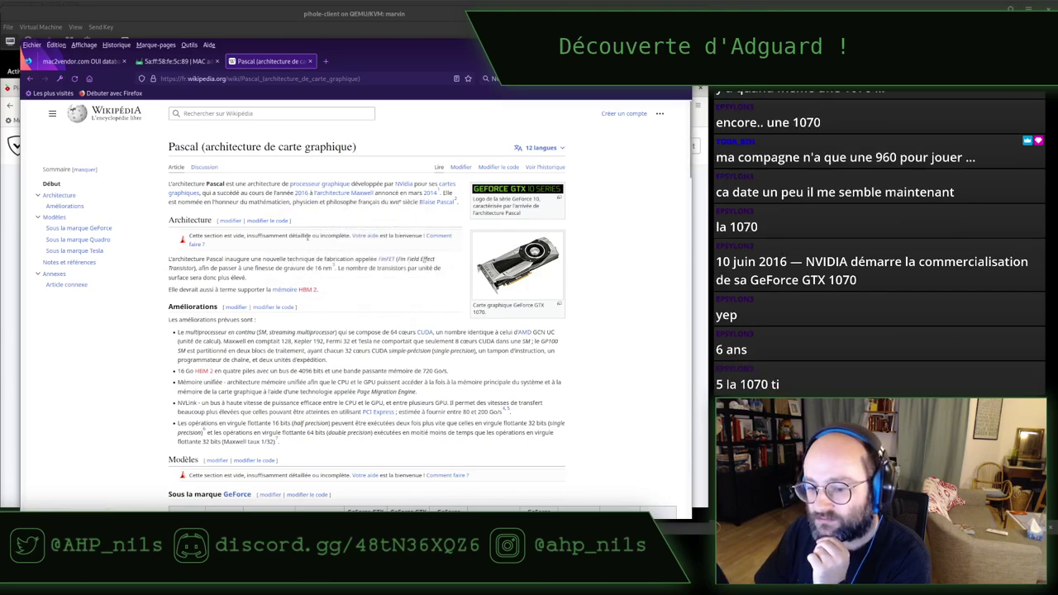
{"action": "scroll", "coordinate": [380, 330], "scroll_direction": "down", "scroll_amount": 3}
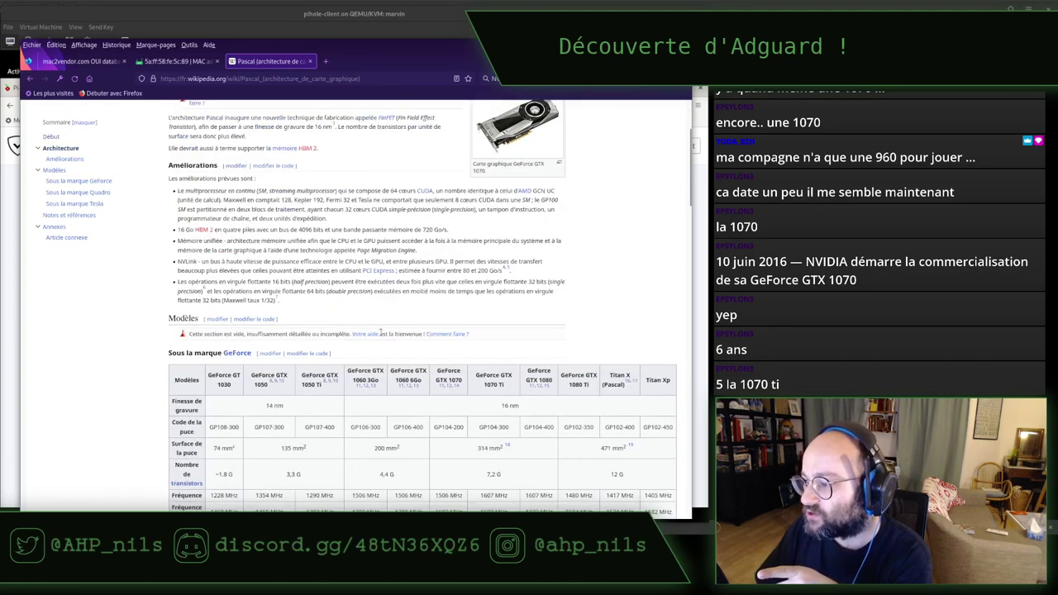
{"action": "scroll", "coordinate": [381, 331], "scroll_direction": "down", "scroll_amount": 3}
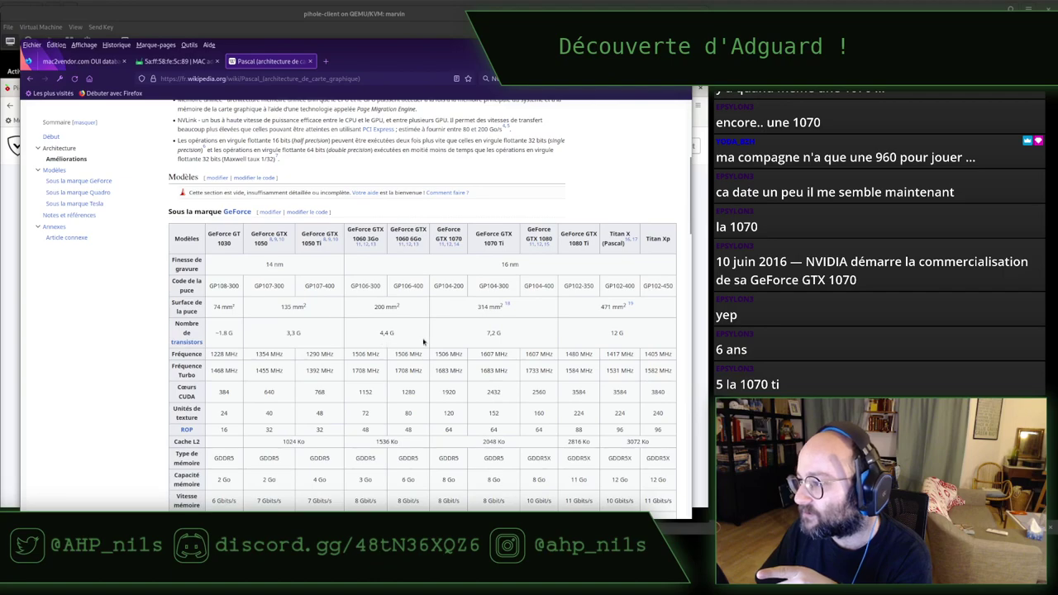
{"action": "scroll", "coordinate": [446, 324], "scroll_direction": "down", "scroll_amount": 1}
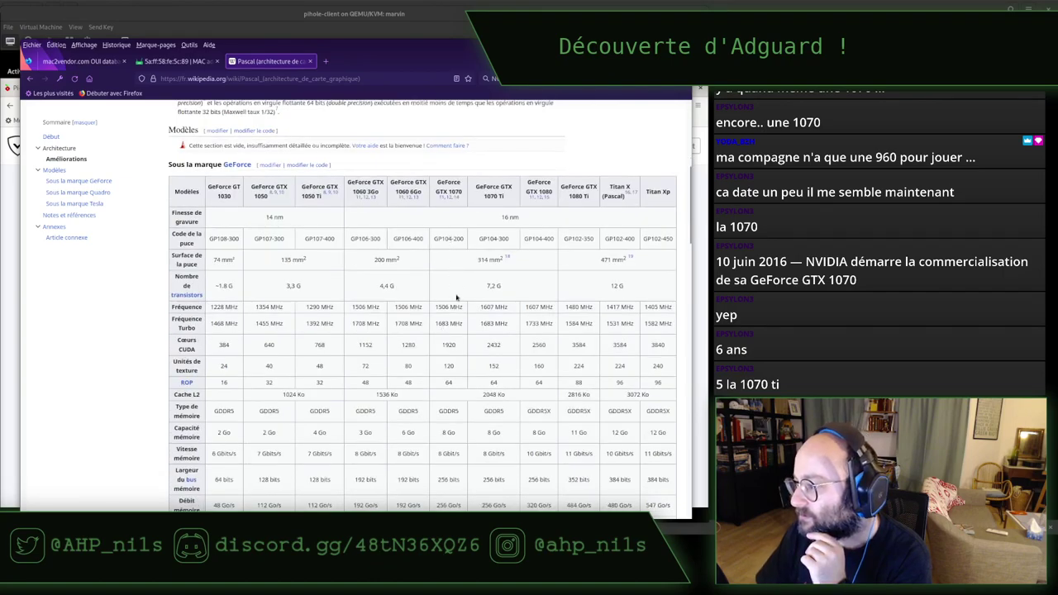
{"action": "double_click", "coordinate": [449, 345]}
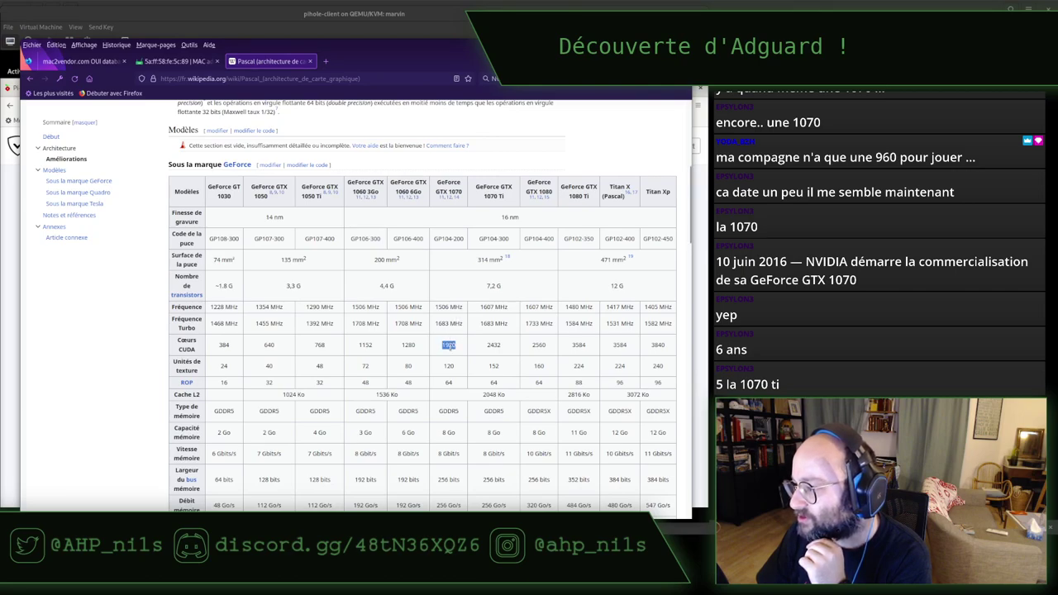
{"action": "double_click", "coordinate": [448, 366]}
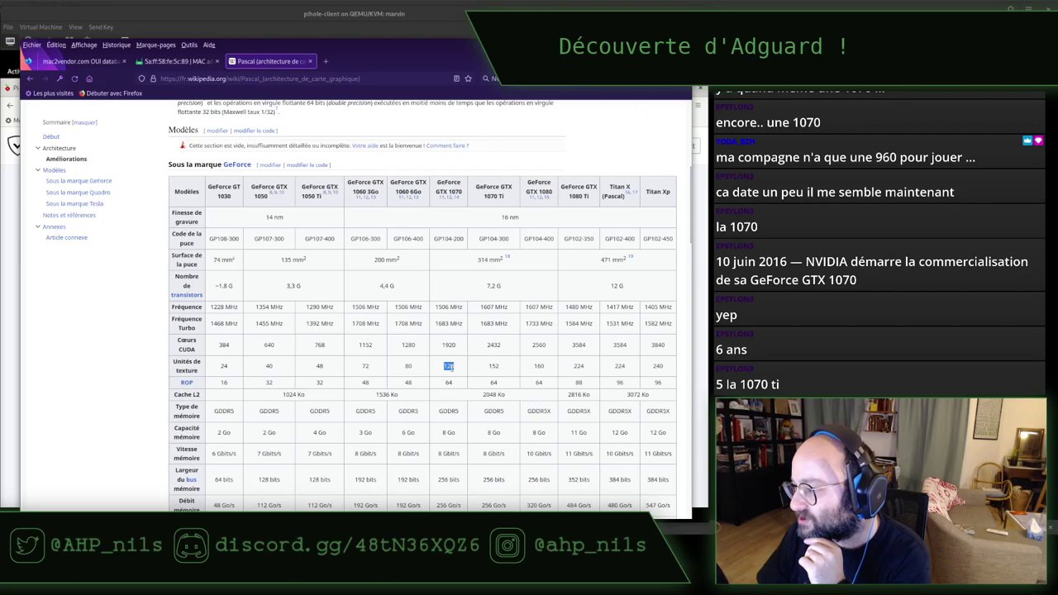
Step: Examine the rest of the GeForce GTX 1070 column down to its release date, and return to the pihole-client virtual machine
{"action": "scroll", "coordinate": [453, 377], "scroll_direction": "down", "scroll_amount": 2}
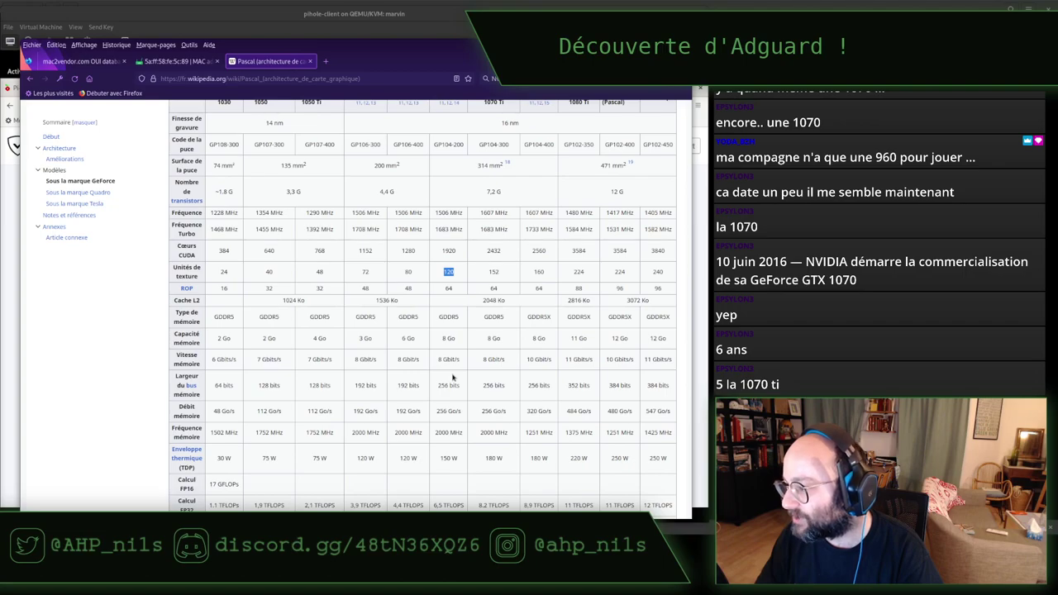
{"action": "scroll", "coordinate": [453, 377], "scroll_direction": "down", "scroll_amount": 2}
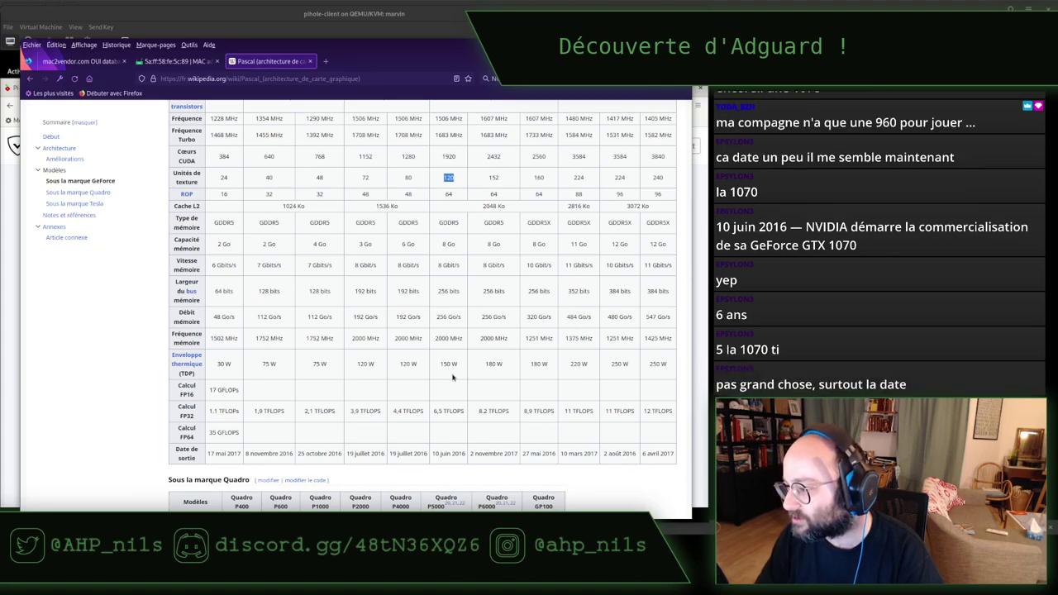
{"action": "scroll", "coordinate": [453, 377], "scroll_direction": "up", "scroll_amount": 4}
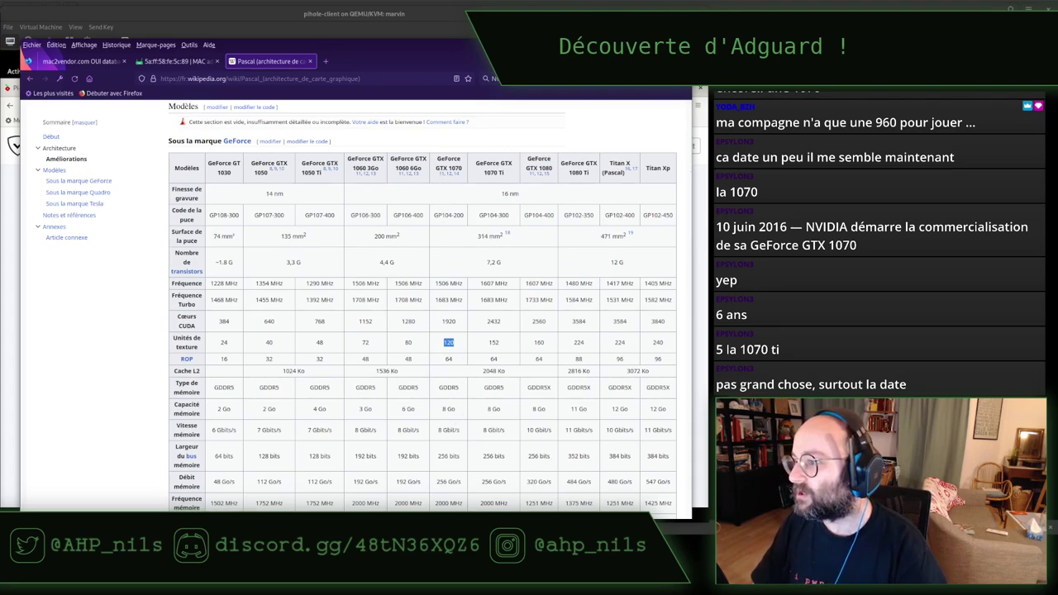
{"action": "left_click", "coordinate": [571, 9]}
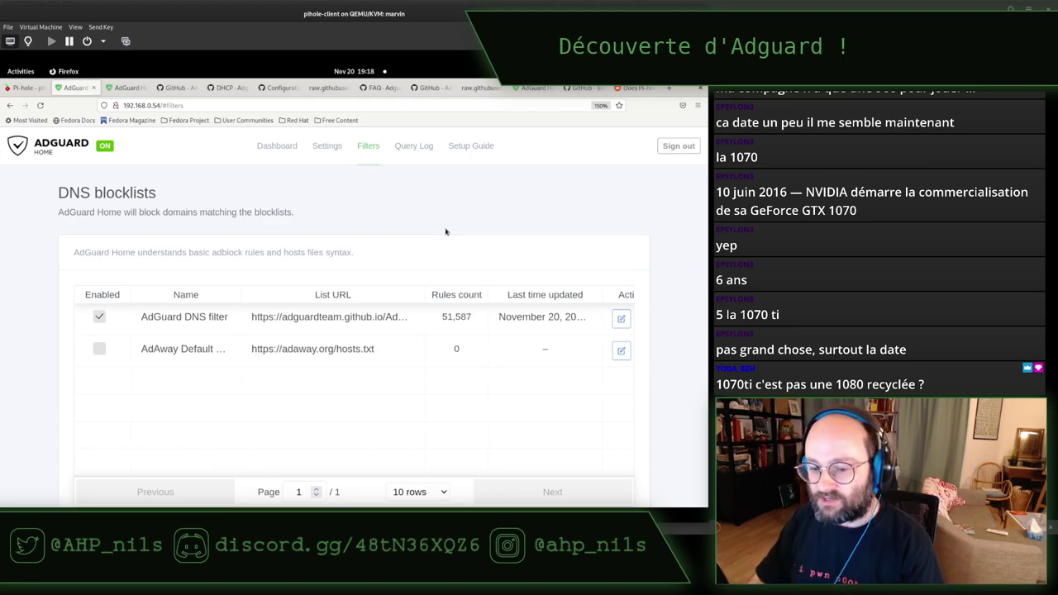
Step: Switch back to the host's Firefox window and examine the GeForce GTX 1080's chip code, frequencies and CUDA cores beside the GTX 1070 Ti
{"action": "key", "text": "alt+Tab"}
{"action": "key", "text": "alt+Tab"}
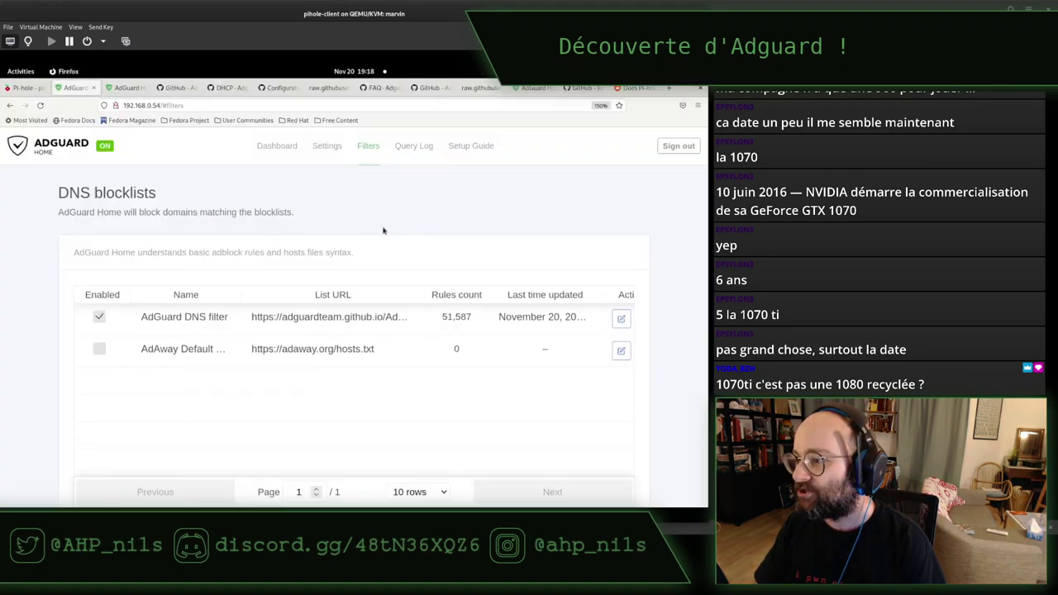
{"action": "key", "text": "super"}
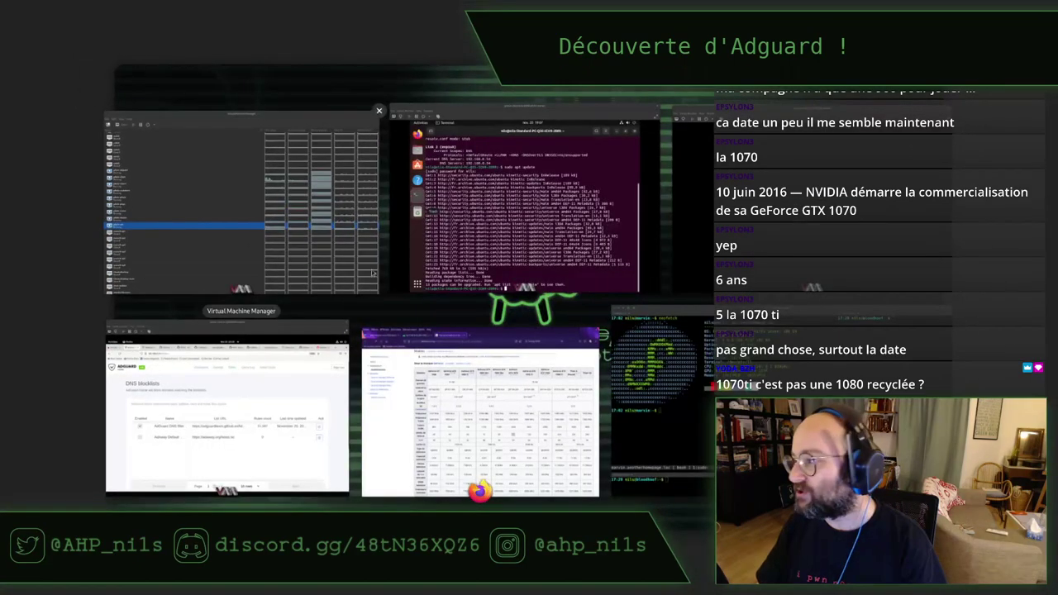
{"action": "left_click", "coordinate": [302, 402]}
{"action": "key", "text": "super"}
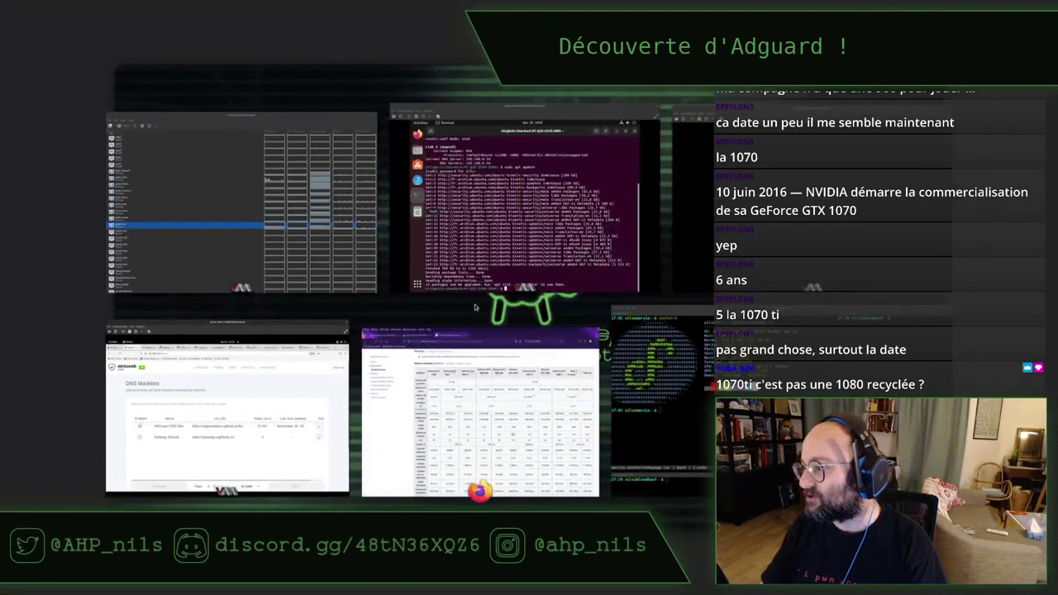
{"action": "left_click", "coordinate": [512, 389]}
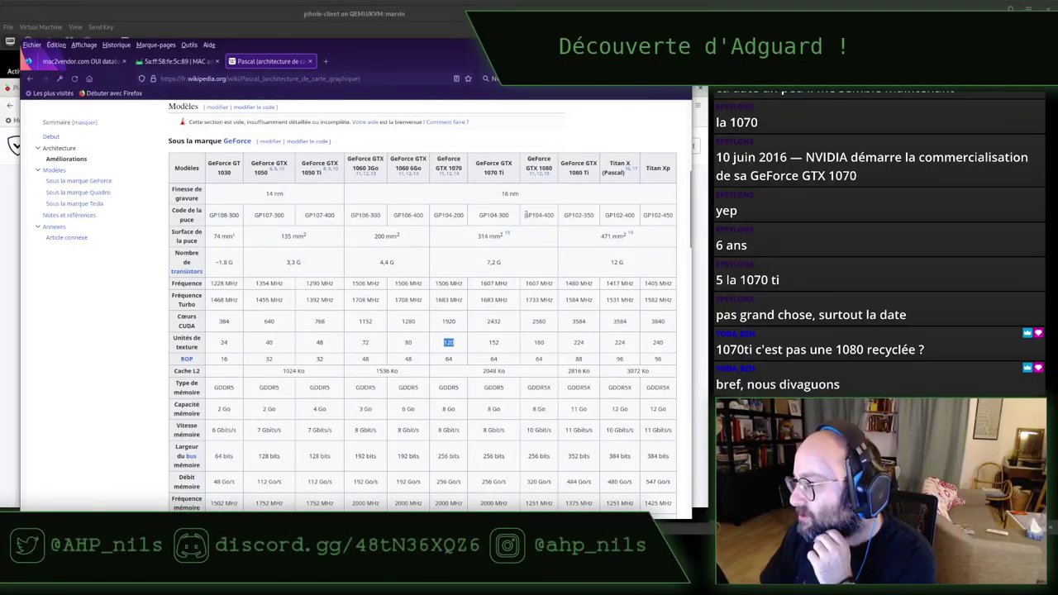
{"action": "left_click_drag", "start_coordinate": [526, 213], "coordinate": [544, 215]}
{"action": "left_click", "coordinate": [542, 217]}
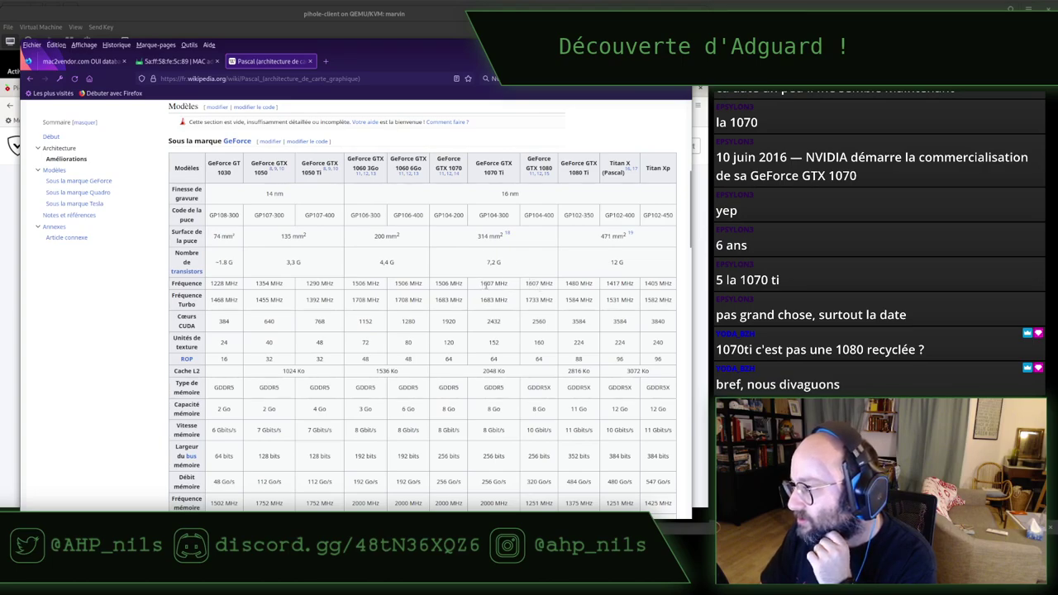
{"action": "left_click_drag", "start_coordinate": [549, 283], "coordinate": [526, 284]}
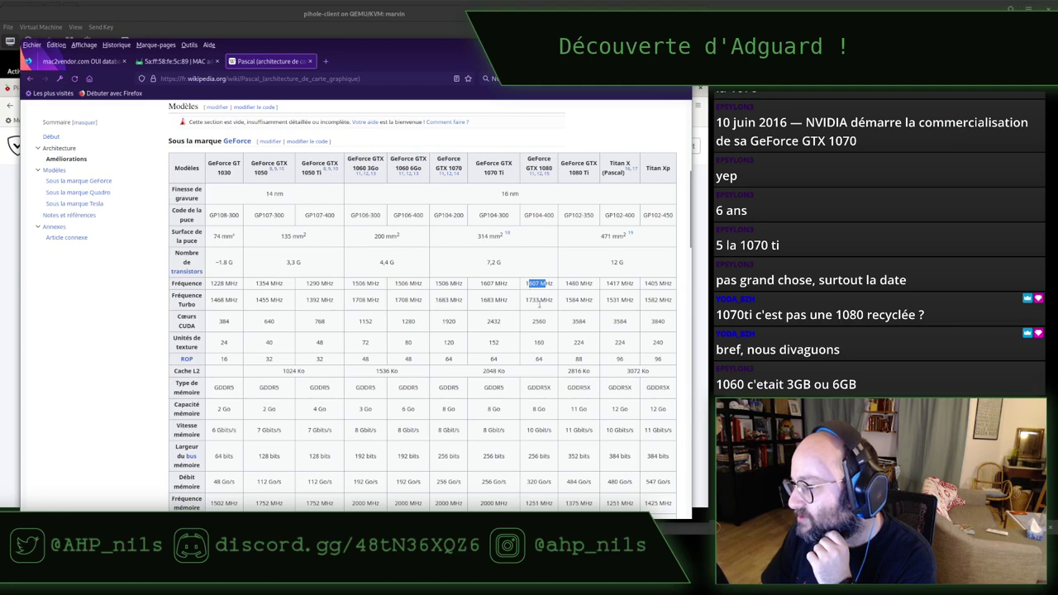
{"action": "left_click", "coordinate": [534, 300]}
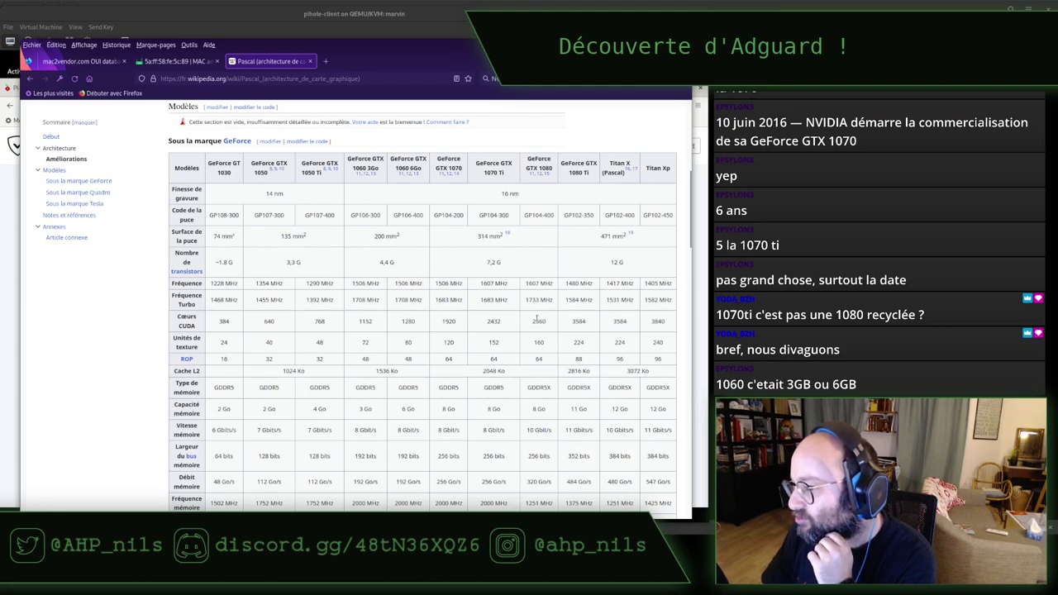
{"action": "left_click_drag", "start_coordinate": [528, 323], "coordinate": [550, 328]}
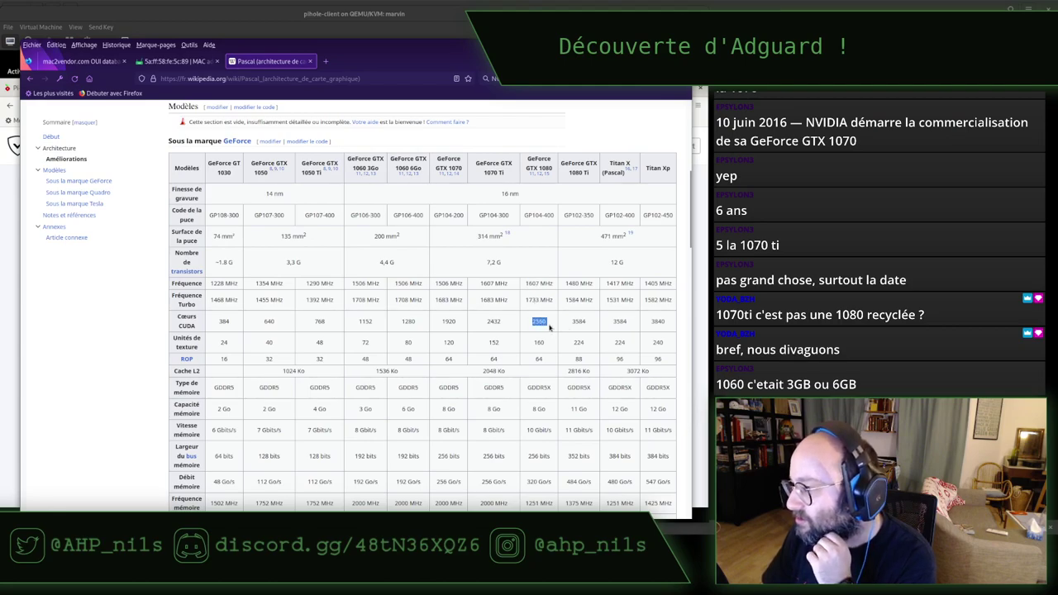
{"action": "left_click", "coordinate": [549, 335]}
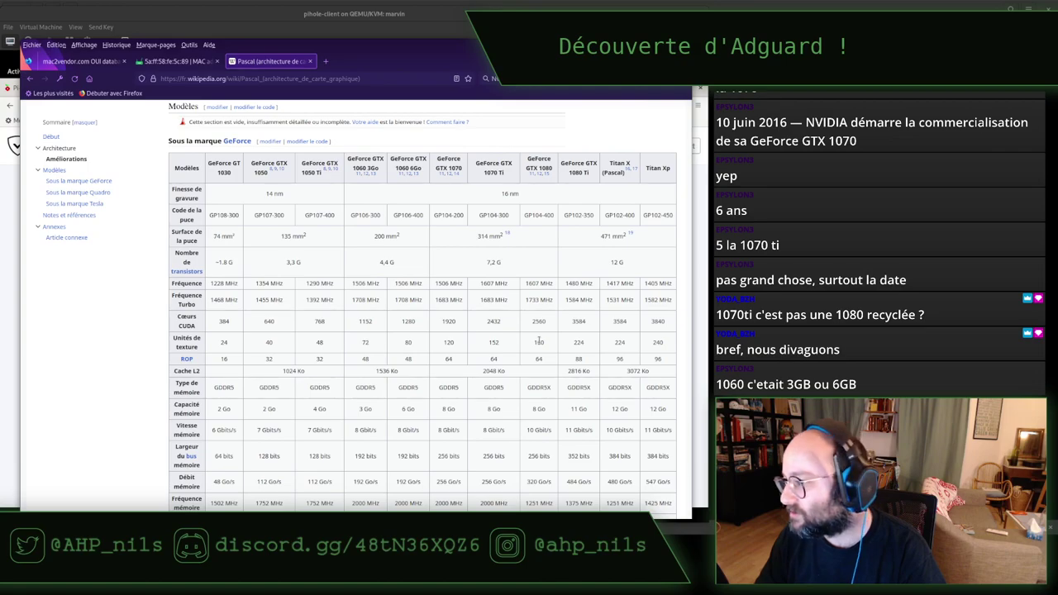
Step: Compare the memory, thermal envelope and release date rows for the GeForce GTX 1070 Ti and GTX 1080
{"action": "scroll", "coordinate": [539, 340], "scroll_direction": "down", "scroll_amount": 3}
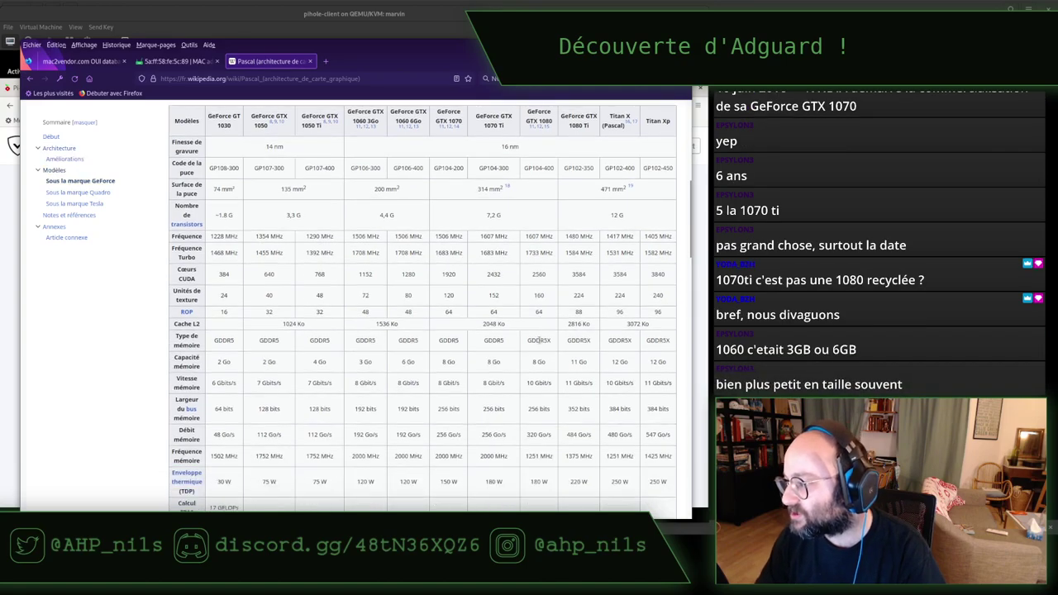
{"action": "scroll", "coordinate": [539, 340], "scroll_direction": "down", "scroll_amount": 1}
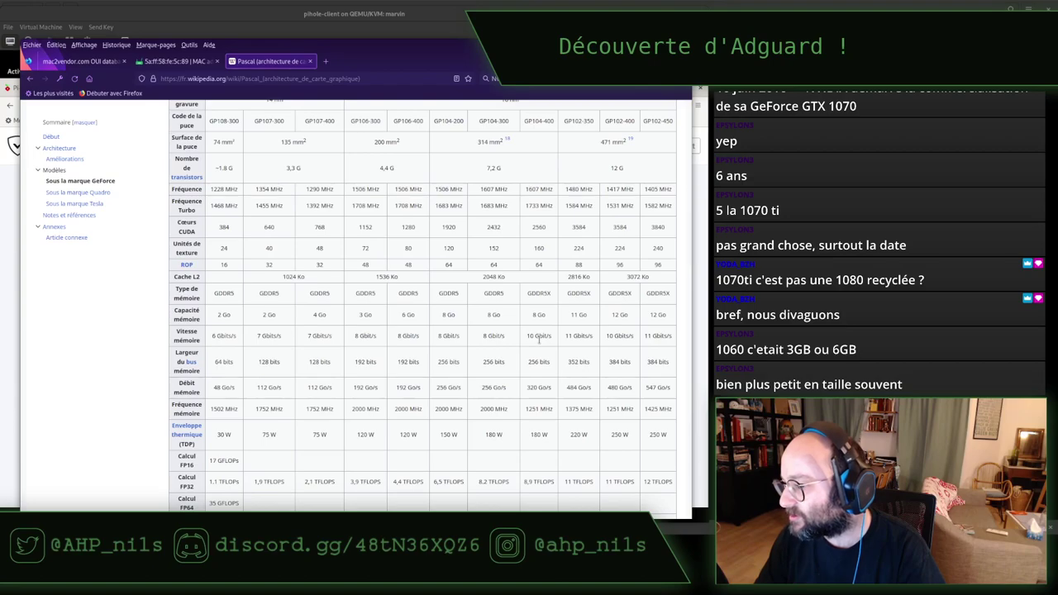
{"action": "scroll", "coordinate": [539, 338], "scroll_direction": "down", "scroll_amount": 2}
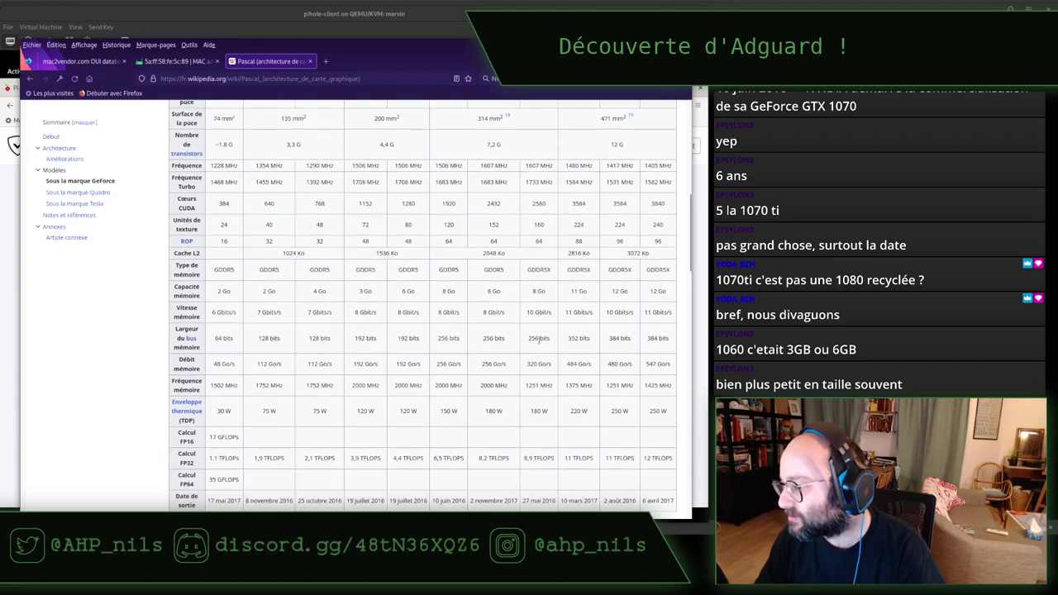
{"action": "scroll", "coordinate": [539, 340], "scroll_direction": "up", "scroll_amount": 2}
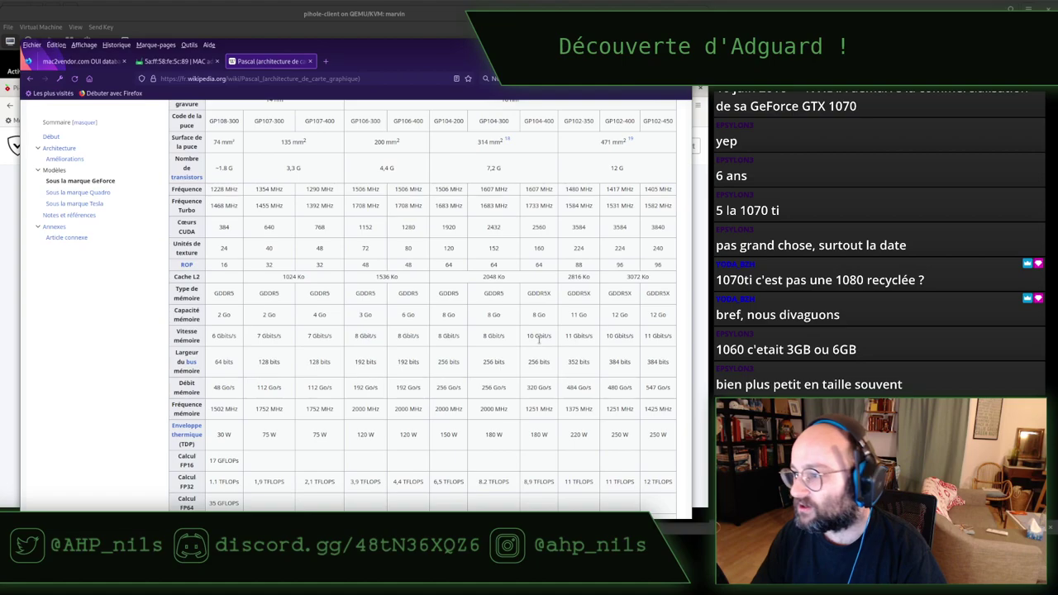
{"action": "scroll", "coordinate": [539, 338], "scroll_direction": "up", "scroll_amount": 1}
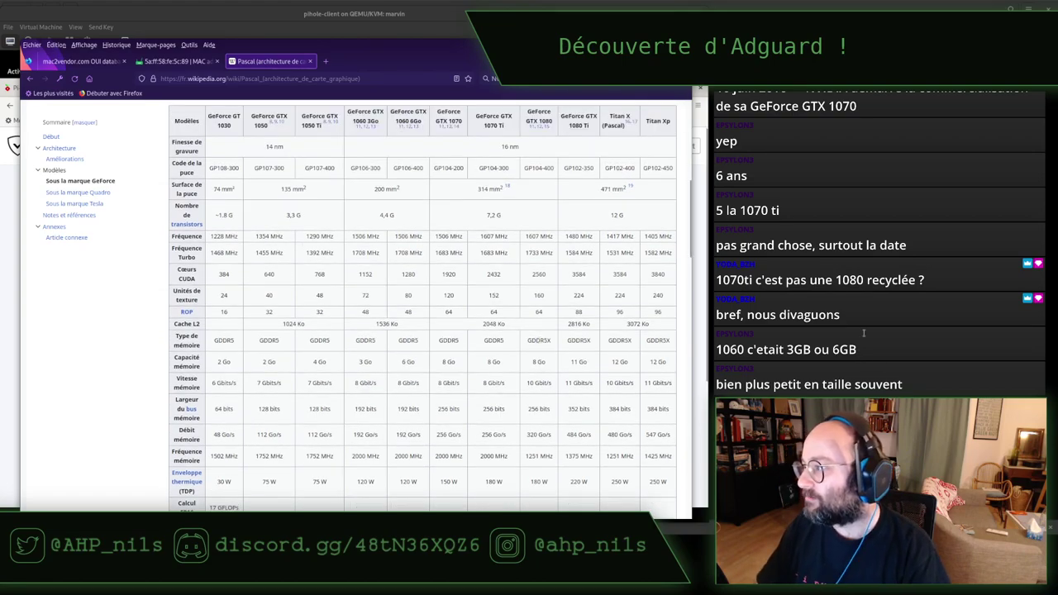
Step: Return to the pihole-client virtual machine, open AdAway's hosts.txt from AdGuard Home's blocklists in a new tab and read its description
{"action": "key", "text": "alt+Tab"}
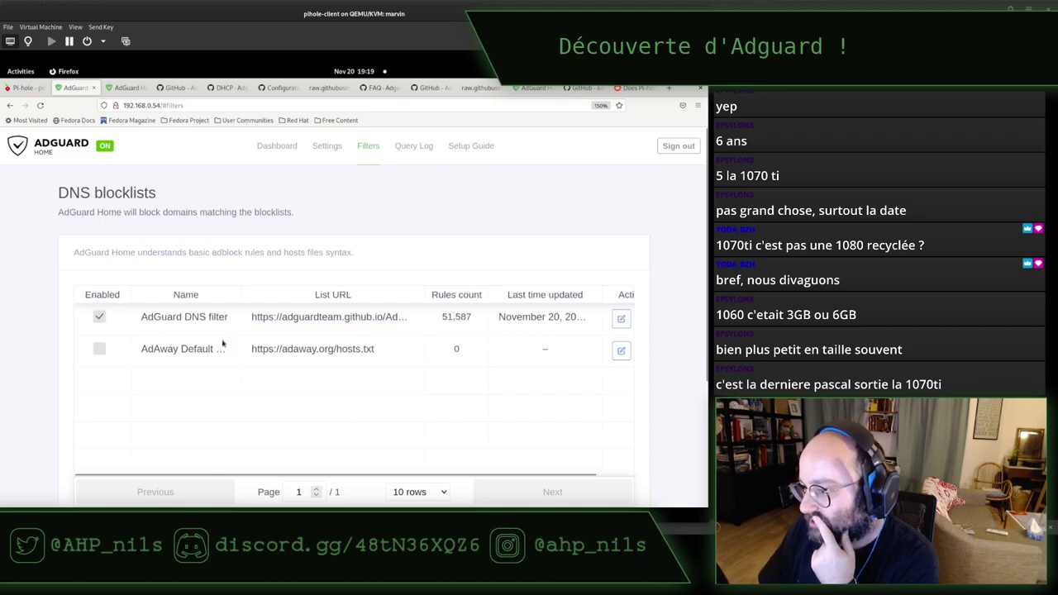
{"action": "middle_click", "coordinate": [265, 350]}
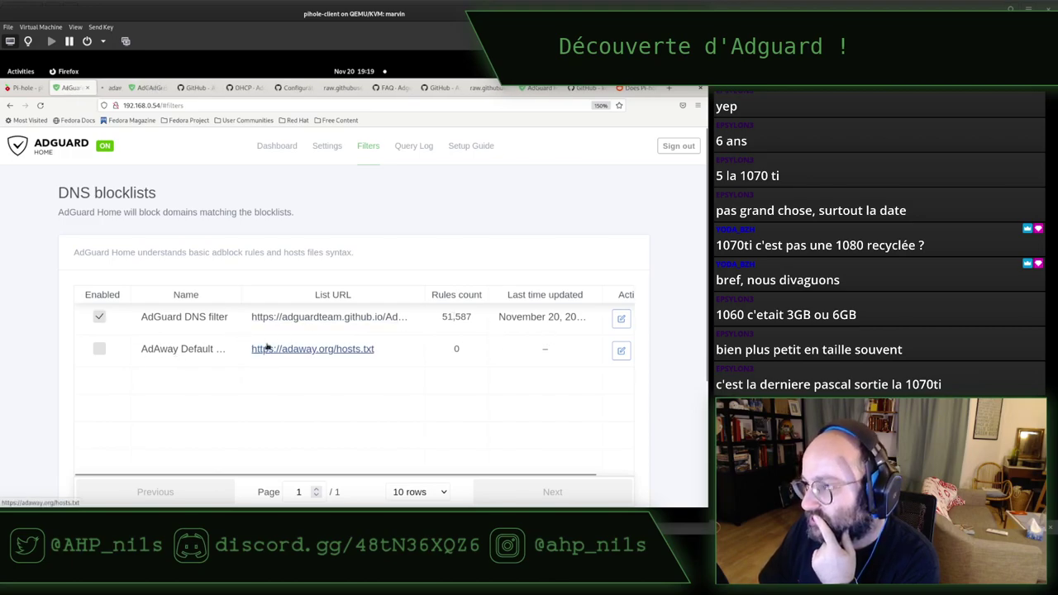
{"action": "left_click", "coordinate": [118, 88]}
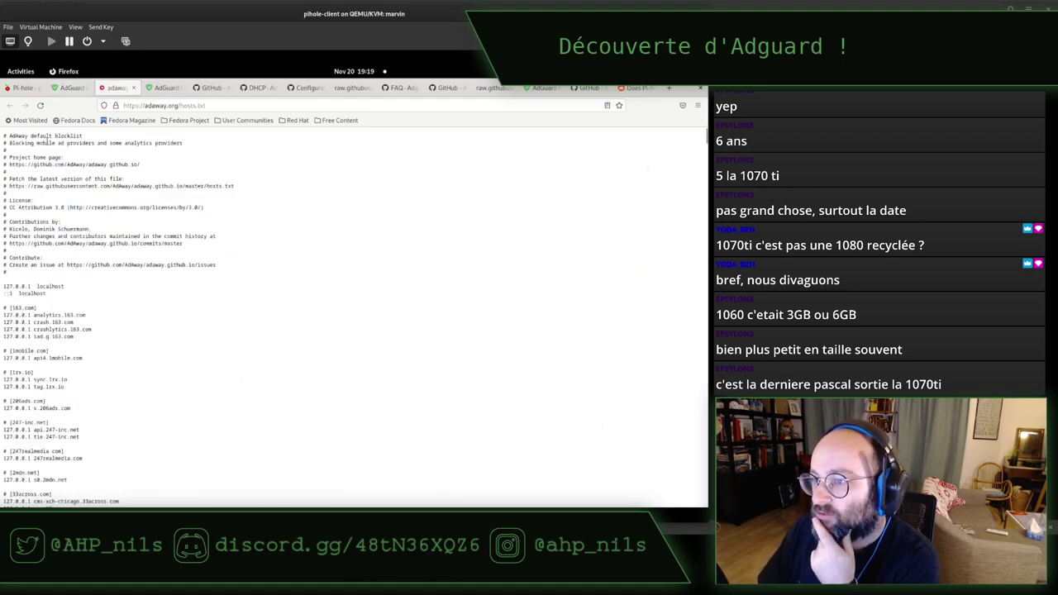
{"action": "left_click_drag", "start_coordinate": [33, 144], "coordinate": [198, 146]}
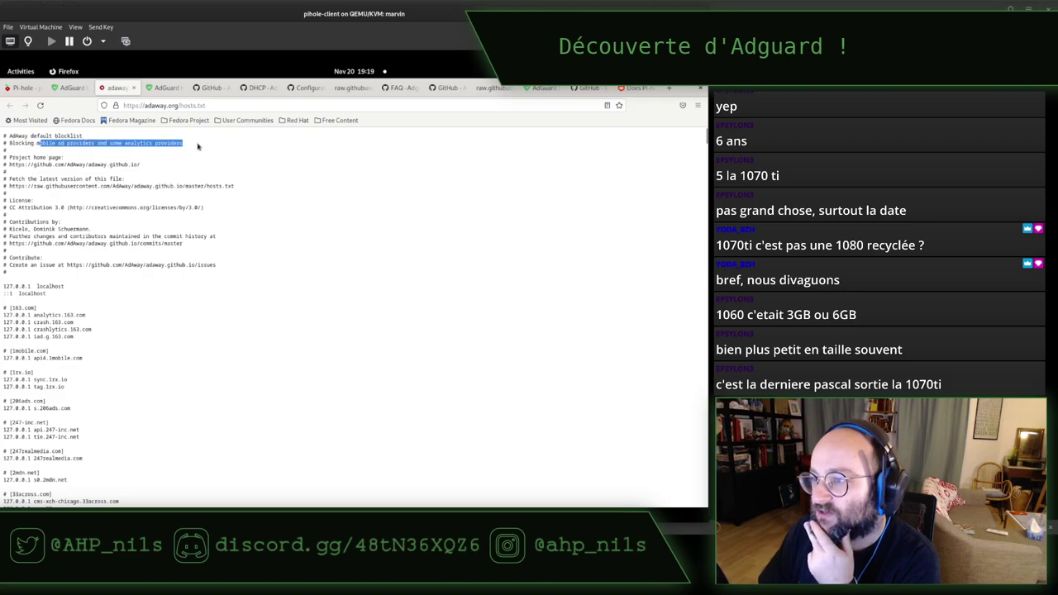
{"action": "left_click", "coordinate": [197, 146]}
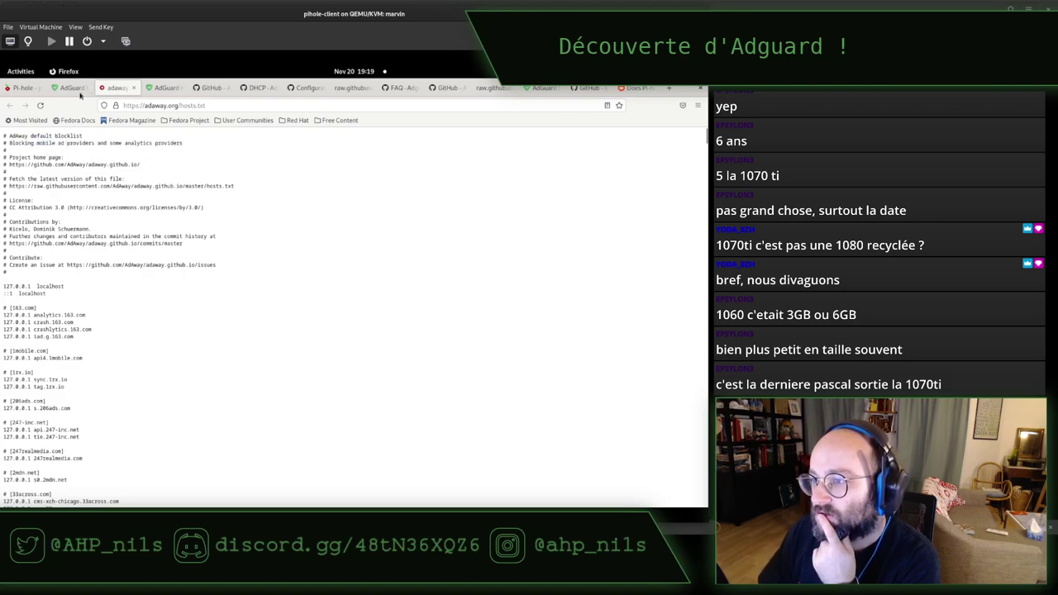
Step: Enable the AdAway default blocklist in AdGuard Home's DNS blocklists and check the lists for updates
{"action": "left_click", "coordinate": [76, 88]}
{"action": "left_click", "coordinate": [98, 349]}
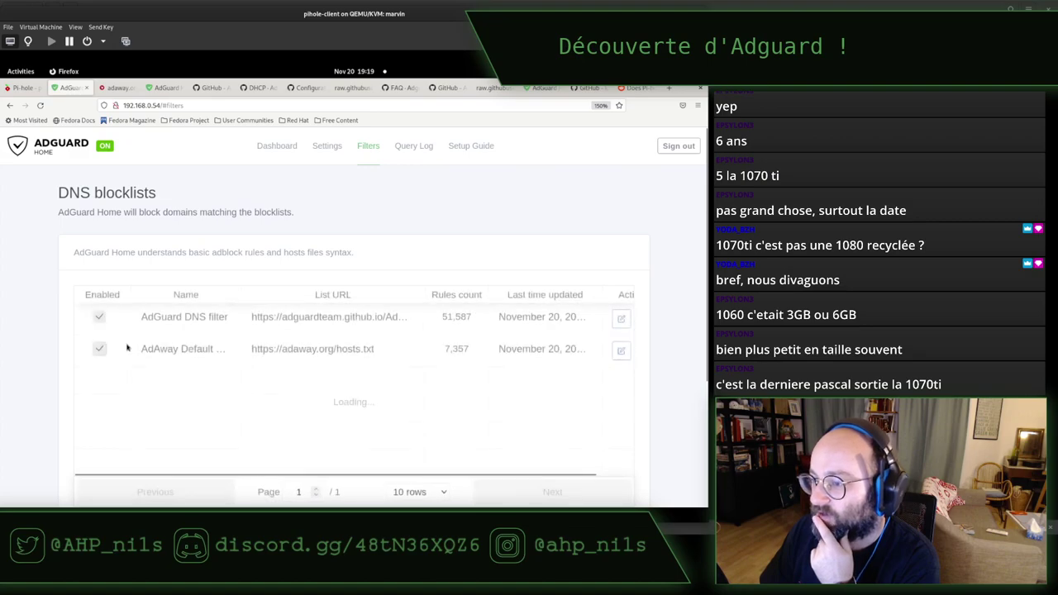
{"action": "scroll", "coordinate": [679, 349], "scroll_direction": "down", "scroll_amount": 4}
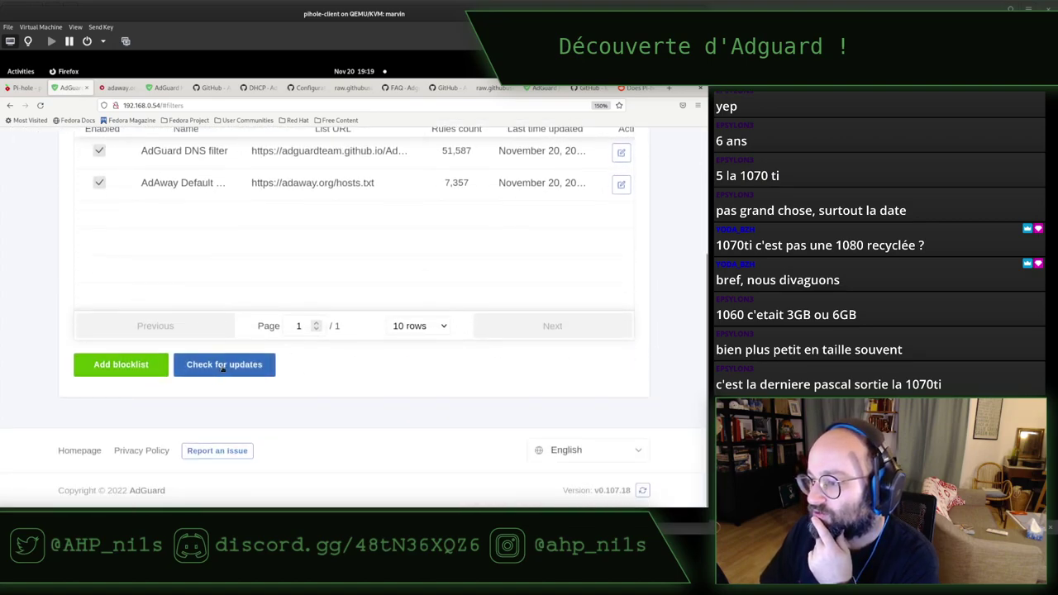
{"action": "left_click", "coordinate": [213, 370]}
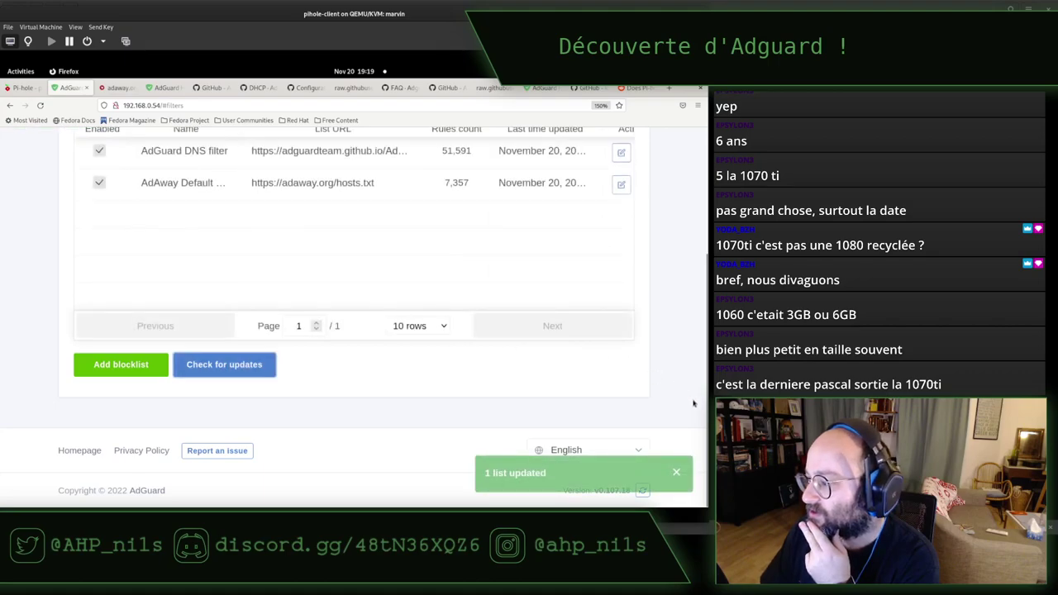
{"action": "scroll", "coordinate": [703, 331], "scroll_direction": "up", "scroll_amount": 4}
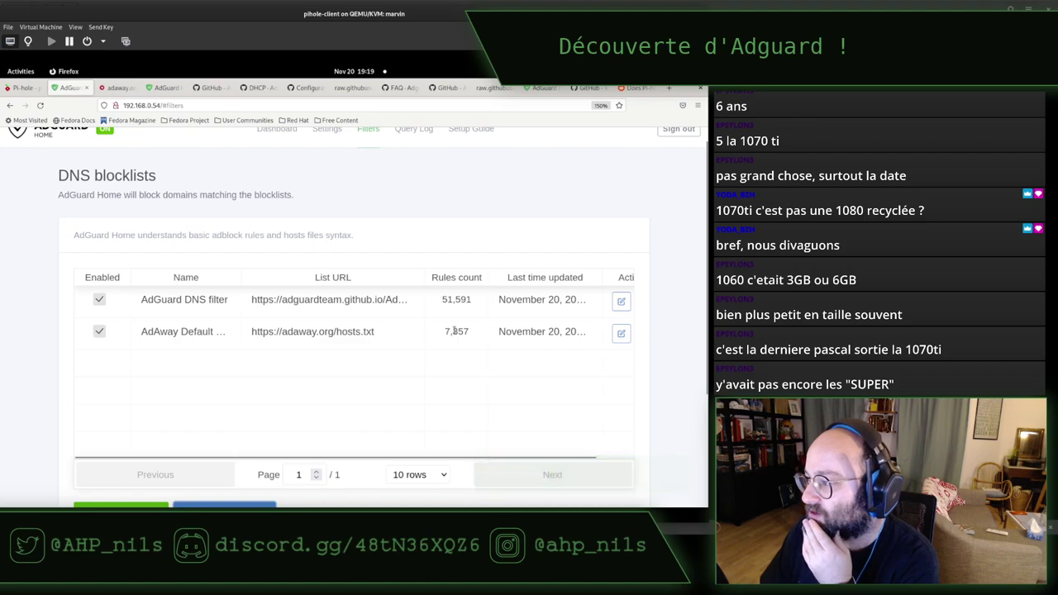
Step: Copy the link address of the kevinle-1 Windows-telemetry-blocklist entry from Pi-hole's List of adlists
{"action": "left_click", "coordinate": [24, 88]}
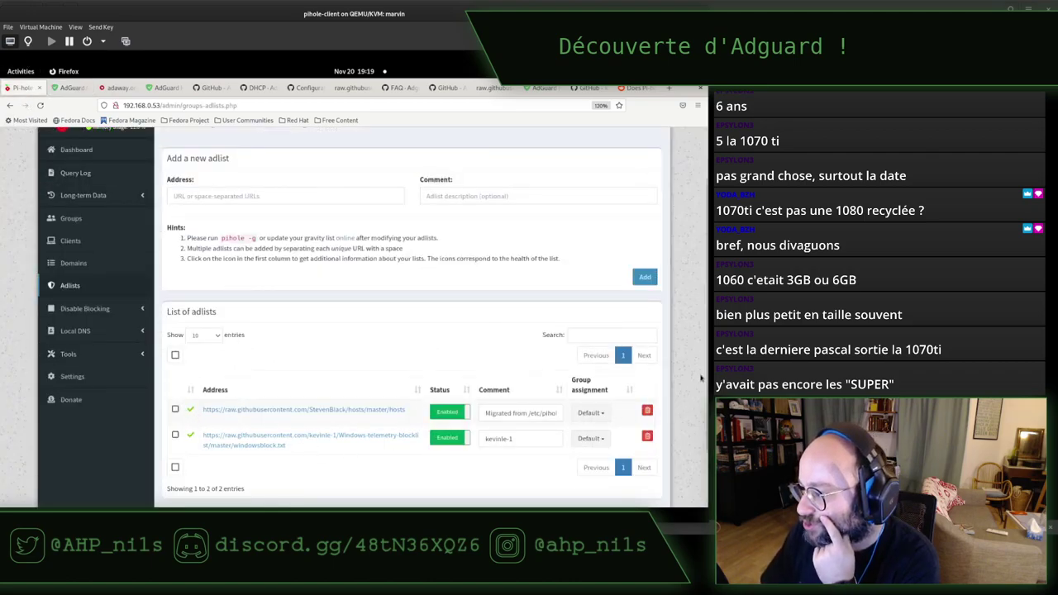
{"action": "scroll", "coordinate": [705, 372], "scroll_direction": "down", "scroll_amount": 1}
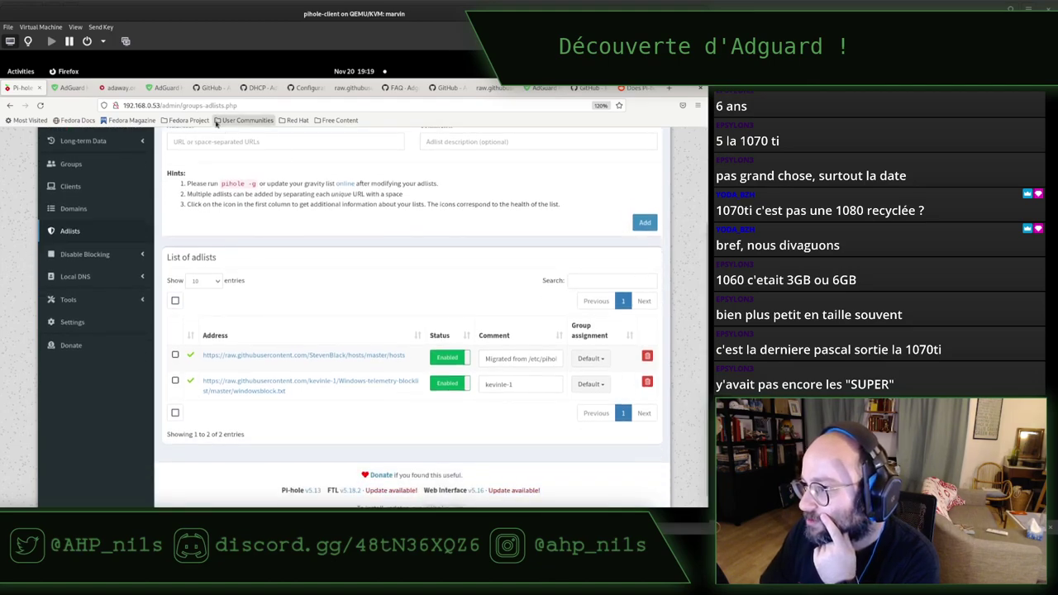
{"action": "left_click", "coordinate": [240, 140]}
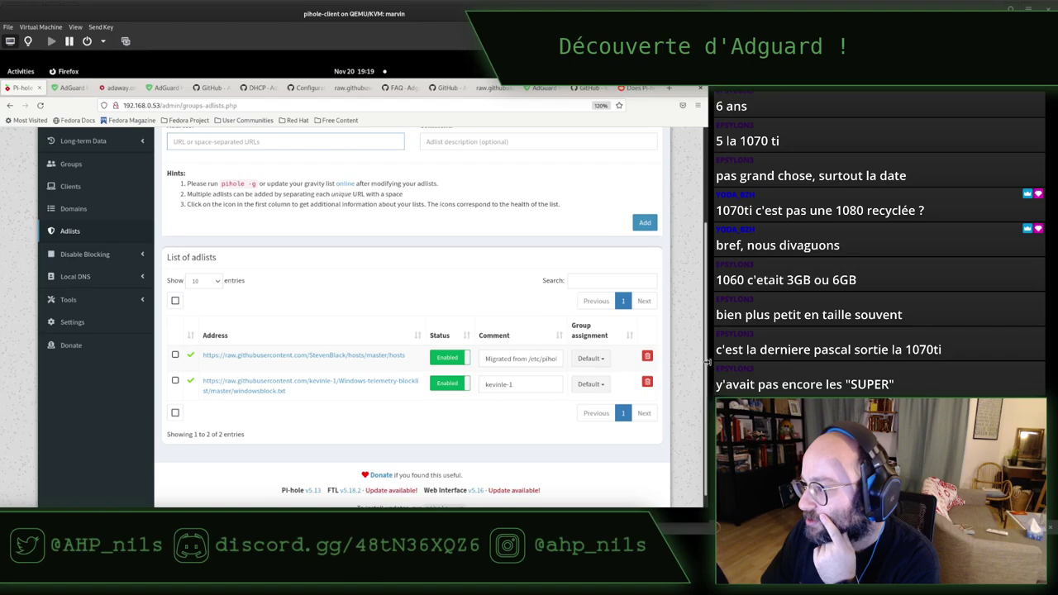
{"action": "scroll", "coordinate": [554, 388], "scroll_direction": "up", "scroll_amount": 1}
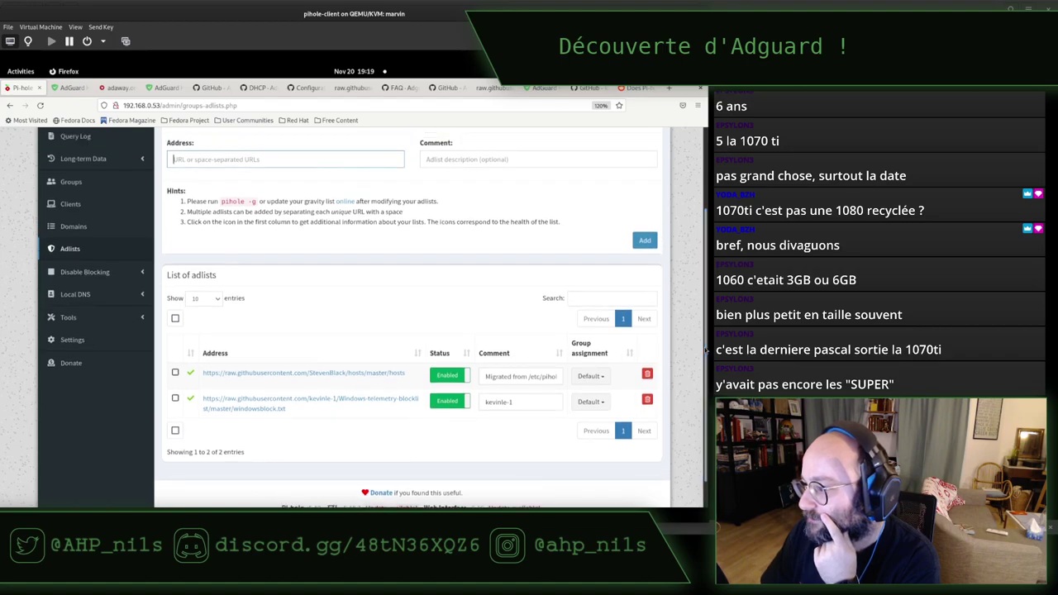
{"action": "right_click", "coordinate": [366, 403]}
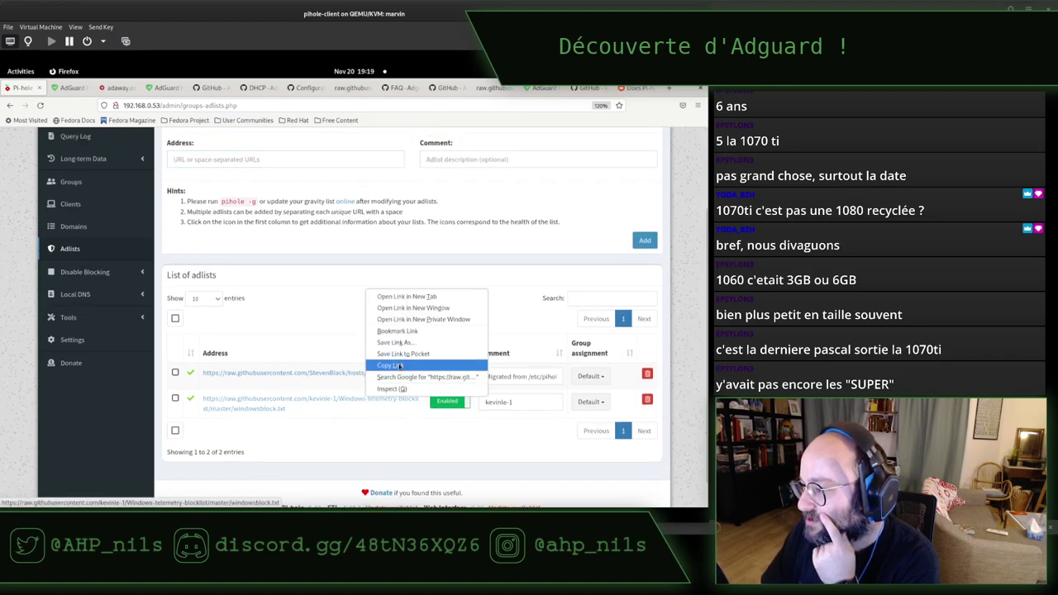
{"action": "left_click", "coordinate": [393, 365]}
Step: Open AdGuard Home's predefined blocklist selection for a new DNS blocklist and look through its General, Other, Regional and Security categories
{"action": "left_click", "coordinate": [70, 88]}
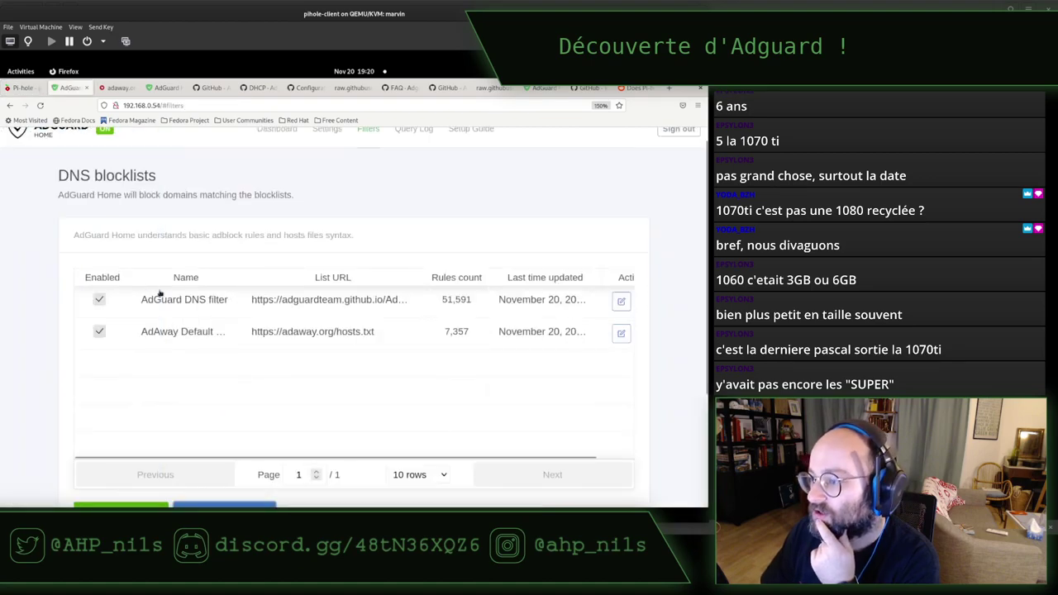
{"action": "scroll", "coordinate": [161, 470], "scroll_direction": "down", "scroll_amount": 2}
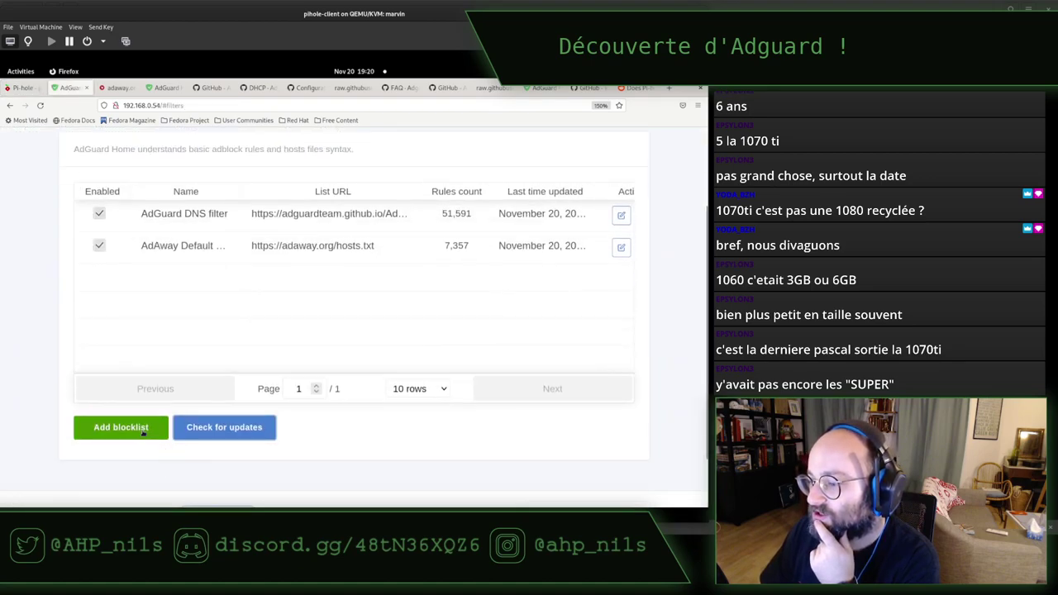
{"action": "left_click", "coordinate": [144, 430]}
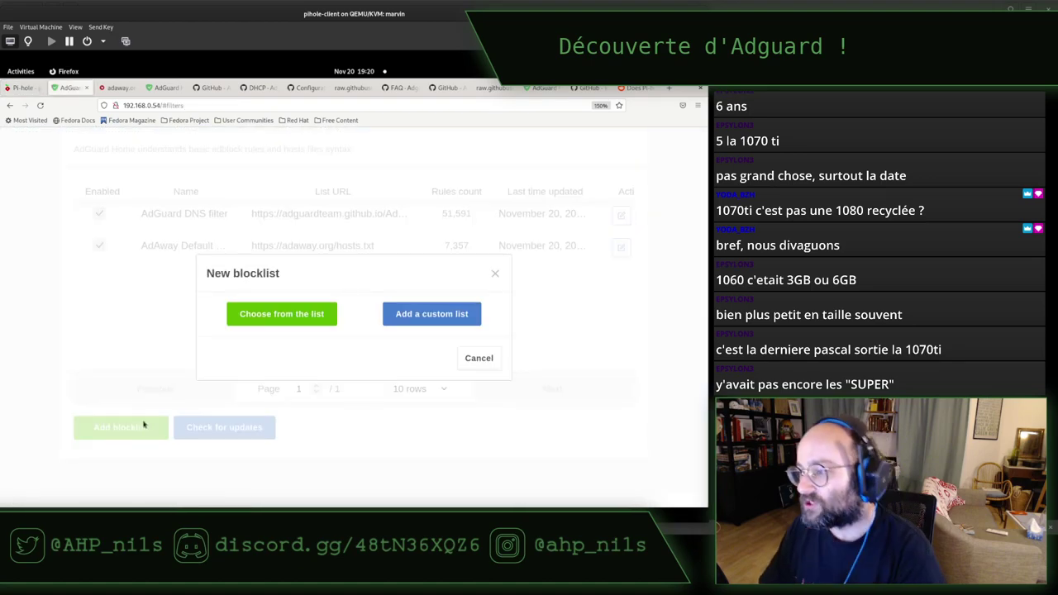
{"action": "left_click", "coordinate": [306, 318]}
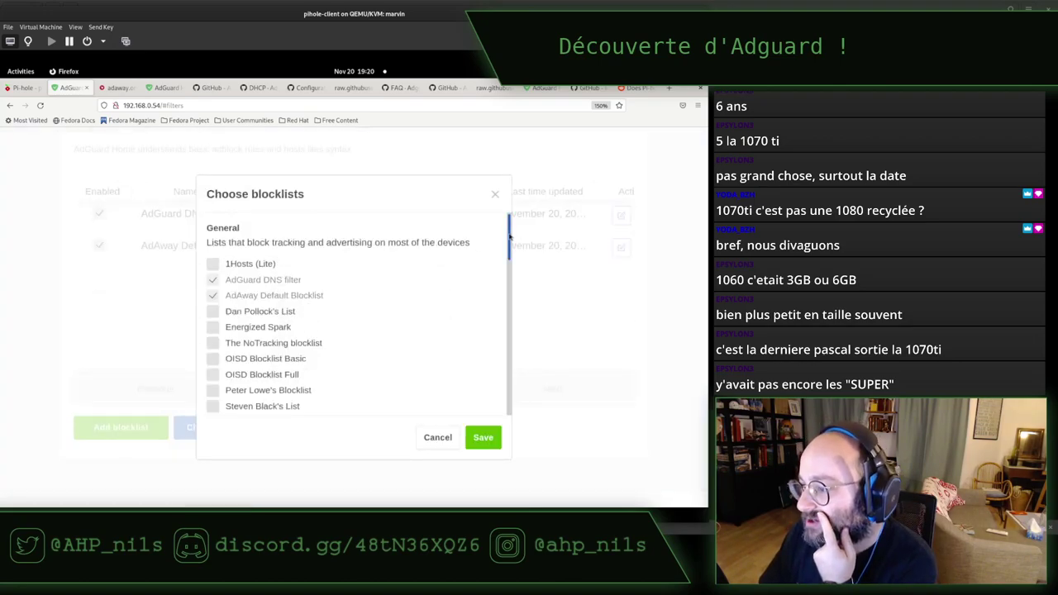
{"action": "left_click_drag", "start_coordinate": [510, 238], "coordinate": [502, 305]}
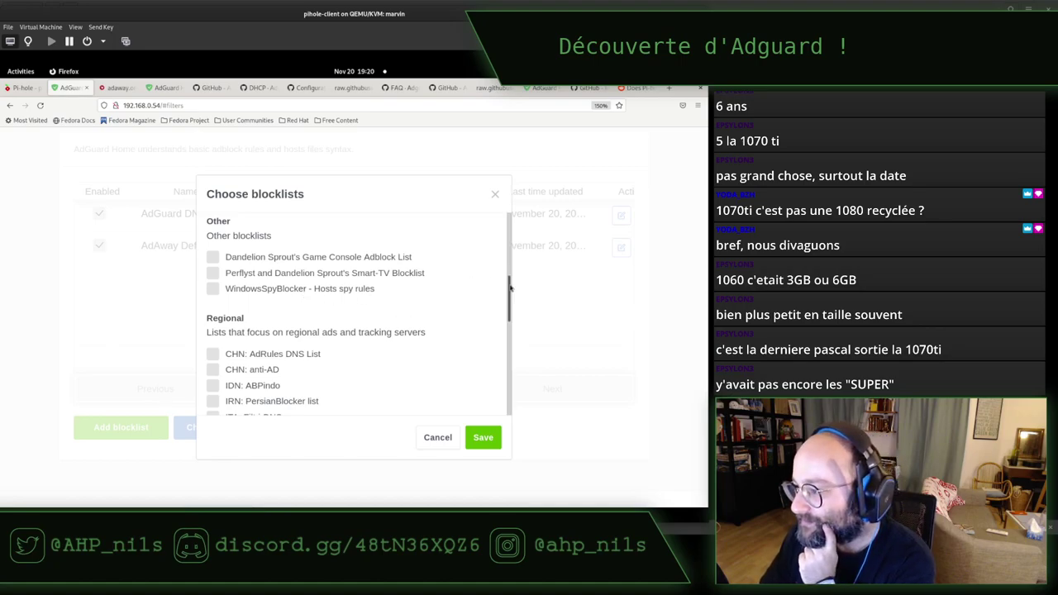
{"action": "left_click_drag", "start_coordinate": [511, 287], "coordinate": [498, 391]}
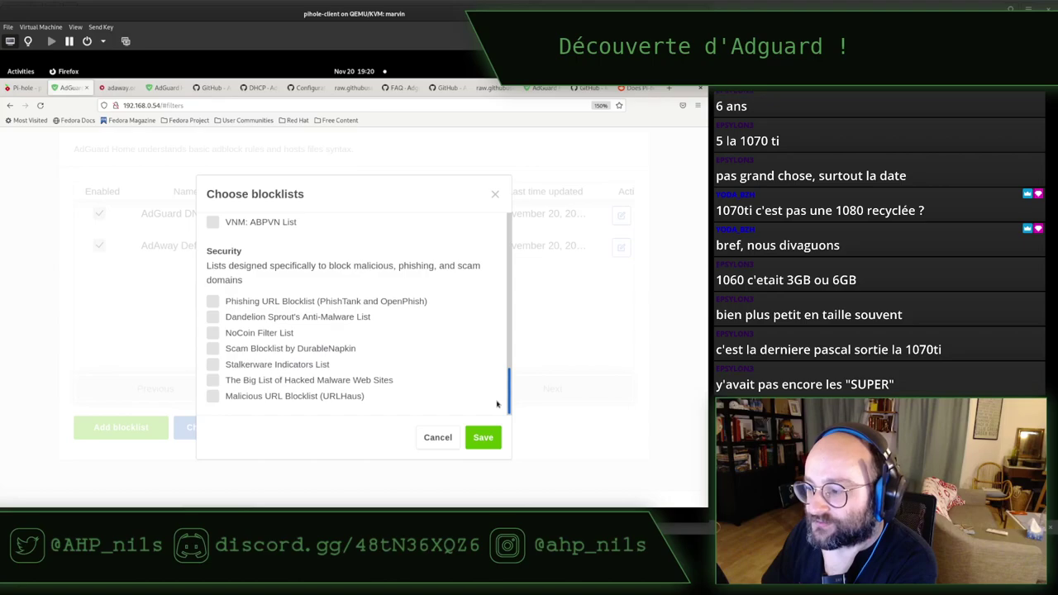
{"action": "left_click_drag", "start_coordinate": [497, 404], "coordinate": [507, 241]}
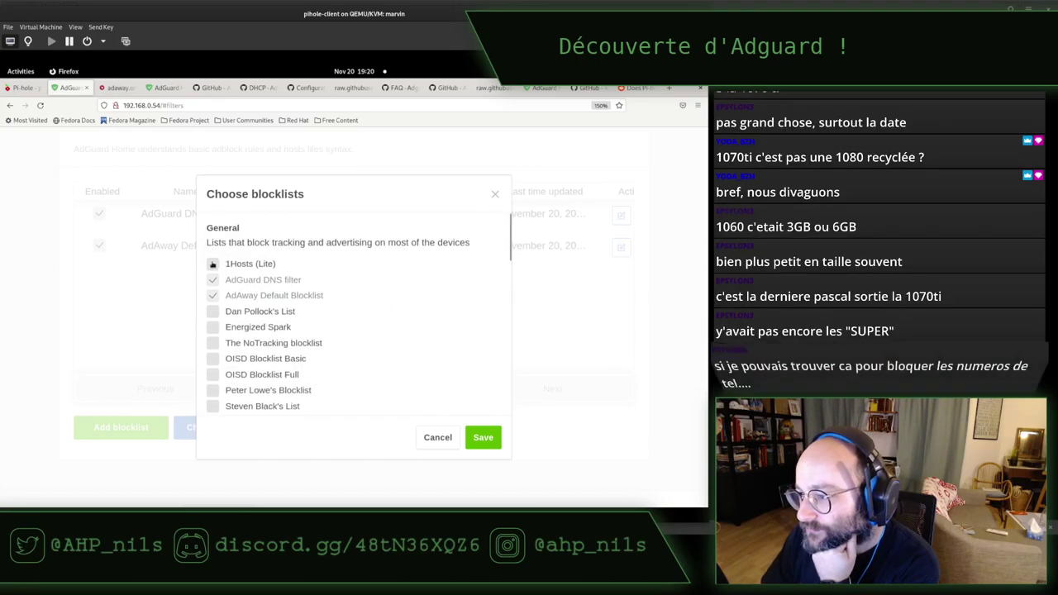
Step: Select all remaining General blocklists, from 1Hosts (Lite) and Dan Pollock's List through to Steven Black's List
{"action": "left_click", "coordinate": [212, 311]}
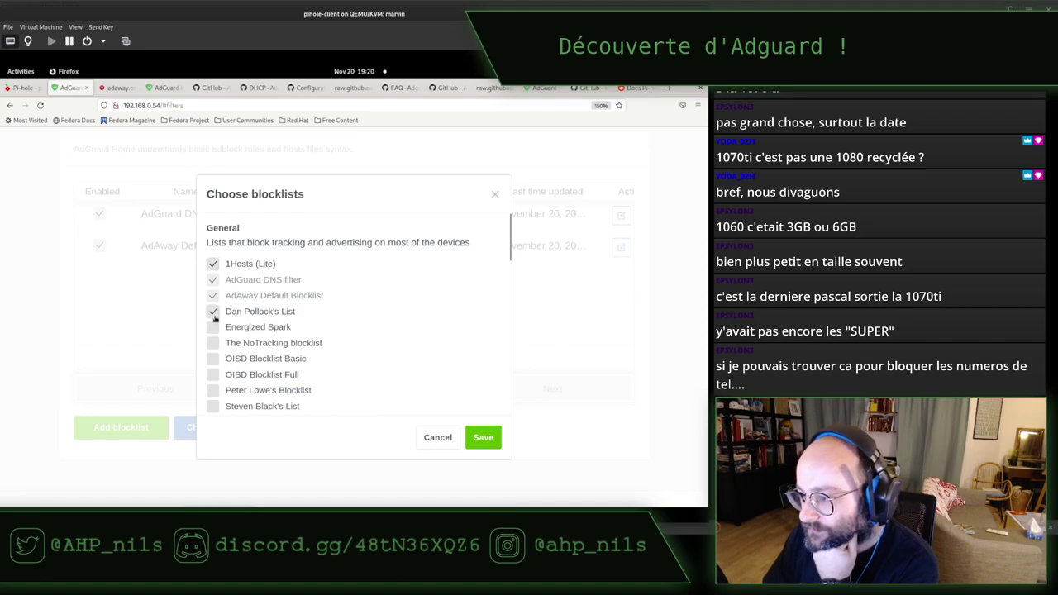
{"action": "left_click", "coordinate": [214, 343]}
{"action": "left_click", "coordinate": [214, 359]}
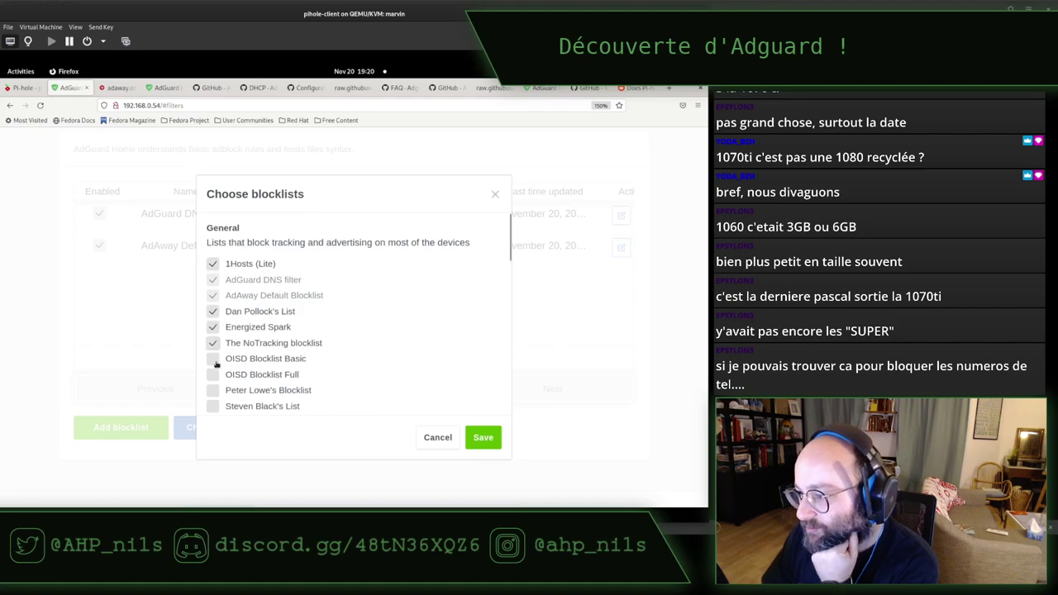
{"action": "left_click", "coordinate": [214, 374]}
{"action": "left_click", "coordinate": [213, 406]}
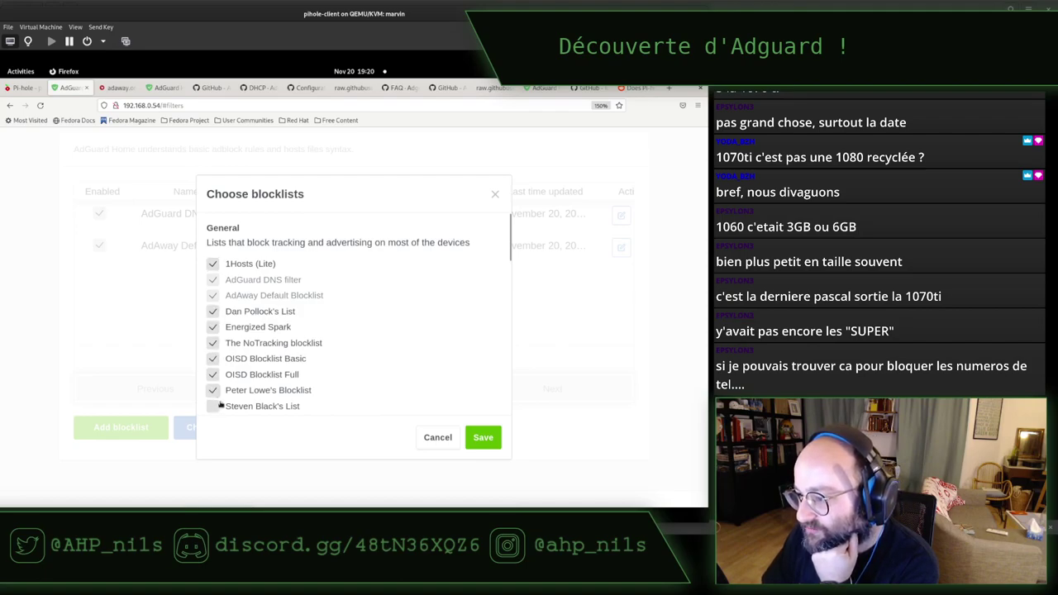
Step: Select the three Other blocklists: Dandelion Sprout's Game Console Adblock List, Perflyst and Dandelion Sprout's Smart-TV Blocklist, and WindowsSpyBlocker - Hosts spy rules
{"action": "left_click_drag", "start_coordinate": [512, 245], "coordinate": [511, 294]}
{"action": "left_click", "coordinate": [213, 303]}
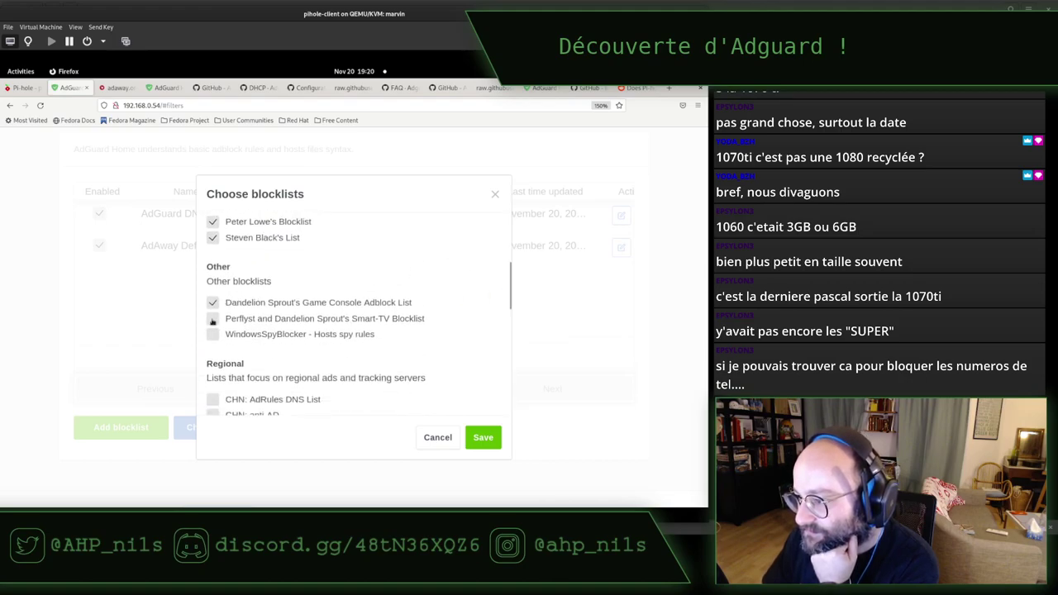
{"action": "left_click", "coordinate": [213, 319]}
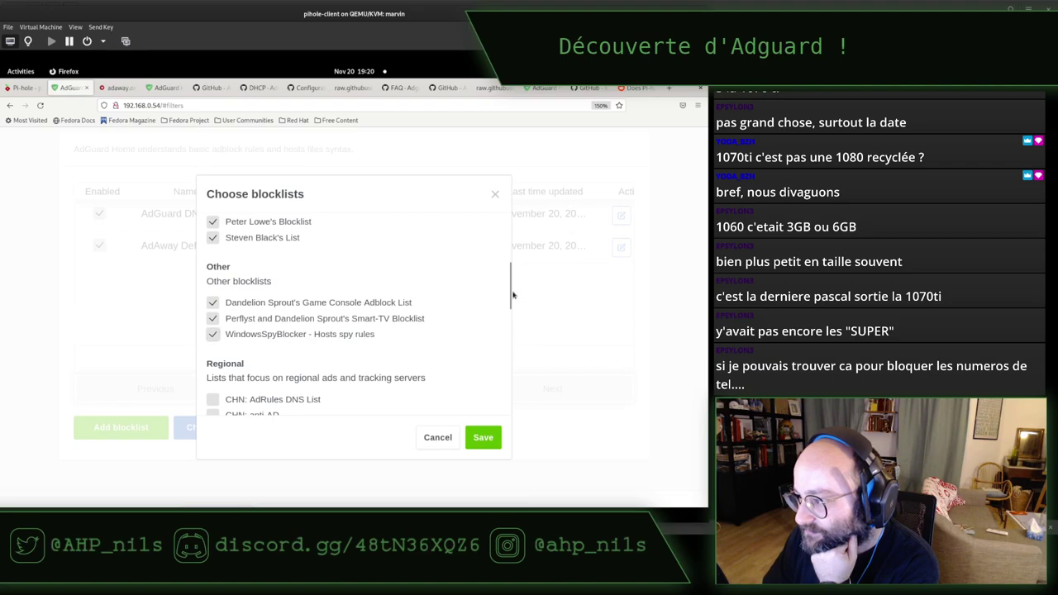
Step: Select every Regional blocklist, from CHN: AdRules DNS List through to VNM: ABPVN List
{"action": "left_click_drag", "start_coordinate": [513, 295], "coordinate": [504, 330]}
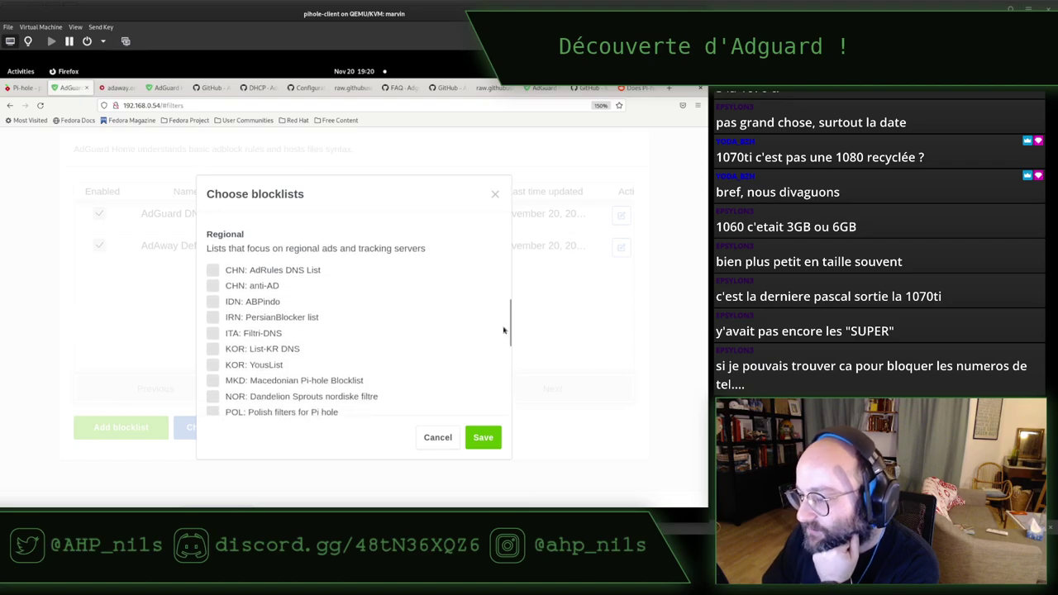
{"action": "left_click", "coordinate": [213, 285]}
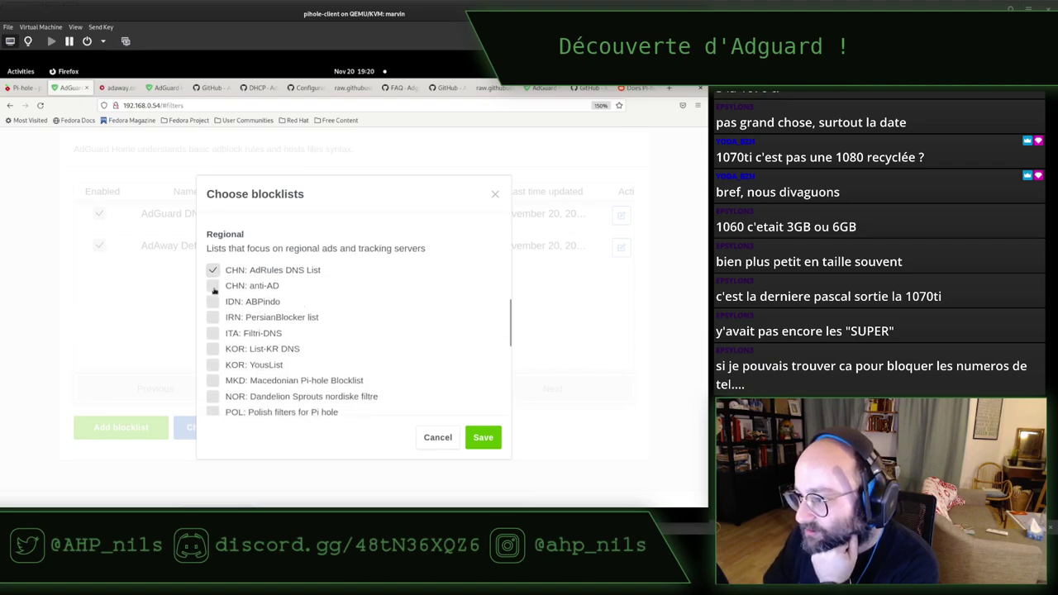
{"action": "left_click", "coordinate": [213, 301]}
{"action": "left_click", "coordinate": [213, 317]}
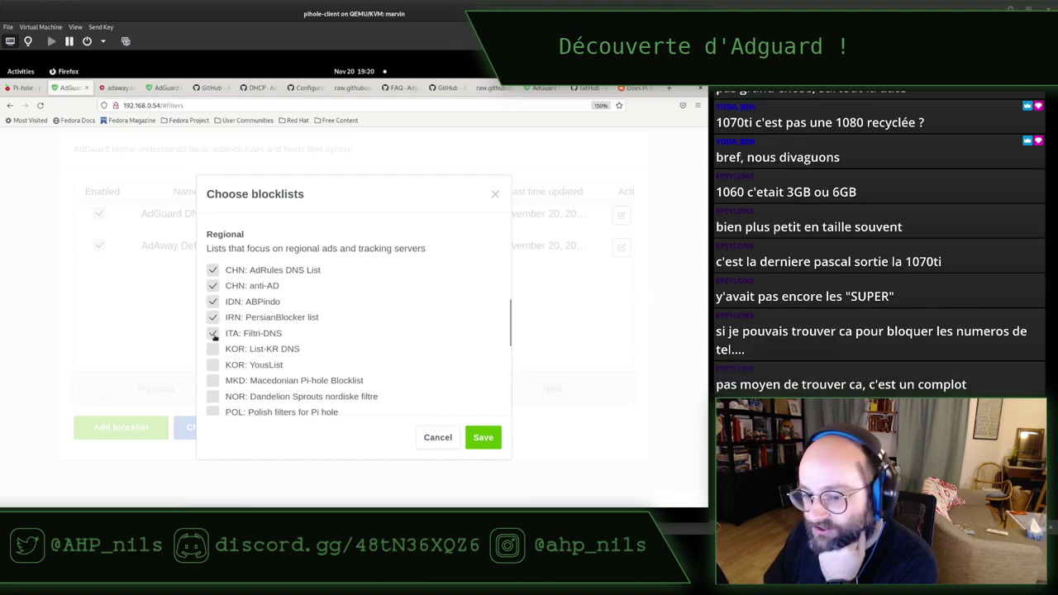
{"action": "left_click", "coordinate": [212, 349]}
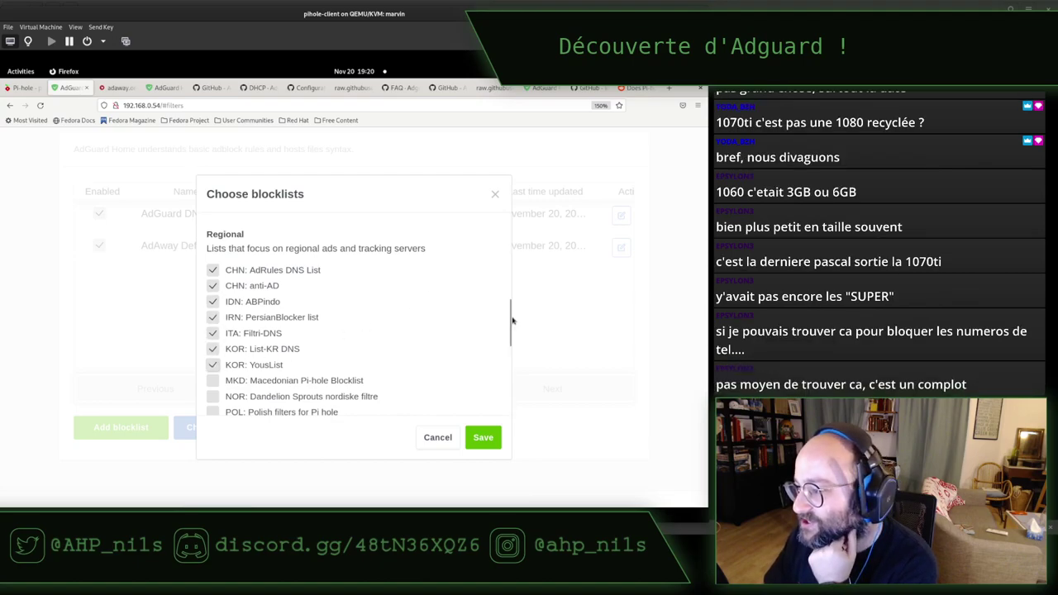
{"action": "left_click_drag", "start_coordinate": [510, 324], "coordinate": [510, 352]}
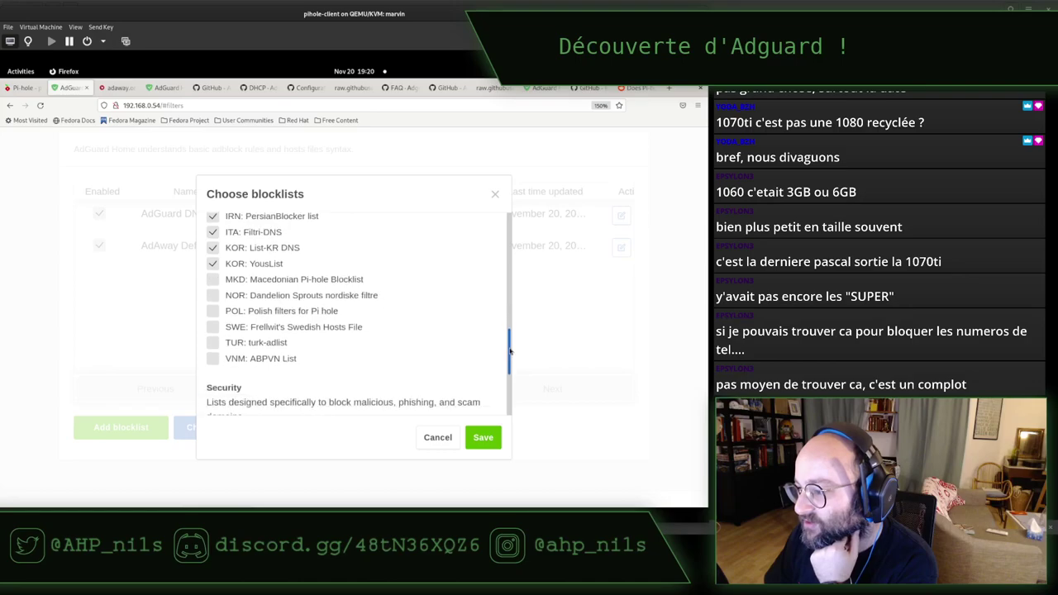
{"action": "left_click", "coordinate": [213, 296]}
{"action": "left_click", "coordinate": [213, 311]}
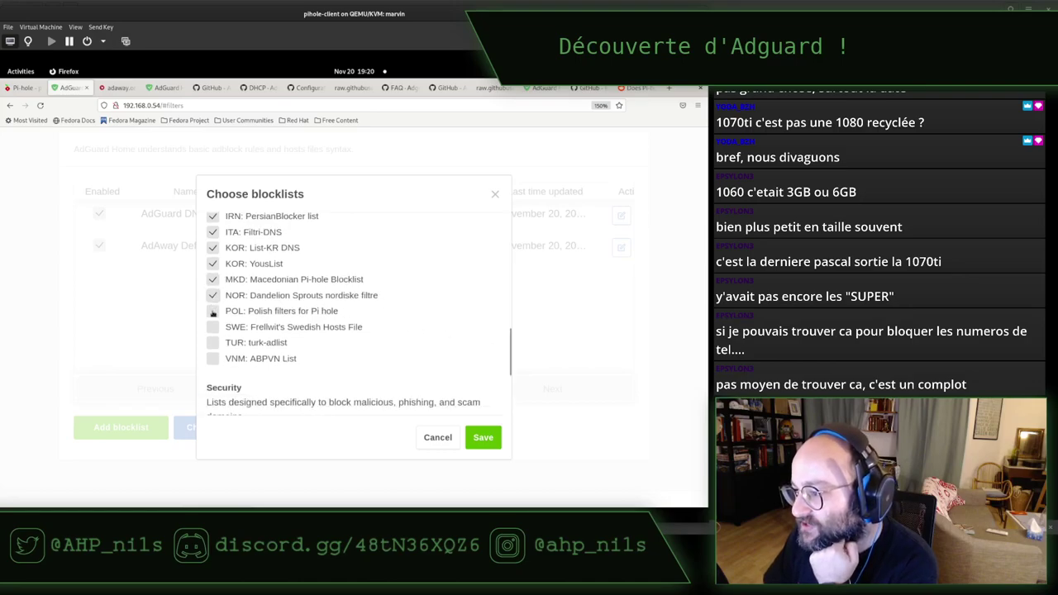
{"action": "left_click", "coordinate": [213, 328]}
{"action": "left_click", "coordinate": [213, 342]}
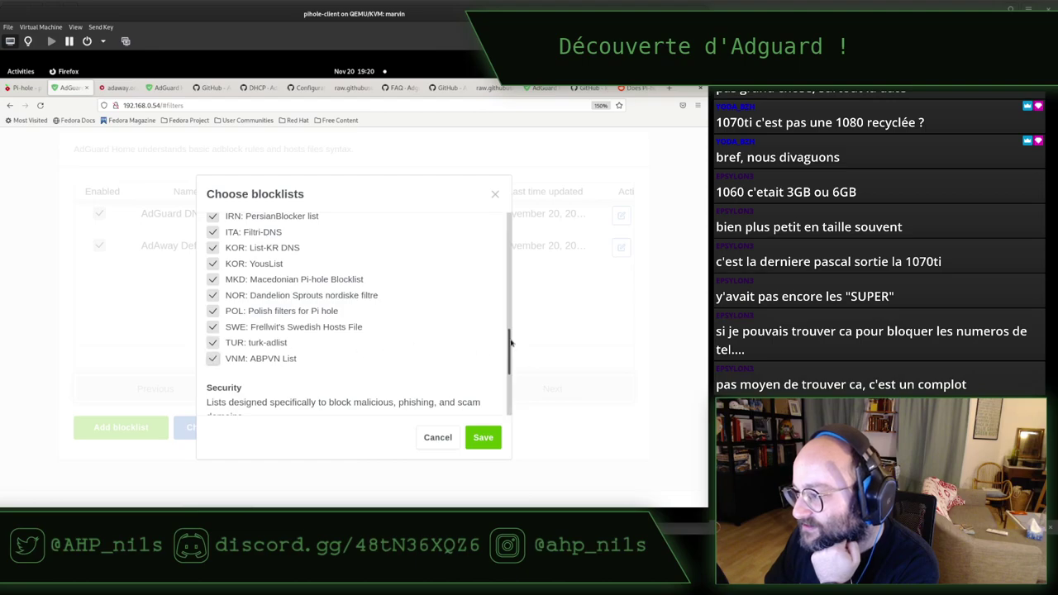
Step: Select all seven Security blocklists, from the Phishing URL Blocklist to the Malicious URL Blocklist (URLHaus), and save the blocklist selection
{"action": "scroll", "coordinate": [207, 306], "scroll_direction": "down", "scroll_amount": 3}
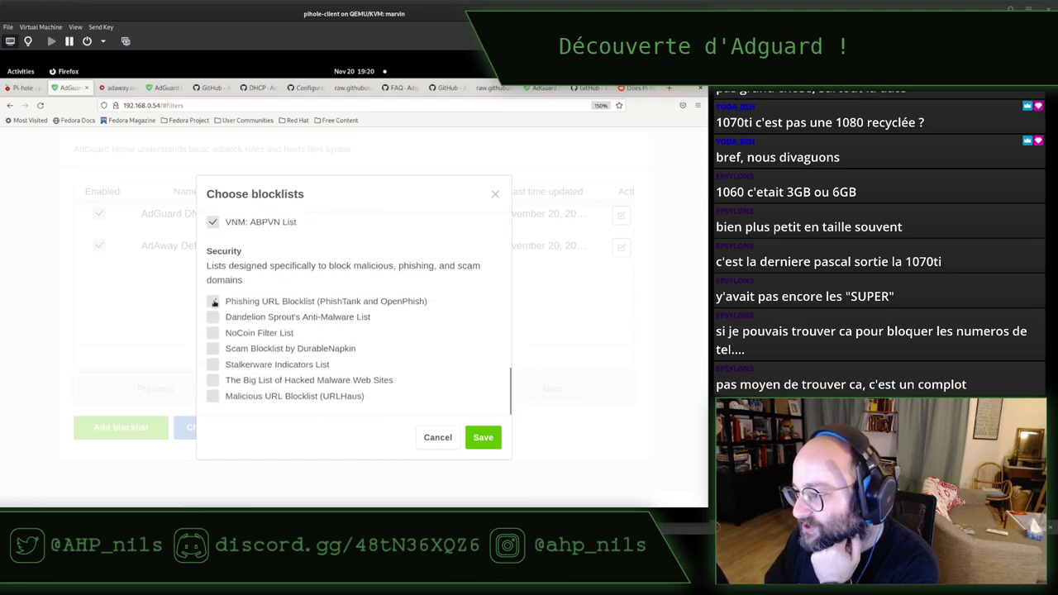
{"action": "left_click", "coordinate": [213, 302]}
{"action": "left_click", "coordinate": [214, 317]}
{"action": "left_click", "coordinate": [214, 333]}
{"action": "left_click", "coordinate": [215, 349]}
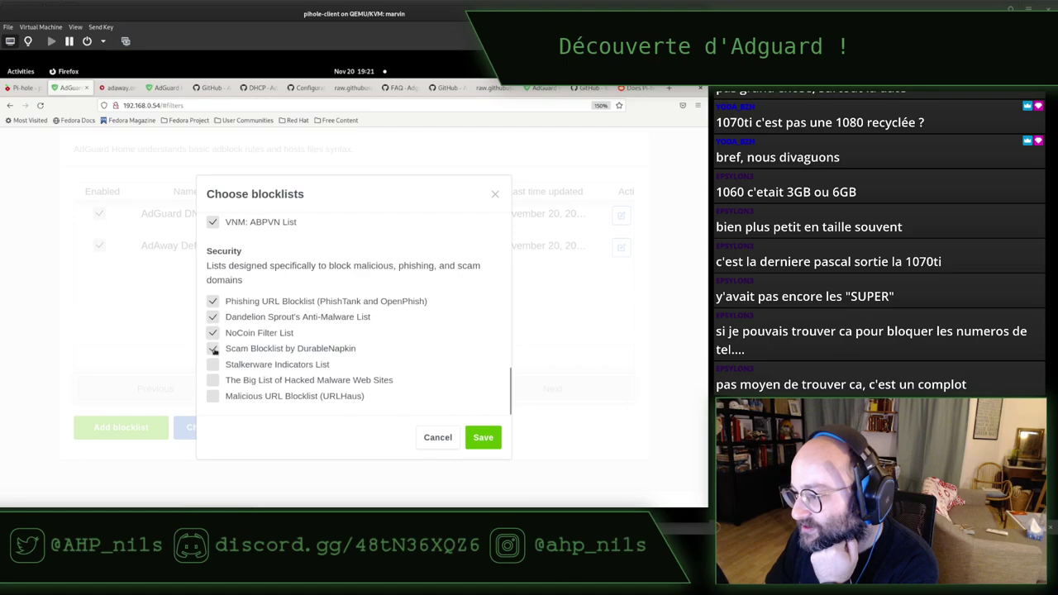
{"action": "left_click", "coordinate": [214, 396]}
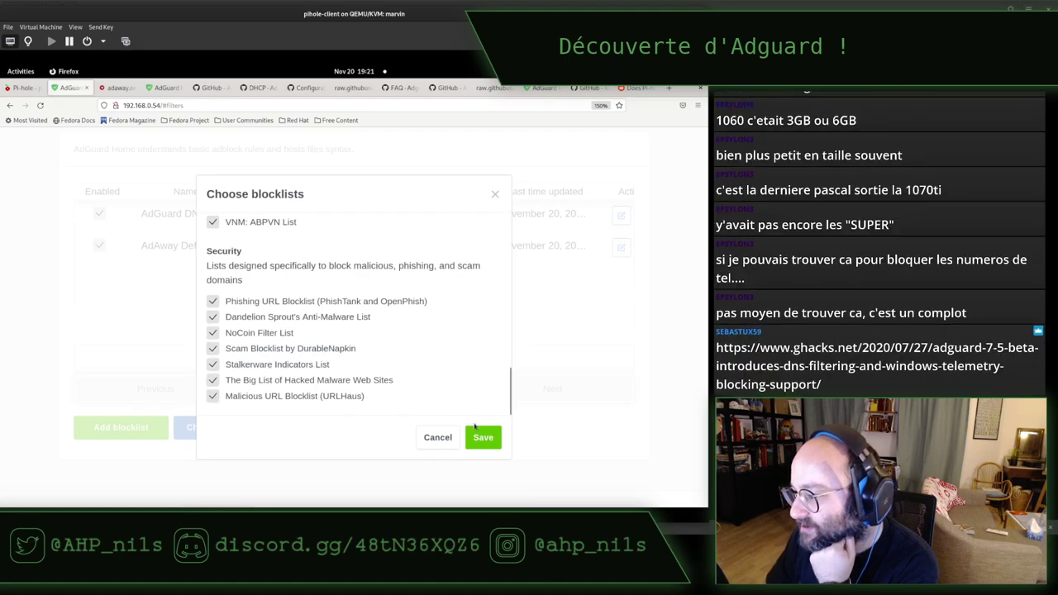
{"action": "left_click", "coordinate": [480, 435]}
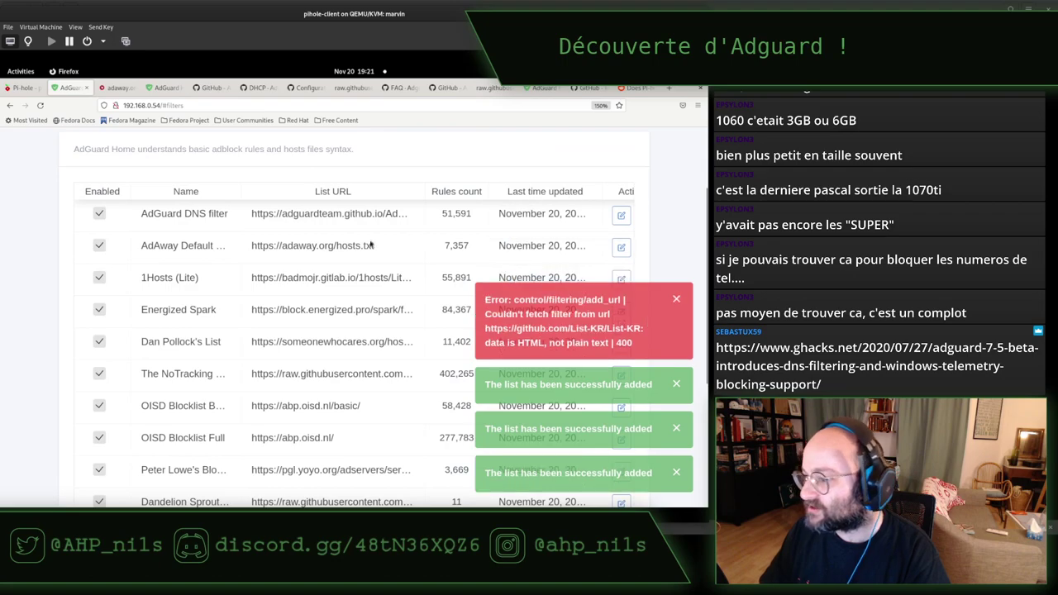
Step: Set the DNS blocklists table to show 100 rows per page
{"action": "scroll", "coordinate": [137, 271], "scroll_direction": "down", "scroll_amount": 4}
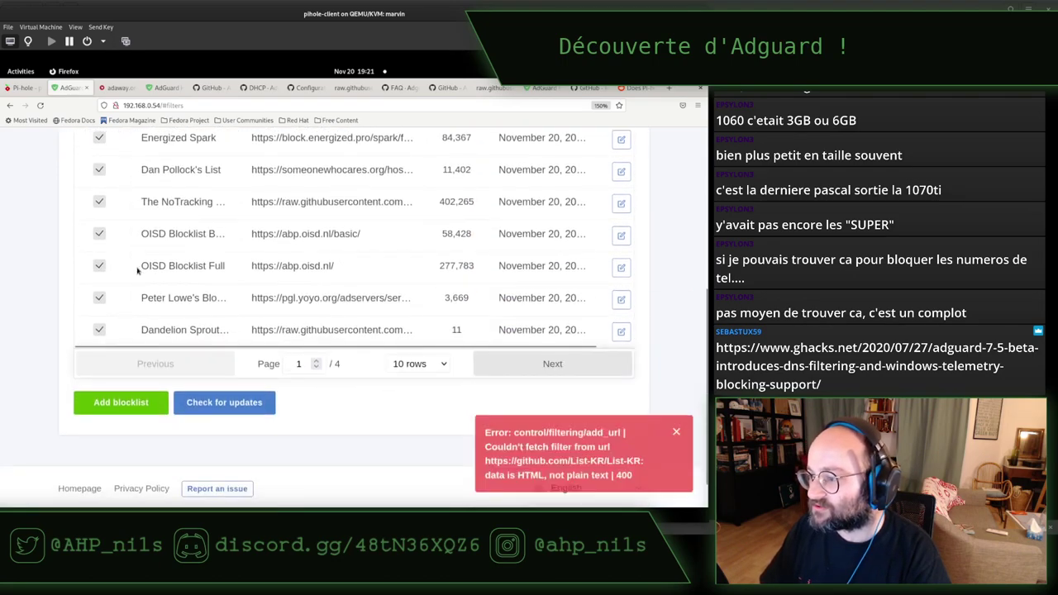
{"action": "left_click", "coordinate": [431, 366]}
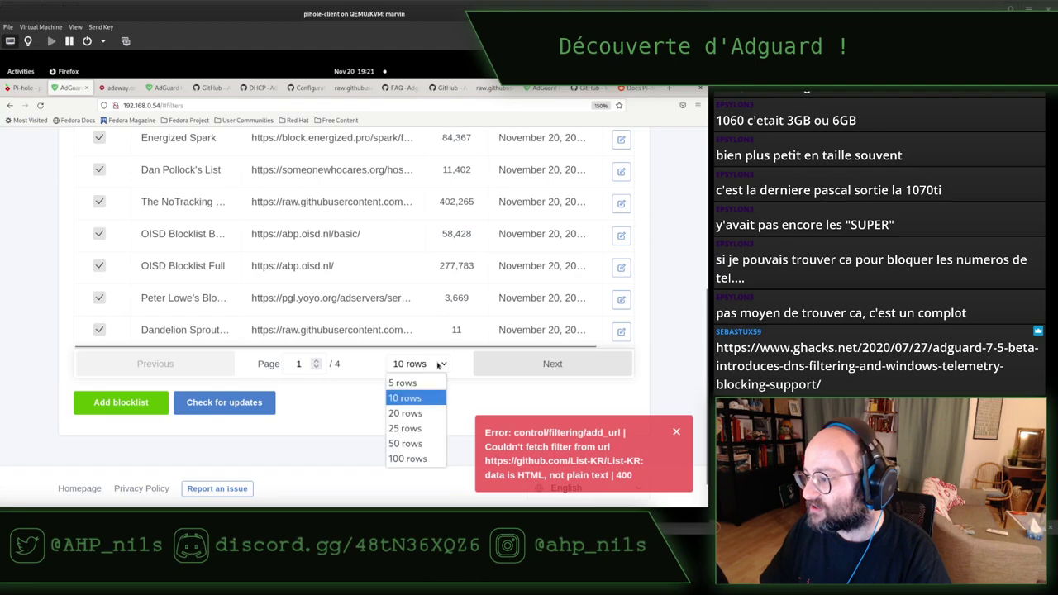
{"action": "left_click", "coordinate": [420, 459]}
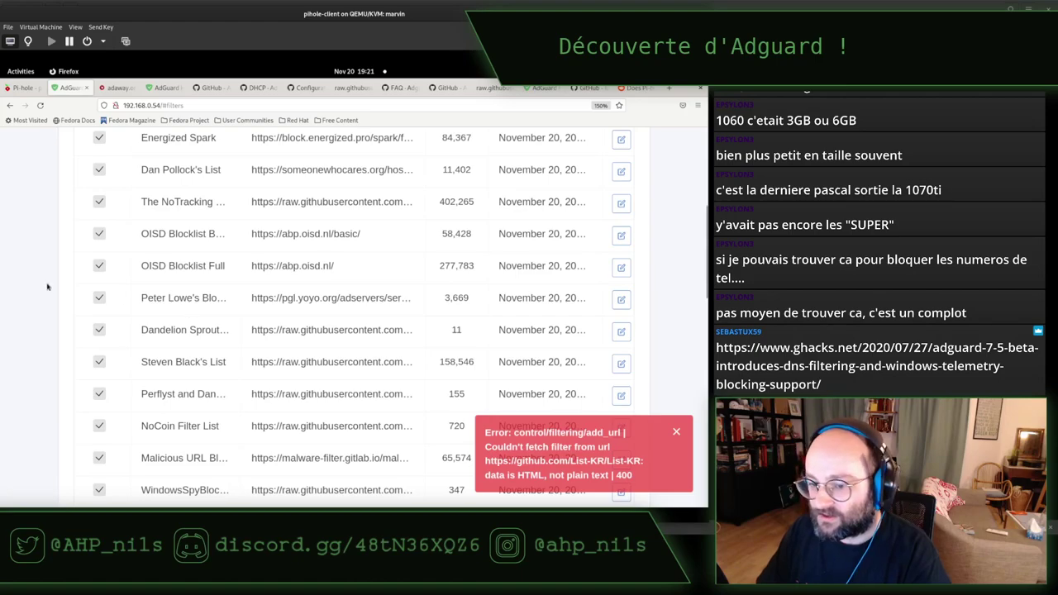
Step: Look through the names and rules counts of all blocklists in the table and dismiss the List-KR error notification
{"action": "scroll", "coordinate": [47, 287], "scroll_direction": "up", "scroll_amount": 4}
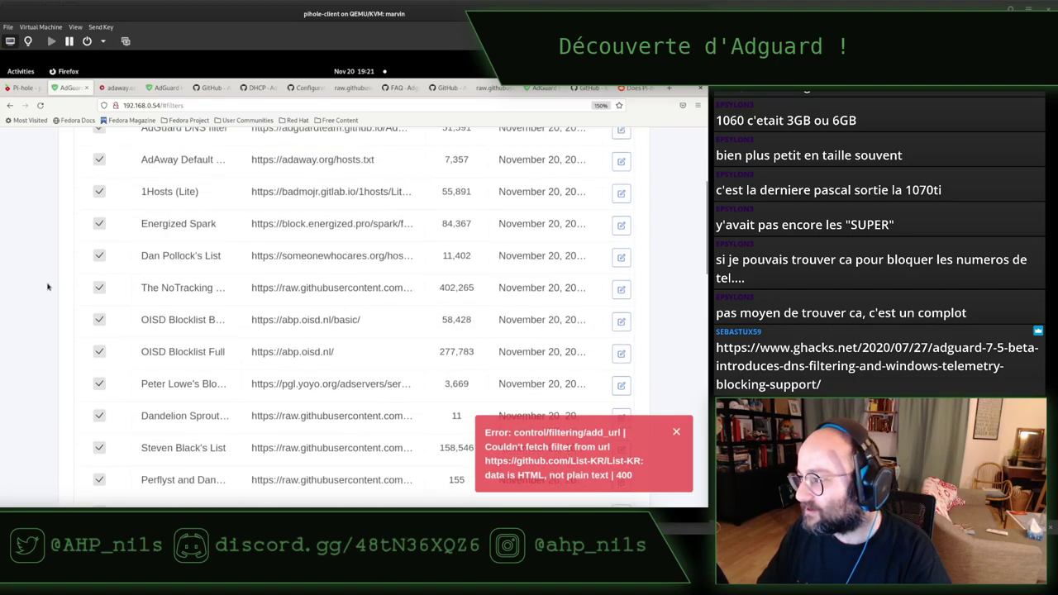
{"action": "scroll", "coordinate": [47, 287], "scroll_direction": "down", "scroll_amount": 8}
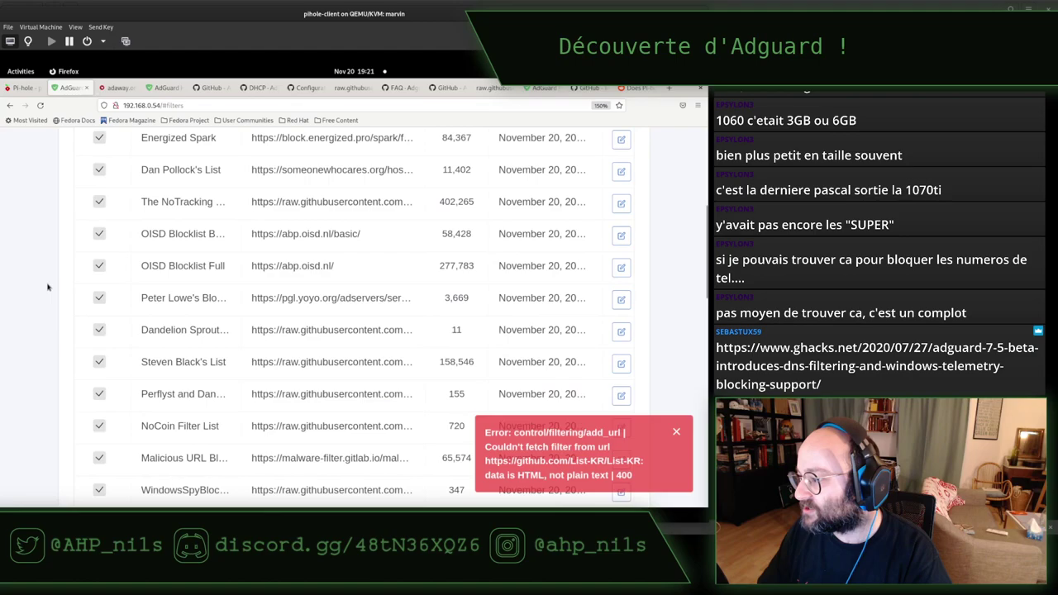
{"action": "scroll", "coordinate": [47, 287], "scroll_direction": "down", "scroll_amount": 6}
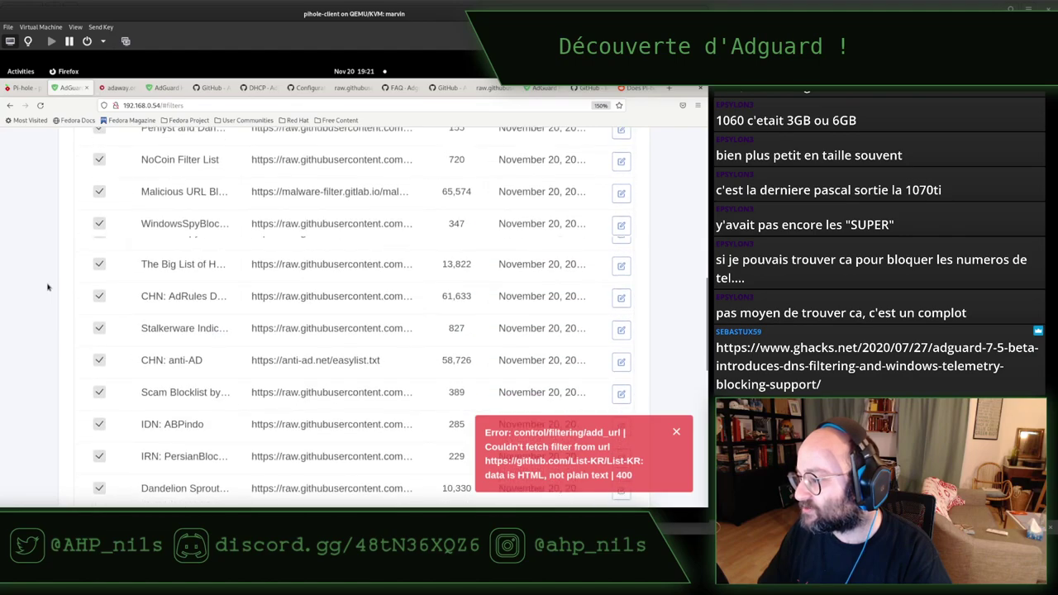
{"action": "scroll", "coordinate": [48, 287], "scroll_direction": "down", "scroll_amount": 8}
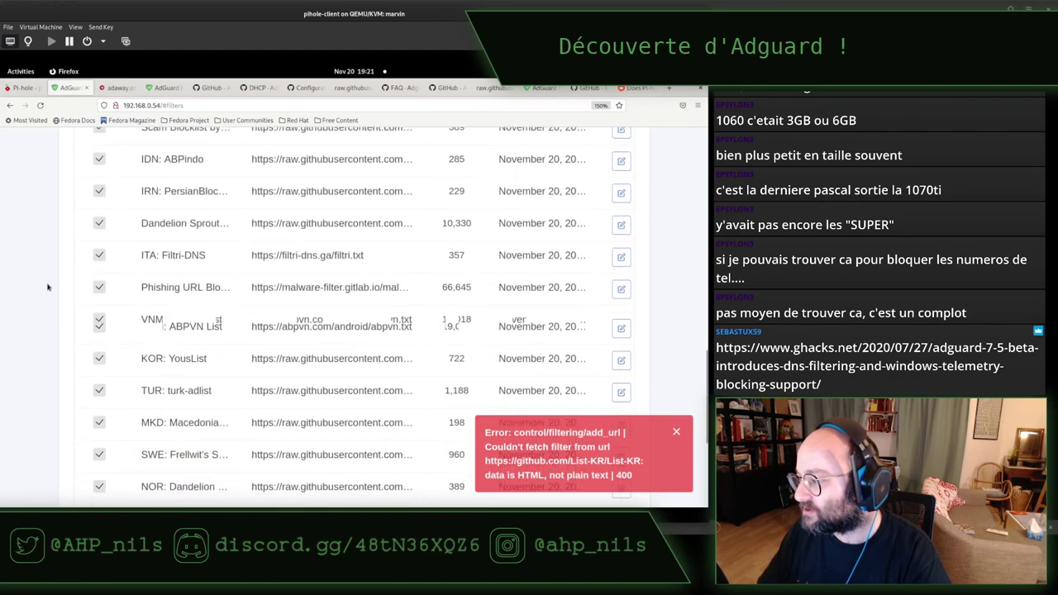
{"action": "scroll", "coordinate": [47, 287], "scroll_direction": "down", "scroll_amount": 2}
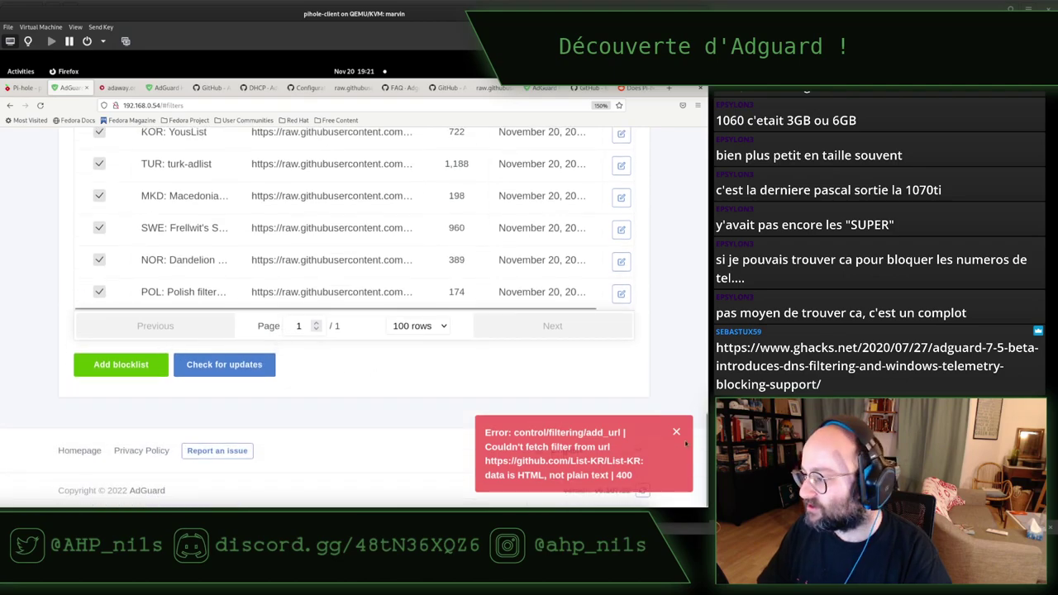
{"action": "left_click", "coordinate": [677, 432]}
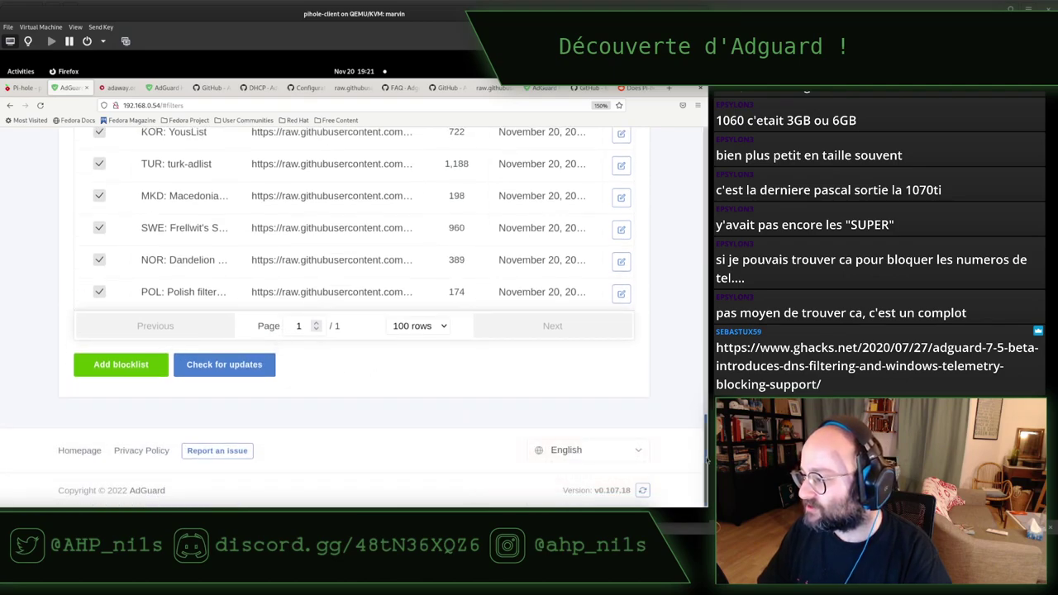
{"action": "scroll", "coordinate": [698, 320], "scroll_direction": "up", "scroll_amount": 4}
{"action": "scroll", "coordinate": [699, 320], "scroll_direction": "up", "scroll_amount": 15}
{"action": "scroll", "coordinate": [689, 210], "scroll_direction": "down", "scroll_amount": 3}
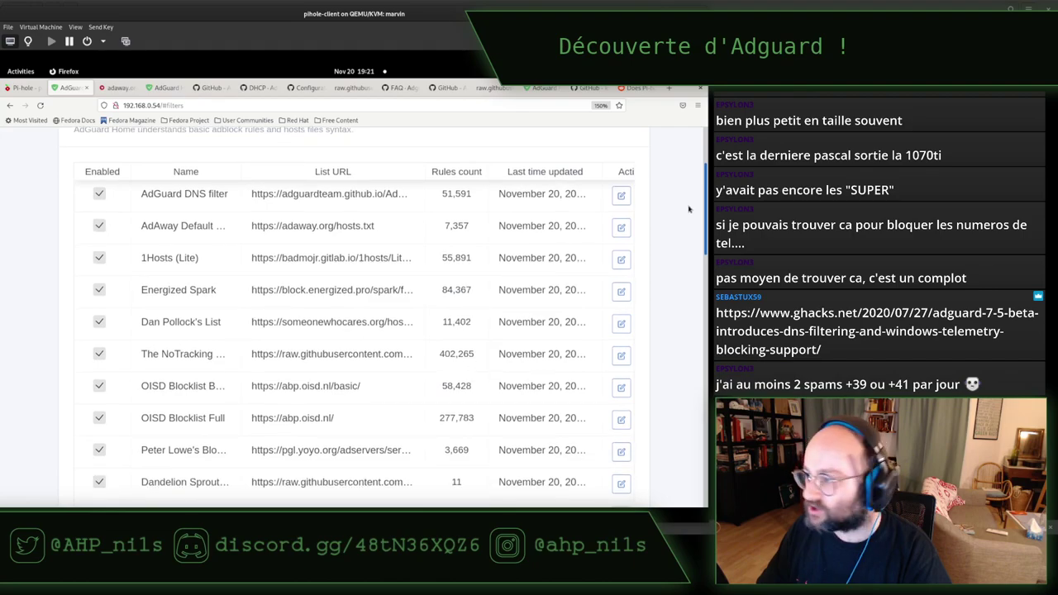
{"action": "scroll", "coordinate": [689, 208], "scroll_direction": "up", "scroll_amount": 1}
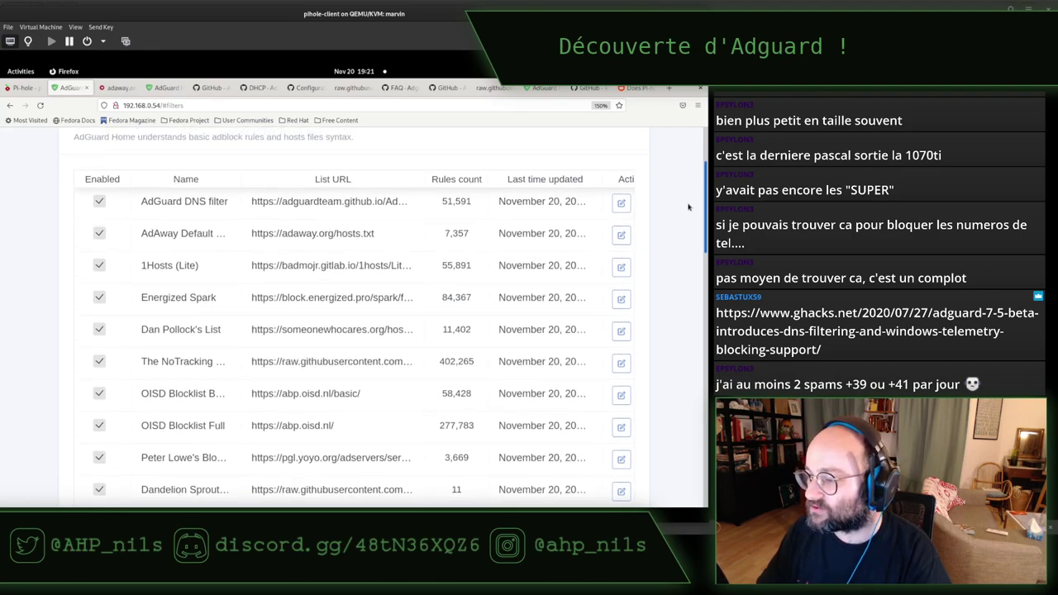
{"action": "scroll", "coordinate": [689, 207], "scroll_direction": "down", "scroll_amount": 1}
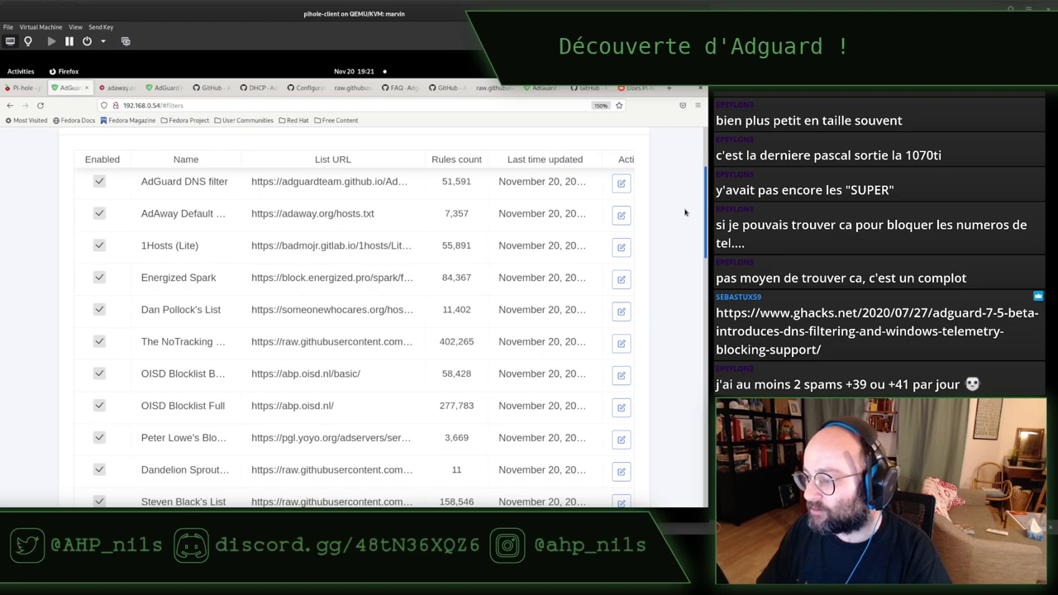
Step: Look through the full DNS blocklists table once more, from the AdGuard DNS filter down to the regional lists
{"action": "scroll", "coordinate": [686, 217], "scroll_direction": "down", "scroll_amount": 1}
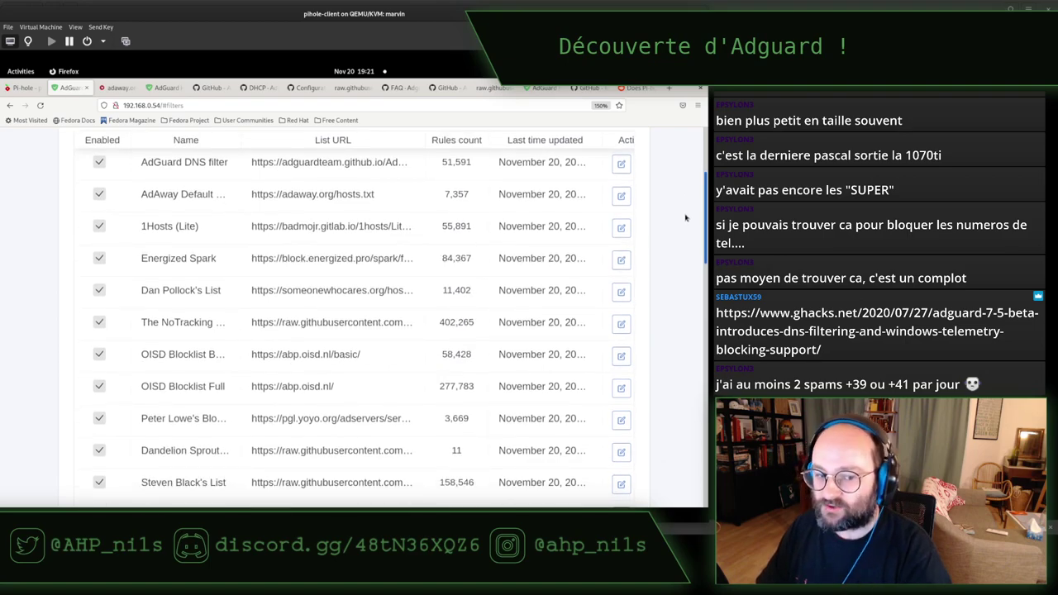
{"action": "scroll", "coordinate": [685, 218], "scroll_direction": "down", "scroll_amount": 5}
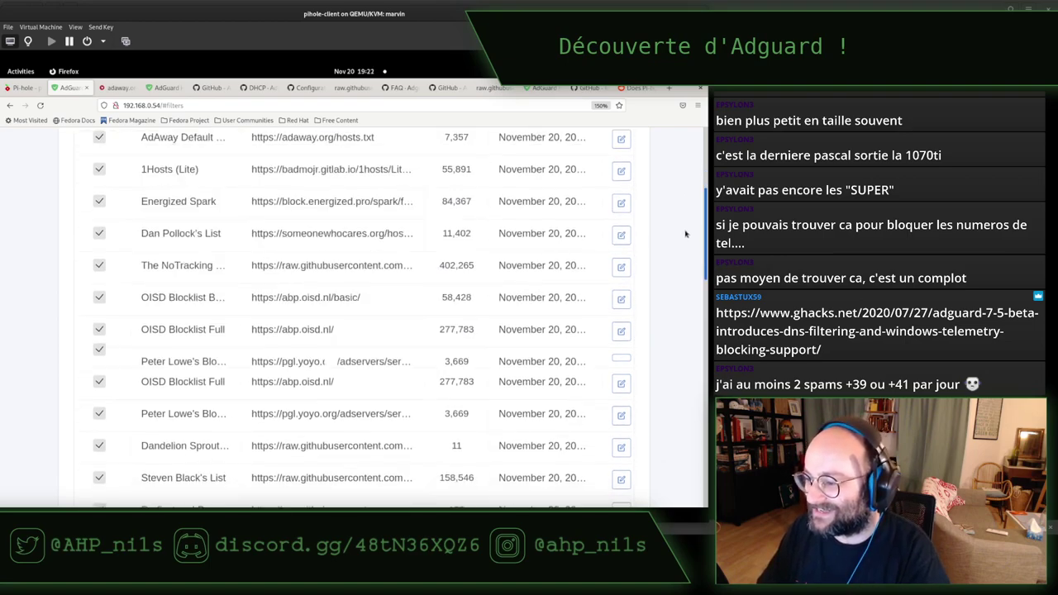
{"action": "scroll", "coordinate": [682, 307], "scroll_direction": "down", "scroll_amount": 15}
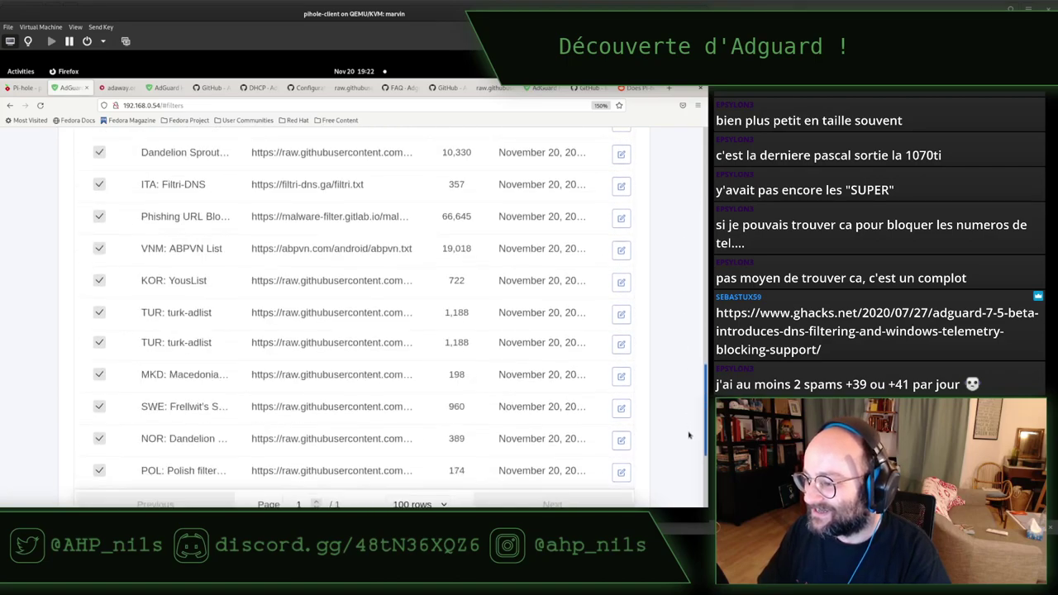
{"action": "scroll", "coordinate": [683, 177], "scroll_direction": "up", "scroll_amount": 20}
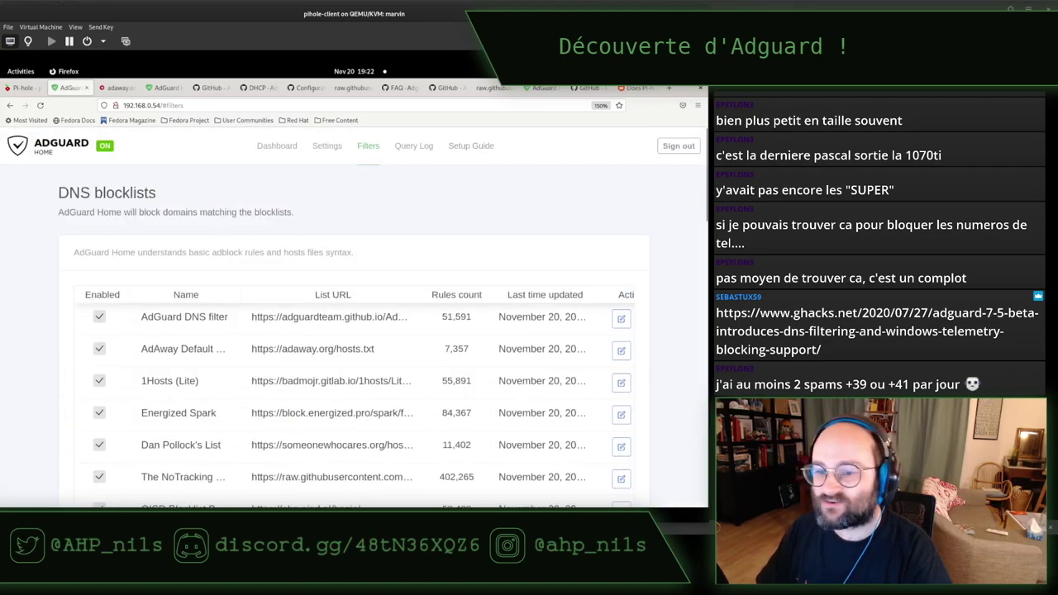
Step: Switch to the pihole-win Windows virtual machine and open Microsoft Edge on its new tab page
{"action": "key", "text": "super"}
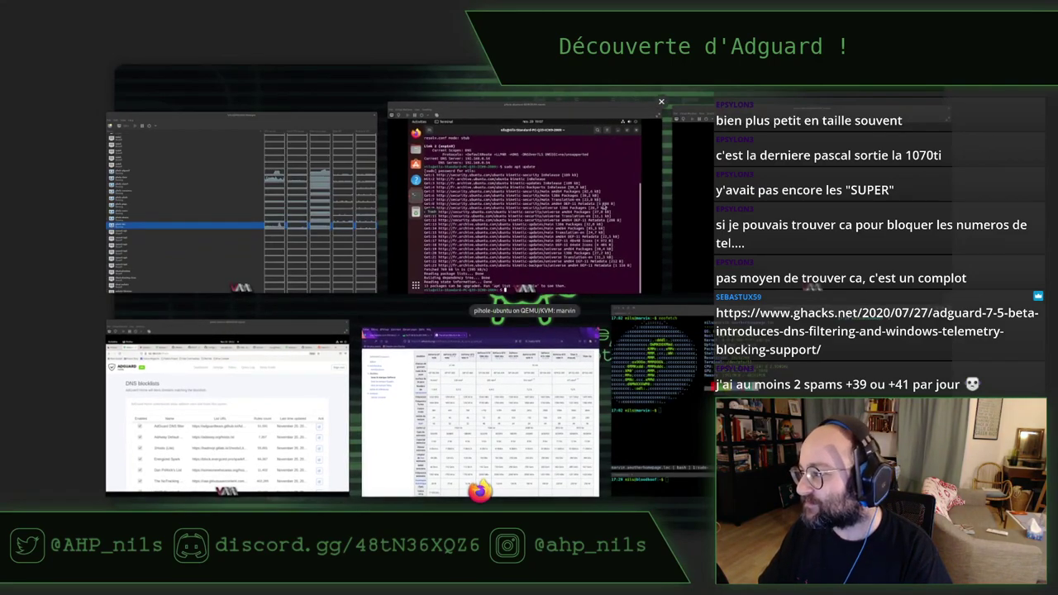
{"action": "left_click", "coordinate": [525, 203]}
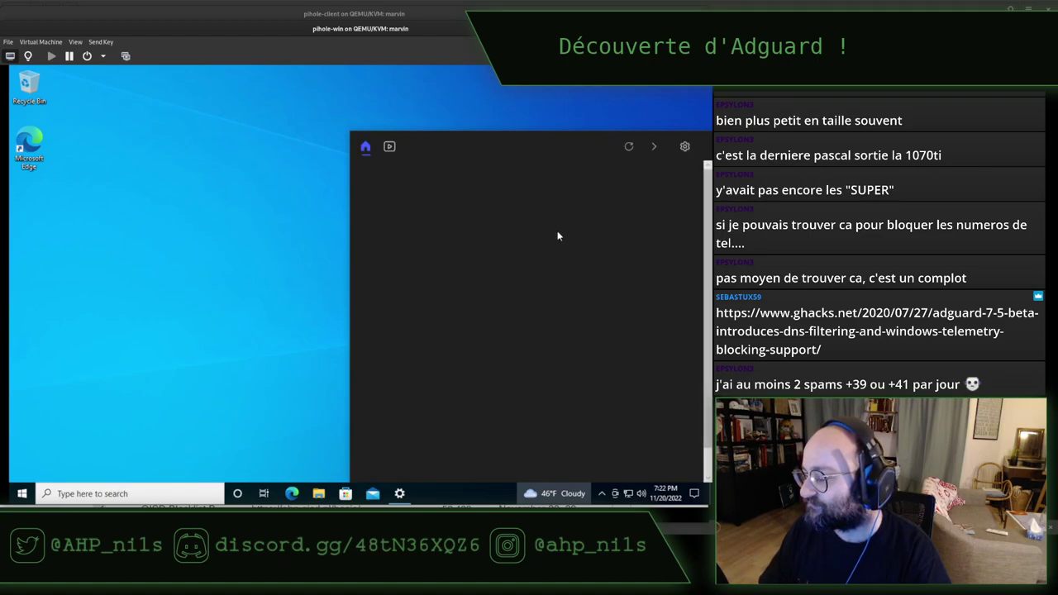
{"action": "left_click", "coordinate": [128, 244]}
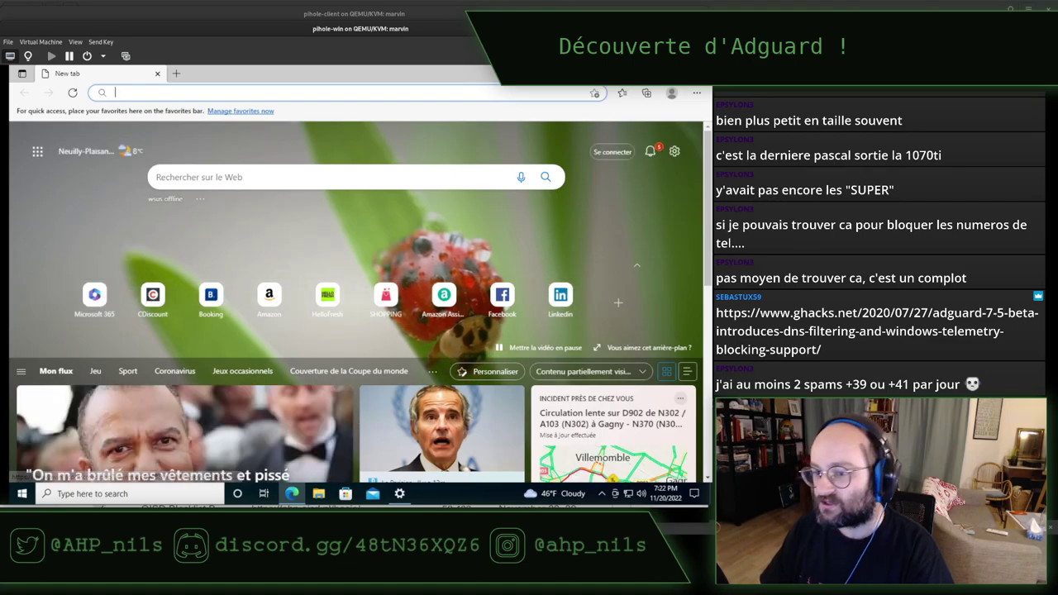
Step: Return to the pihole-client virtual machine and review AdGuard Home's dashboard statistics, top clients, and top queried and blocked domains
{"action": "key", "text": "super"}
{"action": "left_click", "coordinate": [267, 395]}
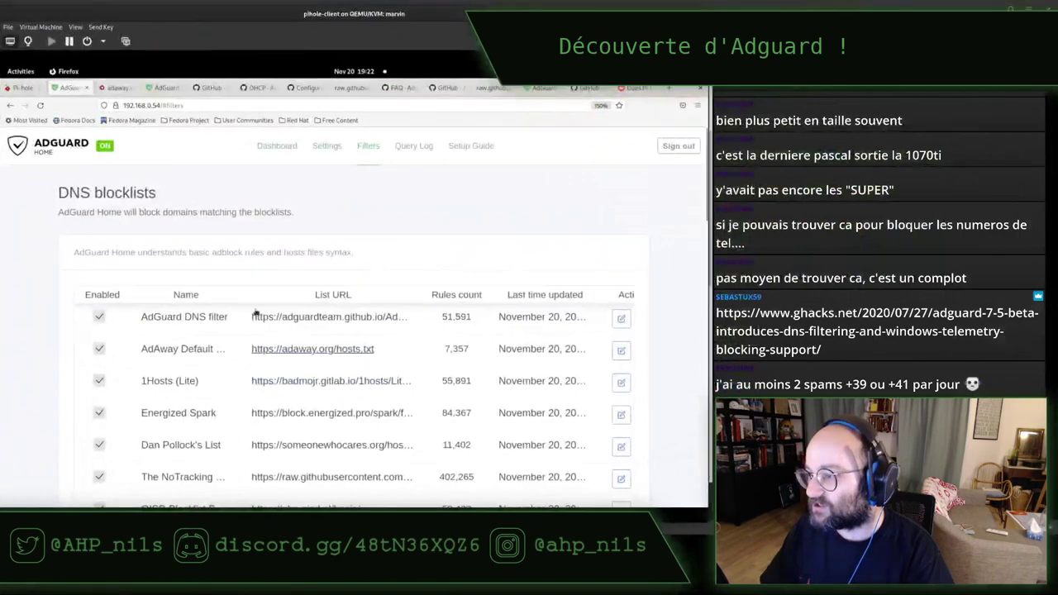
{"action": "left_click", "coordinate": [270, 156]}
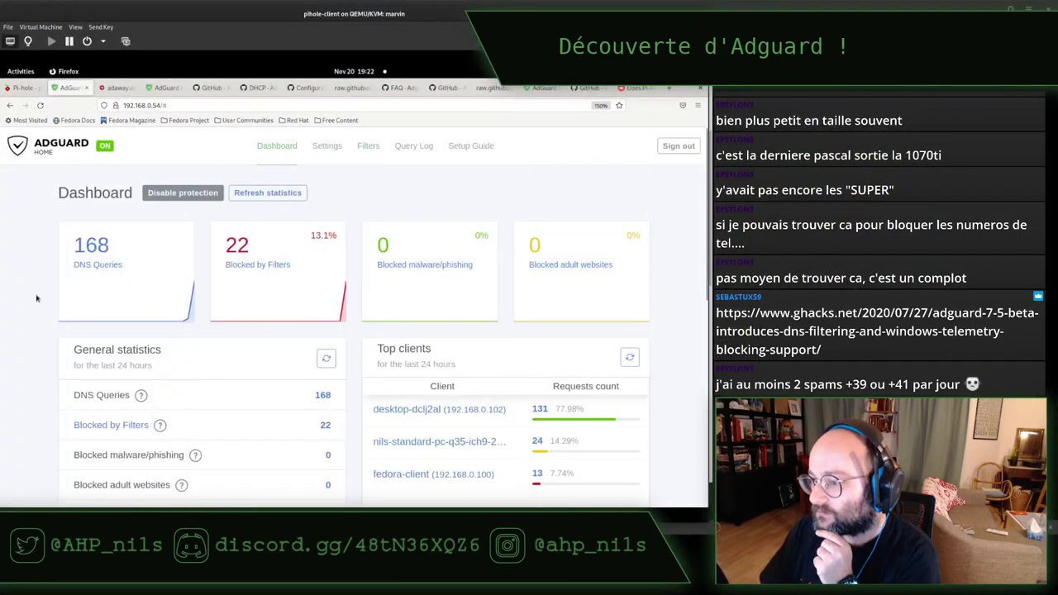
{"action": "scroll", "coordinate": [36, 299], "scroll_direction": "down", "scroll_amount": 2}
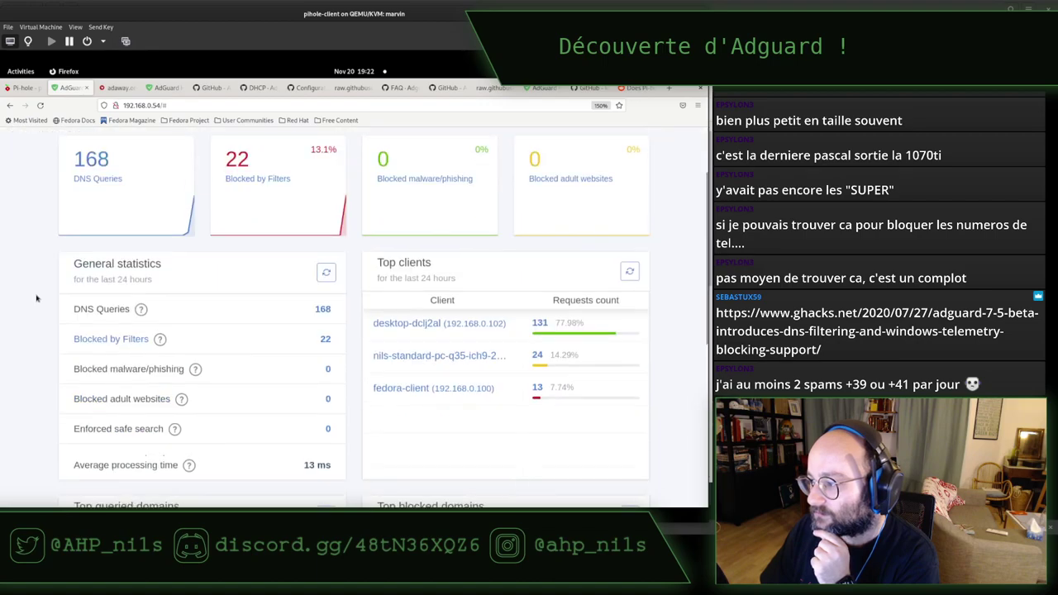
{"action": "scroll", "coordinate": [37, 298], "scroll_direction": "down", "scroll_amount": 2}
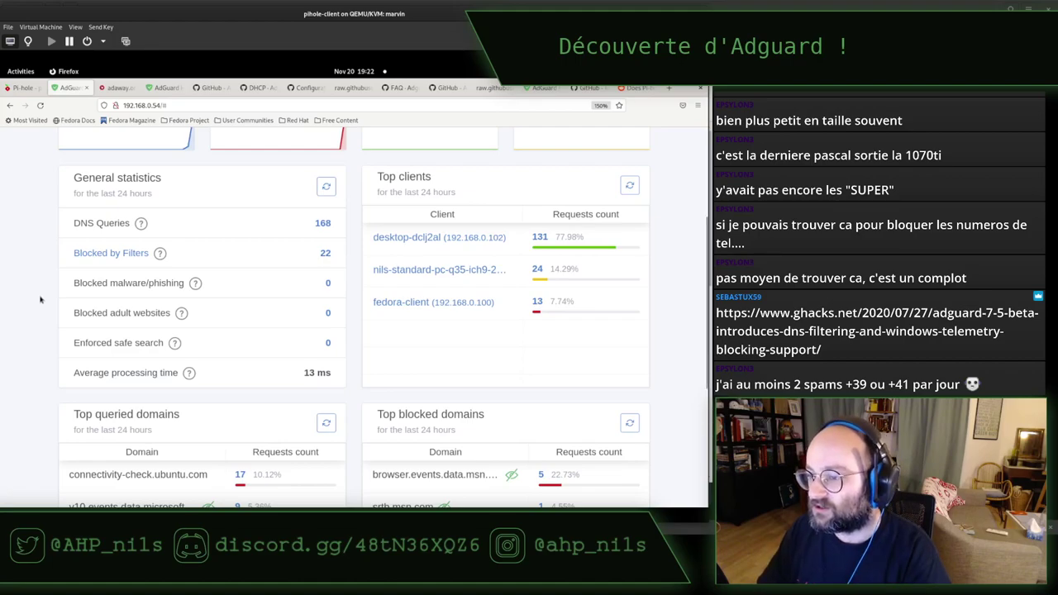
{"action": "scroll", "coordinate": [40, 299], "scroll_direction": "down", "scroll_amount": 2}
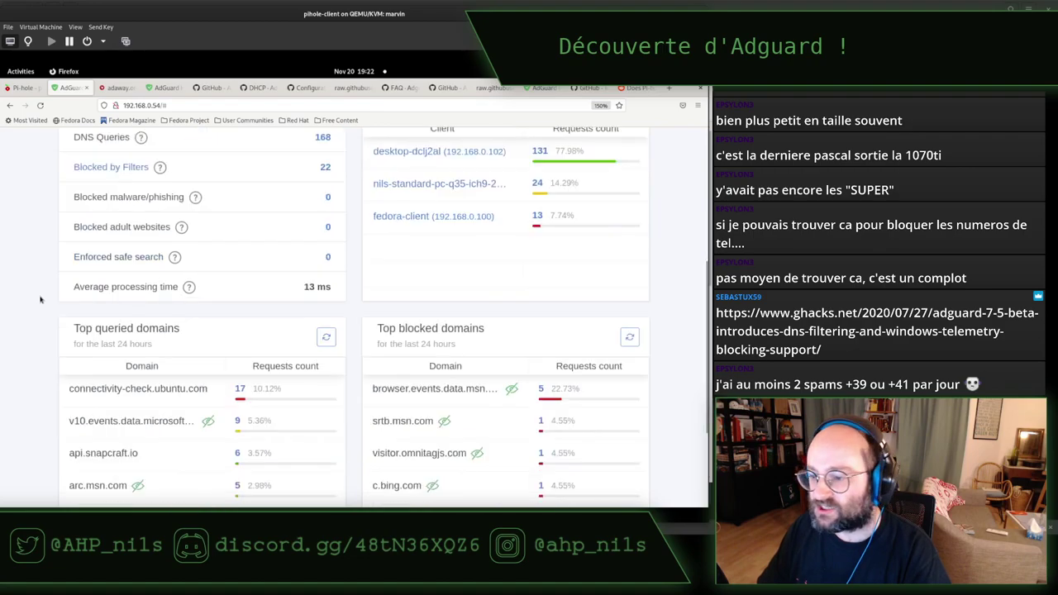
{"action": "scroll", "coordinate": [40, 300], "scroll_direction": "down", "scroll_amount": 3}
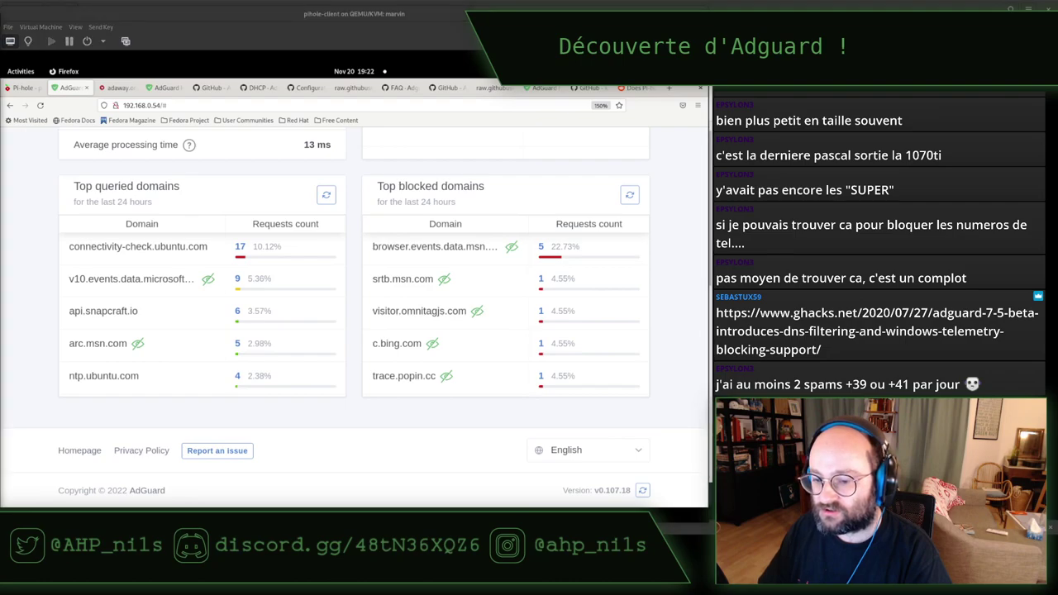
Step: Open the ghacks.net article on AdGuard 7.5 Beta's DNS filtering and Windows telemetry blocking in a new tab, disagreeing to all data processing
{"action": "left_click", "coordinate": [28, 231]}
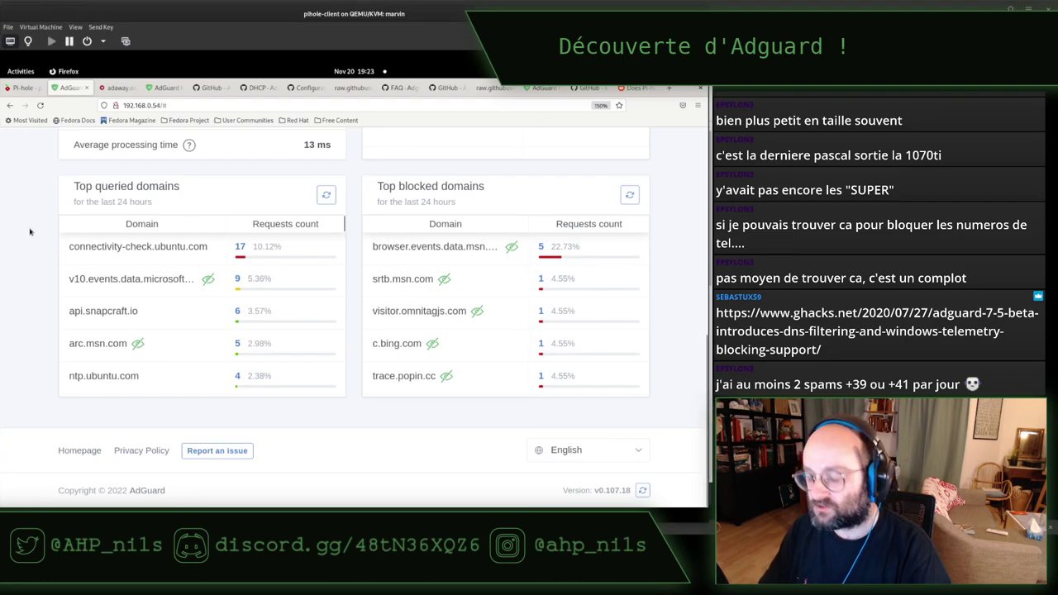
{"action": "key", "text": "ctrl+t"}
{"action": "type", "text": "https://www.ghacks.net/2020/07/27/adguard-7-5-beta-introduces-dns-filtering-and-windows-telemetry-blocking-support/"}
{"action": "key", "text": "Return"}
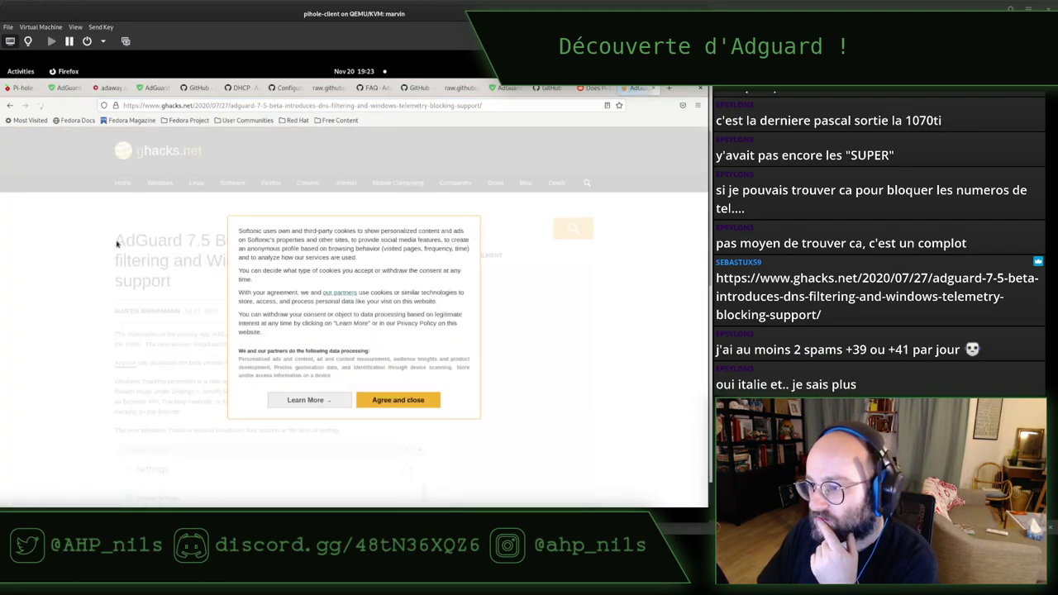
{"action": "left_click", "coordinate": [319, 403]}
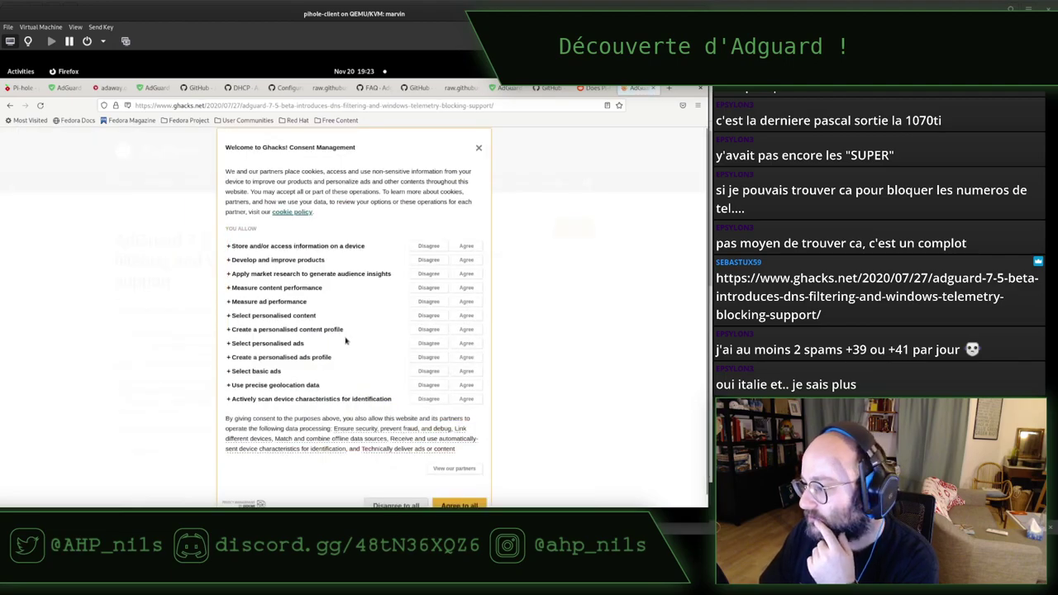
{"action": "left_click", "coordinate": [392, 505]}
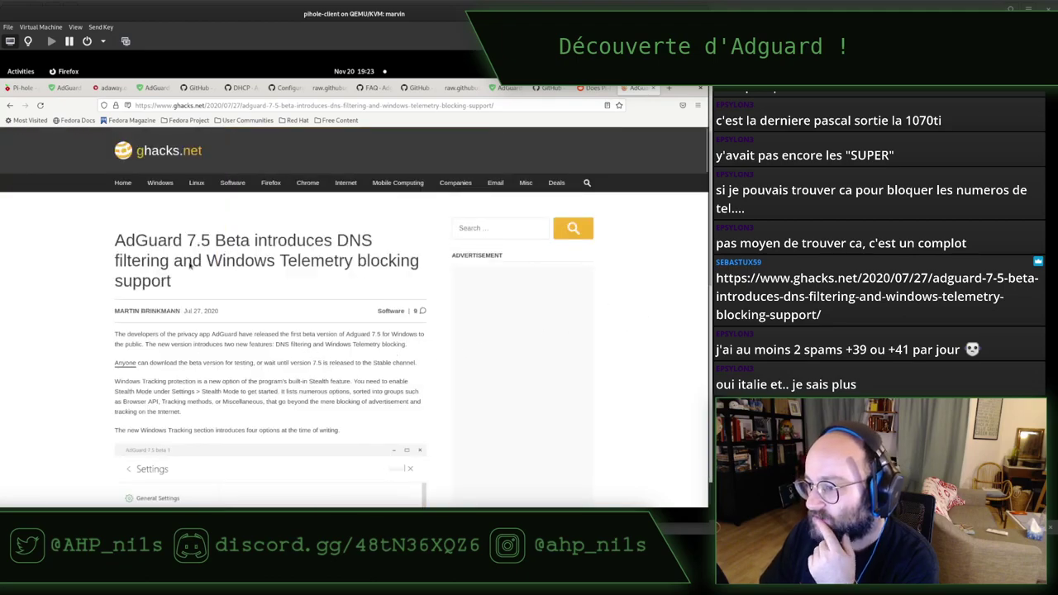
Step: Read the ghacks.net article in reader view down to the Windows Tracking options, and close its tab
{"action": "left_click", "coordinate": [607, 105]}
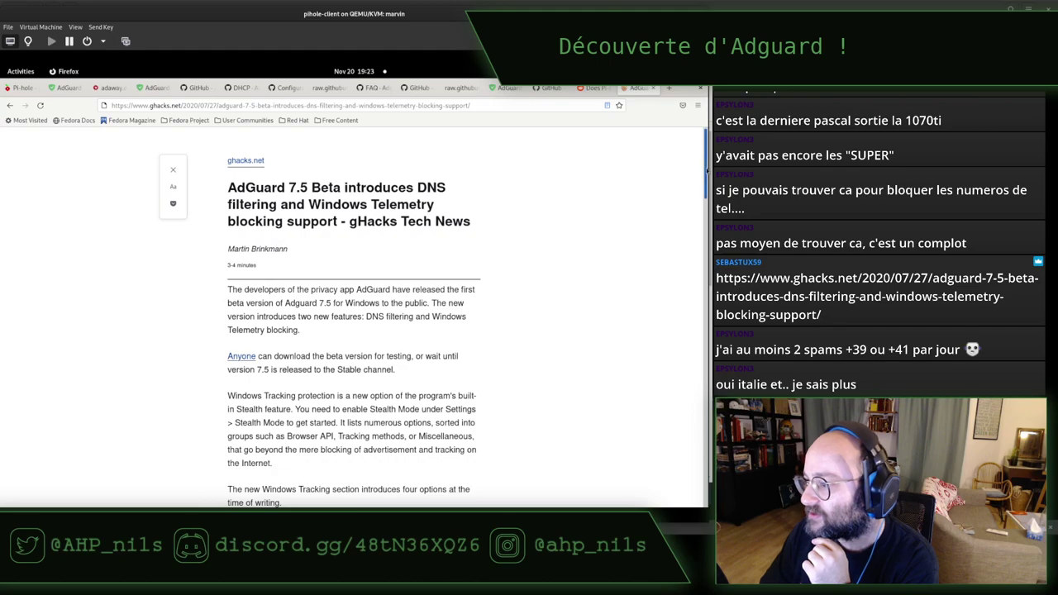
{"action": "left_click_drag", "start_coordinate": [707, 170], "coordinate": [706, 178]}
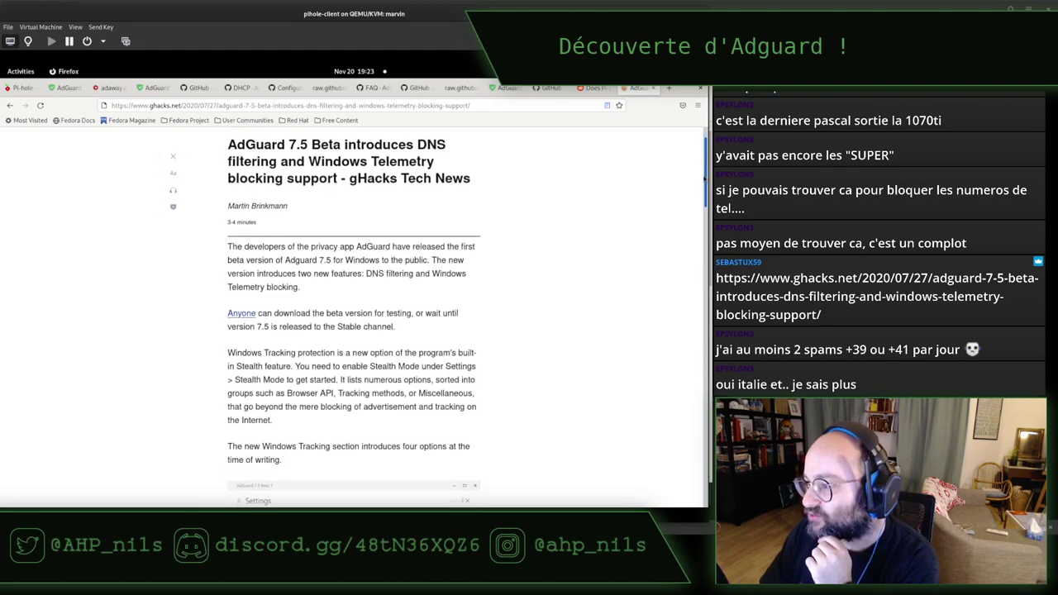
{"action": "left_click_drag", "start_coordinate": [705, 178], "coordinate": [701, 242]}
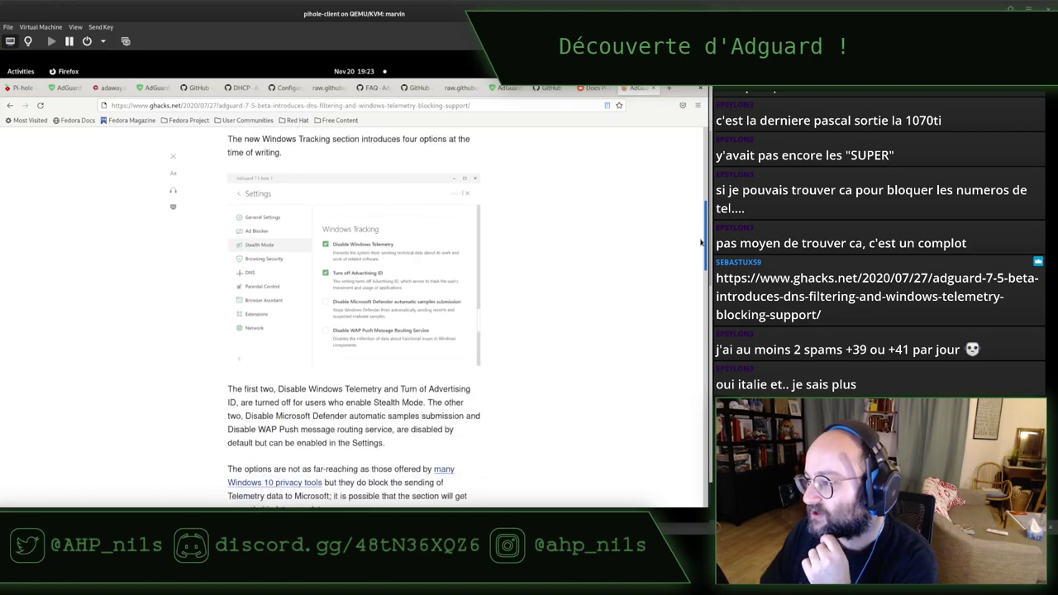
{"action": "left_click_drag", "start_coordinate": [702, 242], "coordinate": [654, 91]}
{"action": "left_click", "coordinate": [653, 88]}
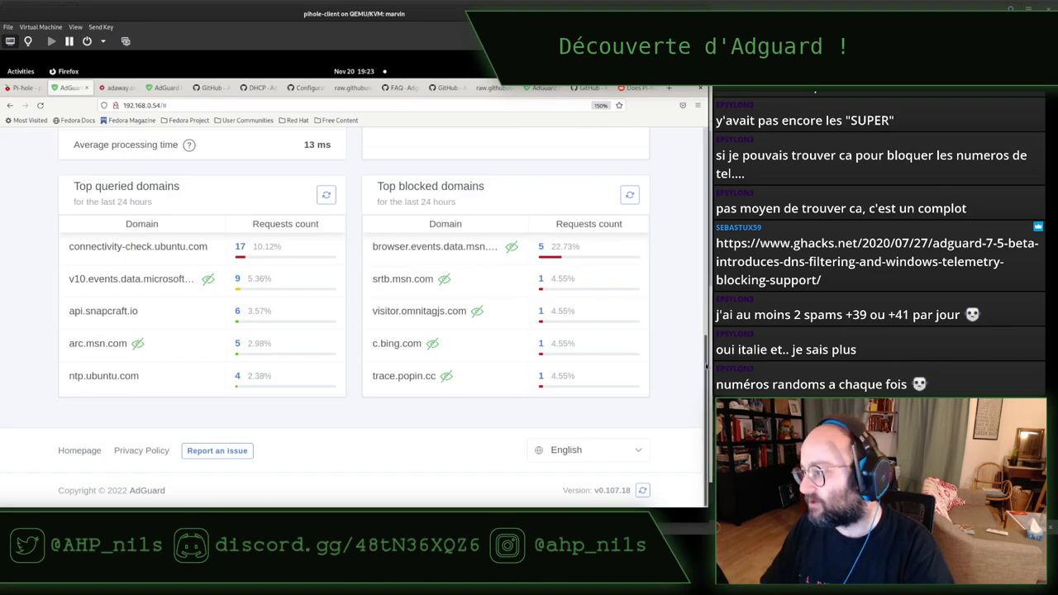
Step: Review the dashboard's statistics and top clients, and open the query log of requests blocked by filters
{"action": "left_click_drag", "start_coordinate": [703, 361], "coordinate": [703, 137]}
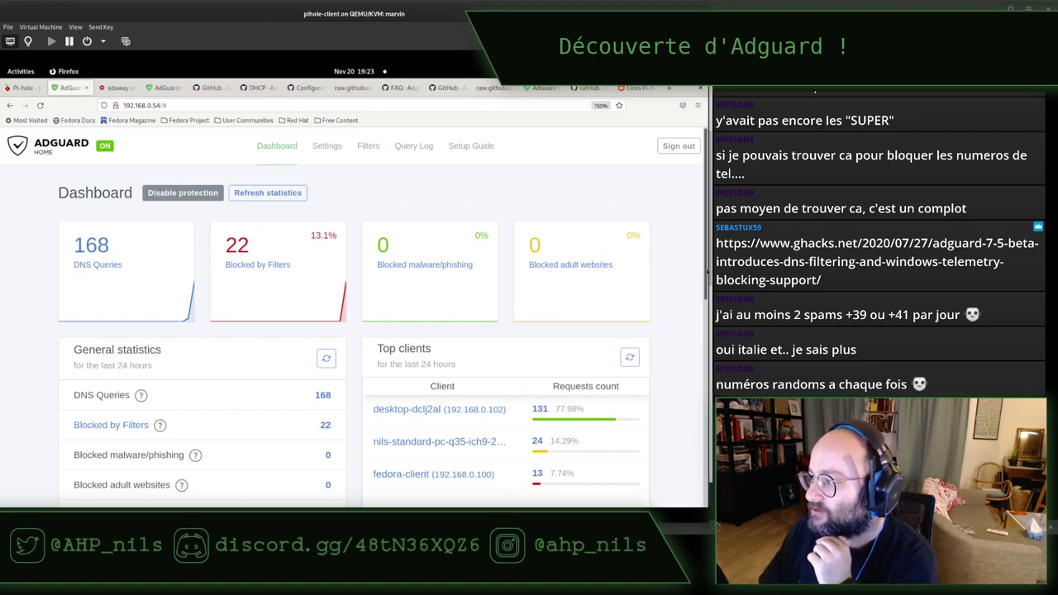
{"action": "left_click_drag", "start_coordinate": [706, 273], "coordinate": [698, 358]}
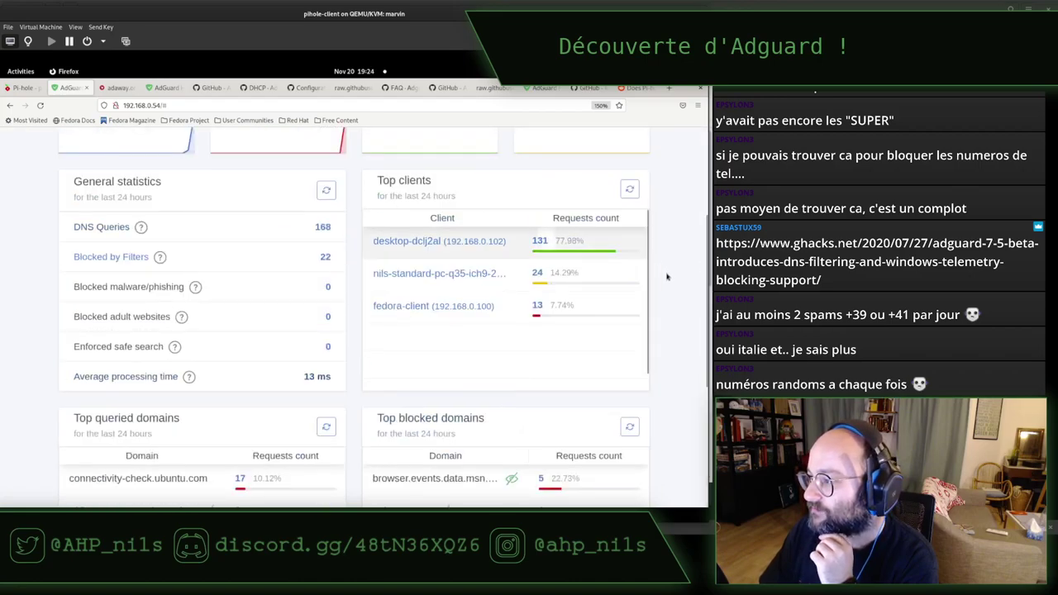
{"action": "scroll", "coordinate": [460, 215], "scroll_direction": "up", "scroll_amount": 4}
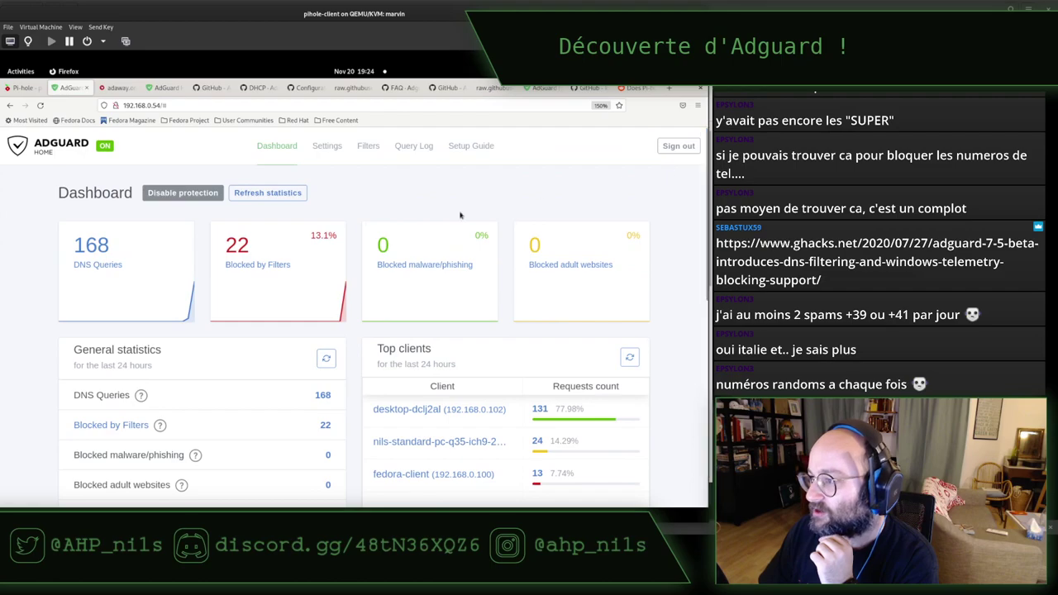
{"action": "left_click", "coordinate": [243, 265]}
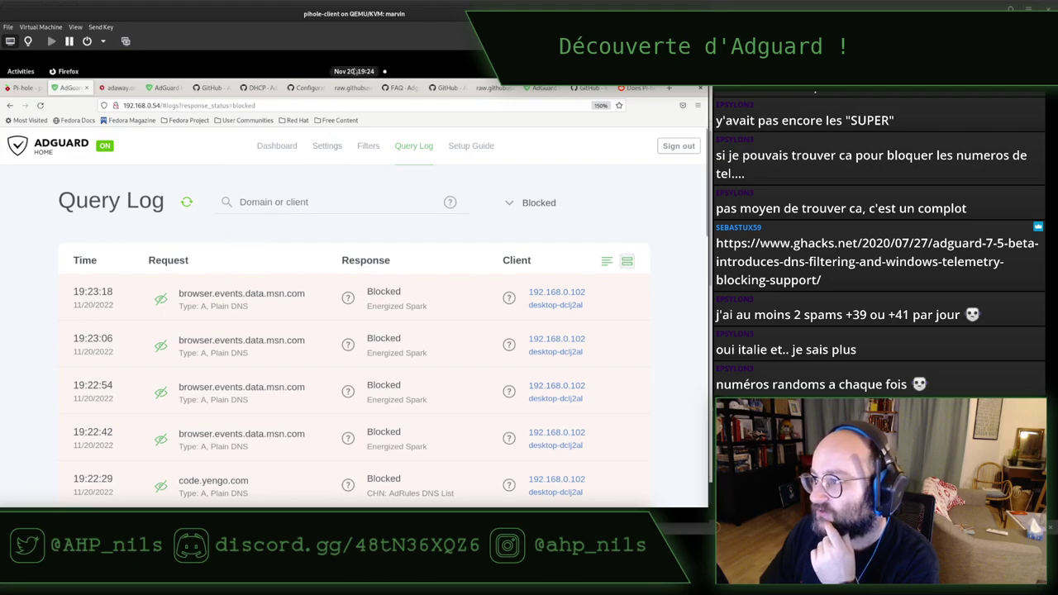
Step: Review the latest blocked requests in the query log, checking which blocklist matched each domain from browser.events.data.msn.com to trace.popin.cc
{"action": "mouse_move", "coordinate": [180, 305]}
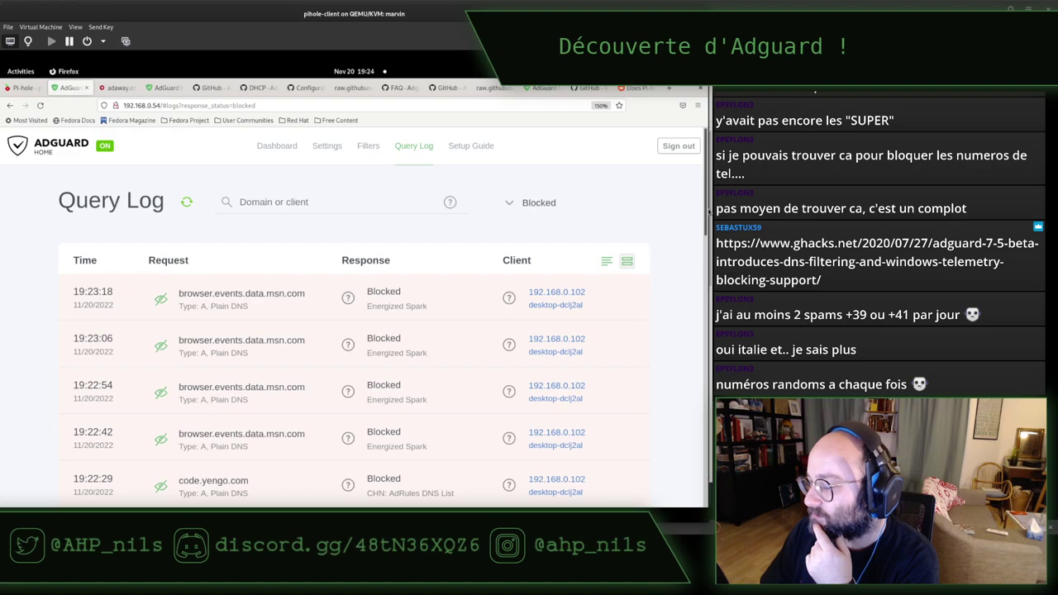
{"action": "scroll", "coordinate": [705, 212], "scroll_direction": "down", "scroll_amount": 1}
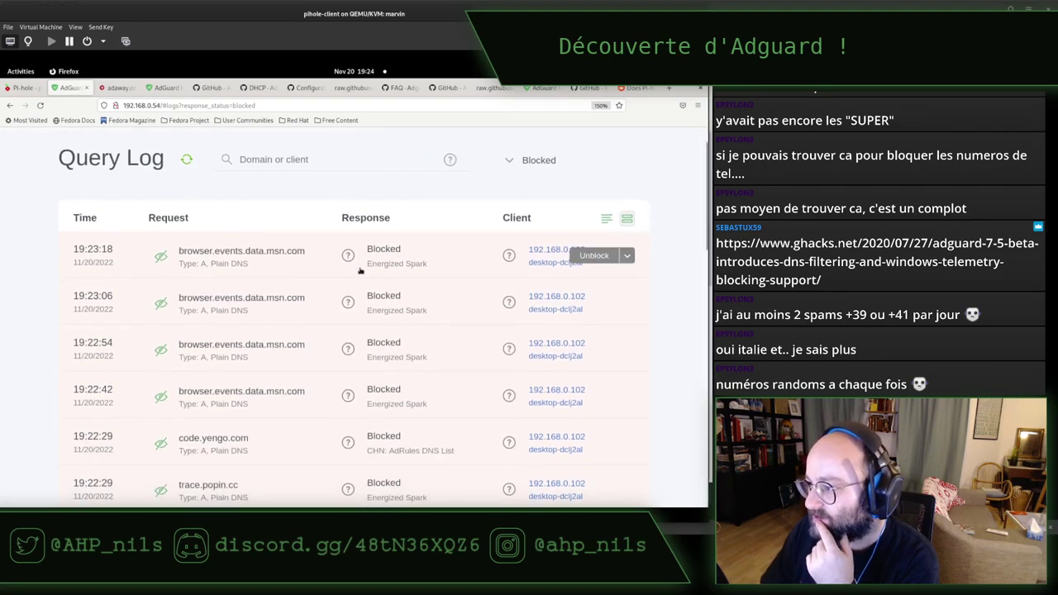
{"action": "mouse_move", "coordinate": [373, 265]}
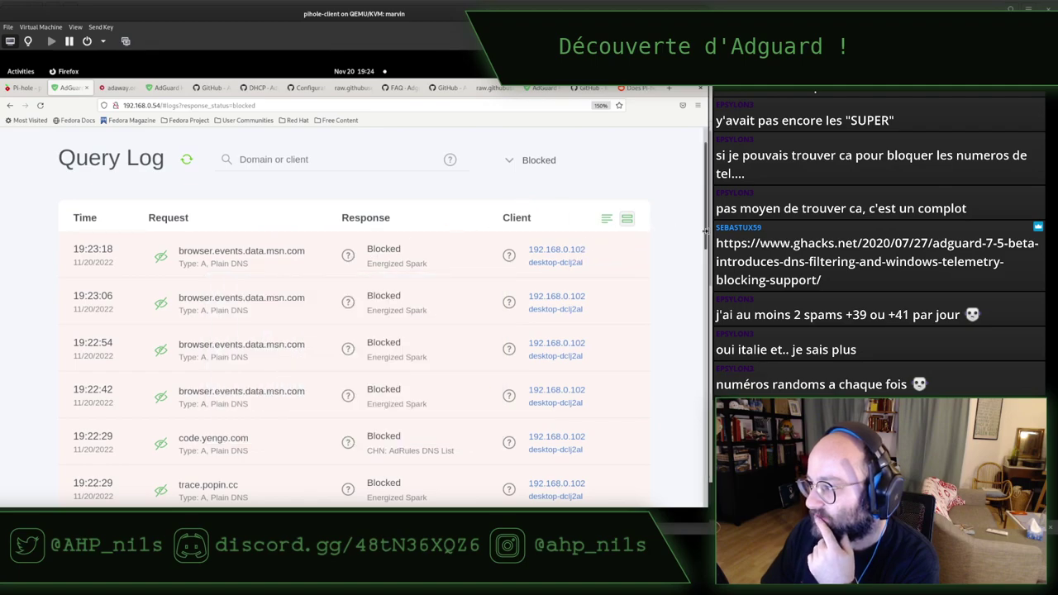
{"action": "left_click_drag", "start_coordinate": [707, 235], "coordinate": [704, 265]}
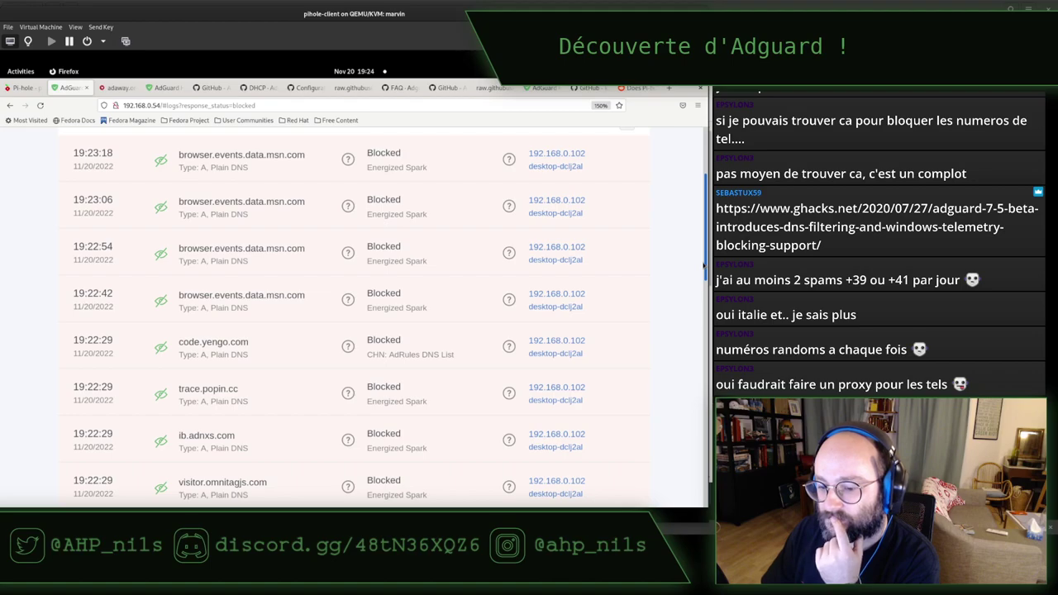
{"action": "left_click_drag", "start_coordinate": [703, 265], "coordinate": [703, 277]}
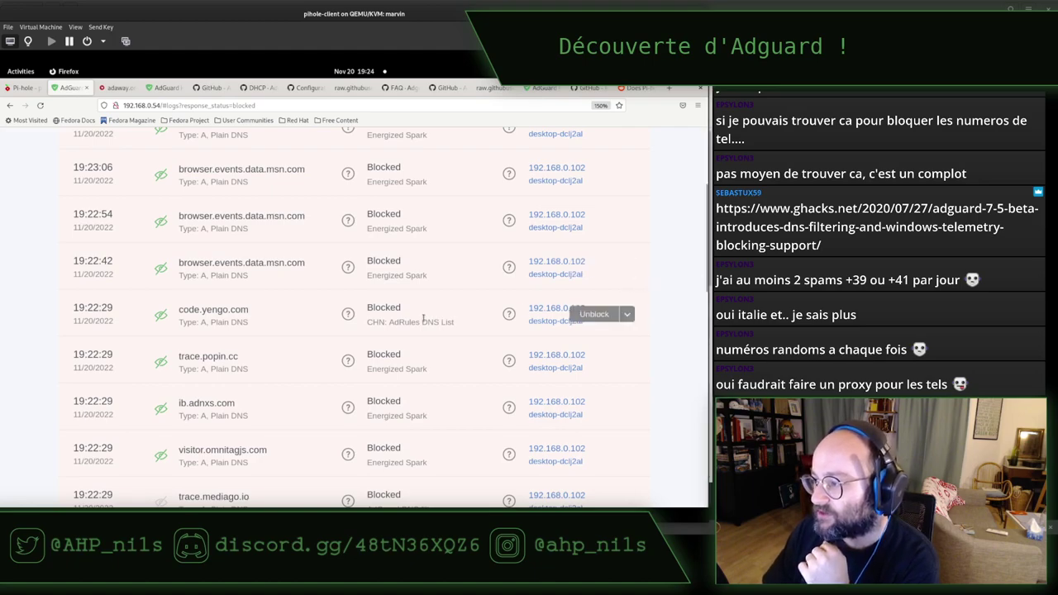
{"action": "mouse_move", "coordinate": [350, 315]}
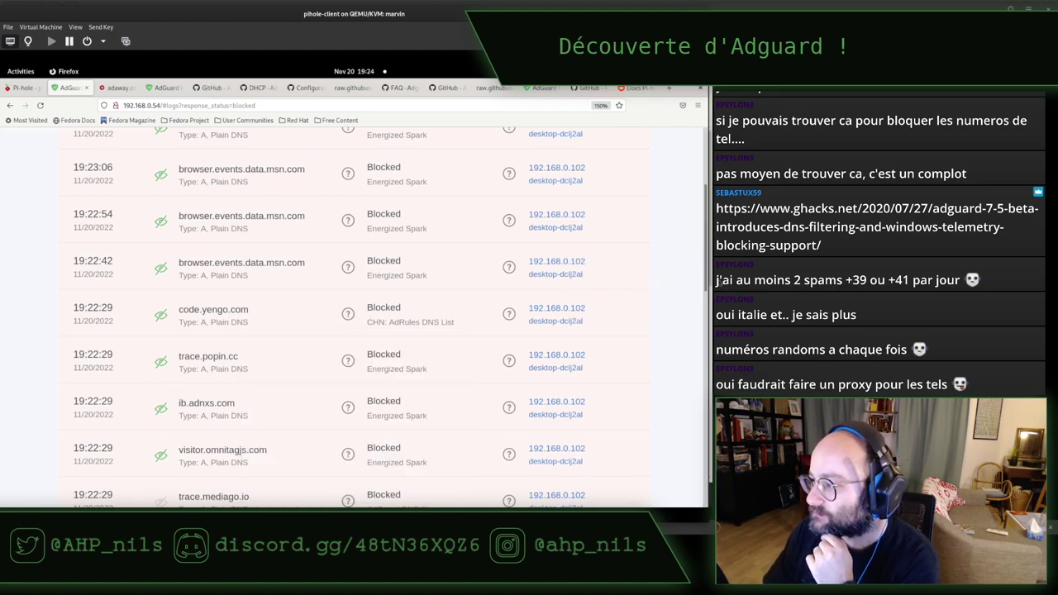
{"action": "left_click_drag", "start_coordinate": [704, 273], "coordinate": [705, 286]}
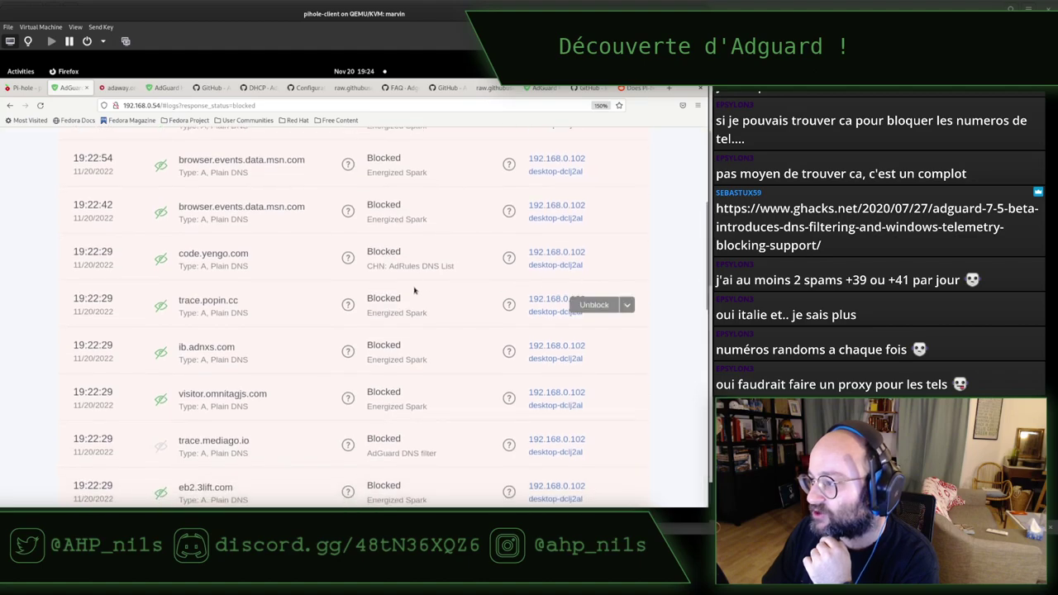
{"action": "mouse_move", "coordinate": [351, 306]}
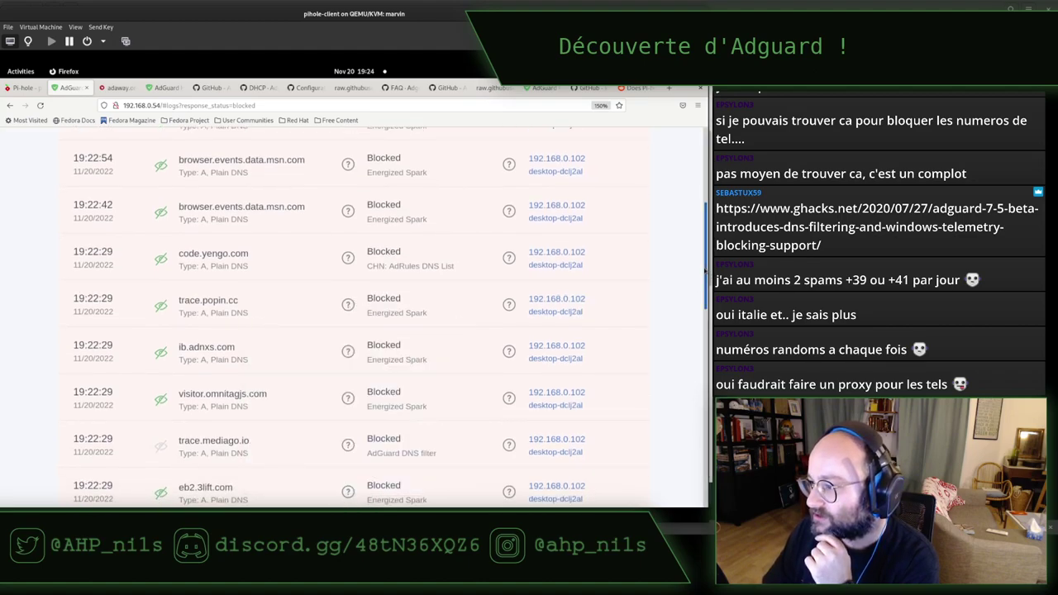
Step: Inspect the response details of the blocked eb2.3lift.com and cm.mgid.com requests, and highlight the px.ads.linkedin.com domain further down the log
{"action": "scroll", "coordinate": [705, 271], "scroll_direction": "down", "scroll_amount": 2}
{"action": "mouse_move", "coordinate": [348, 268]}
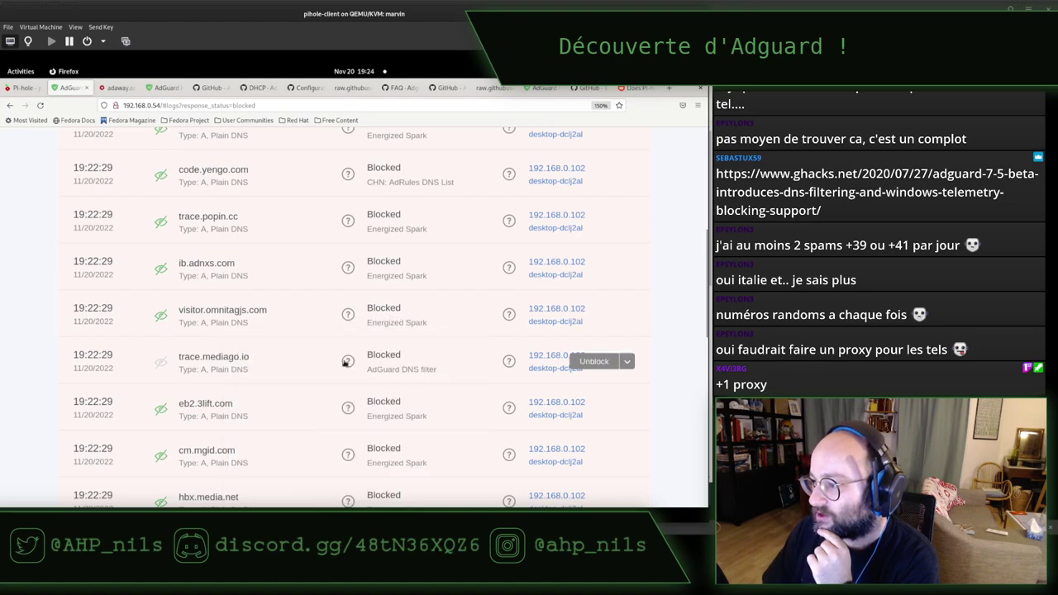
{"action": "mouse_move", "coordinate": [348, 410]}
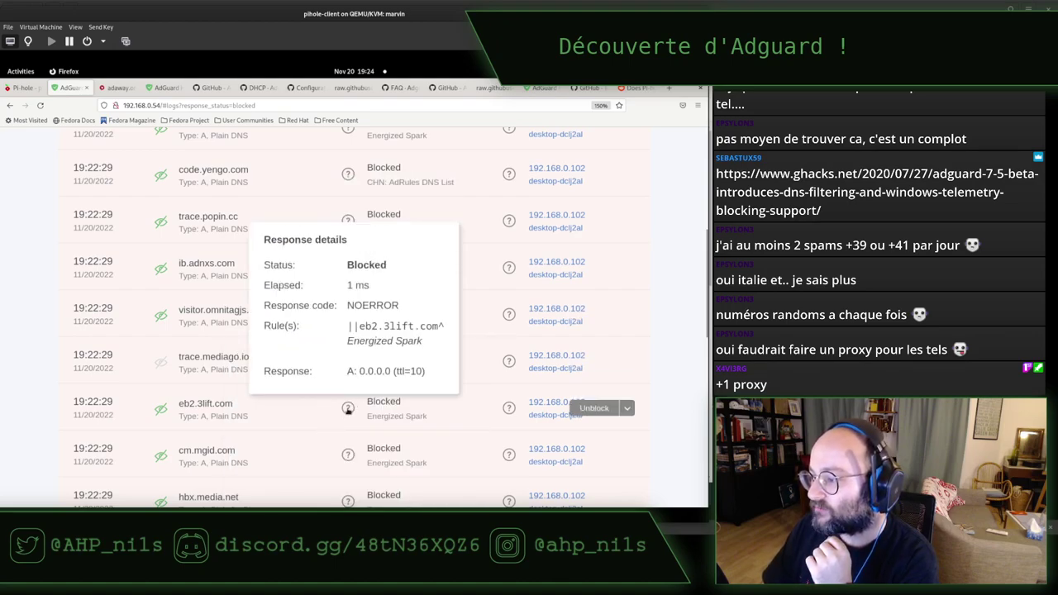
{"action": "scroll", "coordinate": [704, 318], "scroll_direction": "down", "scroll_amount": 3}
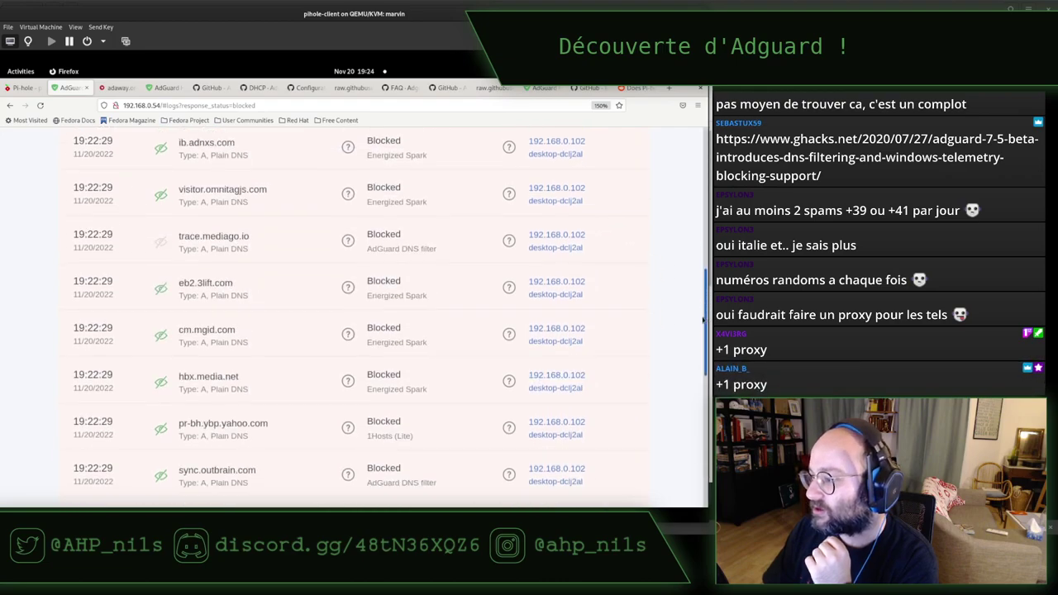
{"action": "mouse_move", "coordinate": [348, 336]}
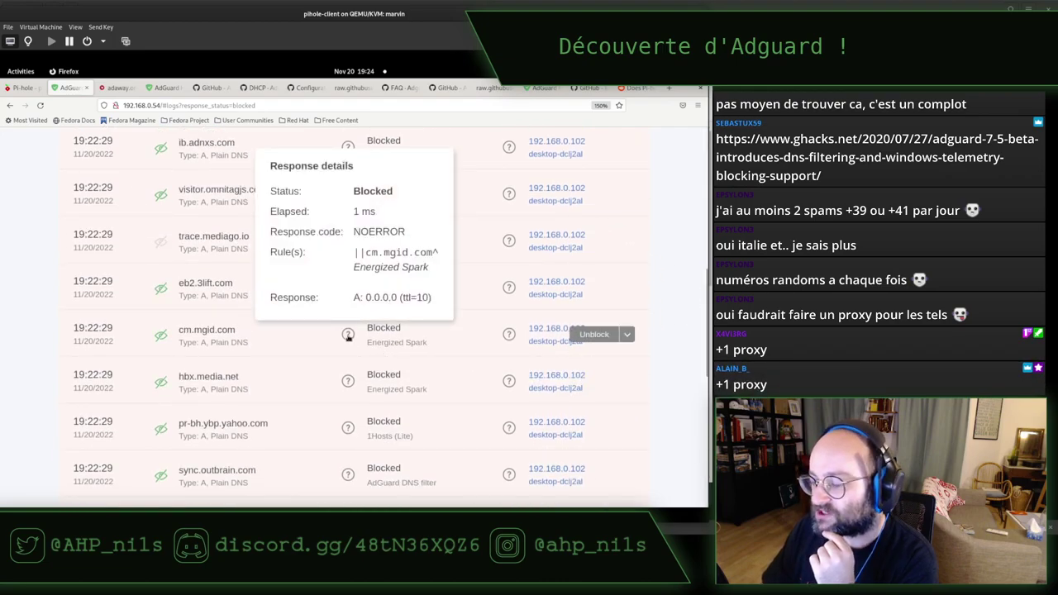
{"action": "mouse_move", "coordinate": [348, 381]}
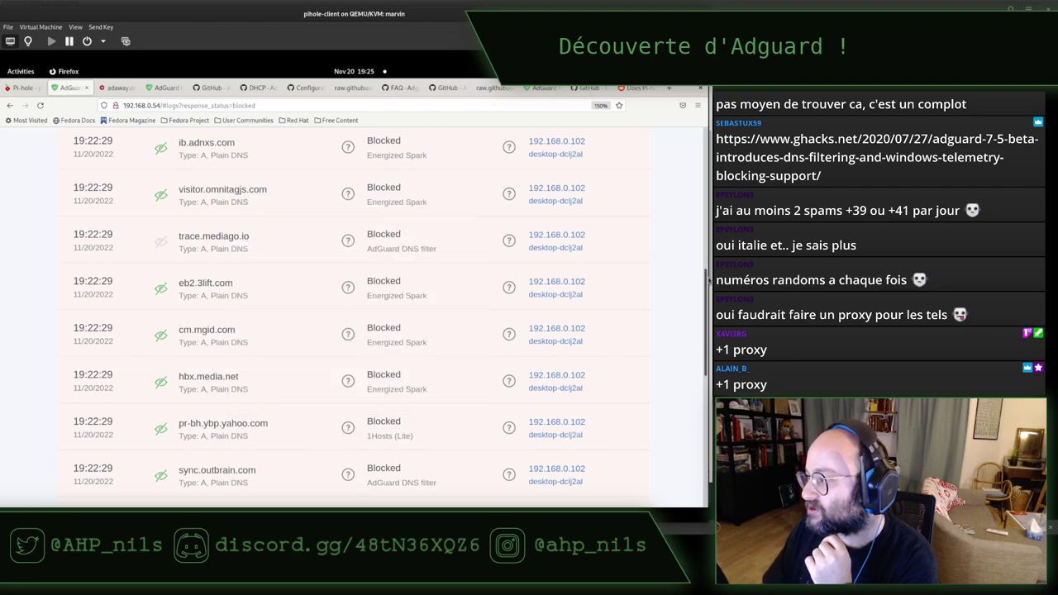
{"action": "scroll", "coordinate": [707, 281], "scroll_direction": "down", "scroll_amount": 3}
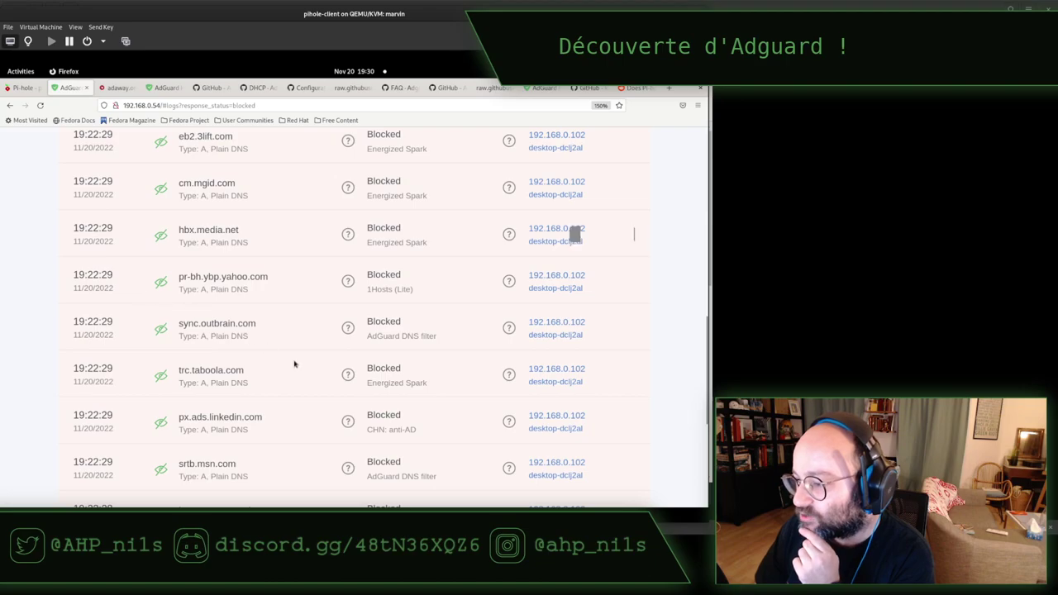
{"action": "triple_click", "coordinate": [239, 417]}
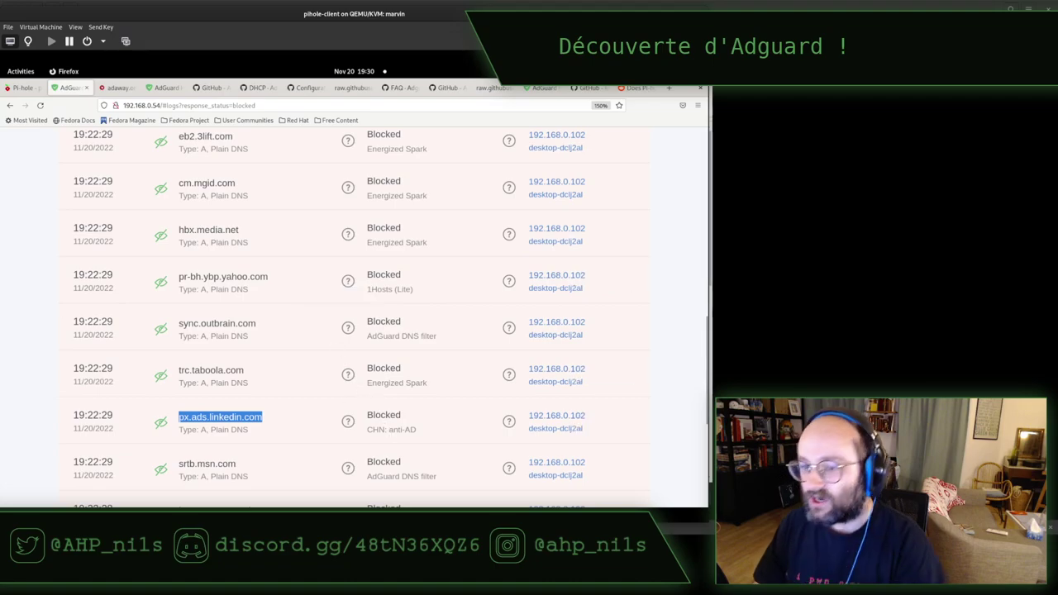
Step: Switch to the pihole-win virtual machine, decline Microsoft Edge's personalization offer, and open facebook.com
{"action": "key", "text": "super"}
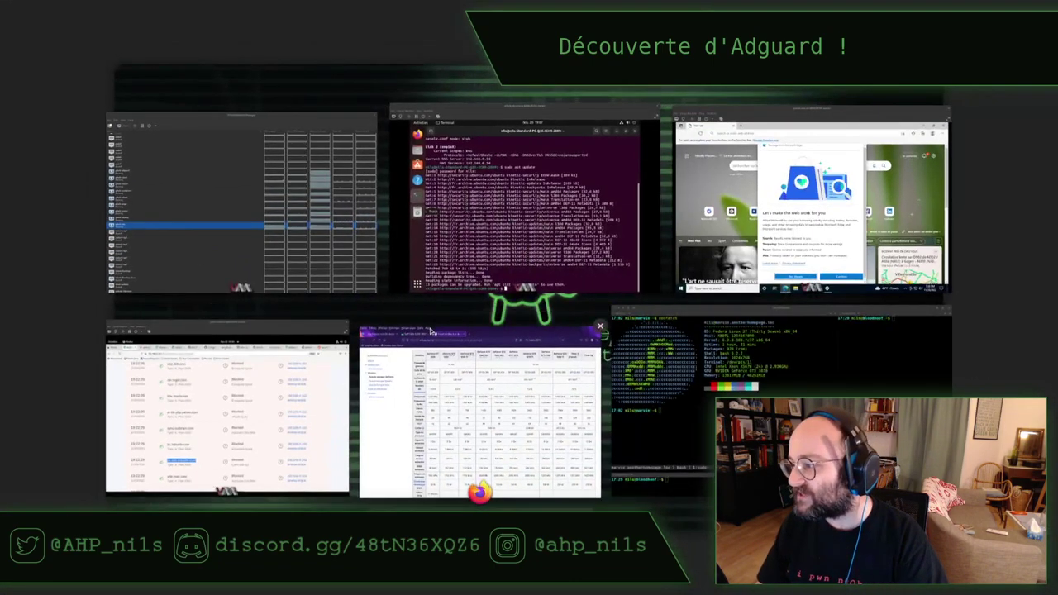
{"action": "left_click", "coordinate": [707, 256]}
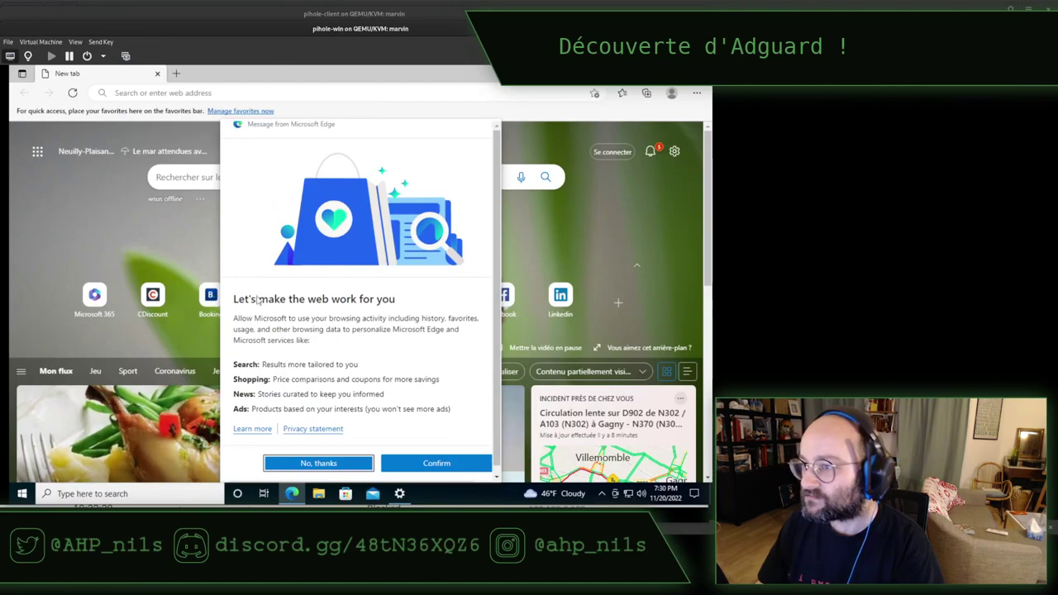
{"action": "left_click", "coordinate": [336, 465]}
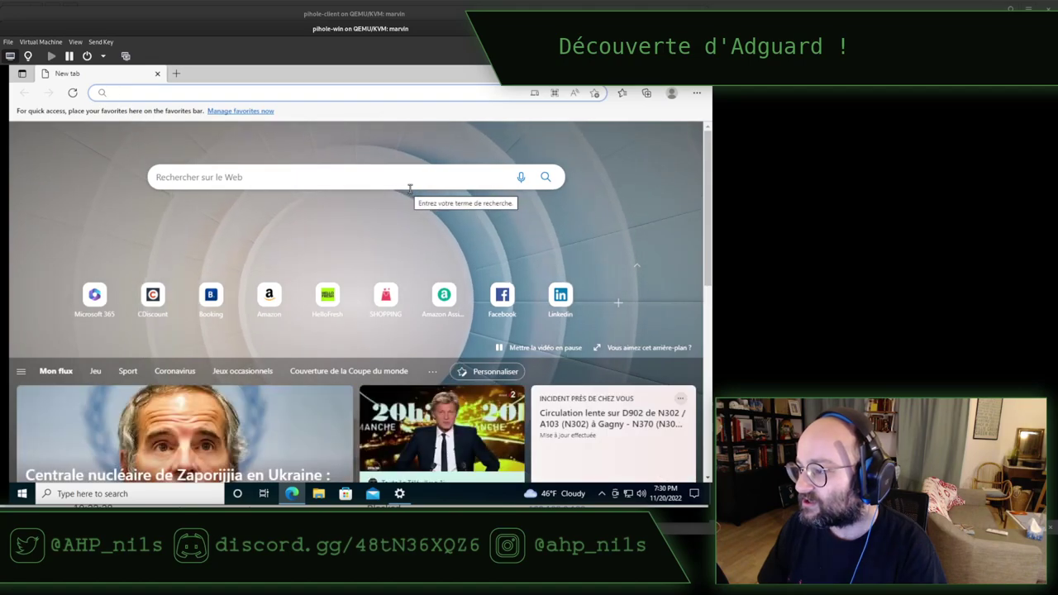
{"action": "left_click", "coordinate": [275, 91]}
{"action": "type", "text": "facebook"}
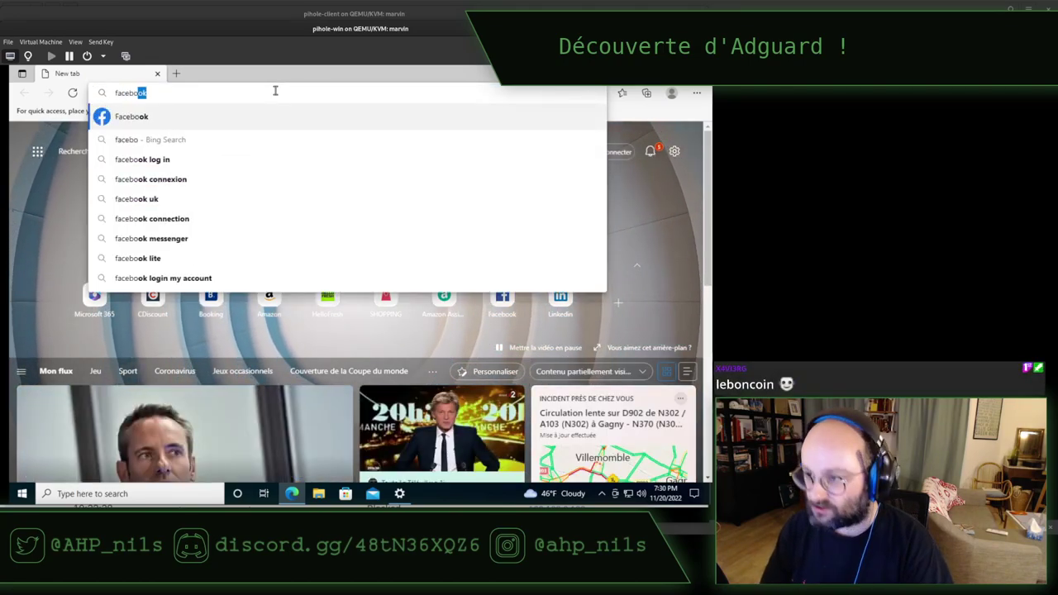
{"action": "type", "text": ".com"}
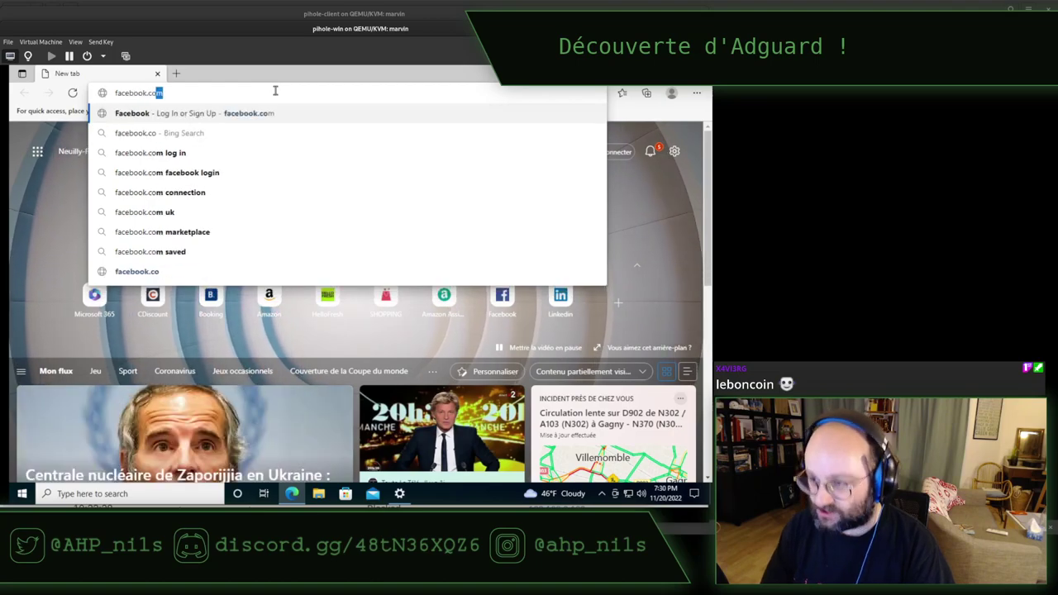
{"action": "key", "text": "Return"}
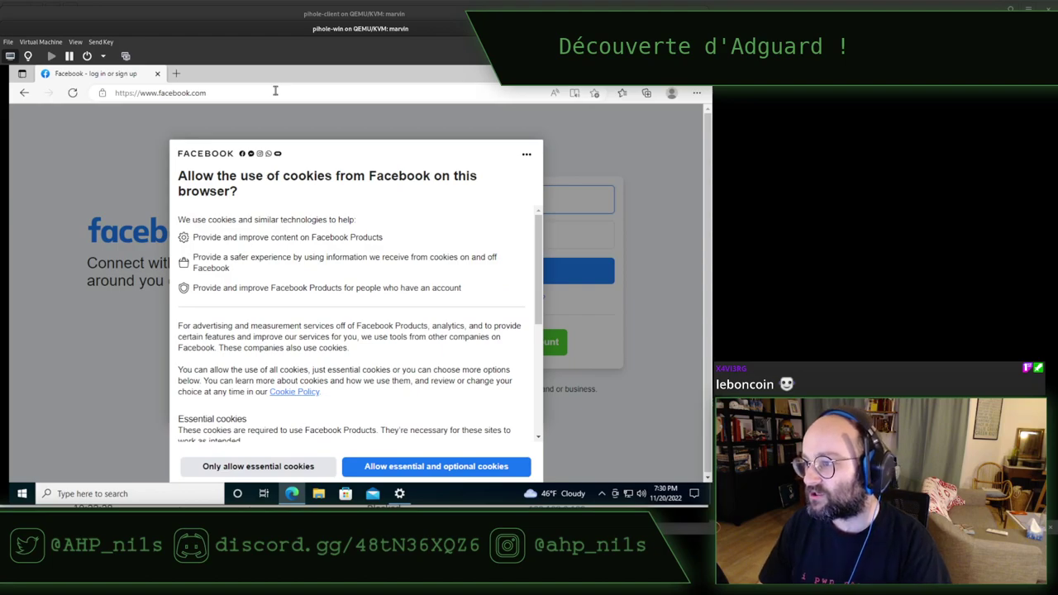
Step: Load leboncoin.fr and after it linkedin.com in the same Edge tab
{"action": "left_click", "coordinate": [276, 91]}
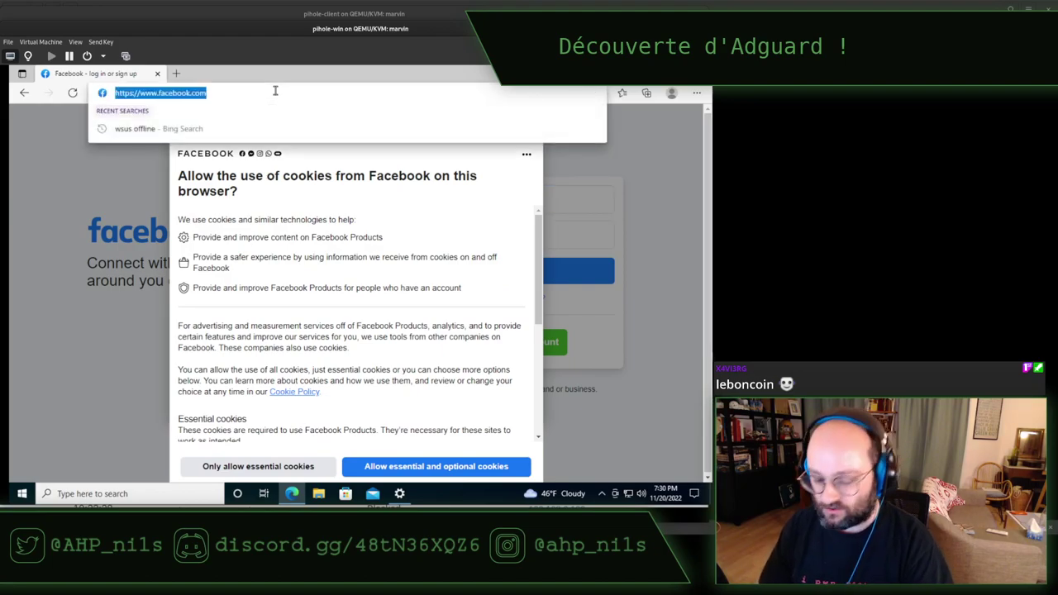
{"action": "type", "text": "leboncoin"}
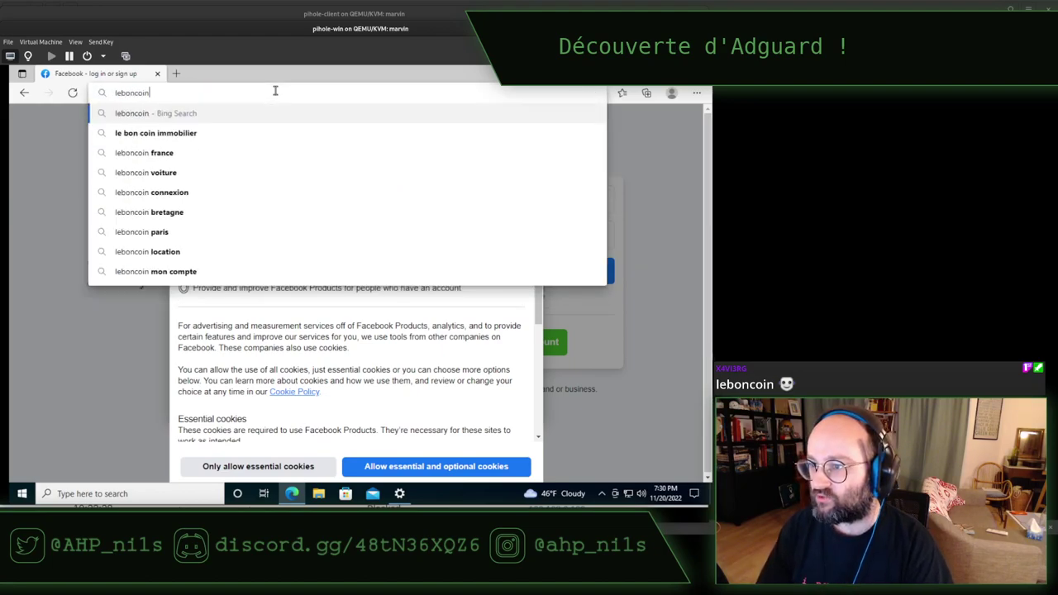
{"action": "type", "text": ".fr"}
{"action": "key", "text": "Return"}
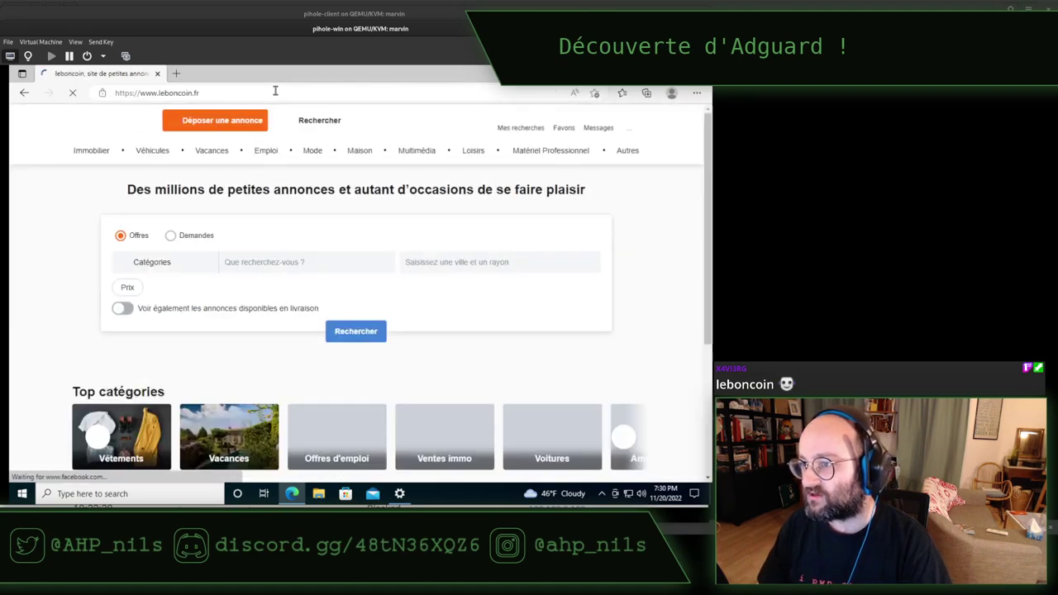
{"action": "left_click", "coordinate": [276, 91]}
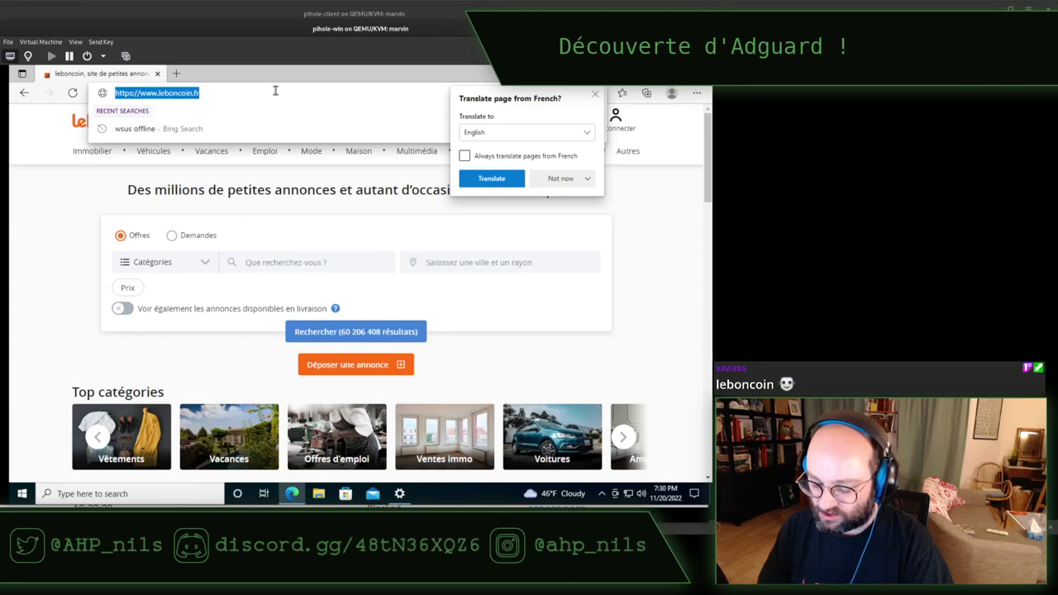
{"action": "type", "text": "linkedin."}
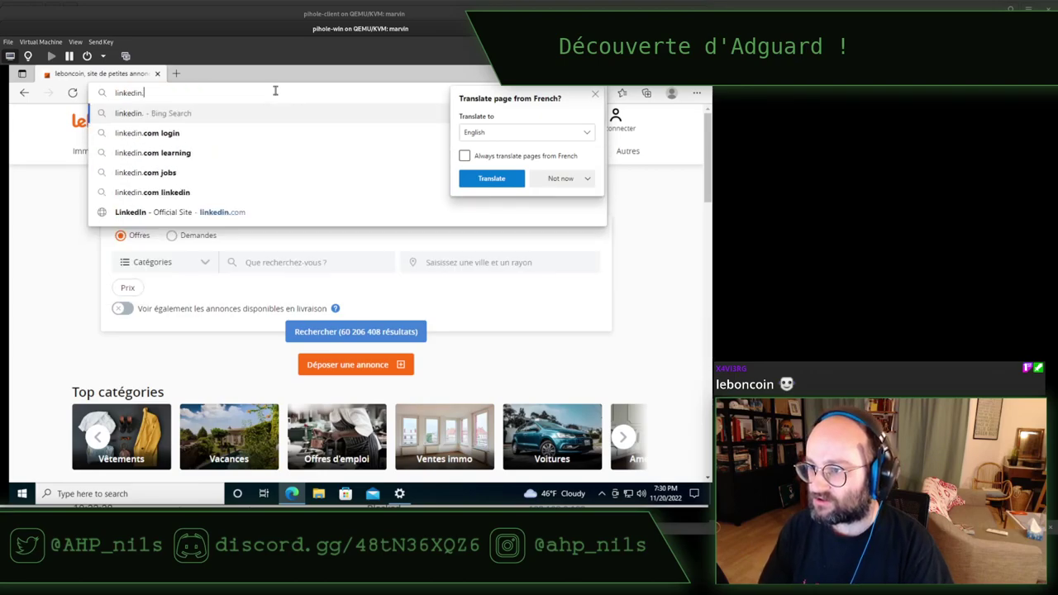
{"action": "type", "text": "com"}
{"action": "key", "text": "Return"}
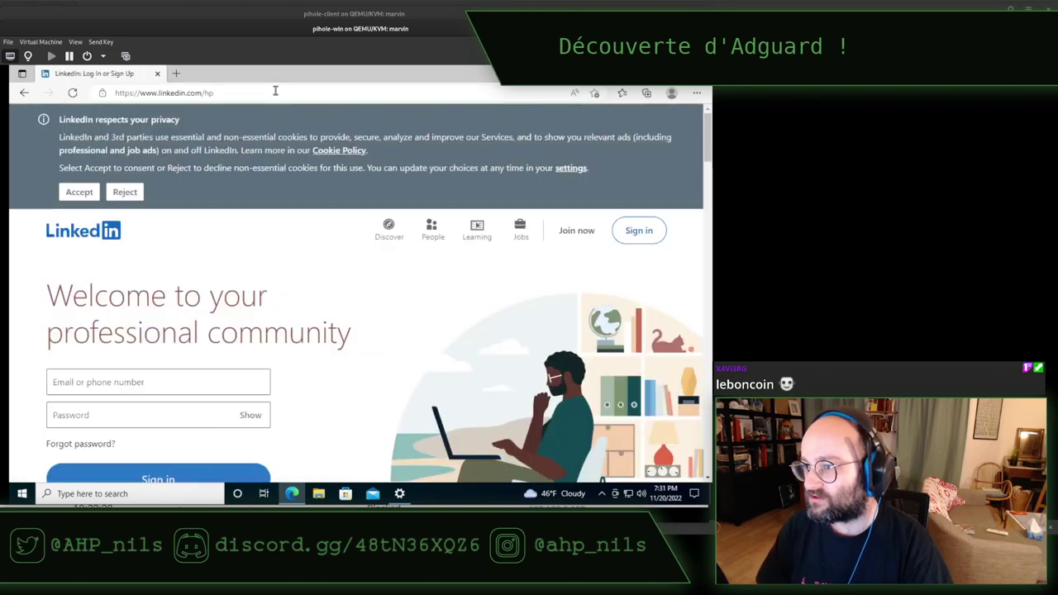
Step: Search Bing for youtube, open the YouTube site from the results rejecting all cookies, and close its tab
{"action": "left_click", "coordinate": [276, 91]}
{"action": "type", "text": "you"}
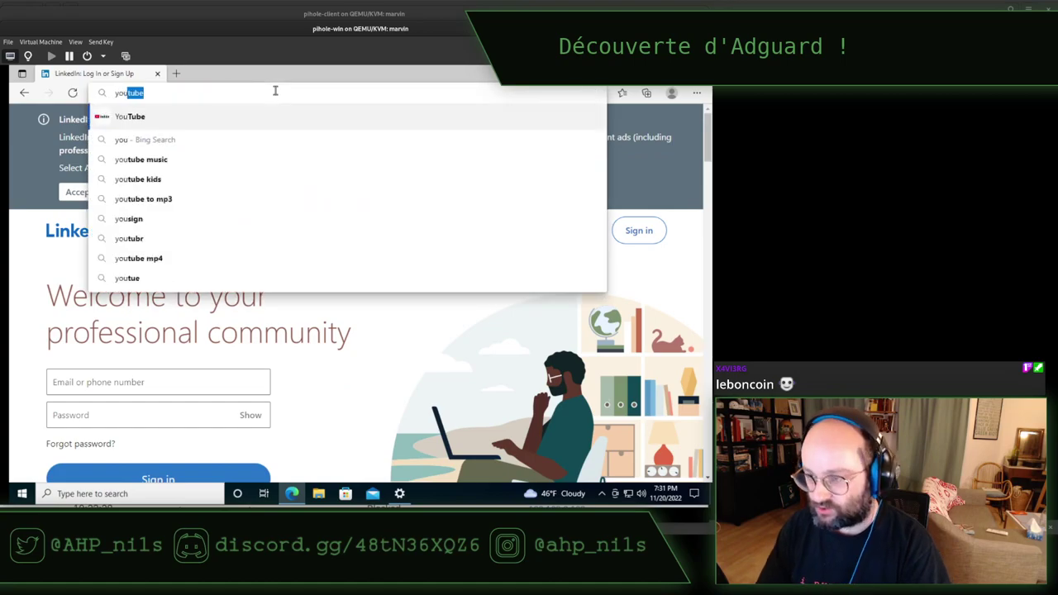
{"action": "type", "text": "t"}
{"action": "key", "text": "Return"}
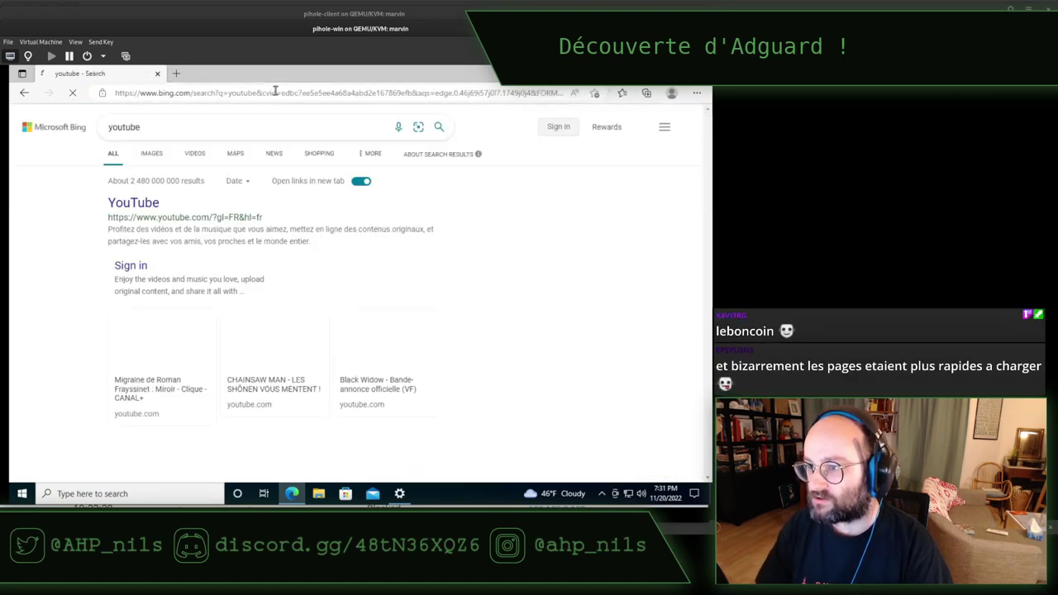
{"action": "left_click", "coordinate": [151, 207]}
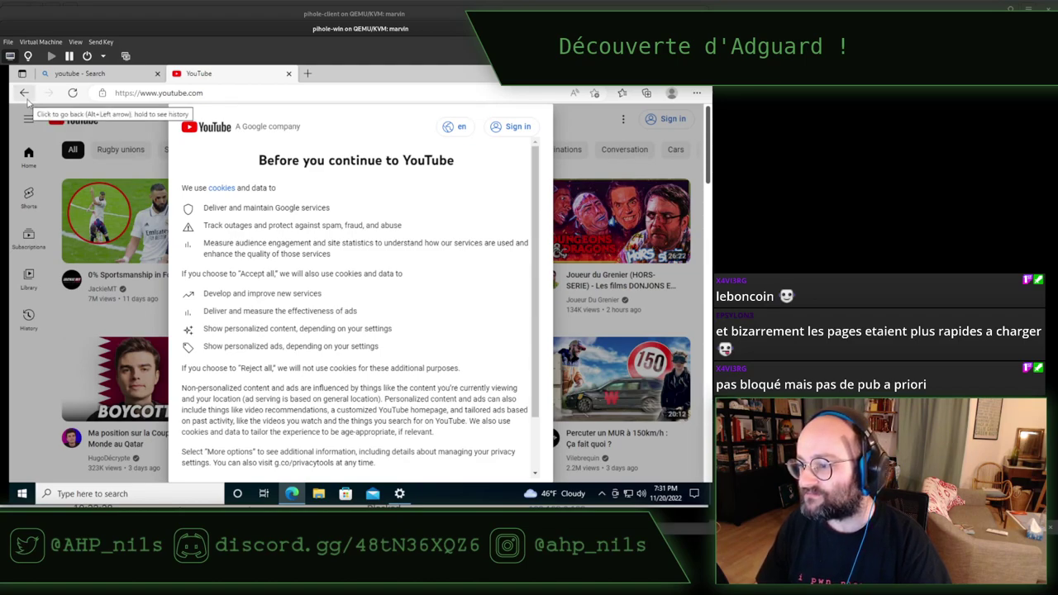
{"action": "scroll", "coordinate": [416, 405], "scroll_direction": "down", "scroll_amount": 2}
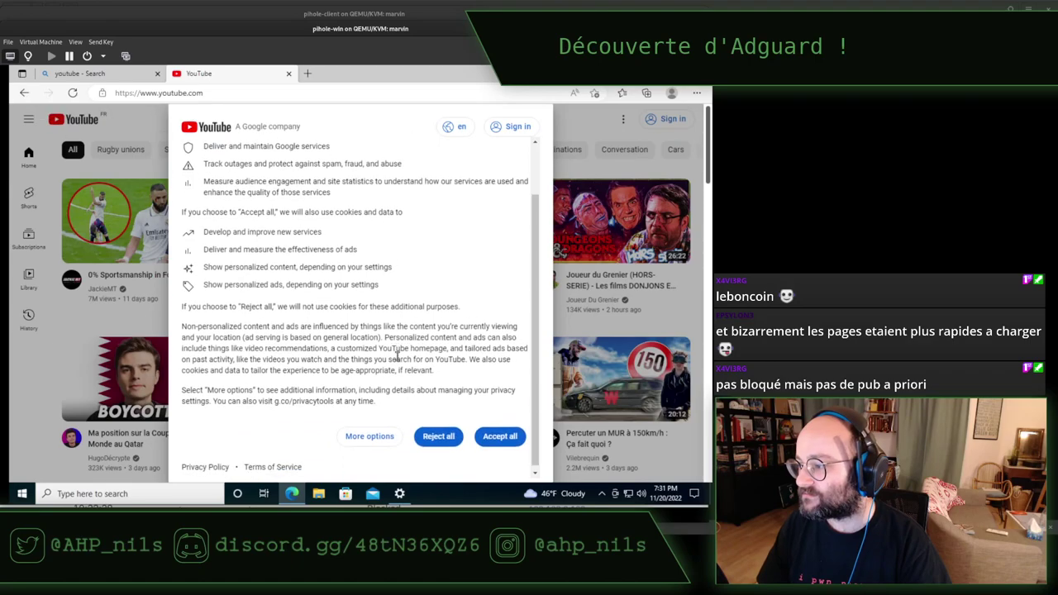
{"action": "left_click", "coordinate": [438, 433]}
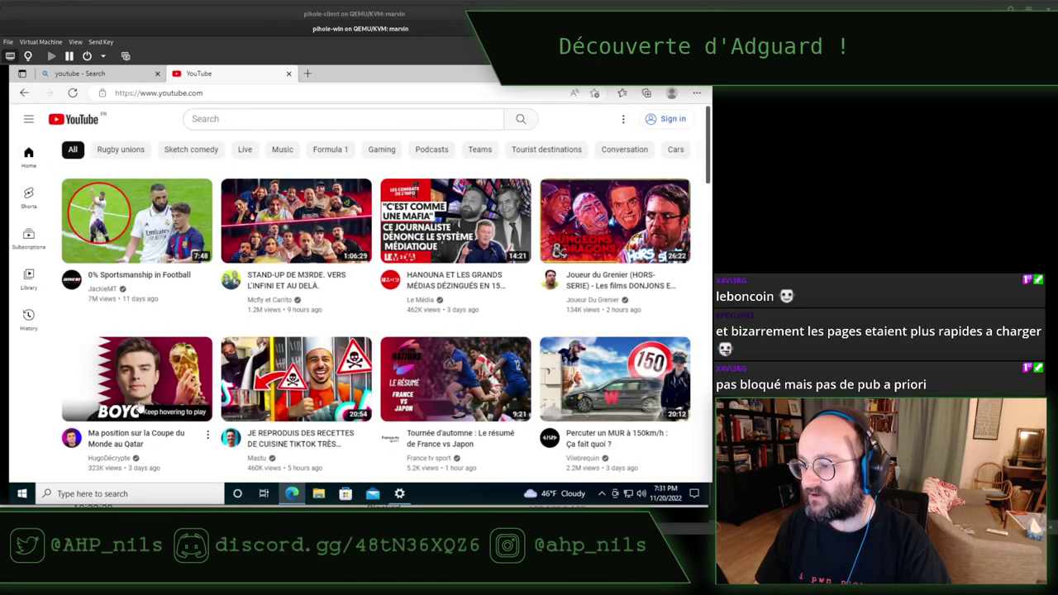
{"action": "left_click", "coordinate": [289, 74]}
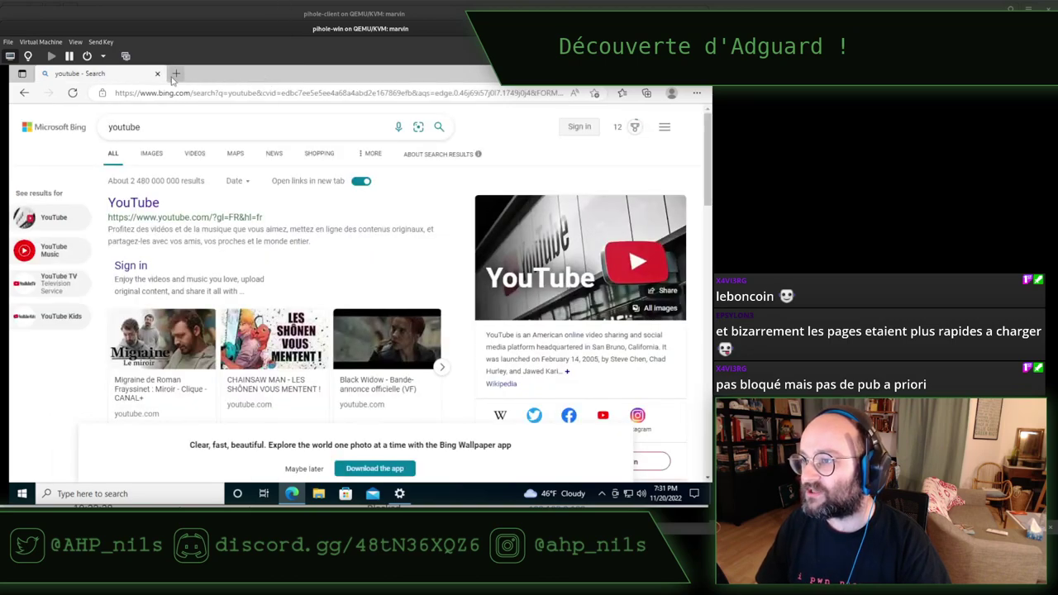
Step: Search Bing for twitter.com, open Twitter's official site from the results, close the search tab, and open a new tab
{"action": "left_click", "coordinate": [175, 74]}
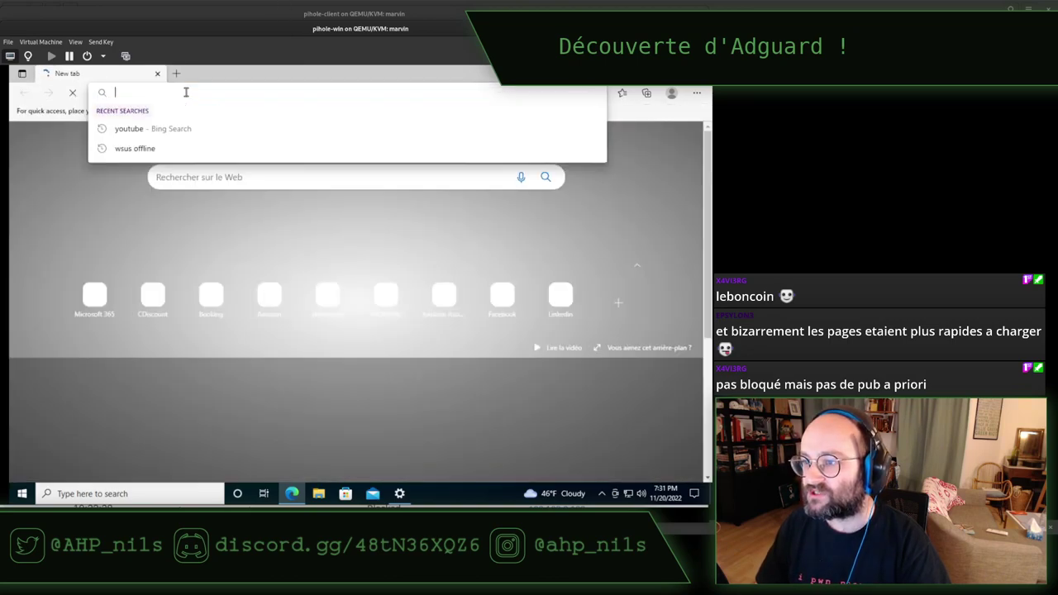
{"action": "type", "text": "twit"}
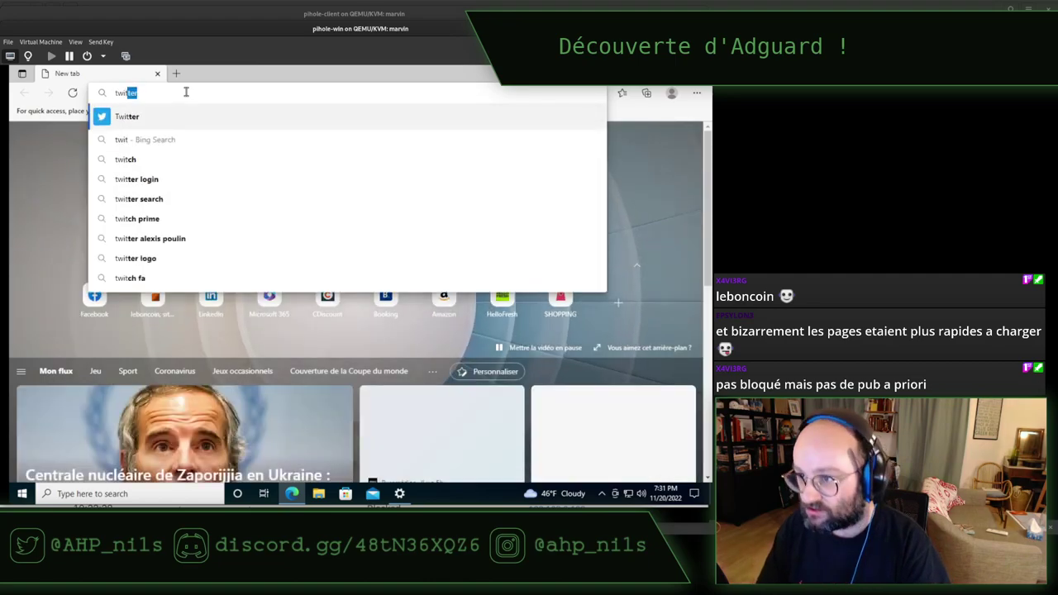
{"action": "type", "text": "ter.com,"}
{"action": "key", "text": "Return"}
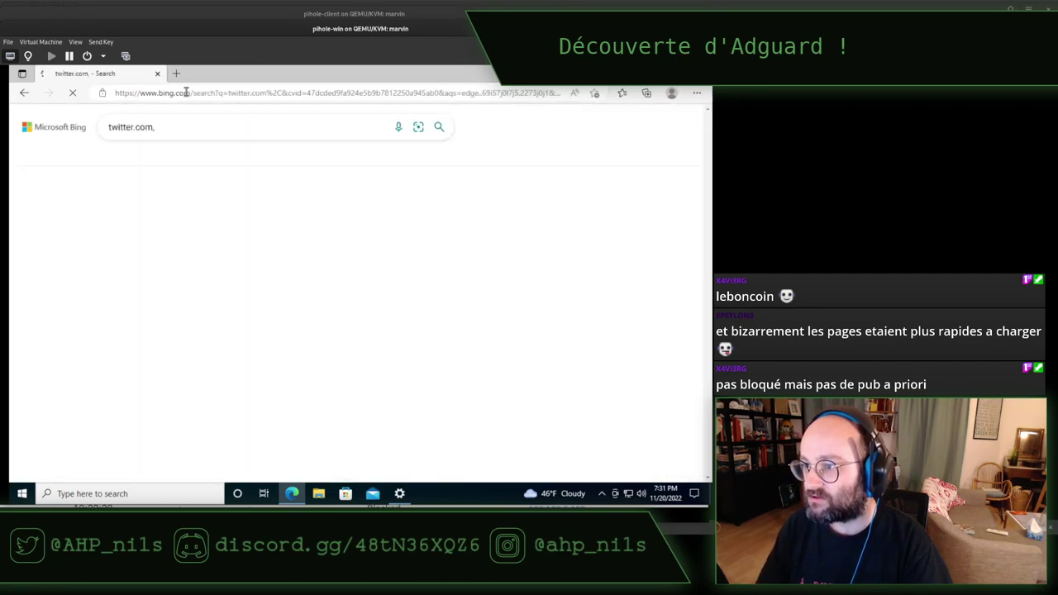
{"action": "left_click", "coordinate": [190, 126]}
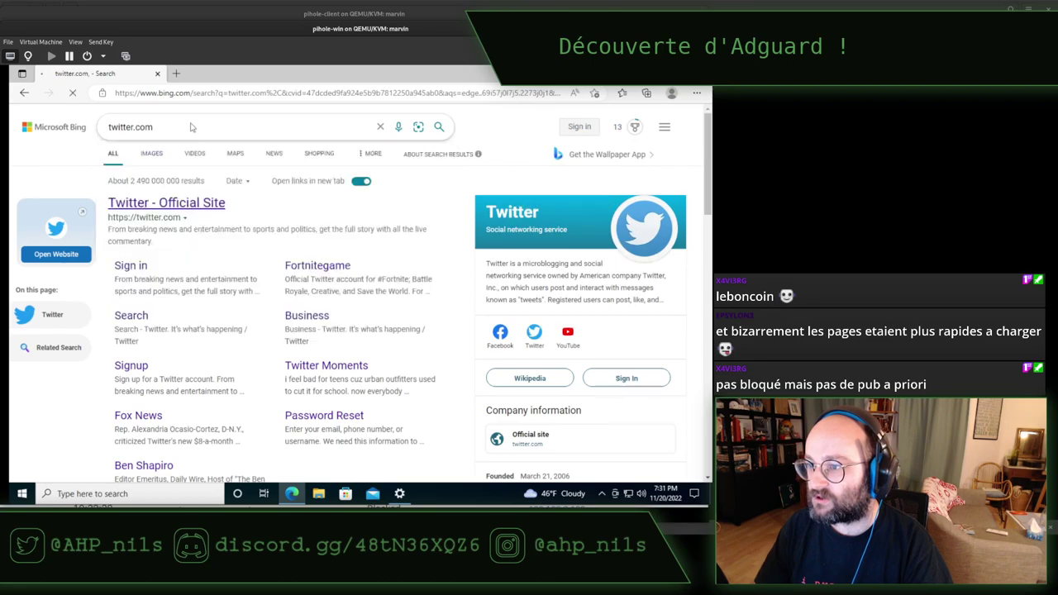
{"action": "left_click", "coordinate": [178, 203]}
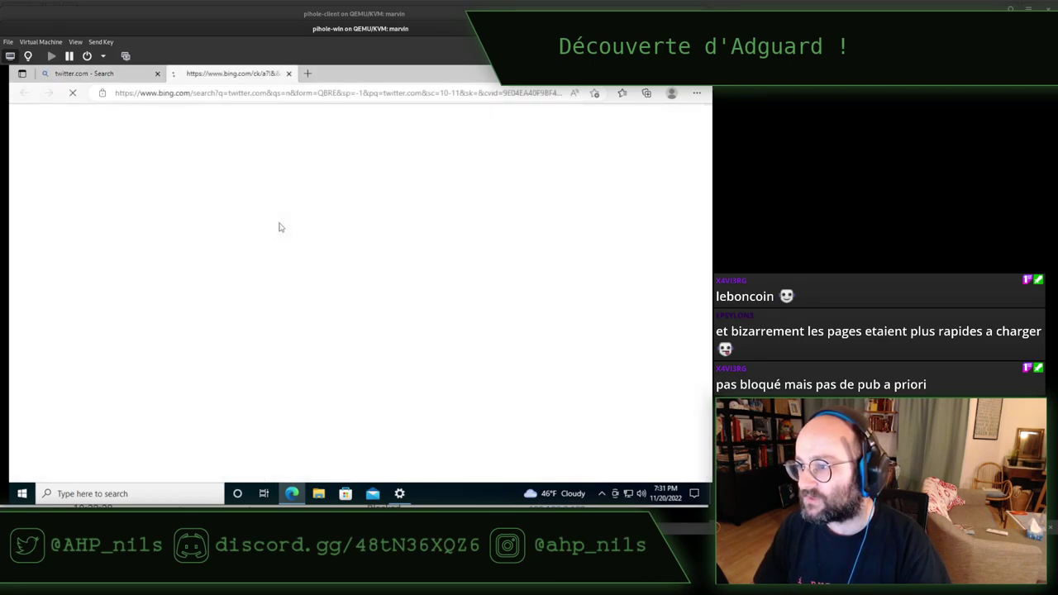
{"action": "left_click", "coordinate": [157, 74]}
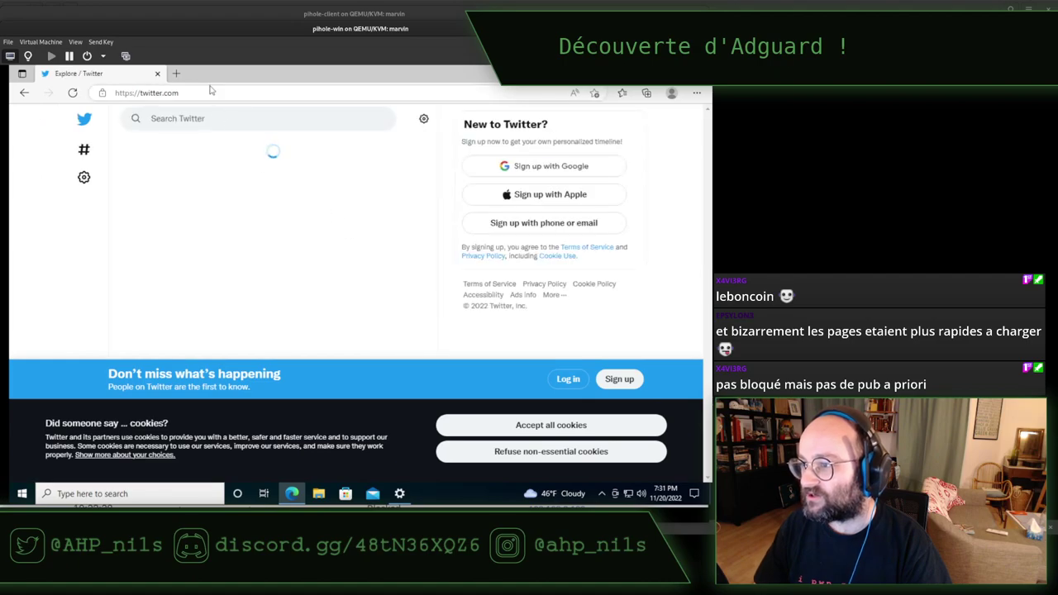
{"action": "left_click", "coordinate": [176, 74]}
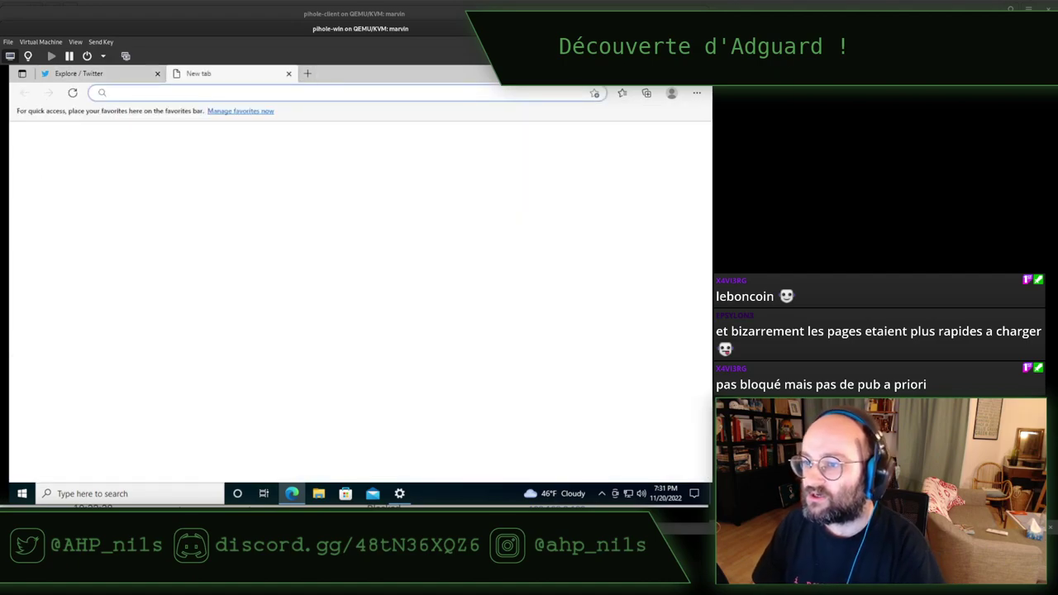
Step: Switch to the pihole-client virtual machine, refresh AdGuard Home's blocked query log, and highlight the t.co domain among the recent requests
{"action": "key", "text": "super"}
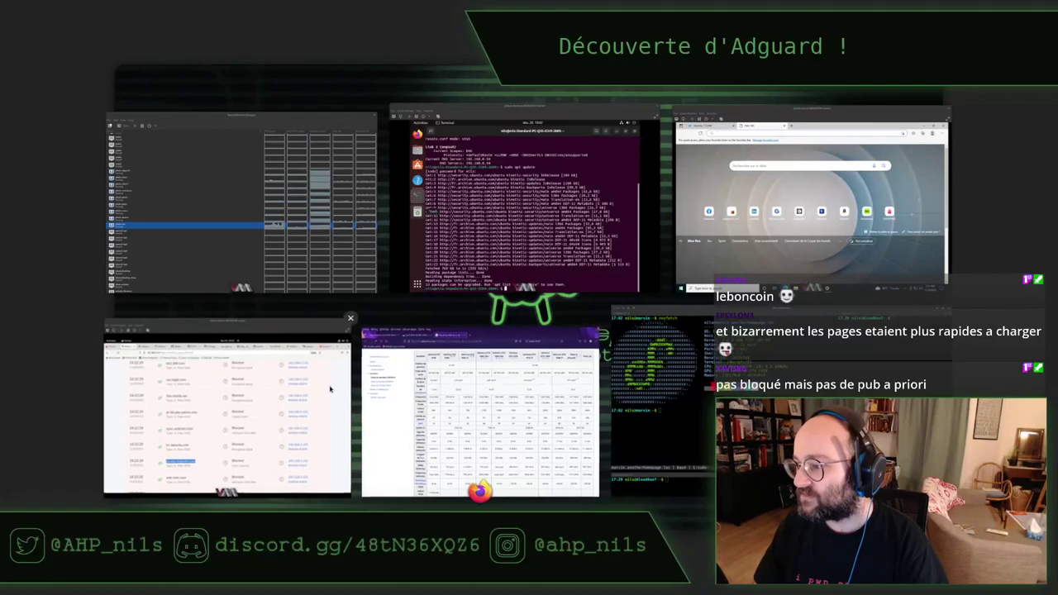
{"action": "left_click", "coordinate": [329, 389]}
{"action": "scroll", "coordinate": [328, 350], "scroll_direction": "up", "scroll_amount": 5}
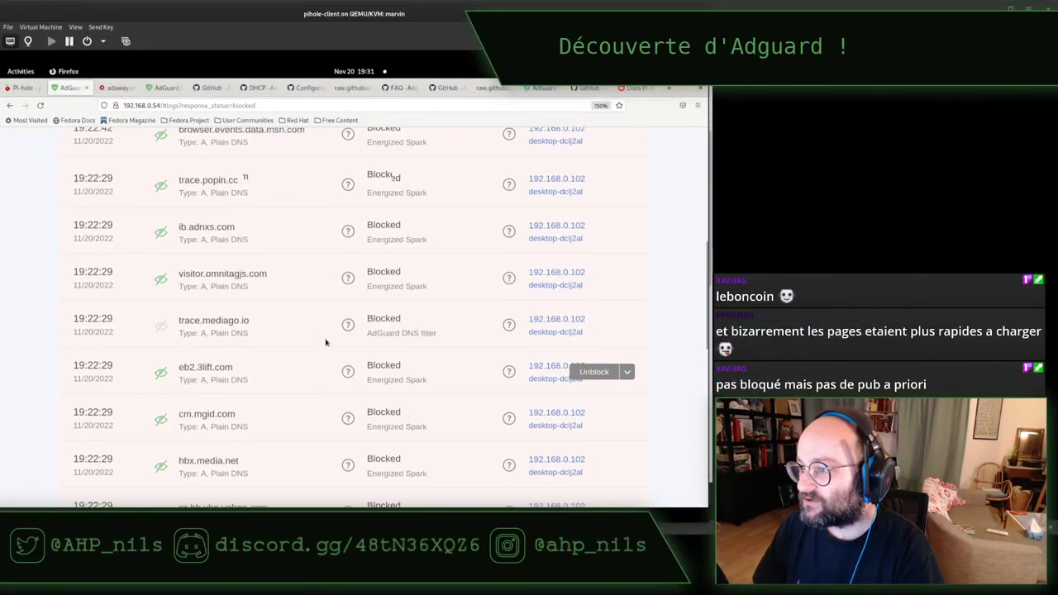
{"action": "scroll", "coordinate": [325, 342], "scroll_direction": "up", "scroll_amount": 10}
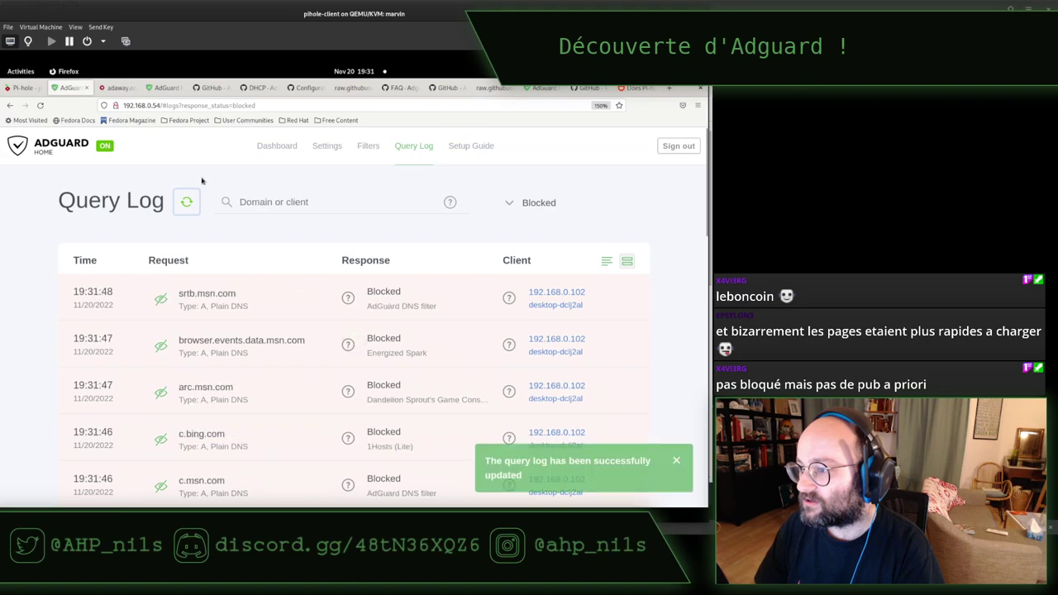
{"action": "mouse_move", "coordinate": [212, 305]}
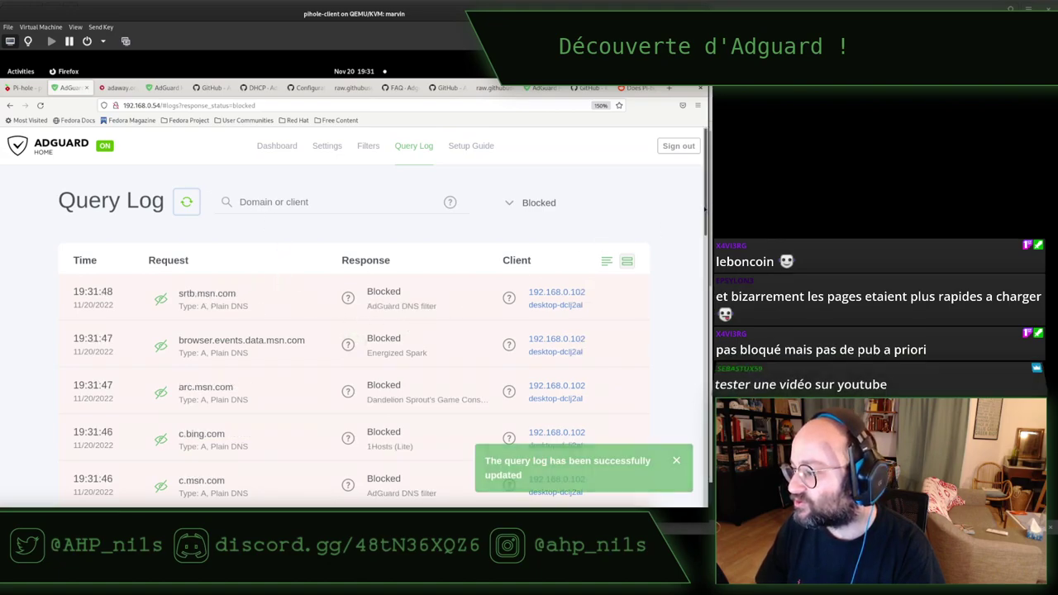
{"action": "scroll", "coordinate": [704, 219], "scroll_direction": "down", "scroll_amount": 1}
{"action": "left_click_drag", "start_coordinate": [704, 240], "coordinate": [708, 303]}
{"action": "mouse_move", "coordinate": [361, 340]}
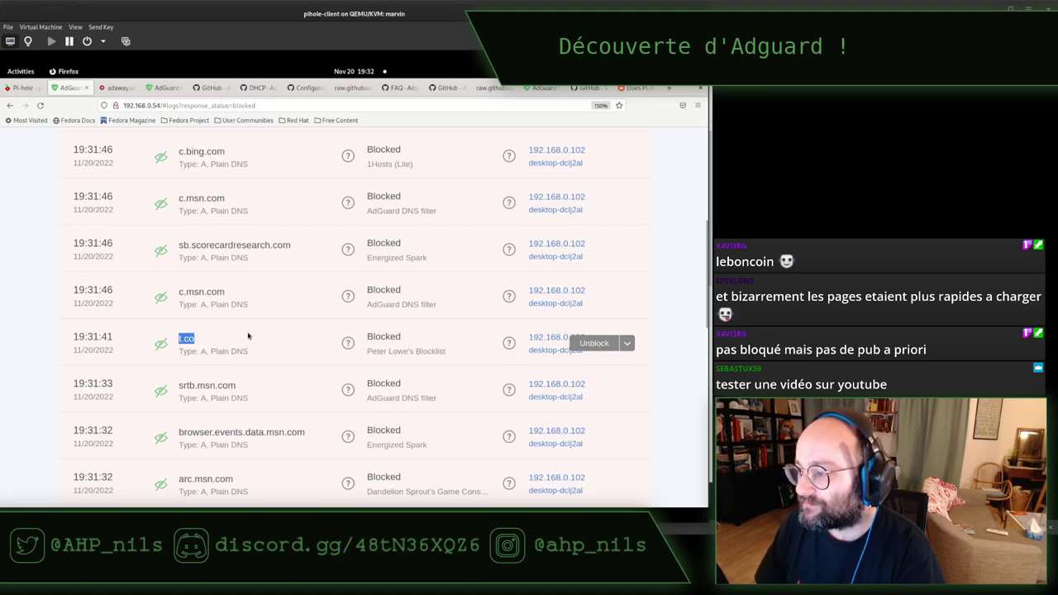
Step: Examine the older blocked requests from the LinkedIn and leboncoin visits and the blocklists responsible for them
{"action": "left_click_drag", "start_coordinate": [707, 266], "coordinate": [705, 361]}
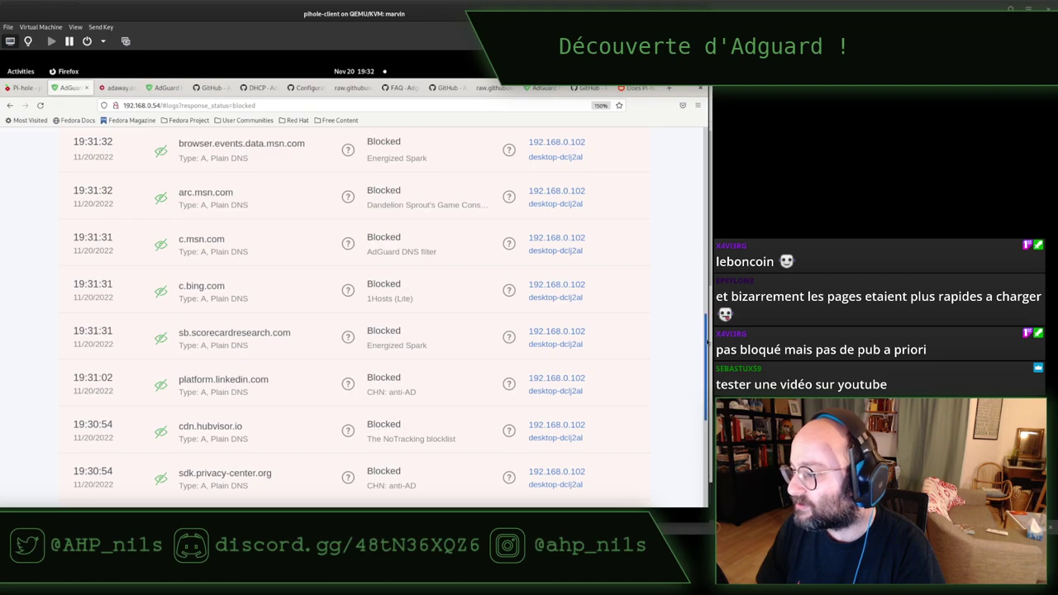
{"action": "scroll", "coordinate": [707, 342], "scroll_direction": "down", "scroll_amount": 1}
{"action": "scroll", "coordinate": [707, 356], "scroll_direction": "down", "scroll_amount": 1}
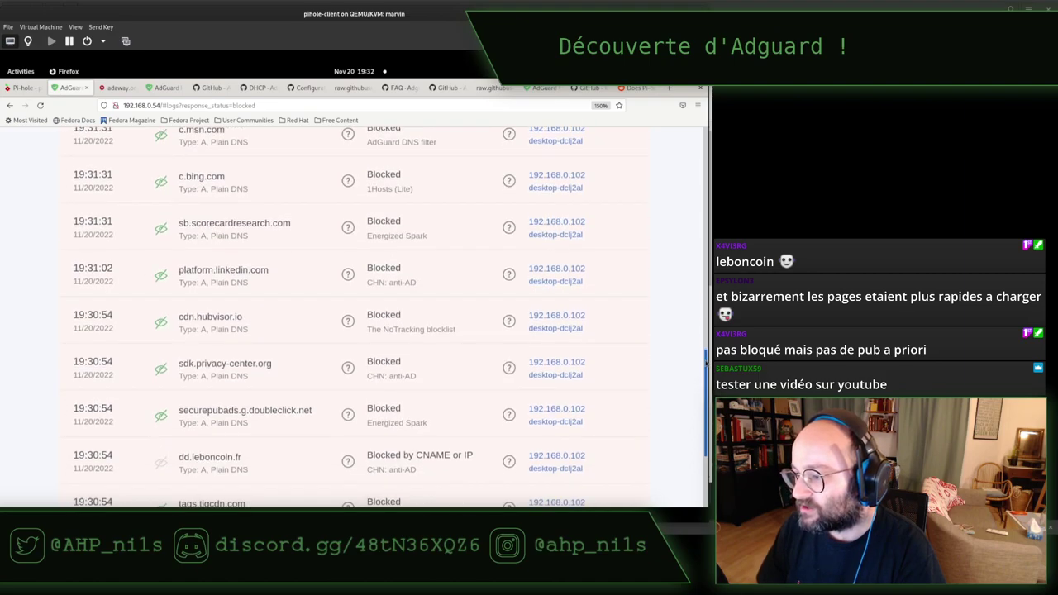
{"action": "scroll", "coordinate": [707, 364], "scroll_direction": "down", "scroll_amount": 2}
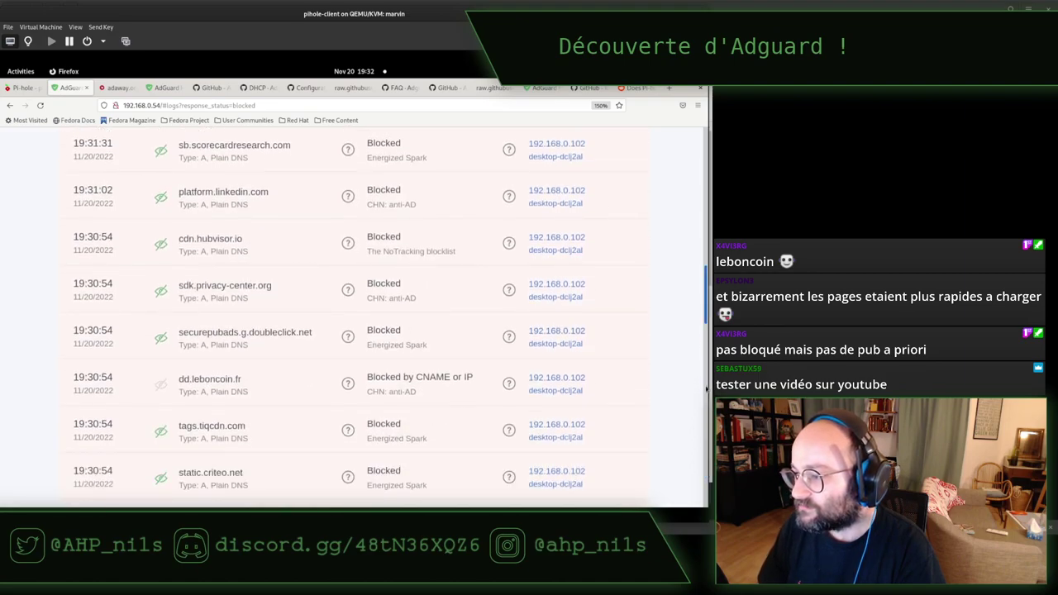
{"action": "mouse_move", "coordinate": [348, 291]}
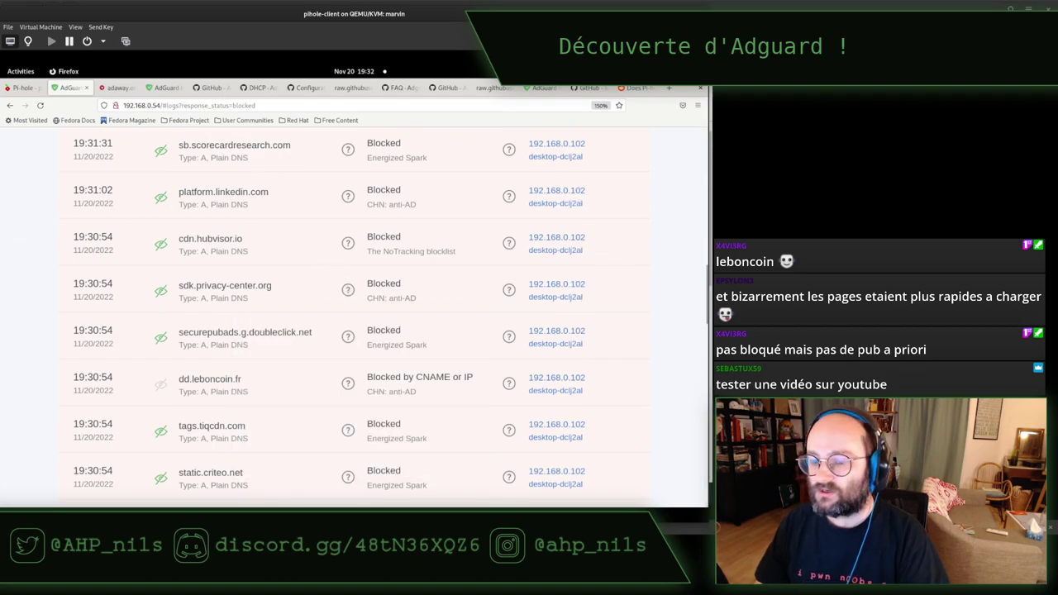
Step: Return to the pihole-win virtual machine, search the web for EFF, and open the Electronic Frontier Foundation site from the results
{"action": "key", "text": "super"}
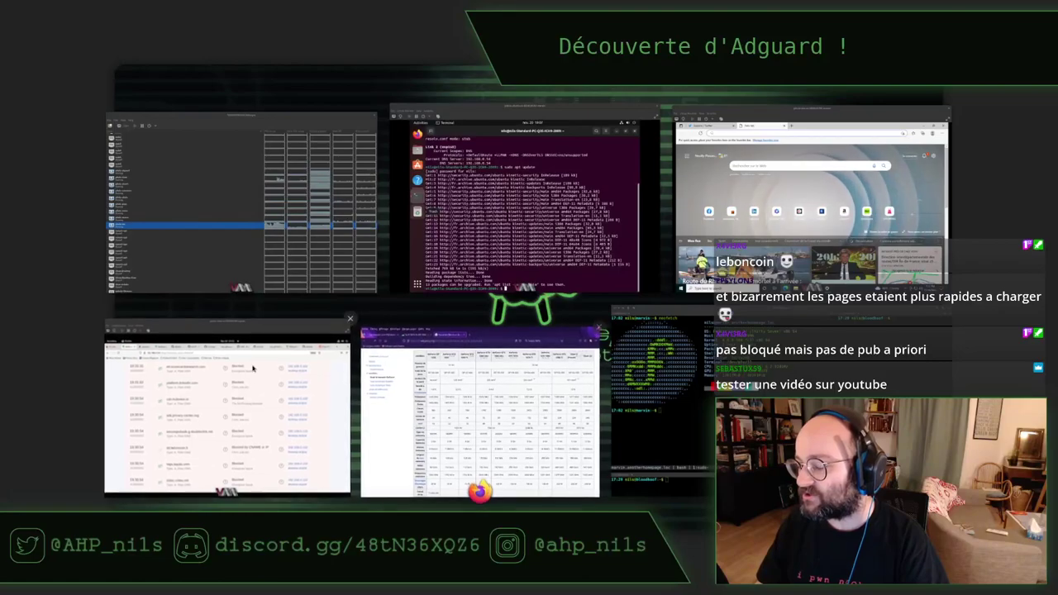
{"action": "left_click", "coordinate": [248, 405]}
{"action": "key", "text": "super"}
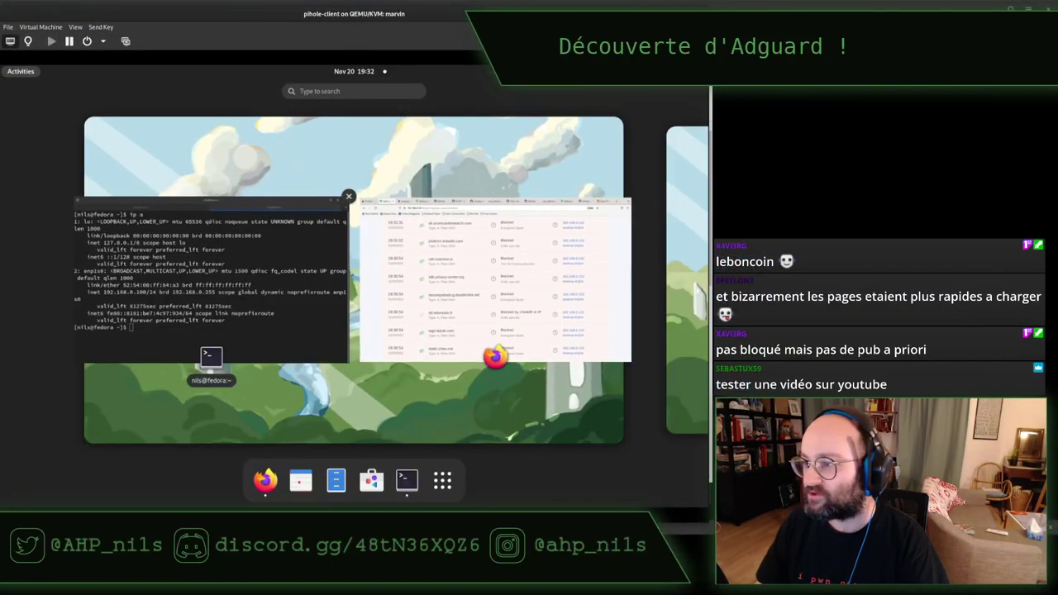
{"action": "key", "text": "super"}
{"action": "left_click", "coordinate": [619, 301]}
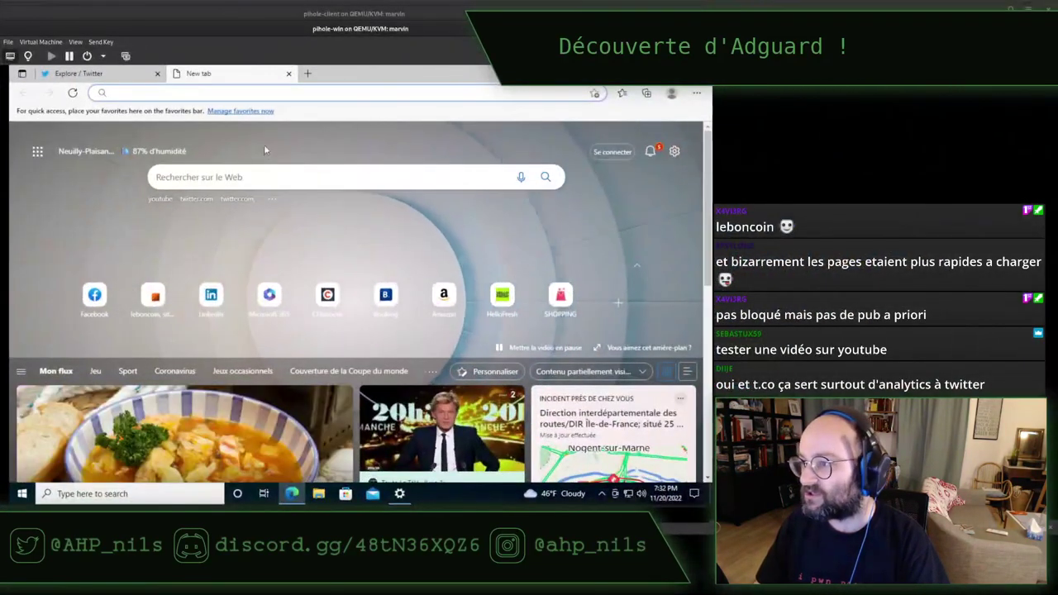
{"action": "left_click", "coordinate": [278, 178]}
{"action": "type", "text": "EFF"}
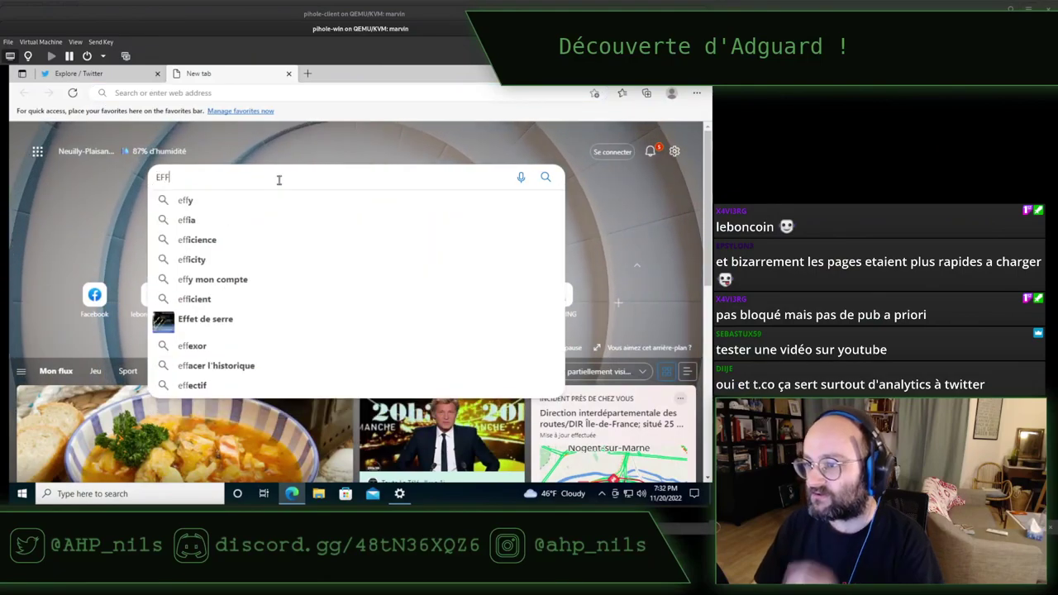
{"action": "key", "text": "Return"}
{"action": "left_click", "coordinate": [259, 205]}
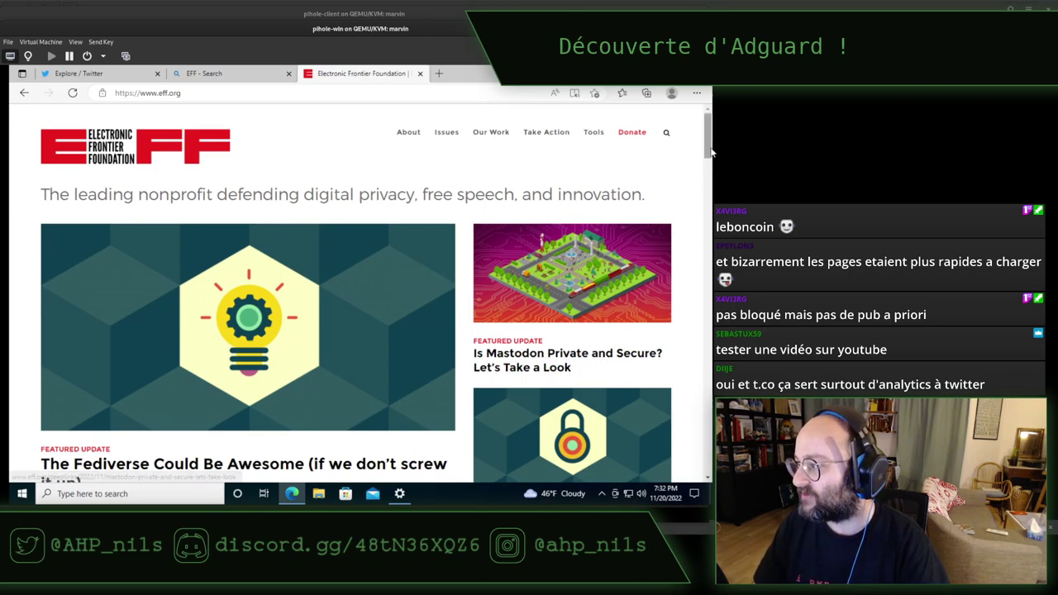
Step: Skim the Electronic Frontier Foundation home page, and close both its tab and the EFF search tab
{"action": "scroll", "coordinate": [711, 152], "scroll_direction": "down", "scroll_amount": 3}
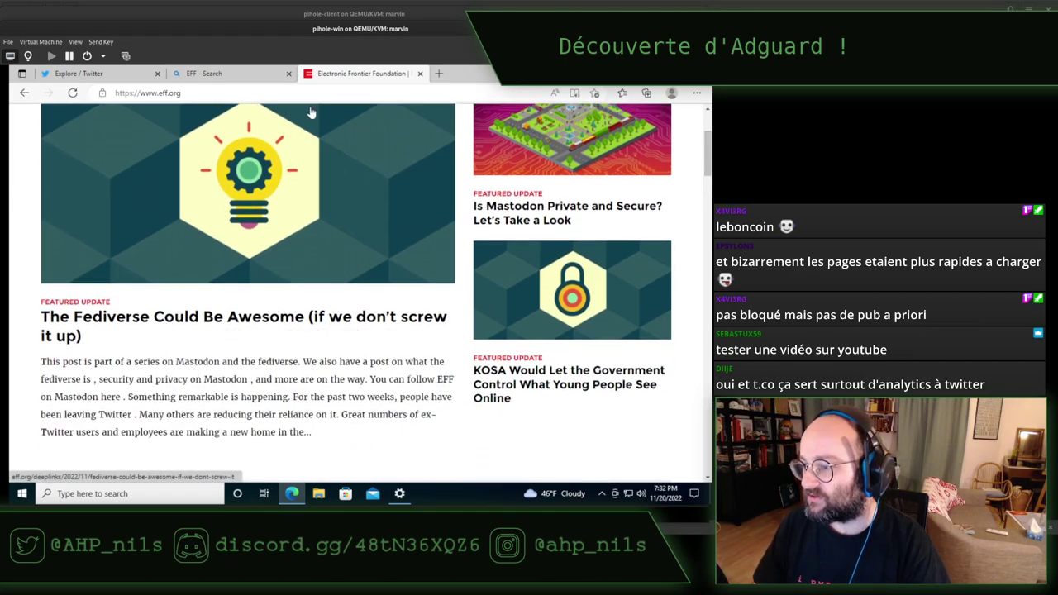
{"action": "left_click", "coordinate": [420, 74]}
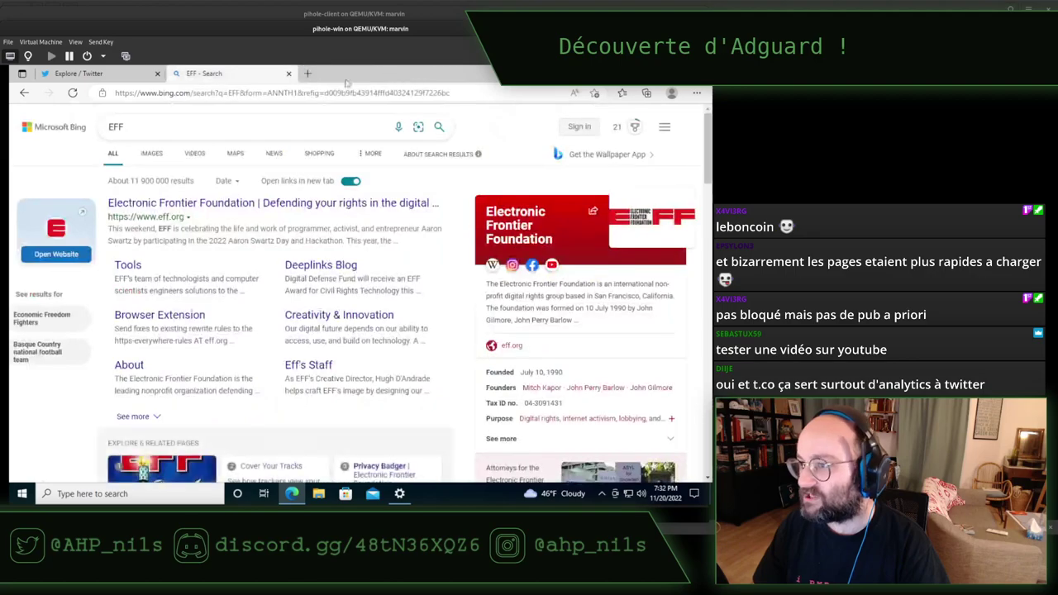
{"action": "left_click", "coordinate": [288, 74]}
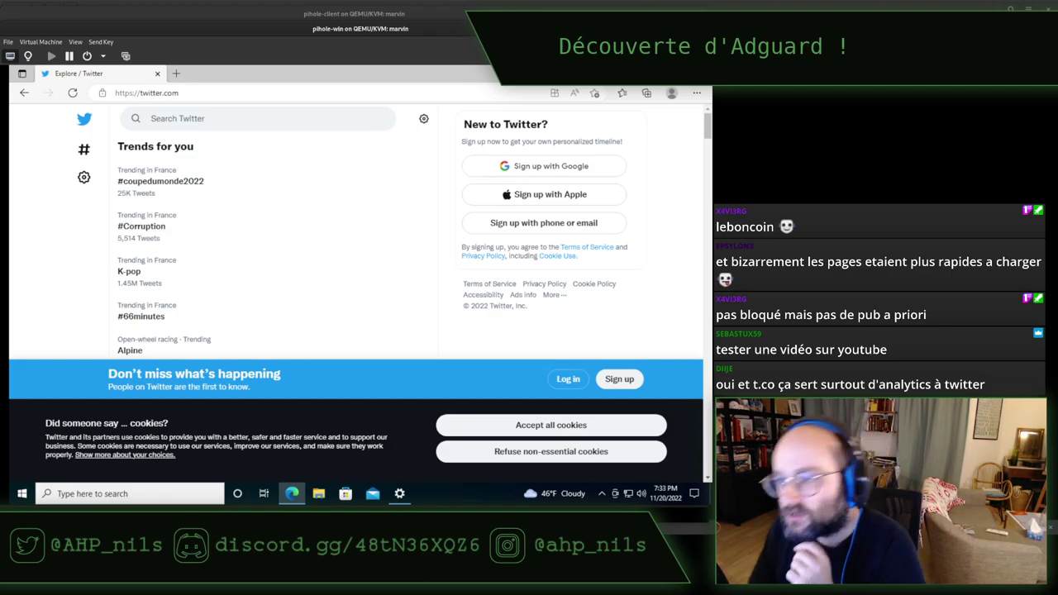
Step: Replace the Twitter tab with an empty one and switch to the pihole-client virtual machine
{"action": "left_click", "coordinate": [176, 74]}
{"action": "left_click", "coordinate": [157, 73]}
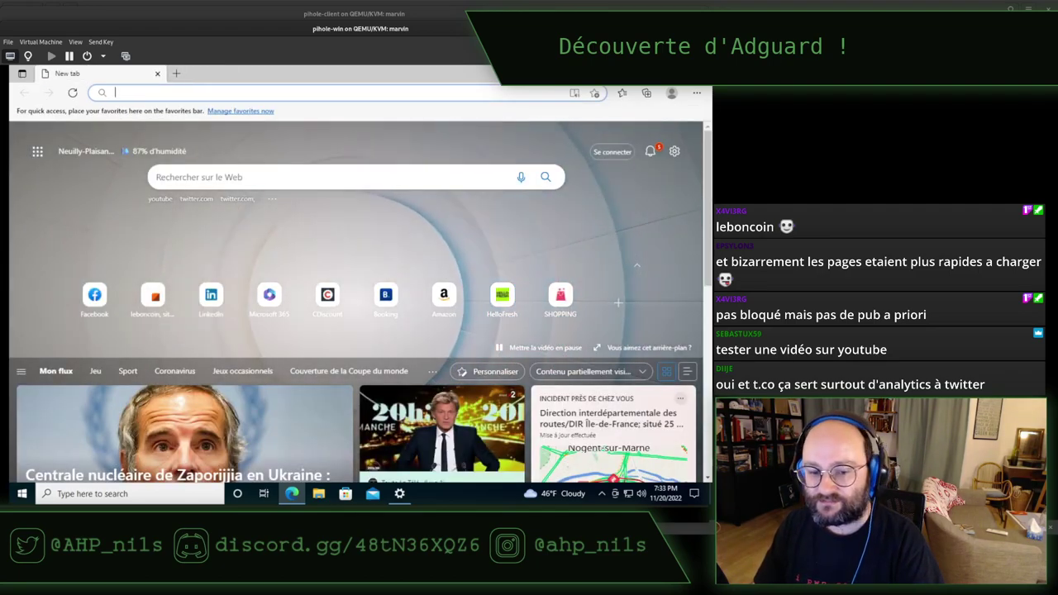
{"action": "key", "text": "super"}
{"action": "left_click", "coordinate": [409, 385]}
{"action": "key", "text": "super"}
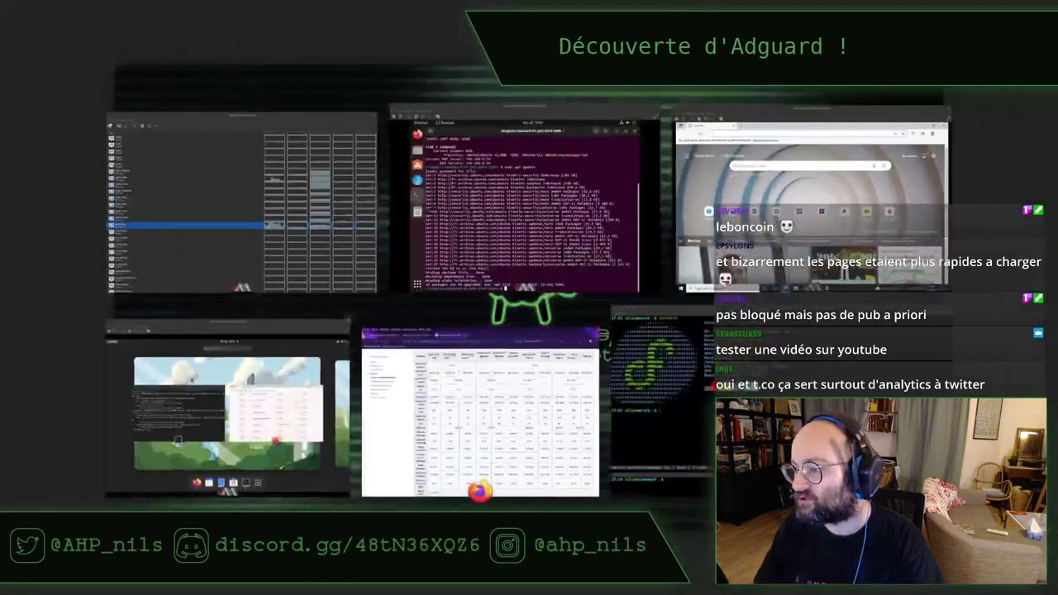
{"action": "left_click", "coordinate": [248, 410]}
{"action": "left_click", "coordinate": [502, 255]}
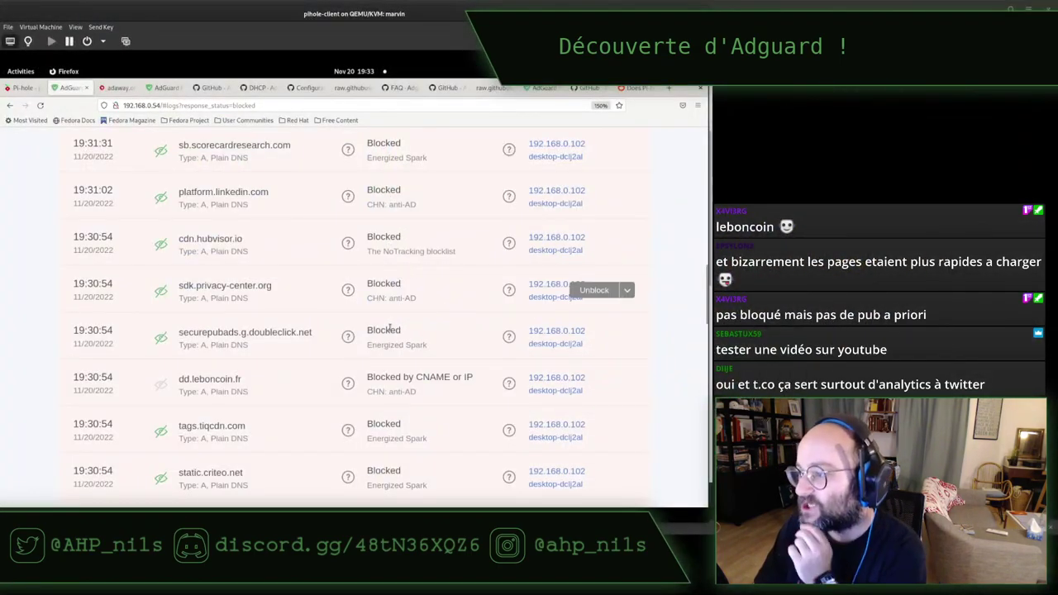
Step: Examine the blocked requests in the AdGuard Home query log, down to the dd.leboncoin.fr entry
{"action": "mouse_move", "coordinate": [336, 382]}
{"action": "scroll", "coordinate": [336, 382], "scroll_direction": "up", "scroll_amount": 5}
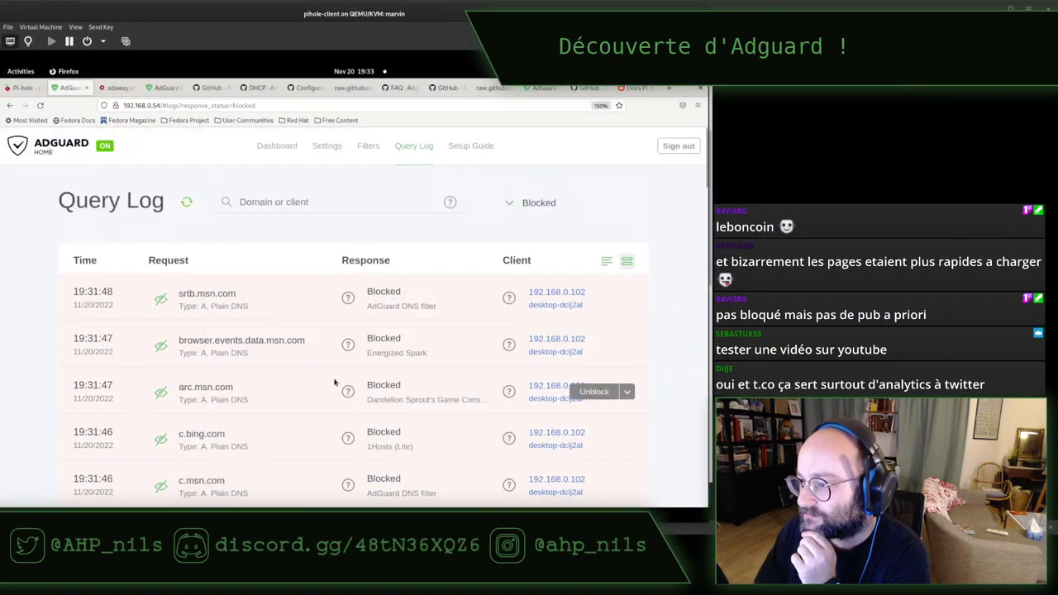
{"action": "scroll", "coordinate": [302, 384], "scroll_direction": "down", "scroll_amount": 5}
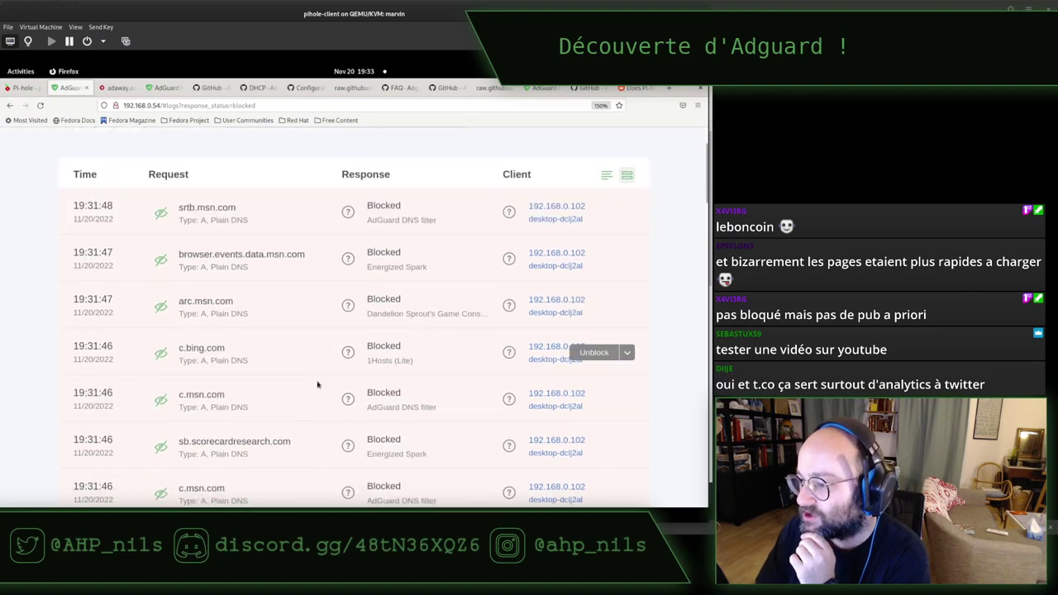
{"action": "scroll", "coordinate": [317, 384], "scroll_direction": "down", "scroll_amount": 3}
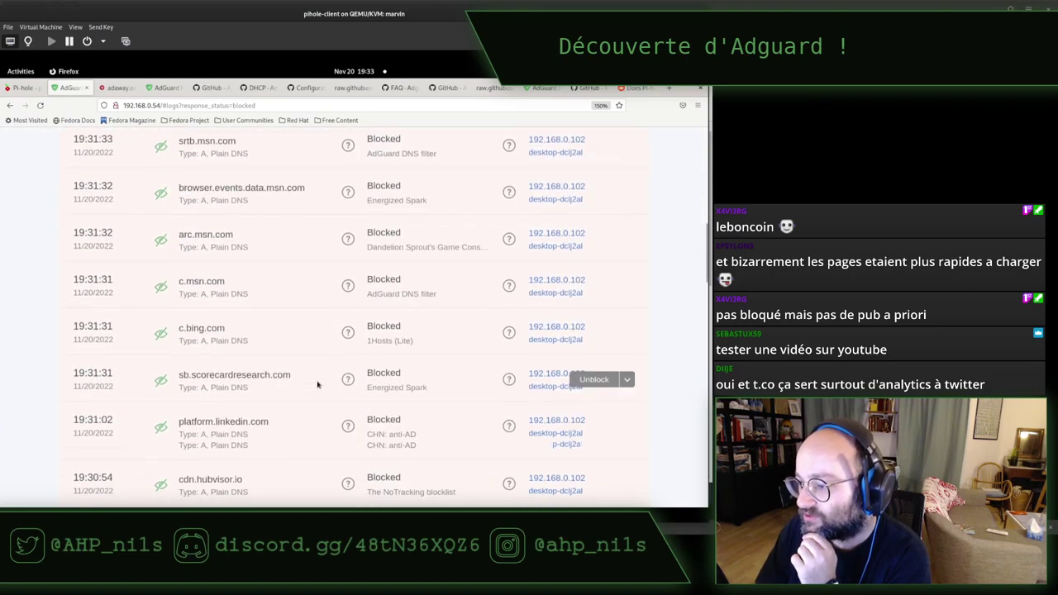
{"action": "scroll", "coordinate": [318, 384], "scroll_direction": "down", "scroll_amount": 2}
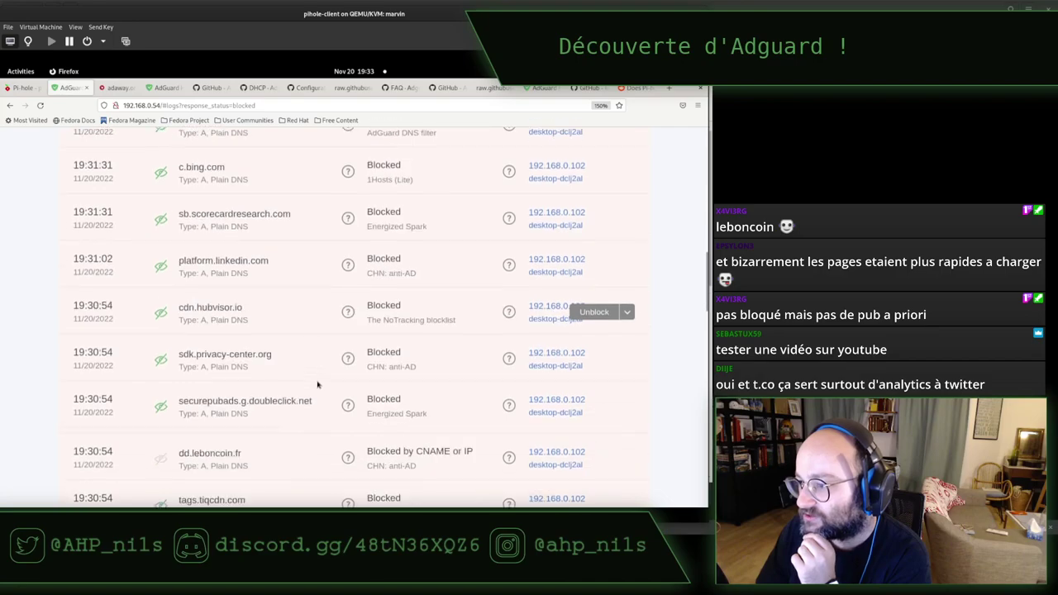
{"action": "scroll", "coordinate": [317, 384], "scroll_direction": "down", "scroll_amount": 2}
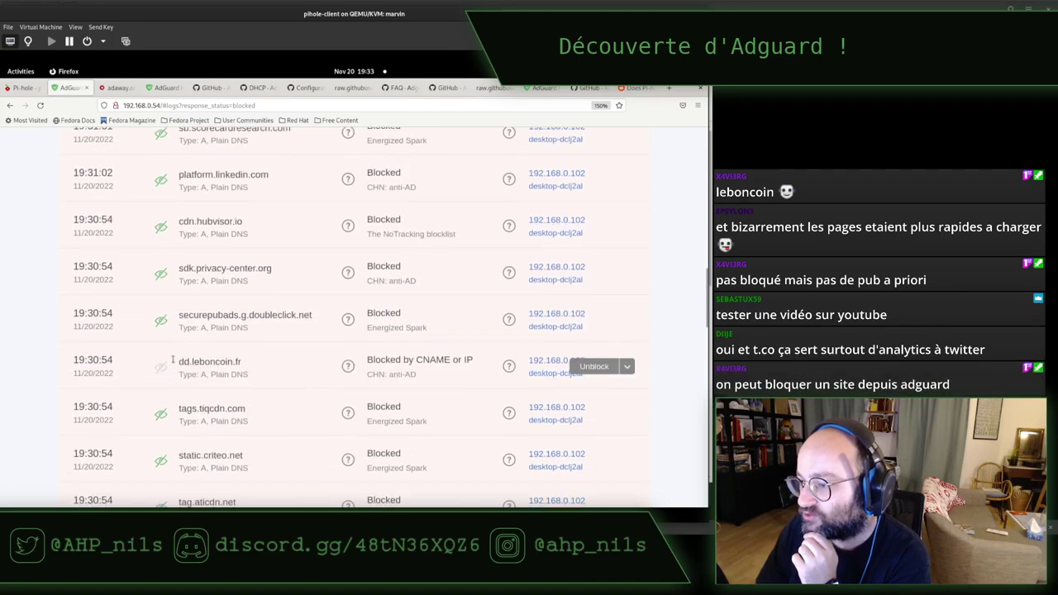
{"action": "mouse_move", "coordinate": [160, 370]}
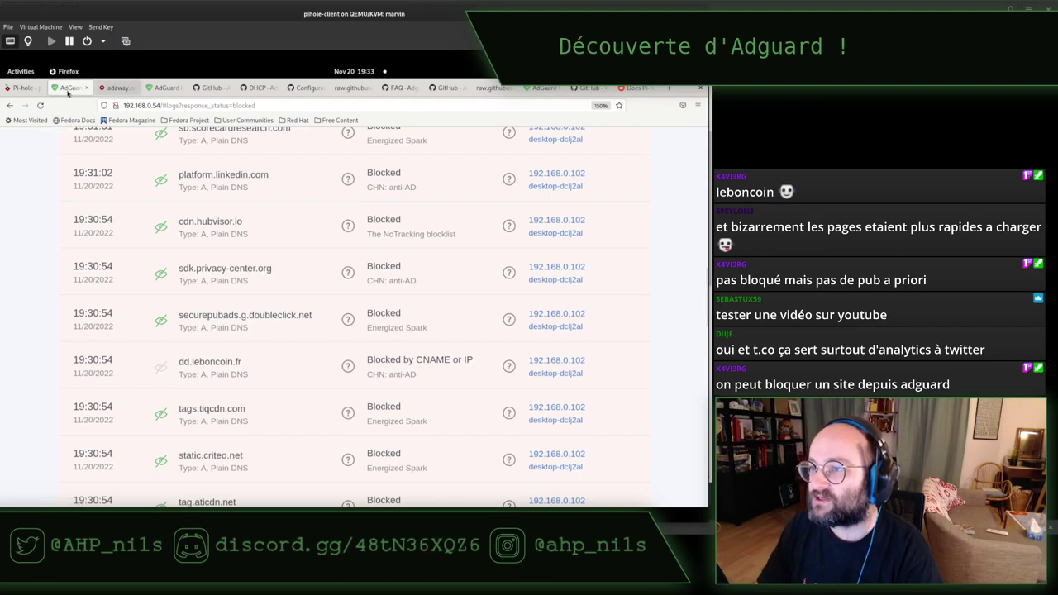
Step: Open the AdGuard Home DNS settings and review the upstream server, DNSSEC and blocking mode options
{"action": "scroll", "coordinate": [364, 240], "scroll_direction": "up", "scroll_amount": 5}
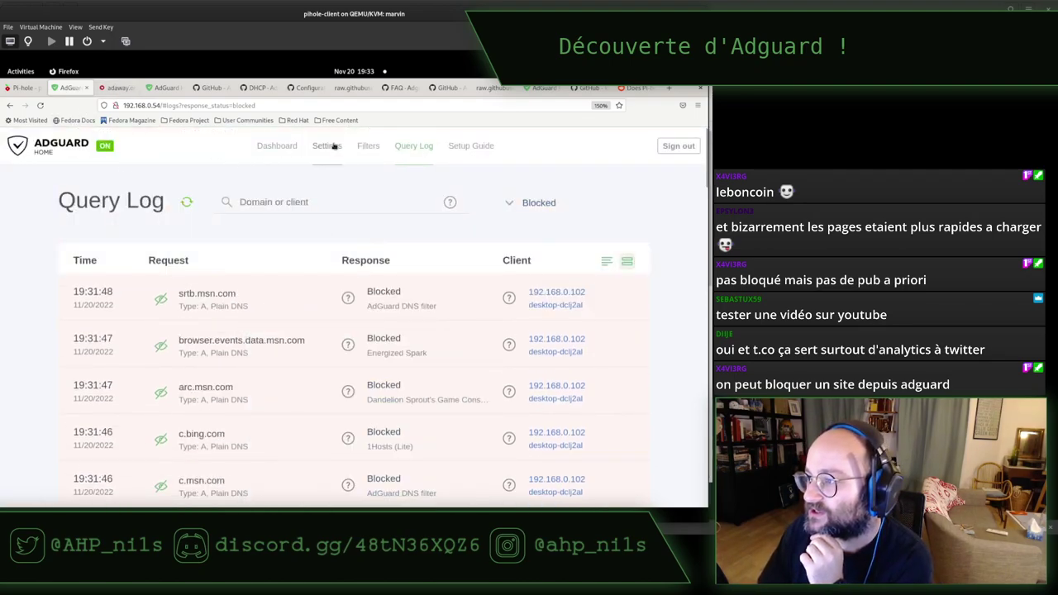
{"action": "mouse_move", "coordinate": [340, 166]}
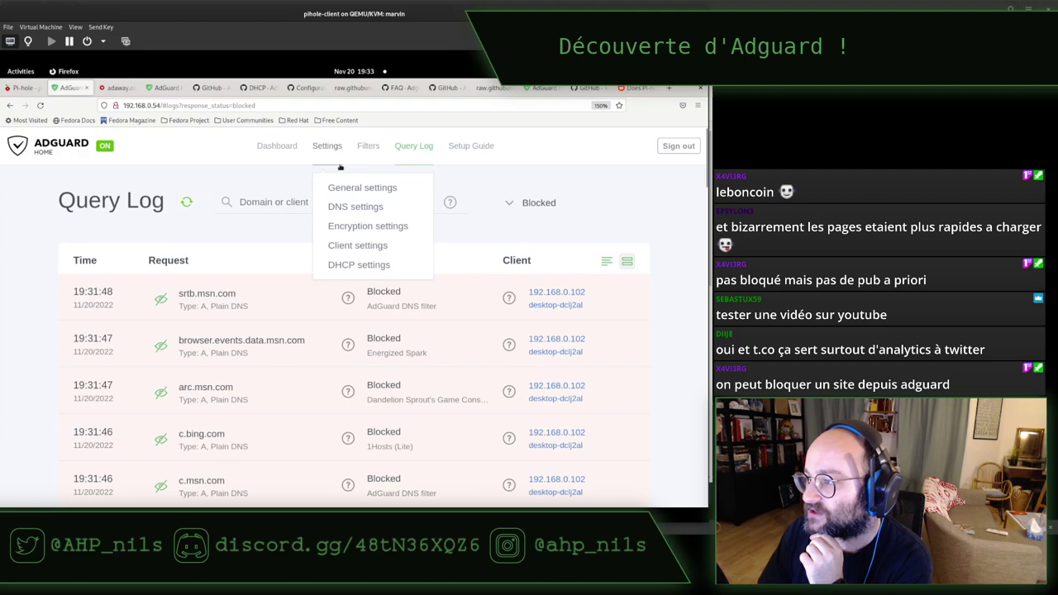
{"action": "left_click", "coordinate": [346, 213]}
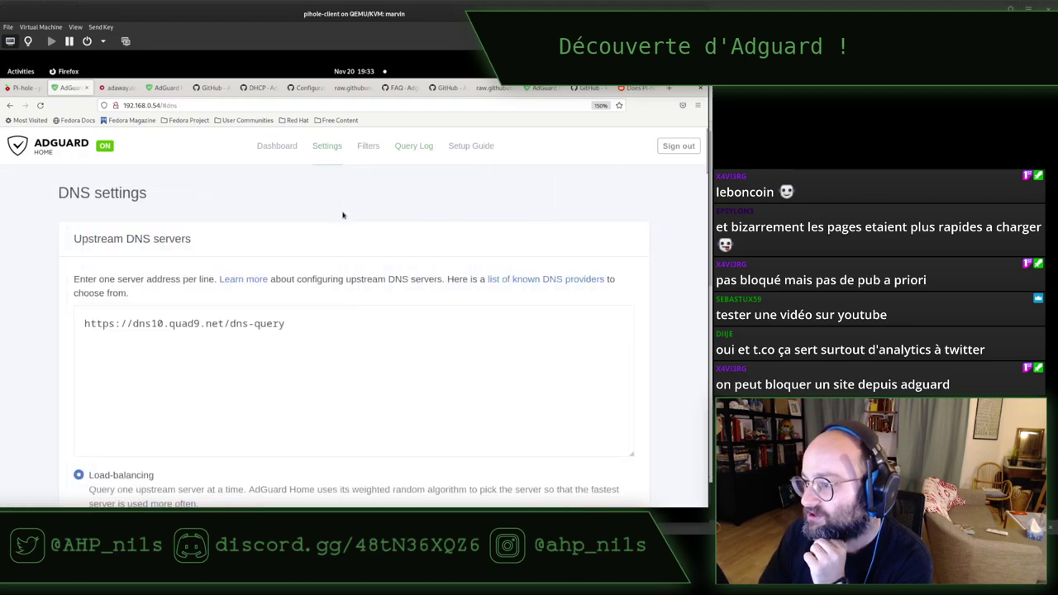
{"action": "scroll", "coordinate": [306, 274], "scroll_direction": "down", "scroll_amount": 10}
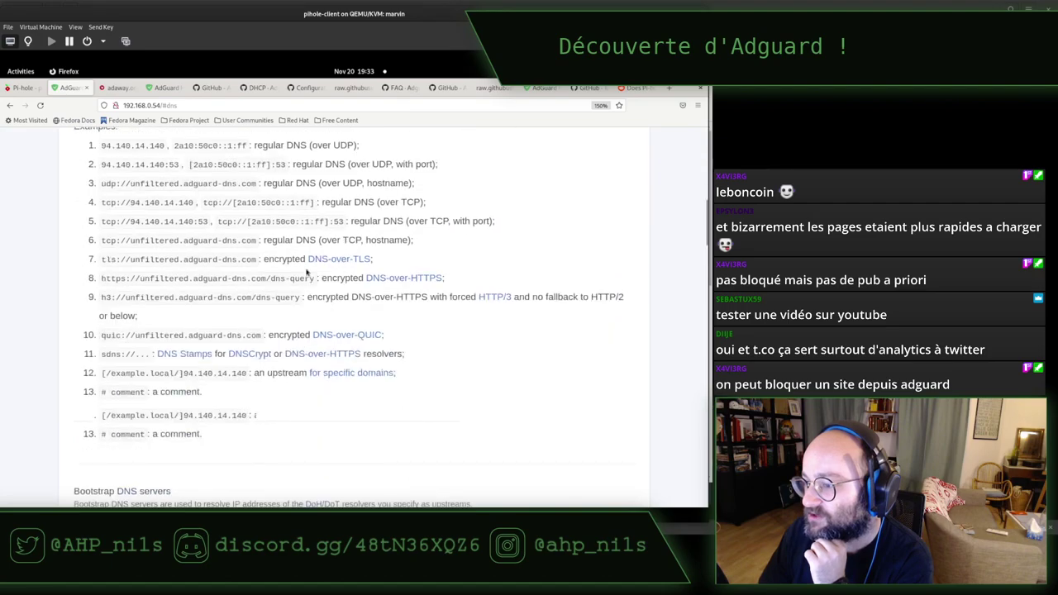
{"action": "scroll", "coordinate": [306, 272], "scroll_direction": "down", "scroll_amount": 15}
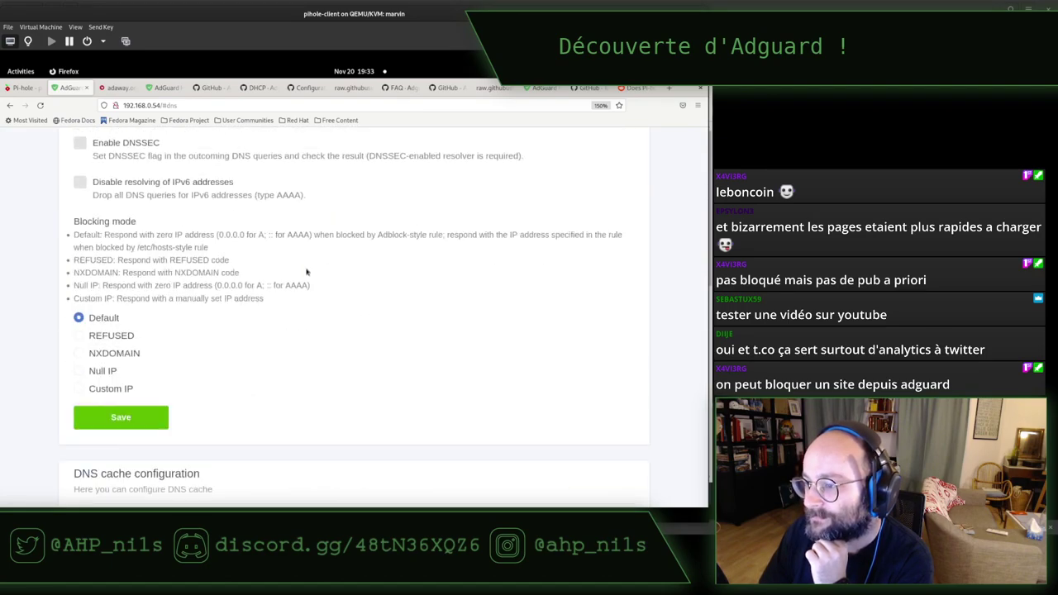
{"action": "scroll", "coordinate": [307, 272], "scroll_direction": "up", "scroll_amount": 3}
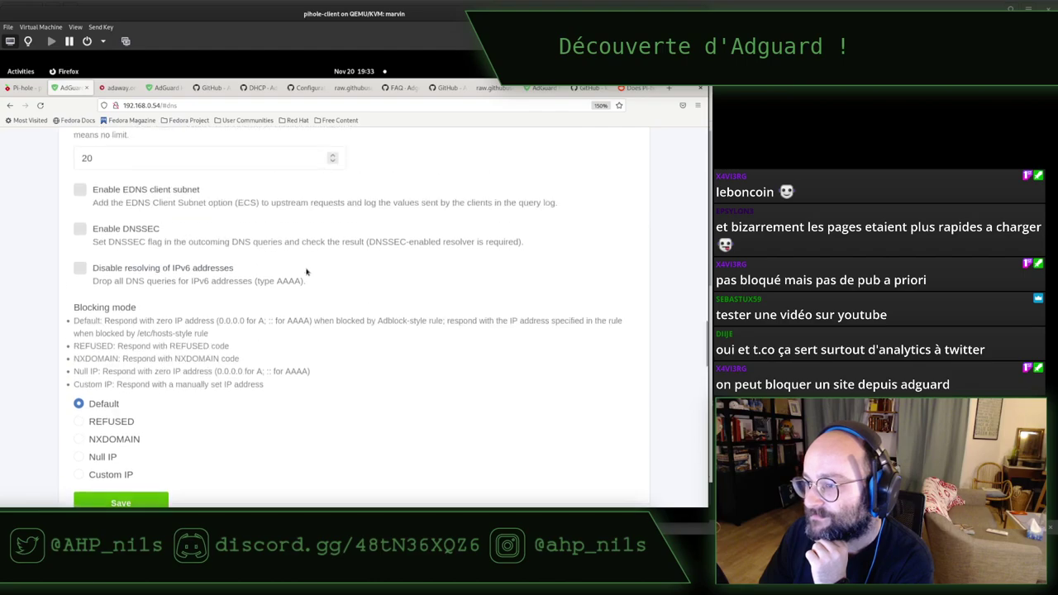
{"action": "scroll", "coordinate": [306, 272], "scroll_direction": "down", "scroll_amount": 8}
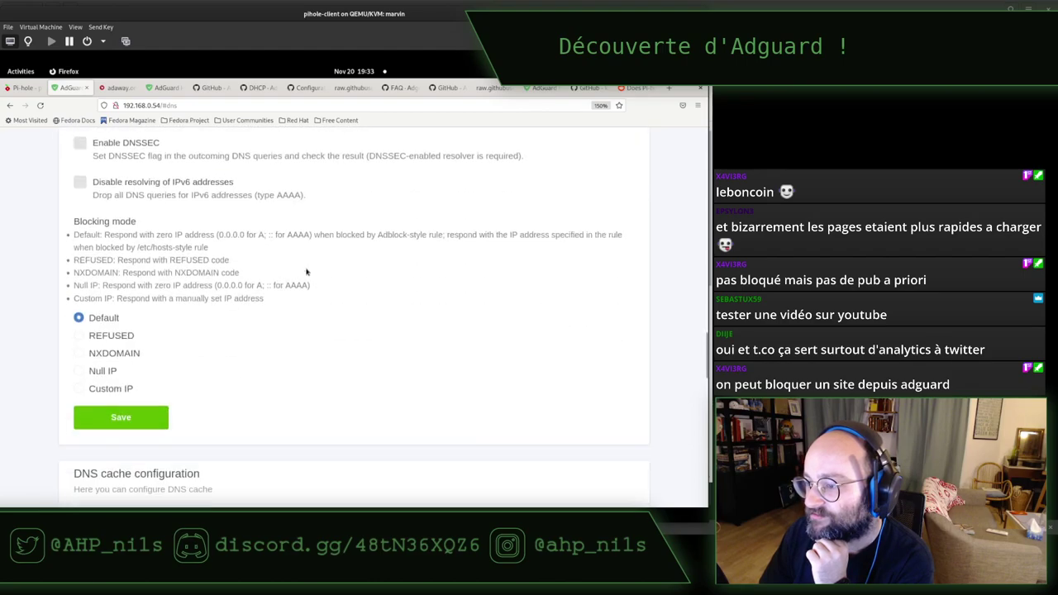
Step: Add anotherhomepage.org to the disallowed domains in the access settings and save the configuration
{"action": "scroll", "coordinate": [307, 272], "scroll_direction": "down", "scroll_amount": 5}
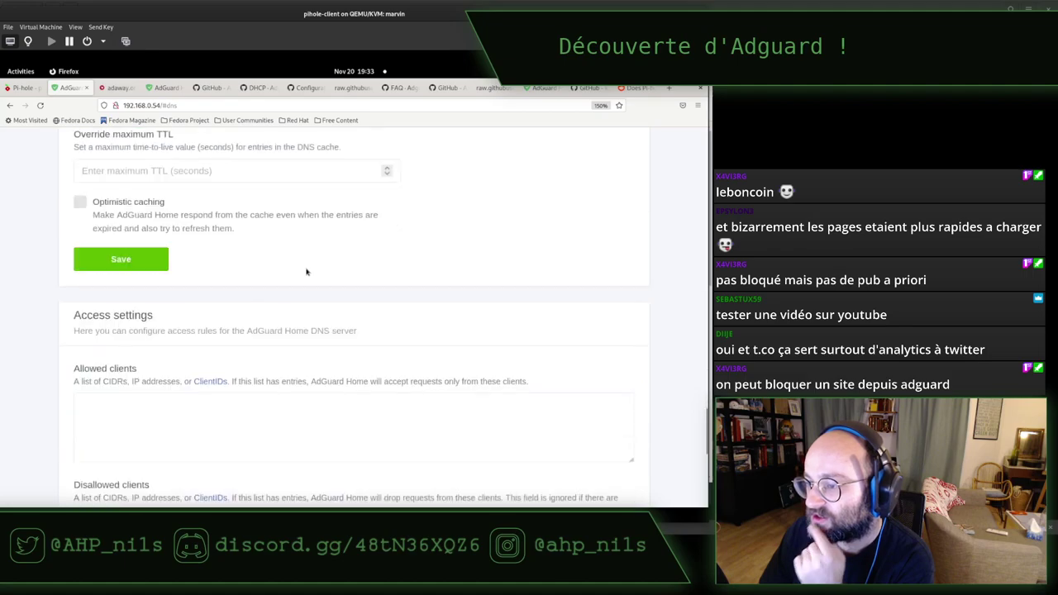
{"action": "scroll", "coordinate": [306, 269], "scroll_direction": "down", "scroll_amount": 2}
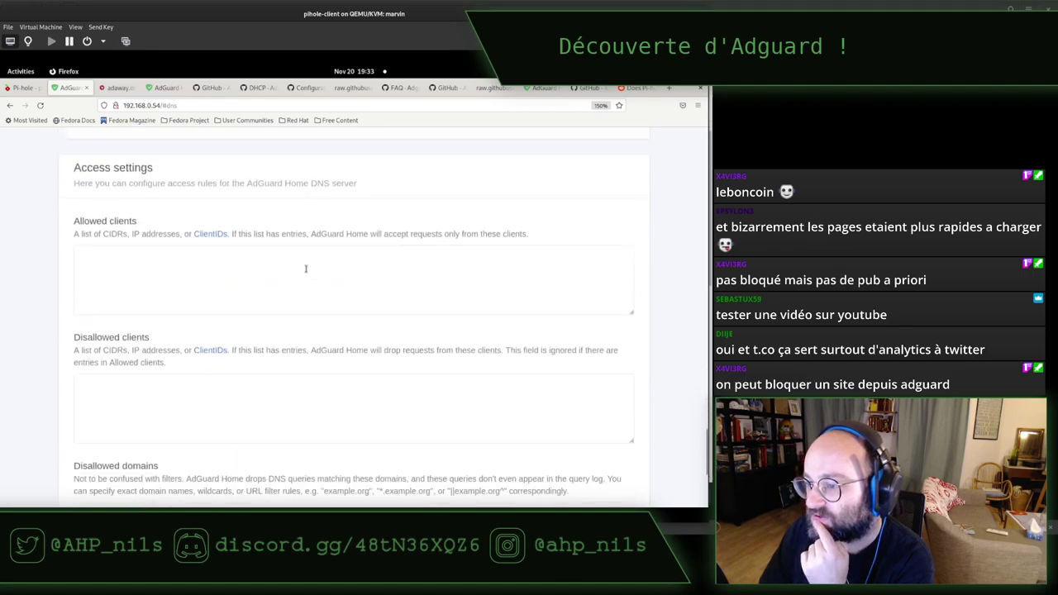
{"action": "scroll", "coordinate": [306, 269], "scroll_direction": "down", "scroll_amount": 5}
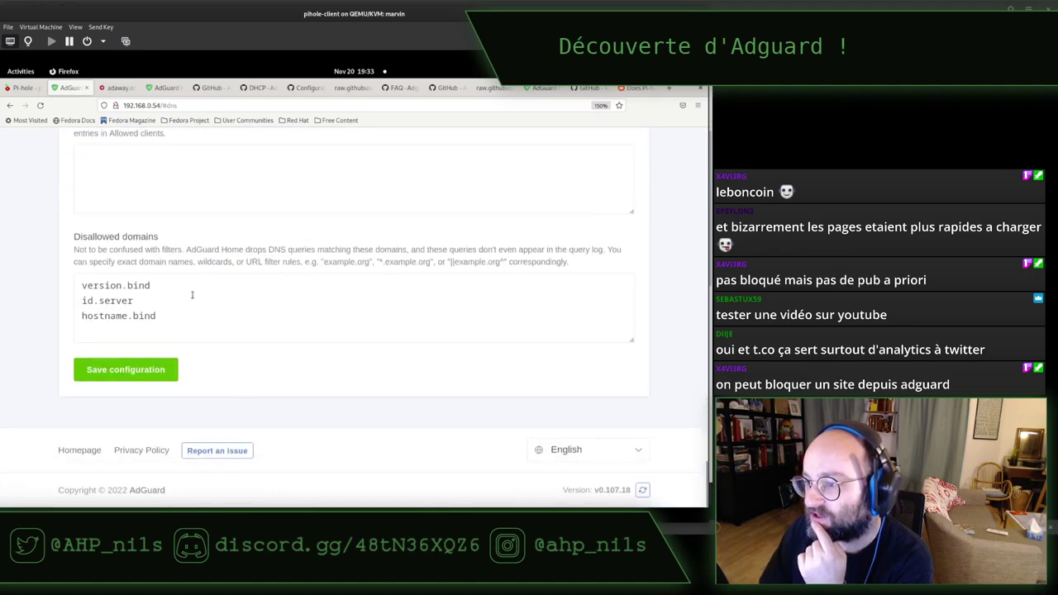
{"action": "left_click", "coordinate": [211, 334]}
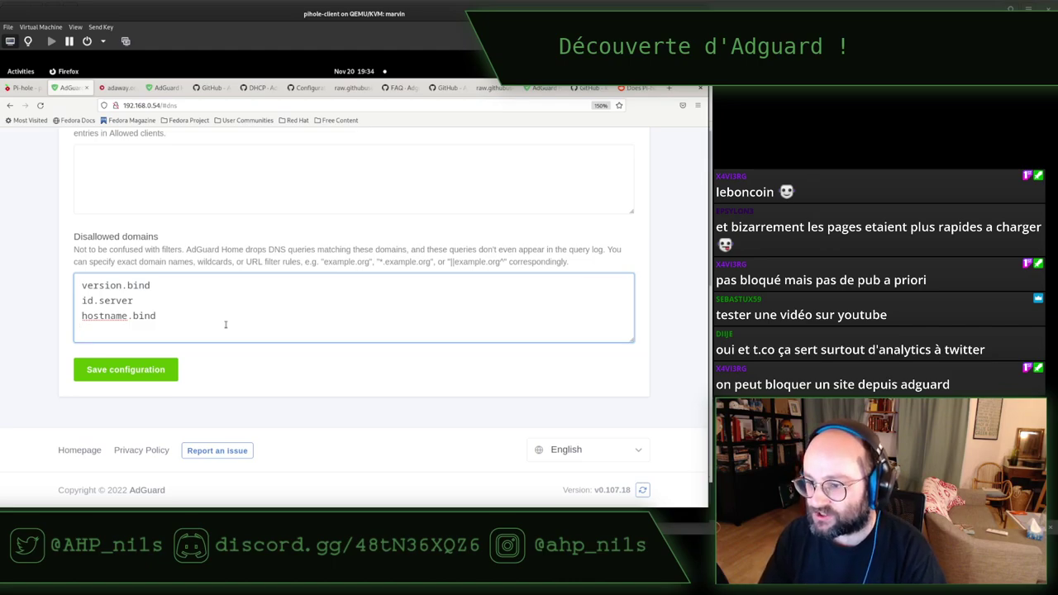
{"action": "type", "text": "therhomepage.org"}
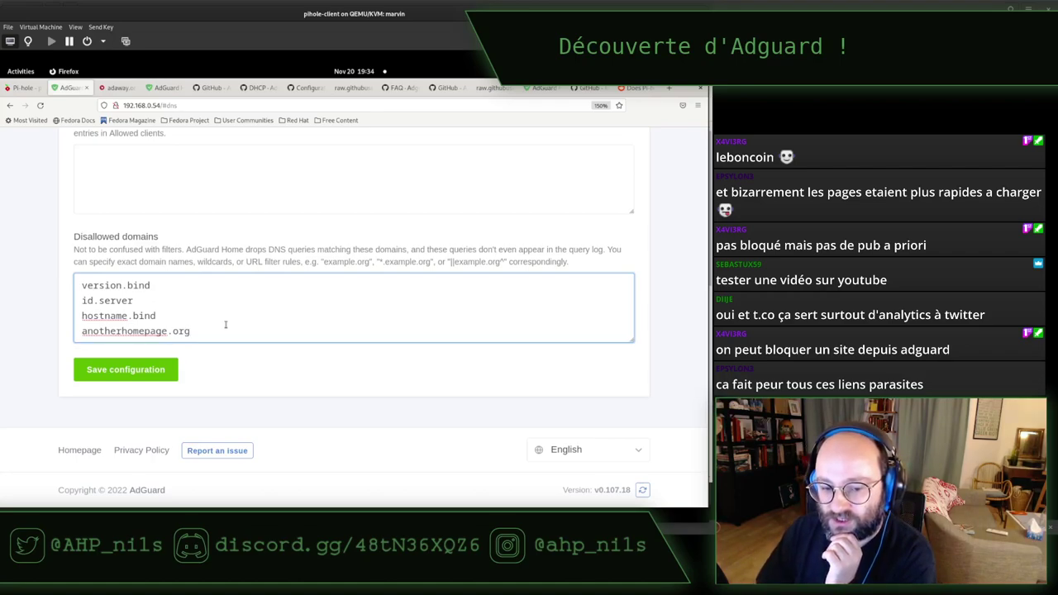
{"action": "left_click", "coordinate": [144, 370]}
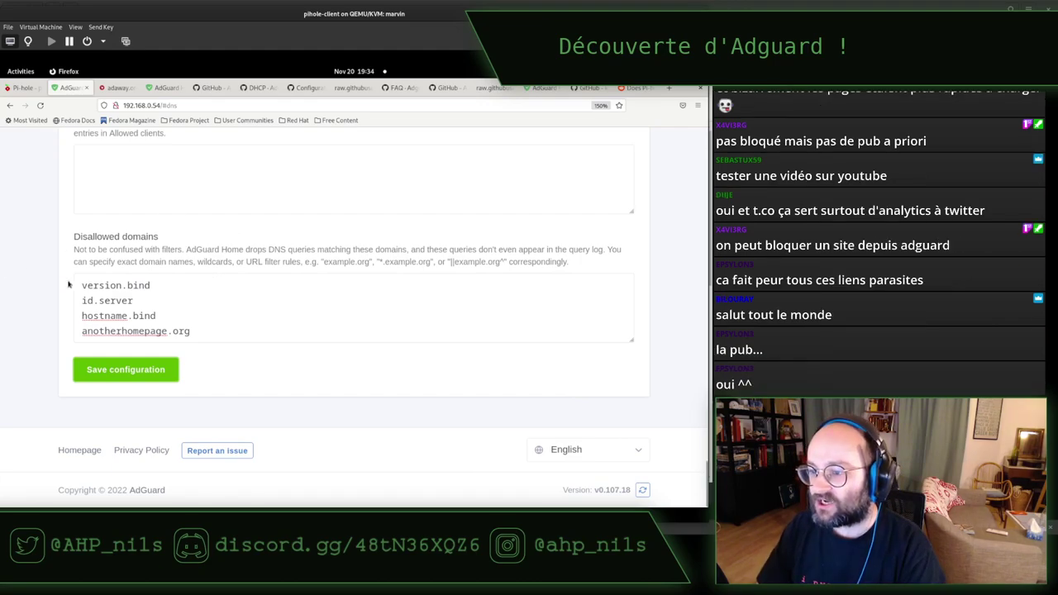
Step: Switch to the pihole-win virtual machine with its browser open
{"action": "key", "text": "super"}
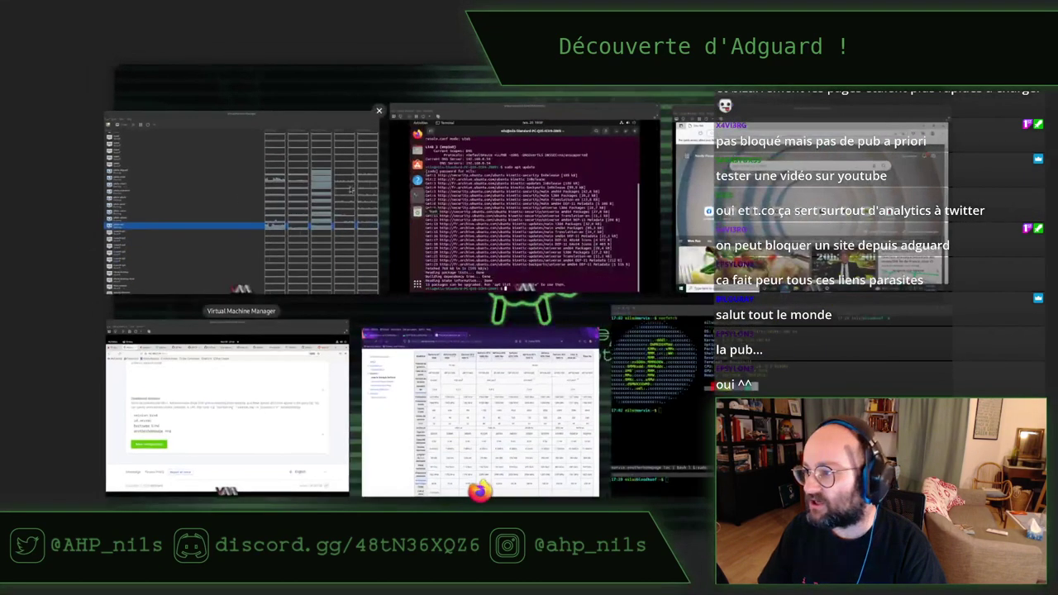
{"action": "left_click", "coordinate": [230, 410]}
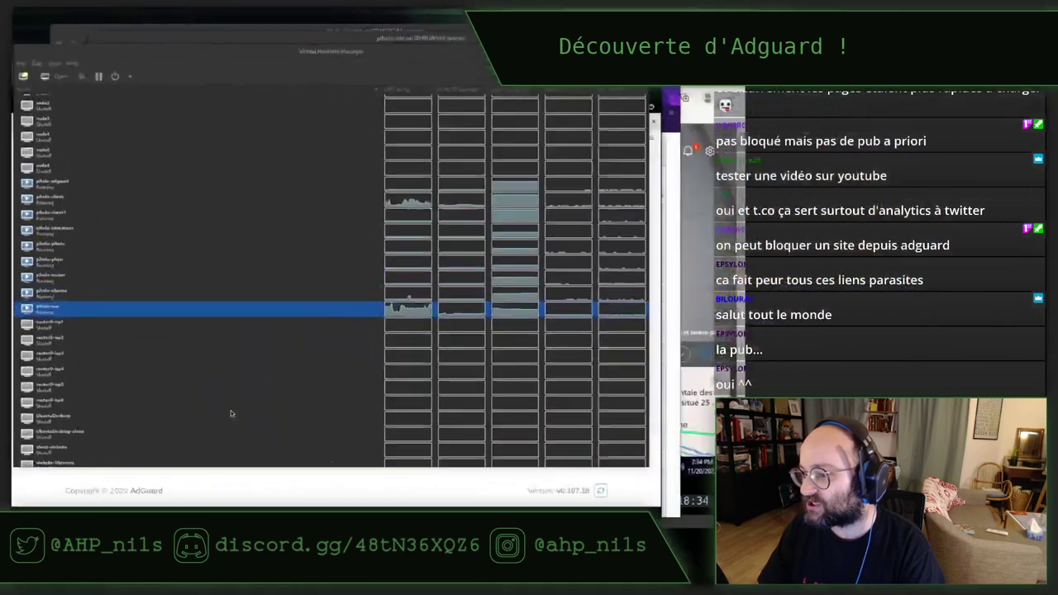
{"action": "key", "text": "super"}
{"action": "key", "text": "super"}
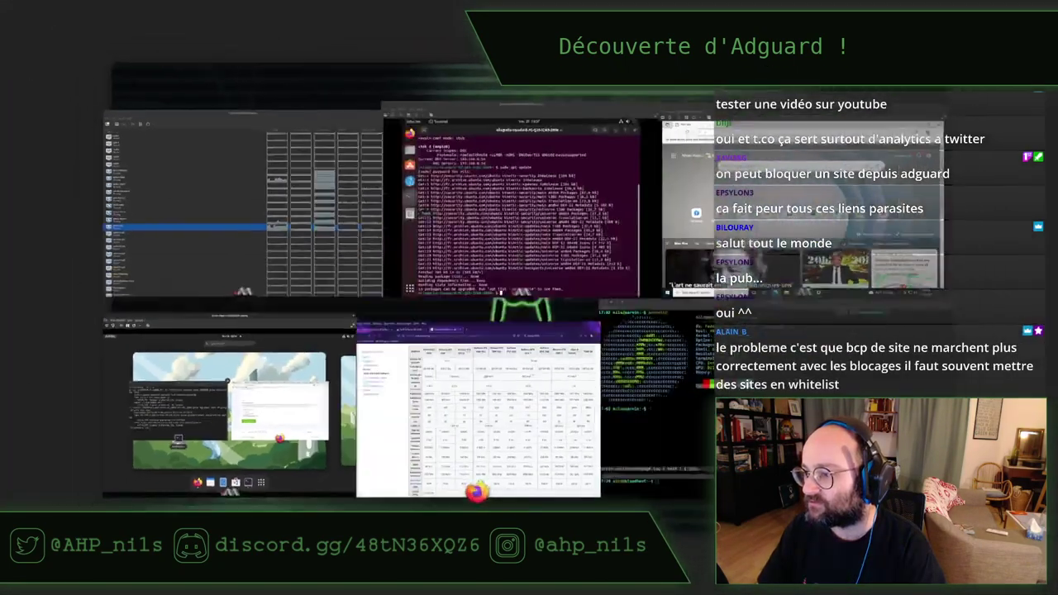
{"action": "left_click", "coordinate": [810, 203]}
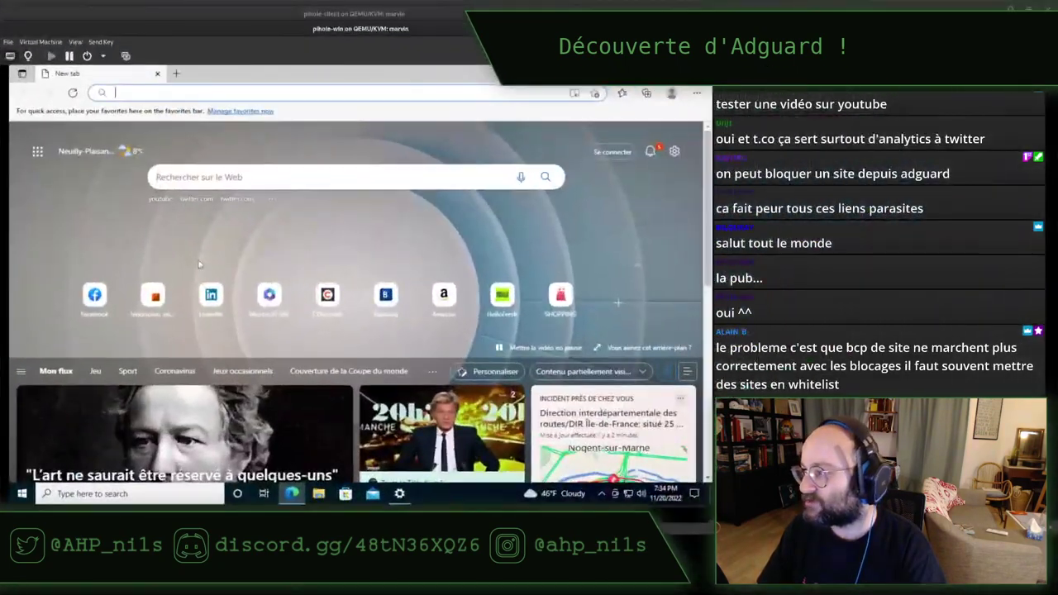
Step: Load anotherhomepage.org in the Windows browser and refresh it to test the domain block
{"action": "left_click", "coordinate": [182, 91]}
{"action": "type", "text": "anotherh"}
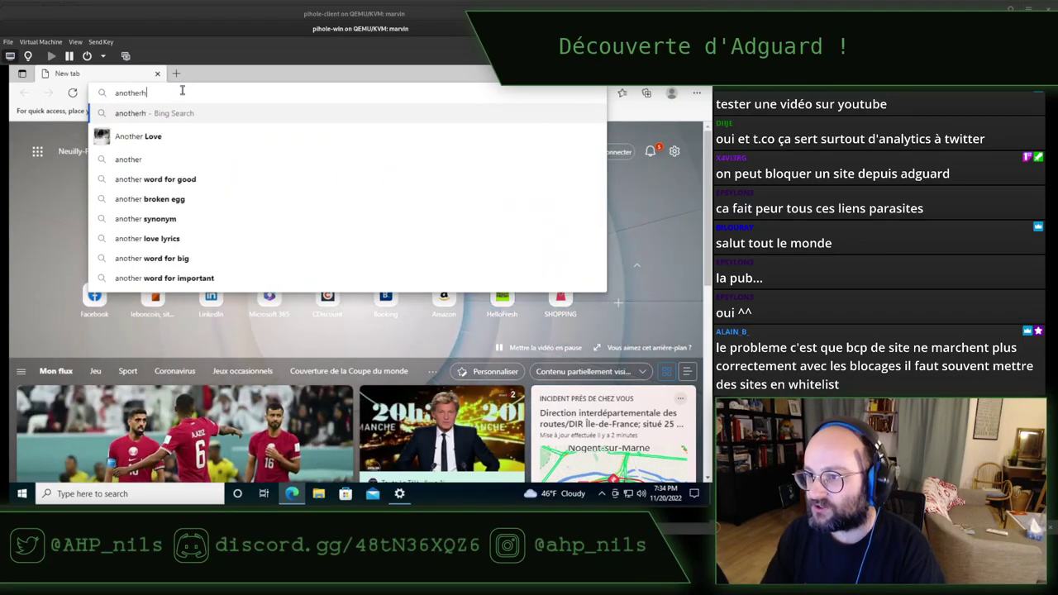
{"action": "type", "text": "omepage.org"}
{"action": "key", "text": "Return"}
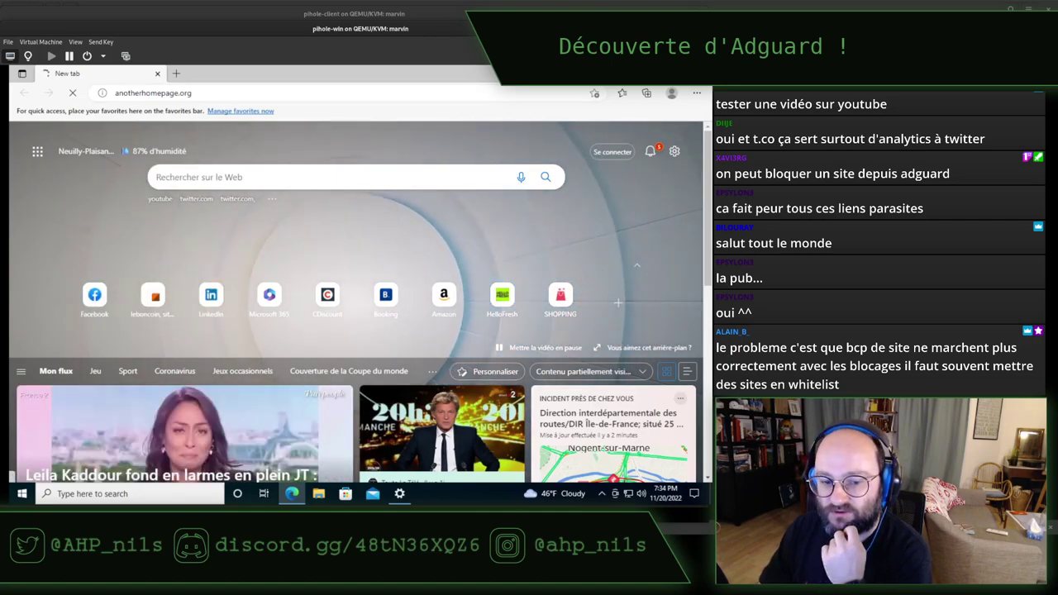
{"action": "key", "text": "F5"}
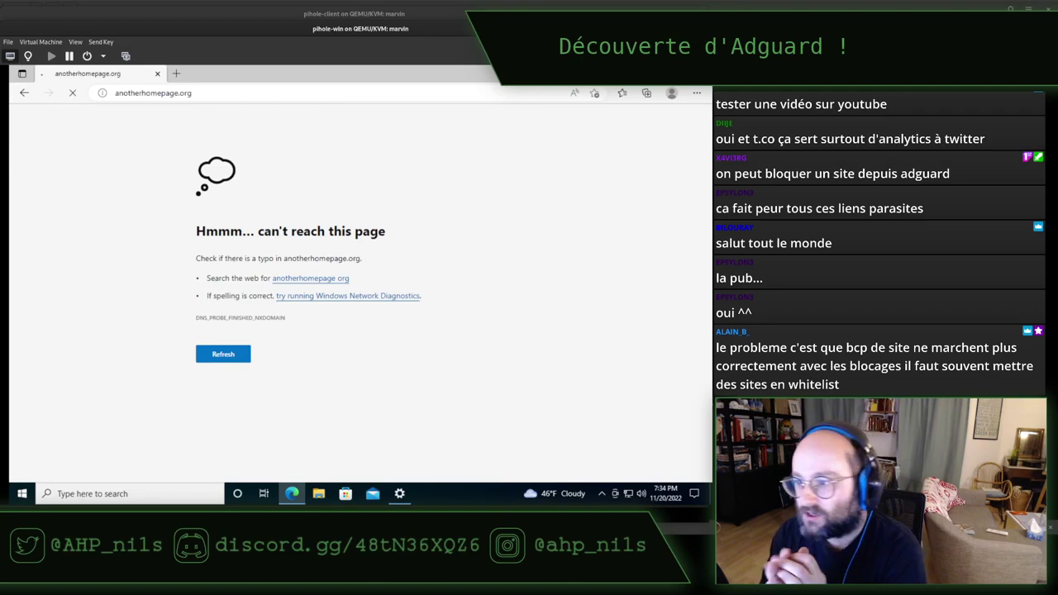
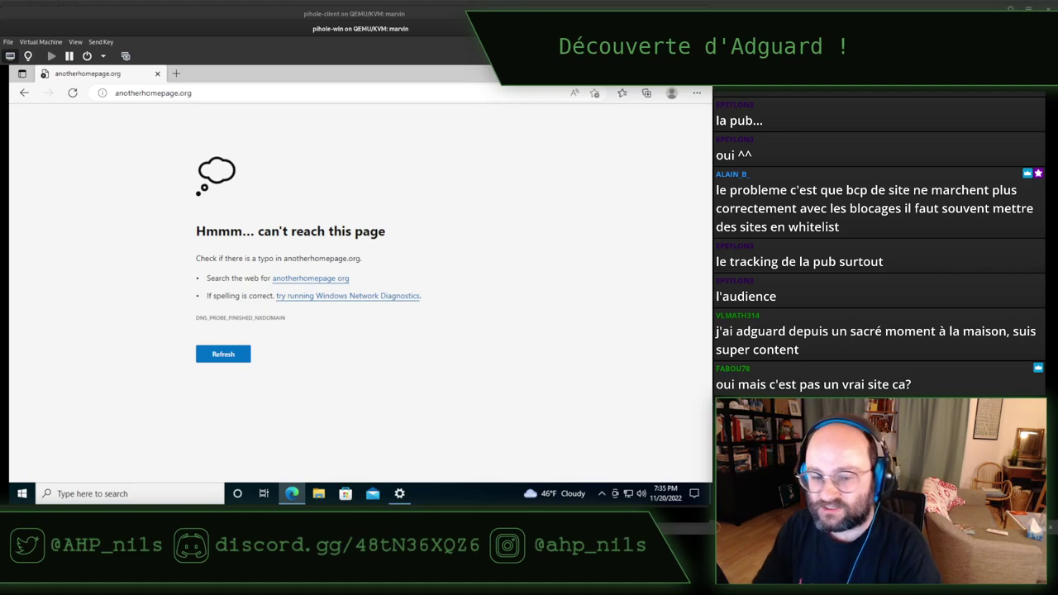
Step: Return to the pihole-client virtual machine and recheck the disallowed domains list and other DNS settings
{"action": "key", "text": "super"}
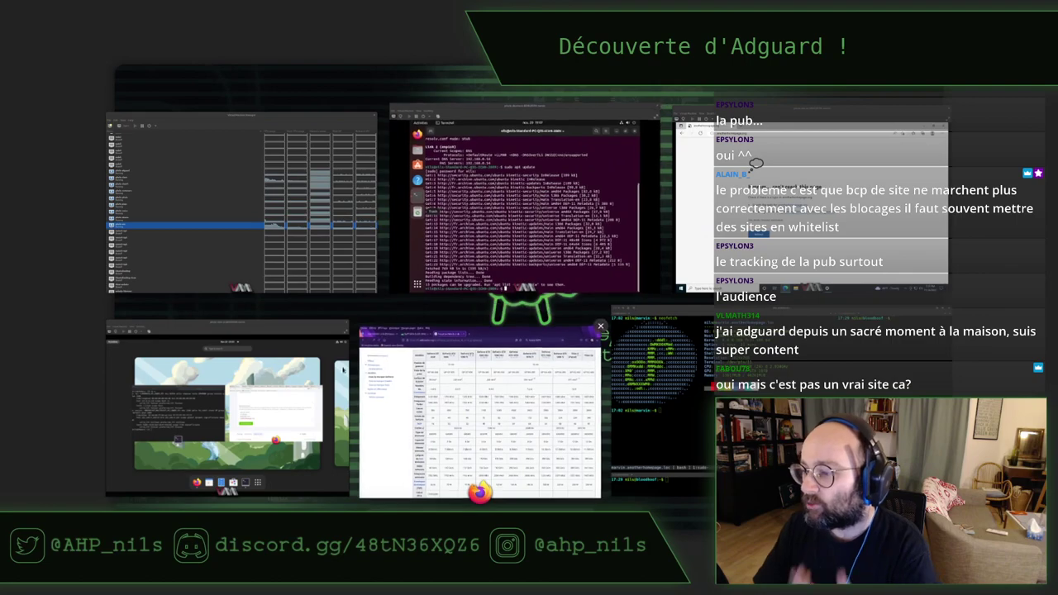
{"action": "left_click", "coordinate": [321, 391]}
{"action": "left_click", "coordinate": [455, 279]}
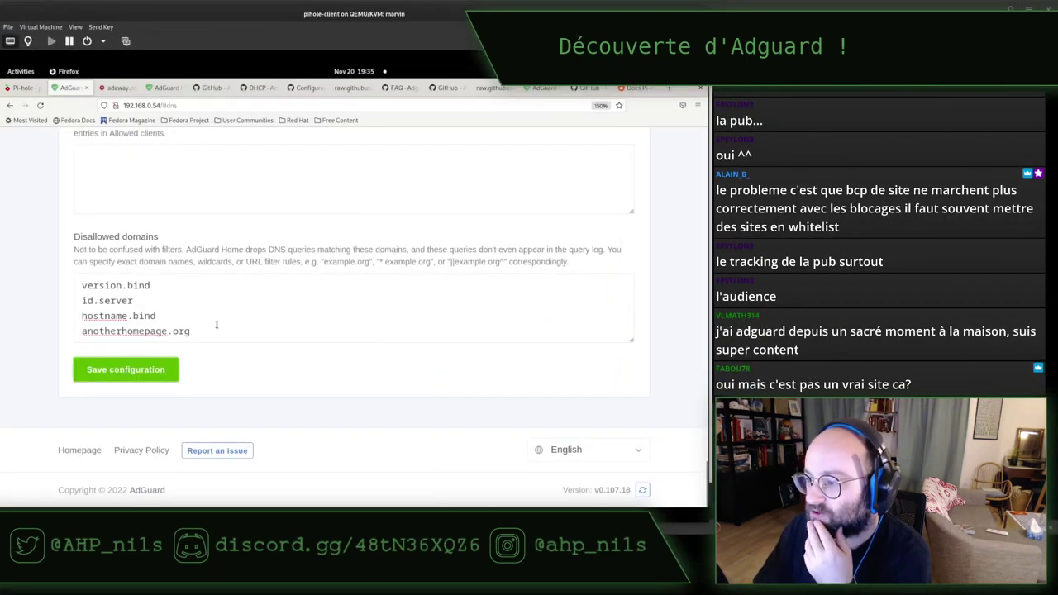
{"action": "left_click", "coordinate": [199, 331]}
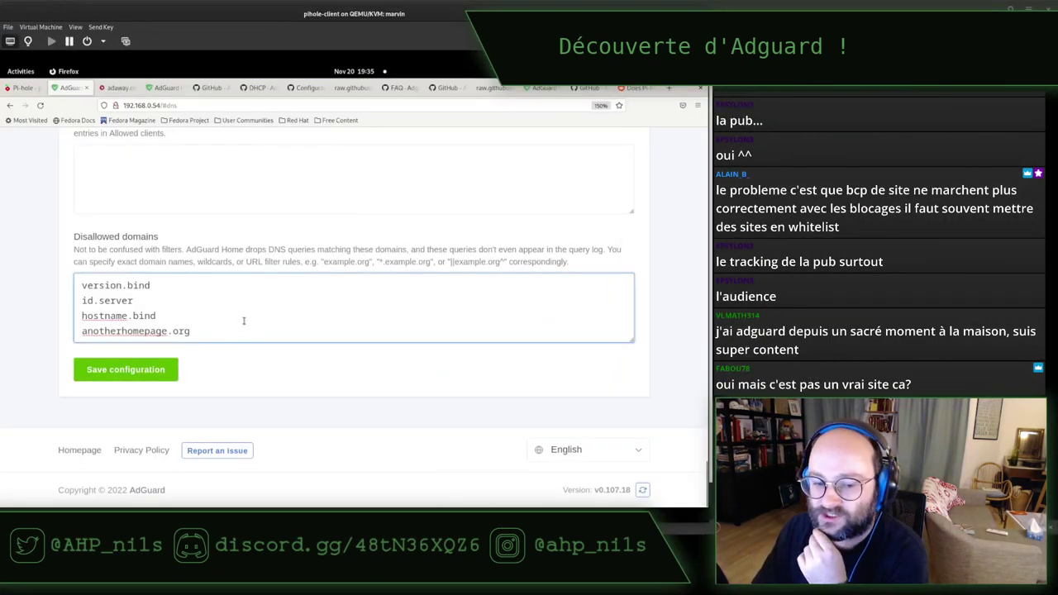
{"action": "left_click", "coordinate": [43, 291]}
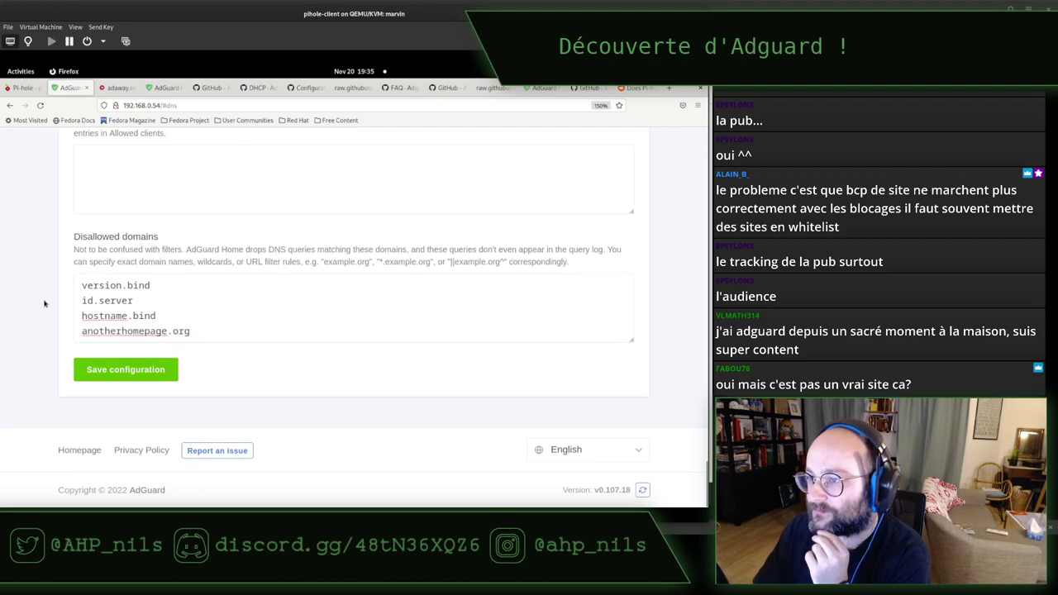
{"action": "scroll", "coordinate": [44, 303], "scroll_direction": "up", "scroll_amount": 20}
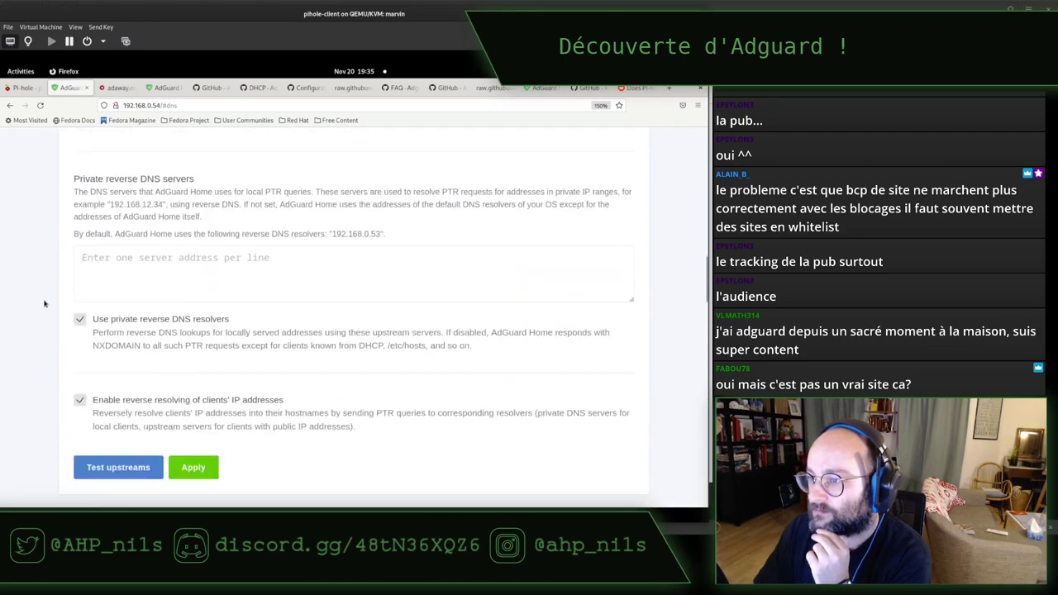
Step: Review the DNS settings from the upstream servers through the reverse DNS and cache options to the disallowed domains
{"action": "scroll", "coordinate": [44, 303], "scroll_direction": "up", "scroll_amount": 10}
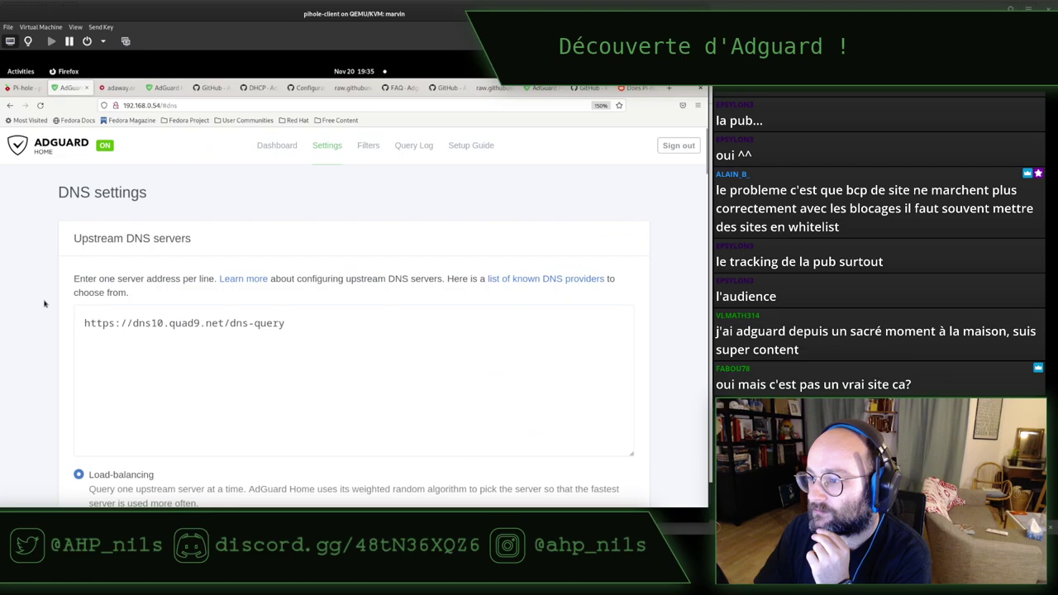
{"action": "scroll", "coordinate": [45, 304], "scroll_direction": "down", "scroll_amount": 6}
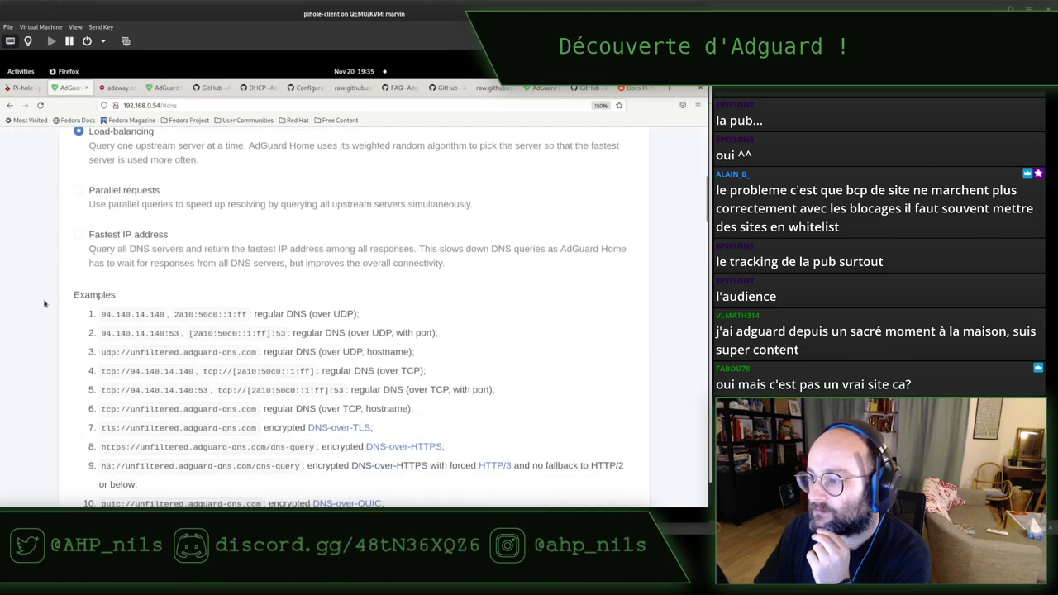
{"action": "scroll", "coordinate": [44, 303], "scroll_direction": "down", "scroll_amount": 3}
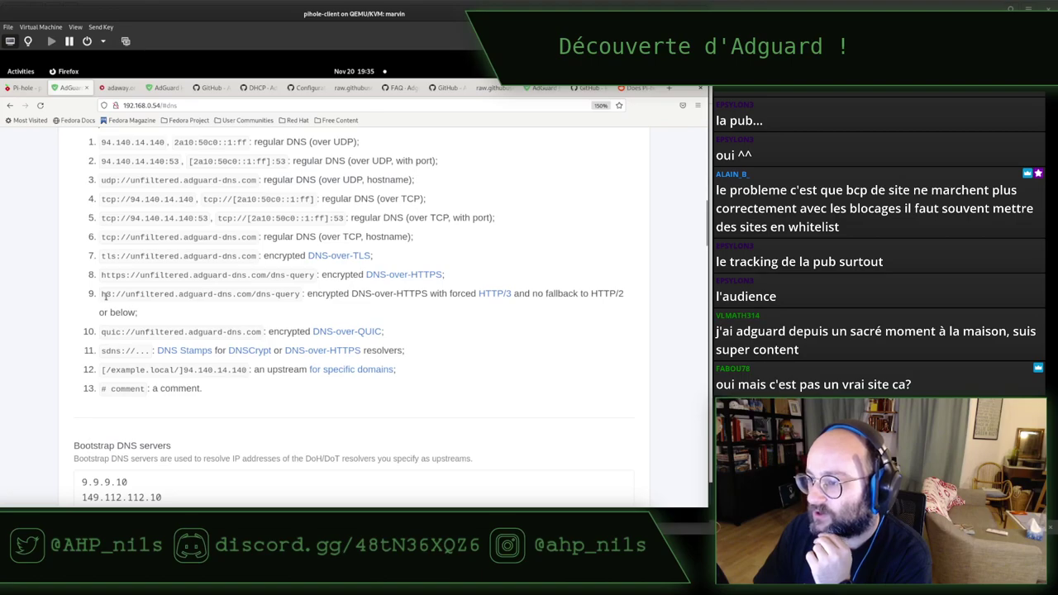
{"action": "scroll", "coordinate": [60, 290], "scroll_direction": "down", "scroll_amount": 3}
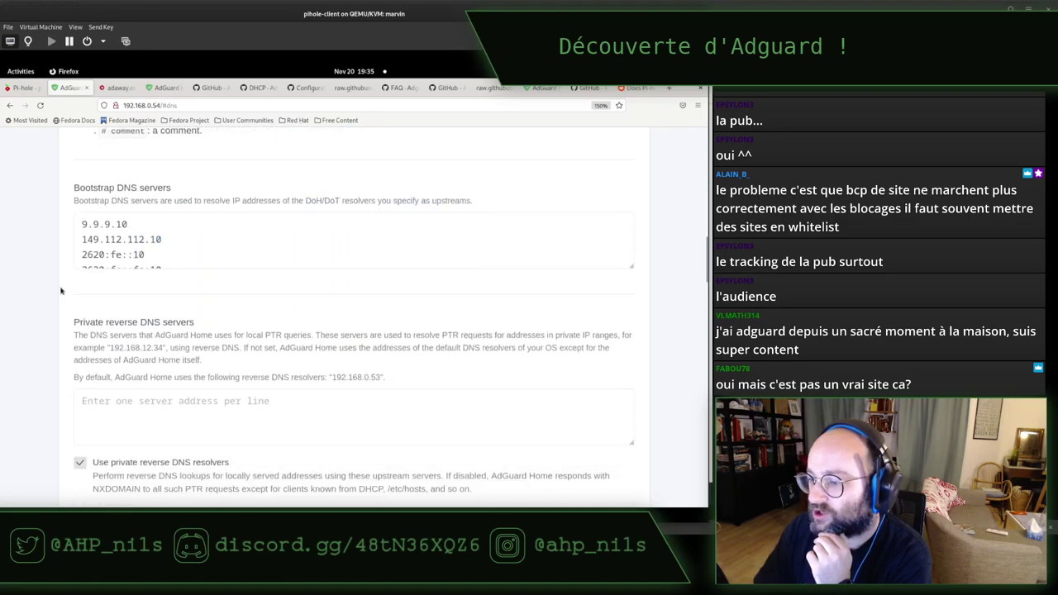
{"action": "scroll", "coordinate": [61, 290], "scroll_direction": "down", "scroll_amount": 3}
{"action": "scroll", "coordinate": [60, 290], "scroll_direction": "up", "scroll_amount": 3}
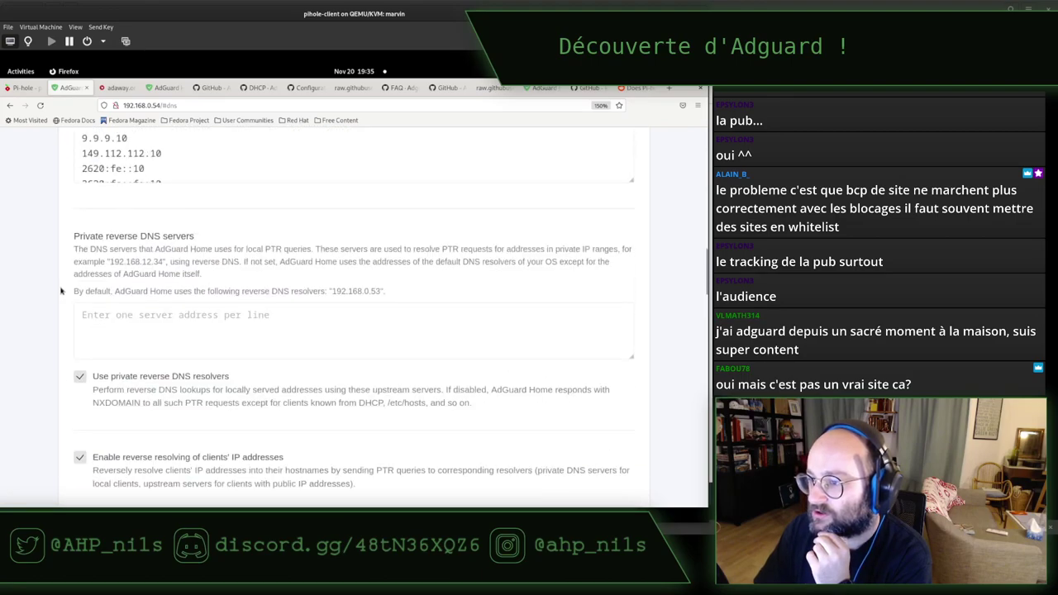
{"action": "scroll", "coordinate": [60, 290], "scroll_direction": "down", "scroll_amount": 8}
{"action": "scroll", "coordinate": [60, 290], "scroll_direction": "down", "scroll_amount": 8}
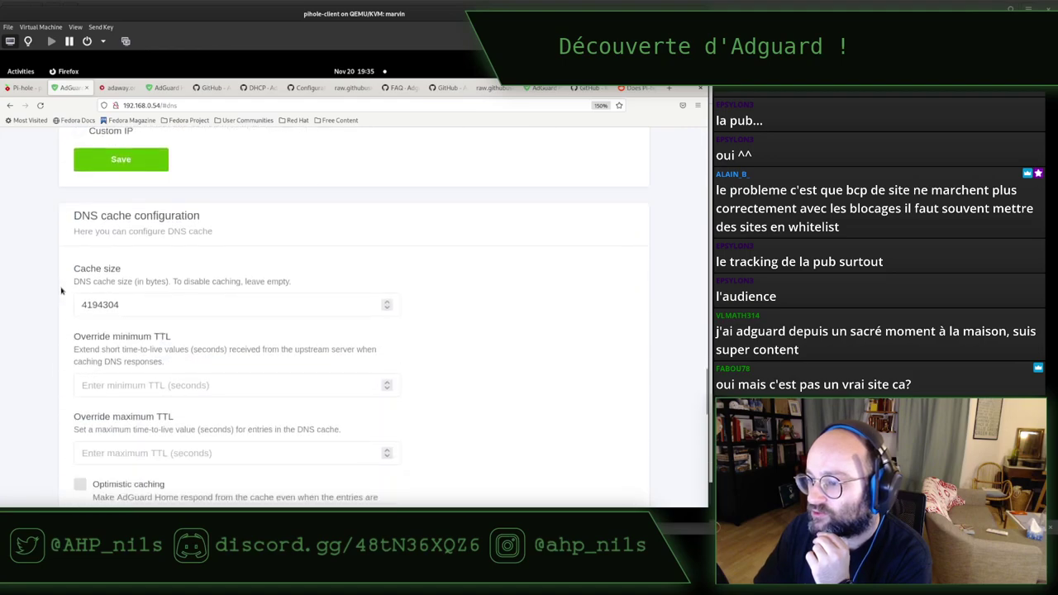
{"action": "scroll", "coordinate": [60, 291], "scroll_direction": "down", "scroll_amount": 5}
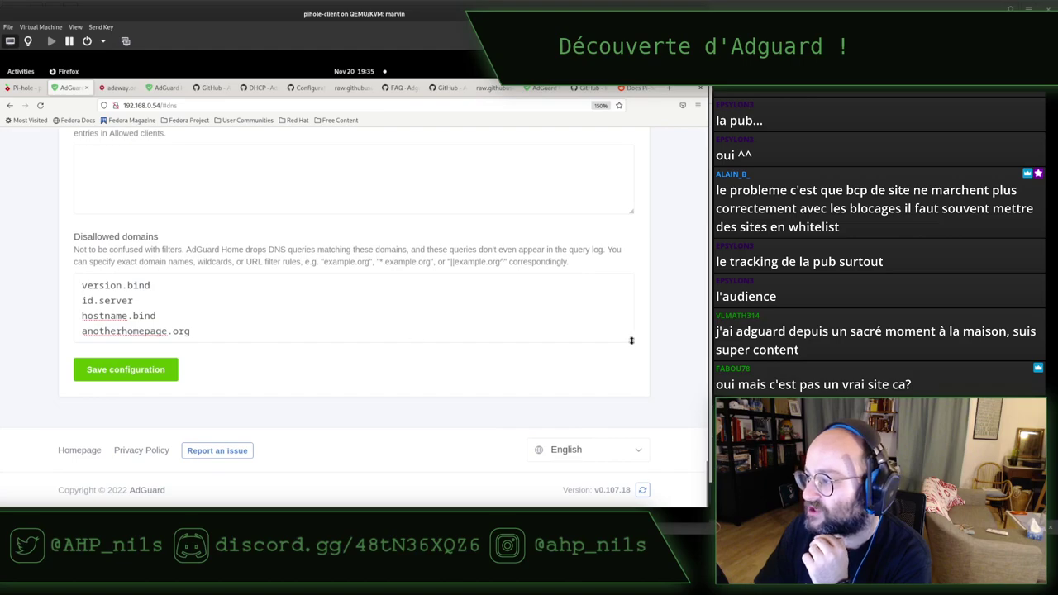
Step: Enlarge the disallowed domains box and read its note on domain names, wildcards and URL filter rules
{"action": "left_click_drag", "start_coordinate": [632, 341], "coordinate": [631, 377]}
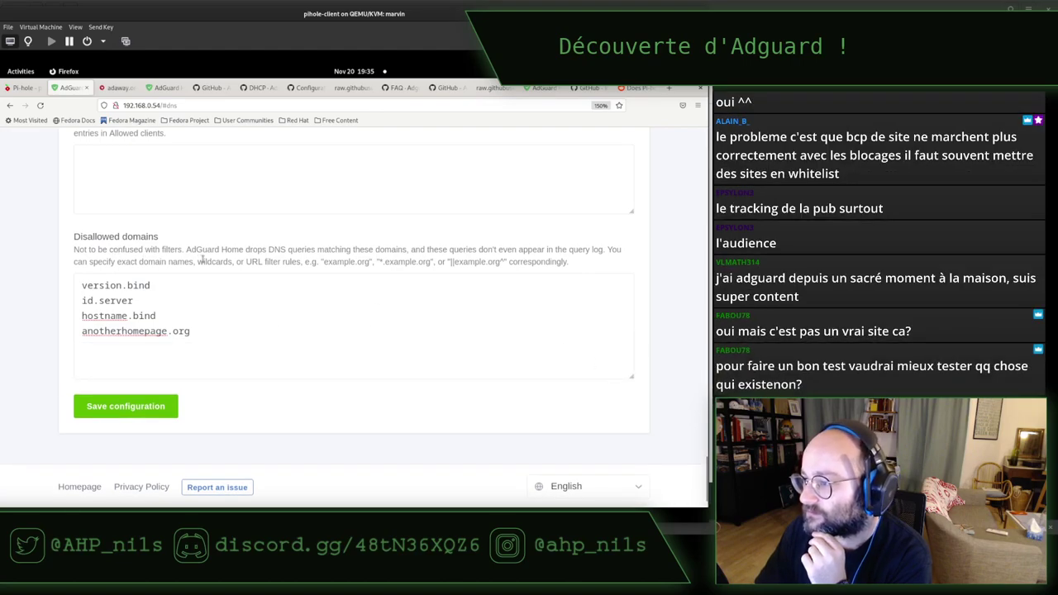
{"action": "left_click_drag", "start_coordinate": [189, 262], "coordinate": [284, 263]}
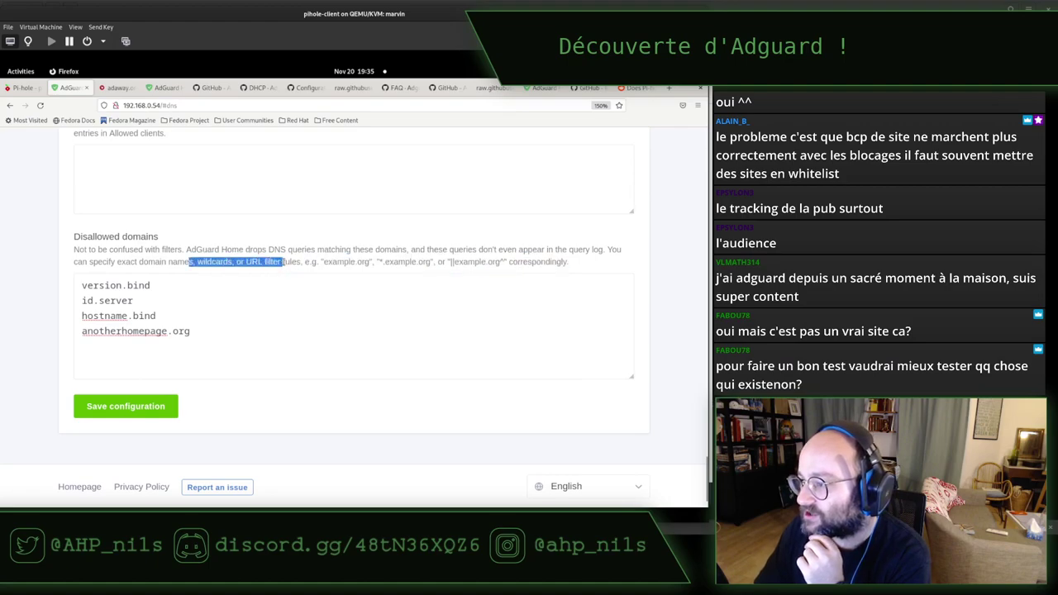
{"action": "left_click_drag", "start_coordinate": [515, 261], "coordinate": [399, 264]}
{"action": "left_click", "coordinate": [400, 265]}
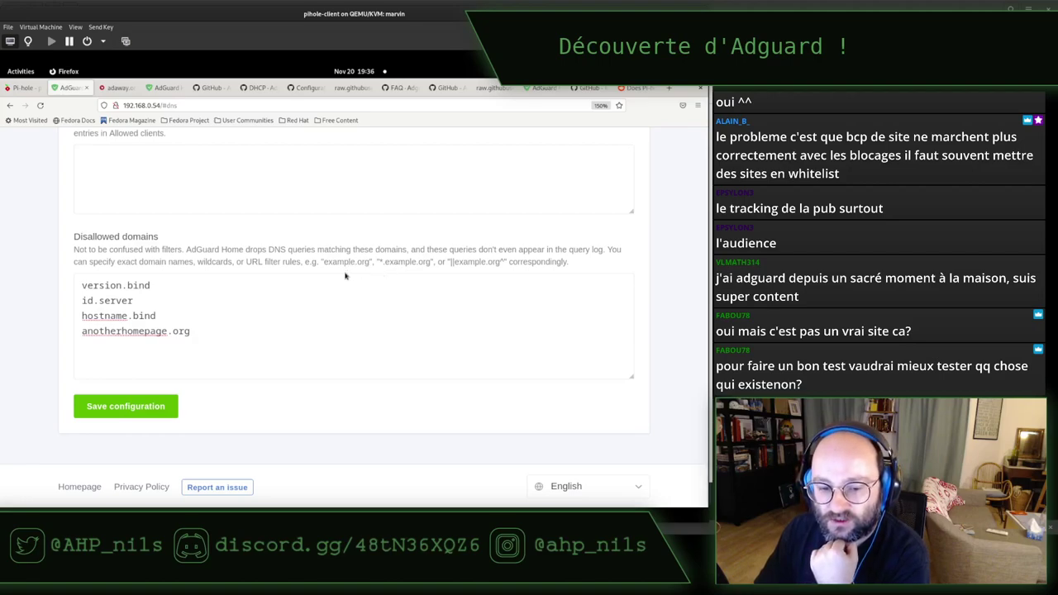
Step: Add linkedin.com on a new line of the disallowed domains and save the access configuration
{"action": "left_click", "coordinate": [217, 333]}
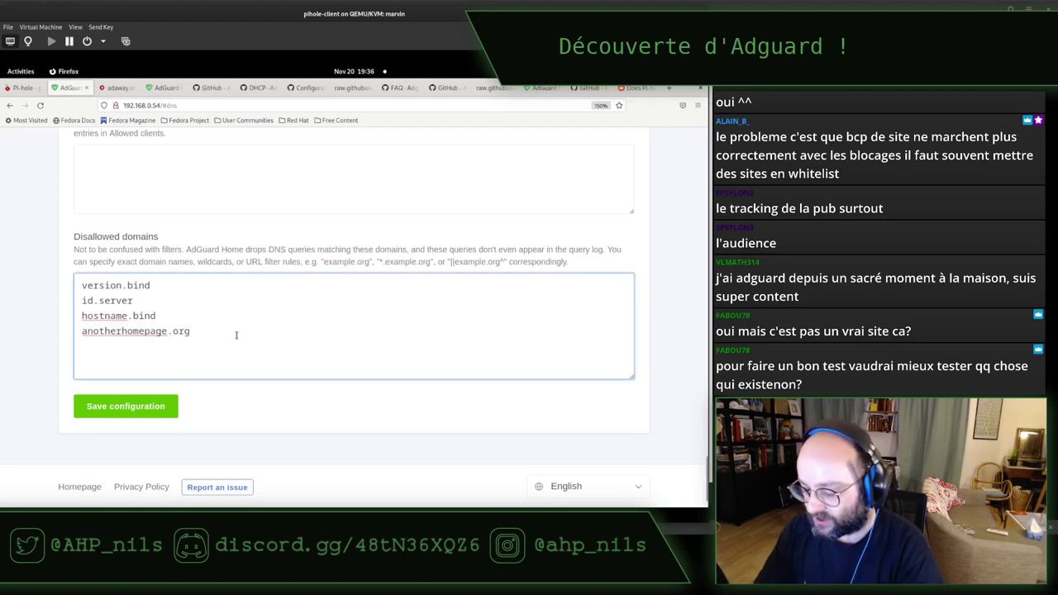
{"action": "key", "text": "Return"}
{"action": "type", "text": "linke"}
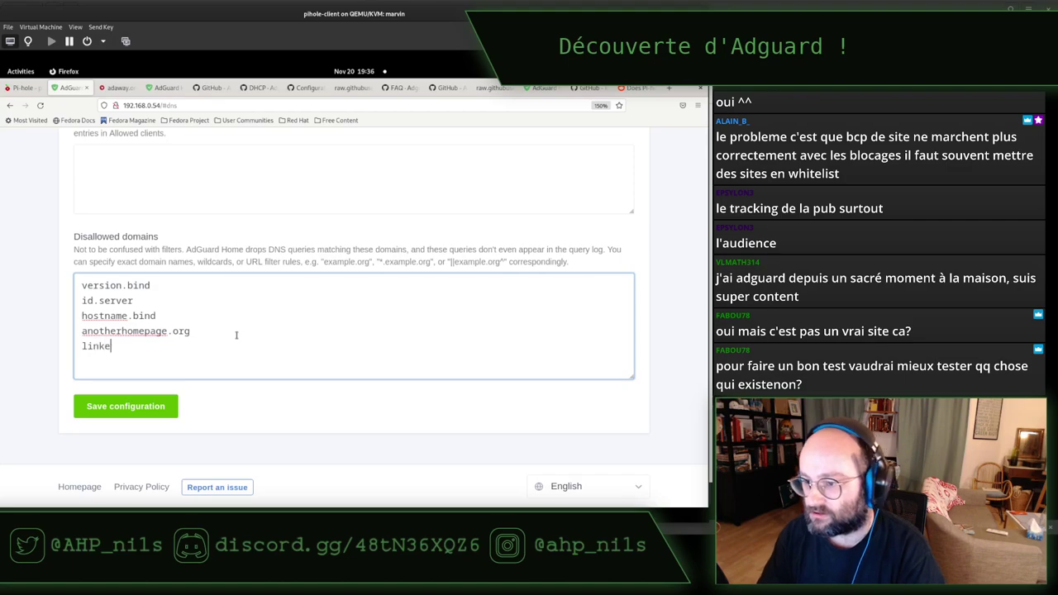
{"action": "type", "text": "din.com"}
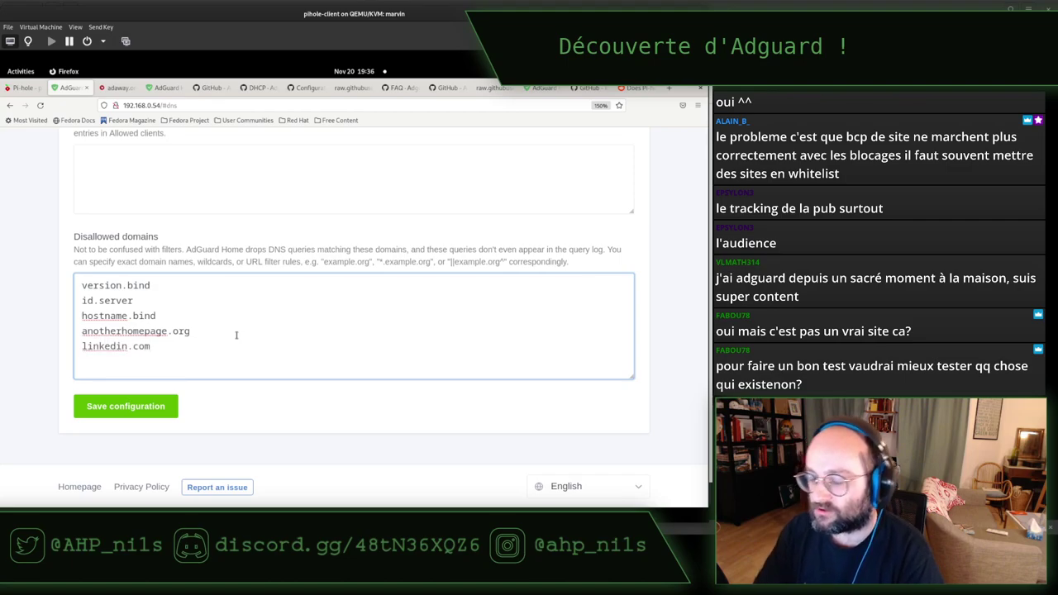
{"action": "left_click", "coordinate": [125, 404]}
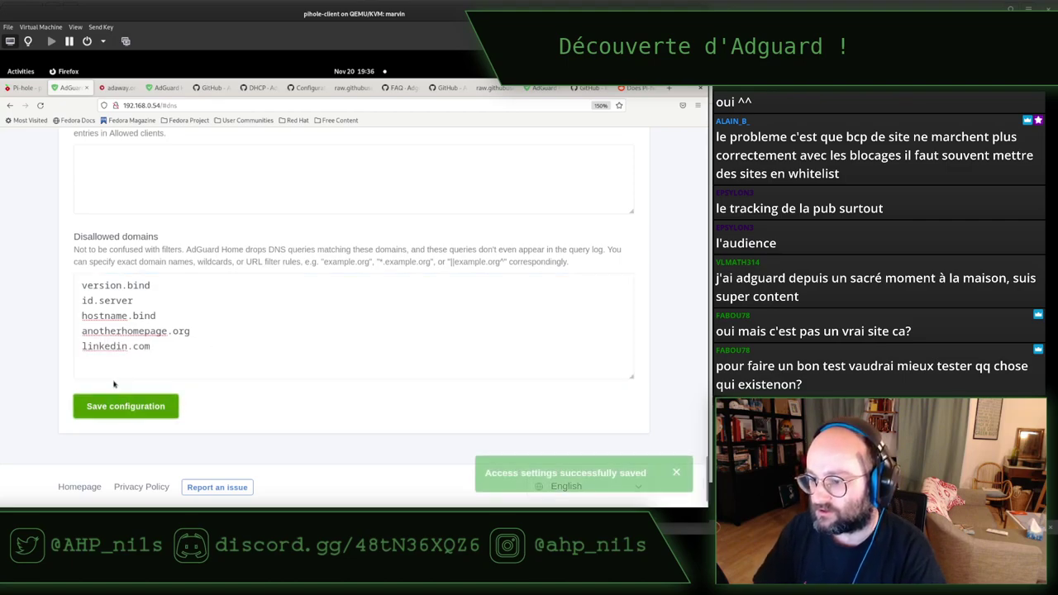
Step: Switch to the pihole-win virtual machine, load linkedin.com in its browser and reject the non-essential cookies
{"action": "key", "text": "super"}
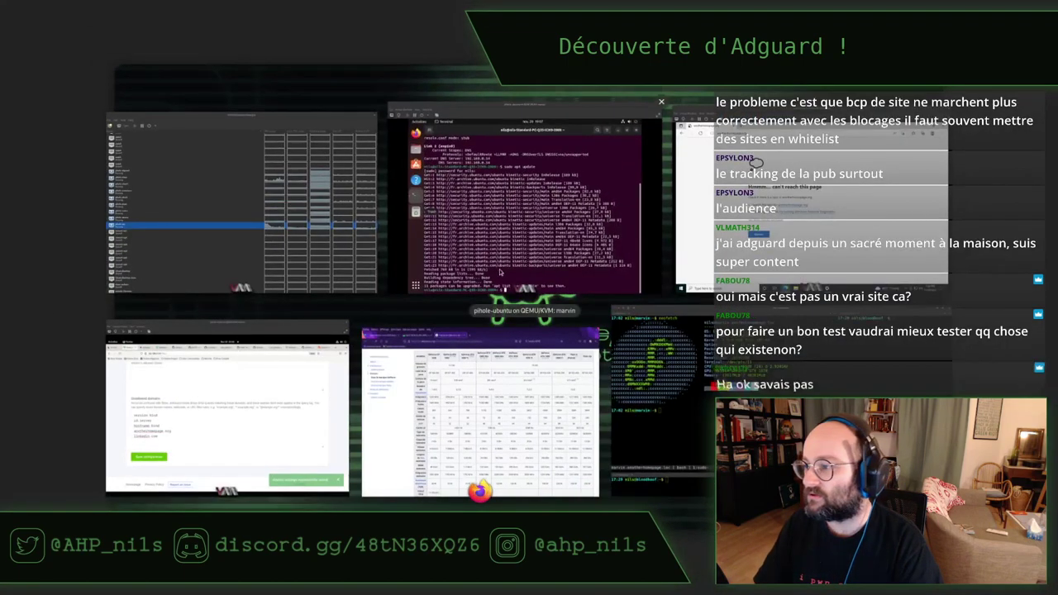
{"action": "left_click", "coordinate": [695, 207]}
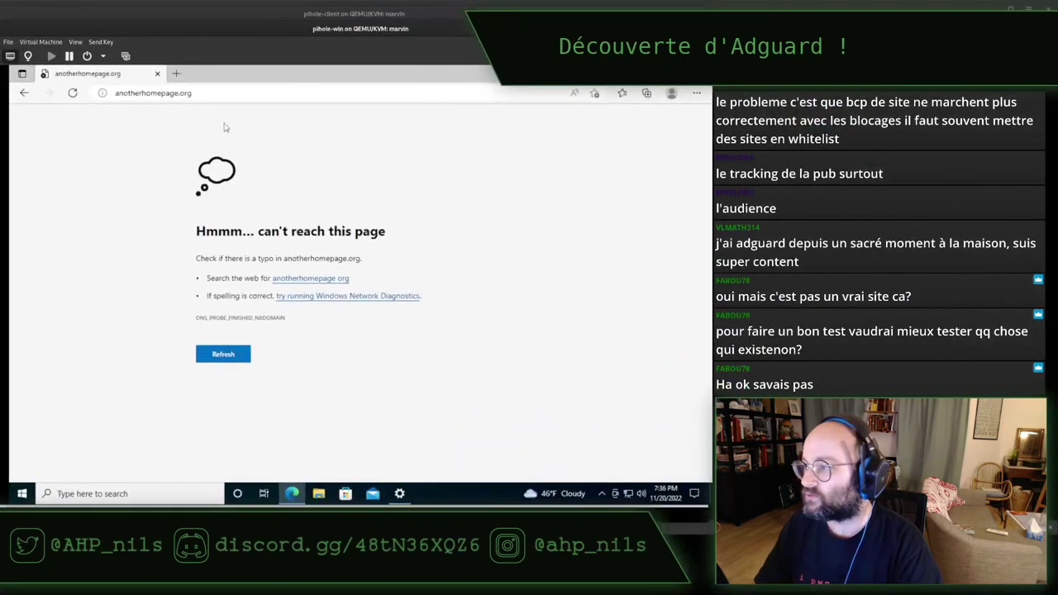
{"action": "left_click", "coordinate": [229, 92]}
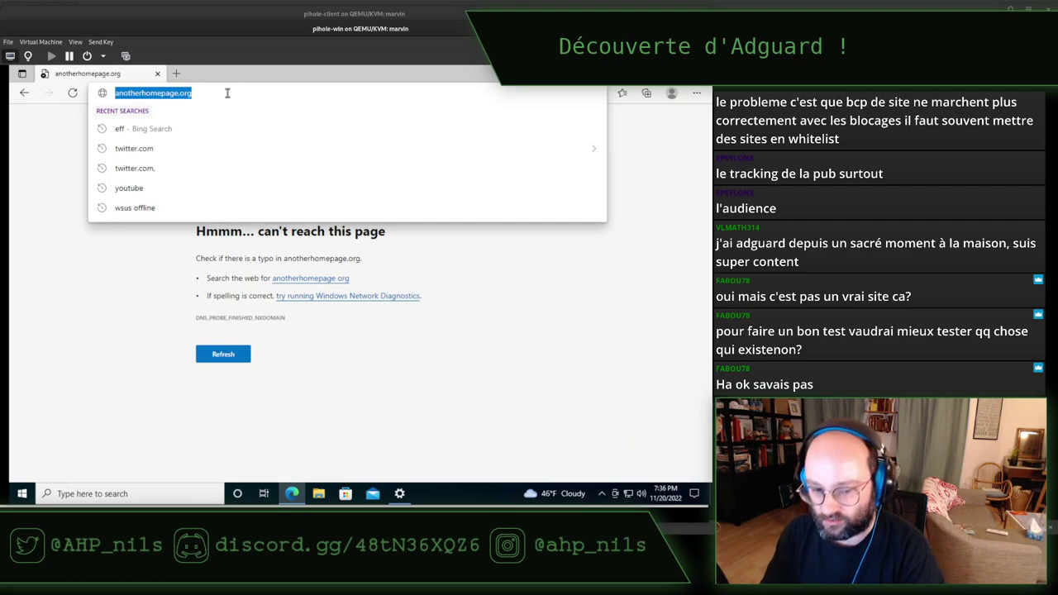
{"action": "type", "text": "linkedin.com"}
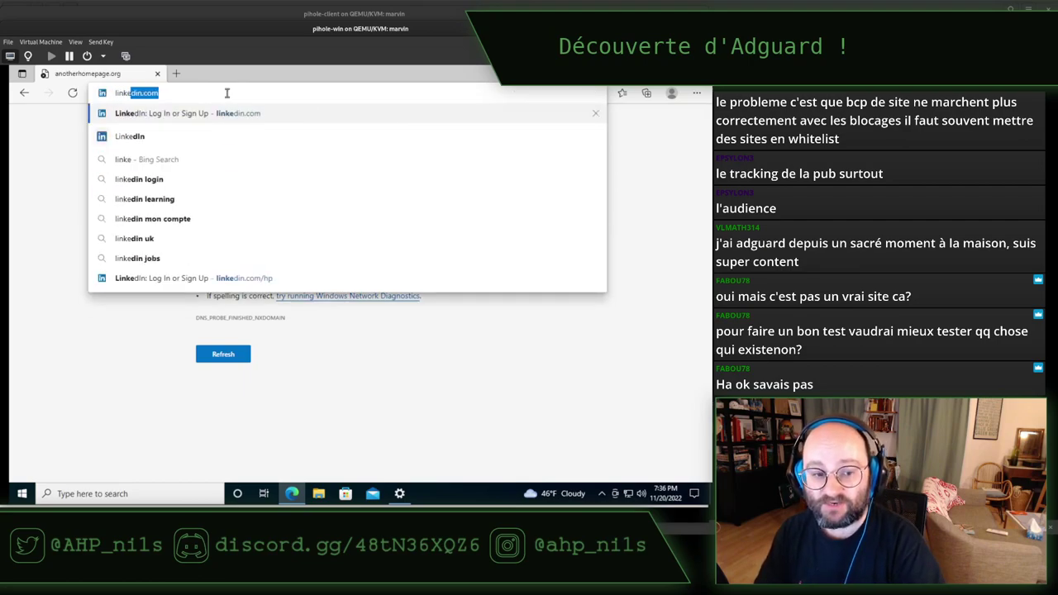
{"action": "key", "text": "Return"}
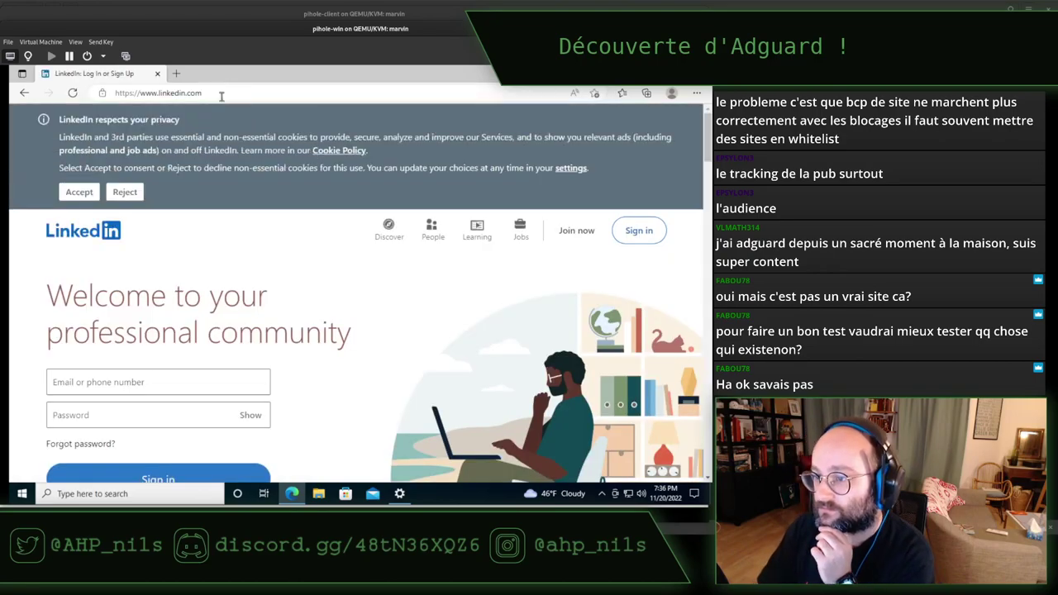
{"action": "left_click", "coordinate": [125, 192]}
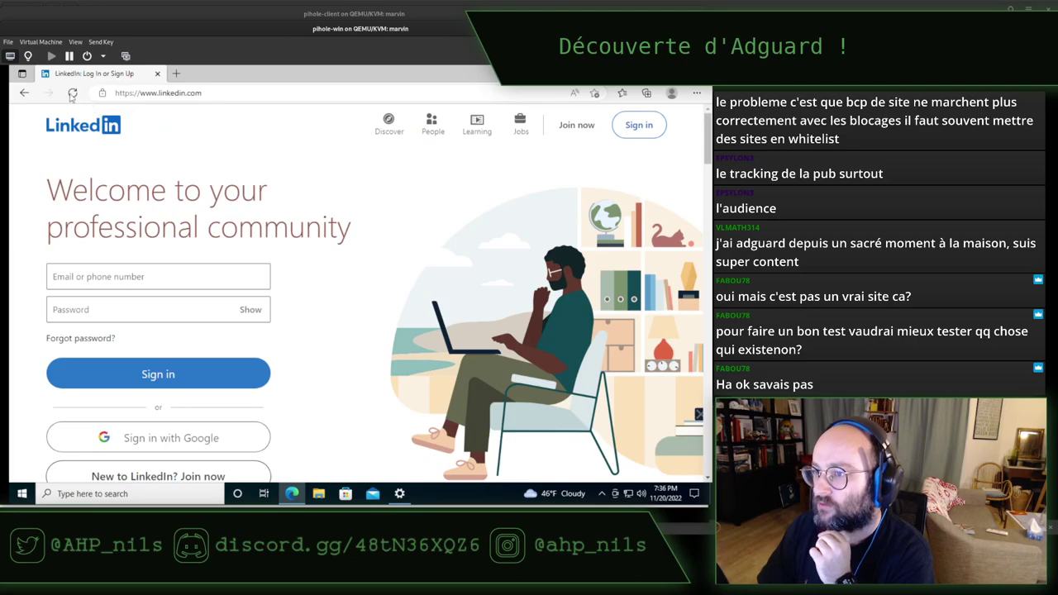
{"action": "key", "text": "super"}
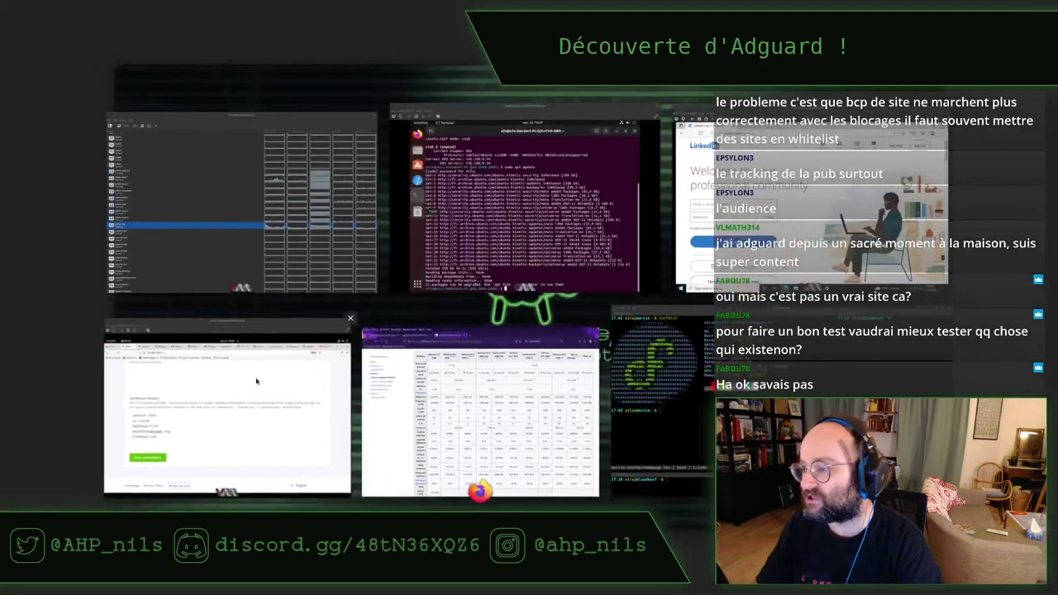
{"action": "left_click", "coordinate": [124, 372]}
{"action": "left_click_drag", "start_coordinate": [124, 370], "coordinate": [46, 338]}
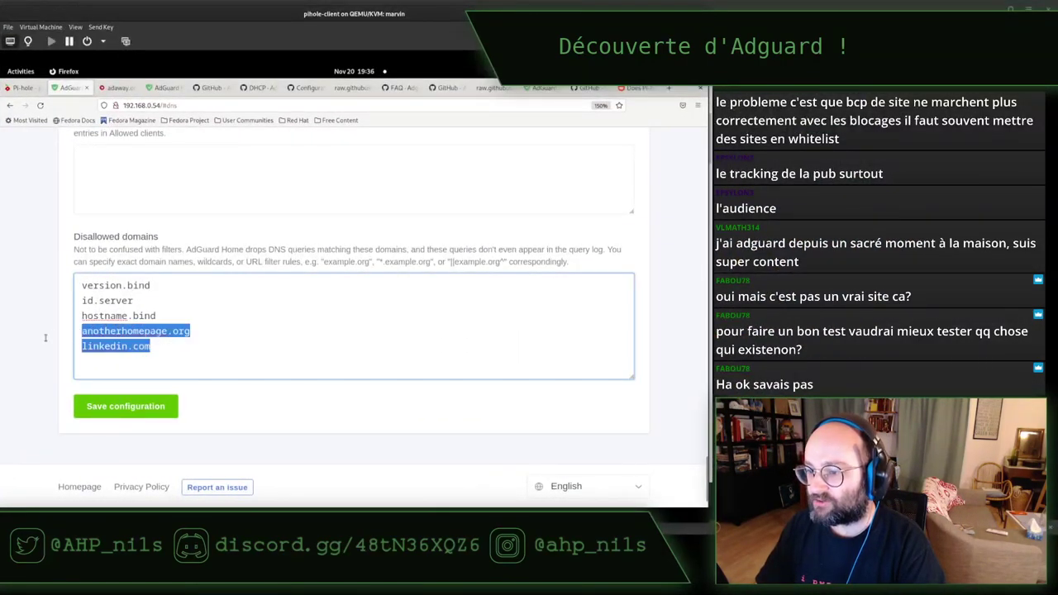
{"action": "left_click_drag", "start_coordinate": [151, 348], "coordinate": [80, 346]}
{"action": "key", "text": "ctrl+c"}
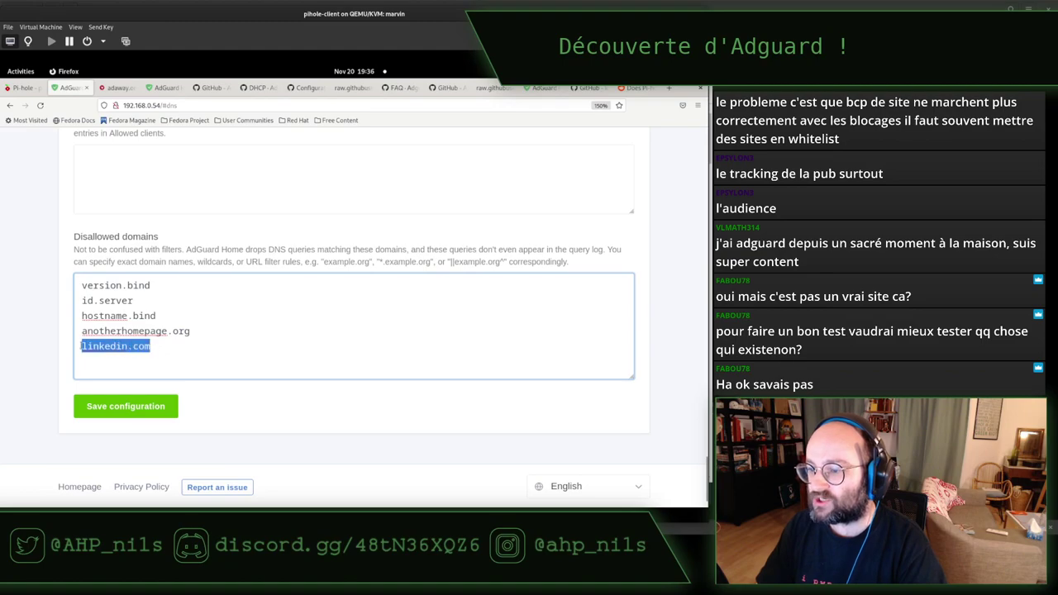
{"action": "left_click", "coordinate": [157, 362]}
{"action": "key", "text": "ctrl+v"}
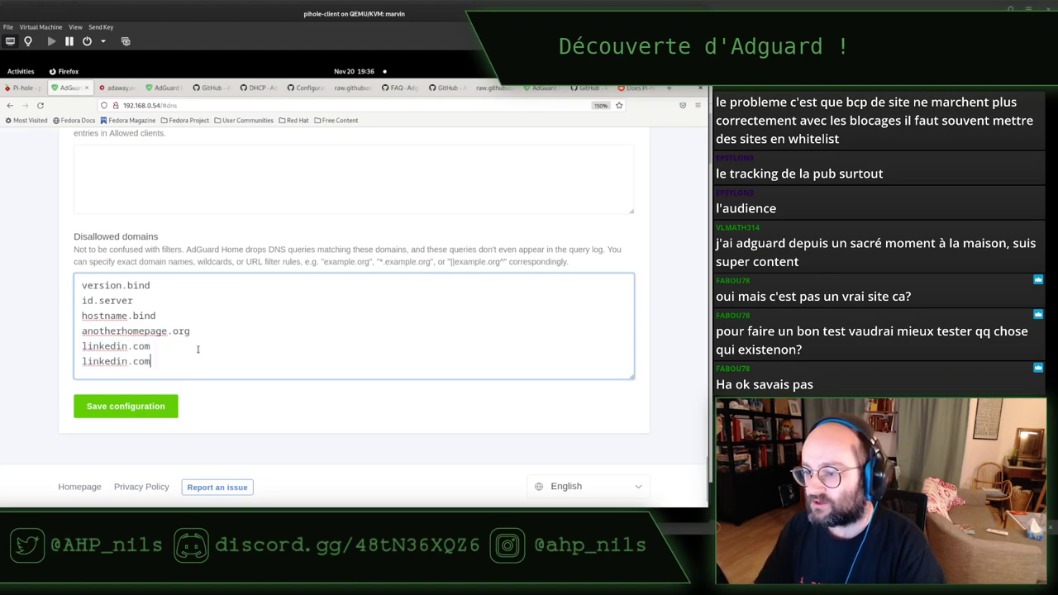
{"action": "key", "text": "Home"}
{"action": "type", "text": "www."}
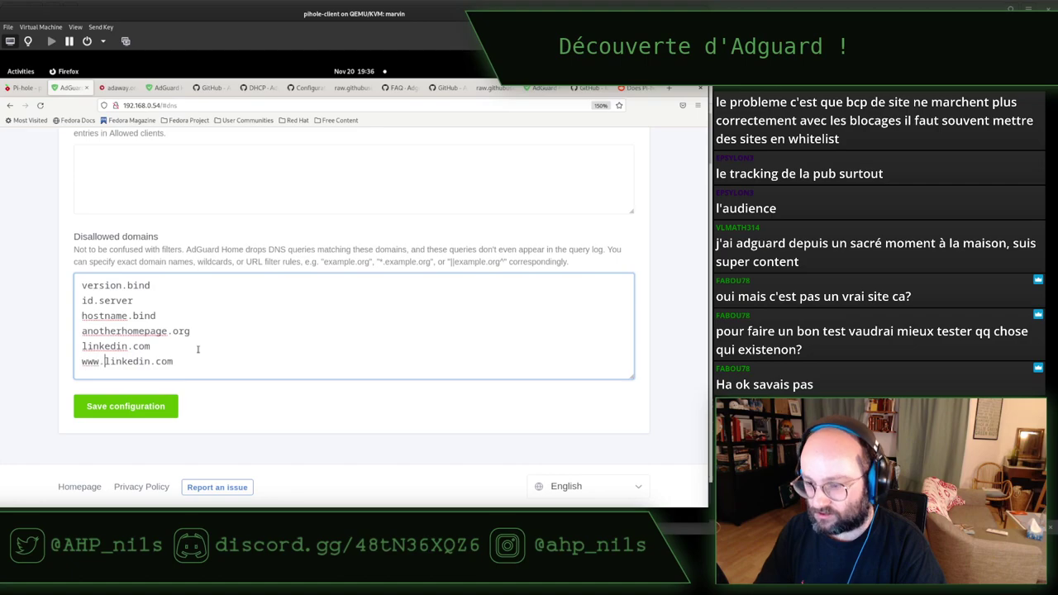
{"action": "left_click", "coordinate": [125, 406]}
{"action": "key", "text": "super"}
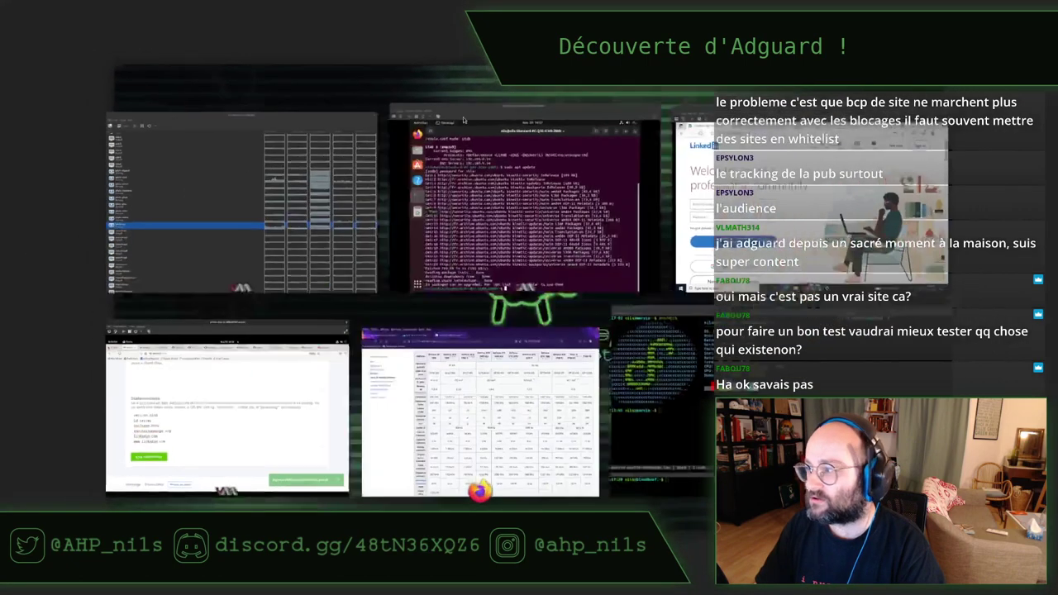
{"action": "left_click", "coordinate": [267, 331]}
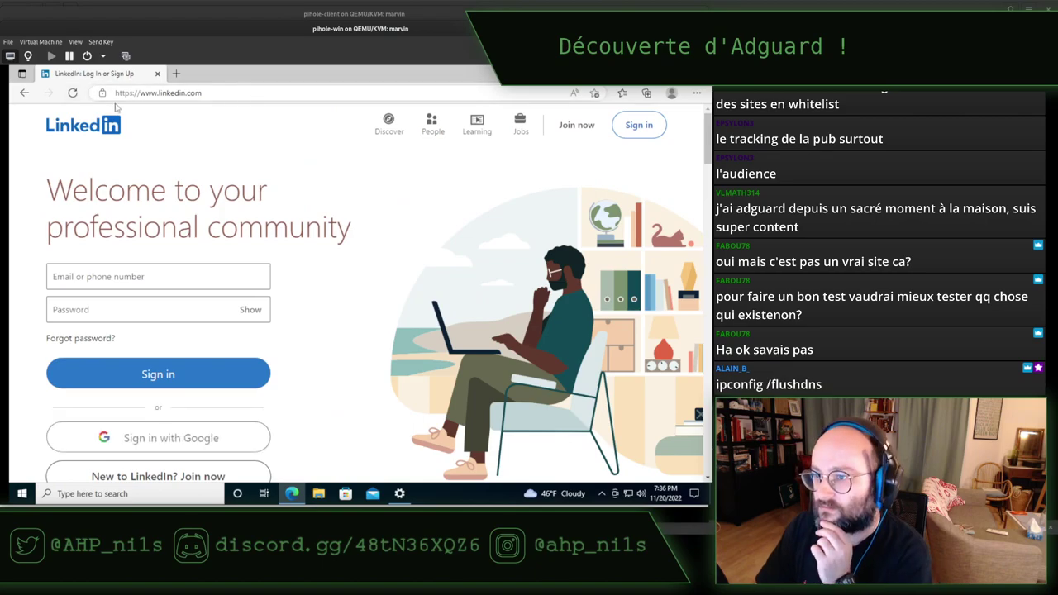
{"action": "left_click", "coordinate": [73, 93]}
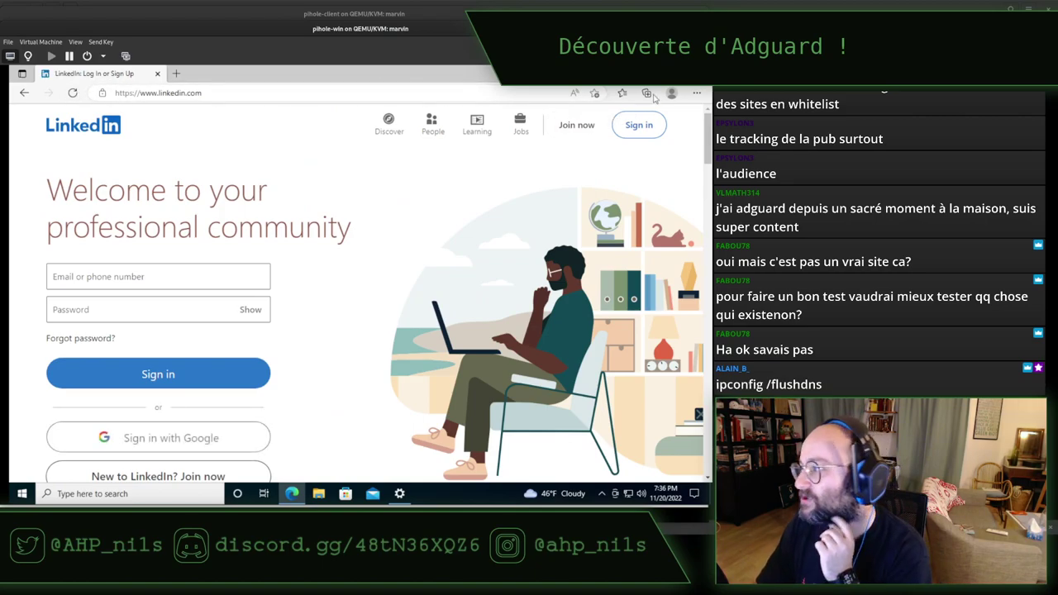
Step: Search the Windows browser's settings for "cache" and clear the last hour's browsing data, including history, cookies and cached files
{"action": "left_click", "coordinate": [697, 93]}
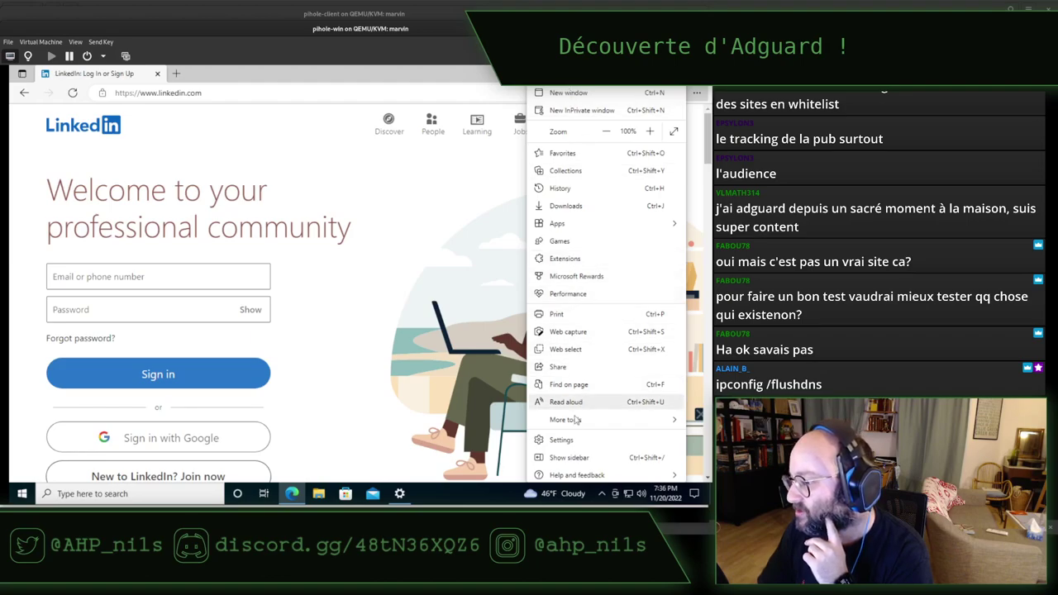
{"action": "key", "text": "Escape"}
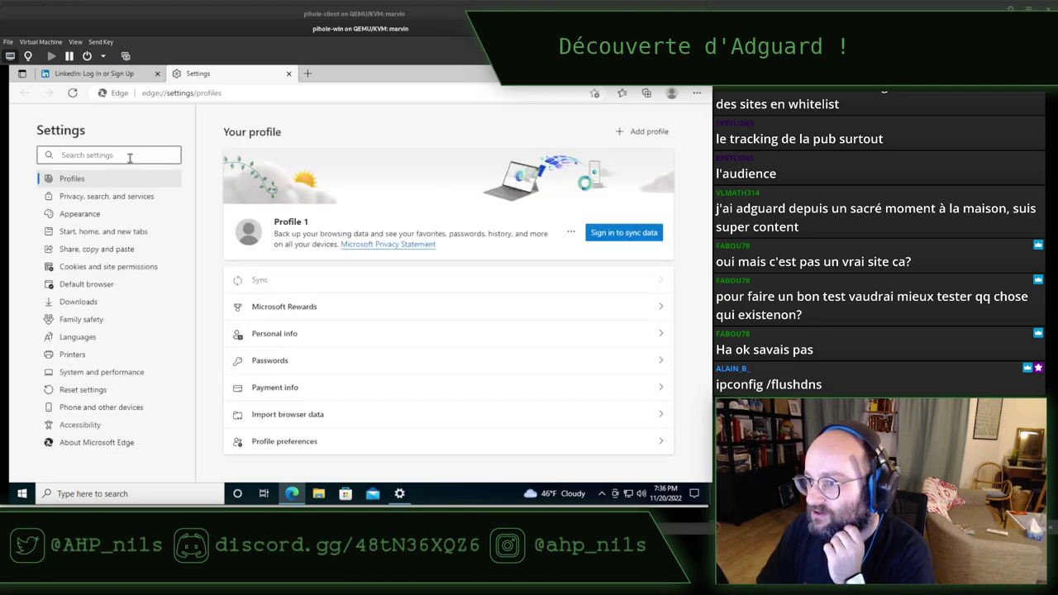
{"action": "left_click", "coordinate": [129, 156]}
{"action": "type", "text": "cache"}
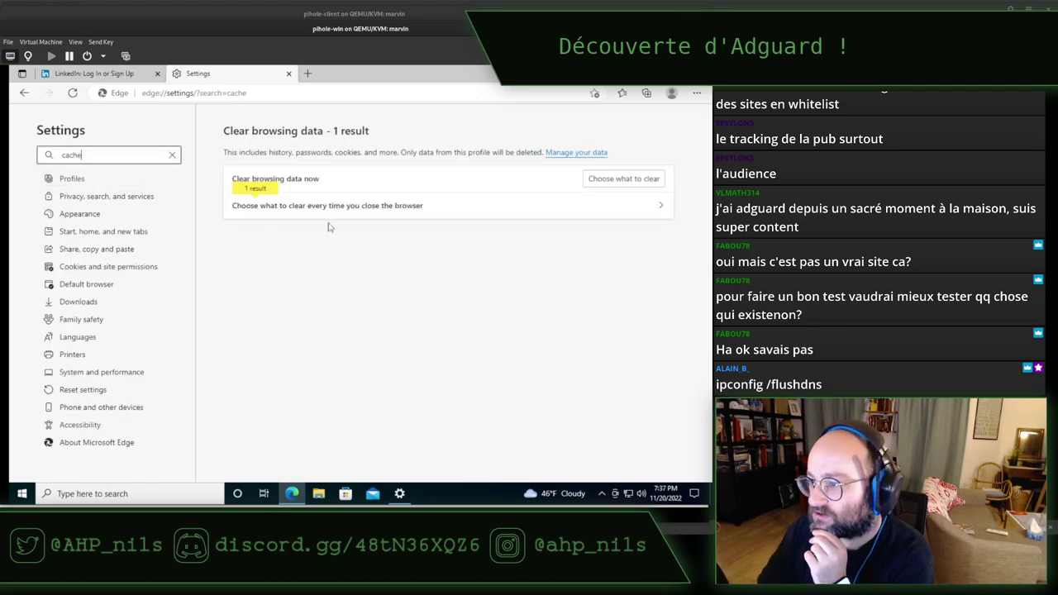
{"action": "left_click", "coordinate": [397, 206]}
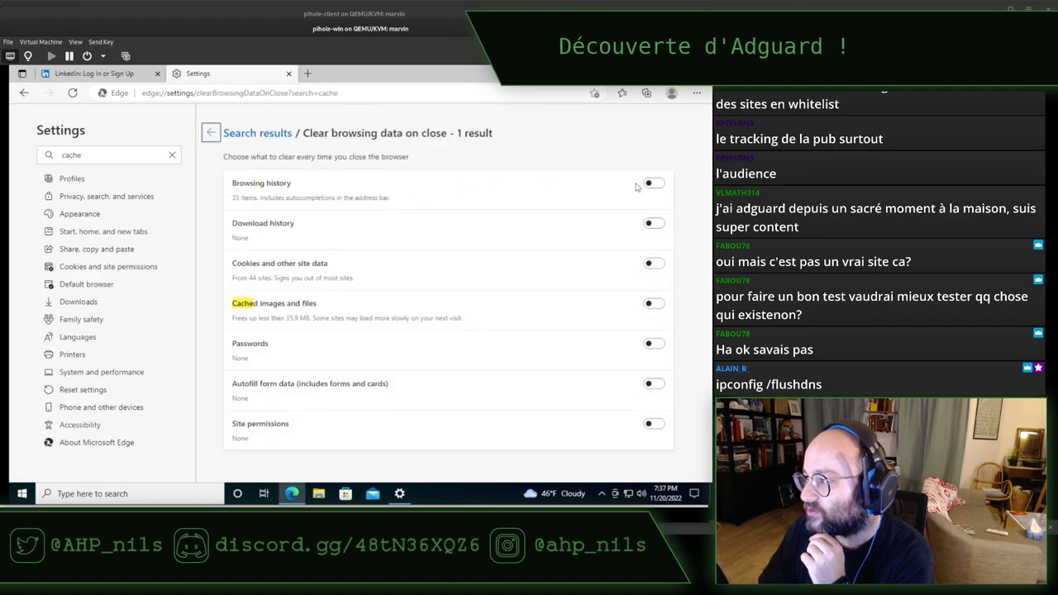
{"action": "left_click", "coordinate": [212, 135]}
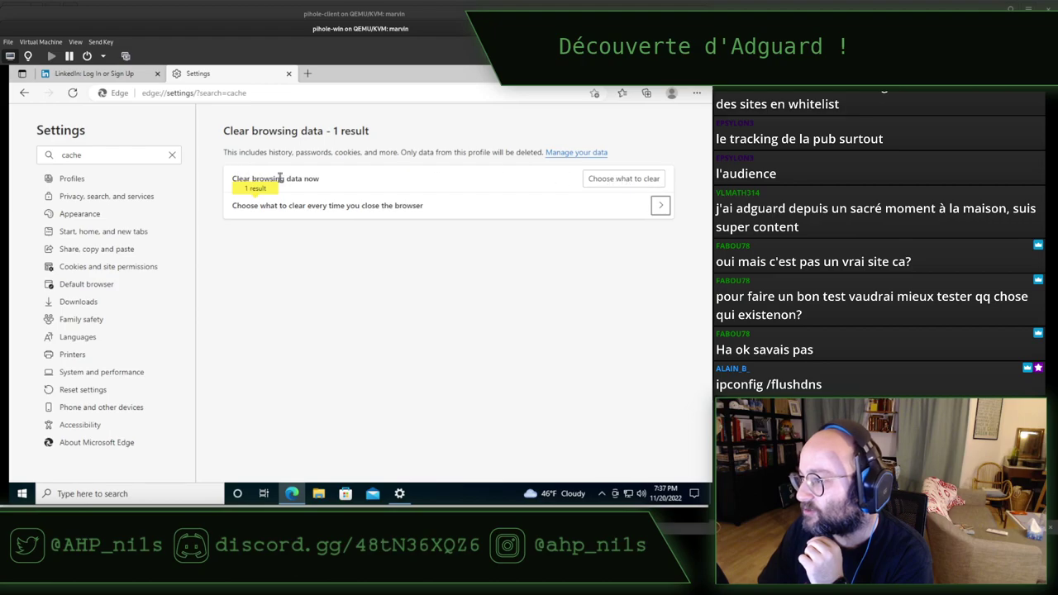
{"action": "left_click", "coordinate": [609, 187]}
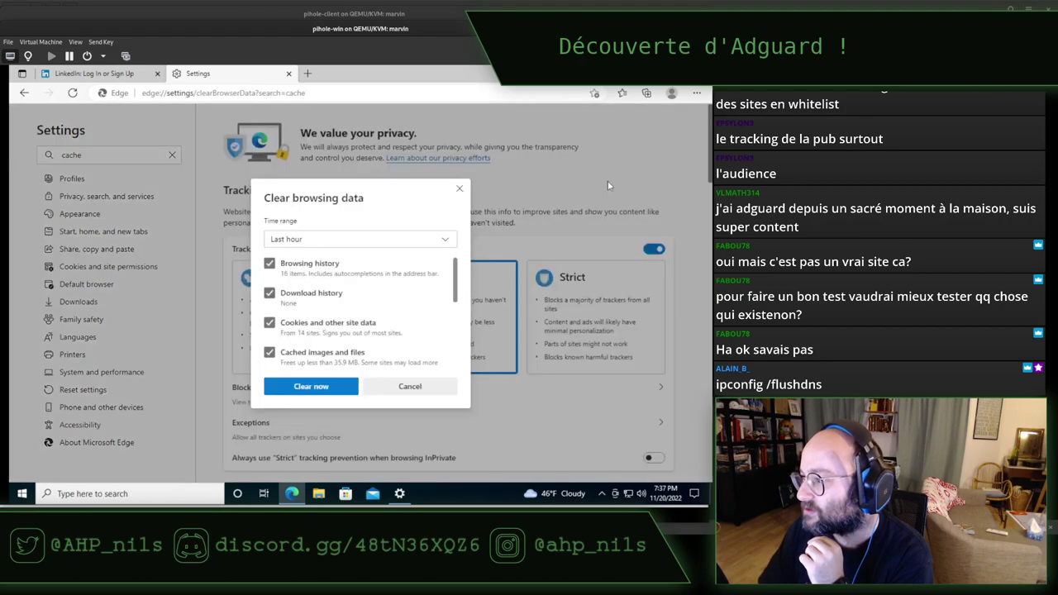
{"action": "left_click", "coordinate": [318, 389]}
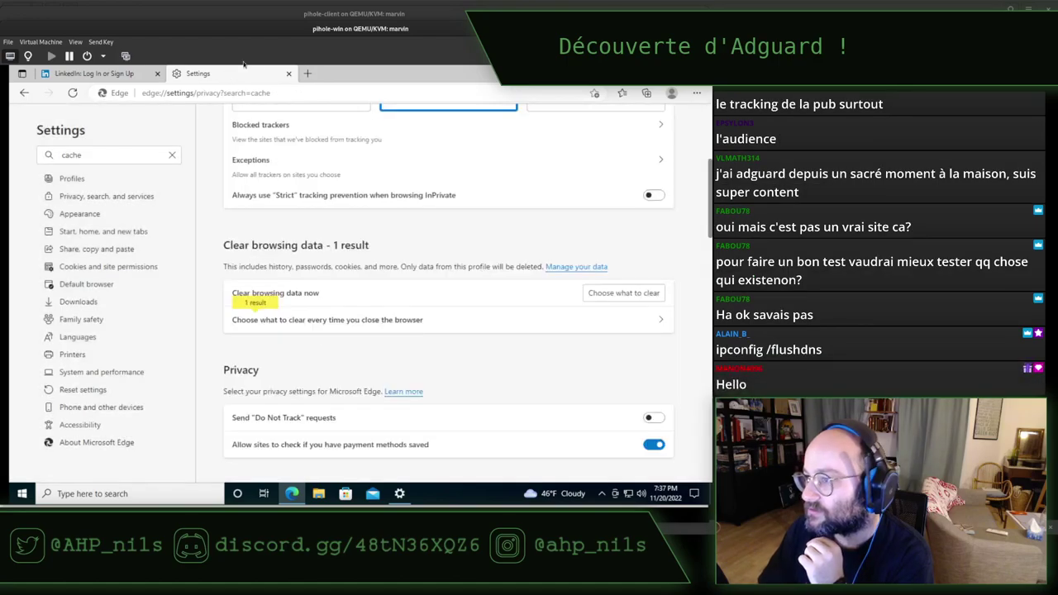
Step: Close the LinkedIn and settings tabs and relaunch the Windows browser
{"action": "left_click", "coordinate": [157, 74]}
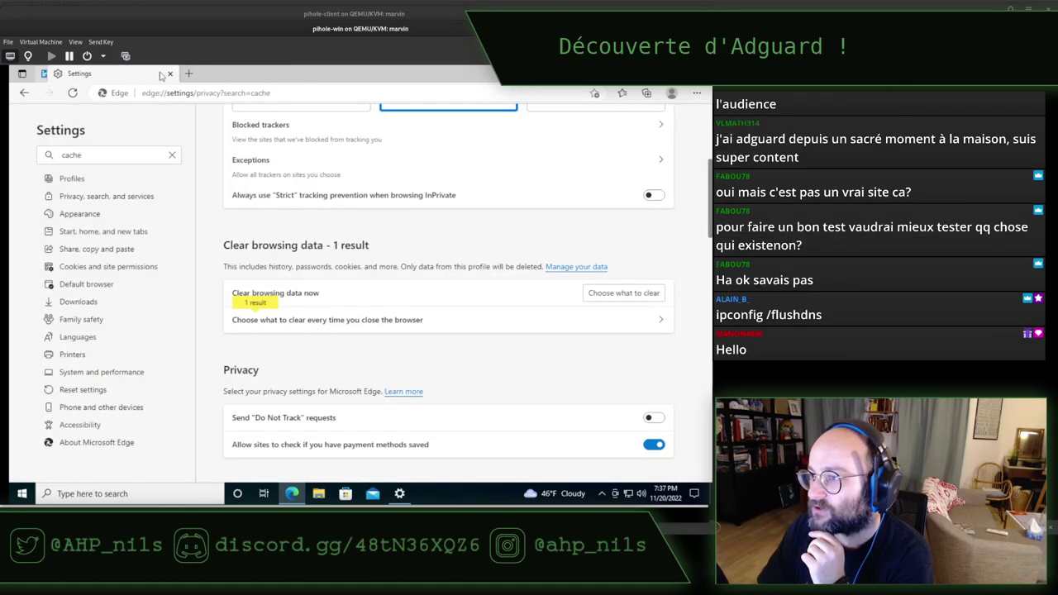
{"action": "left_click", "coordinate": [158, 74]}
{"action": "double_click", "coordinate": [31, 153]}
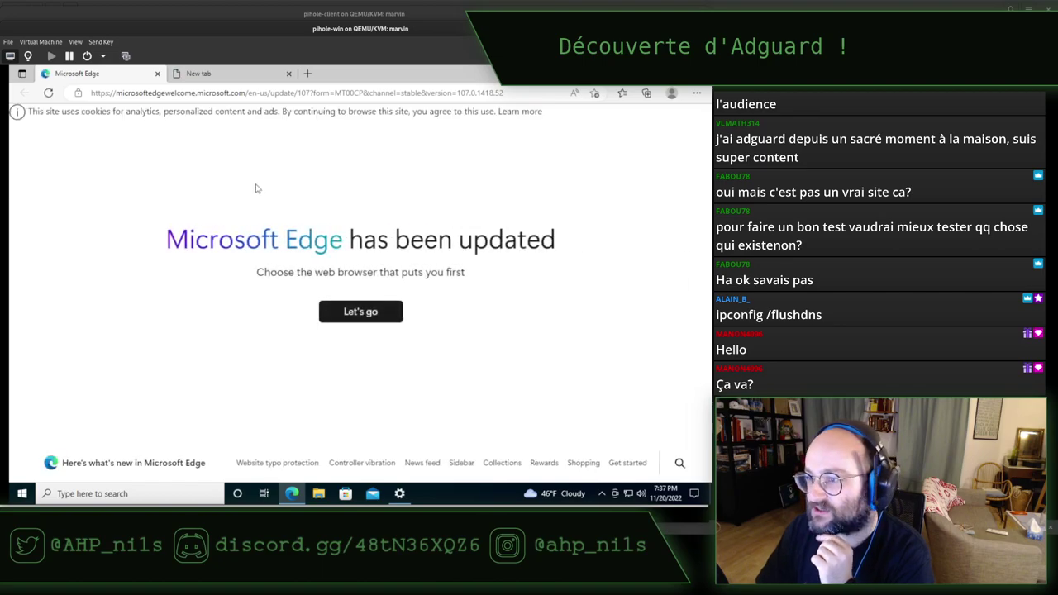
{"action": "left_click", "coordinate": [221, 76]}
{"action": "left_click", "coordinate": [199, 93]}
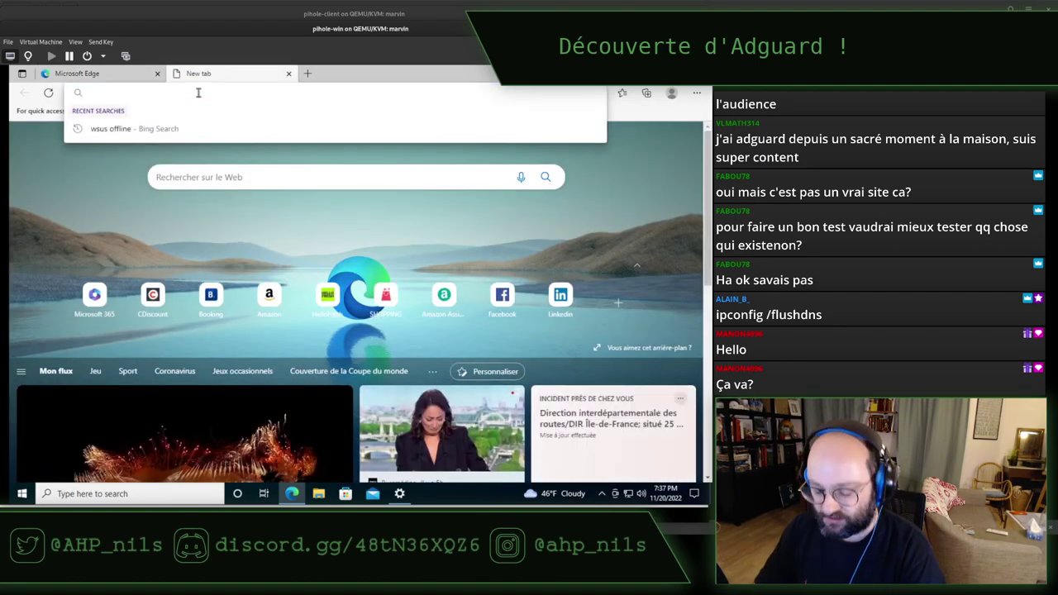
{"action": "type", "text": "www.lin"}
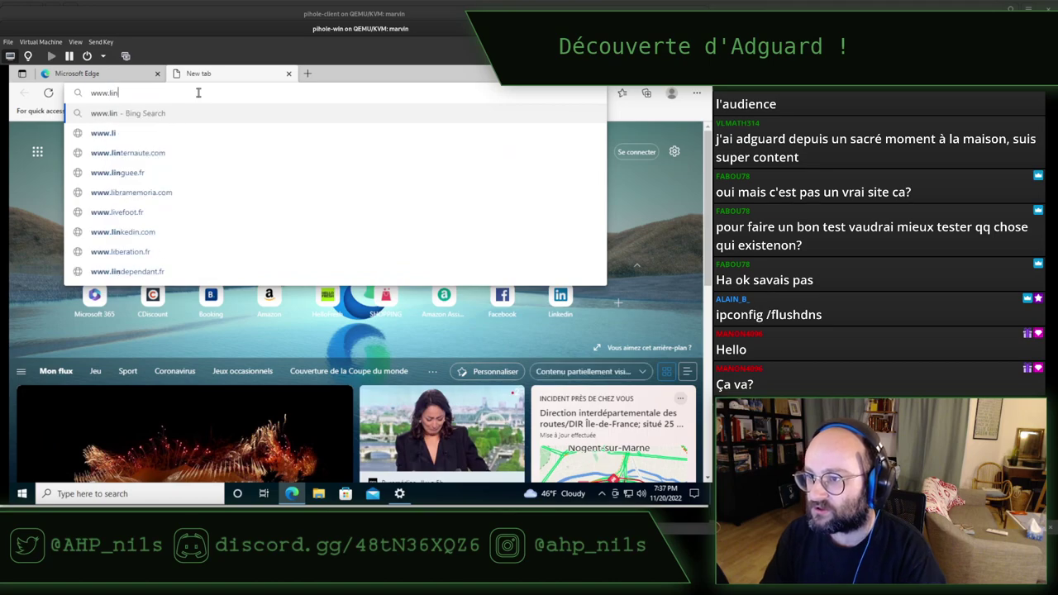
{"action": "type", "text": "kedin.com"}
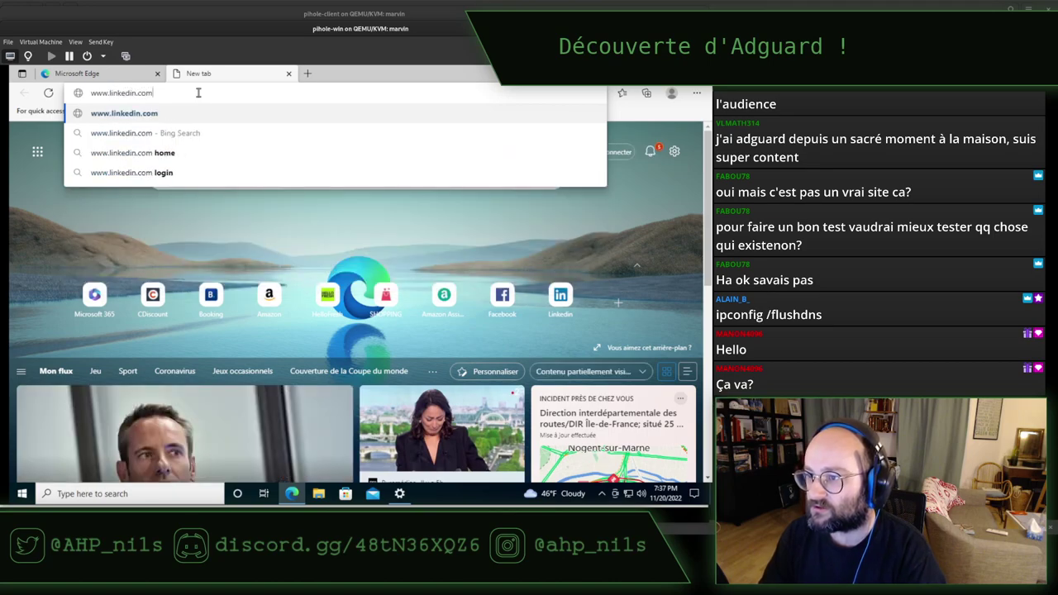
{"action": "key", "text": "Return"}
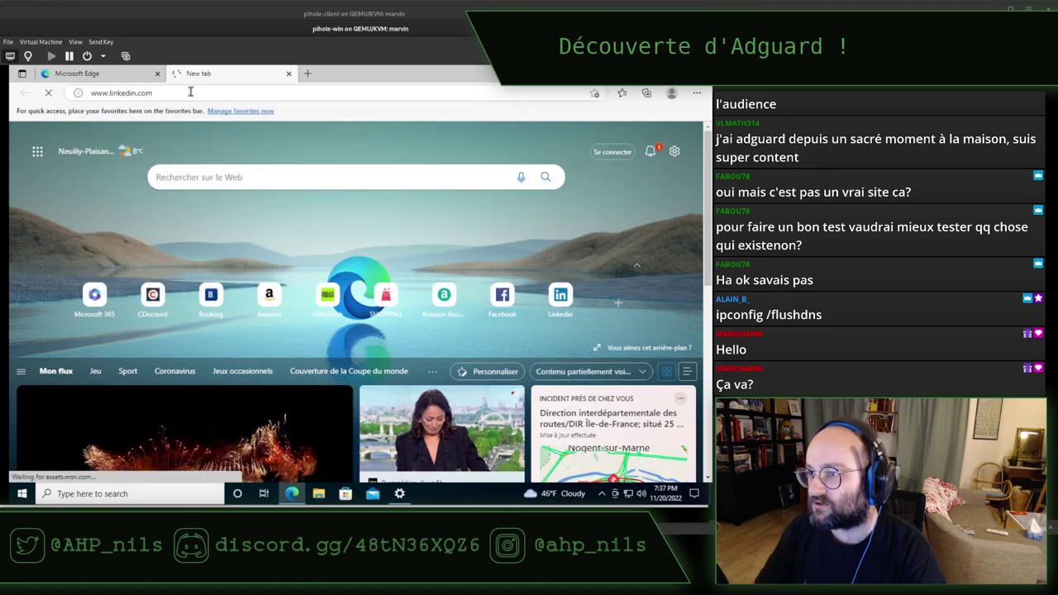
{"action": "left_click", "coordinate": [158, 73]}
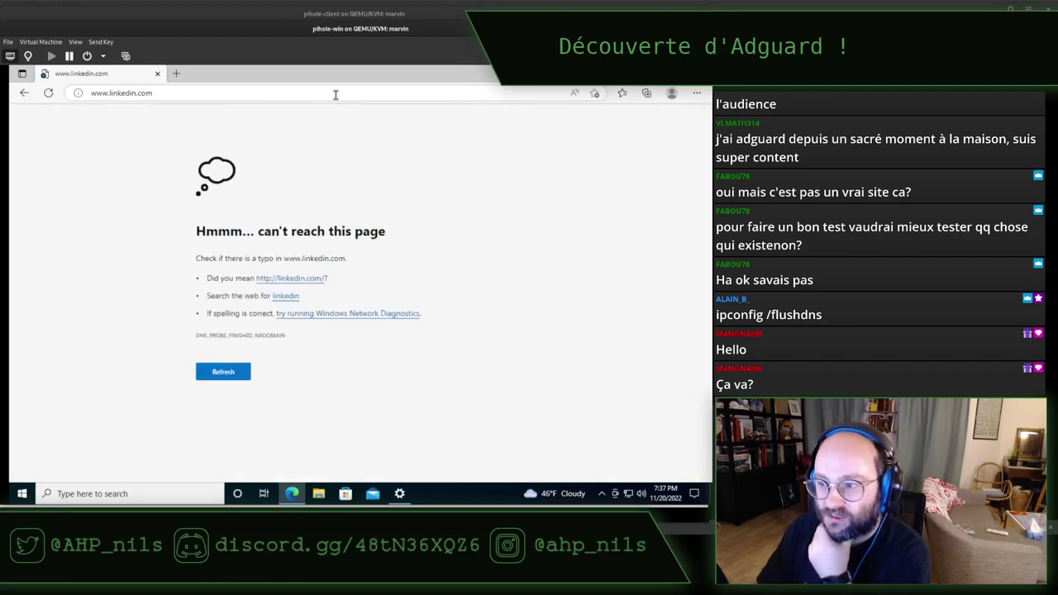
{"action": "key", "text": "F5"}
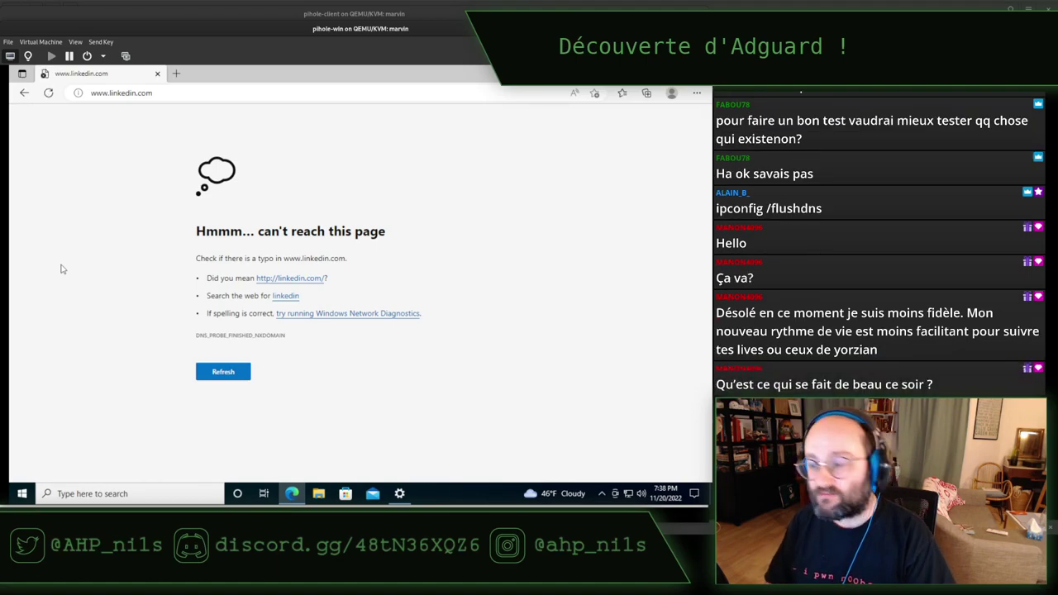
Step: Switch to the pihole-client virtual machine and view Pi-hole's adlist group management page for comparison
{"action": "key", "text": "super"}
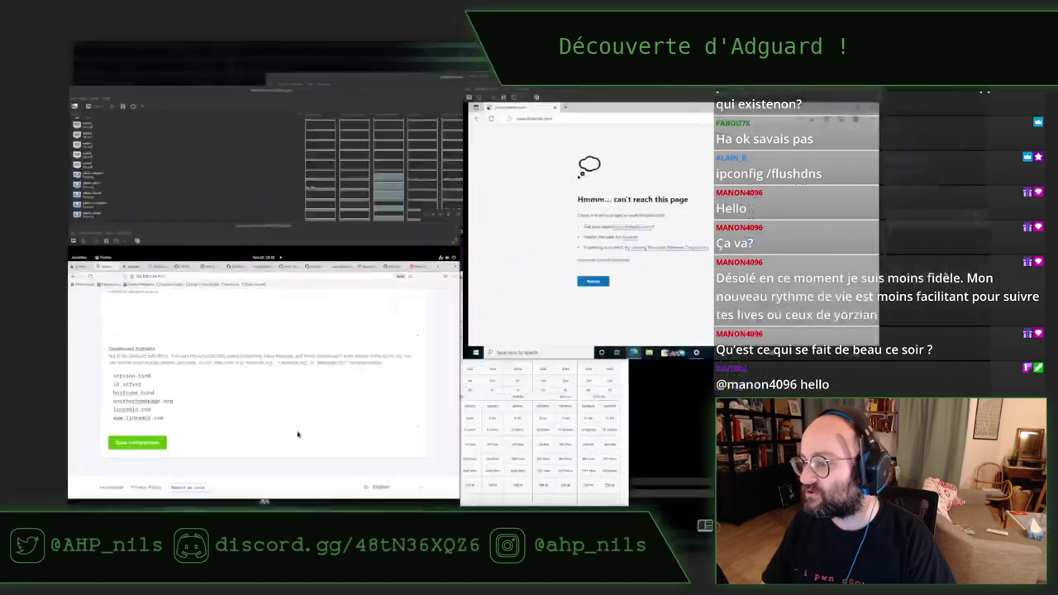
{"action": "left_click", "coordinate": [298, 432]}
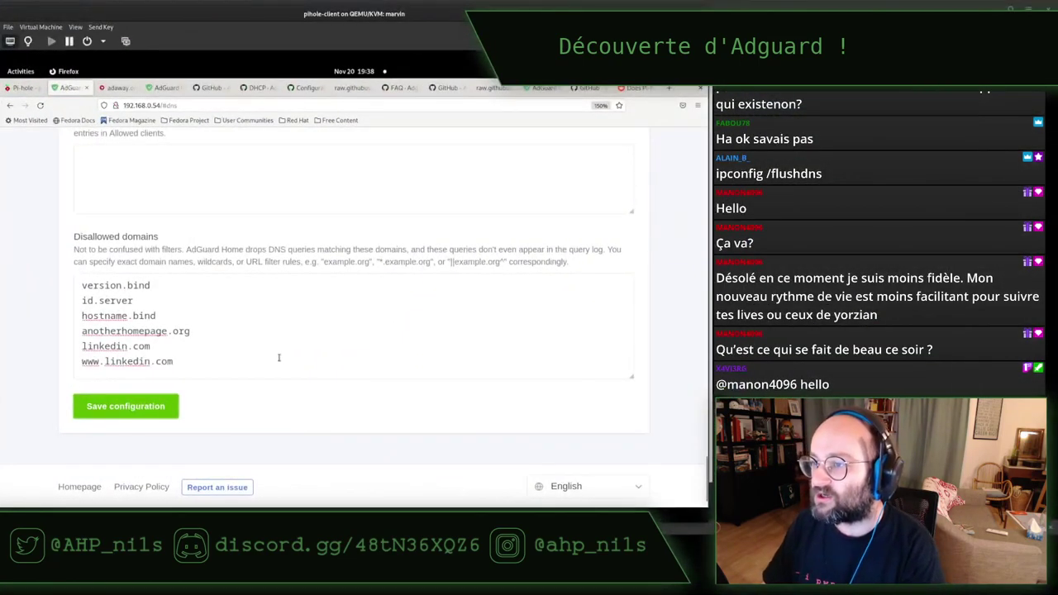
{"action": "scroll", "coordinate": [277, 358], "scroll_direction": "up", "scroll_amount": 10}
{"action": "scroll", "coordinate": [265, 352], "scroll_direction": "up", "scroll_amount": 10}
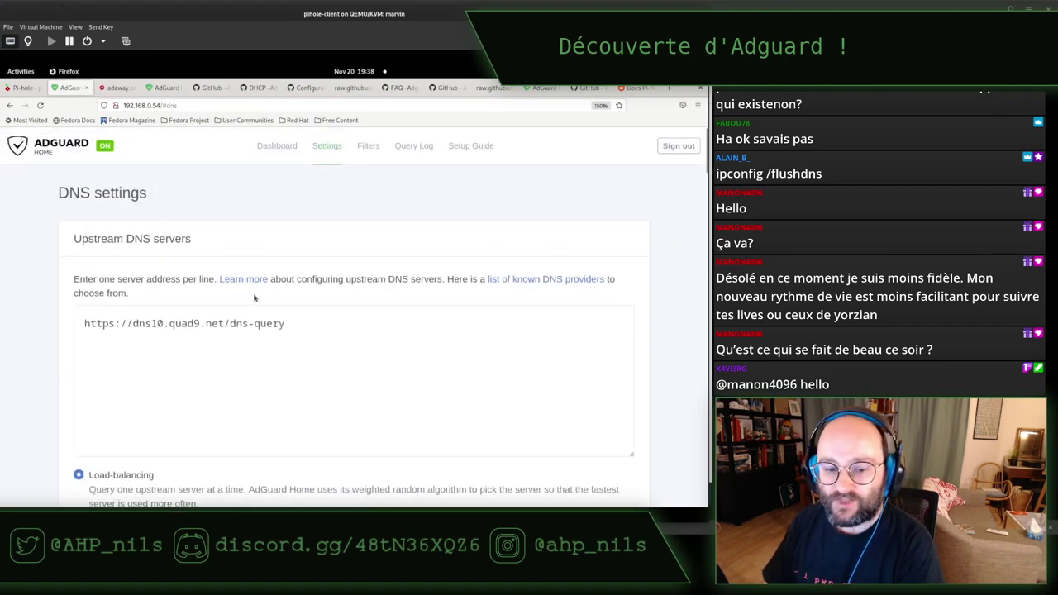
{"action": "left_click", "coordinate": [25, 91]}
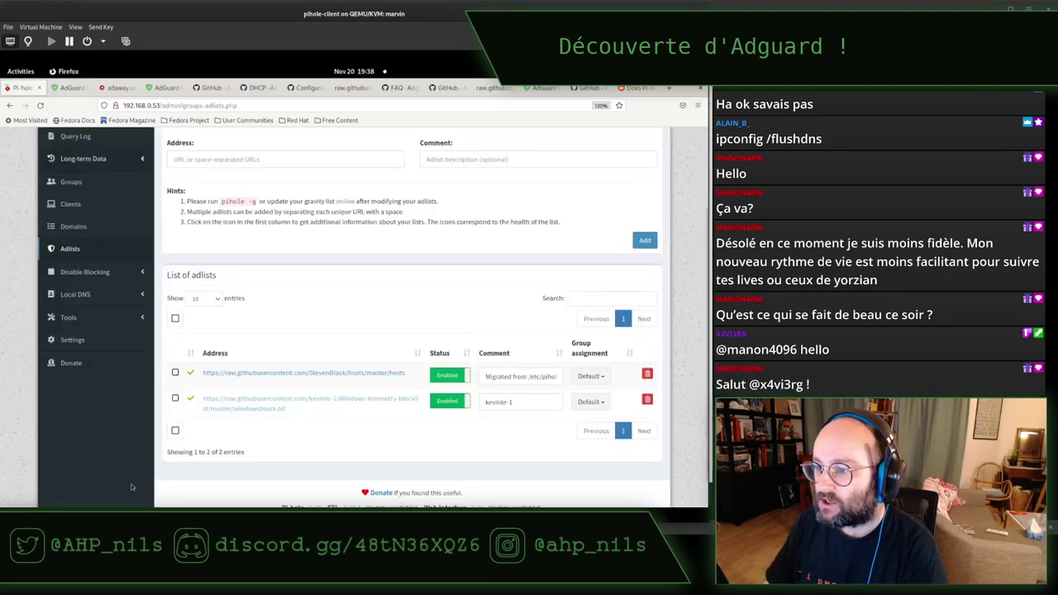
{"action": "scroll", "coordinate": [136, 473], "scroll_direction": "up", "scroll_amount": 3}
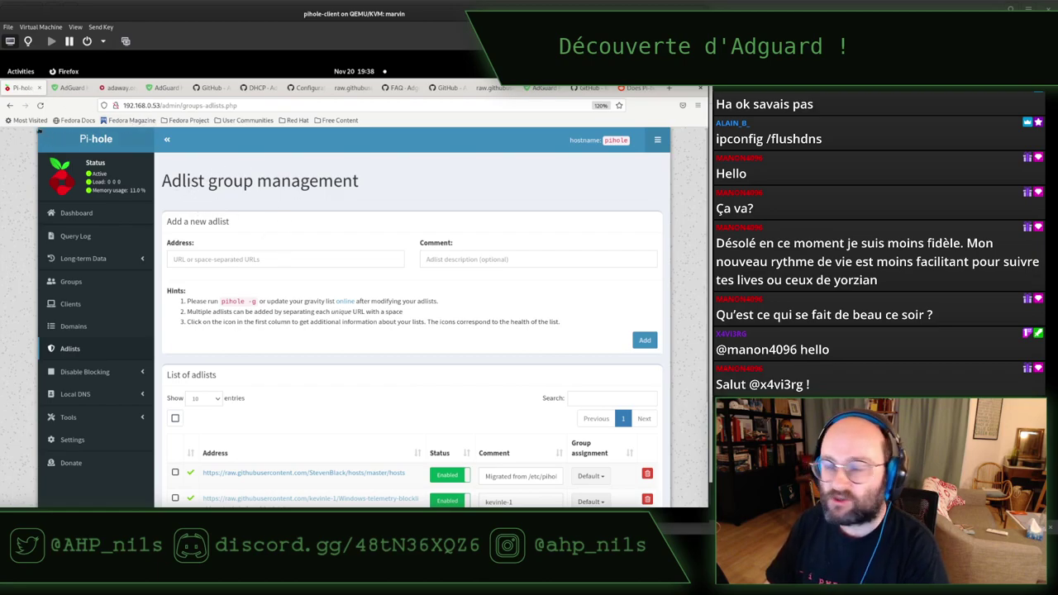
Step: Return to AdGuard Home's DNS settings and review the sections down to the entries in the disallowed domains list
{"action": "left_click", "coordinate": [67, 89]}
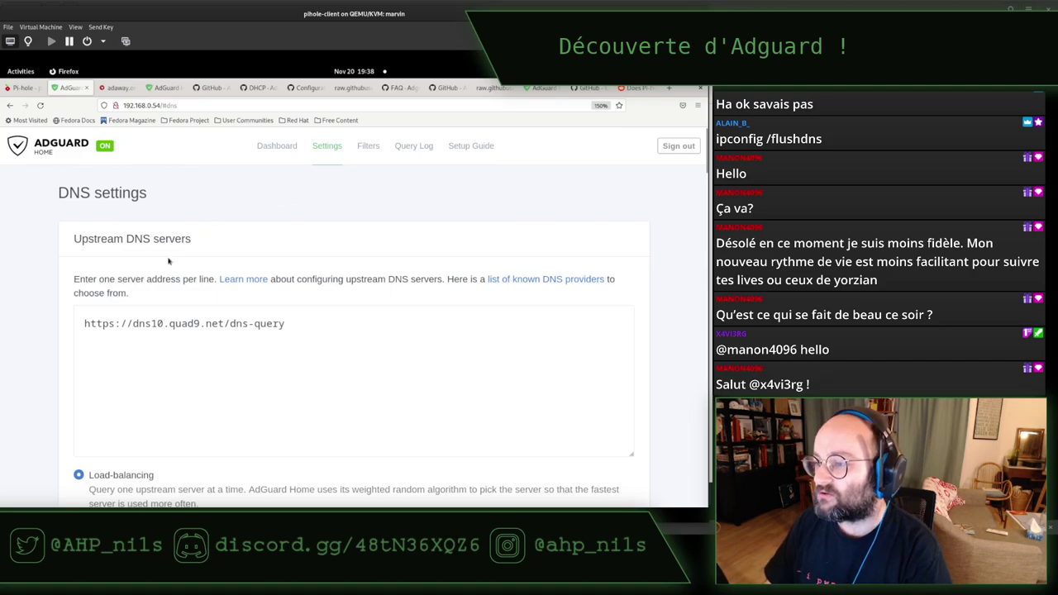
{"action": "scroll", "coordinate": [169, 261], "scroll_direction": "down", "scroll_amount": 10}
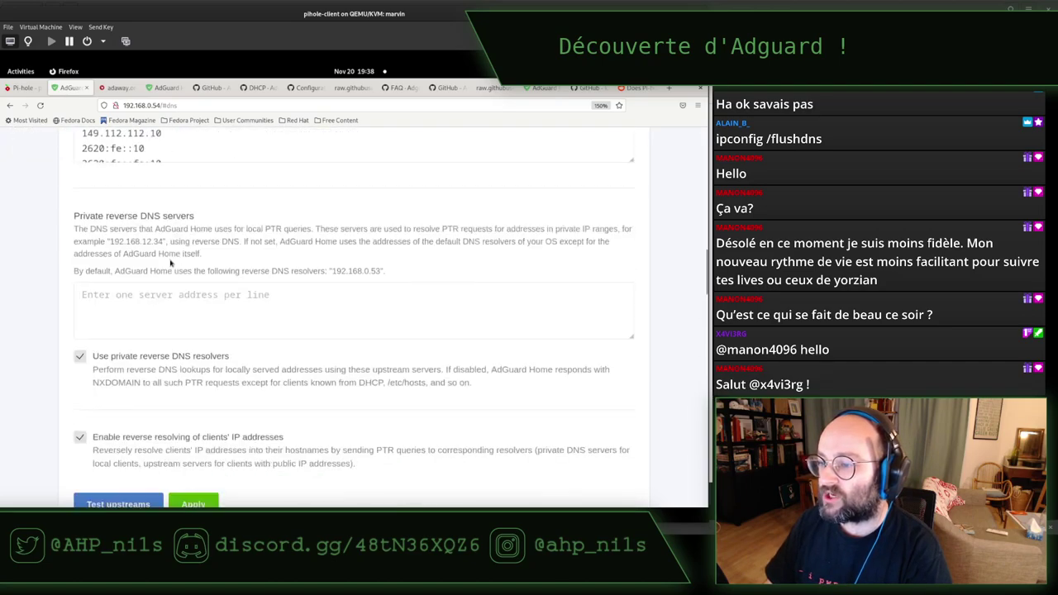
{"action": "scroll", "coordinate": [170, 262], "scroll_direction": "down", "scroll_amount": 4}
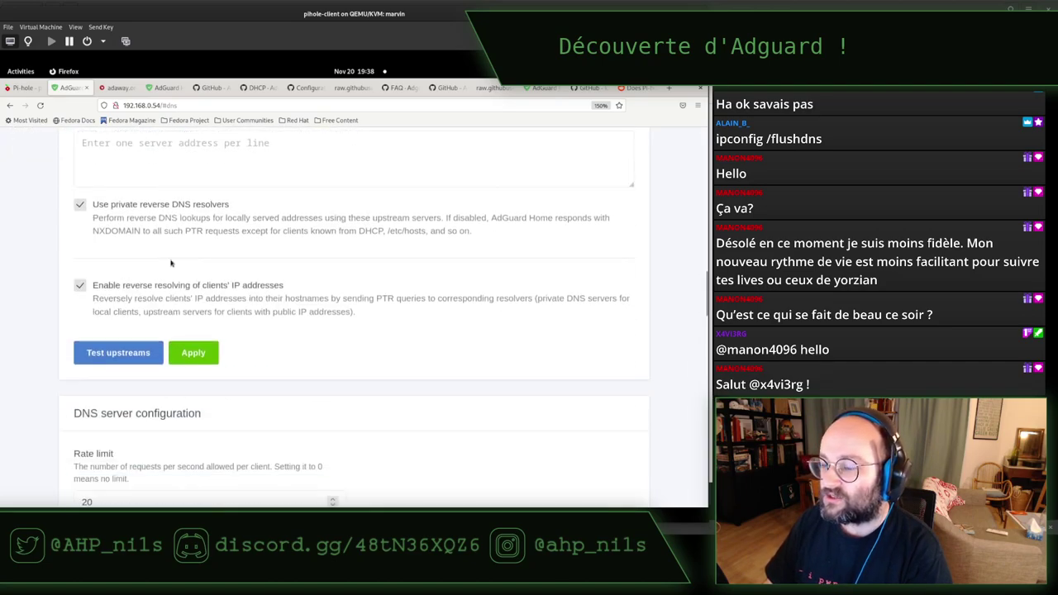
{"action": "scroll", "coordinate": [171, 263], "scroll_direction": "down", "scroll_amount": 7}
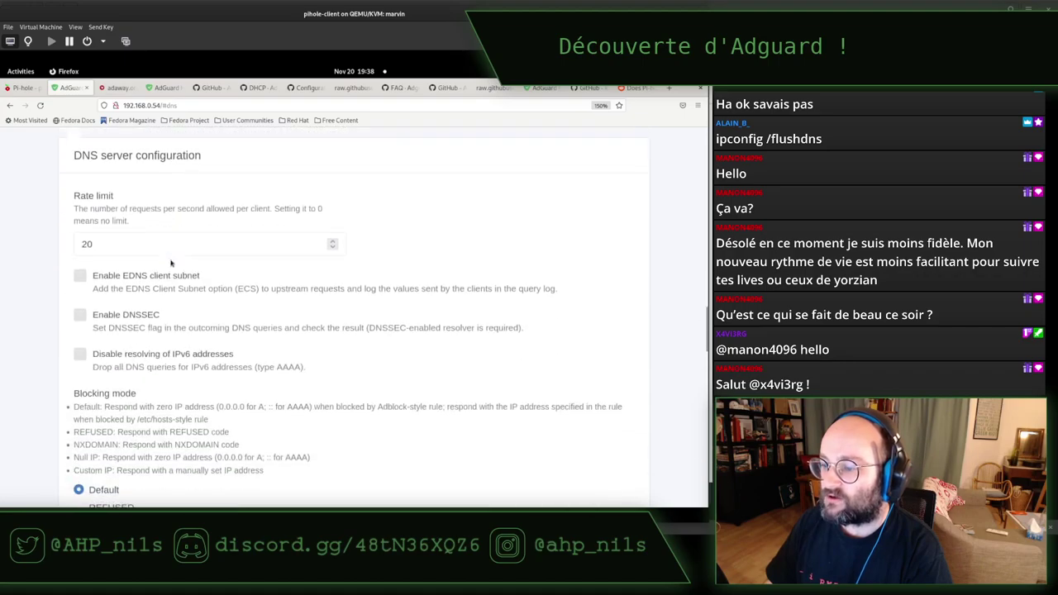
{"action": "scroll", "coordinate": [171, 263], "scroll_direction": "down", "scroll_amount": 10}
{"action": "scroll", "coordinate": [171, 263], "scroll_direction": "down", "scroll_amount": 20}
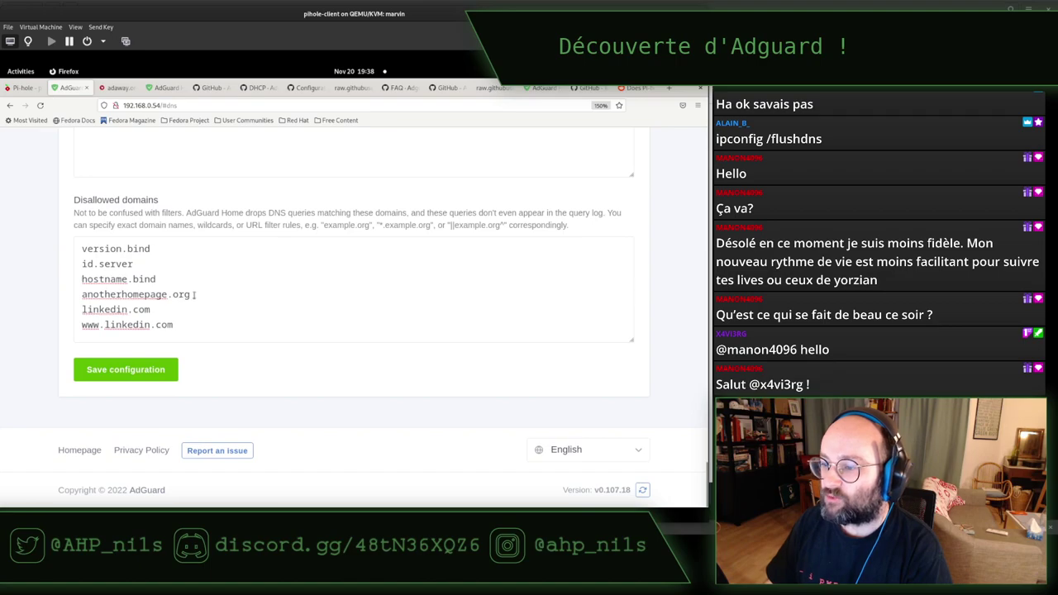
{"action": "left_click_drag", "start_coordinate": [195, 294], "coordinate": [50, 316]}
{"action": "left_click", "coordinate": [237, 296]}
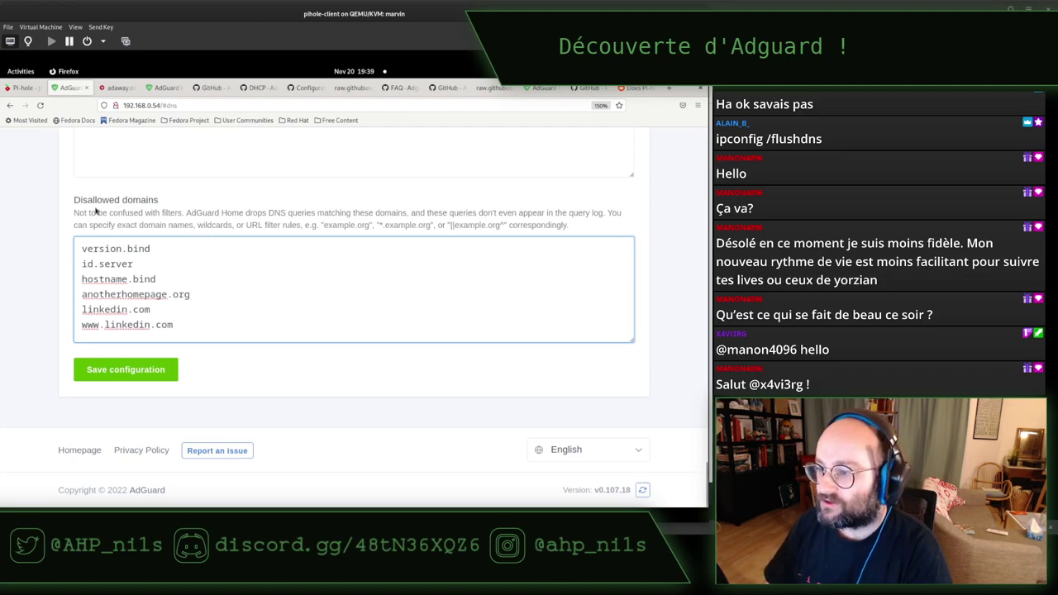
Step: Read the description of the disallowed domains setting, including how it differs from filters
{"action": "left_click_drag", "start_coordinate": [75, 212], "coordinate": [362, 199]}
{"action": "left_click", "coordinate": [575, 233]}
{"action": "left_click_drag", "start_coordinate": [153, 191], "coordinate": [80, 194]}
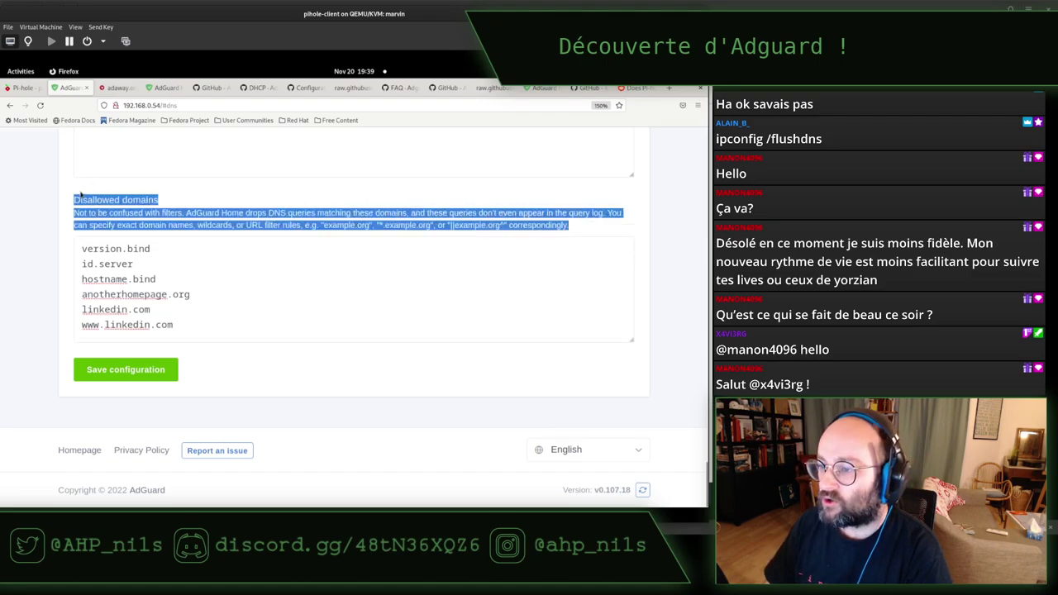
{"action": "left_click", "coordinate": [75, 199]}
{"action": "key", "text": "Tab"}
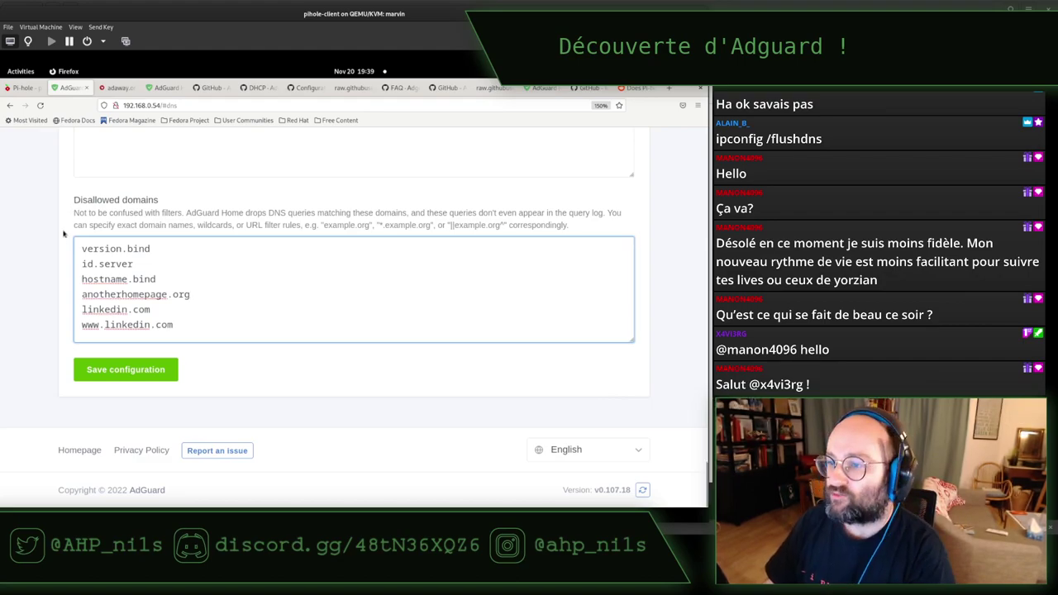
Step: Open AdGuard Home's DNS allowlists, inspect the form for a new allowlist and cancel it
{"action": "scroll", "coordinate": [54, 257], "scroll_direction": "up", "scroll_amount": 5}
{"action": "scroll", "coordinate": [53, 257], "scroll_direction": "up", "scroll_amount": 15}
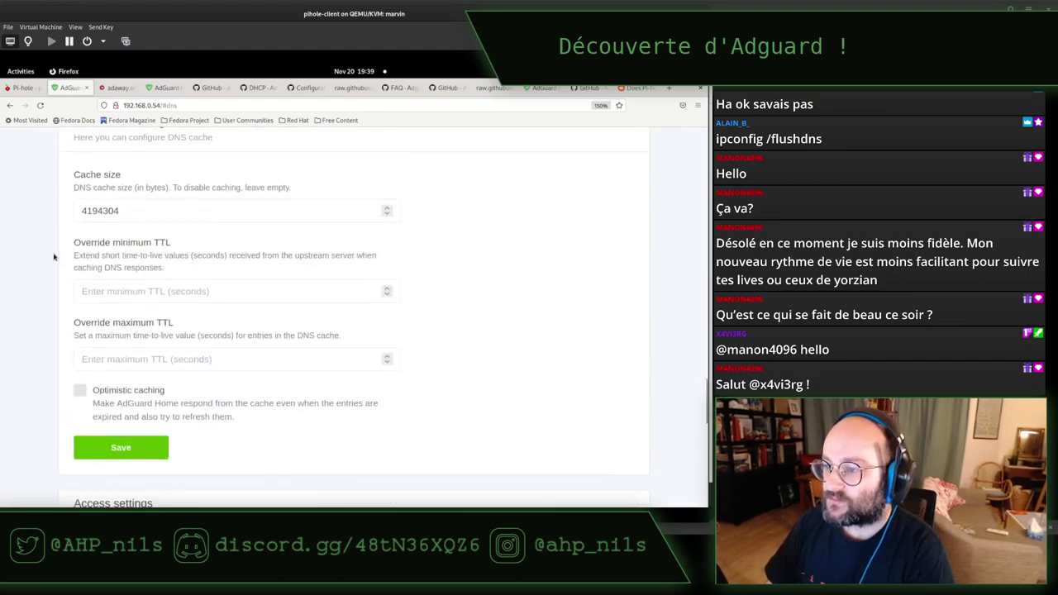
{"action": "scroll", "coordinate": [52, 259], "scroll_direction": "up", "scroll_amount": 15}
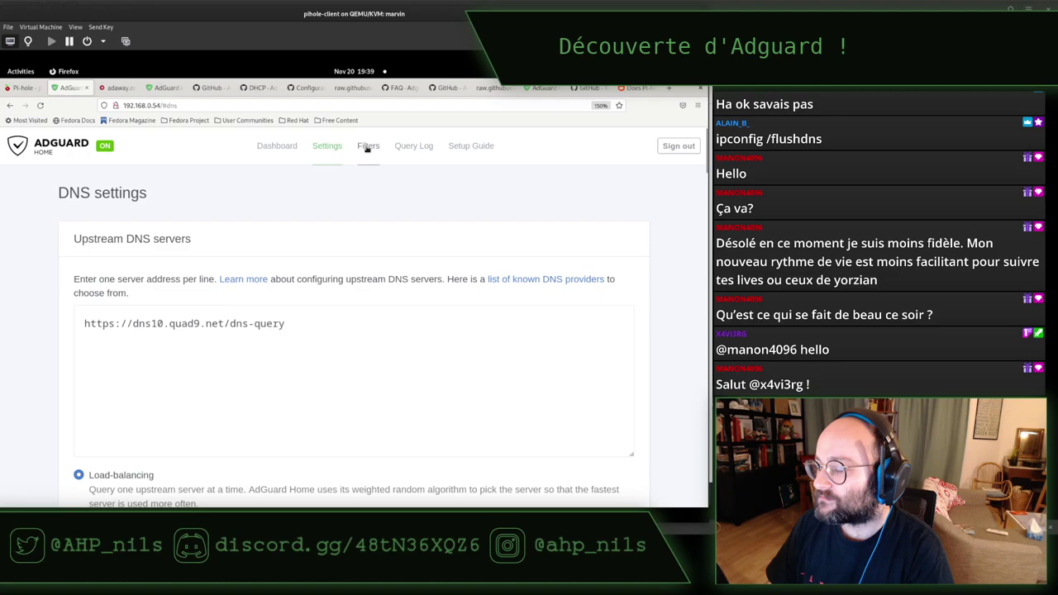
{"action": "mouse_move", "coordinate": [368, 147]}
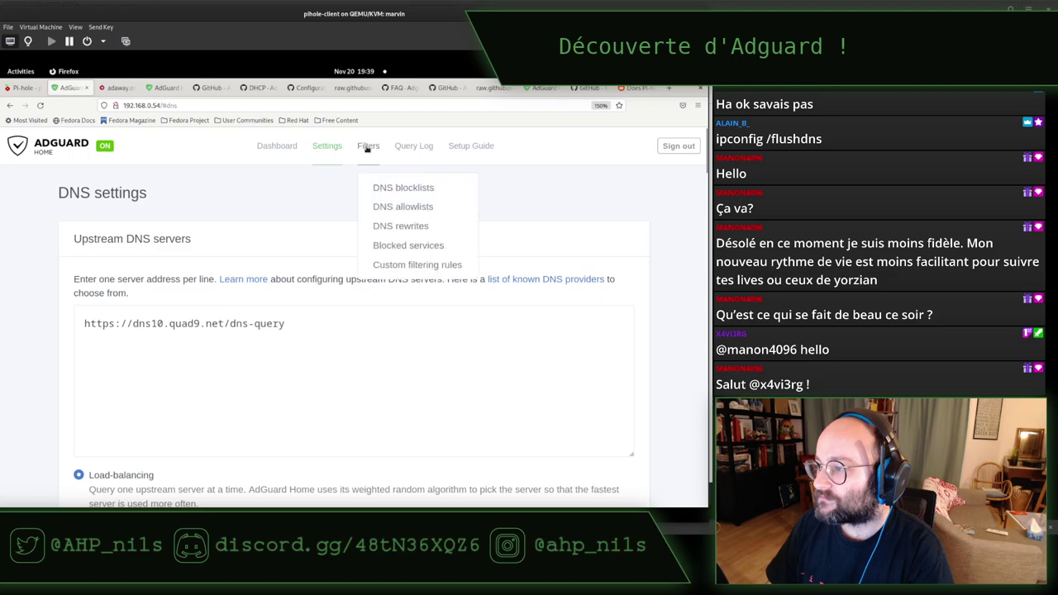
{"action": "left_click", "coordinate": [379, 206]}
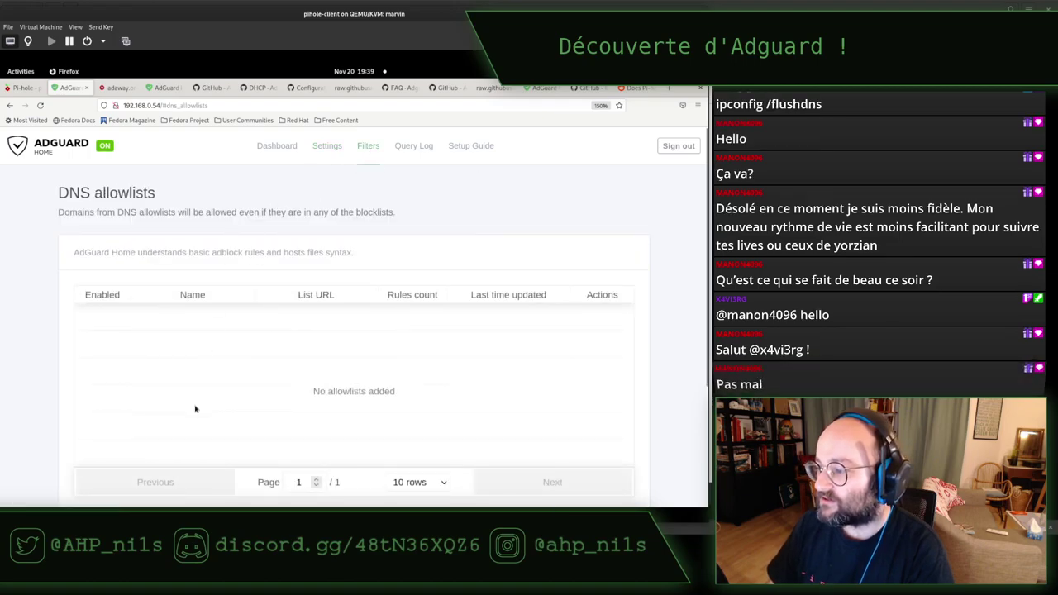
{"action": "scroll", "coordinate": [196, 408], "scroll_direction": "down", "scroll_amount": 2}
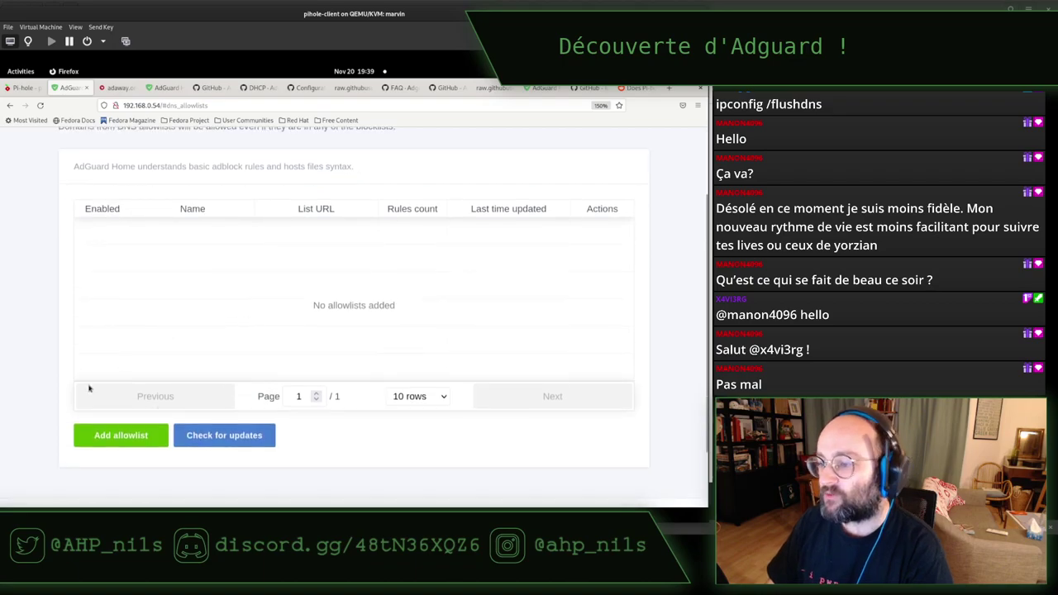
{"action": "left_click", "coordinate": [124, 437]}
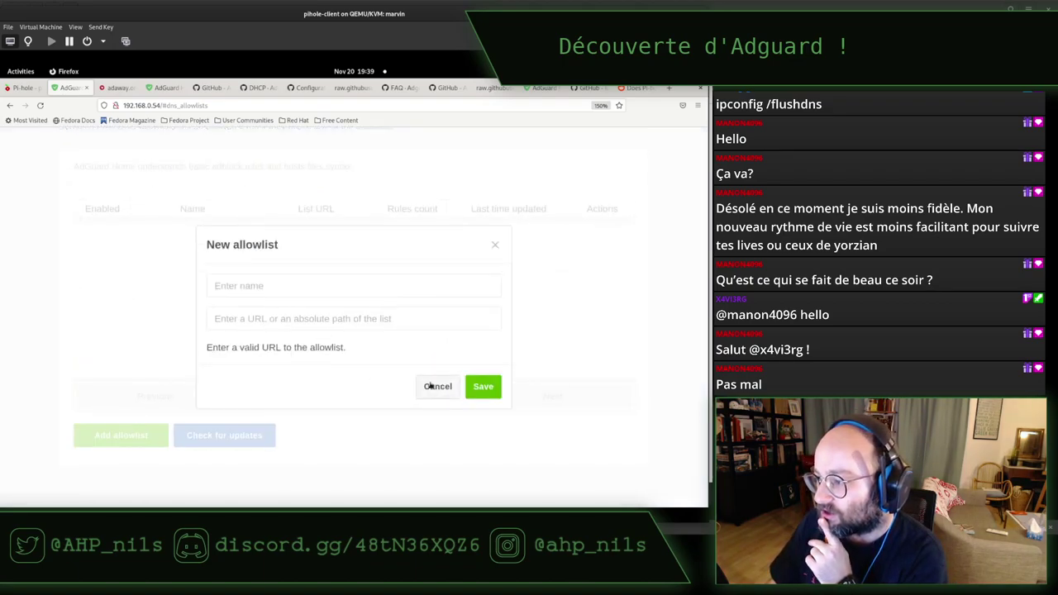
{"action": "left_click", "coordinate": [436, 386]}
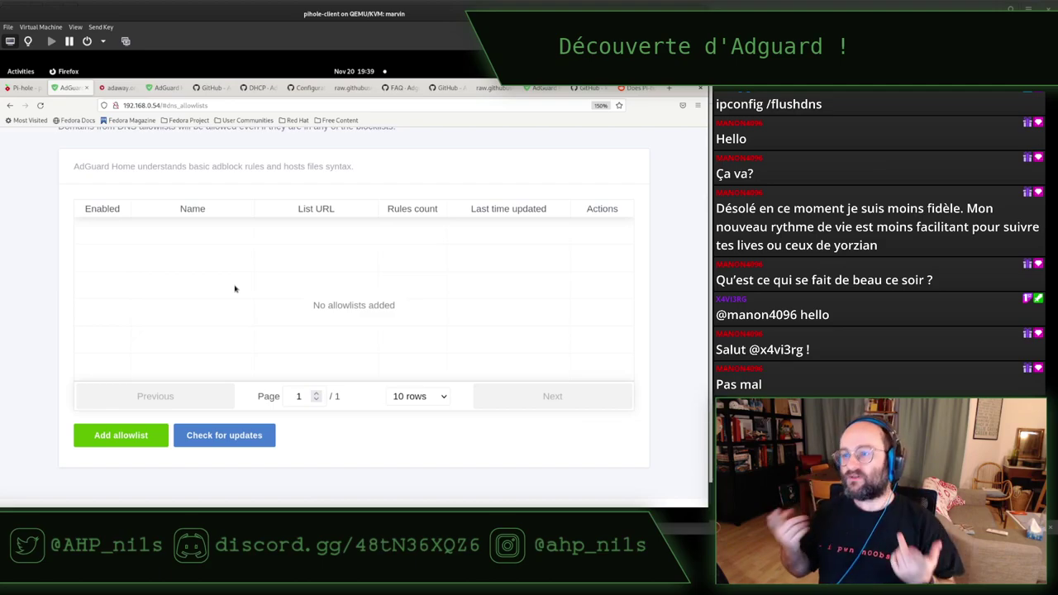
{"action": "scroll", "coordinate": [230, 300], "scroll_direction": "up", "scroll_amount": 2}
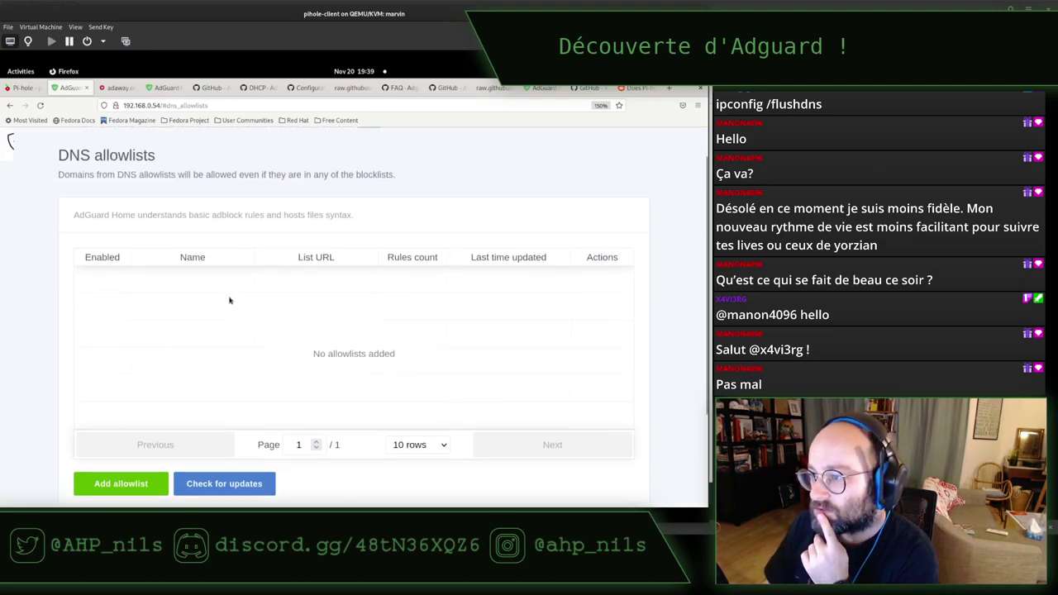
Step: Review Pi-hole's list of adlists and return to AdGuard Home's DNS allowlists
{"action": "left_click", "coordinate": [25, 89]}
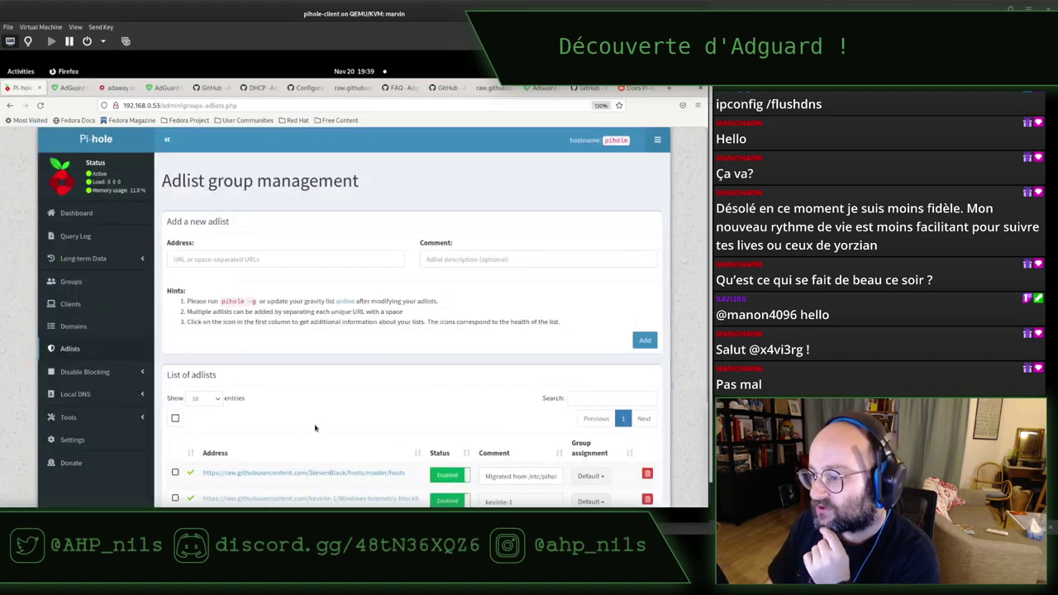
{"action": "scroll", "coordinate": [300, 400], "scroll_direction": "down", "scroll_amount": 3}
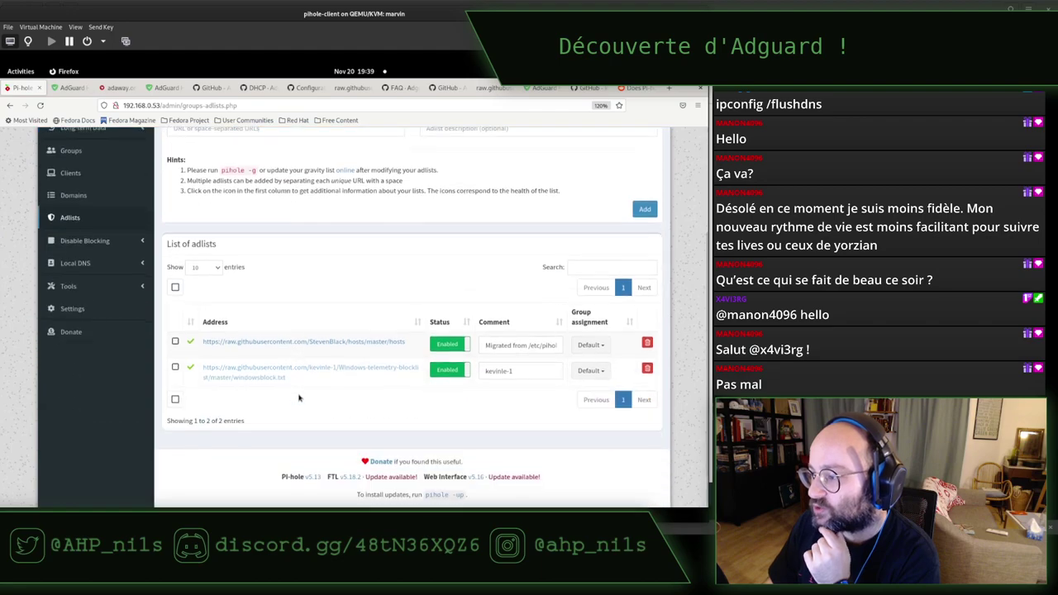
{"action": "left_click", "coordinate": [70, 89]}
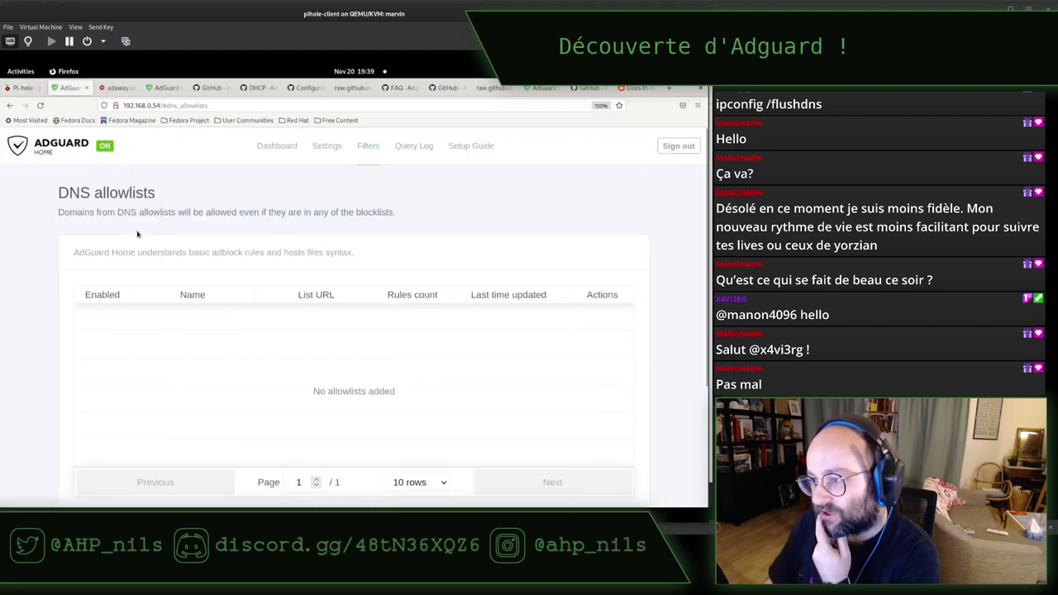
Step: Read the DNS allowlists description and the note on the rule syntax AdGuard Home supports
{"action": "left_click_drag", "start_coordinate": [135, 216], "coordinate": [410, 211]}
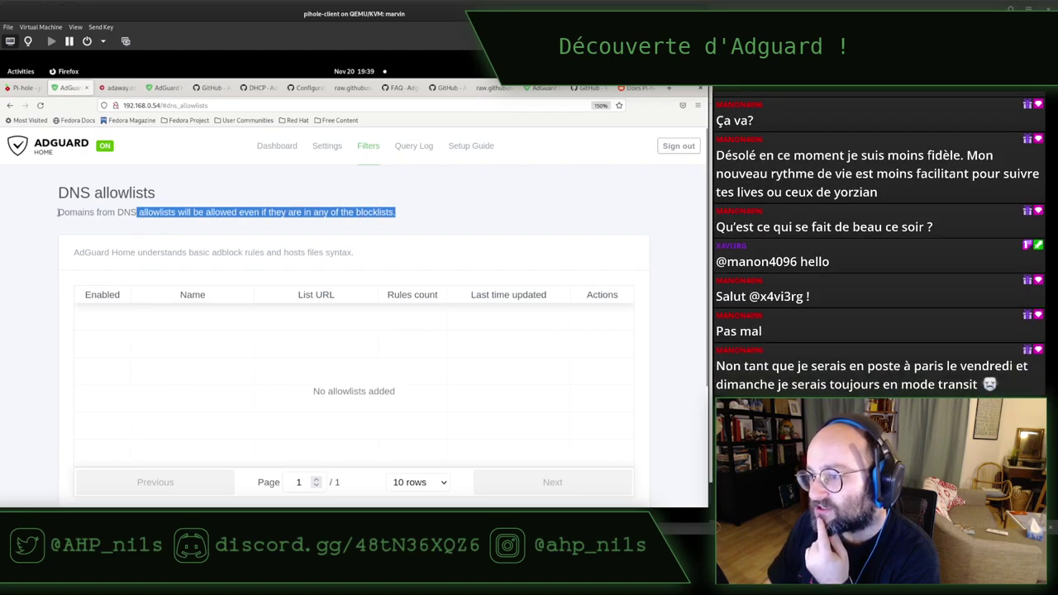
{"action": "left_click_drag", "start_coordinate": [58, 212], "coordinate": [238, 211]}
{"action": "left_click", "coordinate": [238, 211]}
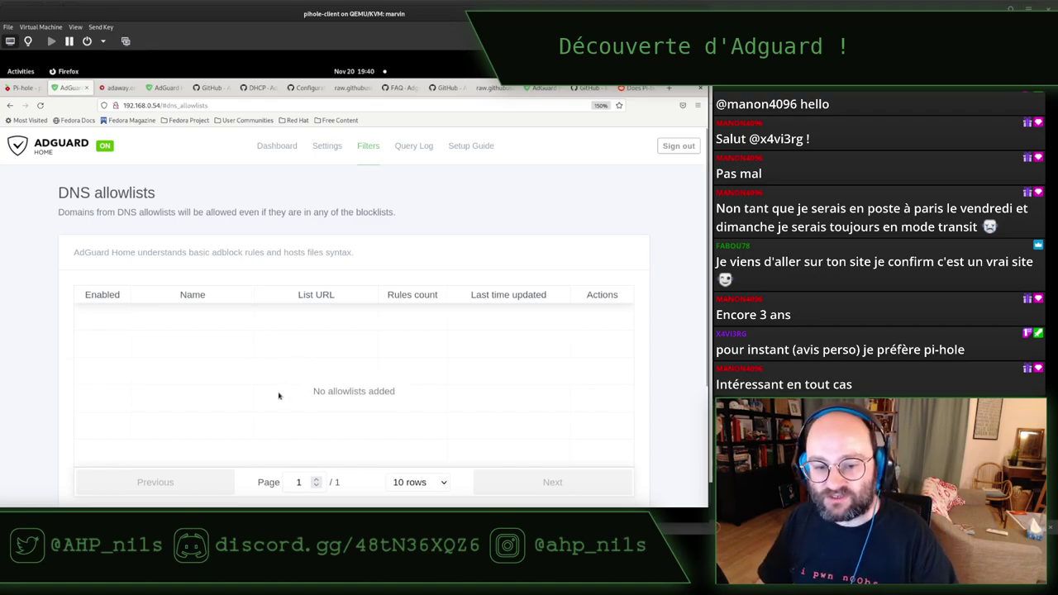
{"action": "triple_click", "coordinate": [77, 253]}
{"action": "left_click", "coordinate": [79, 252]}
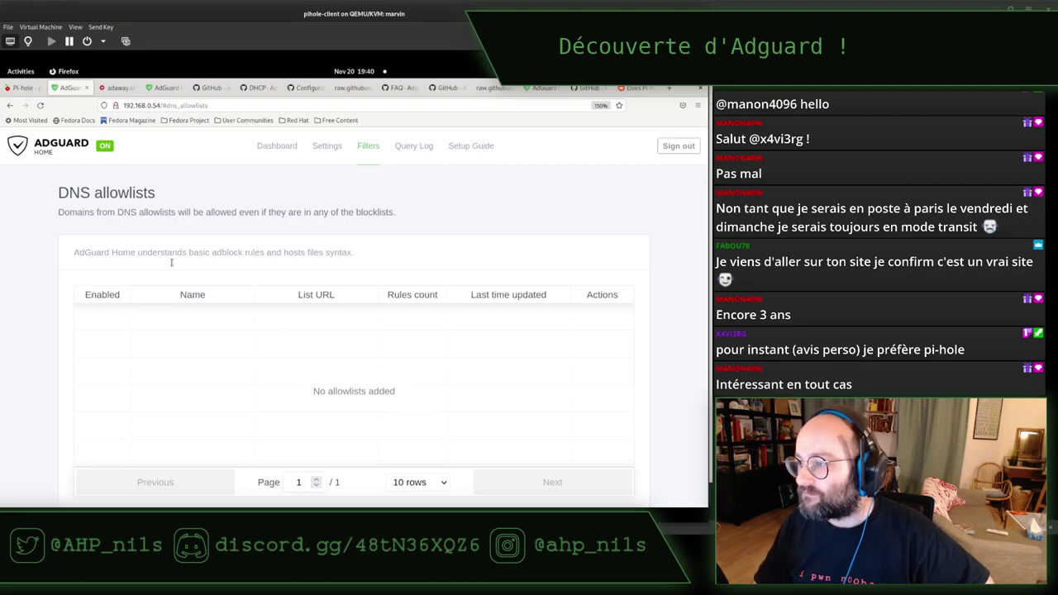
Step: Open AdGuard Home's DNS blocklists and look through the configured lists
{"action": "mouse_move", "coordinate": [374, 149]}
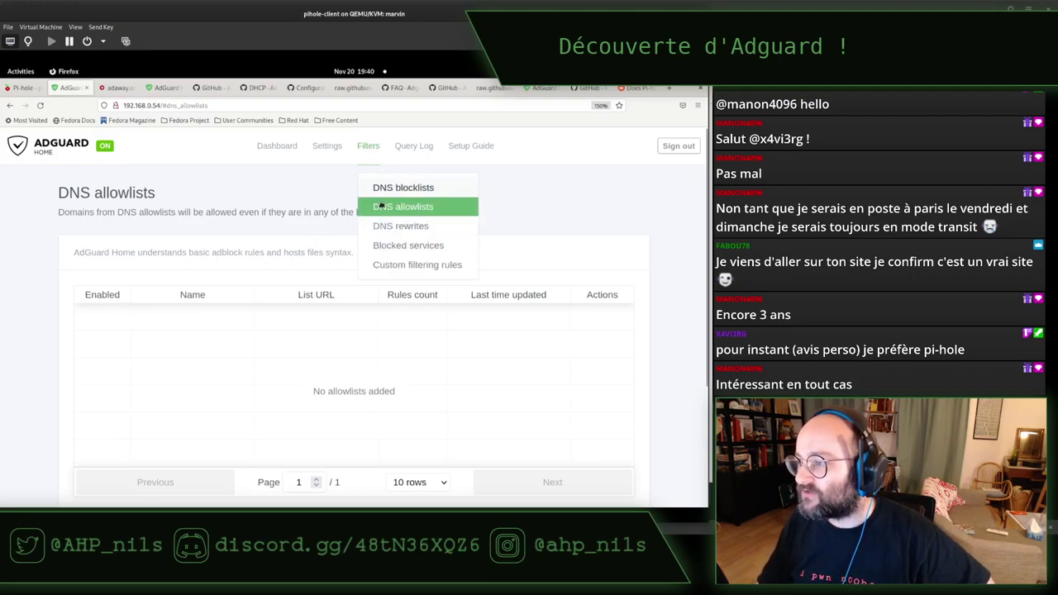
{"action": "left_click", "coordinate": [381, 192]}
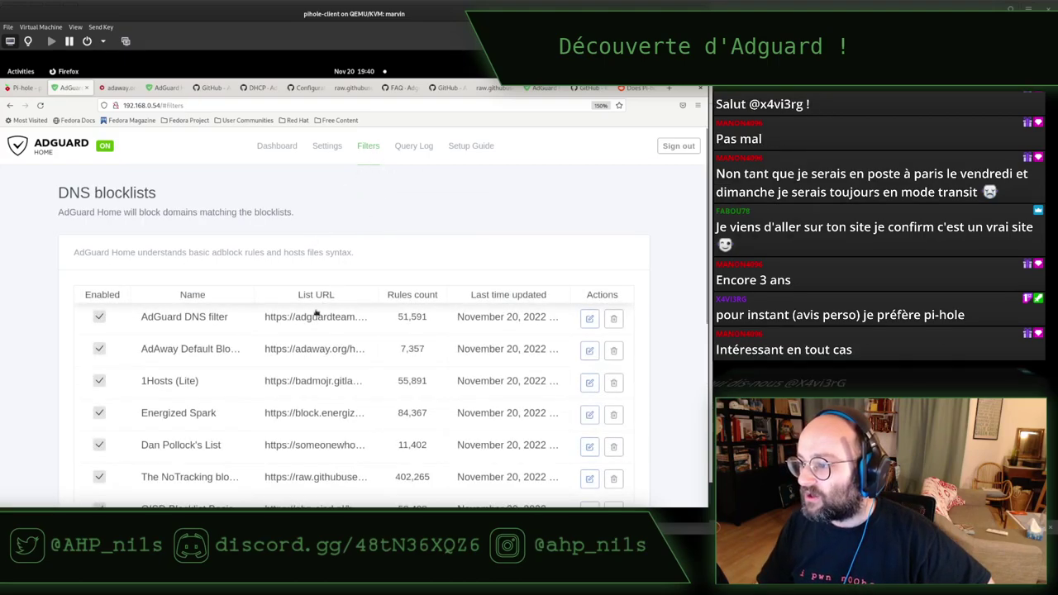
{"action": "scroll", "coordinate": [229, 333], "scroll_direction": "down", "scroll_amount": 5}
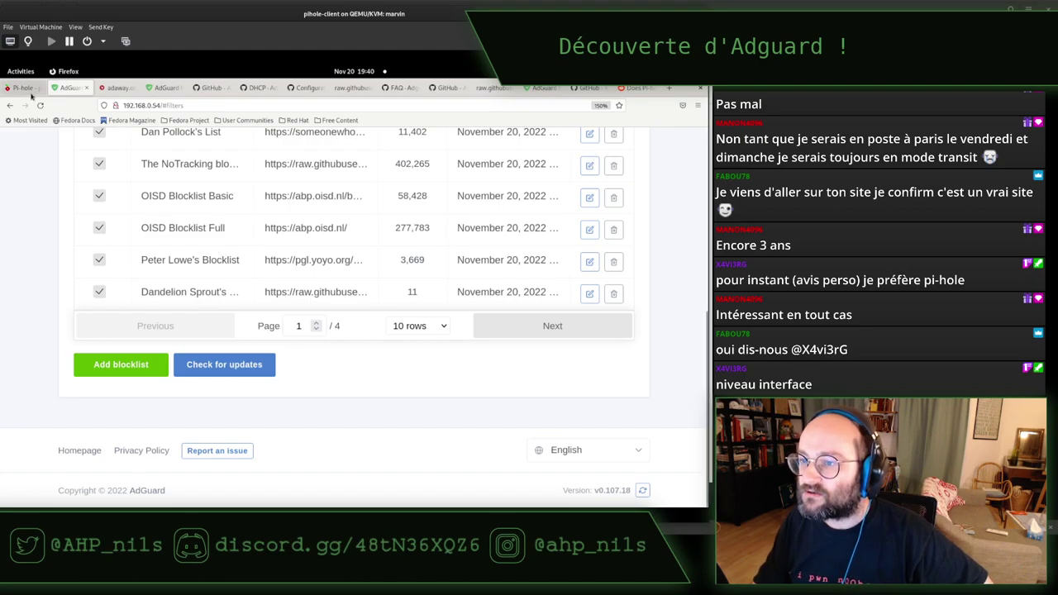
Step: Switch to Pi-hole and log back in to its dashboard with the web interface password
{"action": "left_click", "coordinate": [33, 91]}
{"action": "scroll", "coordinate": [86, 442], "scroll_direction": "up", "scroll_amount": 3}
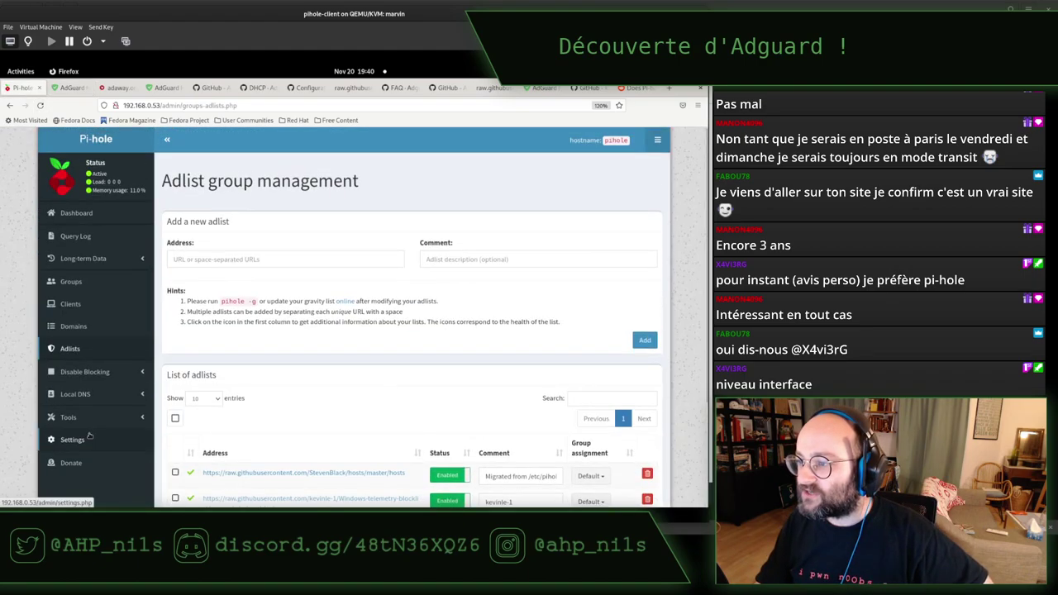
{"action": "left_click", "coordinate": [83, 213]}
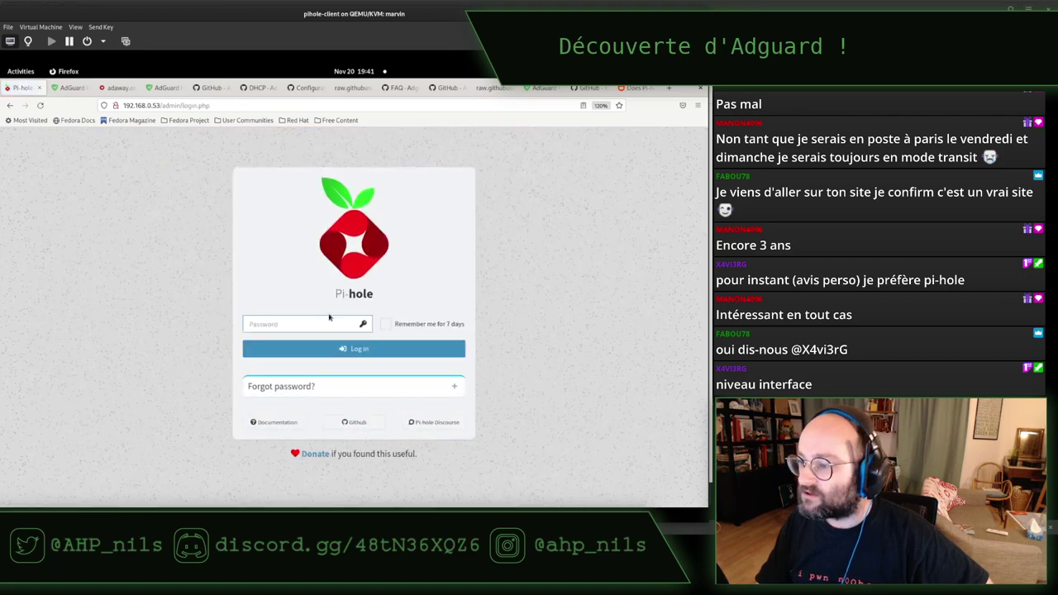
{"action": "type", "text": "•••••••"}
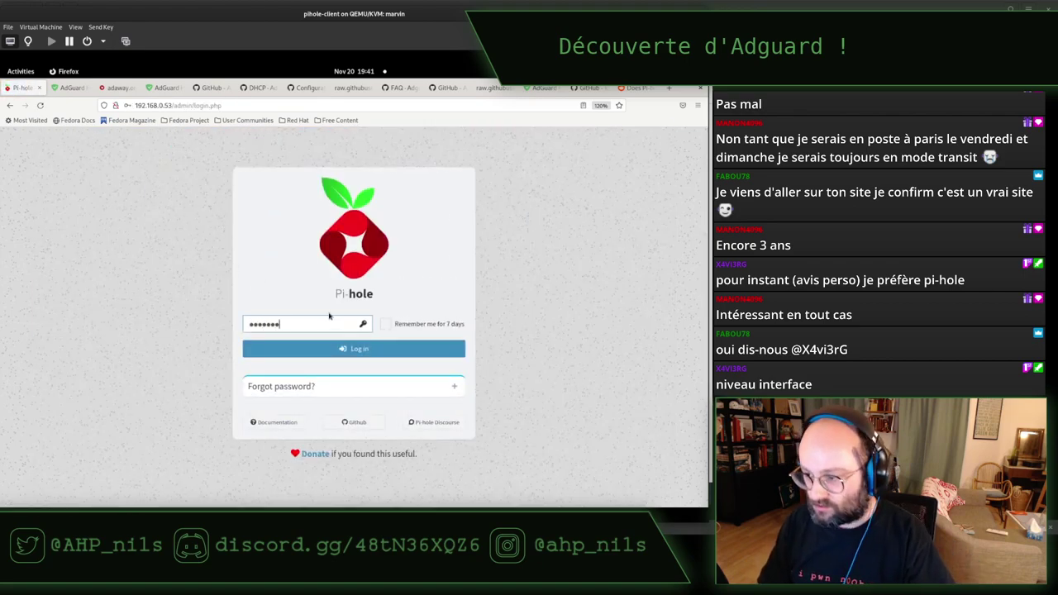
{"action": "key", "text": "Return"}
{"action": "left_click", "coordinate": [242, 221]}
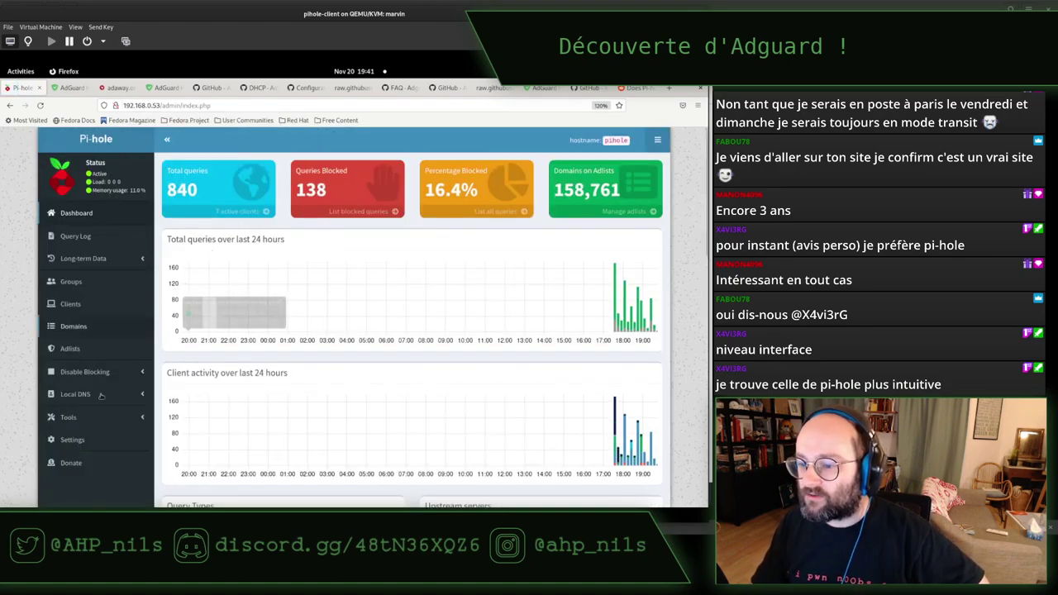
Step: Open Pi-hole's DHCP settings and review the server options, active leases and static leases configuration
{"action": "left_click", "coordinate": [92, 444]}
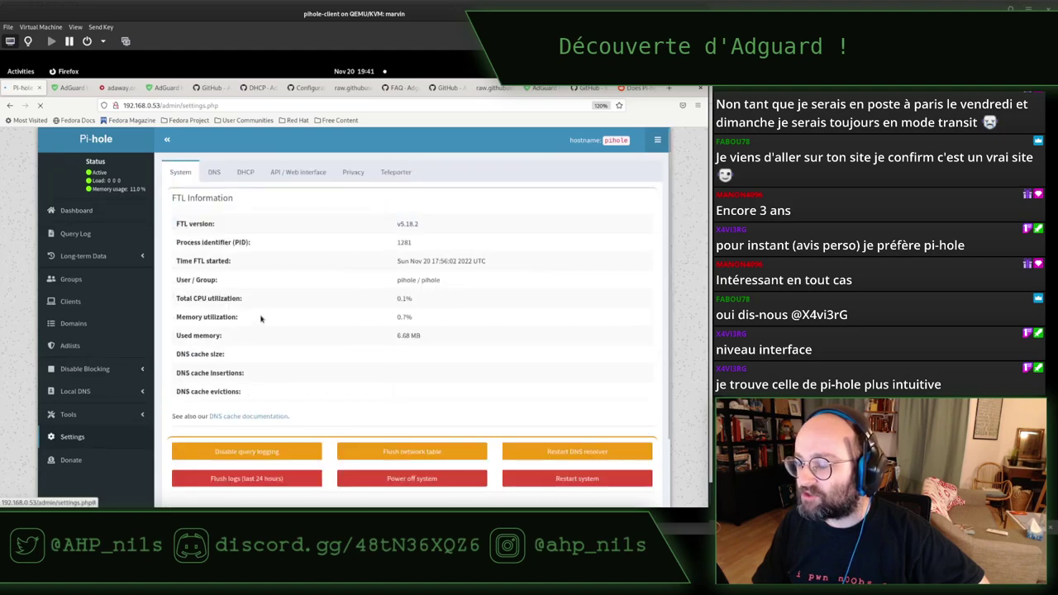
{"action": "left_click", "coordinate": [245, 172]}
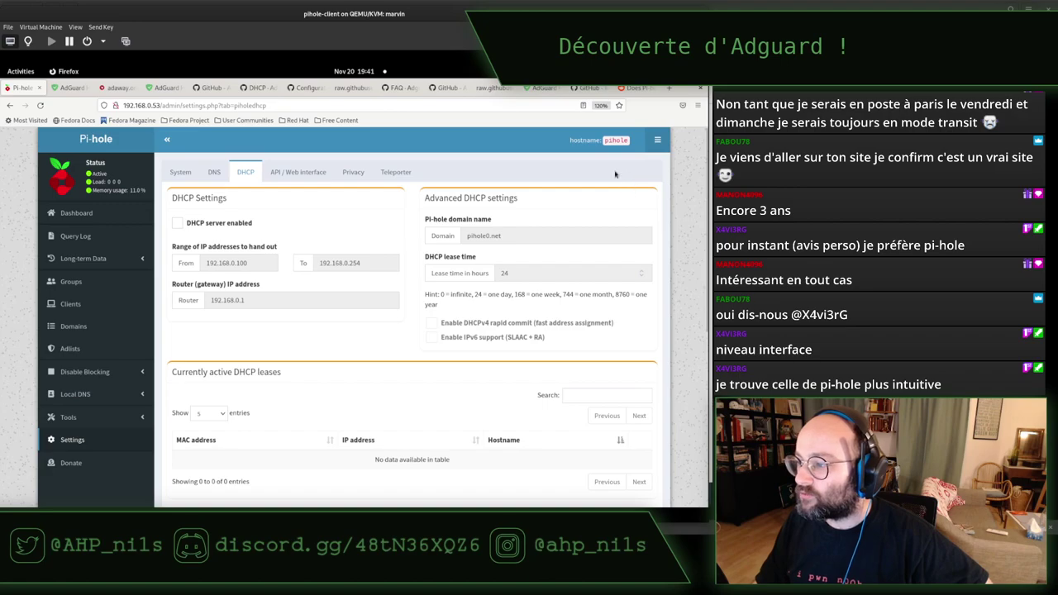
{"action": "scroll", "coordinate": [422, 321], "scroll_direction": "down", "scroll_amount": 5}
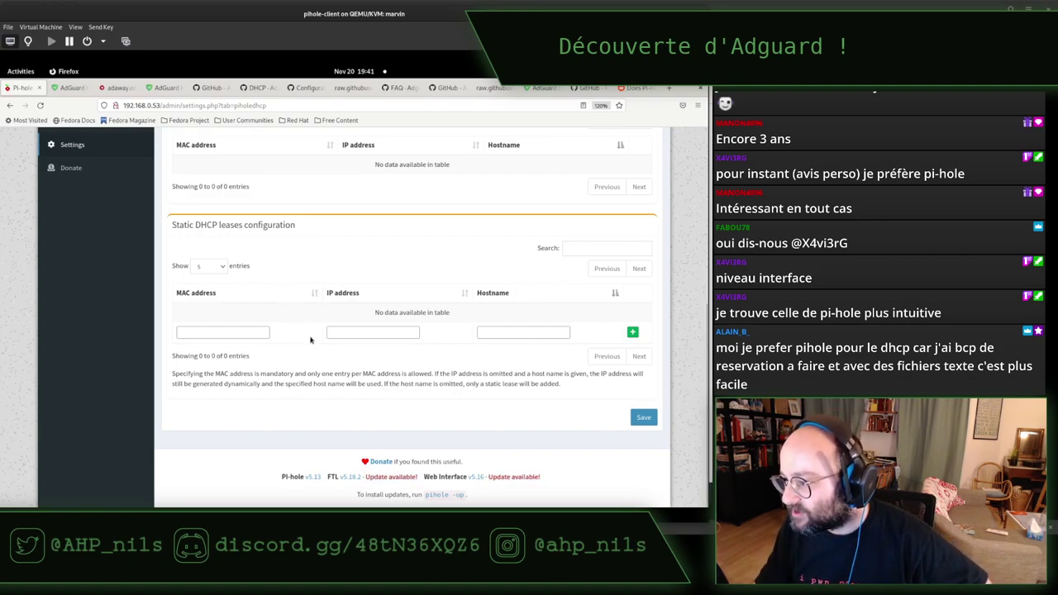
{"action": "scroll", "coordinate": [311, 340], "scroll_direction": "up", "scroll_amount": 3}
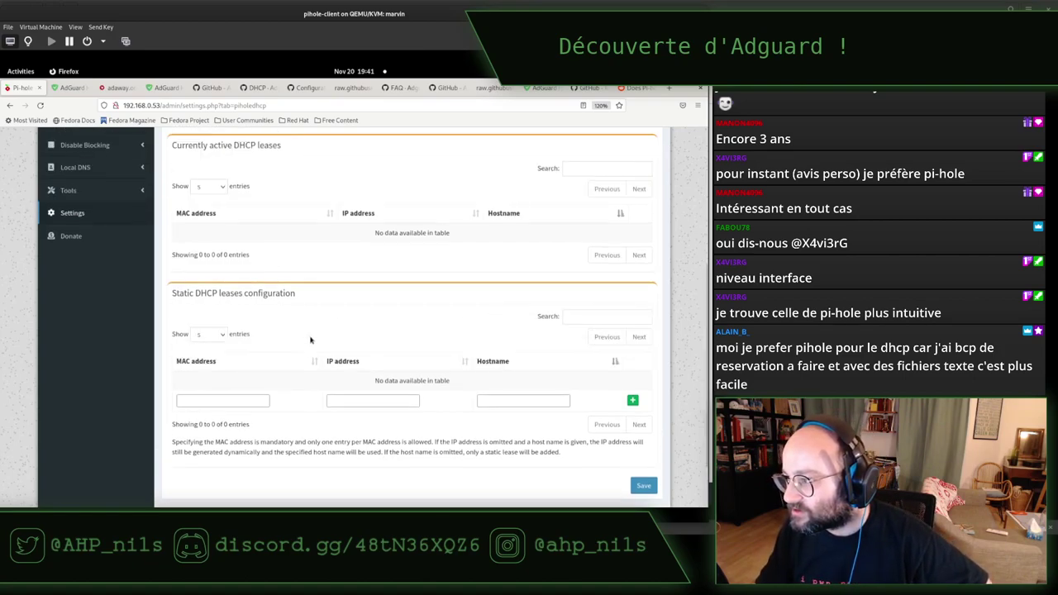
{"action": "scroll", "coordinate": [311, 340], "scroll_direction": "up", "scroll_amount": 2}
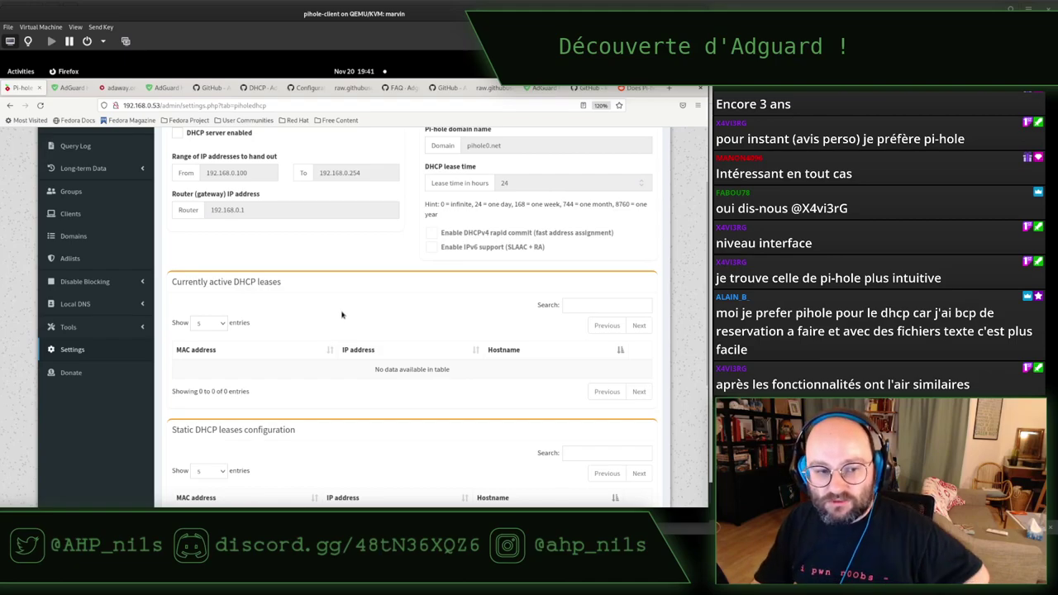
{"action": "scroll", "coordinate": [341, 315], "scroll_direction": "up", "scroll_amount": 2}
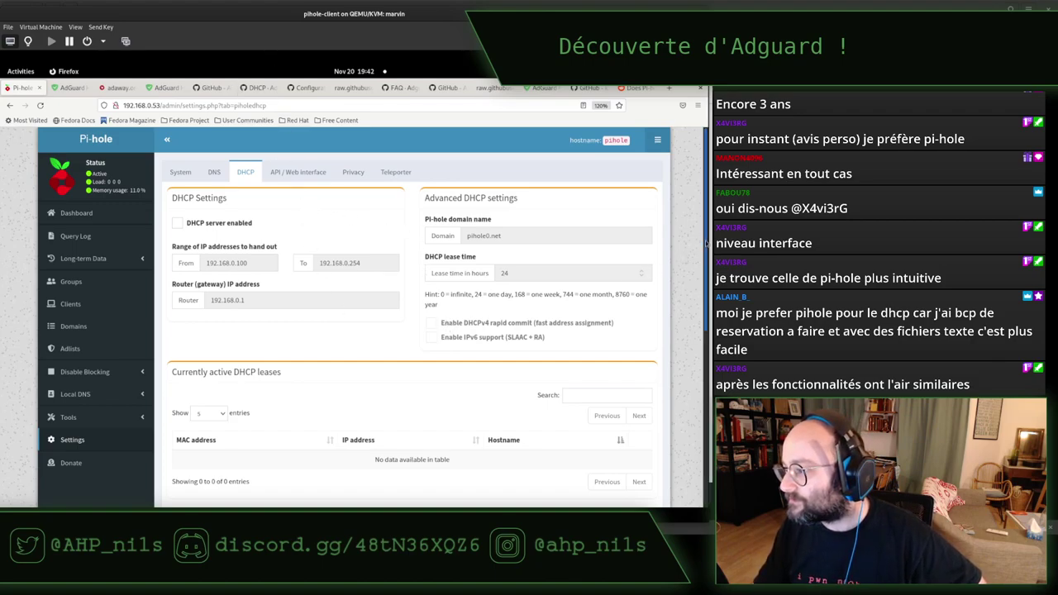
Step: Try to add a static DHCP lease with empty fields, and inspect its MAC address and IP address entries
{"action": "left_click_drag", "start_coordinate": [707, 242], "coordinate": [701, 451]}
{"action": "left_click", "coordinate": [633, 379]}
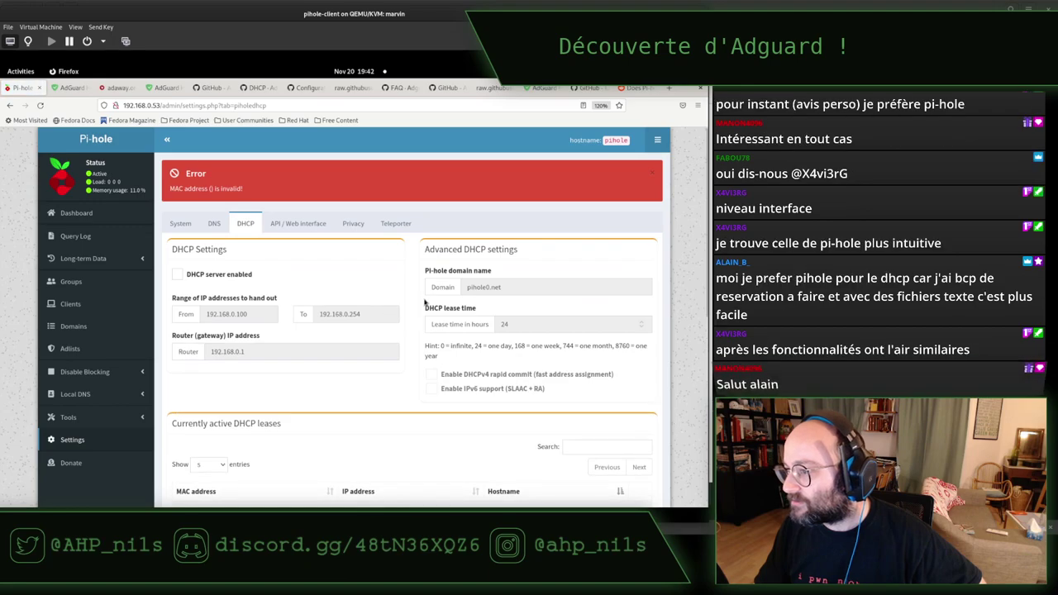
{"action": "scroll", "coordinate": [418, 302], "scroll_direction": "down", "scroll_amount": 5}
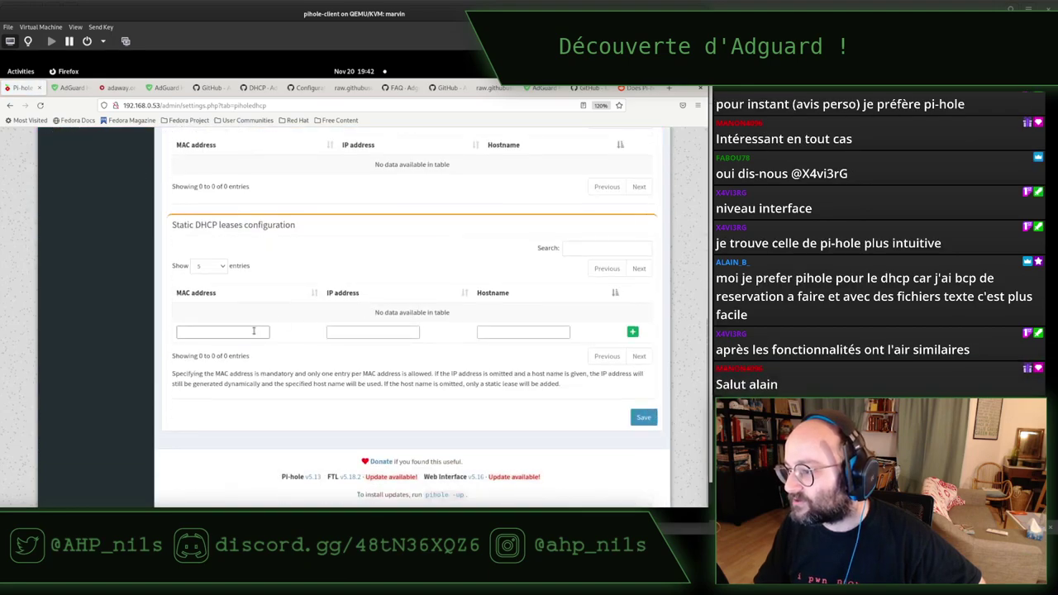
{"action": "left_click", "coordinate": [254, 332]}
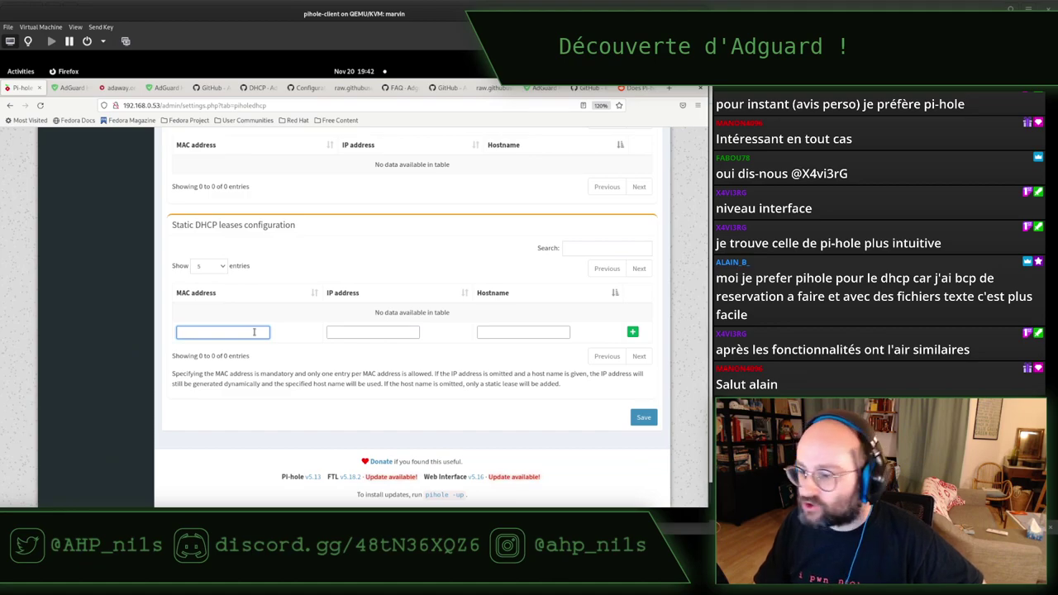
{"action": "left_click", "coordinate": [350, 332]}
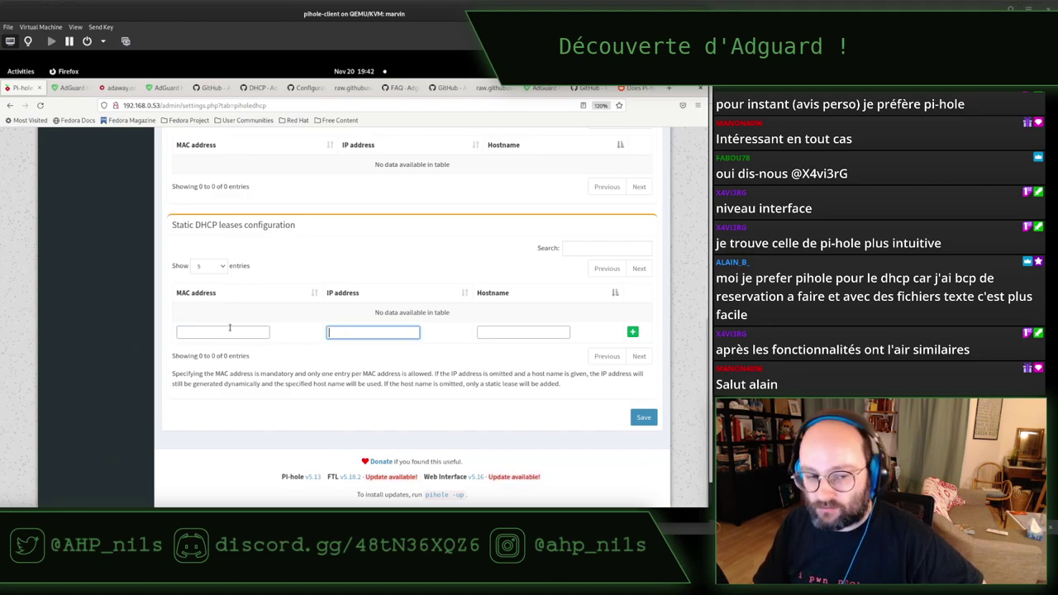
{"action": "left_click", "coordinate": [201, 335]}
{"action": "left_click", "coordinate": [366, 333]}
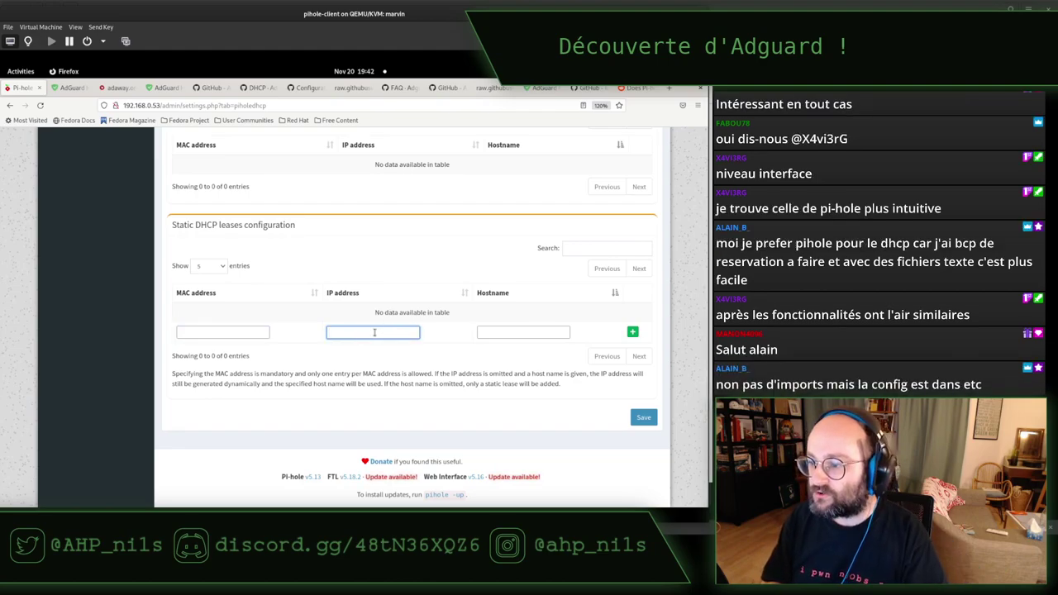
Step: Return to AdGuard Home, switch to the terminal and connect to 192.168.0.54 over SSH with the account password
{"action": "left_click", "coordinate": [70, 89]}
{"action": "scroll", "coordinate": [278, 268], "scroll_direction": "up", "scroll_amount": 5}
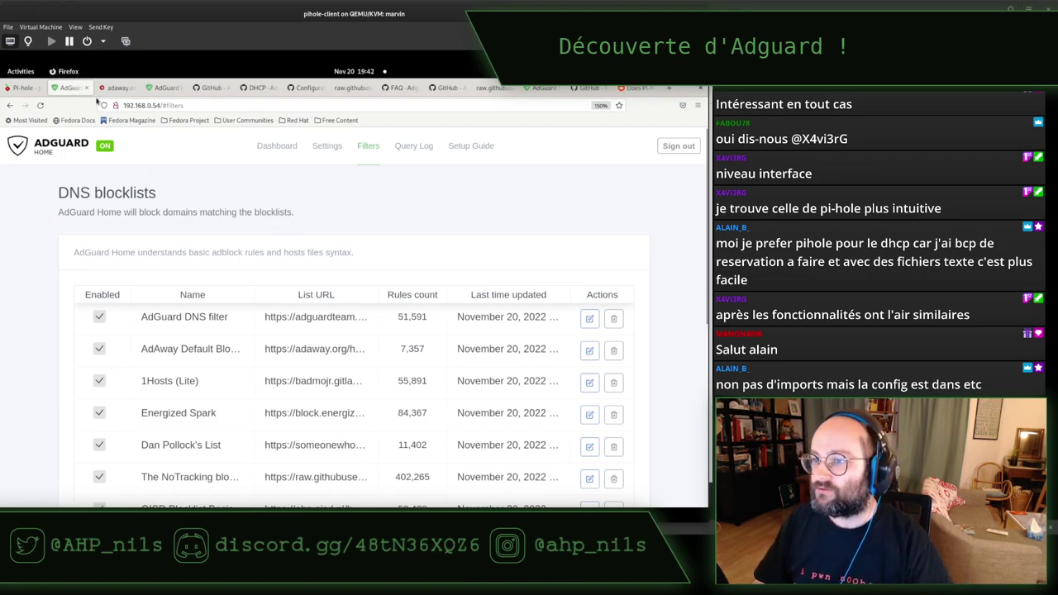
{"action": "key", "text": "super"}
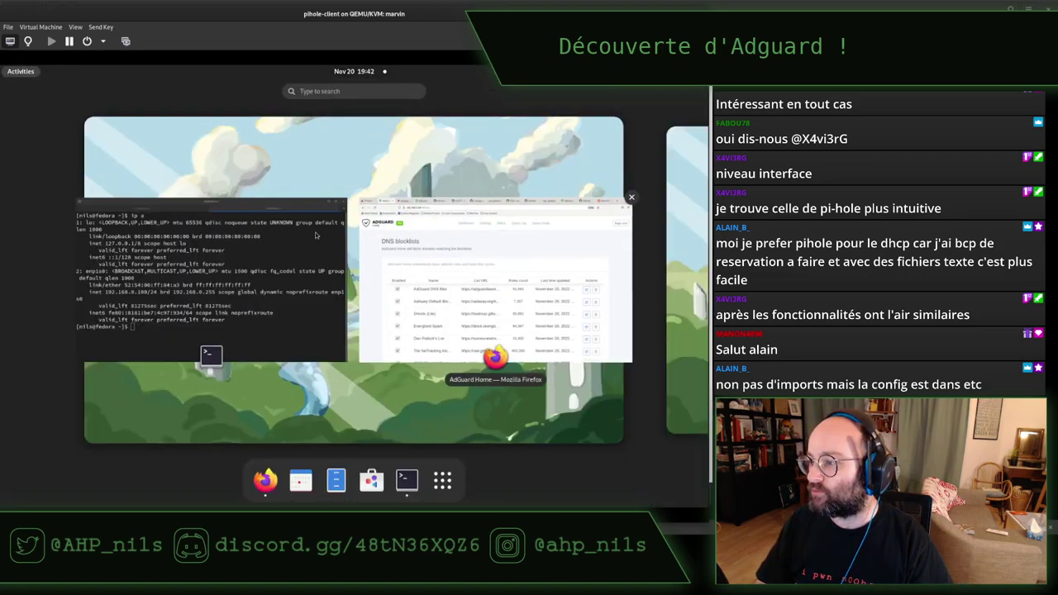
{"action": "left_click", "coordinate": [199, 120]}
{"action": "left_click", "coordinate": [199, 110]}
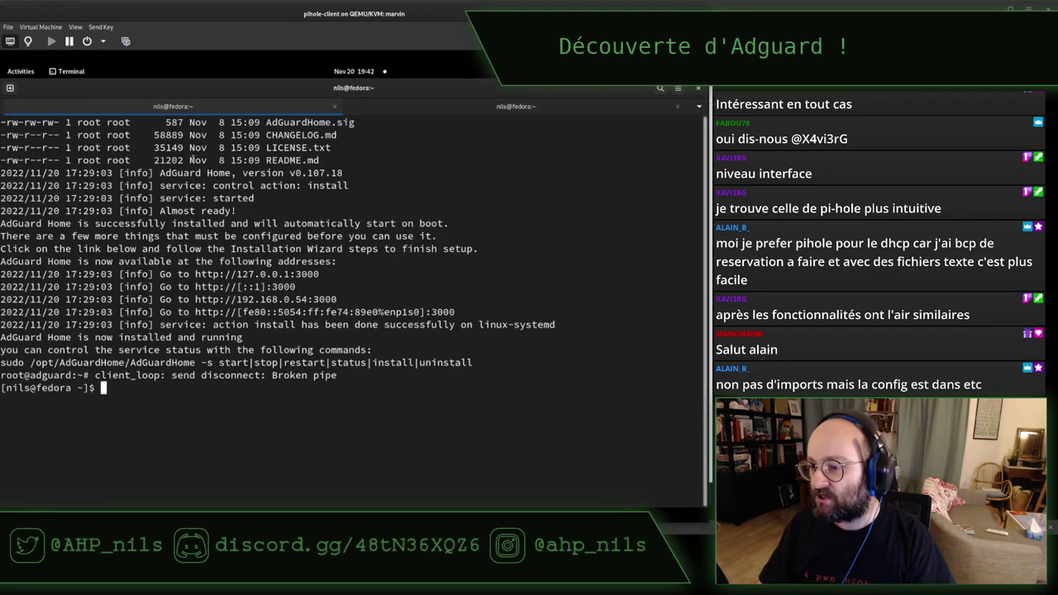
{"action": "type", "text": "ssh 192.168.0.54"}
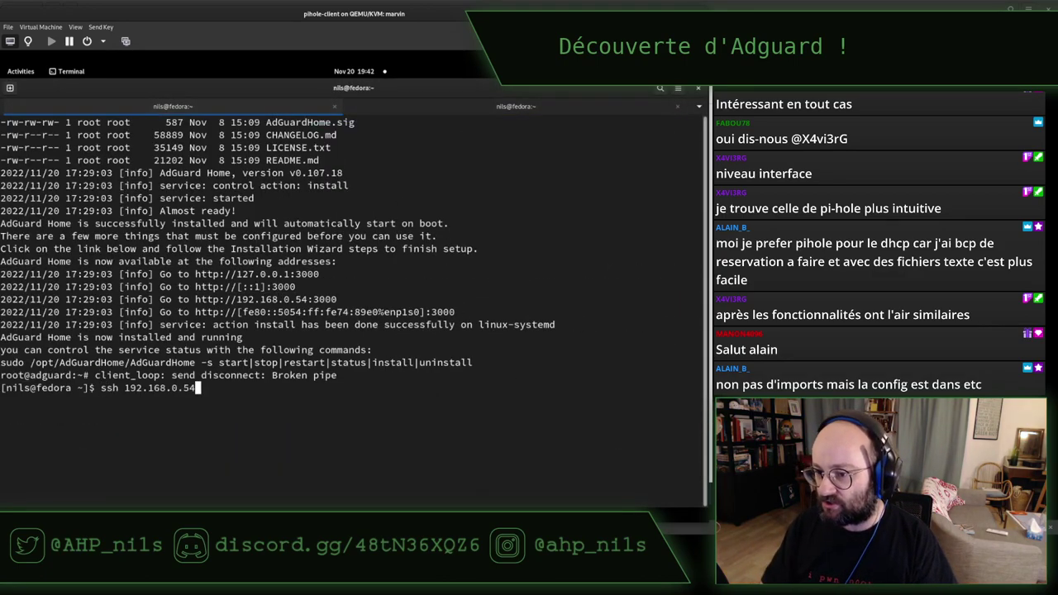
{"action": "key", "text": "Return"}
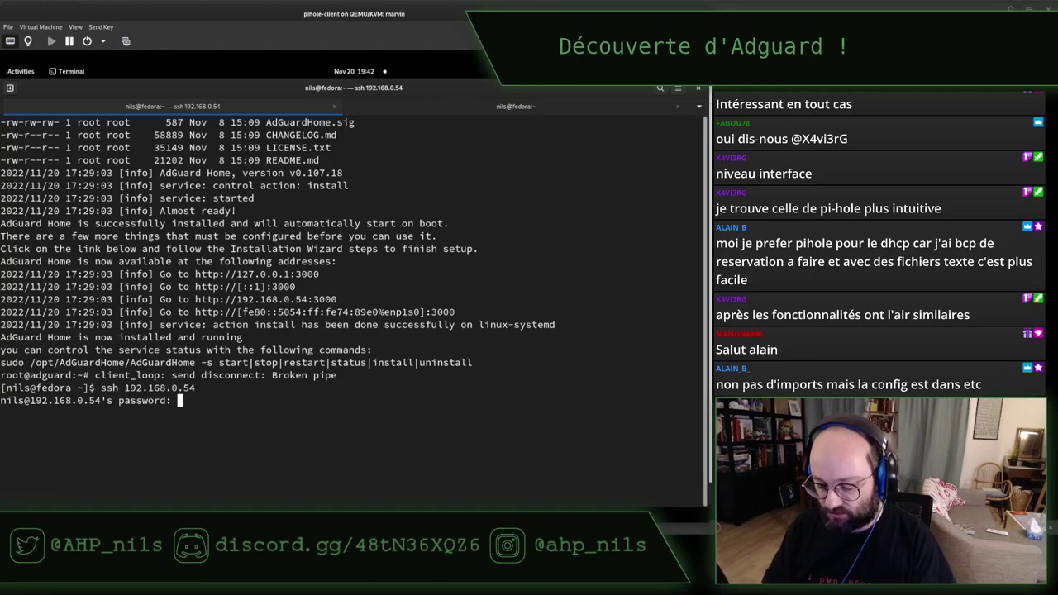
{"action": "key", "text": "Return"}
Step: Switch to the root account with su -, entering the root password, and change to the /etc directory
{"action": "type", "text": "su"}
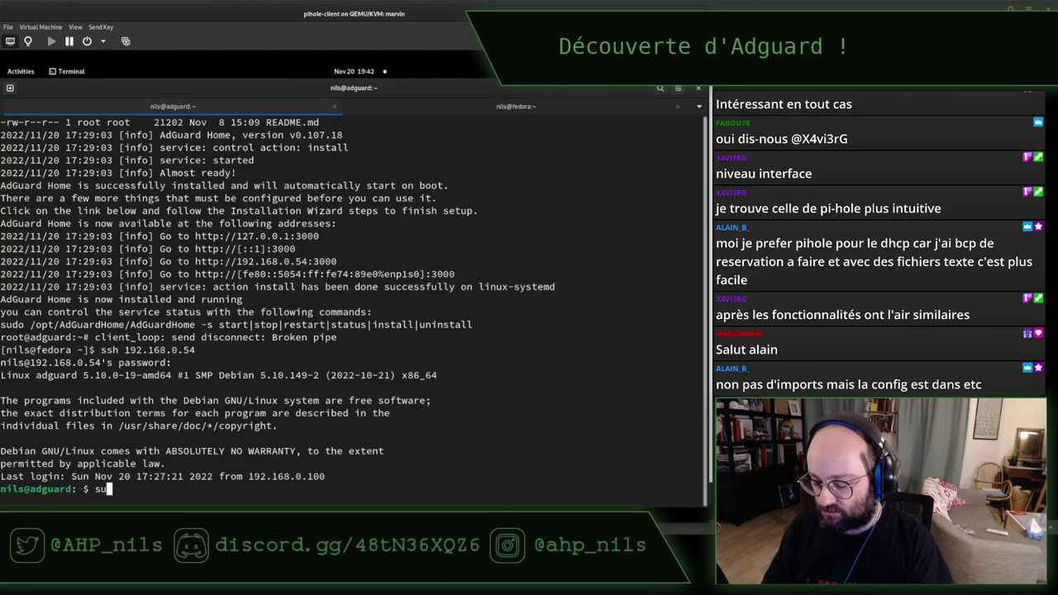
{"action": "type", "text": " -"}
{"action": "key", "text": "Return"}
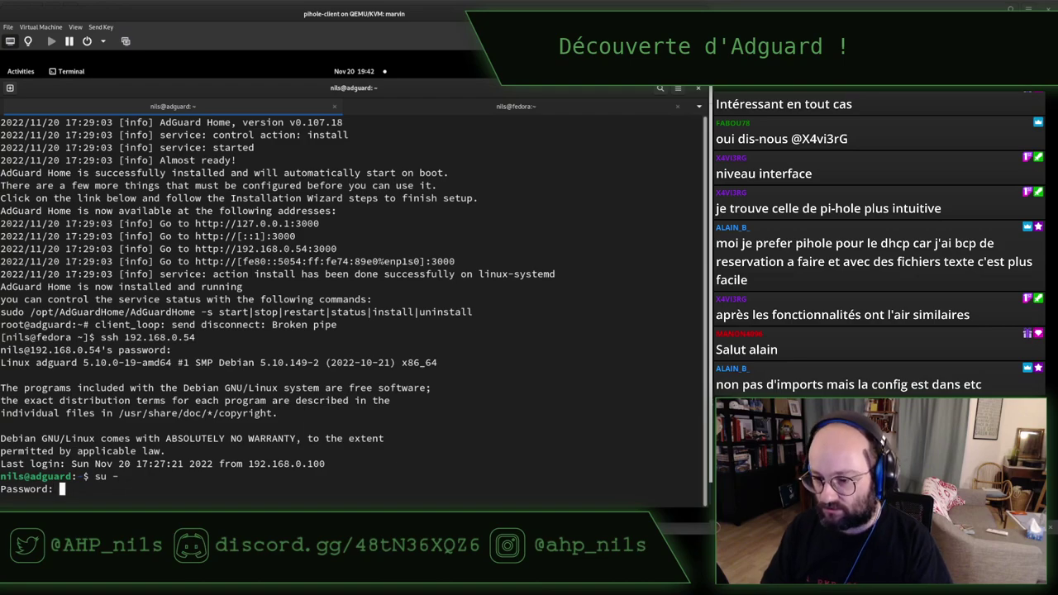
{"action": "key", "text": "Return"}
{"action": "type", "text": "cd /etc/"}
{"action": "key", "text": "Return"}
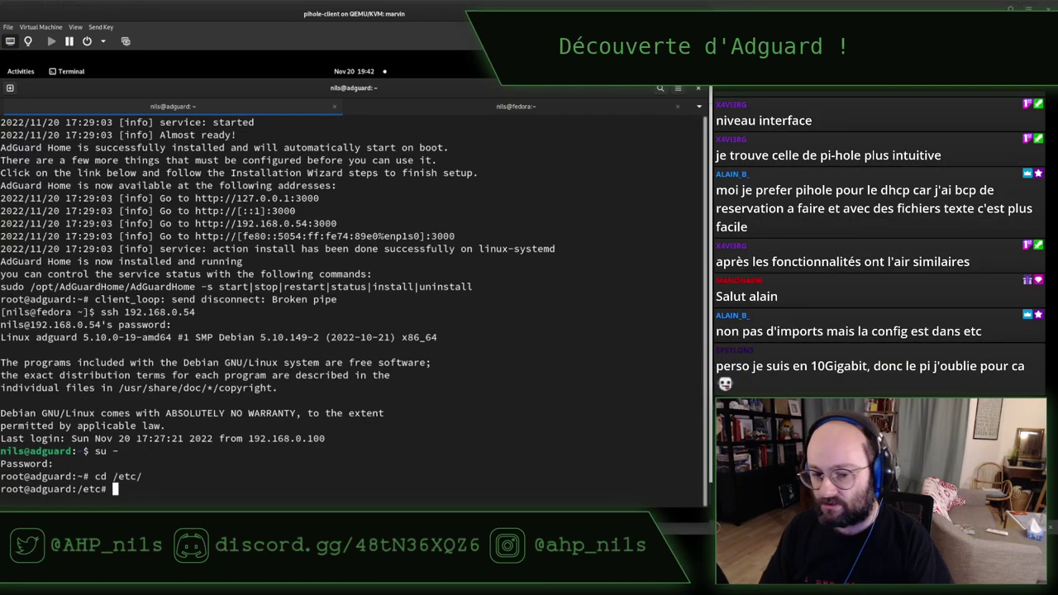
Step: List the contents of /etc in long format, sorted by modification time with the oldest first
{"action": "type", "text": "ls -ltr"}
{"action": "key", "text": "Return"}
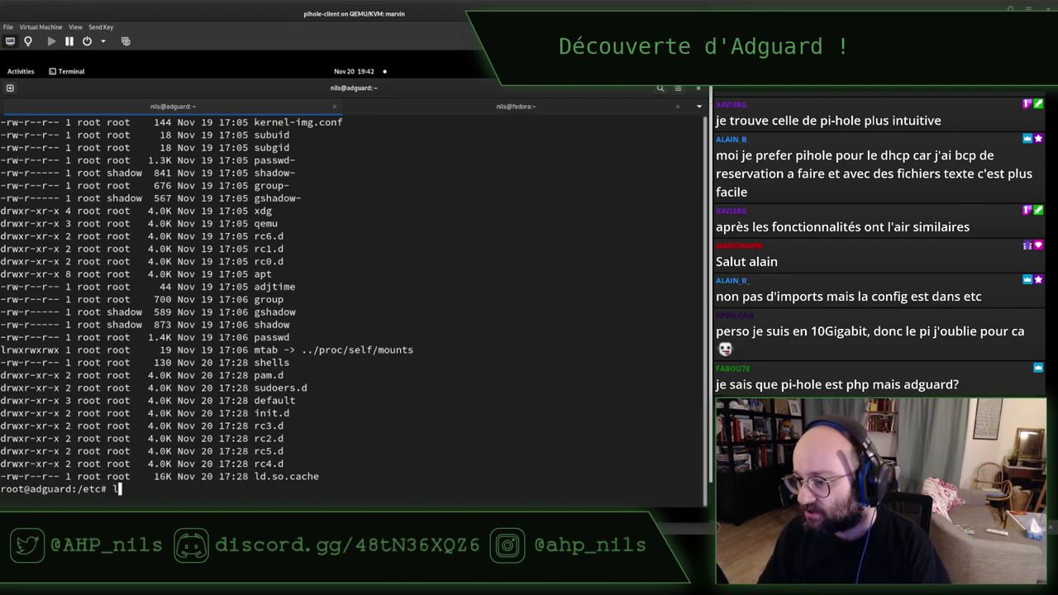
{"action": "type", "text": "ls -l"}
{"action": "key", "text": "BackSpace"}
{"action": "key", "text": "BackSpace"}
{"action": "key", "text": "BackSpace"}
{"action": "key", "text": "BackSpace"}
{"action": "key", "text": "BackSpace"}
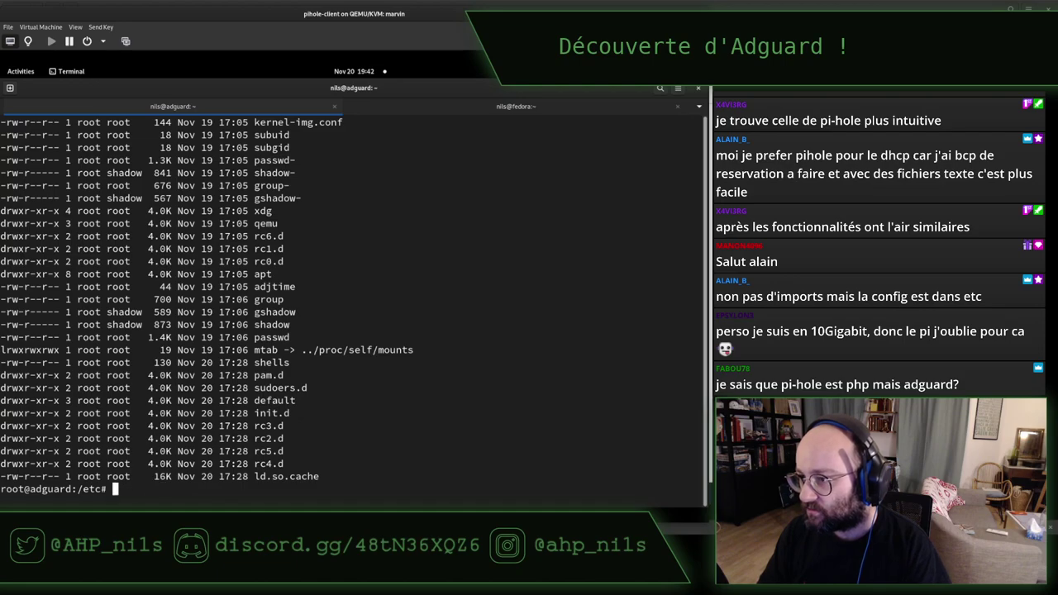
Step: Page through the /etc listing with ls -hlrt | less and look for AdGuard Home configuration files
{"action": "type", "text": "ls -ltr | less"}
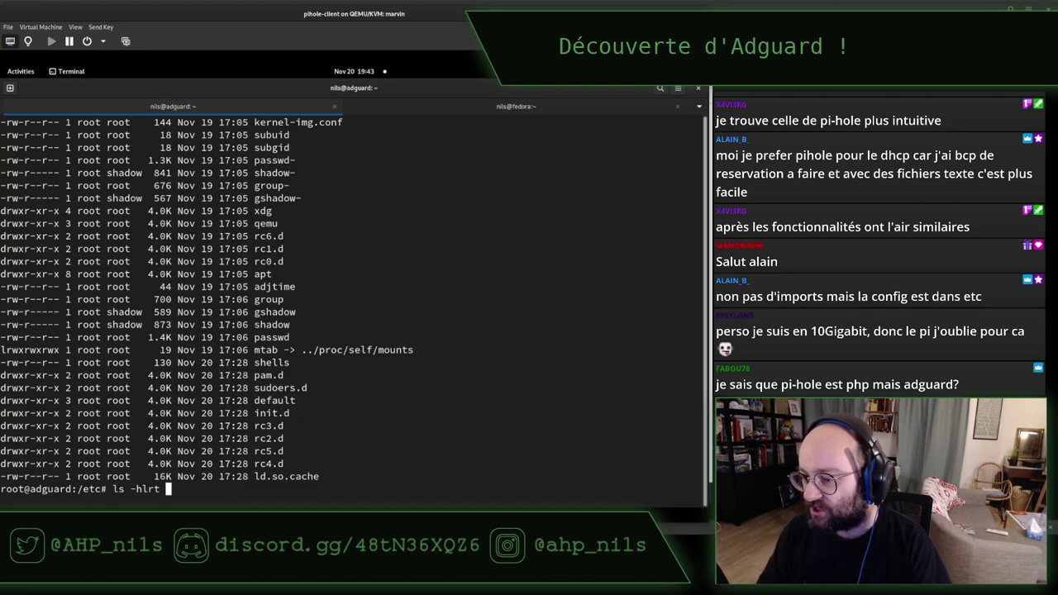
{"action": "key", "text": "Return"}
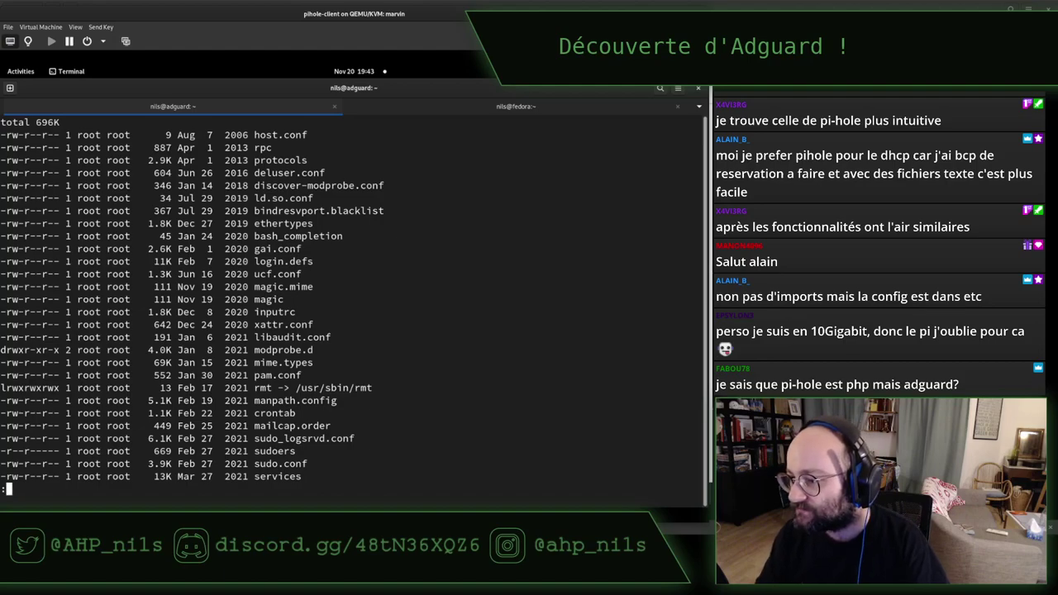
{"action": "key", "text": "Down"}
{"action": "key", "text": "Down"}
{"action": "key", "text": "Down"}
{"action": "key", "text": "Down"}
{"action": "key", "text": "Down"}
{"action": "key", "text": "Down"}
{"action": "key", "text": "Down"}
{"action": "key", "text": "Down"}
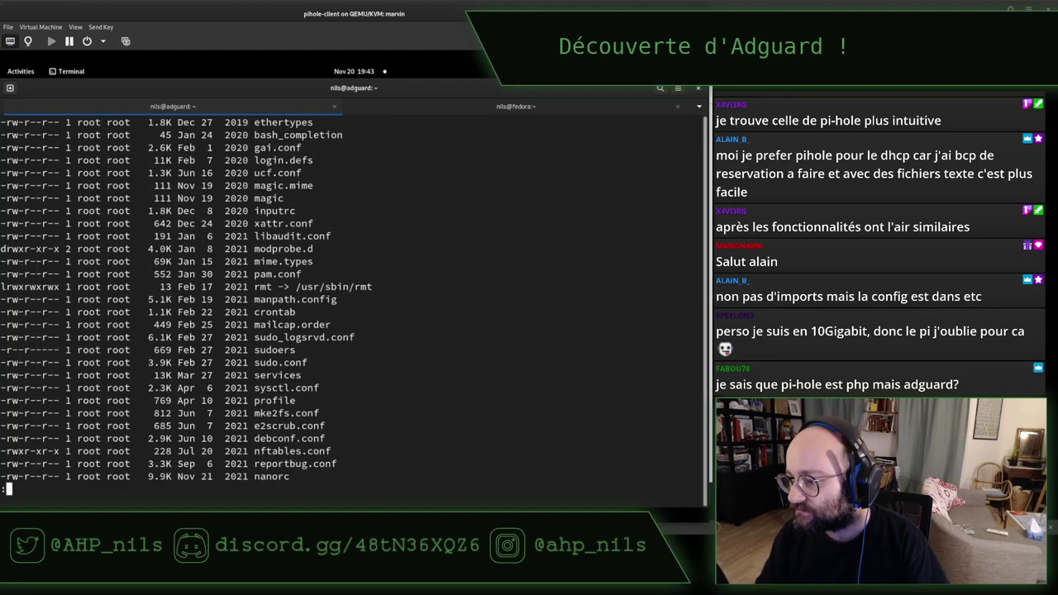
{"action": "key", "text": "Down"}
{"action": "key", "text": "Down"}
{"action": "key", "text": "Down"}
{"action": "key", "text": "Down"}
{"action": "key", "text": "Down"}
{"action": "key", "text": "Down"}
{"action": "key", "text": "Down"}
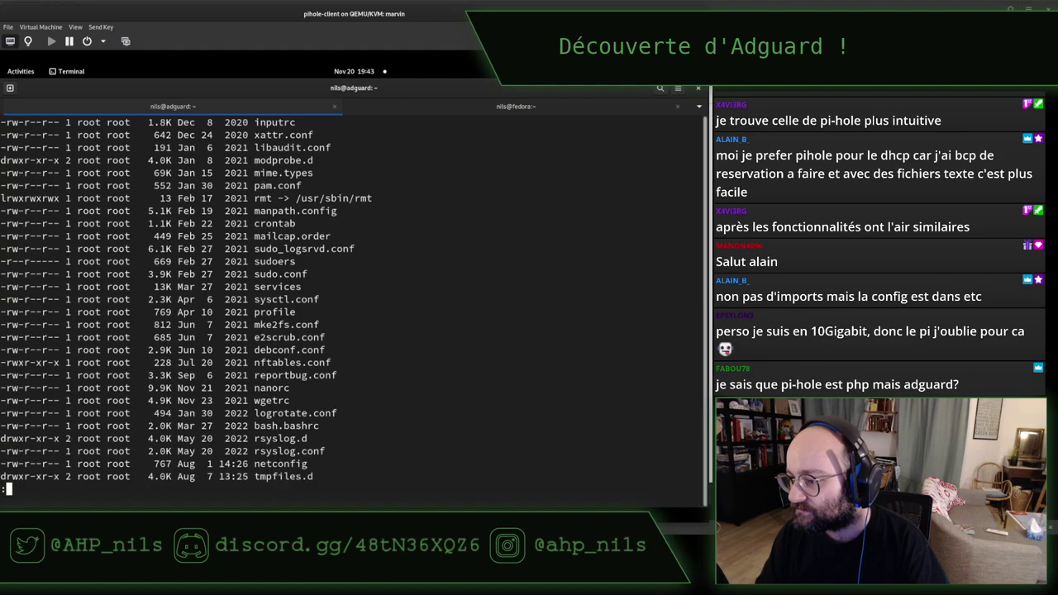
{"action": "key", "text": "Down"}
{"action": "key", "text": "Down"}
{"action": "key", "text": "Down"}
{"action": "key", "text": "Down"}
{"action": "key", "text": "Down"}
{"action": "key", "text": "Down"}
{"action": "key", "text": "Down"}
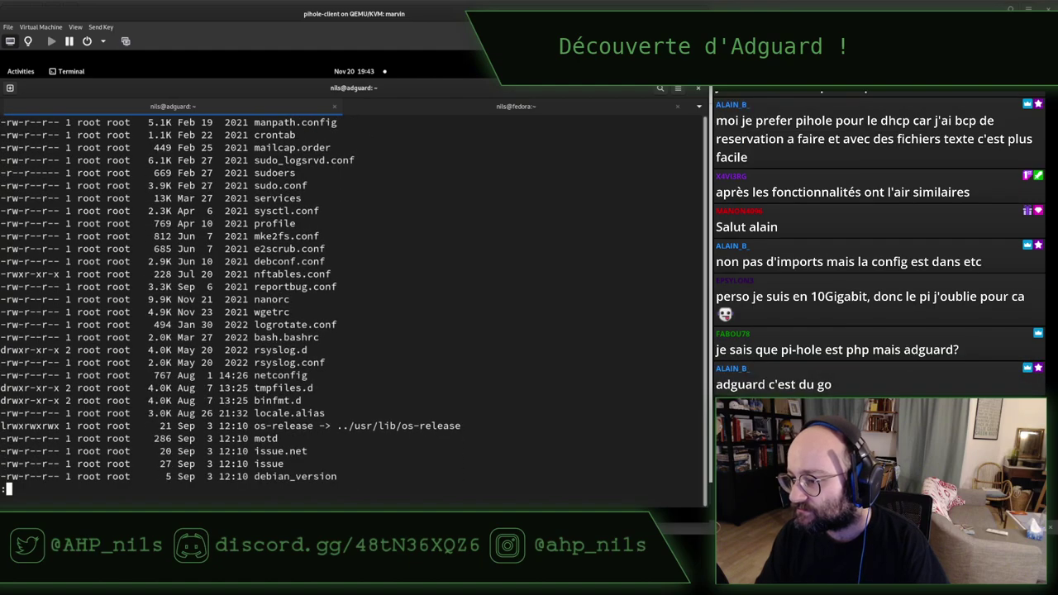
Step: Quit the /etc listing, filter the systemd units with systemctl | grep adg, and look back through the earlier terminal output
{"action": "type", "text": "qsystemctl "}
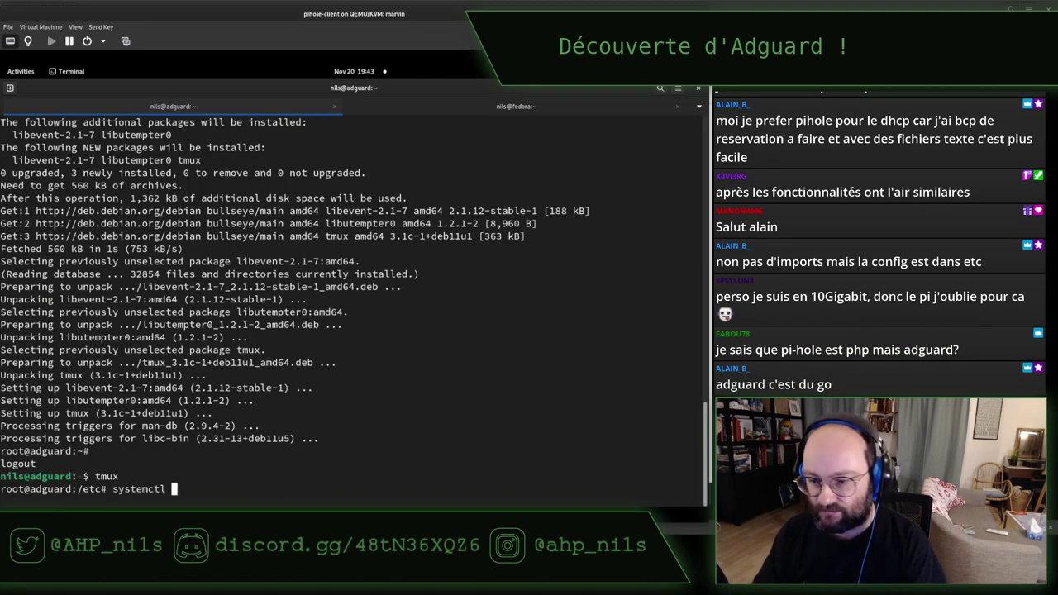
{"action": "type", "text": "| grep adg"}
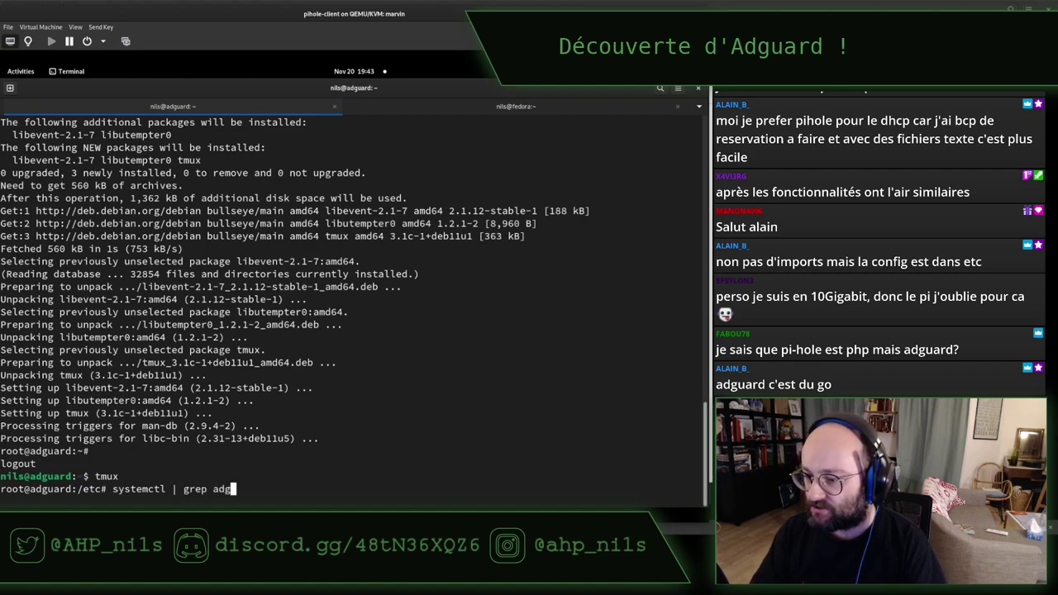
{"action": "key", "text": "Return"}
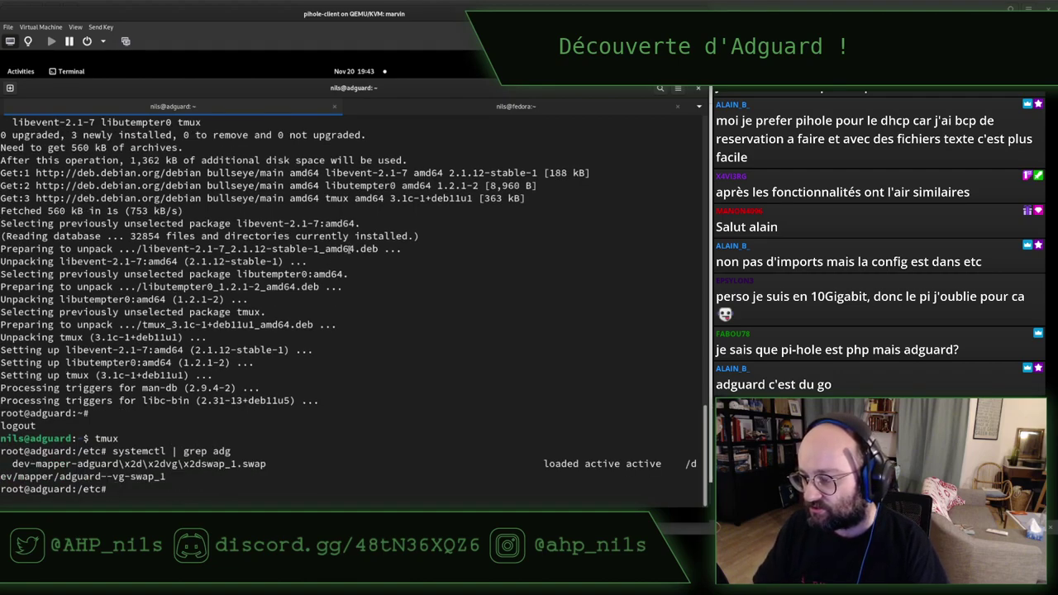
{"action": "scroll", "coordinate": [310, 258], "scroll_direction": "up", "scroll_amount": 10}
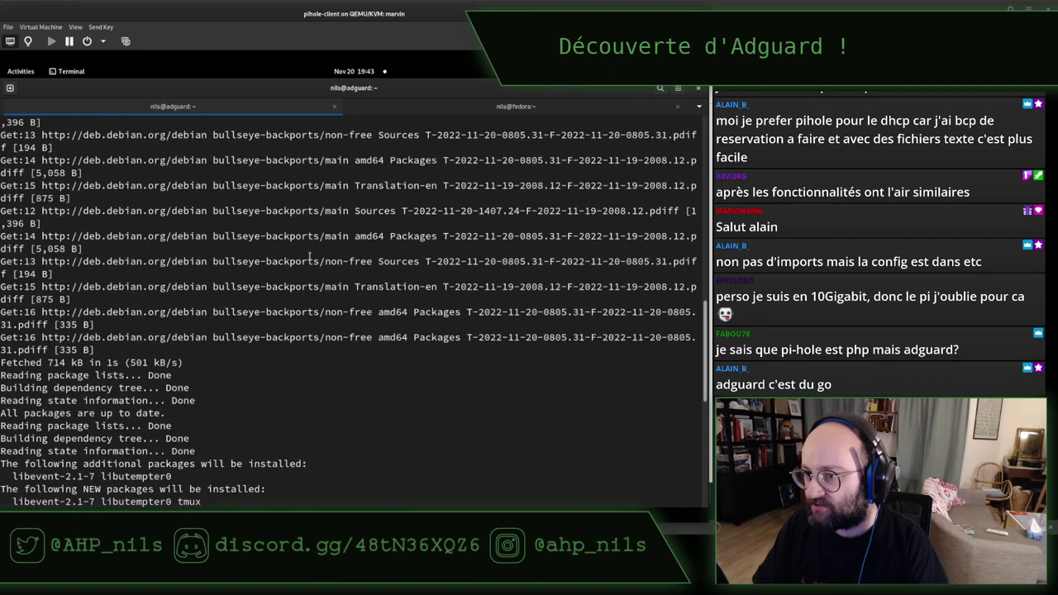
{"action": "scroll", "coordinate": [311, 258], "scroll_direction": "up", "scroll_amount": 15}
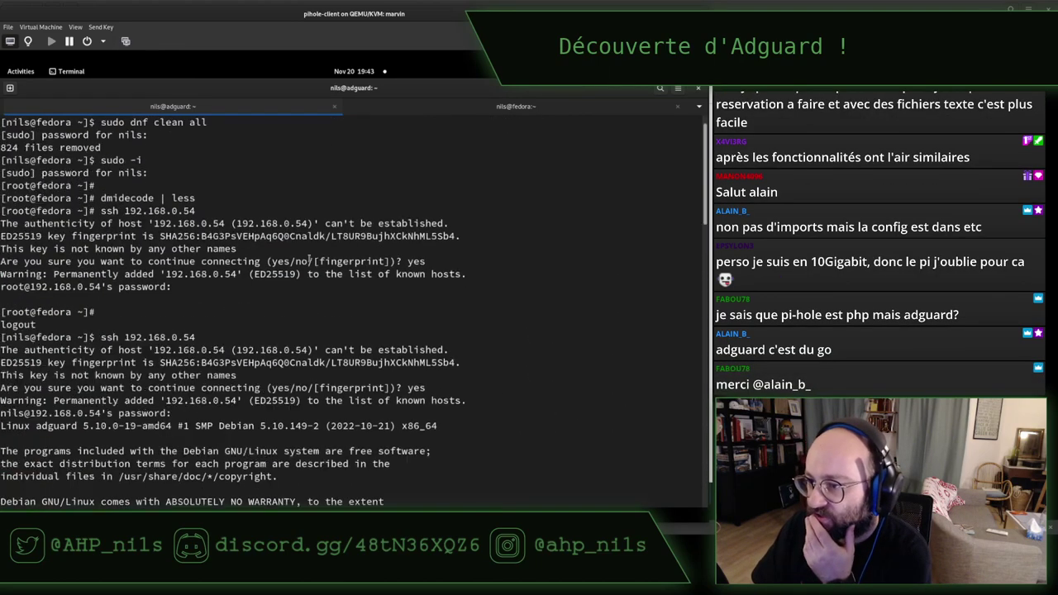
{"action": "scroll", "coordinate": [310, 258], "scroll_direction": "down", "scroll_amount": 20}
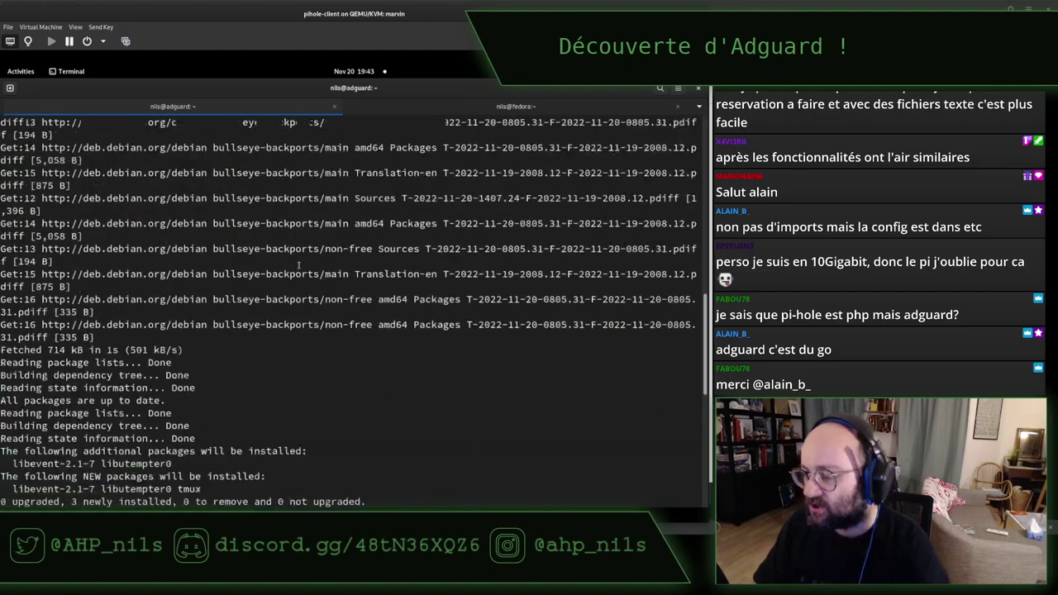
Step: Change to /opt/, list its contents in long format with readable sizes, and enter the AdGuardHome directory
{"action": "type", "text": "cd /opt/"}
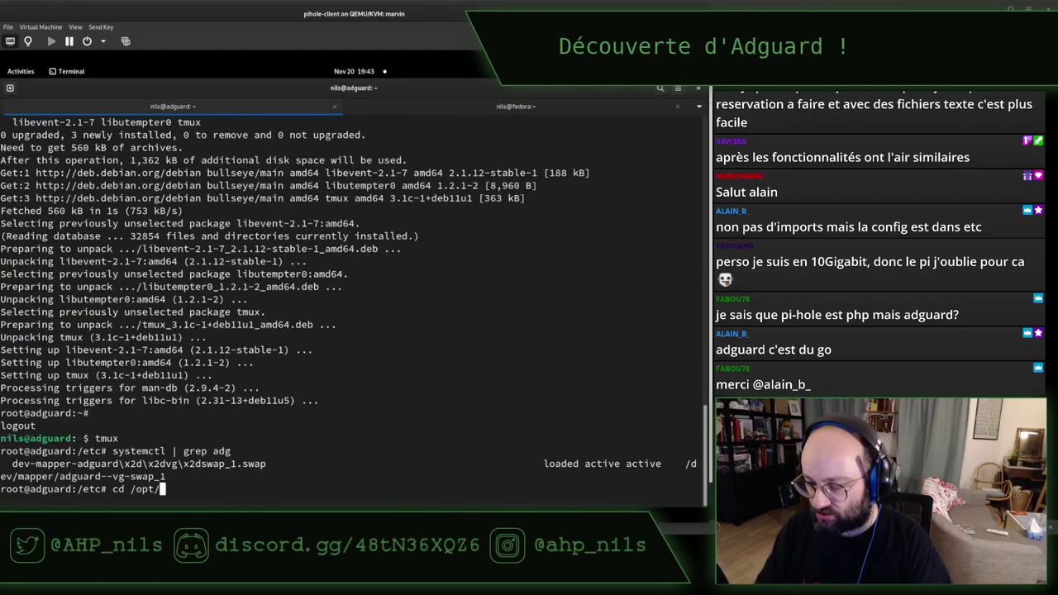
{"action": "key", "text": "Return"}
{"action": "type", "text": "ls -hl"}
{"action": "key", "text": "Return"}
{"action": "type", "text": "cd A"}
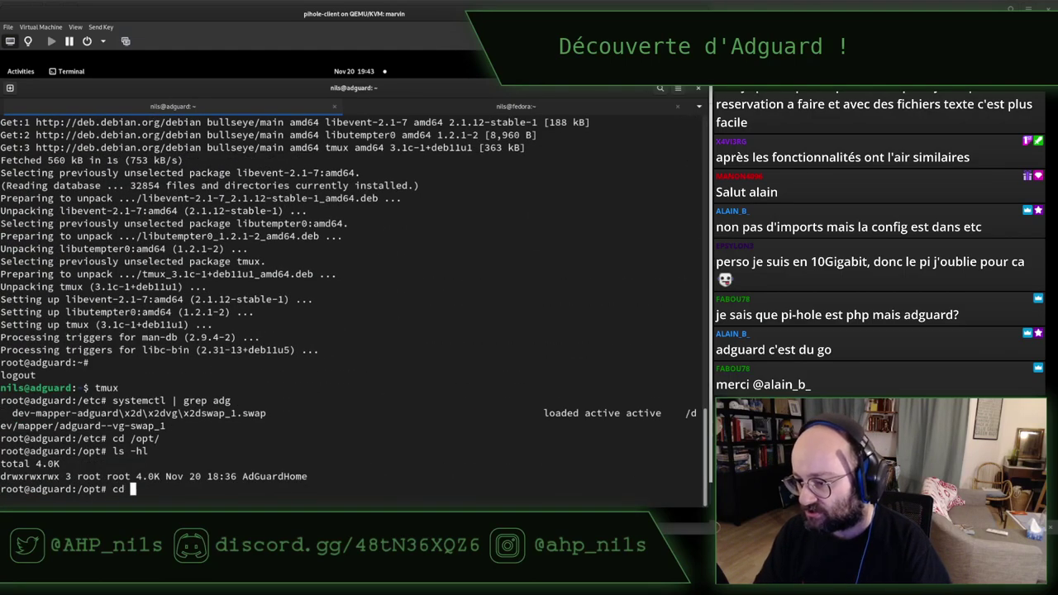
{"action": "key", "text": "Tab"}
{"action": "key", "text": "Return"}
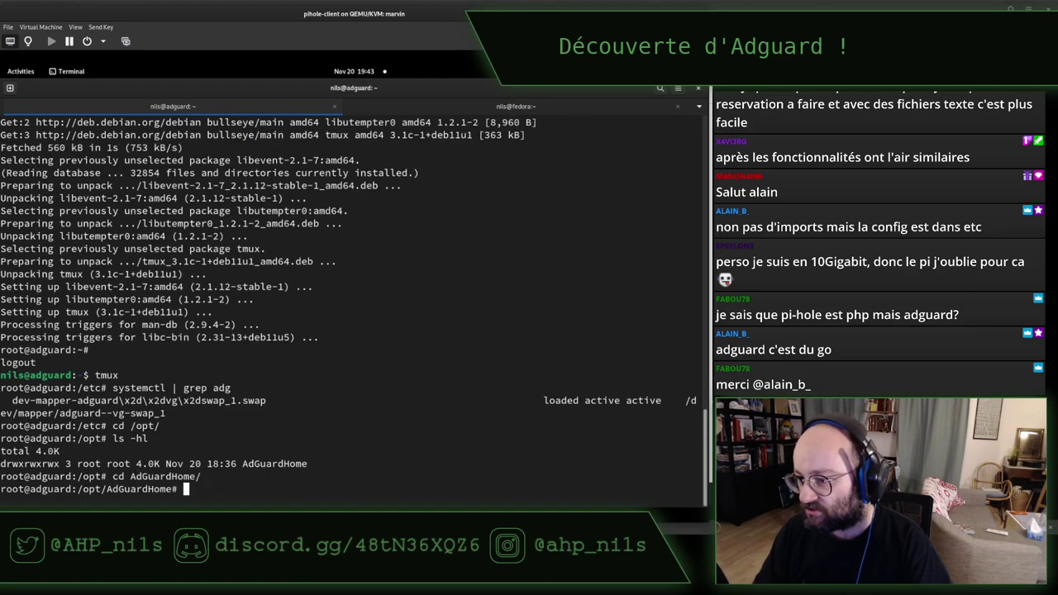
Step: Filter the systemd units for adg again, ignoring case, with systemctl | grep -i adg
{"action": "type", "text": "systemctl "}
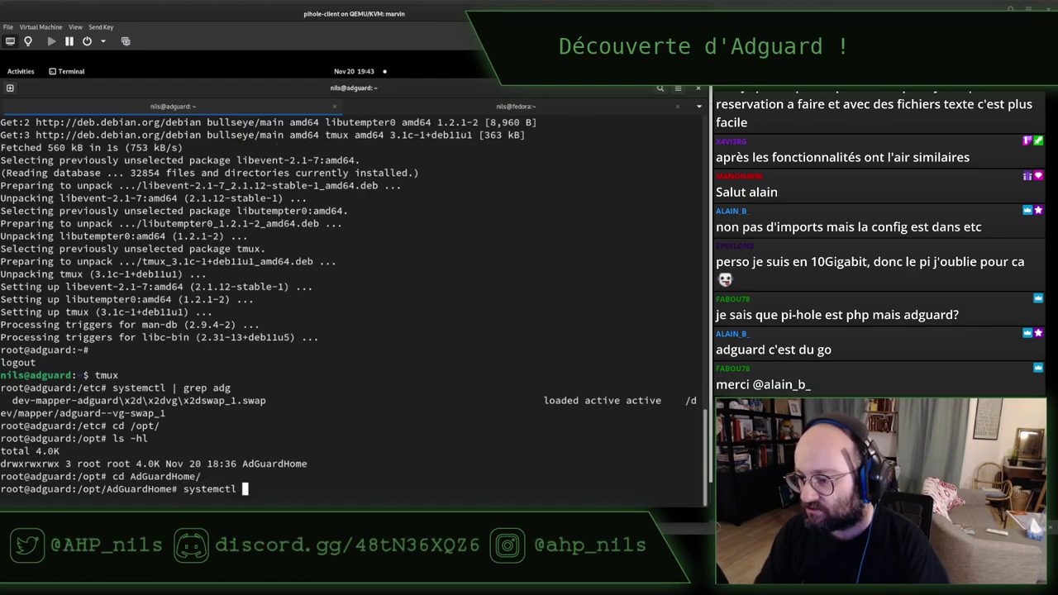
{"action": "type", "text": "| grep -i adg"}
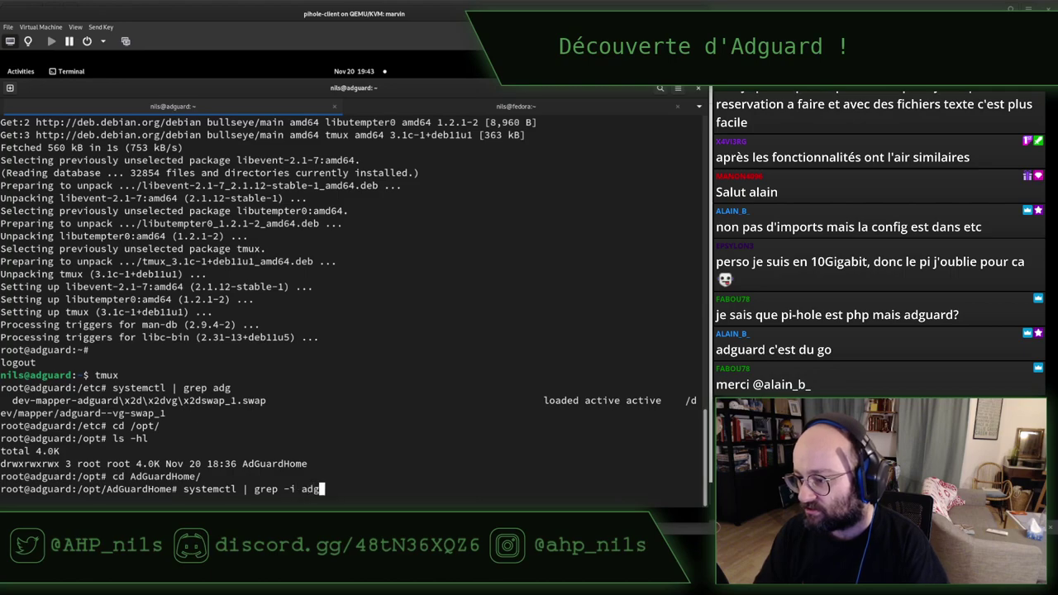
{"action": "key", "text": "Return"}
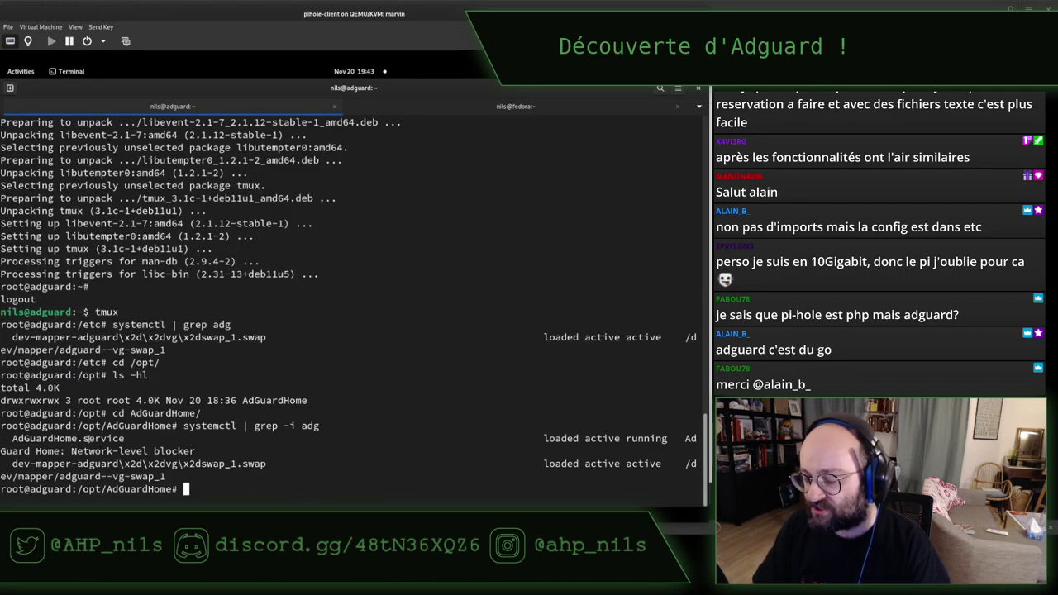
Step: Show the status of AdGuardHome.service with systemctl
{"action": "double_click", "coordinate": [87, 439]}
{"action": "key", "text": "super+c"}
{"action": "type", "text": "systemc"}
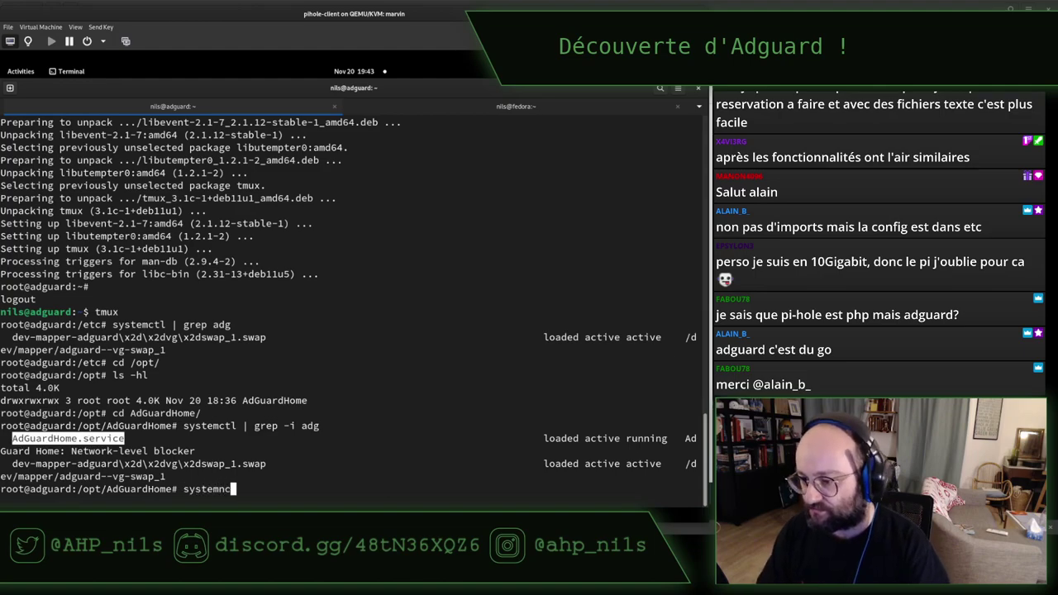
{"action": "type", "text": "tl status"}
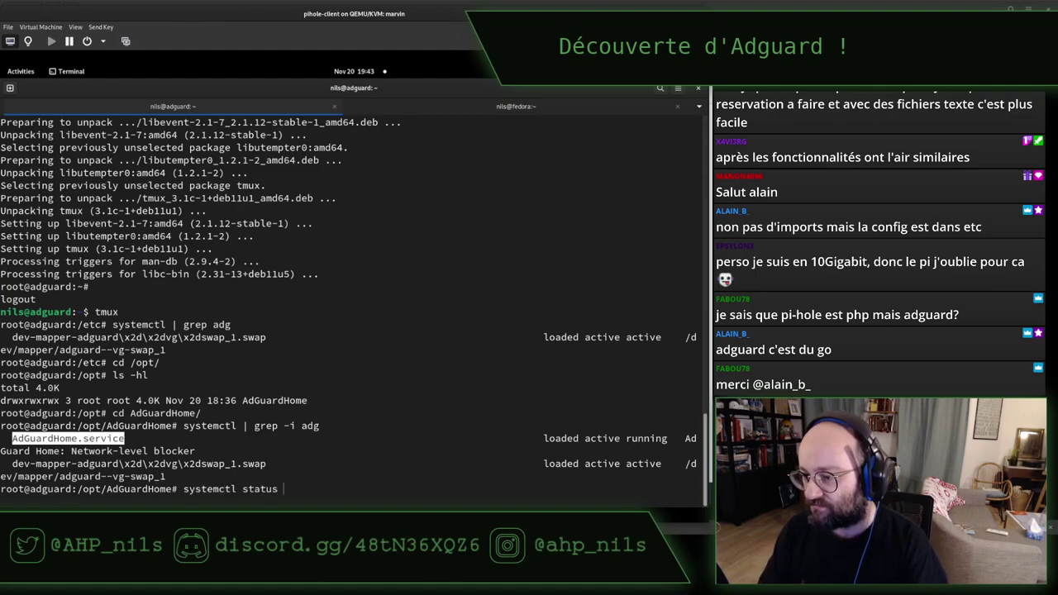
{"action": "middle_click", "coordinate": [177, 383]}
{"action": "key", "text": "Return"}
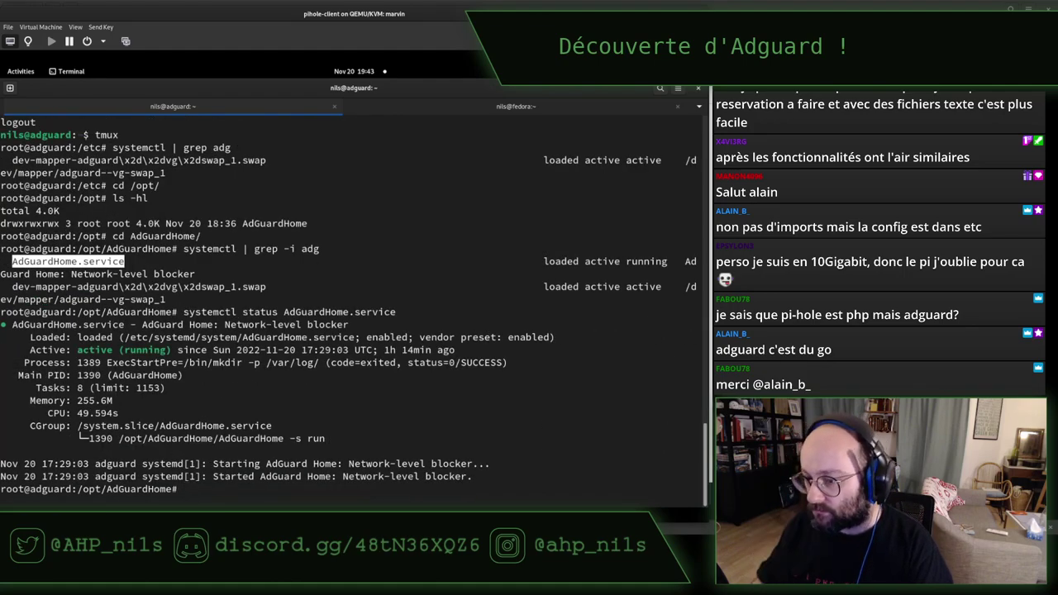
Step: List the contents of /var/log/ in long format with ls -hlrt, sorted by modification time with the oldest first
{"action": "double_click", "coordinate": [281, 364]}
{"action": "key", "text": "super+c"}
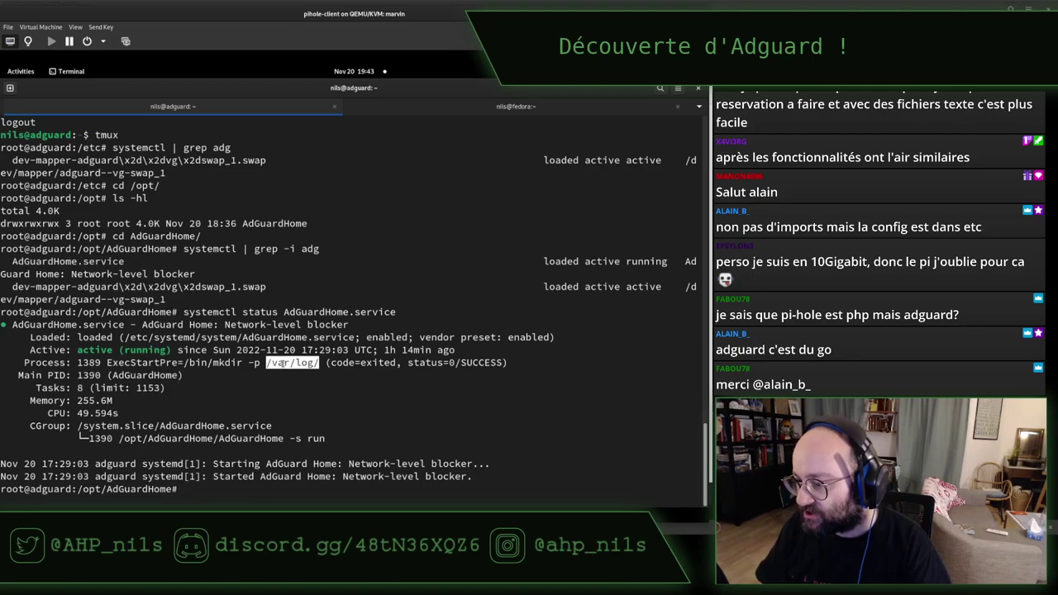
{"action": "type", "text": "ls -hlrt"}
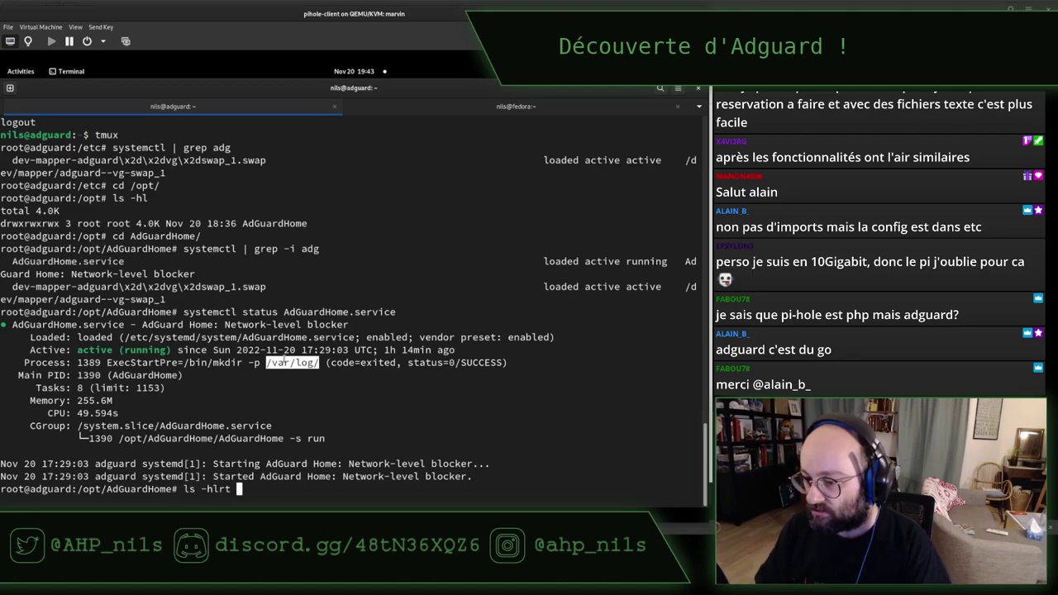
{"action": "middle_click", "coordinate": [284, 357]}
{"action": "key", "text": "Return"}
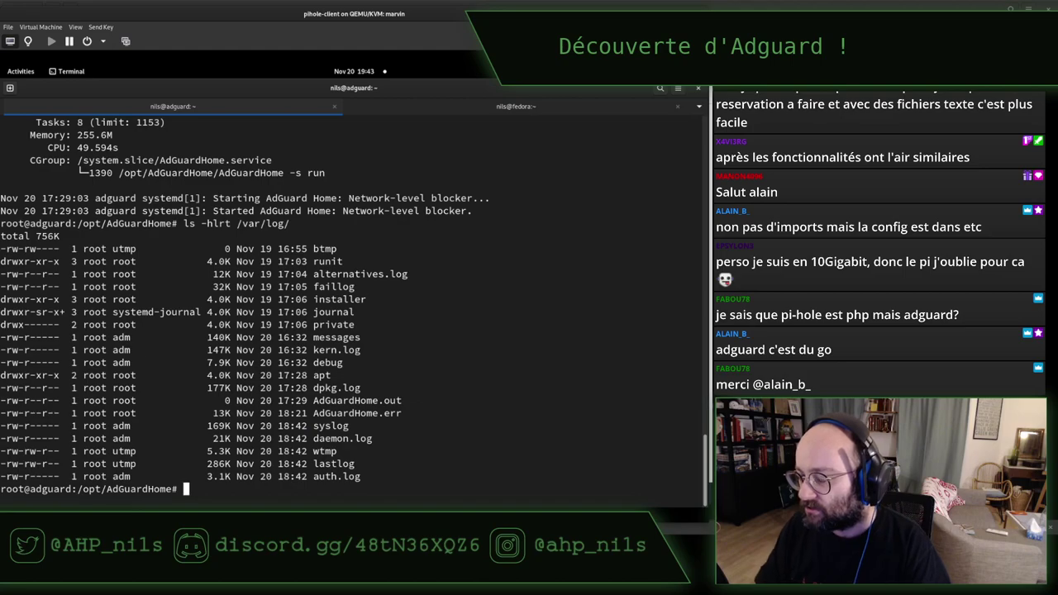
Step: Print the log file /var/log/AdGuardHome.err with cat
{"action": "double_click", "coordinate": [358, 413]}
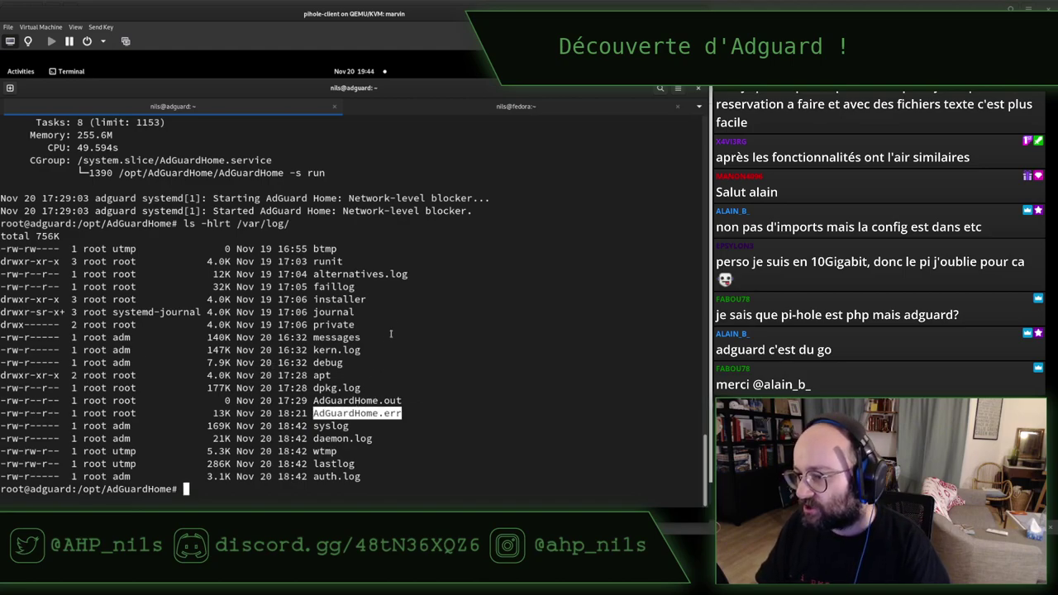
{"action": "double_click", "coordinate": [262, 223]}
{"action": "key", "text": "super+c"}
{"action": "type", "text": "cat"}
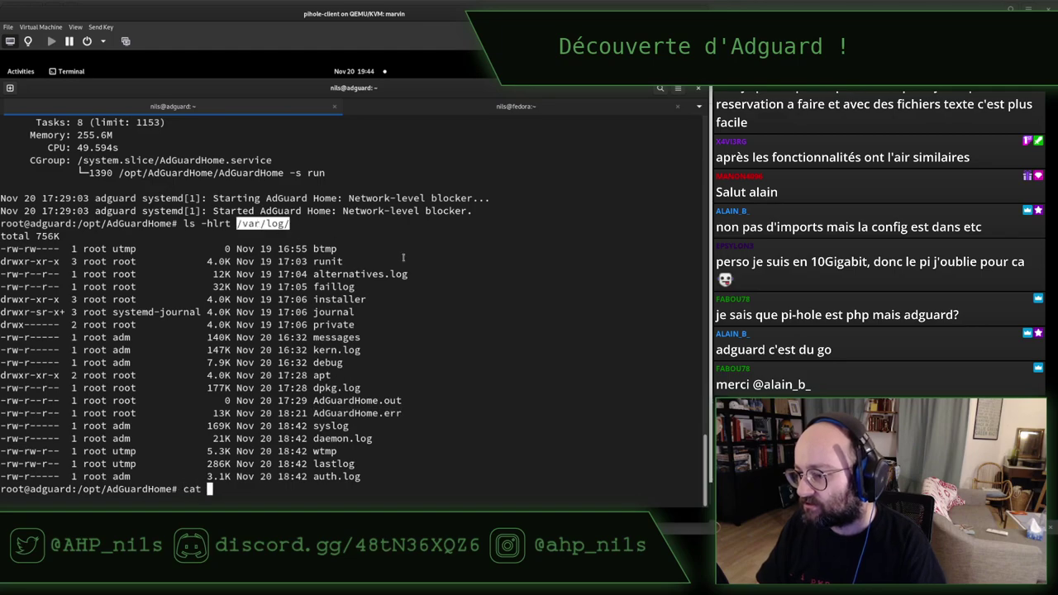
{"action": "middle_click", "coordinate": [404, 258]}
{"action": "double_click", "coordinate": [380, 414]}
{"action": "middle_click", "coordinate": [468, 331]}
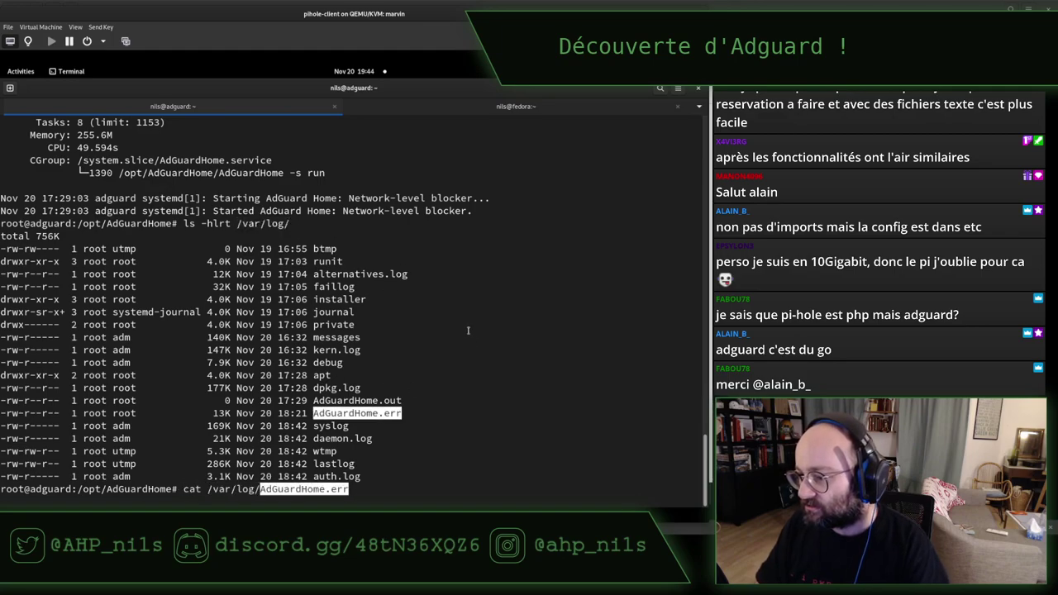
{"action": "key", "text": "Return"}
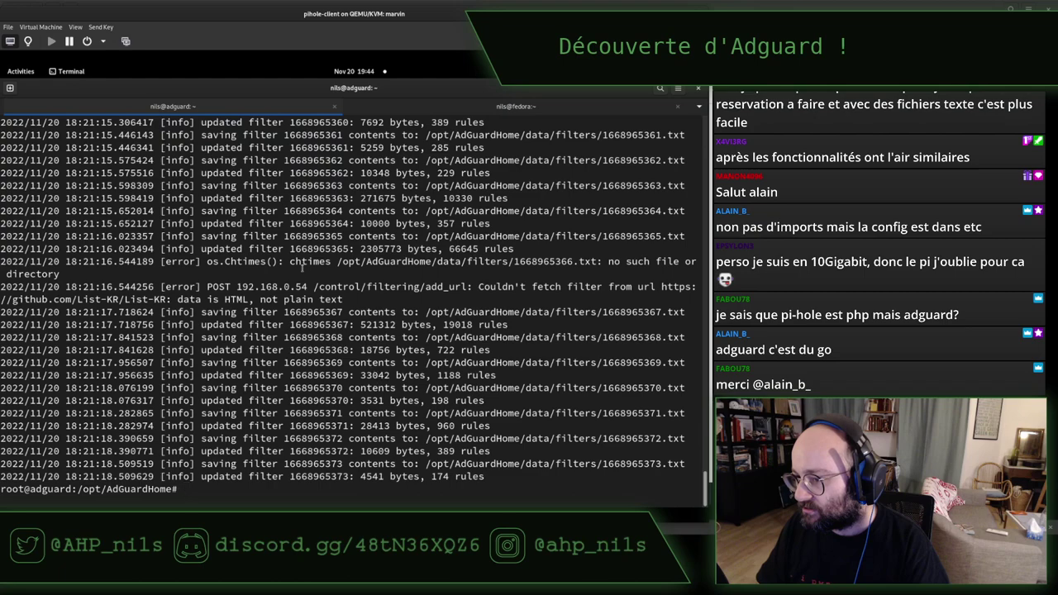
Step: Examine the AdGuardHome.err log for filter download errors, filter storage paths, DHCP requests and the service's startup messages
{"action": "left_click_drag", "start_coordinate": [218, 287], "coordinate": [414, 293]}
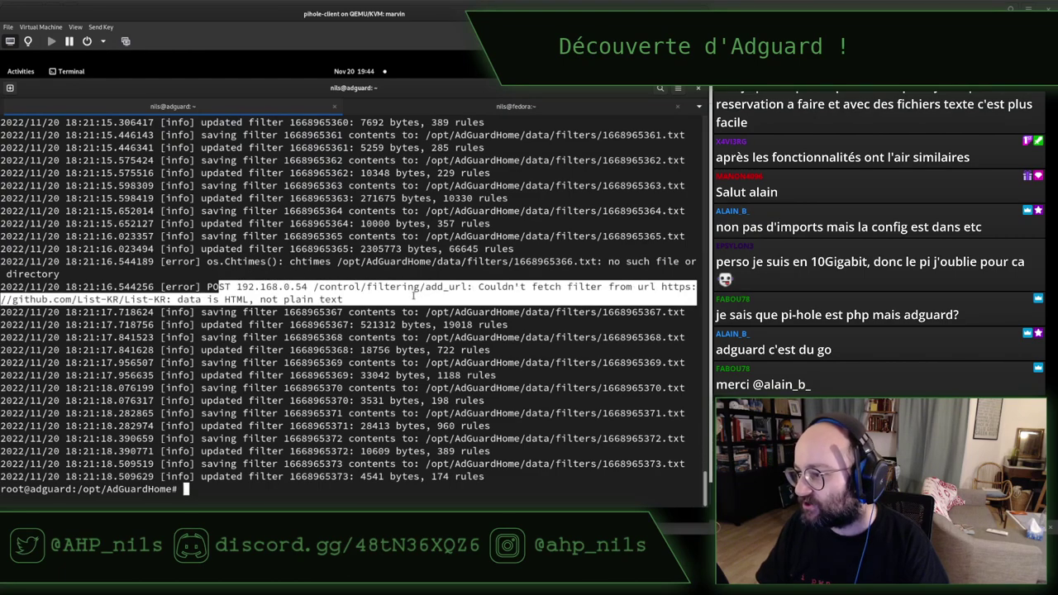
{"action": "scroll", "coordinate": [352, 339], "scroll_direction": "up", "scroll_amount": 4}
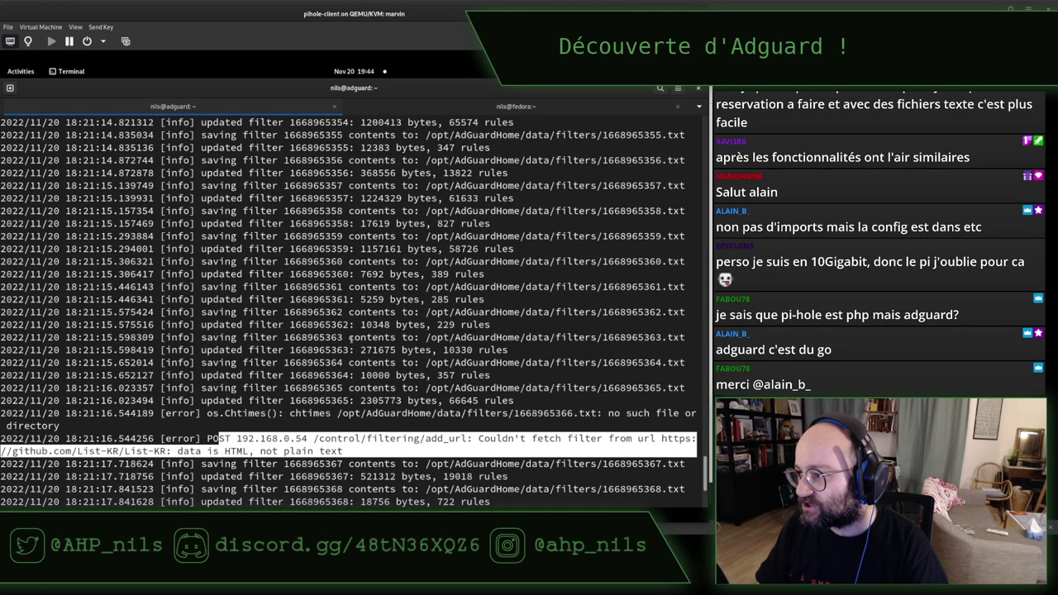
{"action": "scroll", "coordinate": [351, 339], "scroll_direction": "up", "scroll_amount": 7}
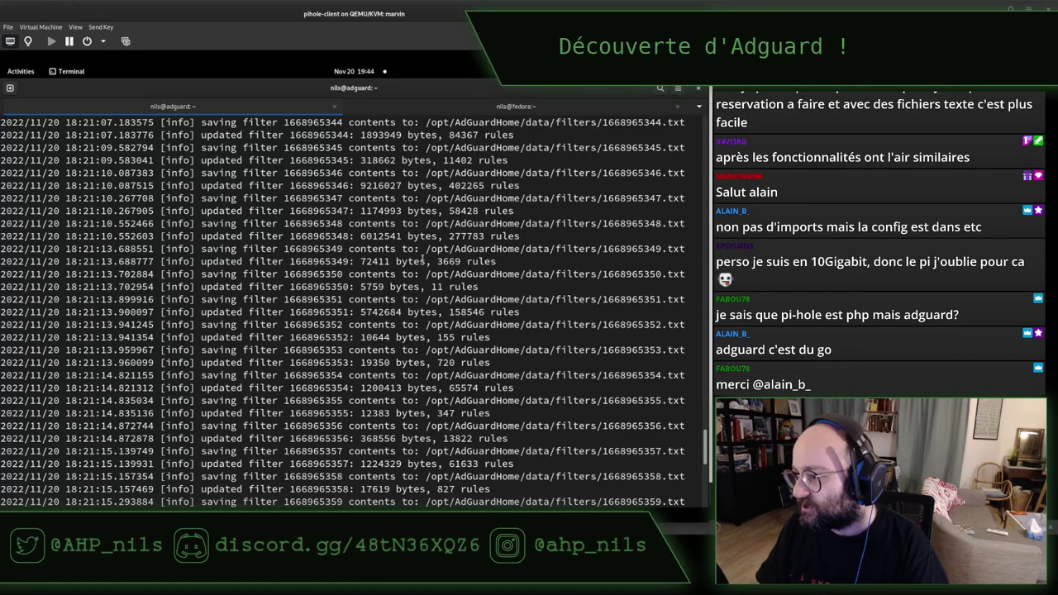
{"action": "left_click_drag", "start_coordinate": [426, 248], "coordinate": [526, 249]}
{"action": "scroll", "coordinate": [496, 260], "scroll_direction": "up", "scroll_amount": 7}
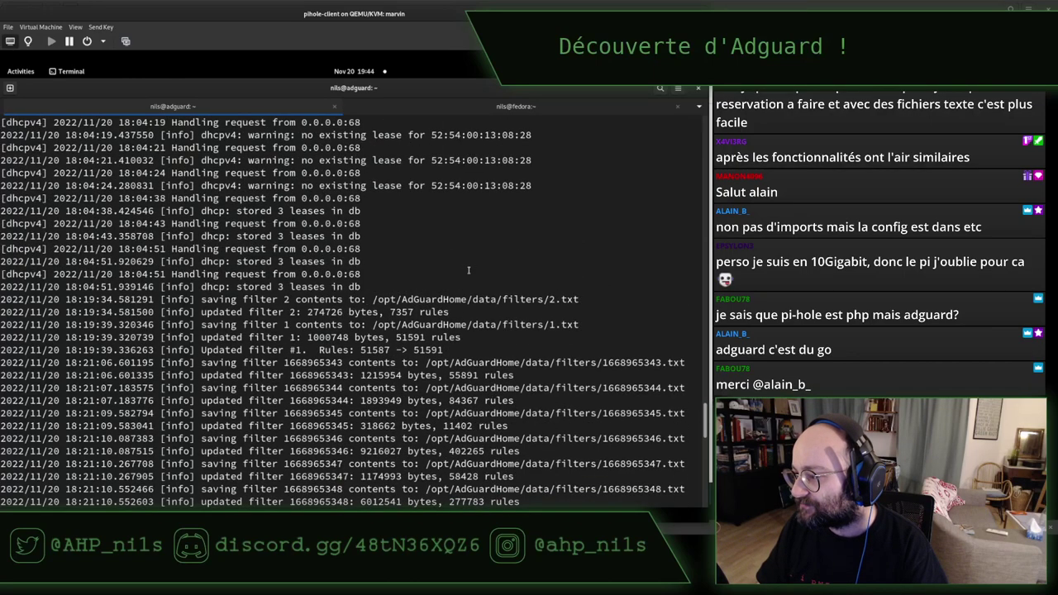
{"action": "scroll", "coordinate": [469, 271], "scroll_direction": "up", "scroll_amount": 9}
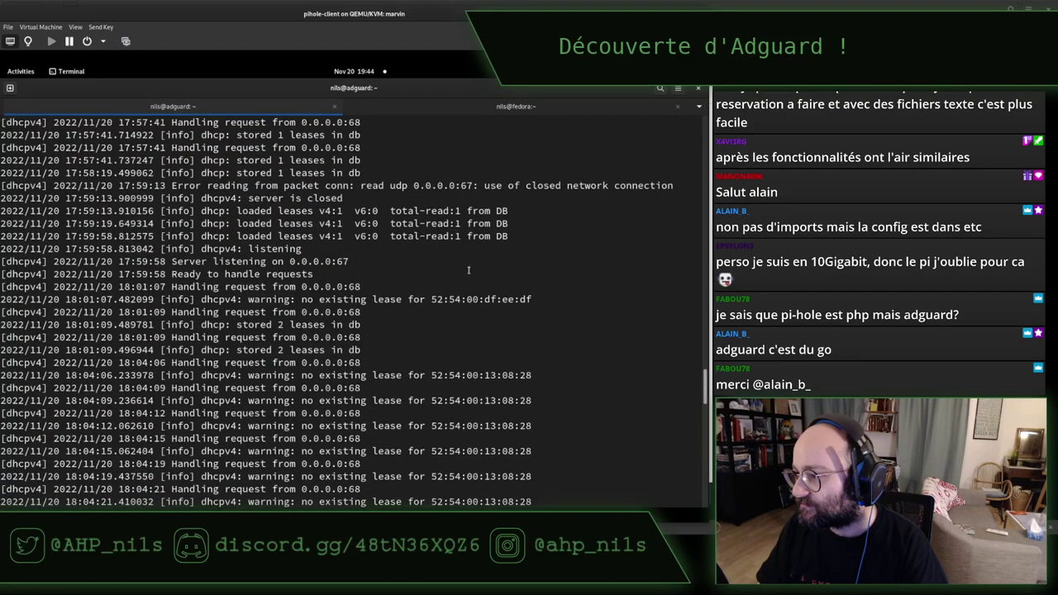
{"action": "scroll", "coordinate": [468, 270], "scroll_direction": "up", "scroll_amount": 8}
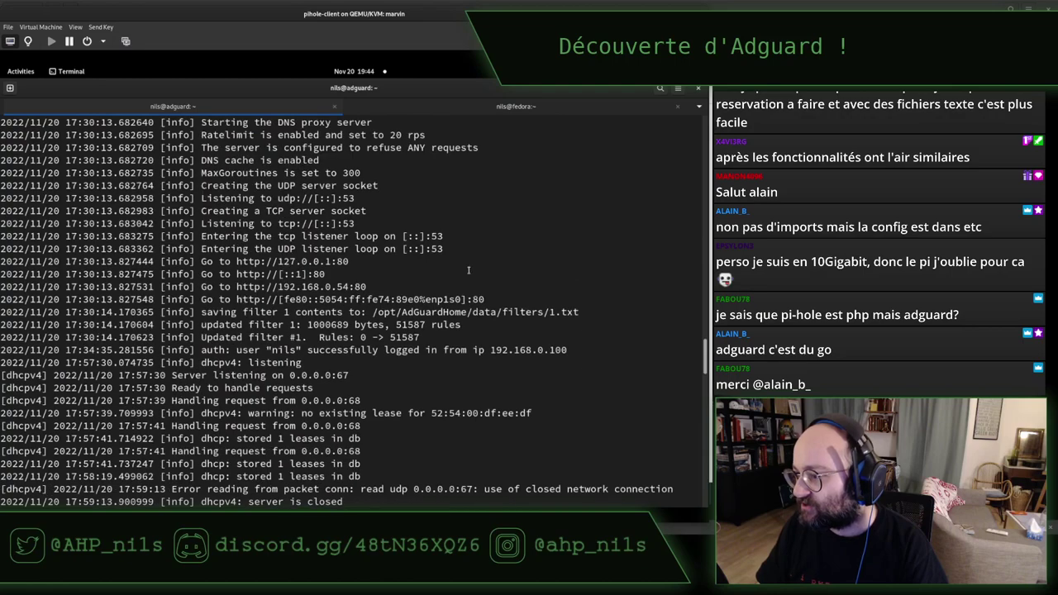
{"action": "scroll", "coordinate": [468, 271], "scroll_direction": "down", "scroll_amount": 14}
{"action": "scroll", "coordinate": [467, 277], "scroll_direction": "up", "scroll_amount": 9}
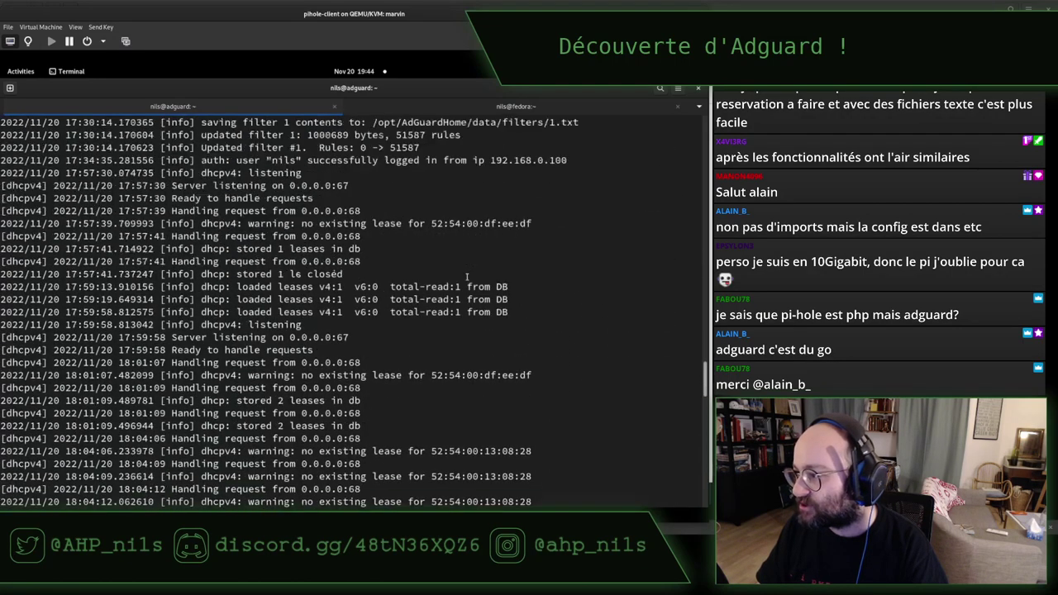
{"action": "scroll", "coordinate": [467, 277], "scroll_direction": "up", "scroll_amount": 5}
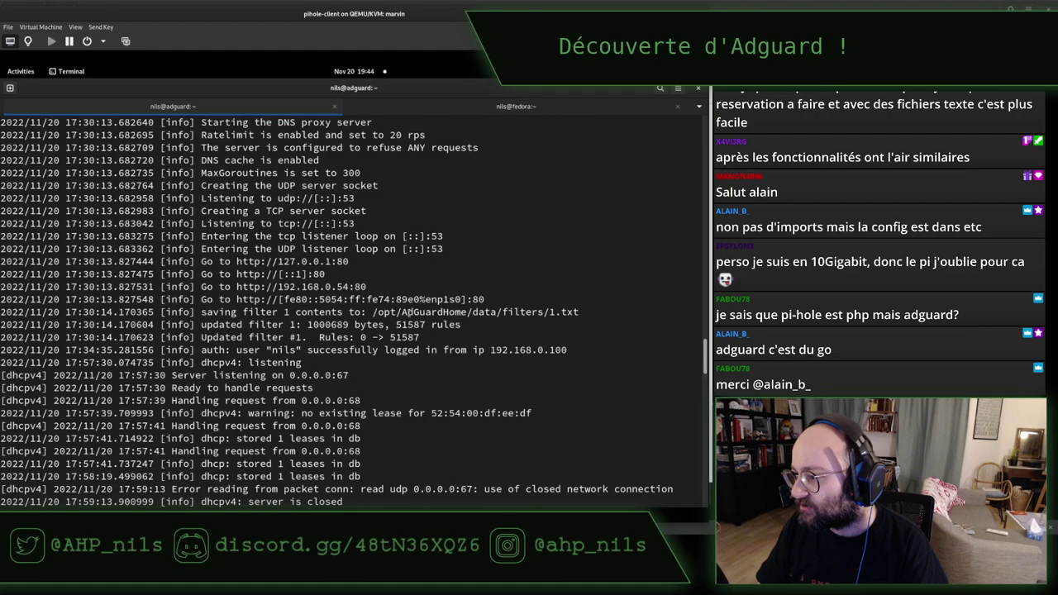
{"action": "scroll", "coordinate": [407, 312], "scroll_direction": "up", "scroll_amount": 6}
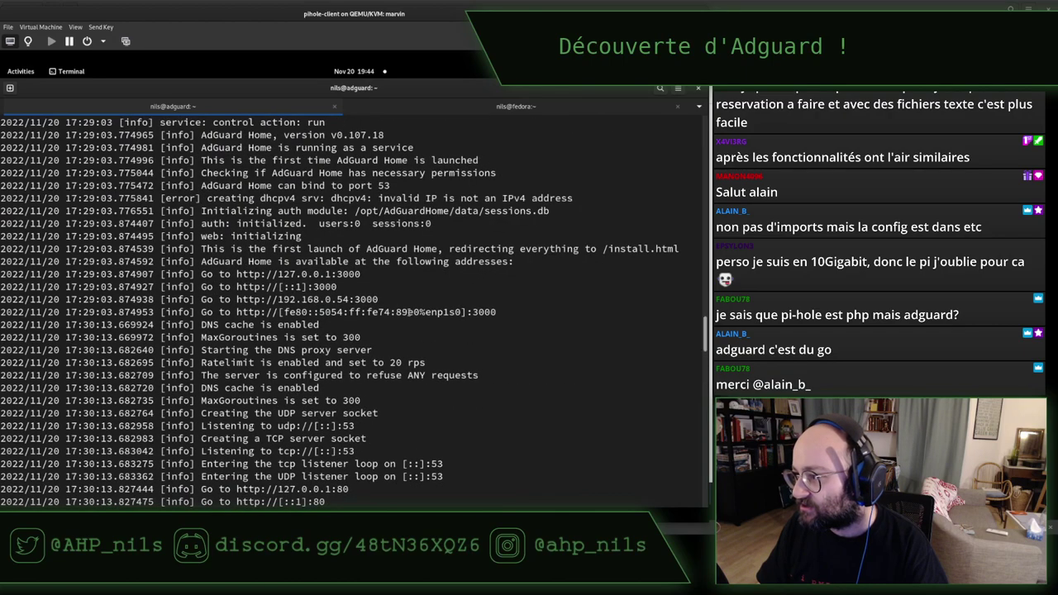
{"action": "scroll", "coordinate": [407, 312], "scroll_direction": "down", "scroll_amount": 20}
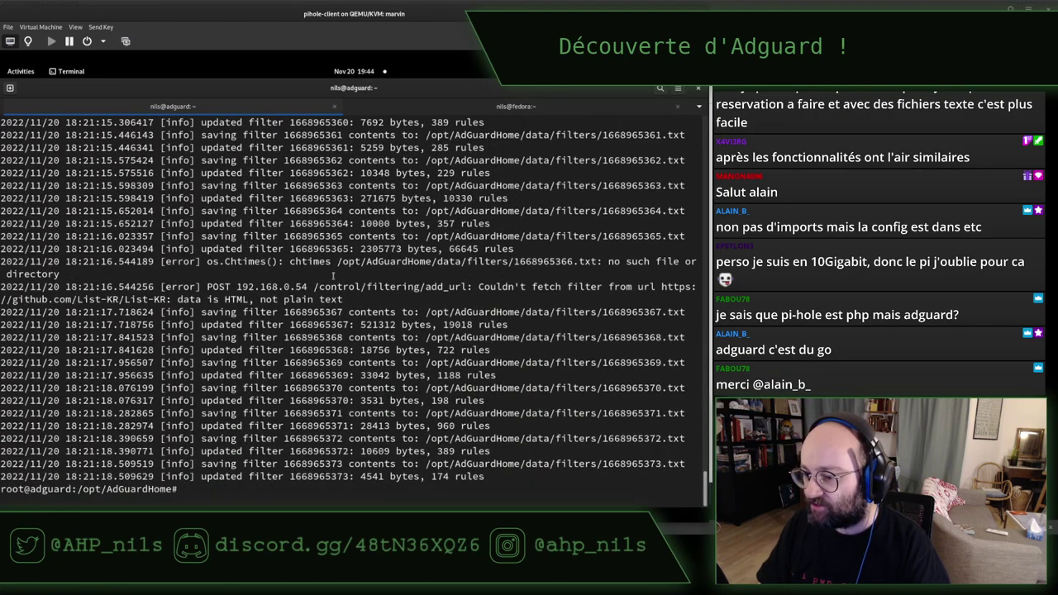
Step: List the files in /opt/AdGuardHome in long format and check the file type of the AdGuardHome executable with file
{"action": "type", "text": "ls -hl"}
{"action": "key", "text": "Return"}
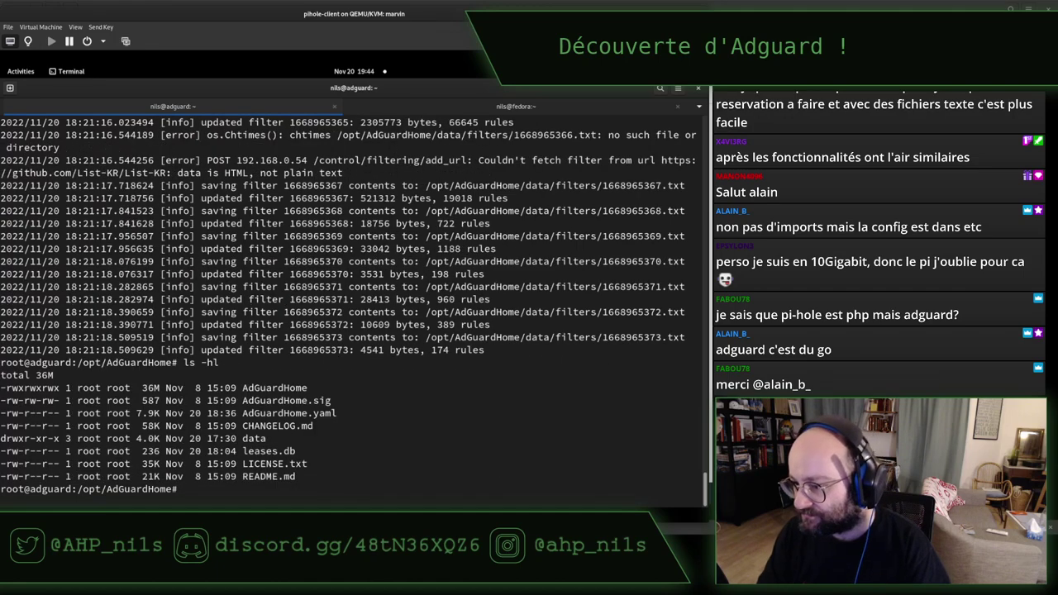
{"action": "type", "text": "file"}
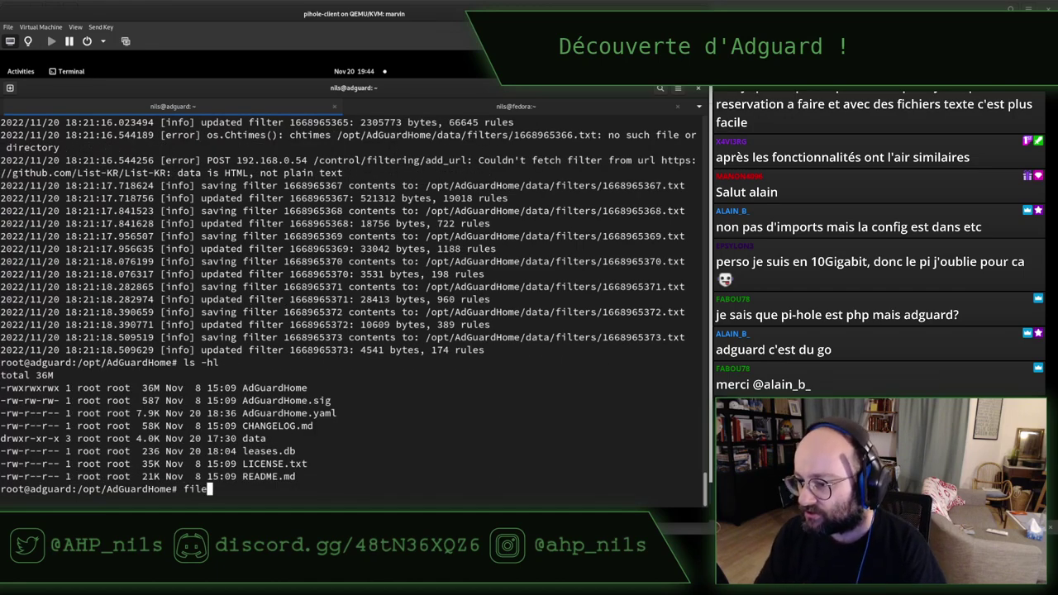
{"action": "type", "text": " Ad"}
{"action": "key", "text": "Tab"}
{"action": "key", "text": "Return"}
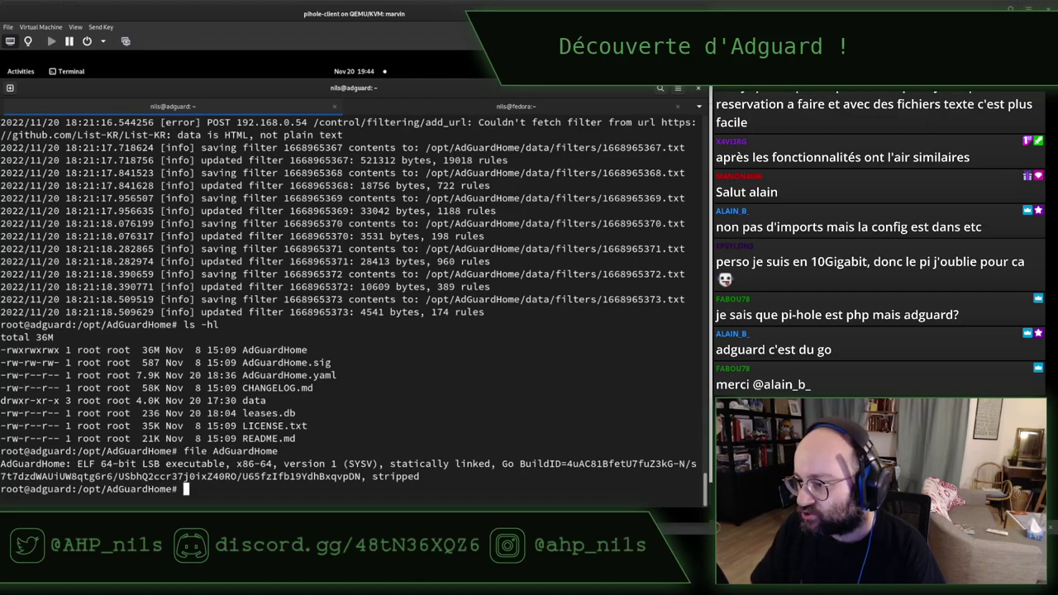
Step: Print AdGuardHome.sig with cat and check its file type with the file command
{"action": "double_click", "coordinate": [299, 364]}
{"action": "type", "text": "cat"}
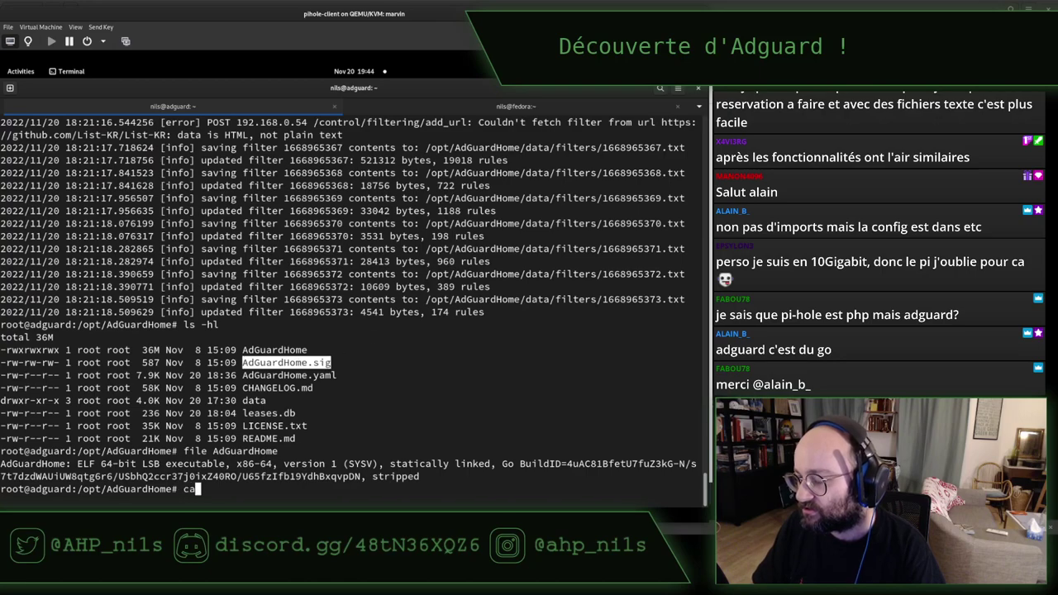
{"action": "middle_click", "coordinate": [377, 338]}
{"action": "key", "text": "Return"}
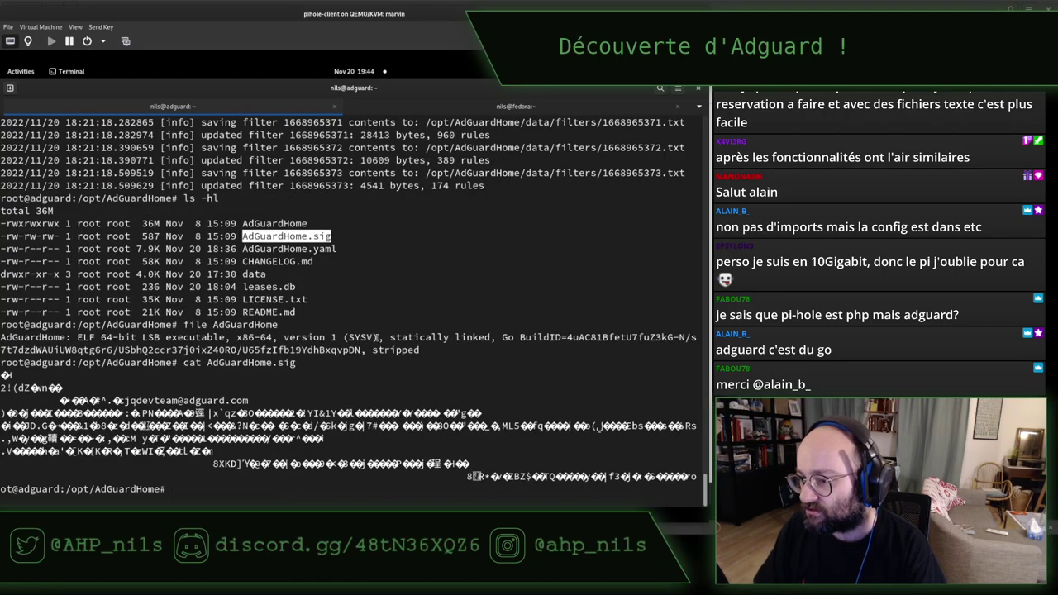
{"action": "type", "text": "fi"}
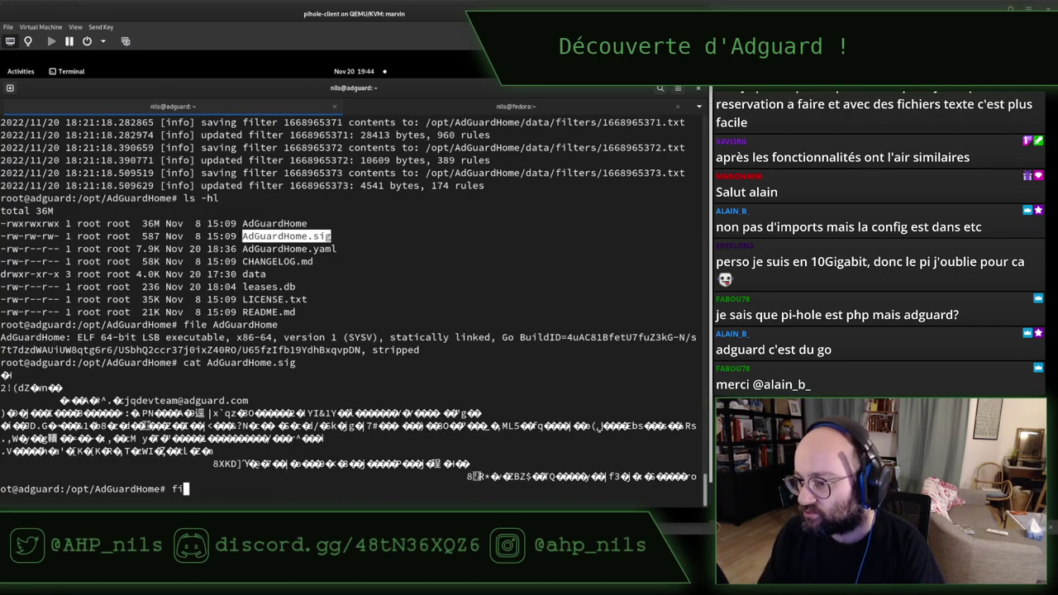
{"action": "type", "text": "le AdGuardHome."}
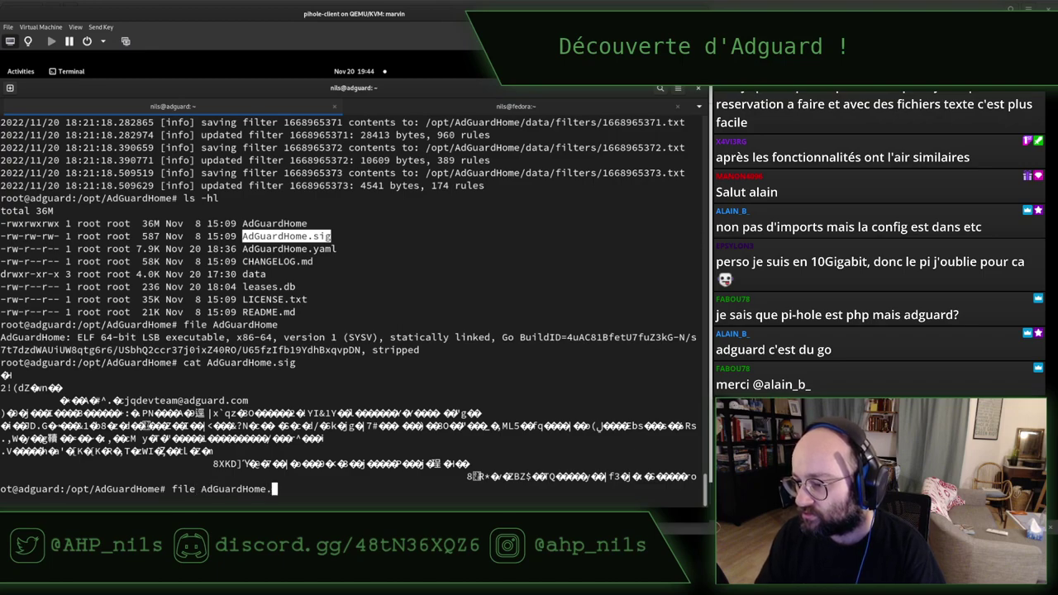
{"action": "type", "text": "sig"}
{"action": "key", "text": "Return"}
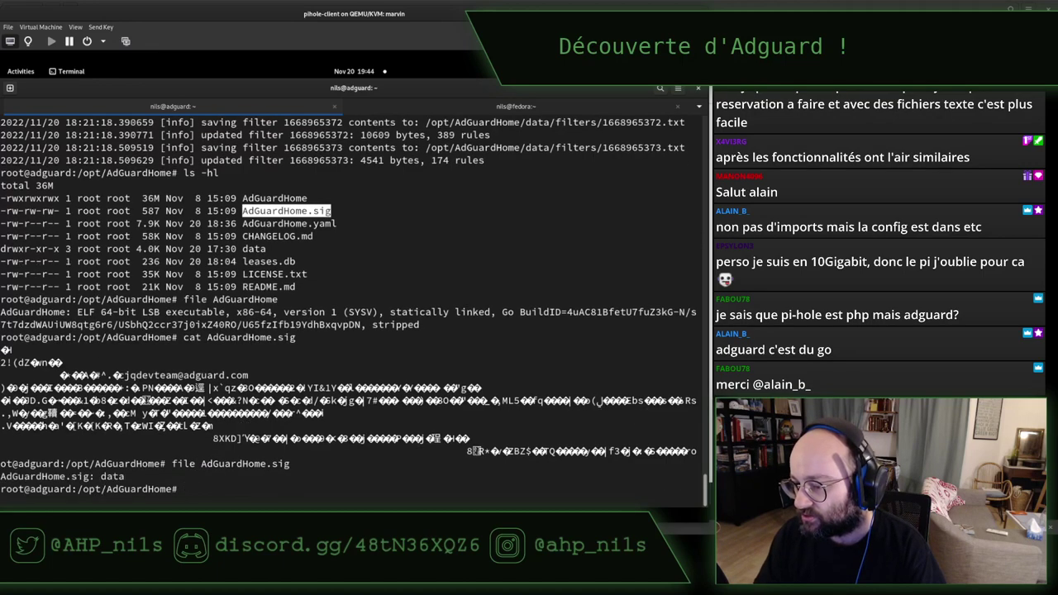
Step: Clear the terminal and list the files in /opt/AdGuardHome in long format with ls -hl
{"action": "key", "text": "ctrl+l"}
{"action": "type", "text": "ls -hl"}
{"action": "key", "text": "Return"}
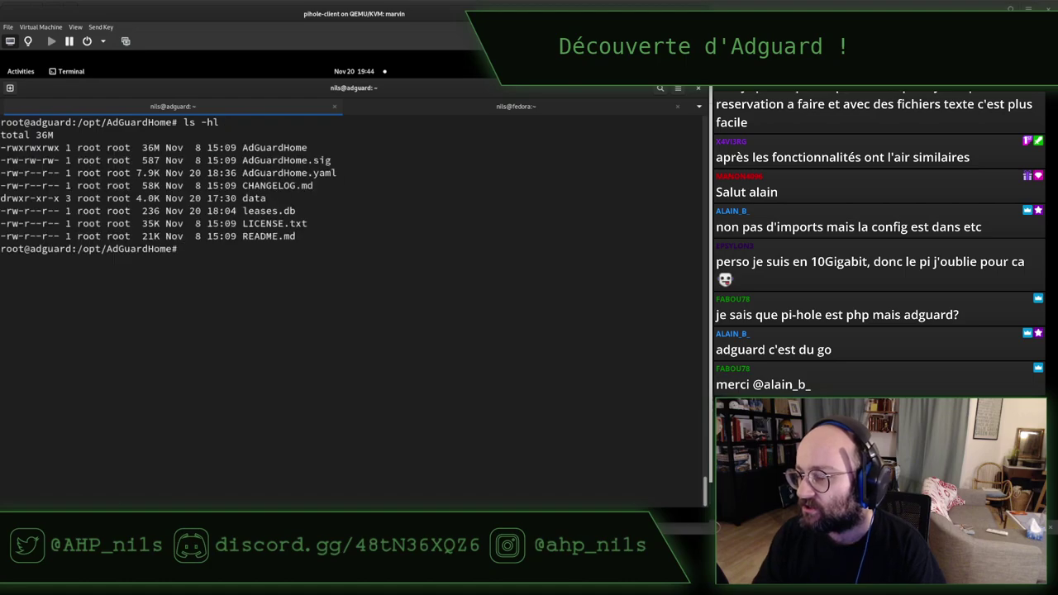
{"action": "type", "text": "less"}
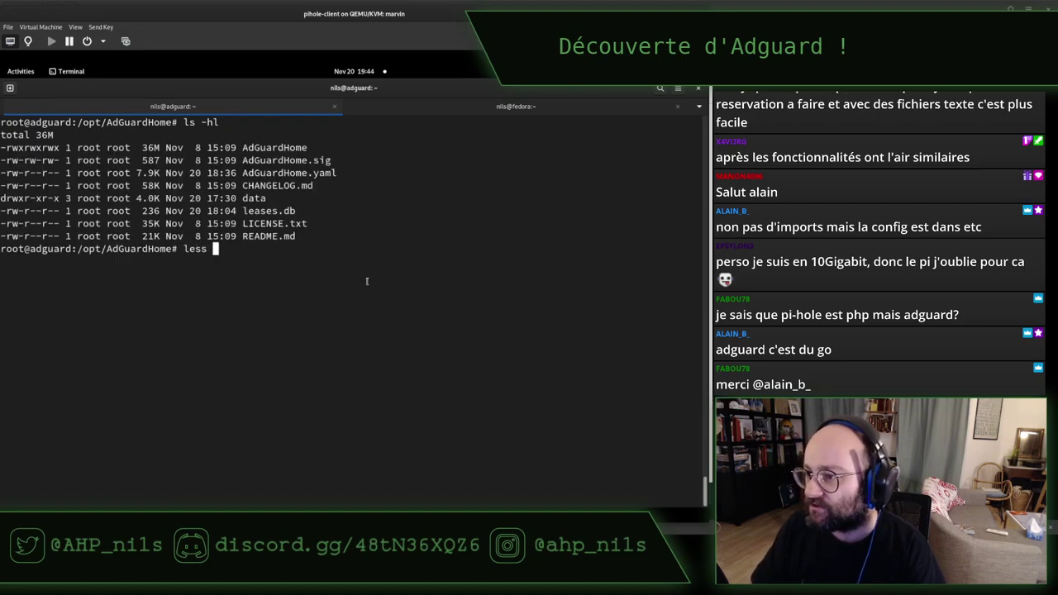
{"action": "double_click", "coordinate": [248, 173]}
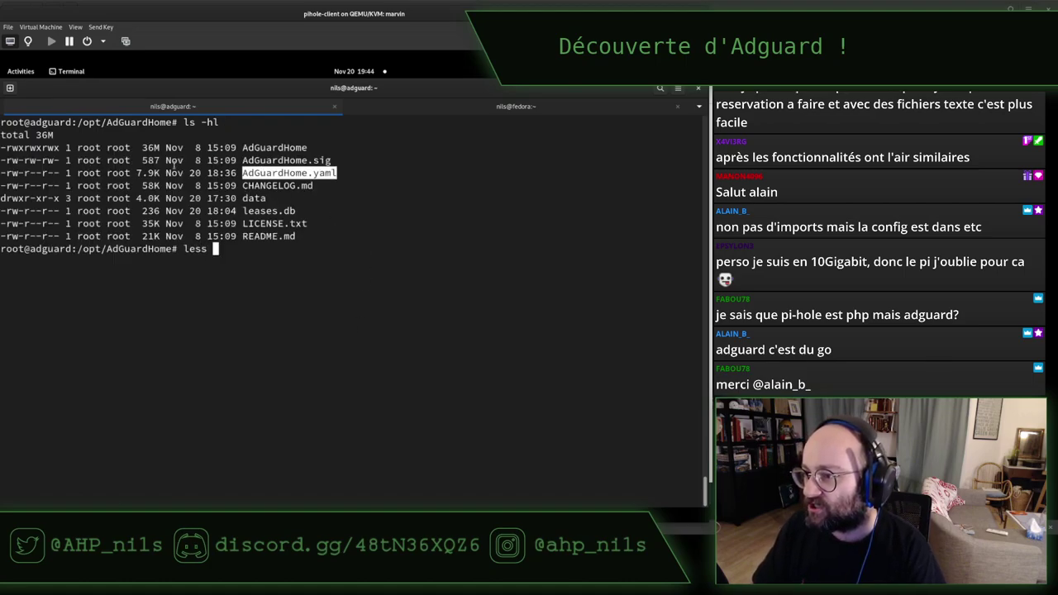
{"action": "left_click_drag", "start_coordinate": [177, 173], "coordinate": [238, 173]}
{"action": "left_click", "coordinate": [238, 173]}
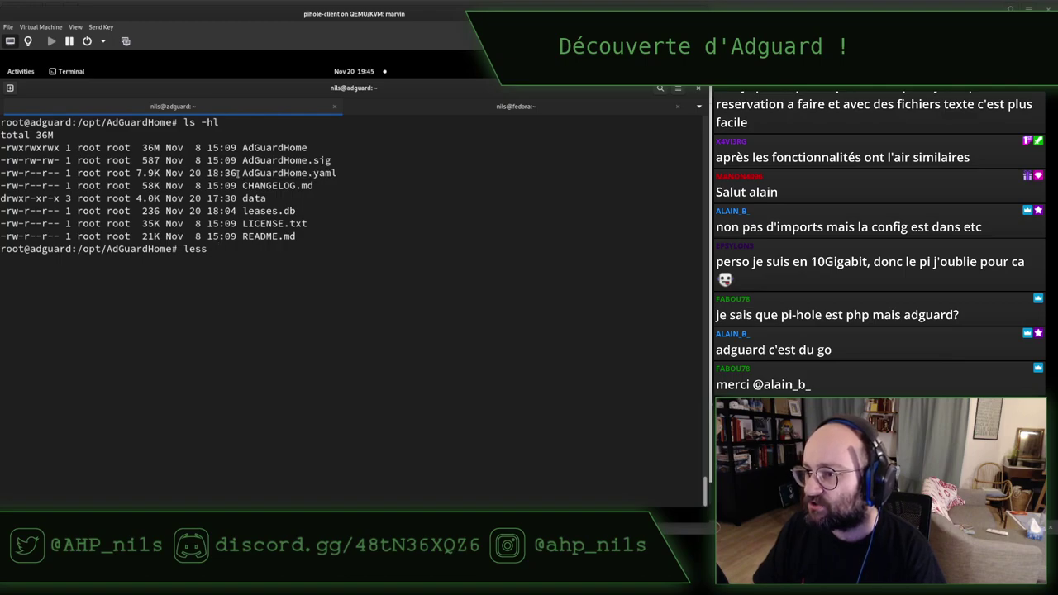
{"action": "key", "text": "BackSpace"}
{"action": "key", "text": "BackSpace"}
{"action": "key", "text": "BackSpace"}
{"action": "key", "text": "BackSpace"}
{"action": "key", "text": "BackSpace"}
Step: Print the server's current date and time with the date command to compare with AdGuardHome.yaml's modification time
{"action": "type", "text": "date"}
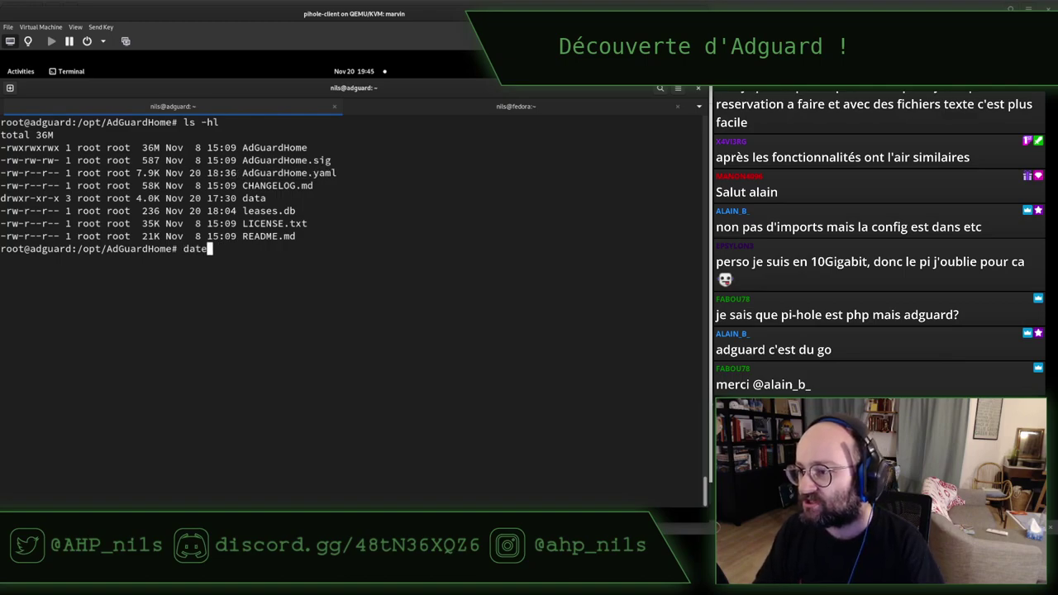
{"action": "key", "text": "Return"}
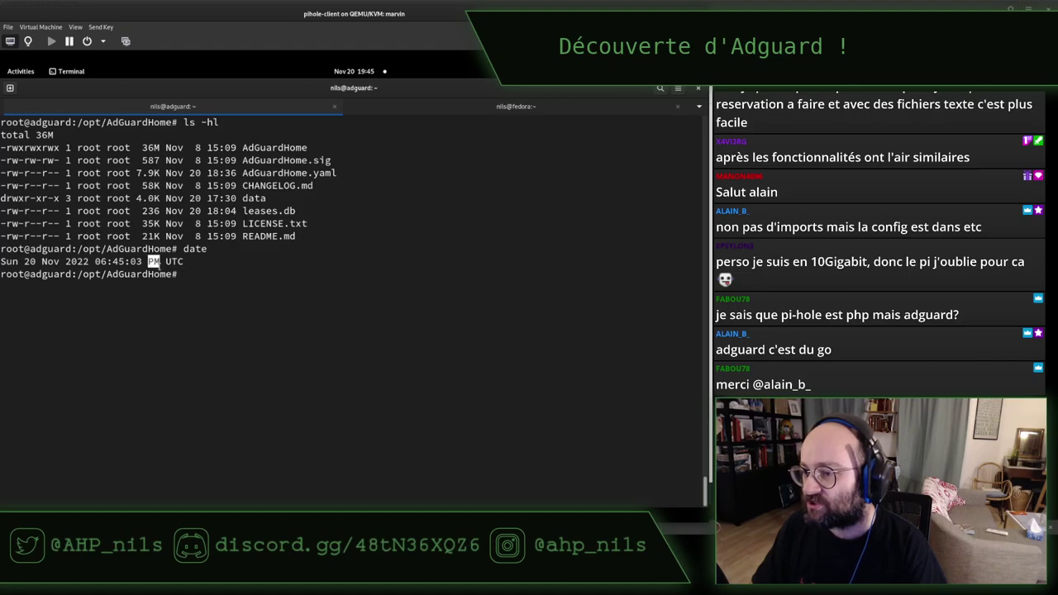
{"action": "triple_click", "coordinate": [7, 261]}
Step: Open the configuration file AdGuardHome.yaml with less
{"action": "left_click", "coordinate": [279, 179]}
{"action": "double_click", "coordinate": [269, 173]}
{"action": "key", "text": "ctrl+c"}
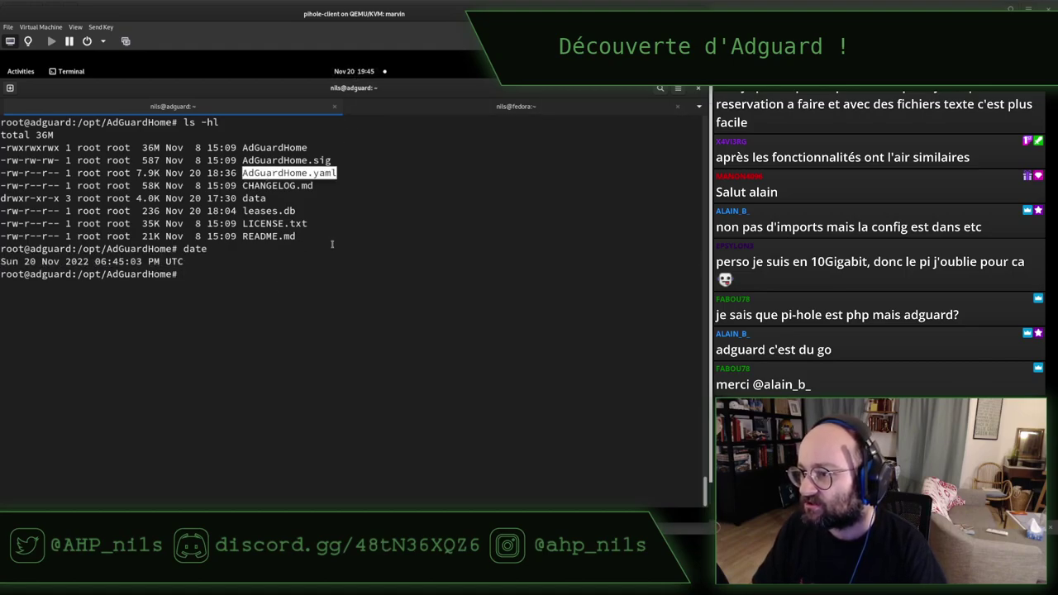
{"action": "type", "text": "less"}
{"action": "key", "text": "shift+Insert"}
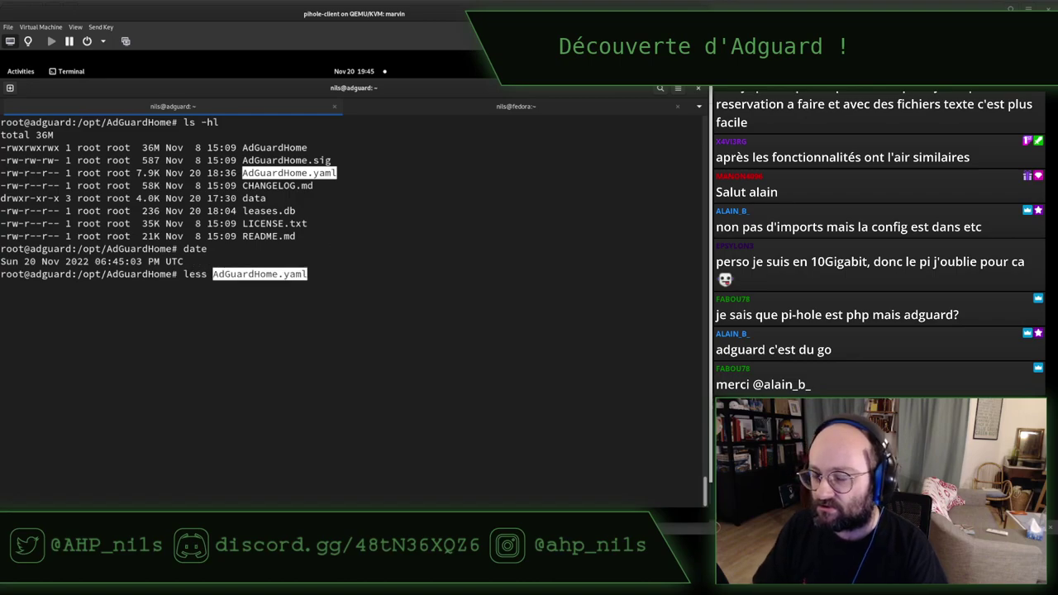
{"action": "key", "text": "Return"}
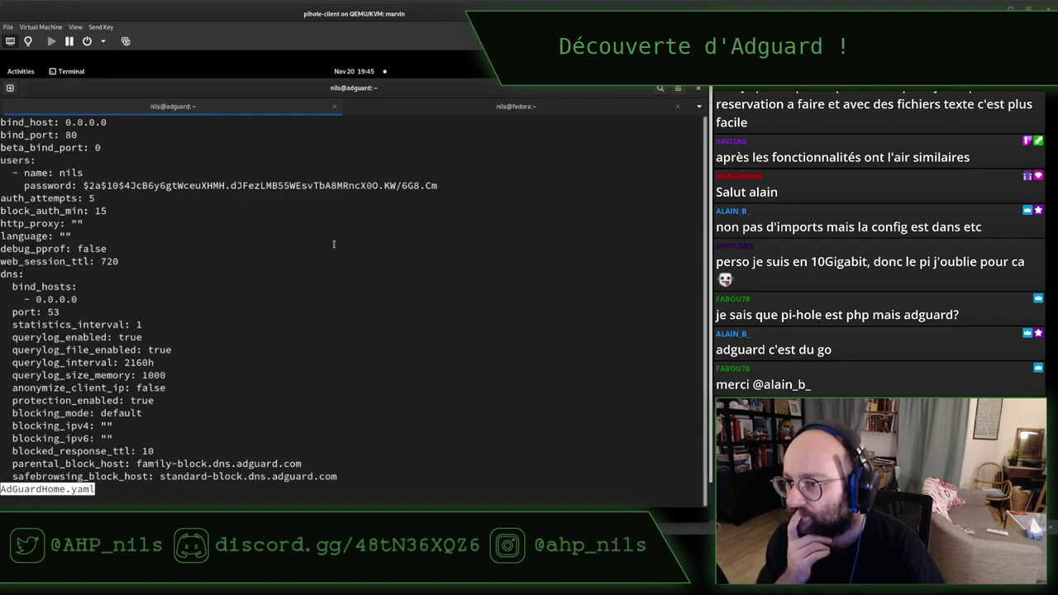
Step: Examine the web interface, user authentication, query log and upstream DNS settings in AdGuardHome.yaml
{"action": "key", "text": "Down"}
{"action": "key", "text": "Down"}
{"action": "key", "text": "Down"}
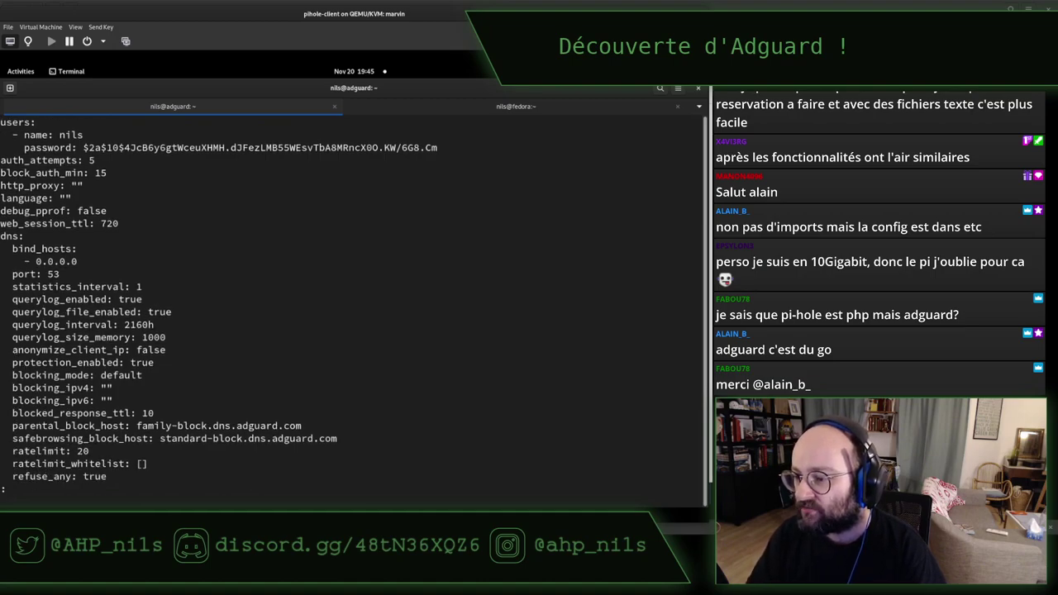
{"action": "key", "text": "Down"}
{"action": "key", "text": "Down"}
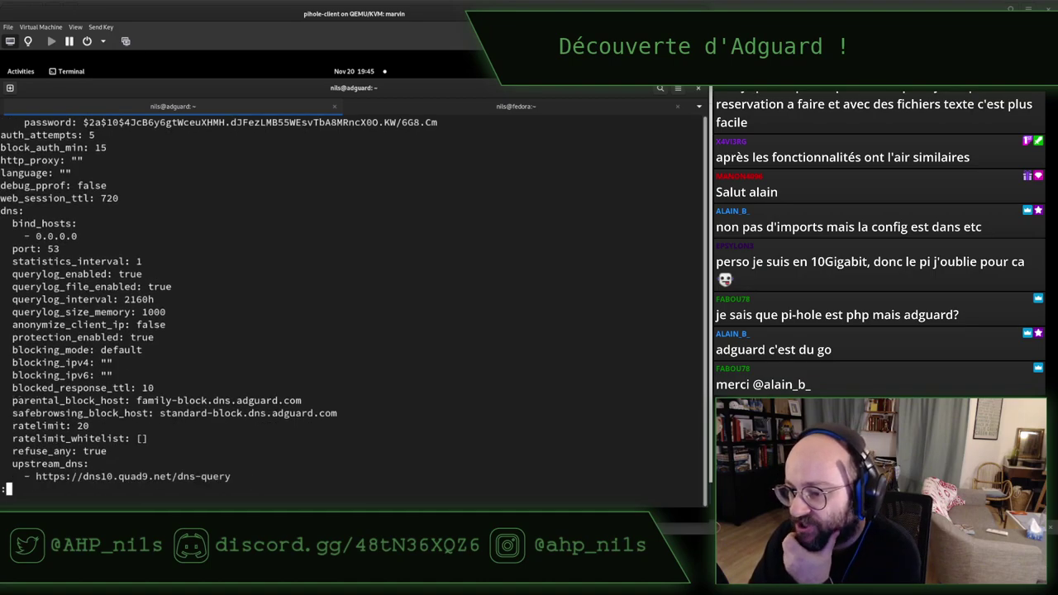
{"action": "key", "text": "Down"}
{"action": "key", "text": "Down"}
{"action": "key", "text": "Down"}
{"action": "key", "text": "Down"}
{"action": "key", "text": "Down"}
{"action": "key", "text": "Down"}
{"action": "key", "text": "Down"}
{"action": "key", "text": "Down"}
{"action": "key", "text": "Down"}
{"action": "key", "text": "Down"}
{"action": "key", "text": "Down"}
{"action": "key", "text": "Down"}
{"action": "key", "text": "Down"}
{"action": "key", "text": "Down"}
{"action": "key", "text": "Down"}
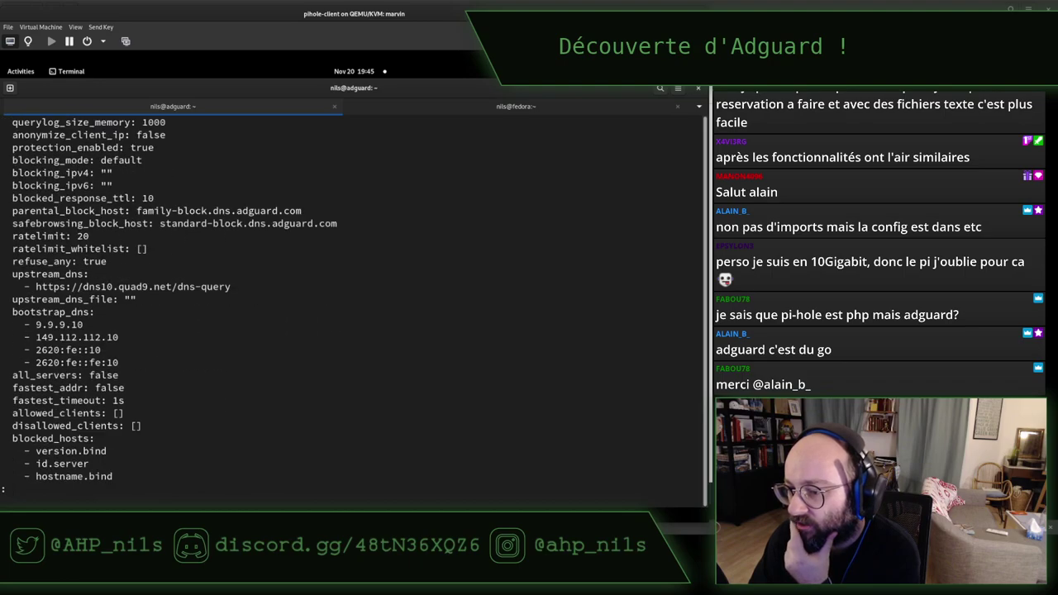
Step: Examine the allowed and disallowed clients and the blocked_hosts list in the dns section
{"action": "key", "text": "Down"}
{"action": "key", "text": "Down"}
{"action": "key", "text": "Down"}
{"action": "key", "text": "Down"}
{"action": "key", "text": "Down"}
{"action": "key", "text": "Down"}
{"action": "key", "text": "Down"}
{"action": "key", "text": "Down"}
{"action": "key", "text": "Down"}
{"action": "key", "text": "Down"}
{"action": "key", "text": "Down"}
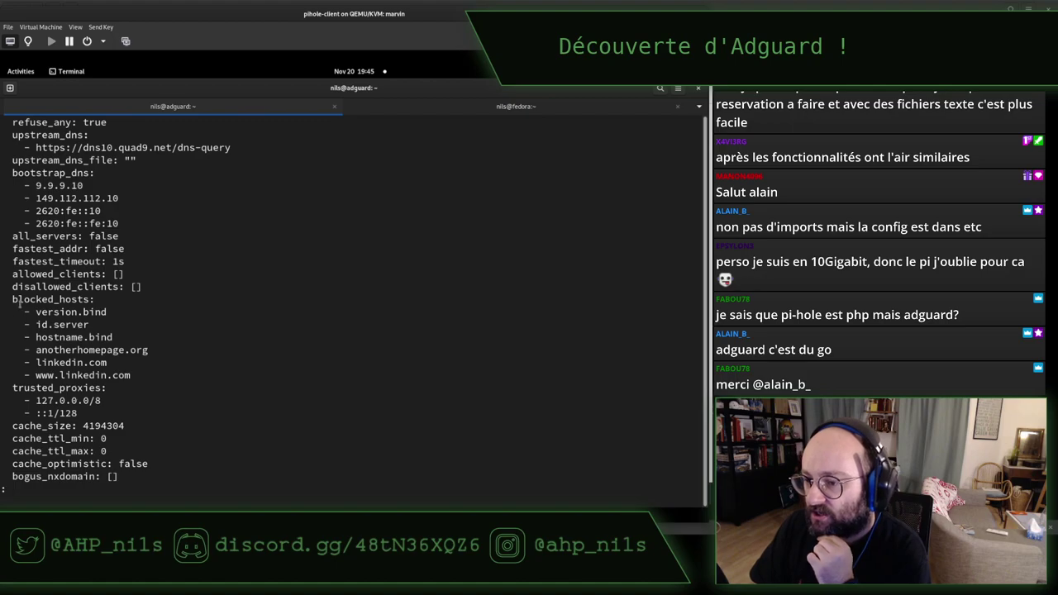
{"action": "left_click_drag", "start_coordinate": [12, 300], "coordinate": [173, 385]}
{"action": "left_click", "coordinate": [173, 385]}
Step: Examine the DNS cache, rewrites, blocked services and private resolver settings, as well as the tls section
{"action": "key", "text": "Down"}
{"action": "key", "text": "Down"}
{"action": "key", "text": "Down"}
{"action": "key", "text": "Down"}
{"action": "key", "text": "Down"}
{"action": "key", "text": "Down"}
{"action": "key", "text": "Down"}
{"action": "key", "text": "Down"}
{"action": "key", "text": "Down"}
{"action": "key", "text": "Down"}
{"action": "key", "text": "Down"}
{"action": "key", "text": "Down"}
{"action": "key", "text": "Down"}
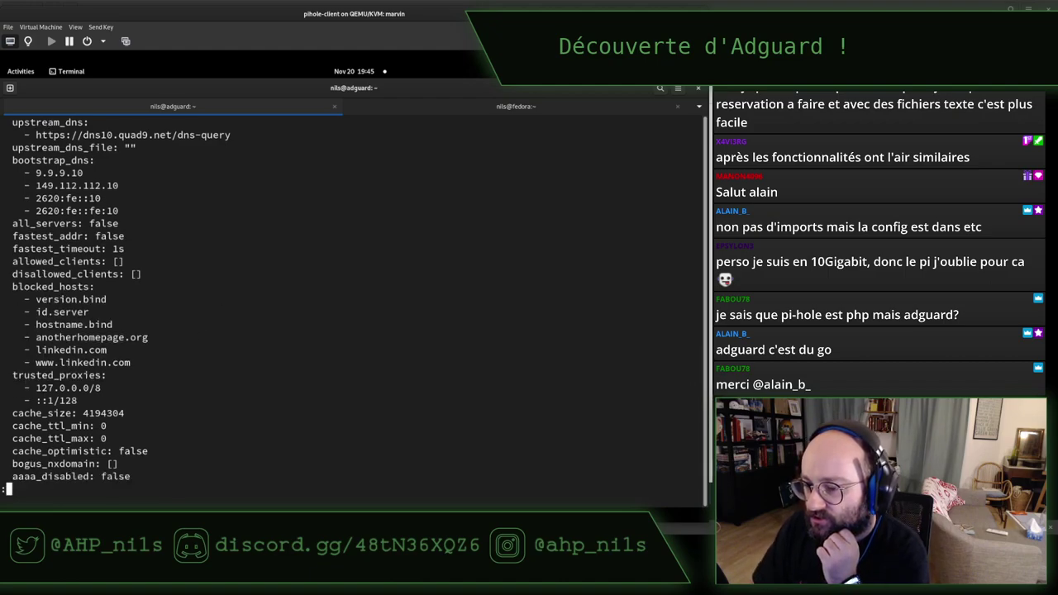
{"action": "key", "text": "Down"}
{"action": "key", "text": "Down"}
{"action": "key", "text": "Down"}
{"action": "key", "text": "Down"}
{"action": "key", "text": "Down"}
{"action": "key", "text": "Down"}
{"action": "key", "text": "Down"}
{"action": "key", "text": "Down"}
{"action": "key", "text": "Down"}
{"action": "key", "text": "Down"}
{"action": "key", "text": "Down"}
{"action": "key", "text": "Down"}
{"action": "key", "text": "Down"}
{"action": "key", "text": "Down"}
{"action": "key", "text": "Down"}
{"action": "key", "text": "Down"}
{"action": "key", "text": "Down"}
{"action": "key", "text": "Down"}
{"action": "key", "text": "Down"}
{"action": "key", "text": "Down"}
{"action": "key", "text": "Down"}
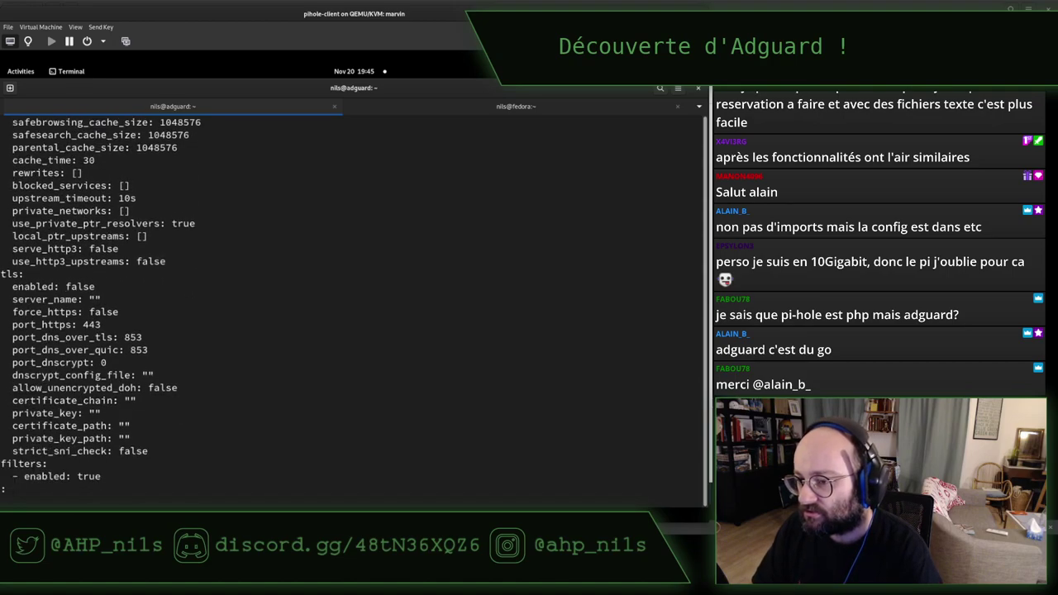
Step: Page through the filters section with its blocklist URLs and names, continuing to the end of AdGuardHome.yaml
{"action": "key", "text": "Down"}
{"action": "key", "text": "space"}
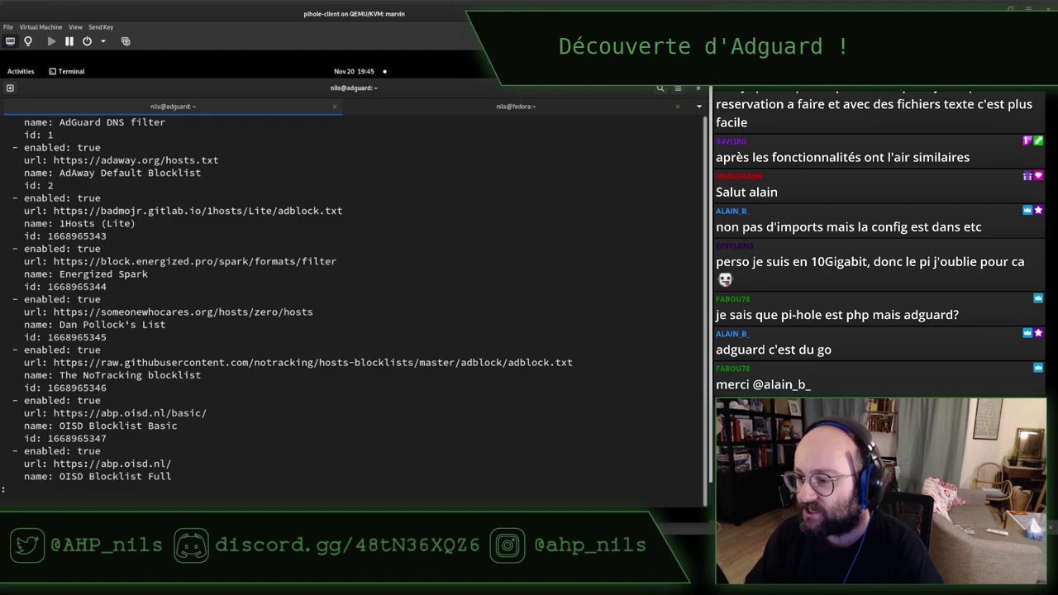
{"action": "key", "text": "space"}
{"action": "key", "text": "space"}
{"action": "key", "text": "space"}
{"action": "key", "text": "space"}
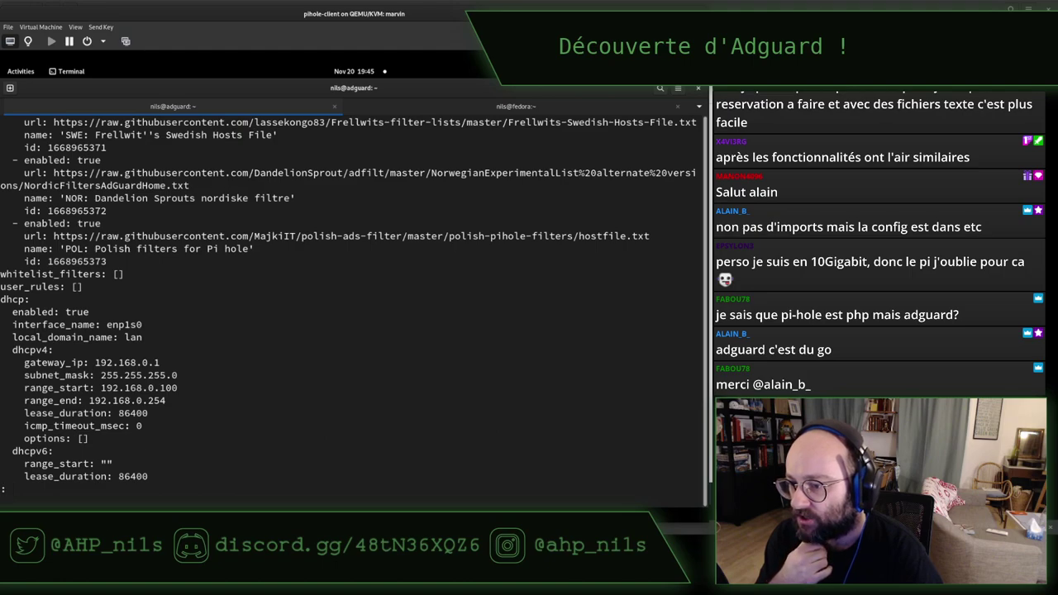
{"action": "key", "text": "space"}
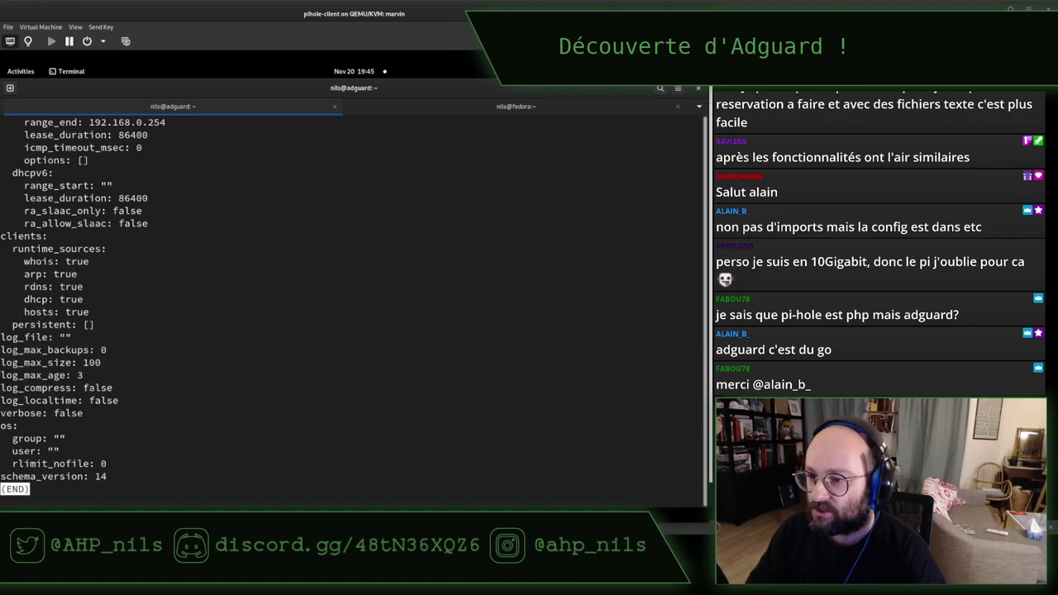
Step: Go back up through AdGuardHome.yaml to review the dhcp section and the whitelist_filters and user_rules entries
{"action": "scroll", "coordinate": [353, 306], "scroll_direction": "up", "scroll_amount": 5}
{"action": "key", "text": "Up"}
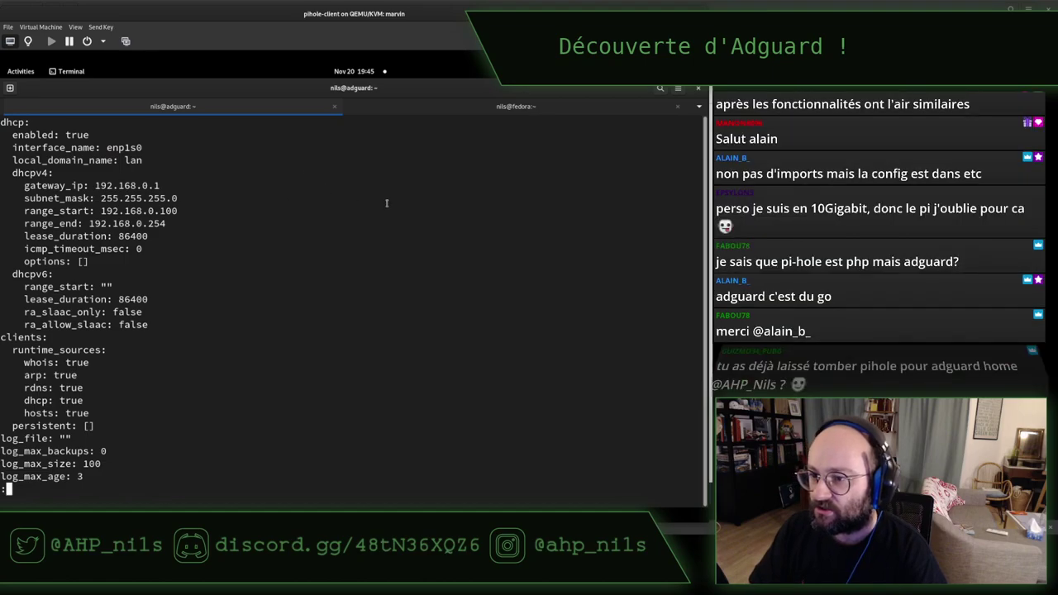
{"action": "key", "text": "Down"}
{"action": "key", "text": "Down"}
{"action": "key", "text": "Down"}
{"action": "key", "text": "Down"}
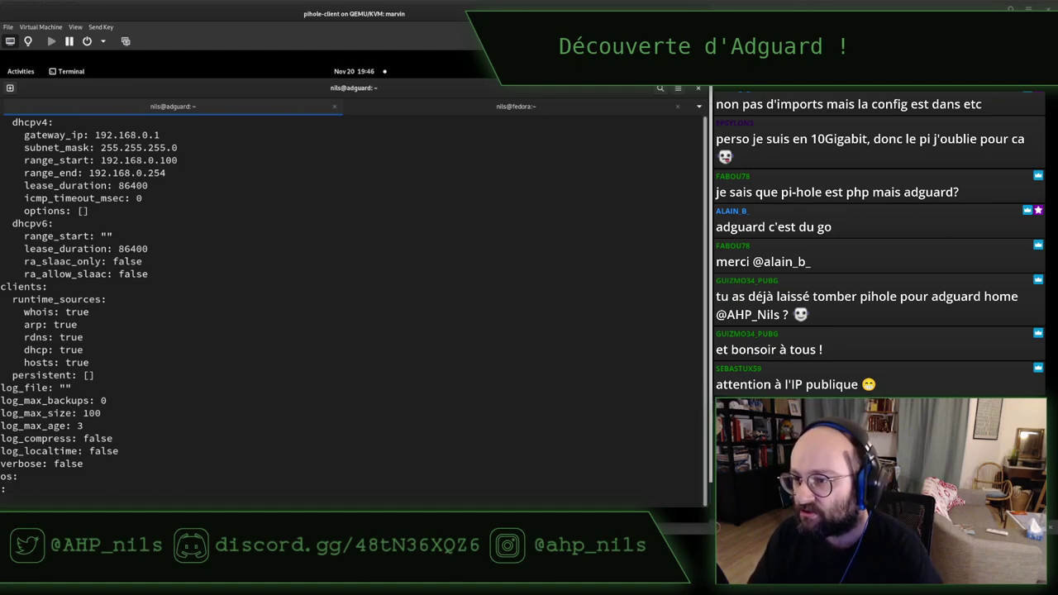
{"action": "key", "text": "Up"}
{"action": "key", "text": "Up"}
{"action": "key", "text": "Up"}
{"action": "key", "text": "Up"}
{"action": "key", "text": "Up"}
{"action": "key", "text": "Up"}
{"action": "key", "text": "Up"}
{"action": "key", "text": "Up"}
{"action": "key", "text": "Up"}
{"action": "key", "text": "Up"}
{"action": "key", "text": "Up"}
{"action": "key", "text": "Up"}
{"action": "key", "text": "Up"}
{"action": "key", "text": "Up"}
{"action": "key", "text": "Up"}
{"action": "key", "text": "Up"}
{"action": "key", "text": "Up"}
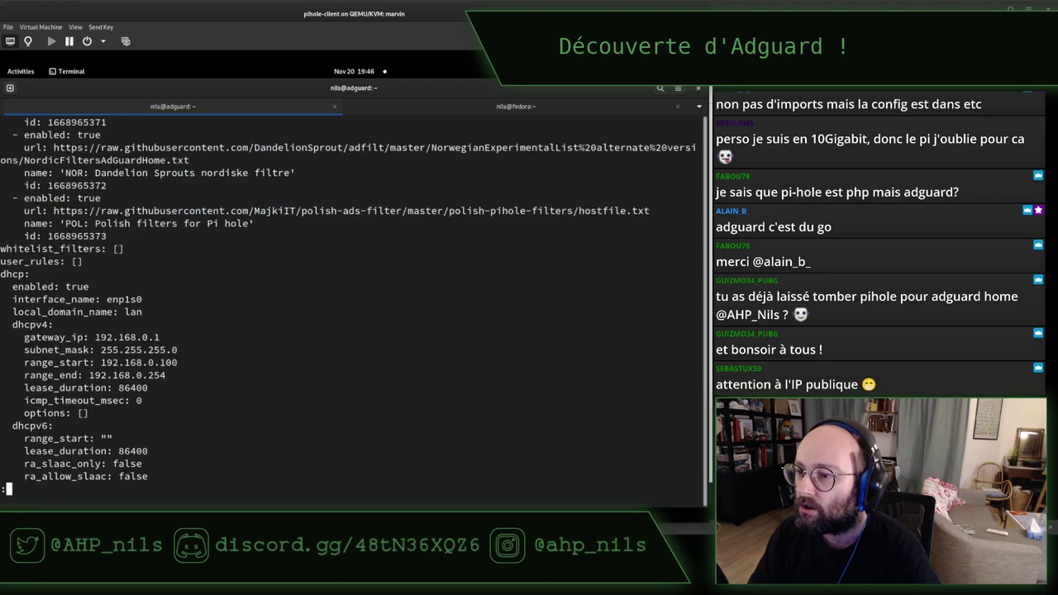
Step: Review the DHCP ranges, client runtime sources, logging and os settings down to the end of AdGuardHome.yaml
{"action": "key", "text": "Down"}
{"action": "key", "text": "Down"}
{"action": "key", "text": "Down"}
{"action": "key", "text": "Down"}
{"action": "key", "text": "Down"}
{"action": "key", "text": "Down"}
{"action": "key", "text": "Down"}
{"action": "key", "text": "Down"}
{"action": "key", "text": "Down"}
{"action": "key", "text": "Down"}
{"action": "key", "text": "Down"}
{"action": "key", "text": "Down"}
{"action": "key", "text": "Down"}
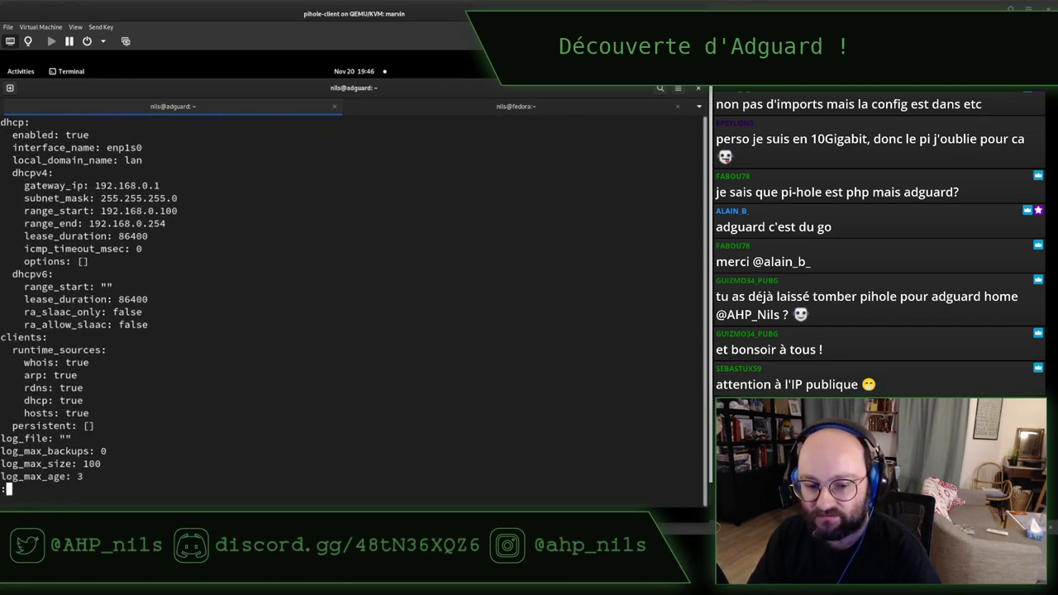
{"action": "key", "text": "Down"}
{"action": "key", "text": "Down"}
{"action": "key", "text": "Down"}
{"action": "key", "text": "Down"}
{"action": "key", "text": "Down"}
{"action": "key", "text": "Down"}
{"action": "key", "text": "Down"}
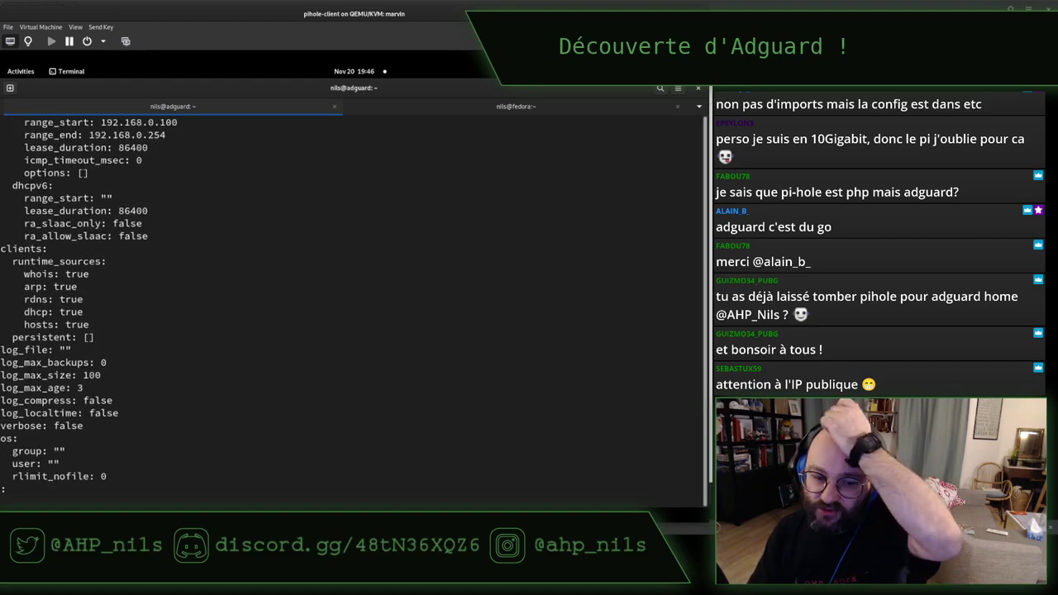
{"action": "key", "text": "Down"}
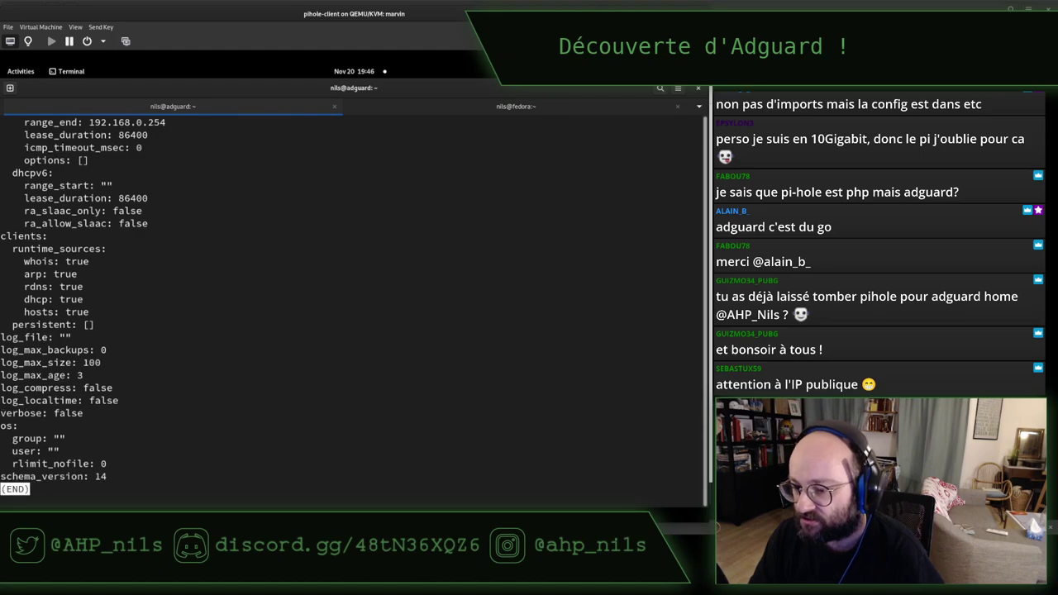
Step: Go back up AdGuardHome.yaml from the os settings through the clients and dhcp sections to the last blocklist entries
{"action": "key", "text": "Up"}
{"action": "key", "text": "Up"}
{"action": "key", "text": "Up"}
{"action": "key", "text": "Up"}
{"action": "key", "text": "Up"}
{"action": "key", "text": "Up"}
{"action": "key", "text": "Up"}
{"action": "key", "text": "Up"}
{"action": "key", "text": "Up"}
{"action": "key", "text": "Up"}
{"action": "key", "text": "Up"}
{"action": "key", "text": "Up"}
{"action": "key", "text": "Up"}
{"action": "key", "text": "Up"}
{"action": "key", "text": "Up"}
{"action": "key", "text": "Up"}
{"action": "key", "text": "Up"}
{"action": "key", "text": "Up"}
{"action": "key", "text": "Up"}
{"action": "key", "text": "Up"}
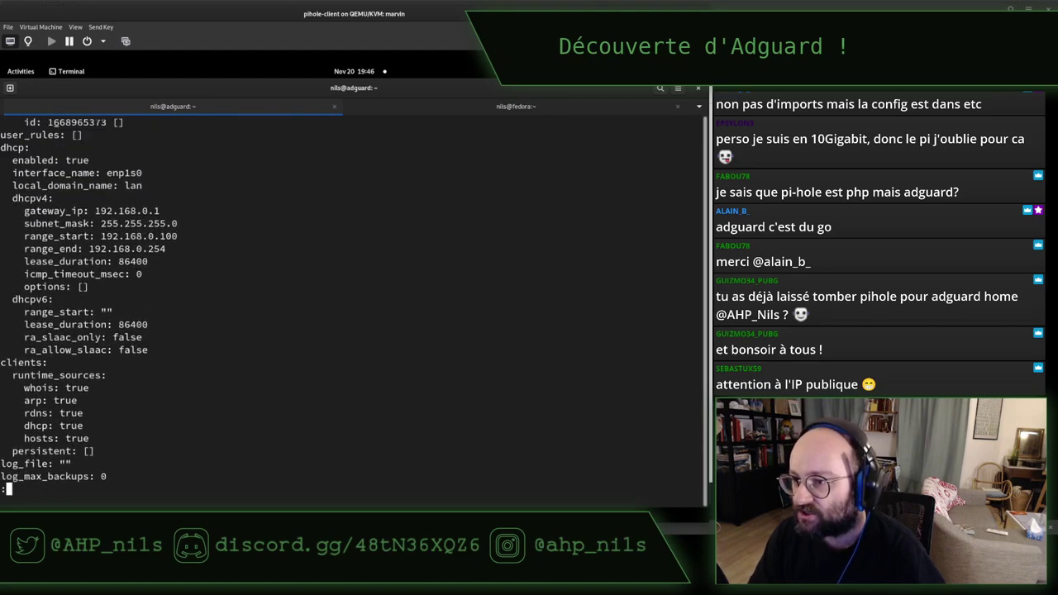
{"action": "key", "text": "Up"}
{"action": "key", "text": "Up"}
{"action": "key", "text": "Up"}
{"action": "key", "text": "Up"}
{"action": "key", "text": "Up"}
{"action": "key", "text": "Up"}
{"action": "key", "text": "Up"}
{"action": "key", "text": "Up"}
{"action": "key", "text": "Up"}
{"action": "key", "text": "Up"}
{"action": "key", "text": "Up"}
{"action": "key", "text": "Up"}
{"action": "key", "text": "Up"}
{"action": "key", "text": "Up"}
{"action": "key", "text": "Up"}
{"action": "key", "text": "Up"}
{"action": "key", "text": "Up"}
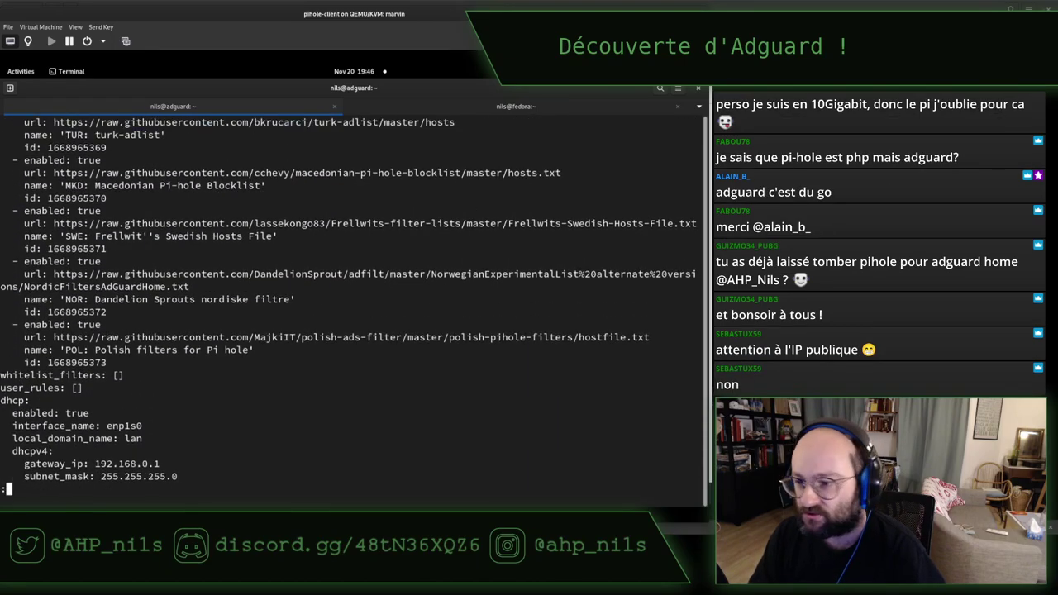
Step: Close AdGuardHome.yaml and return to an empty shell prompt
{"action": "type", "text": "qgrep -"}
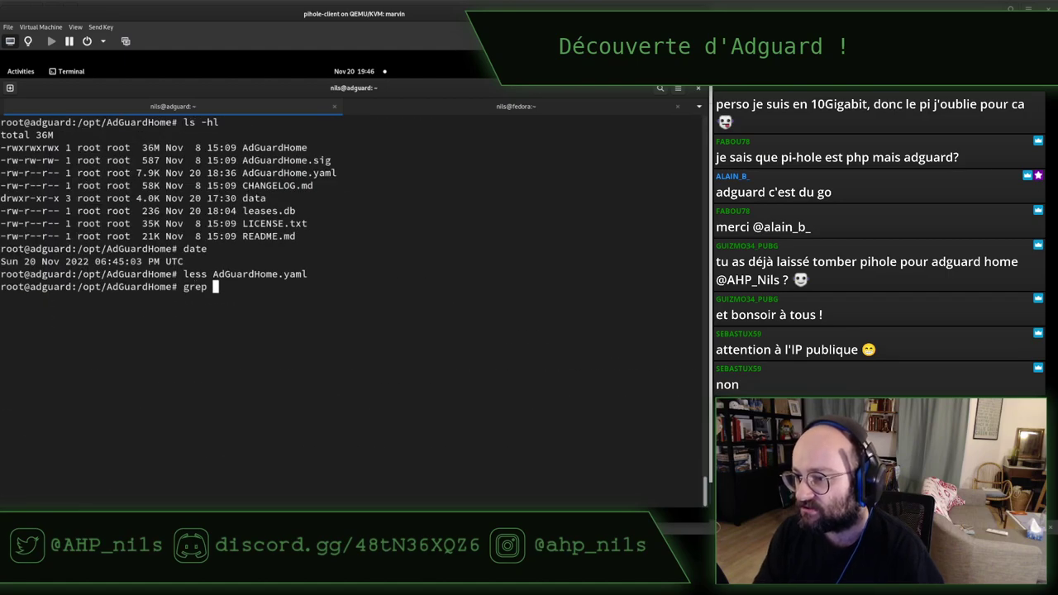
{"action": "key", "text": "BackSpace"}
{"action": "key", "text": "BackSpace"}
{"action": "key", "text": "BackSpace"}
{"action": "key", "text": "BackSpace"}
{"action": "key", "text": "BackSpace"}
{"action": "key", "text": "BackSpace"}
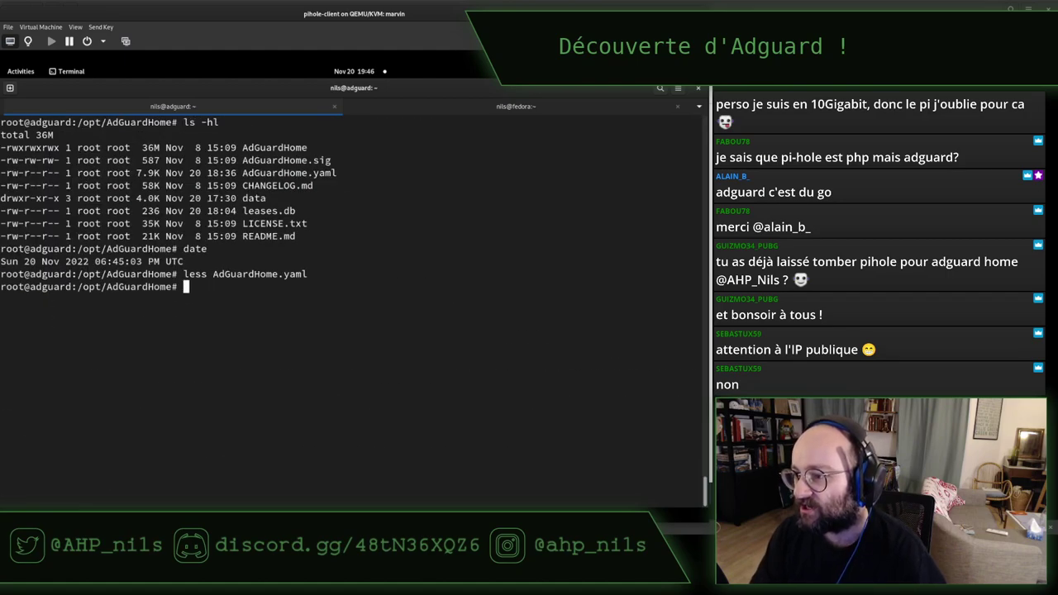
Step: Check the file type of leases.db, view it with less -R and close it
{"action": "type", "text": "file leases.db"}
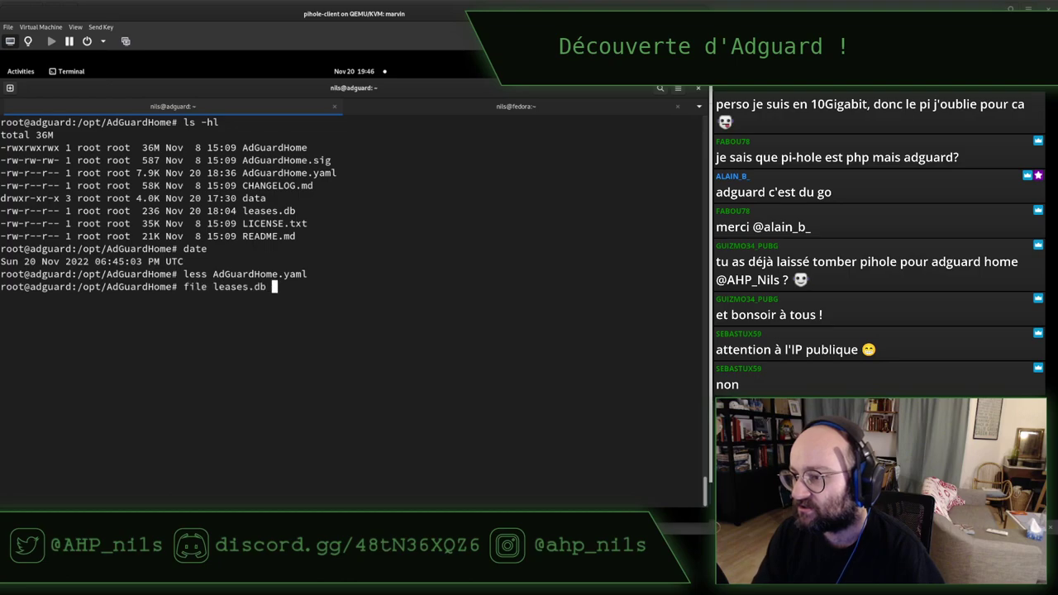
{"action": "key", "text": "Return"}
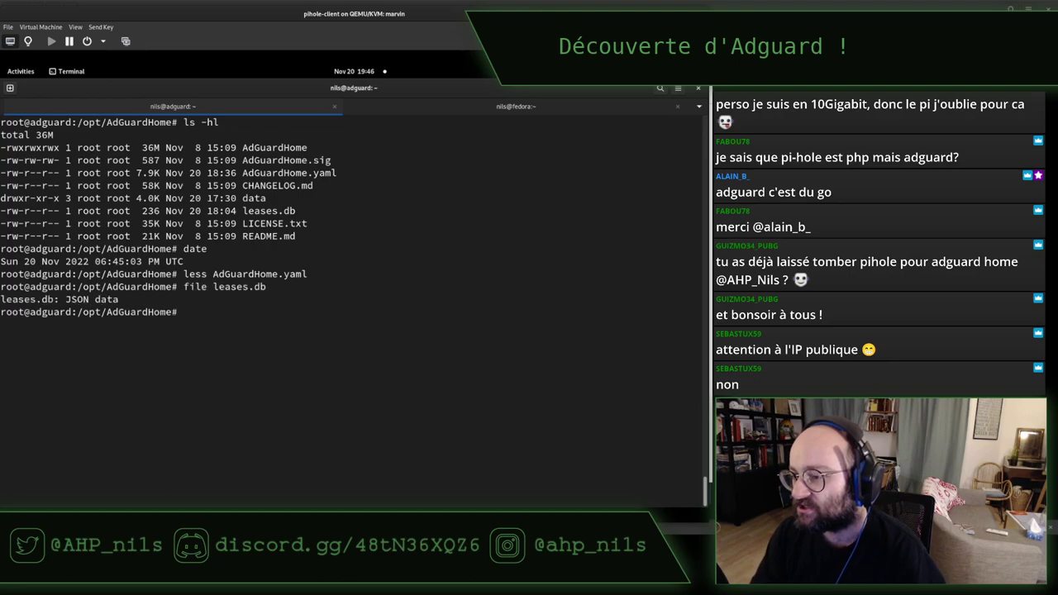
{"action": "type", "text": "less -R lease"}
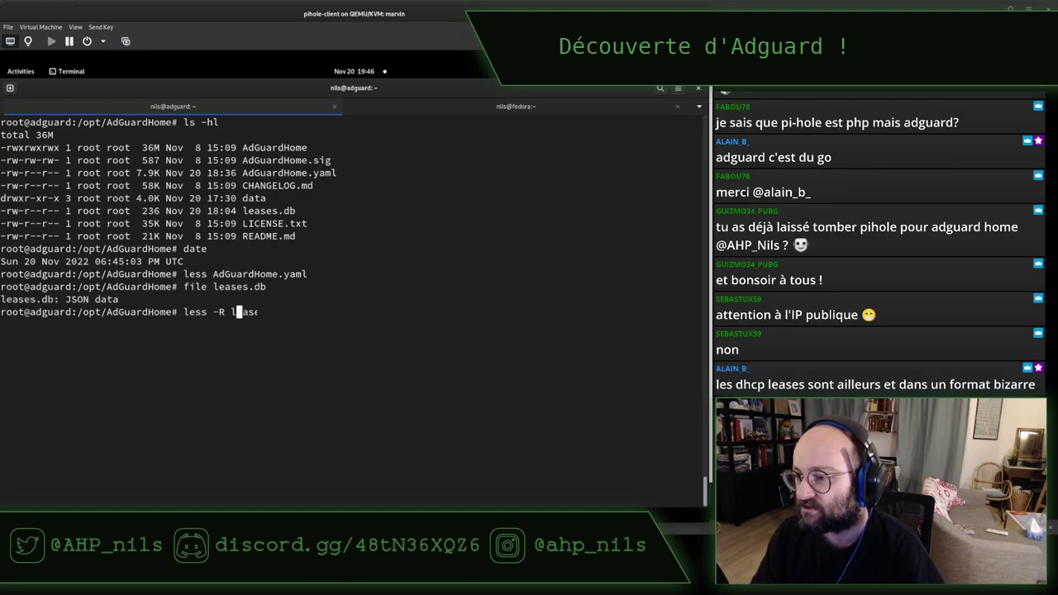
{"action": "key", "text": "Tab"}
{"action": "key", "text": "Return"}
{"action": "type", "text": "q"}
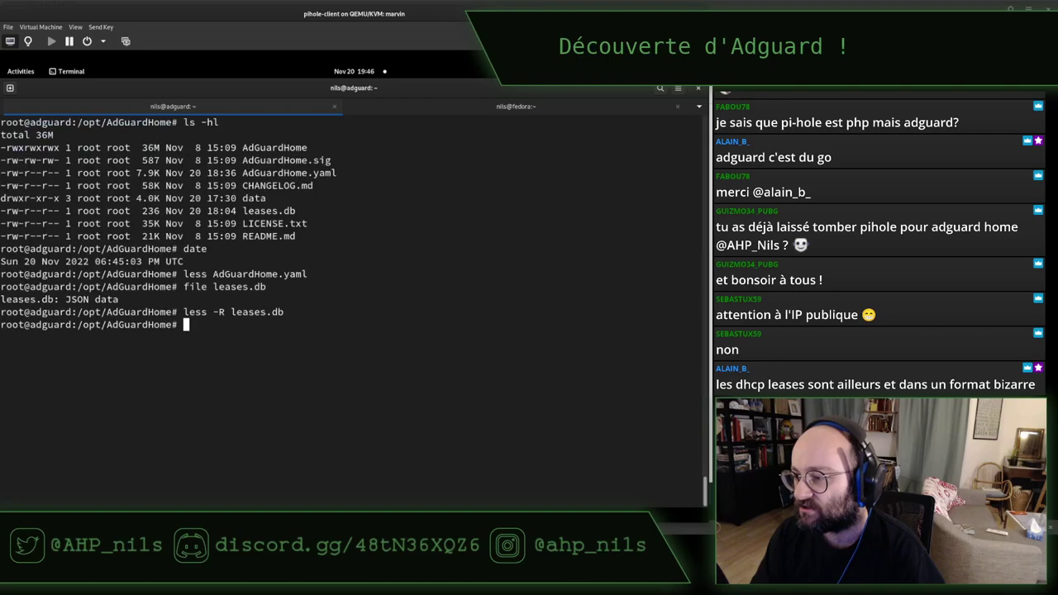
Step: Install the jq package with apt, accepting the installation automatically with -y
{"action": "type", "text": "apt -y "}
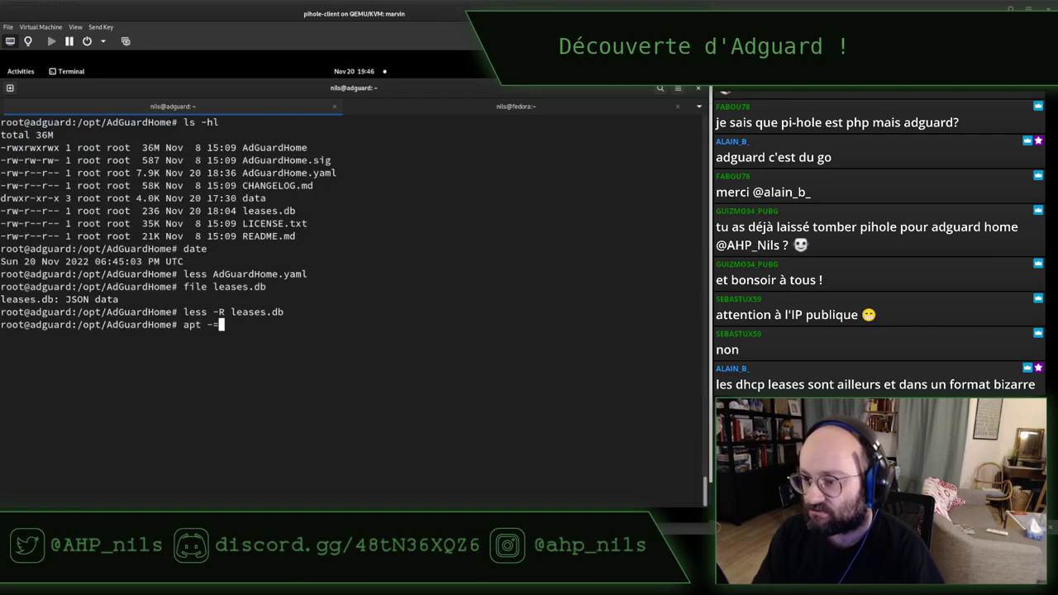
{"action": "type", "text": "inst"}
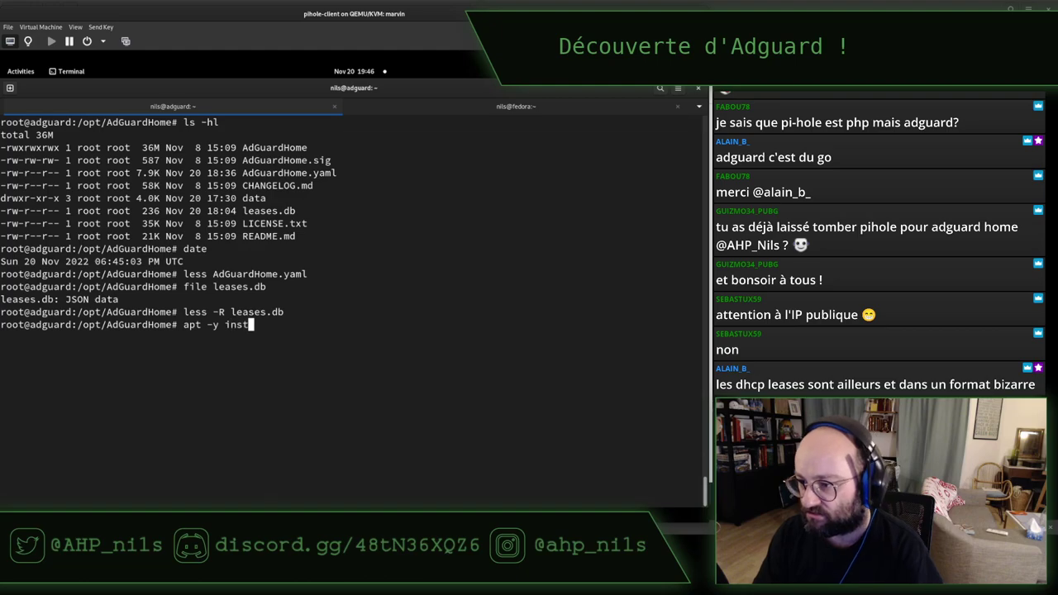
{"action": "type", "text": "all jq"}
{"action": "key", "text": "Return"}
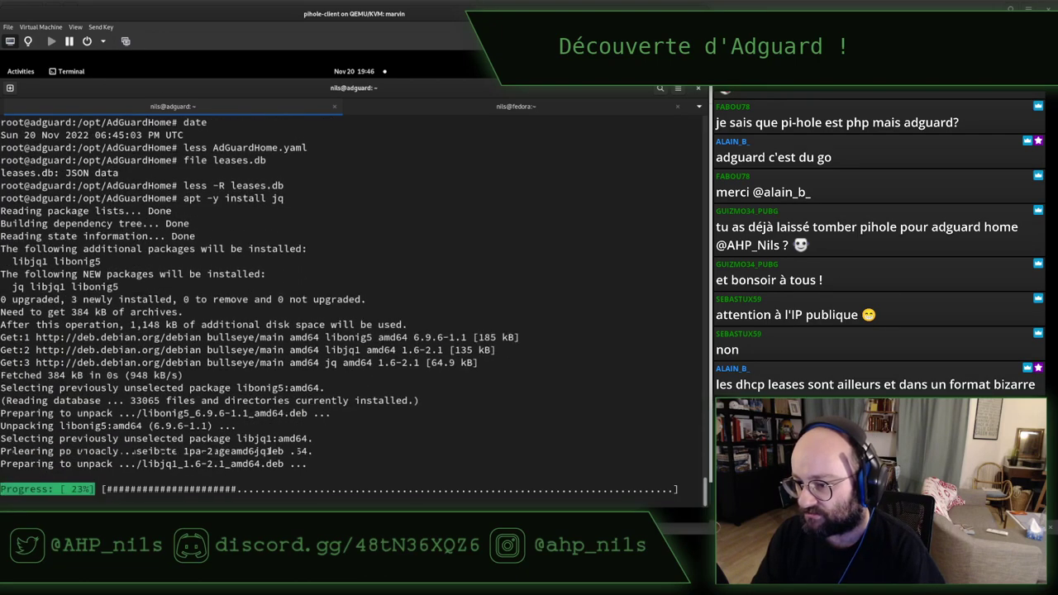
{"action": "type", "text": "jq"}
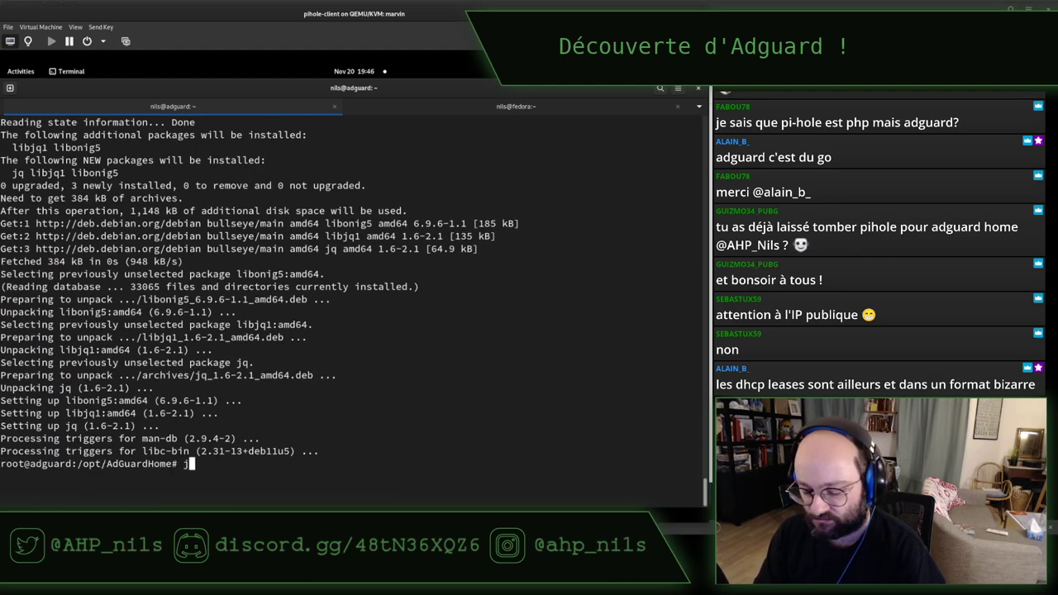
{"action": "type", "text": " ."}
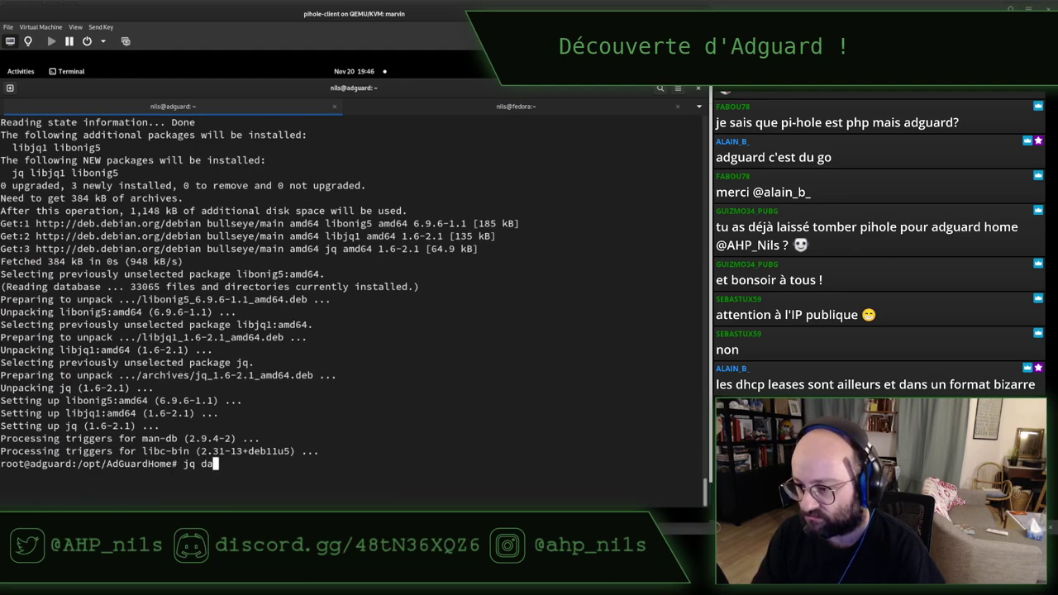
{"action": "key", "text": "BackSpace"}
{"action": "key", "text": "BackSpace"}
{"action": "key", "text": "BackSpace"}
{"action": "key", "text": "BackSpace"}
{"action": "type", "text": "ll"}
{"action": "key", "text": "Return"}
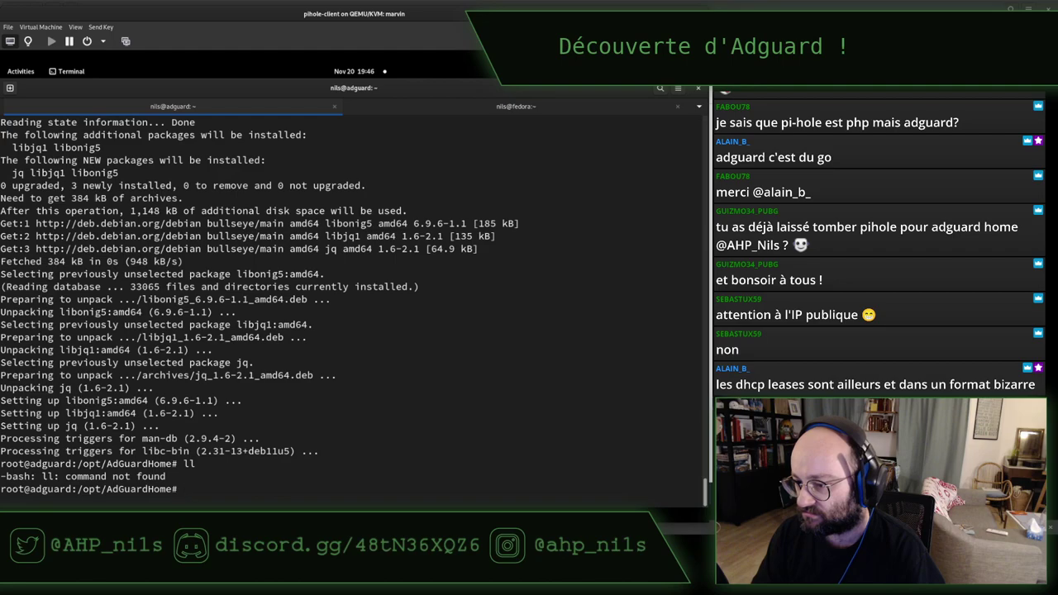
Step: List the AdGuardHome directory and try to read leases.db by passing the file name directly to jq
{"action": "type", "text": "ls"}
{"action": "key", "text": "Return"}
{"action": "type", "text": "jq "}
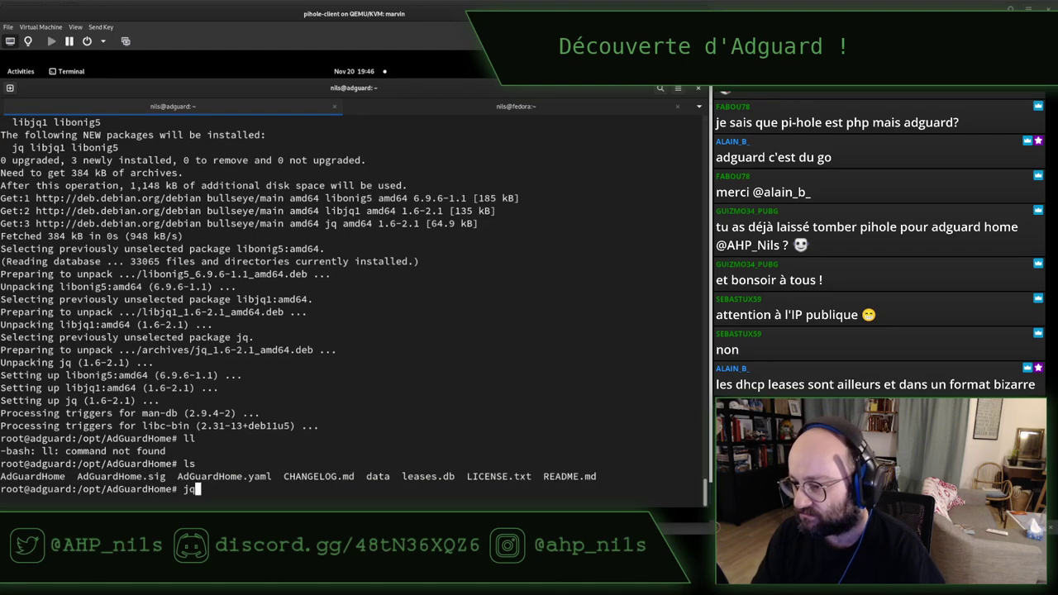
{"action": "type", "text": "le"}
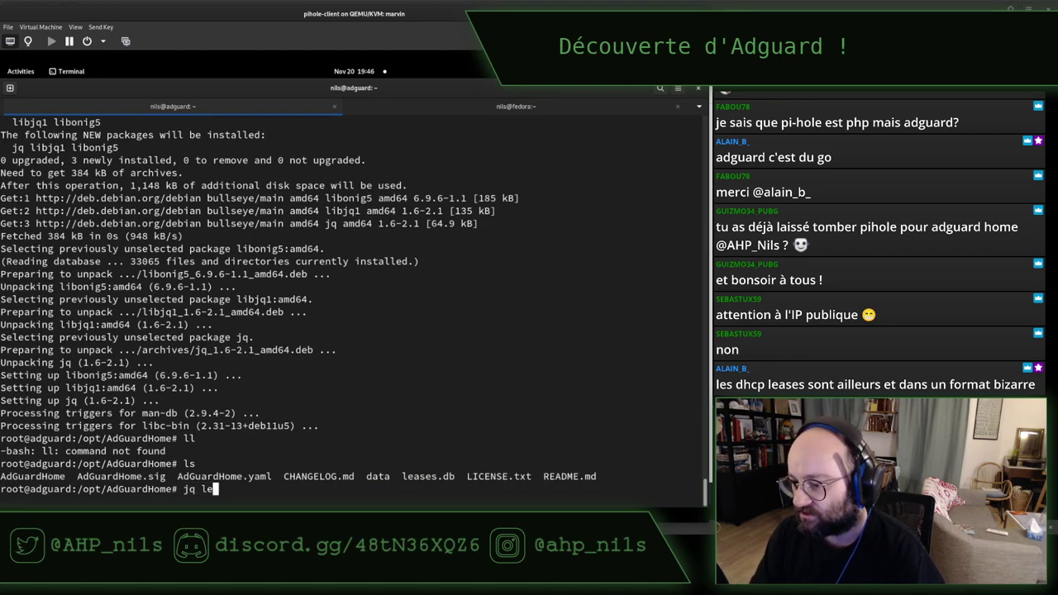
{"action": "type", "text": "a"}
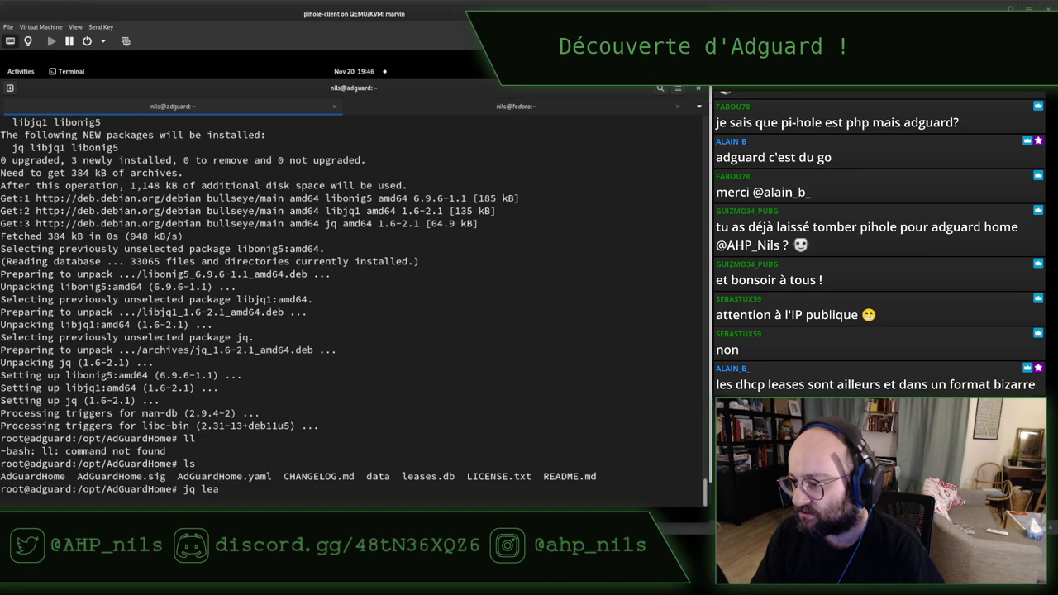
{"action": "key", "text": "BackSpace"}
{"action": "key", "text": "BackSpace"}
{"action": "key", "text": "BackSpace"}
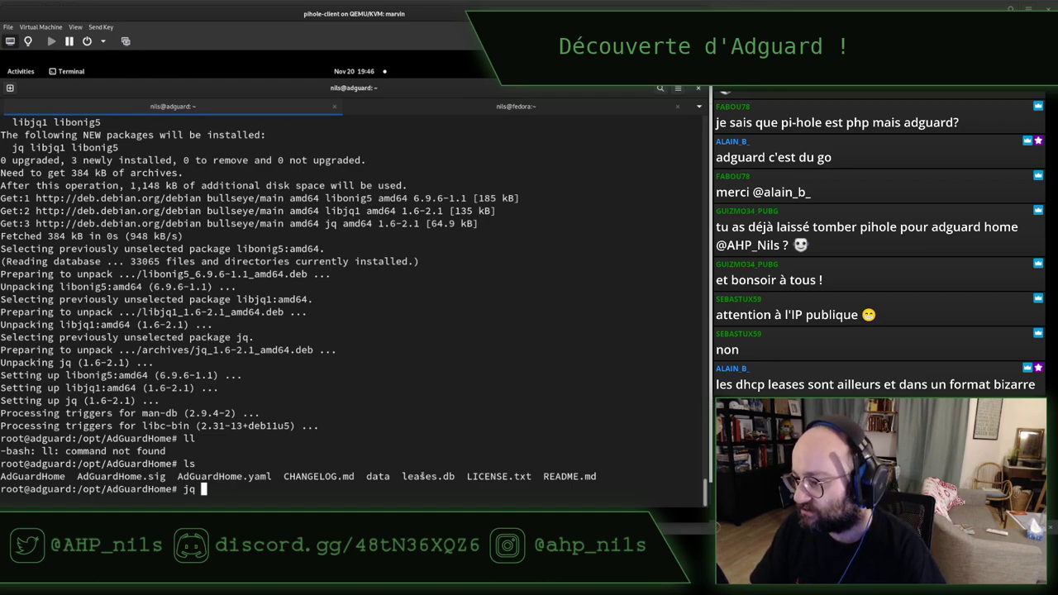
{"action": "double_click", "coordinate": [423, 475]}
{"action": "middle_click", "coordinate": [423, 475]}
{"action": "key", "text": "Return"}
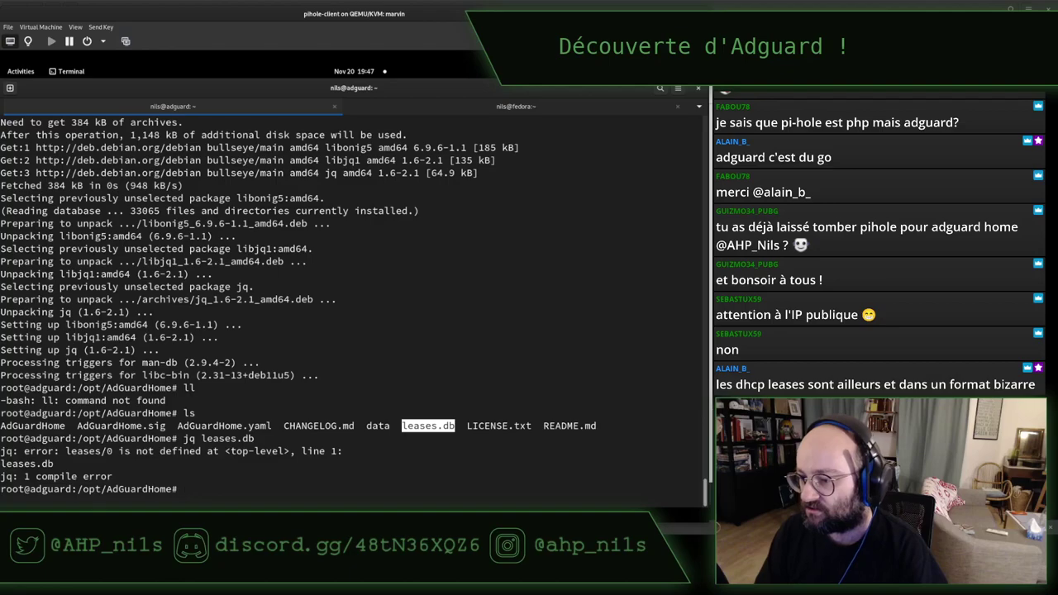
Step: Examine the lease entries of leases.db in less, chop the long lines with -S to look along them, and close the file
{"action": "type", "text": "less leases.db"}
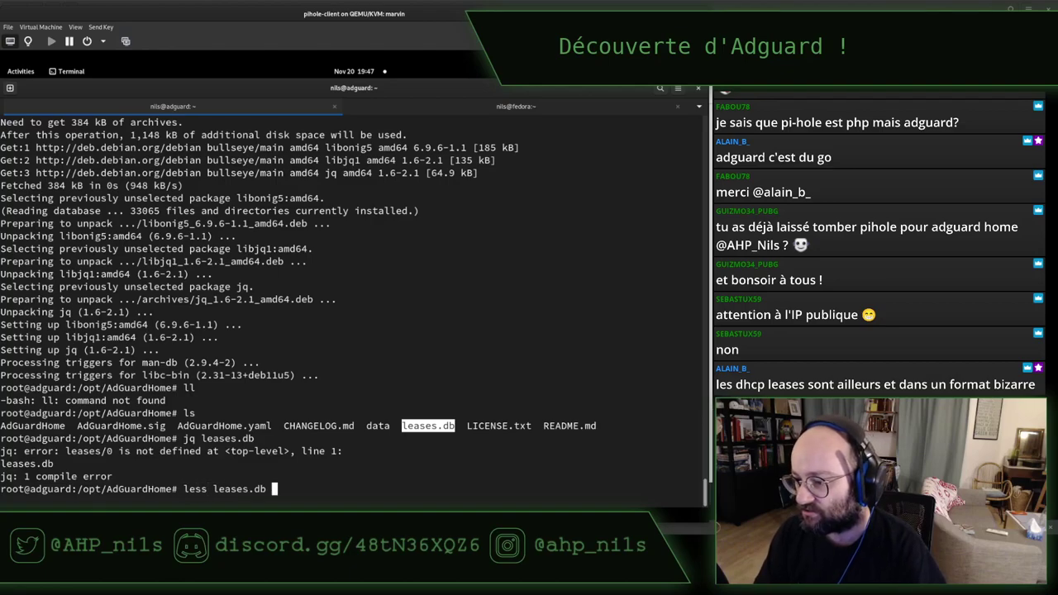
{"action": "key", "text": "Return"}
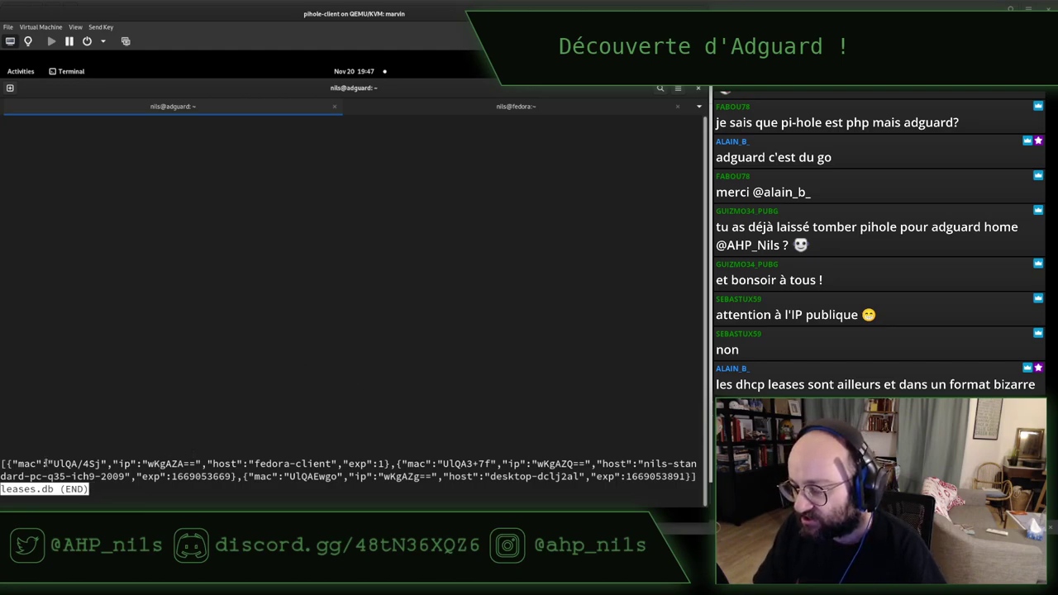
{"action": "left_click_drag", "start_coordinate": [49, 464], "coordinate": [308, 466]}
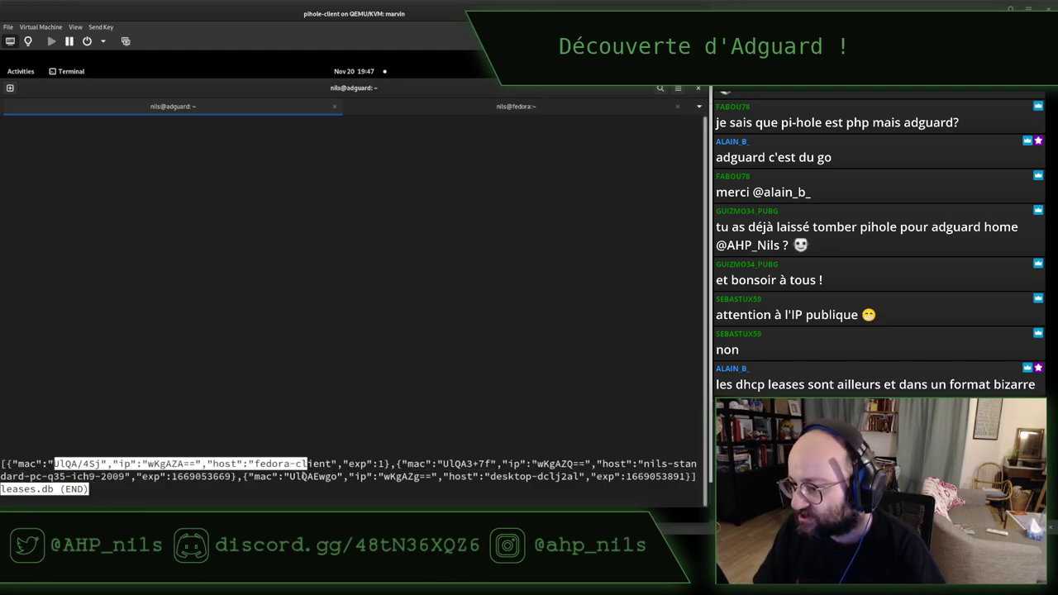
{"action": "left_click", "coordinate": [306, 451]}
{"action": "type", "text": "-S"}
{"action": "key", "text": "Right"}
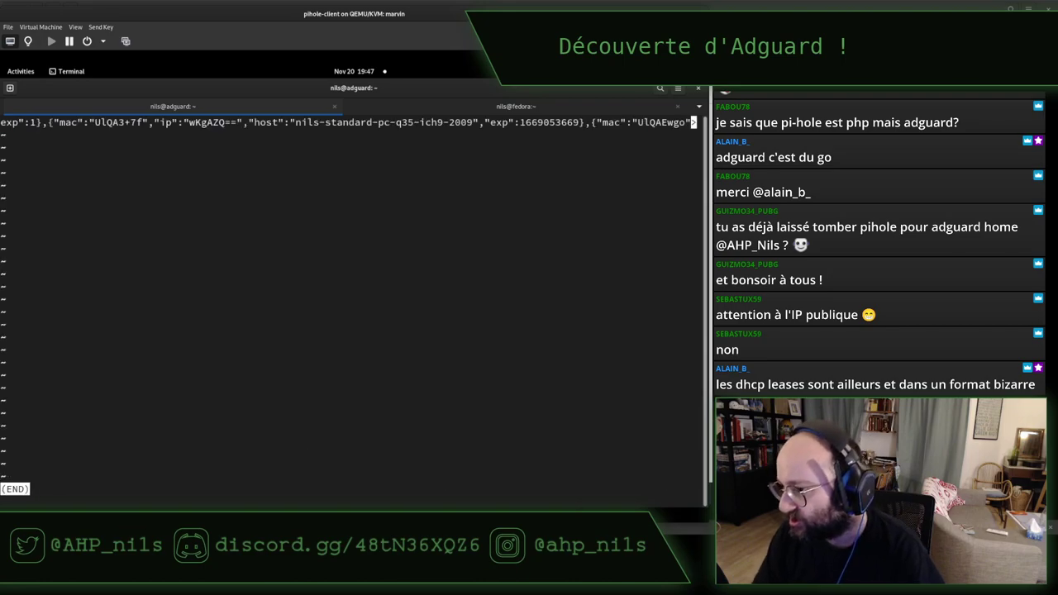
{"action": "key", "text": "Right"}
{"action": "key", "text": "Right"}
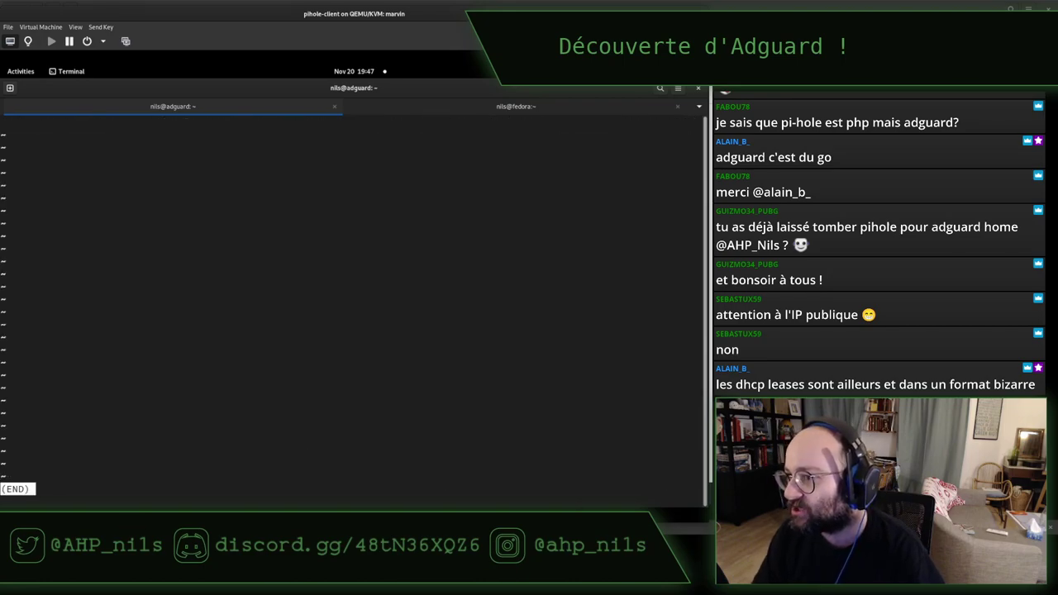
{"action": "key", "text": "Left"}
{"action": "key", "text": "Left"}
{"action": "key", "text": "Left"}
{"action": "key", "text": "q"}
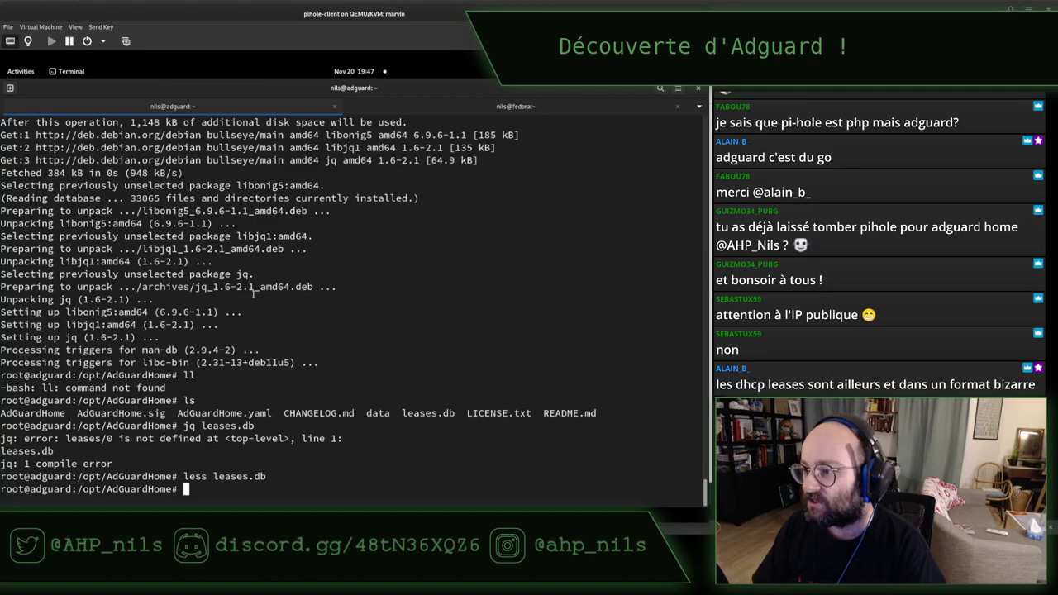
{"action": "left_click", "coordinate": [444, 106]}
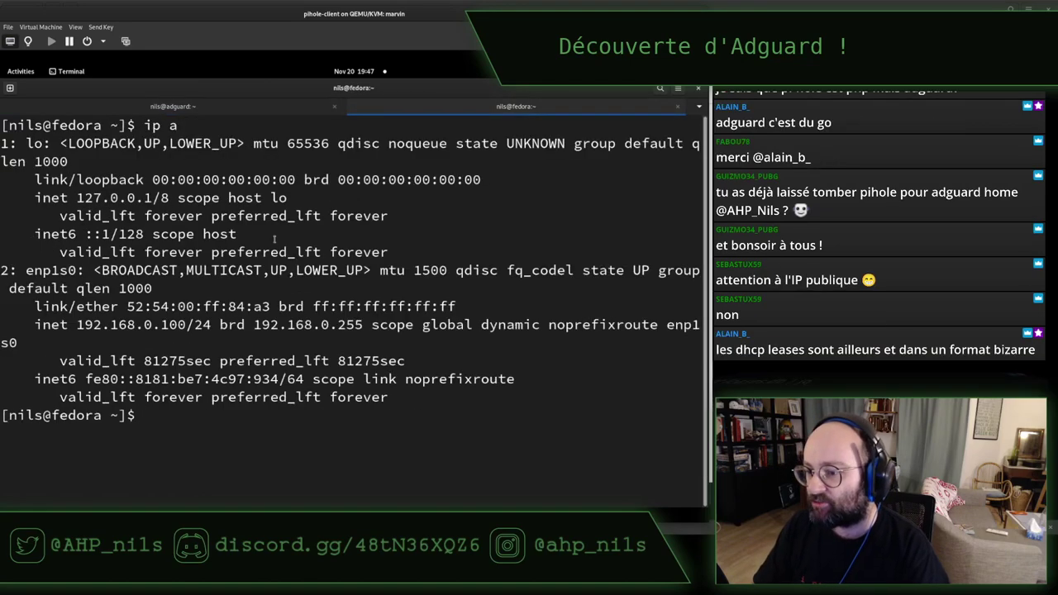
{"action": "type", "text": "ssh"}
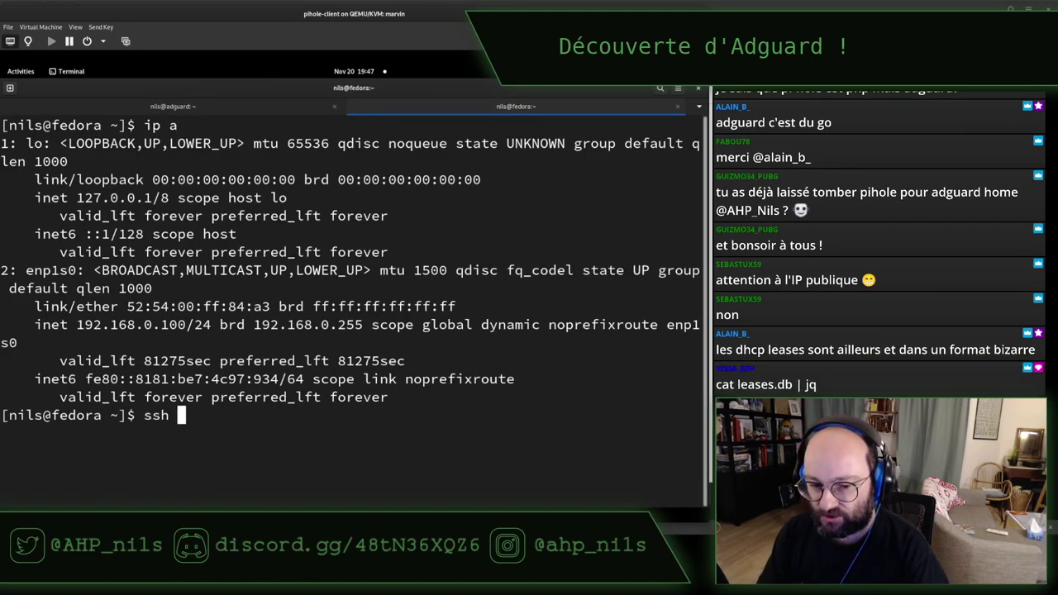
{"action": "key", "text": "ctrl+Page_Up"}
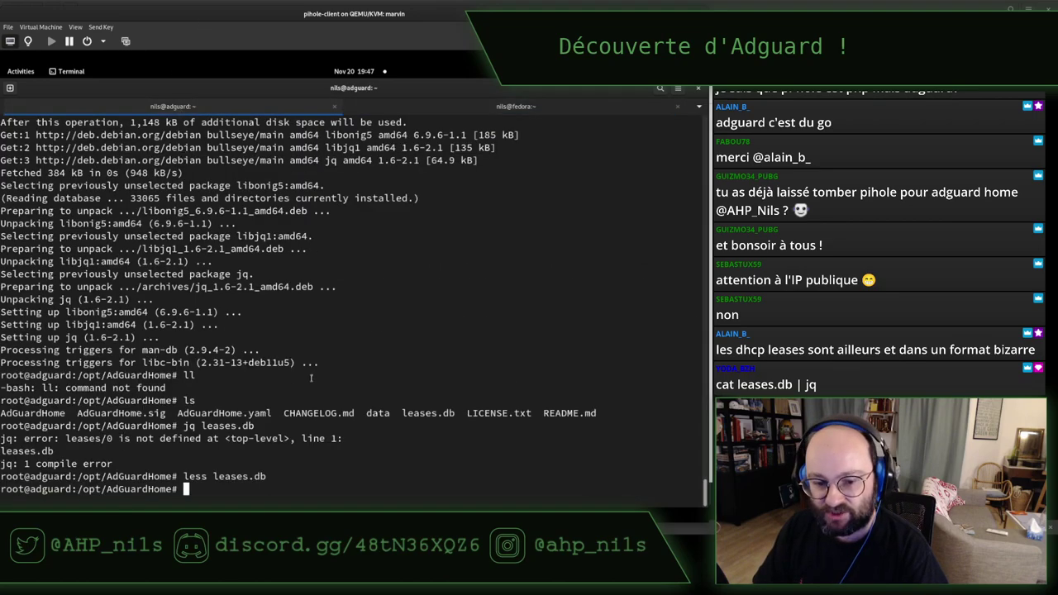
Step: Pipe the contents of leases.db into jq and examine the mac value of the last lease
{"action": "type", "text": "cat lea"}
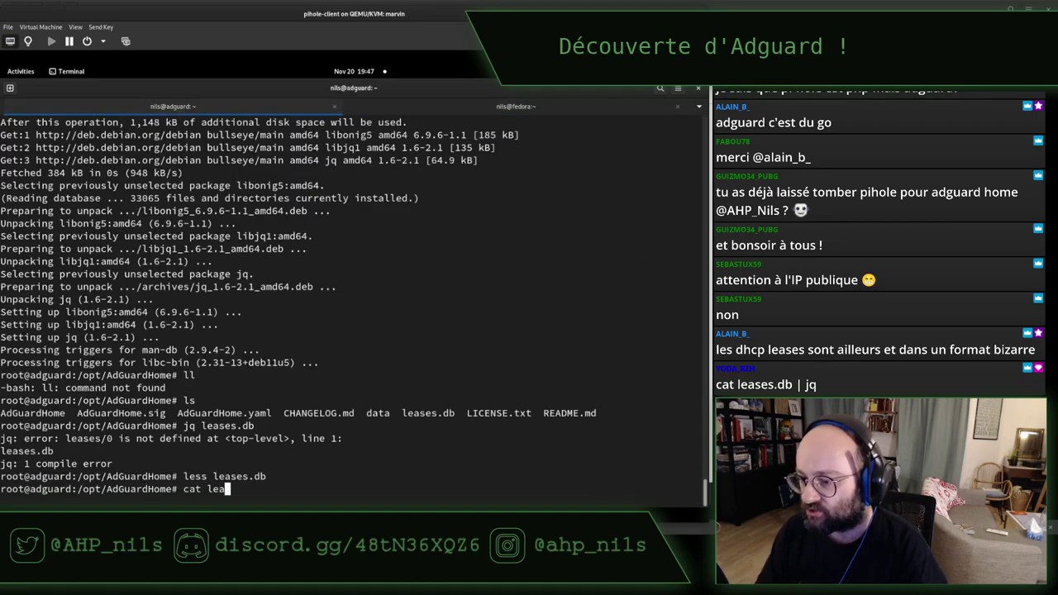
{"action": "type", "text": "ses.db | "}
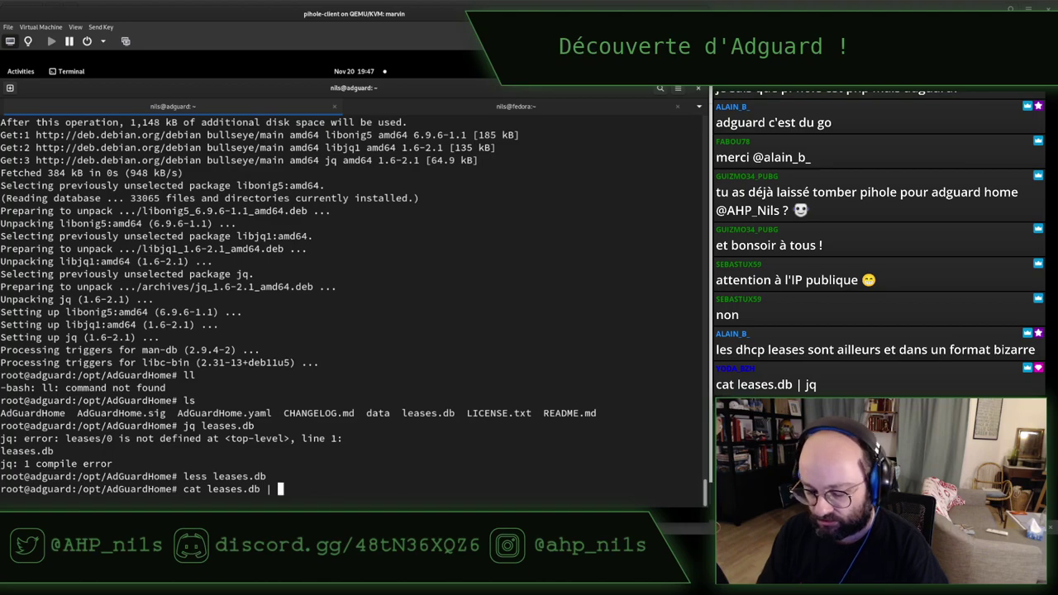
{"action": "type", "text": "jq"}
{"action": "key", "text": "Return"}
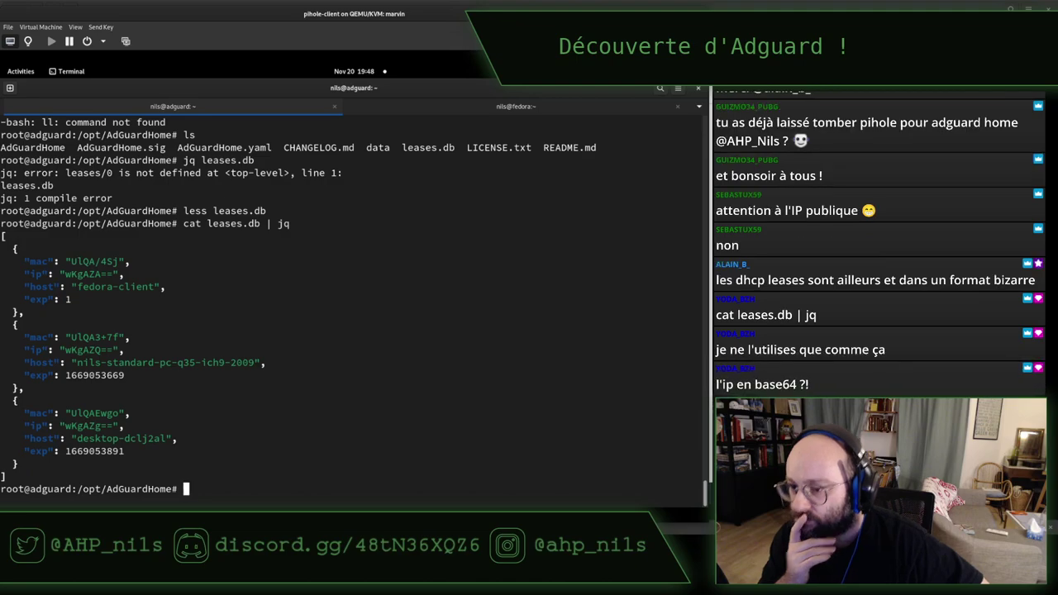
{"action": "double_click", "coordinate": [81, 411]}
{"action": "left_click", "coordinate": [289, 384]}
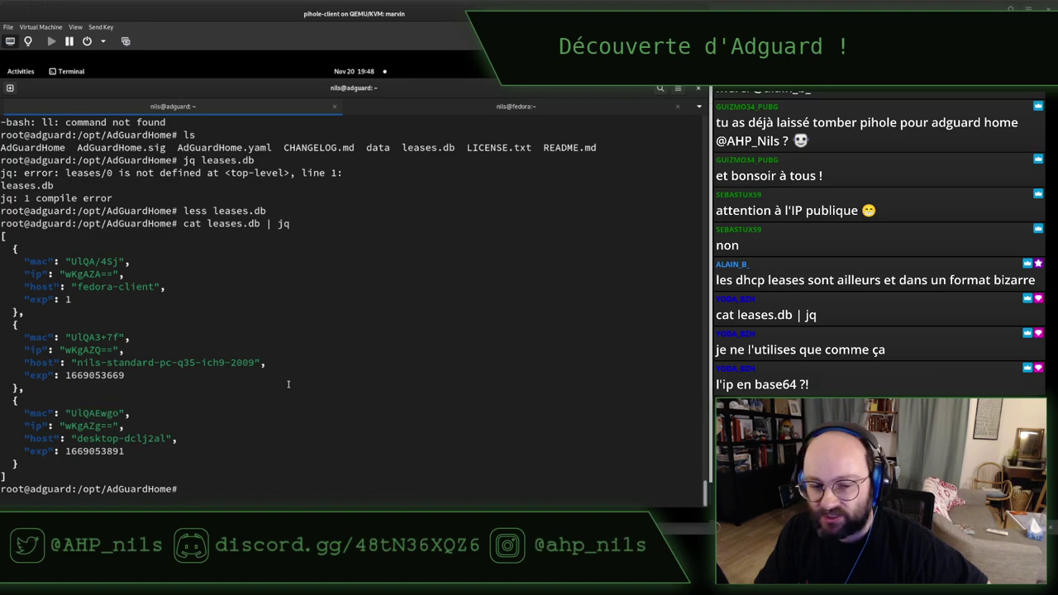
Step: Decode the last lease's ip value wKgAZg== by echoing it unquoted into base64 -d
{"action": "type", "text": "echo"}
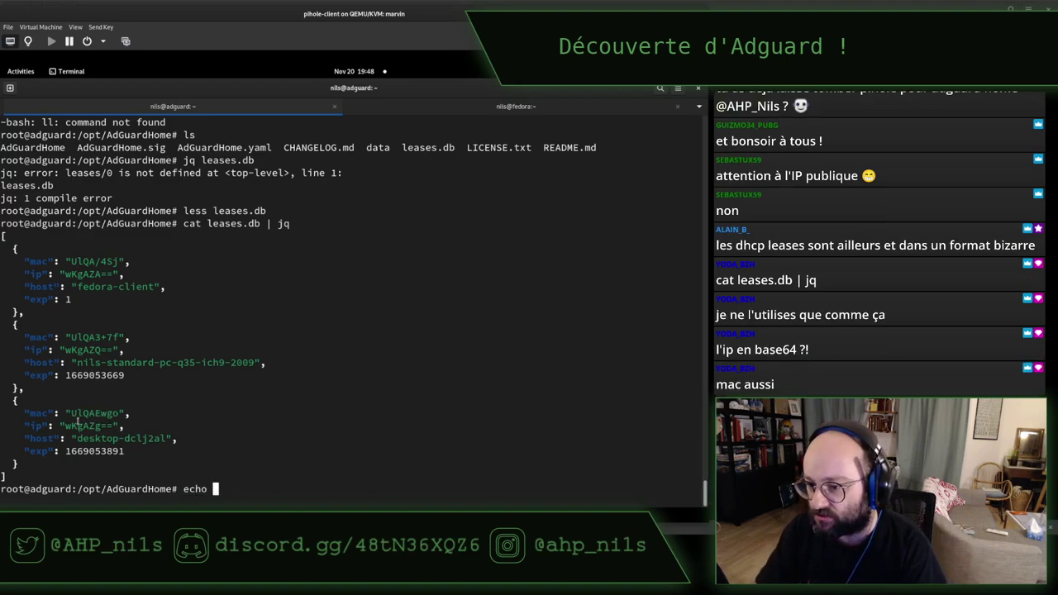
{"action": "double_click", "coordinate": [77, 425]}
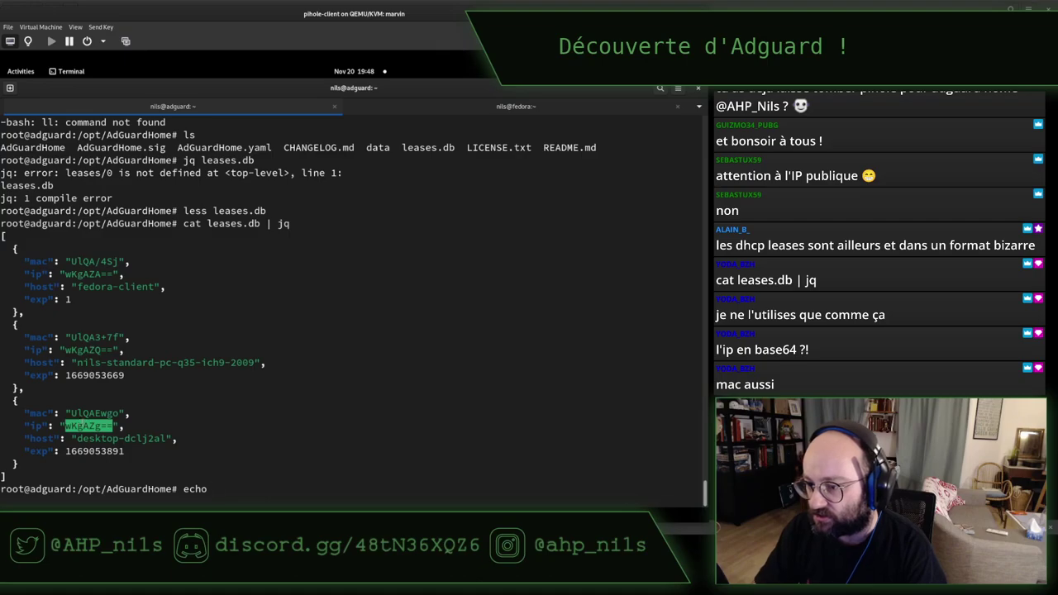
{"action": "middle_click", "coordinate": [288, 391]}
{"action": "type", "text": "| bas"}
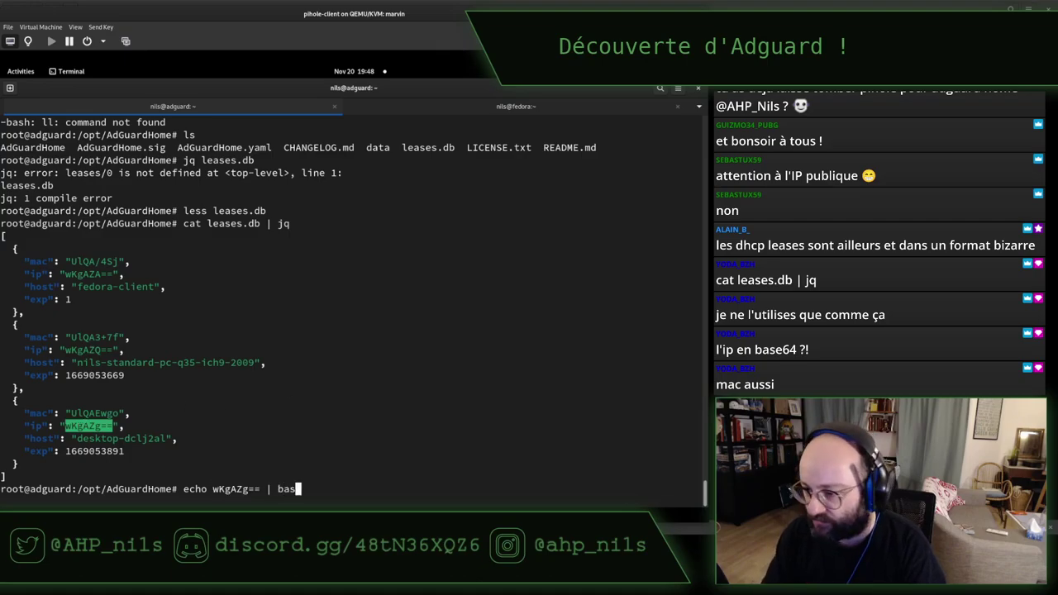
{"action": "type", "text": "e"}
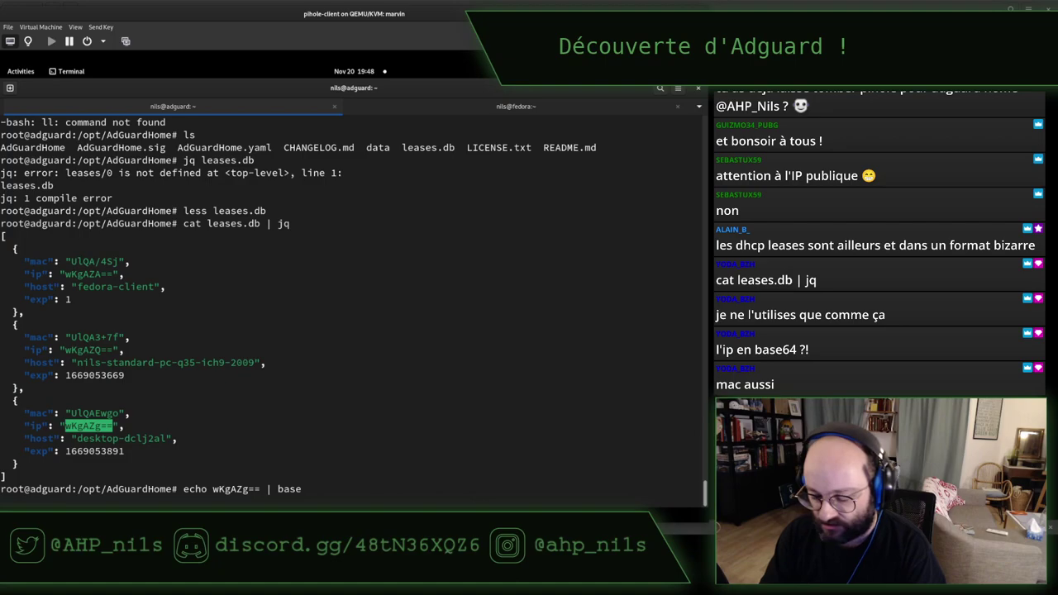
{"action": "type", "text": "64 -d"}
{"action": "key", "text": "Return"}
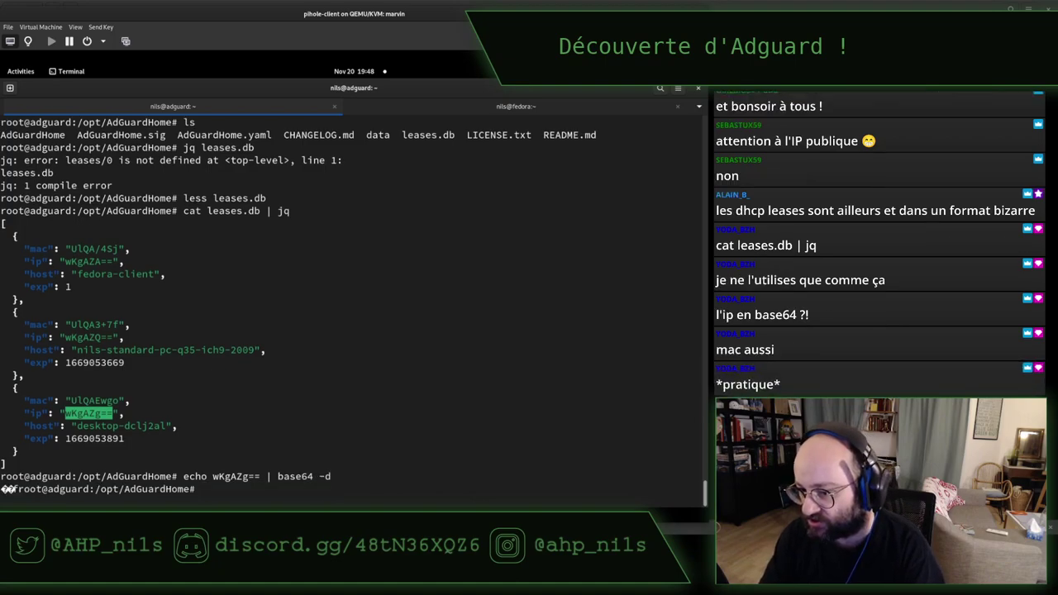
{"action": "key", "text": "Return"}
{"action": "key", "text": "Return"}
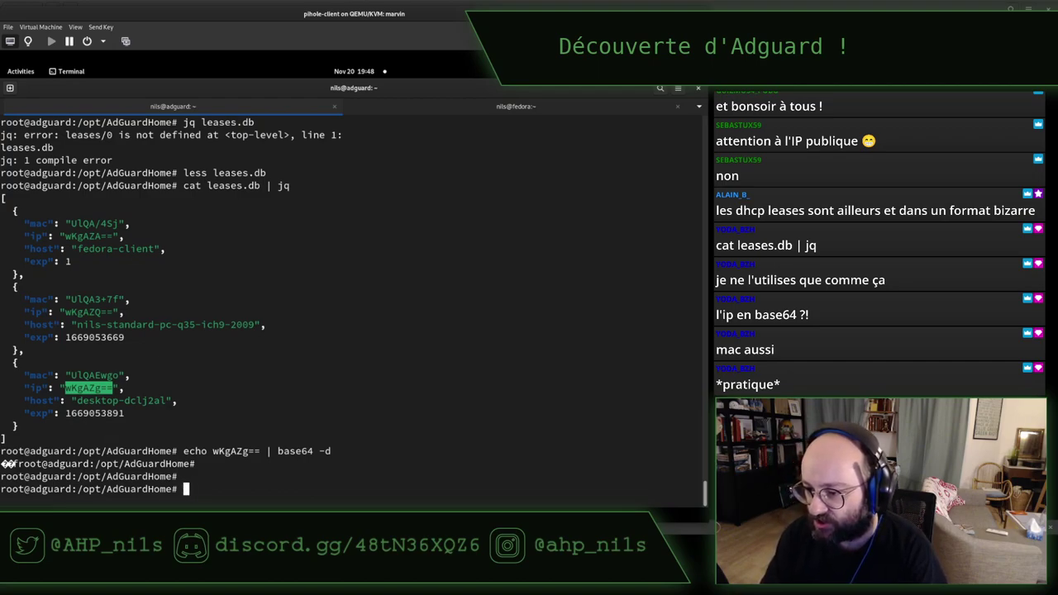
Step: Display the base64 command's help to check its decoding options
{"action": "type", "text": "basd"}
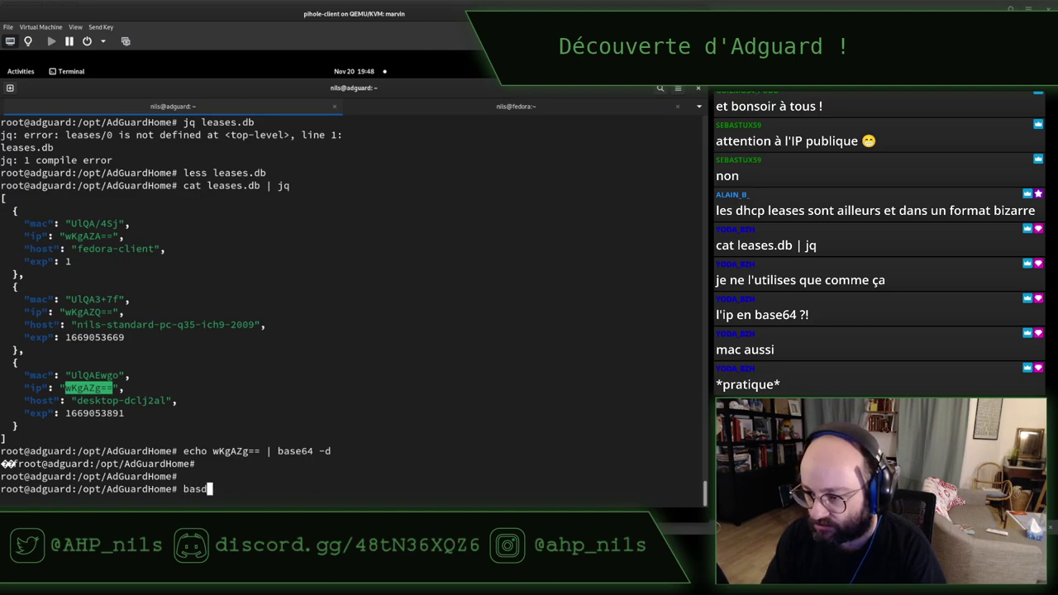
{"action": "key", "text": "Tab"}
{"action": "key", "text": "Tab"}
{"action": "key", "text": "Tab"}
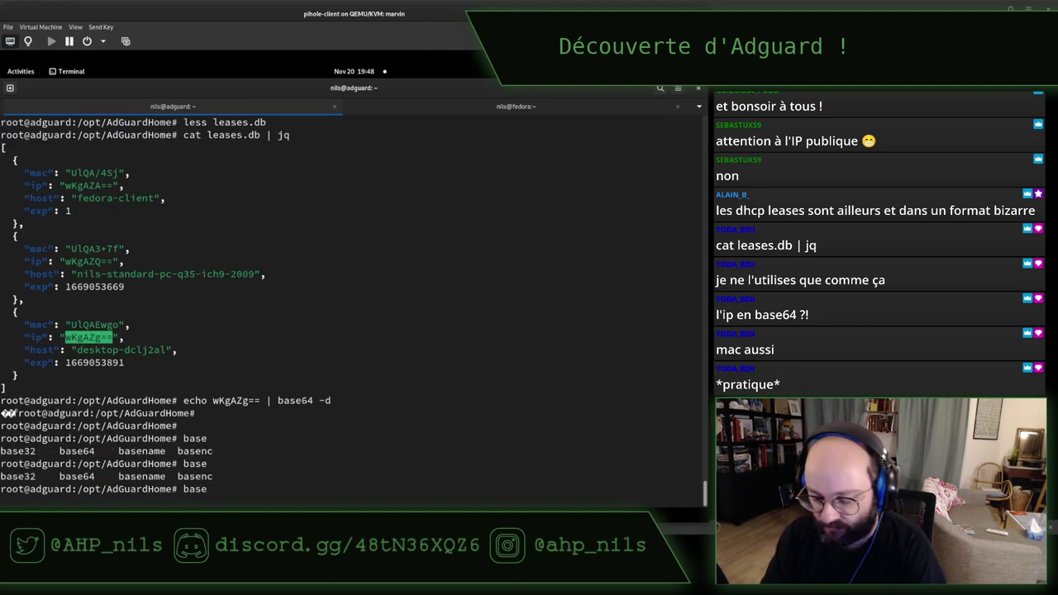
{"action": "type", "text": "64 --help"}
{"action": "key", "text": "Return"}
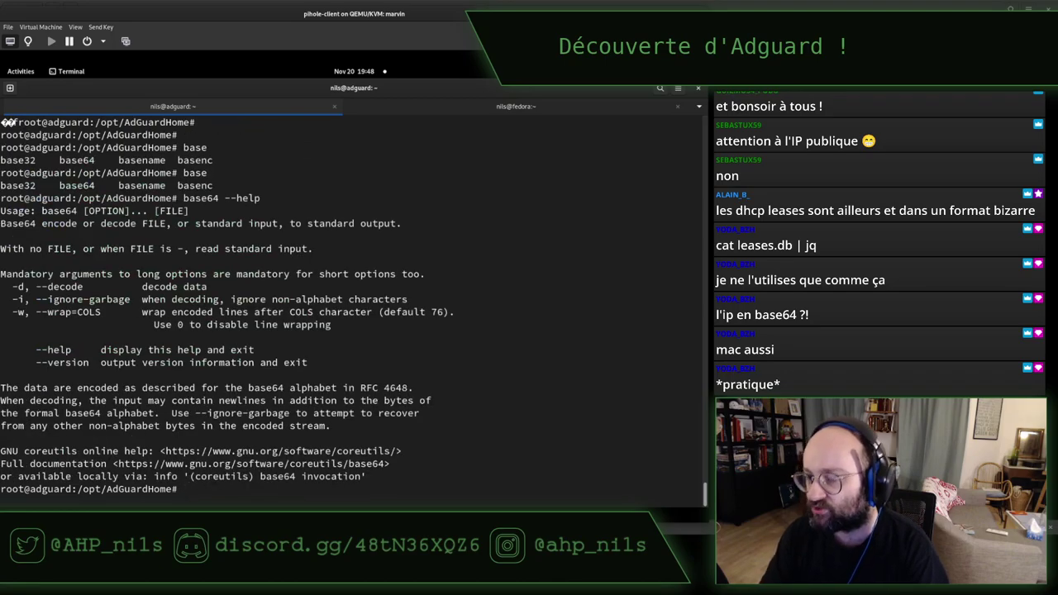
Step: Print the contents of leases.db through jq again
{"action": "type", "text": "base64 -d"}
{"action": "key", "text": "Home"}
{"action": "type", "text": "echo wKgAZg== |"}
{"action": "key", "text": "Up"}
{"action": "key", "text": "Up"}
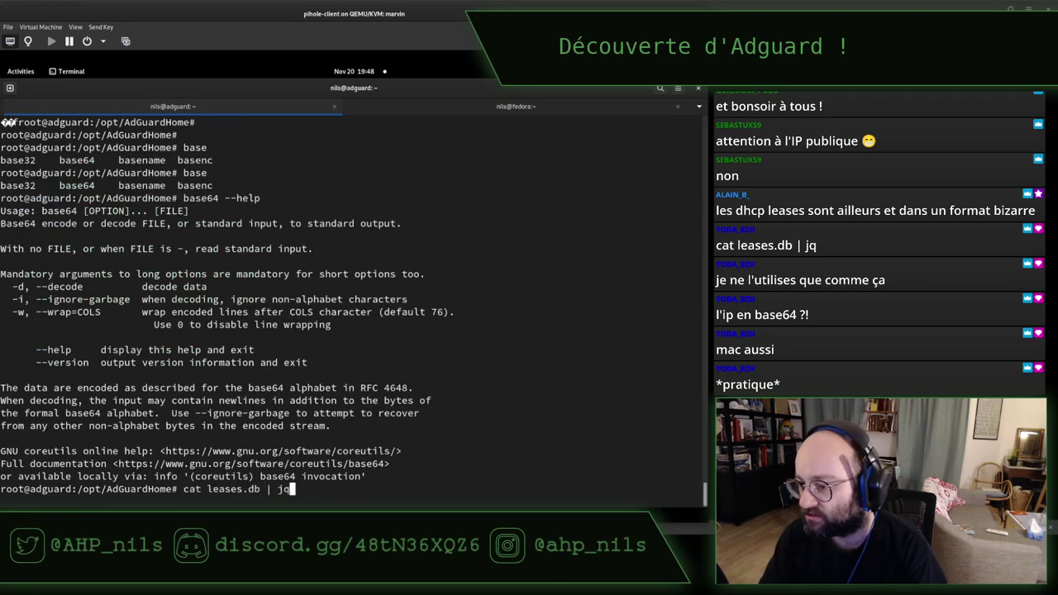
{"action": "key", "text": "Return"}
Step: Rerun the base64 -d decoding of wKgAZg== with the value enclosed in double quotes
{"action": "key", "text": "Up"}
{"action": "key", "text": "Up"}
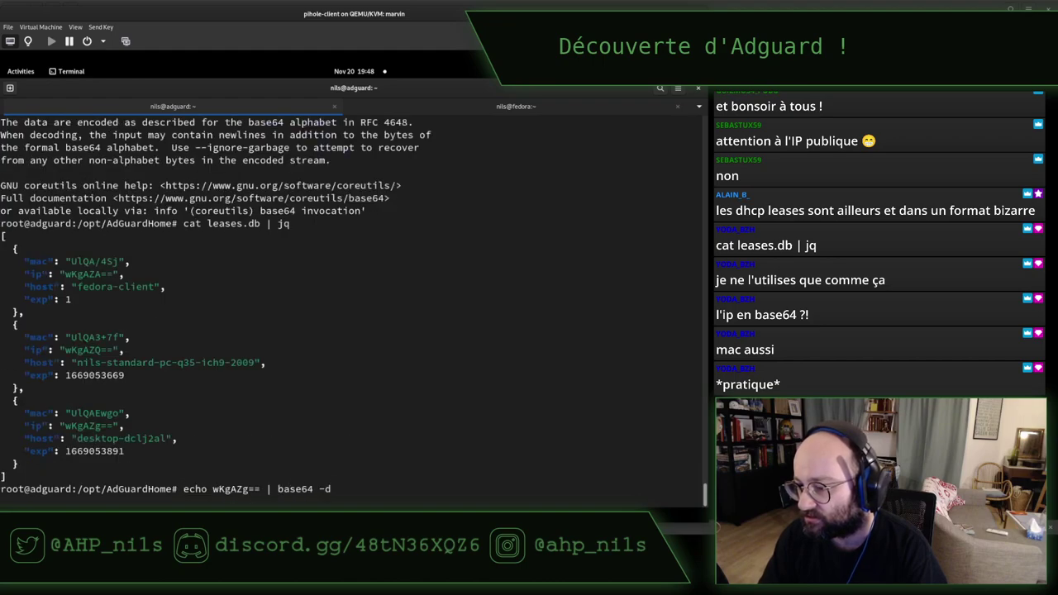
{"action": "key", "text": "Left"}
{"action": "key", "text": "Left"}
{"action": "key", "text": "Left"}
{"action": "key", "text": "Left"}
{"action": "key", "text": "Left"}
{"action": "key", "text": "Left"}
{"action": "key", "text": "Left"}
{"action": "key", "text": "Left"}
{"action": "key", "text": "Left"}
{"action": "key", "text": "Left"}
{"action": "key", "text": "Left"}
{"action": "key", "text": "Left"}
{"action": "key", "text": "Left"}
{"action": "key", "text": "Left"}
{"action": "key", "text": "Left"}
{"action": "key", "text": "Left"}
{"action": "key", "text": "Left"}
{"action": "key", "text": "Left"}
{"action": "key", "text": "Left"}
{"action": "key", "text": "Left"}
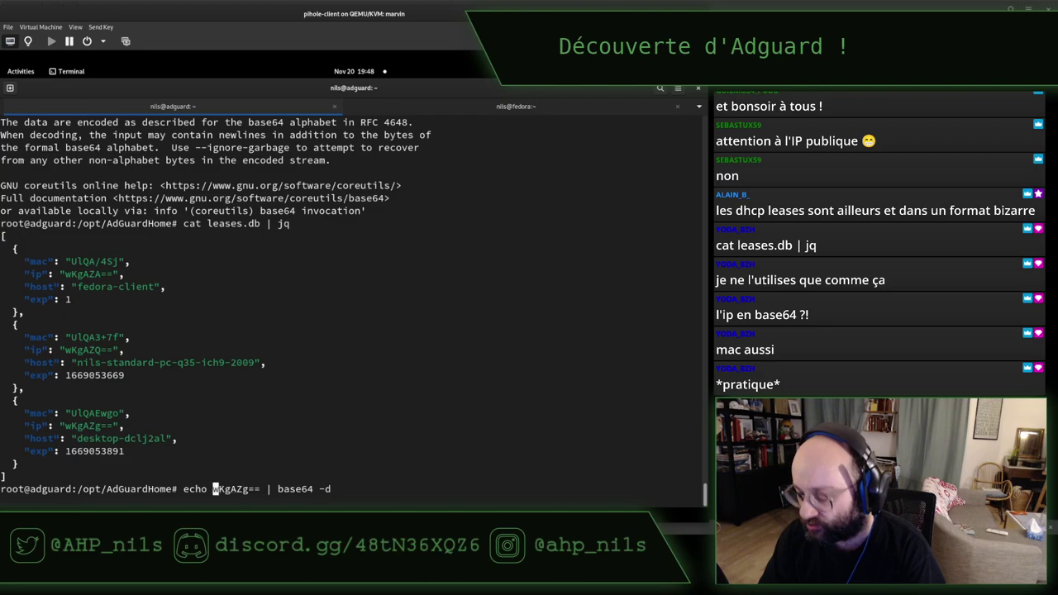
{"action": "type", "text": "\""}
{"action": "key", "text": "Right"}
{"action": "key", "text": "Right"}
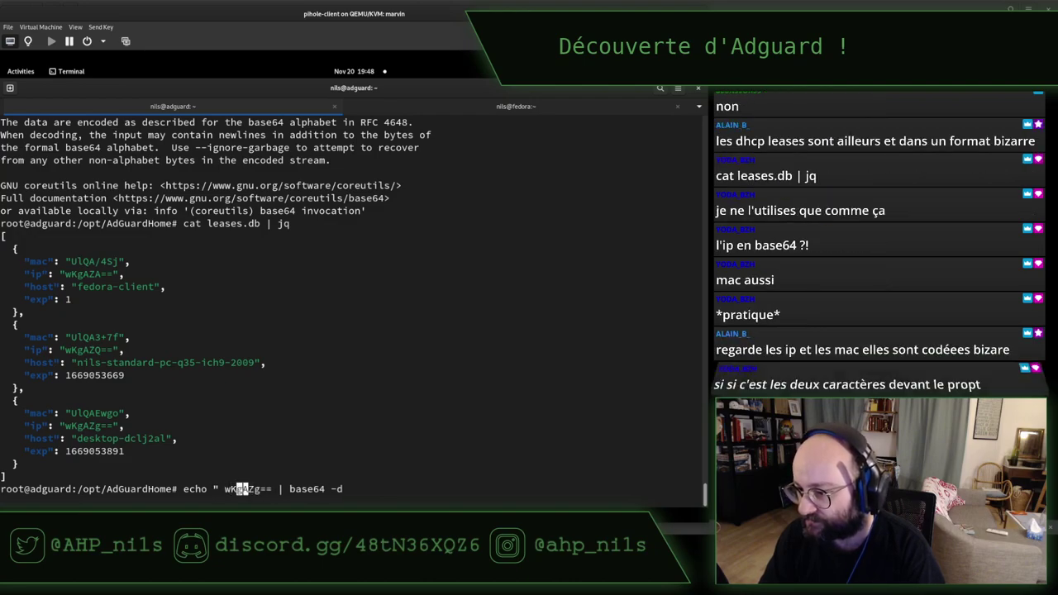
{"action": "key", "text": "Left"}
{"action": "key", "text": "Left"}
{"action": "key", "text": "BackSpace"}
{"action": "key", "text": "Right"}
{"action": "key", "text": "Right"}
{"action": "key", "text": "Right"}
{"action": "key", "text": "Right"}
{"action": "key", "text": "Right"}
{"action": "key", "text": "Right"}
{"action": "key", "text": "Right"}
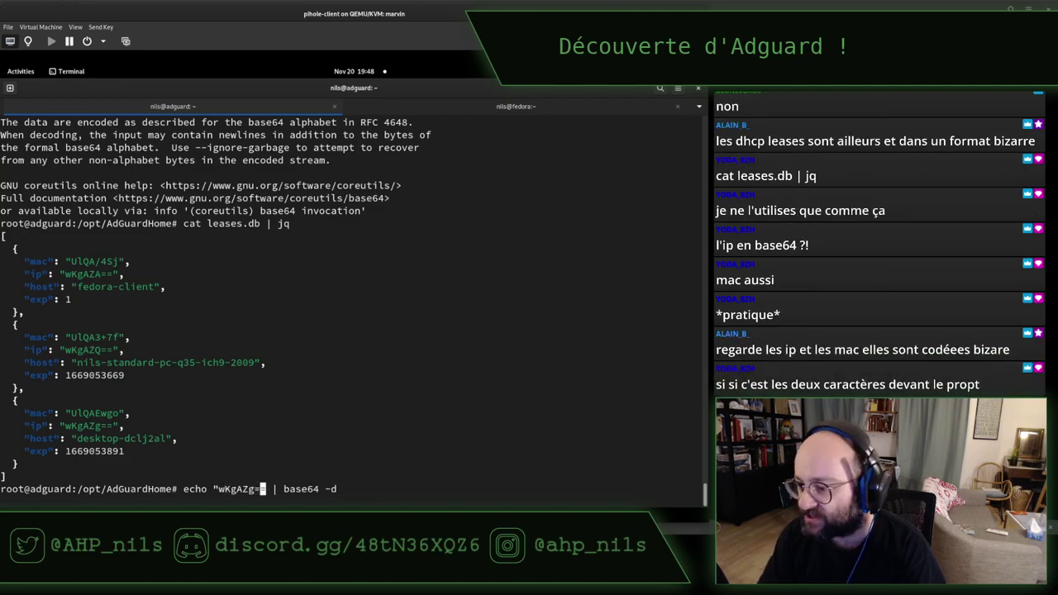
{"action": "key", "text": "Right"}
{"action": "type", "text": "\""}
{"action": "key", "text": "Return"}
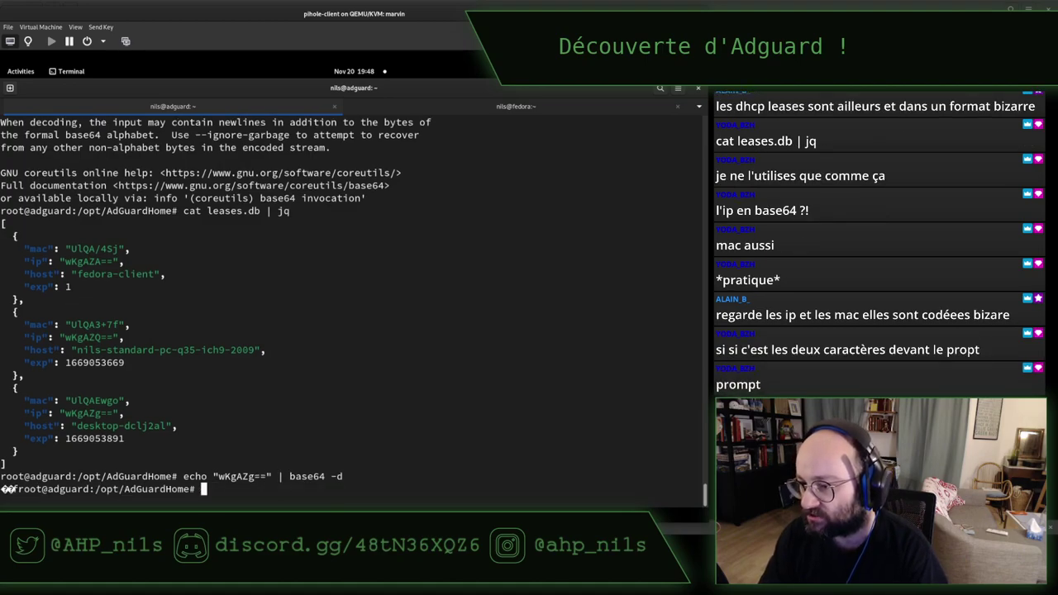
Step: Replace the echoed value with the last lease's mac value UlQAEwgo and decode it with base64 -d
{"action": "key", "text": "Up"}
{"action": "key", "text": "Left"}
{"action": "key", "text": "Left"}
{"action": "key", "text": "Left"}
{"action": "key", "text": "Left"}
{"action": "key", "text": "Left"}
{"action": "key", "text": "Left"}
{"action": "key", "text": "Left"}
{"action": "key", "text": "Left"}
{"action": "key", "text": "Left"}
{"action": "key", "text": "Left"}
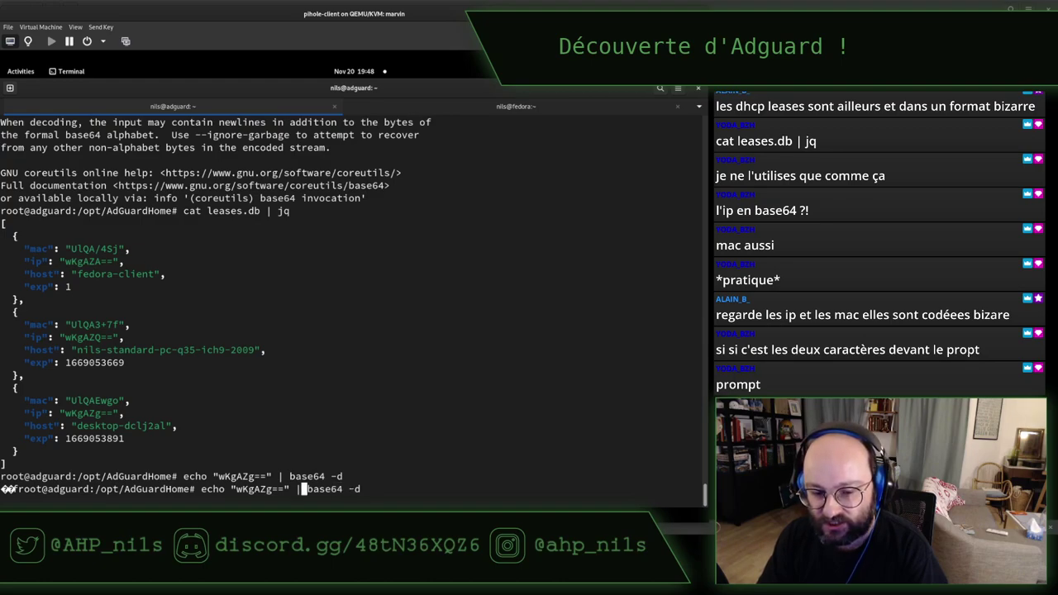
{"action": "key", "text": "Left"}
{"action": "key", "text": "Left"}
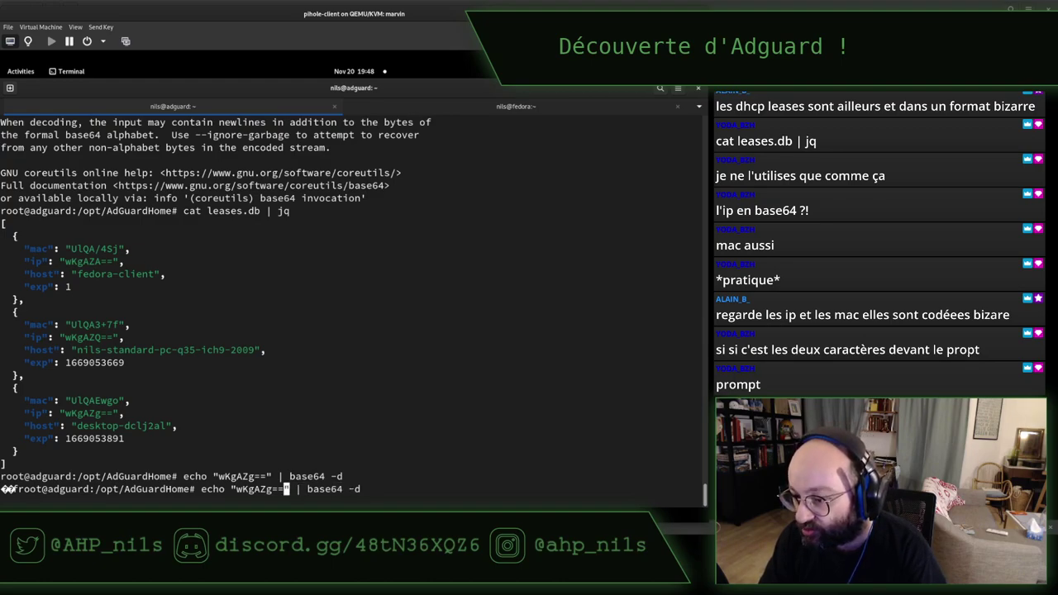
{"action": "key", "text": "BackSpace"}
{"action": "key", "text": "BackSpace"}
{"action": "key", "text": "BackSpace"}
{"action": "key", "text": "BackSpace"}
{"action": "key", "text": "BackSpace"}
{"action": "key", "text": "BackSpace"}
{"action": "key", "text": "BackSpace"}
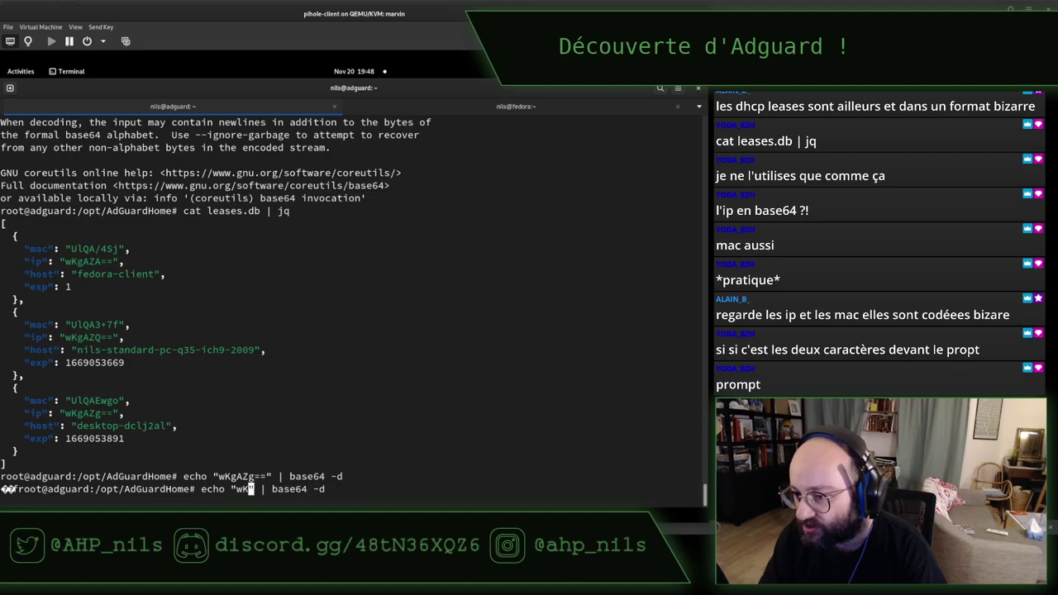
{"action": "key", "text": "BackSpace"}
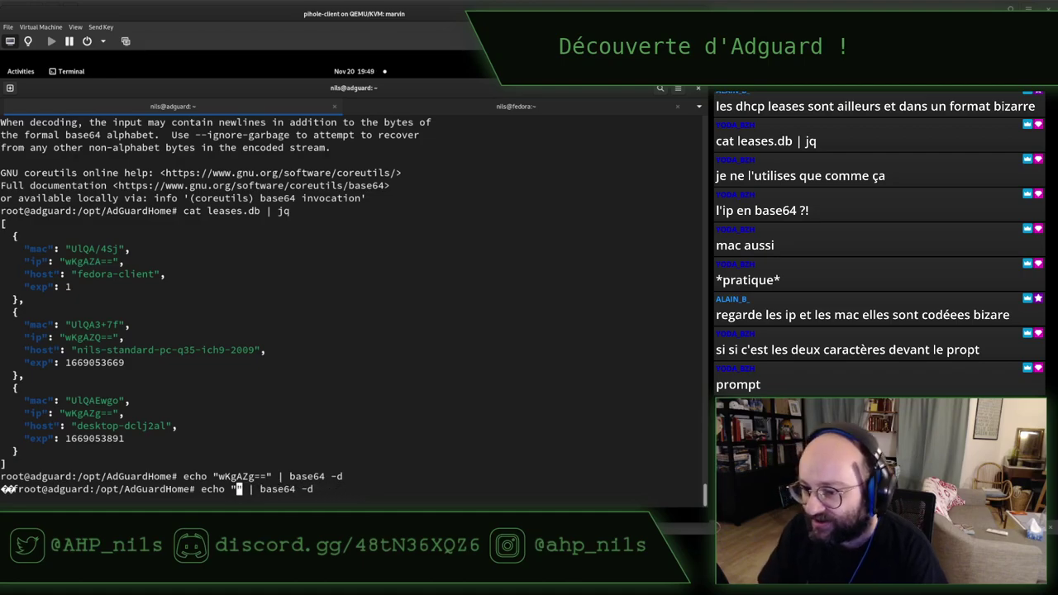
{"action": "double_click", "coordinate": [94, 401]}
{"action": "middle_click", "coordinate": [390, 383]}
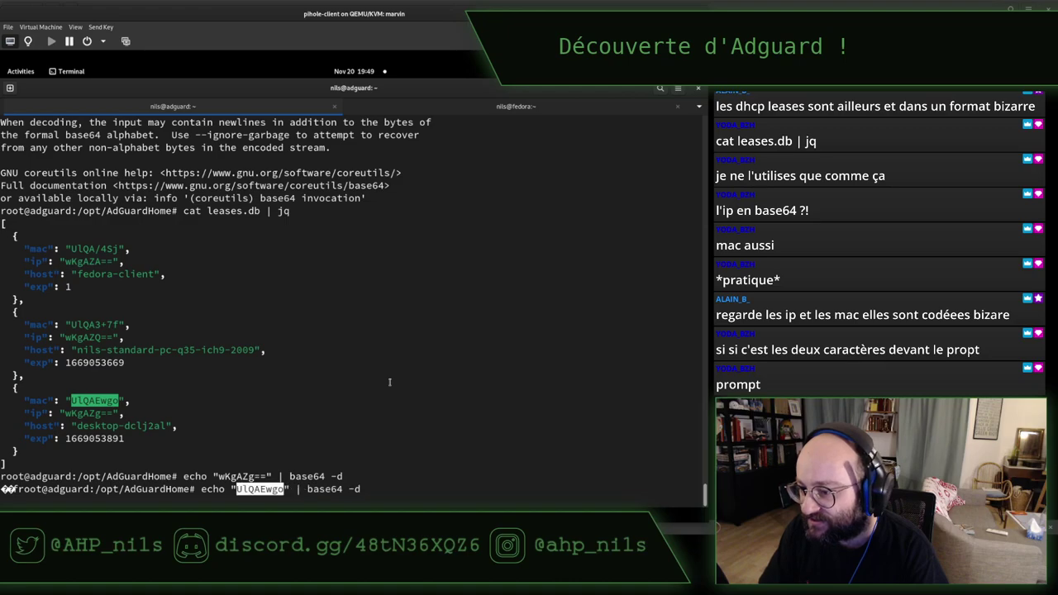
{"action": "key", "text": "Return"}
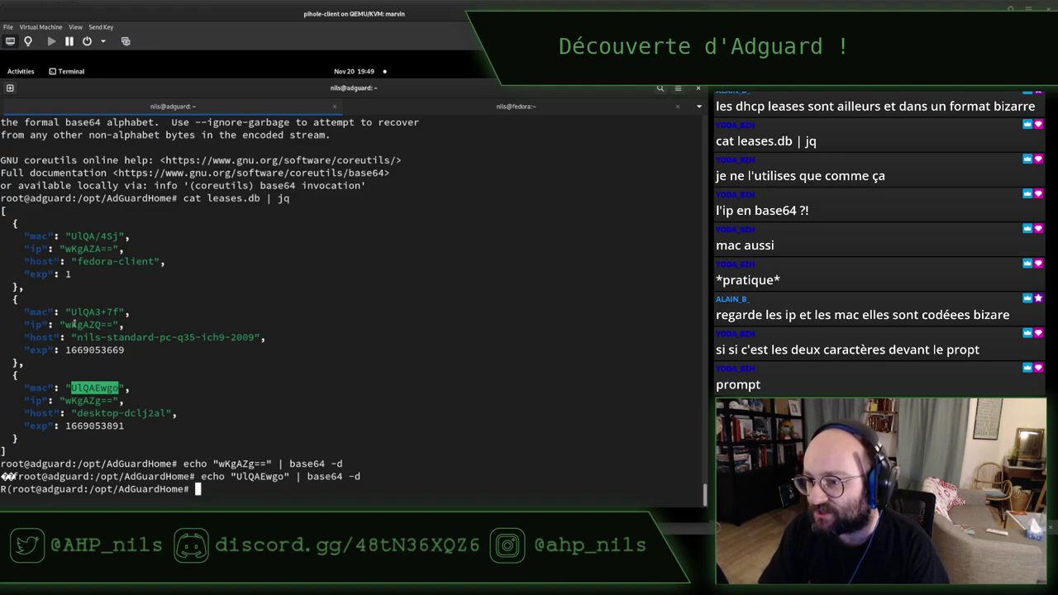
Step: Recall the last decode command without running it and examine the encoded ip values of the first and second leases
{"action": "left_click_drag", "start_coordinate": [65, 324], "coordinate": [112, 325]}
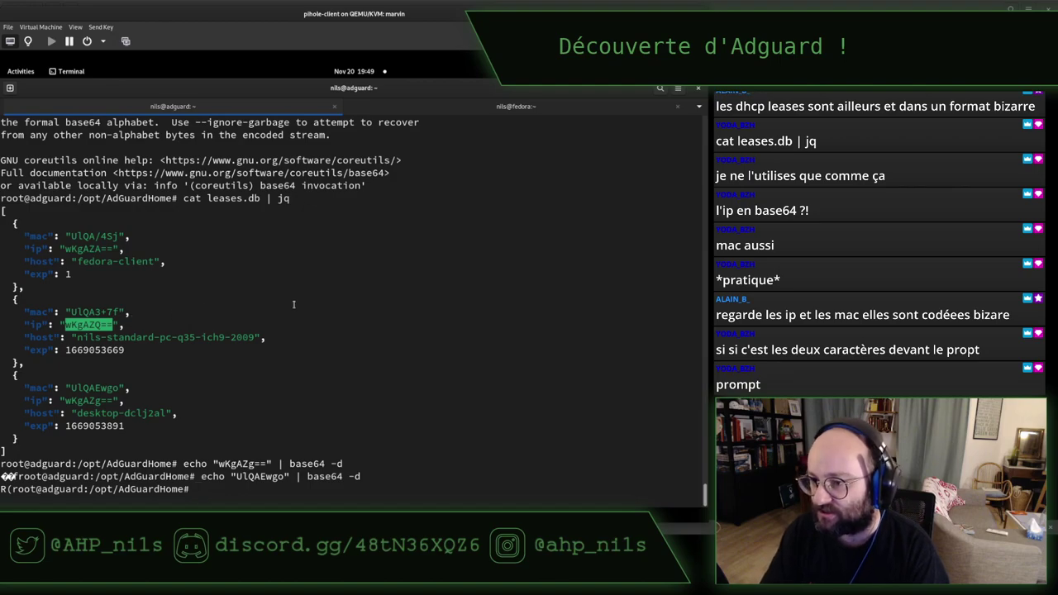
{"action": "key", "text": "Up"}
{"action": "key", "text": "Left"}
{"action": "key", "text": "Left"}
{"action": "key", "text": "Left"}
{"action": "key", "text": "Left"}
{"action": "key", "text": "Left"}
{"action": "key", "text": "Left"}
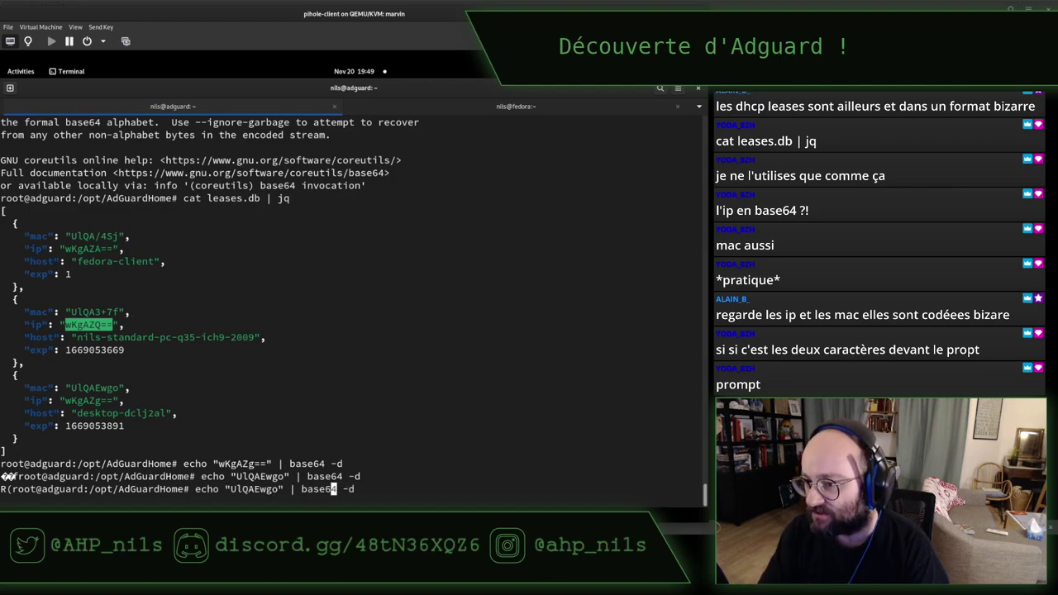
{"action": "key", "text": "Left"}
{"action": "key", "text": "Left"}
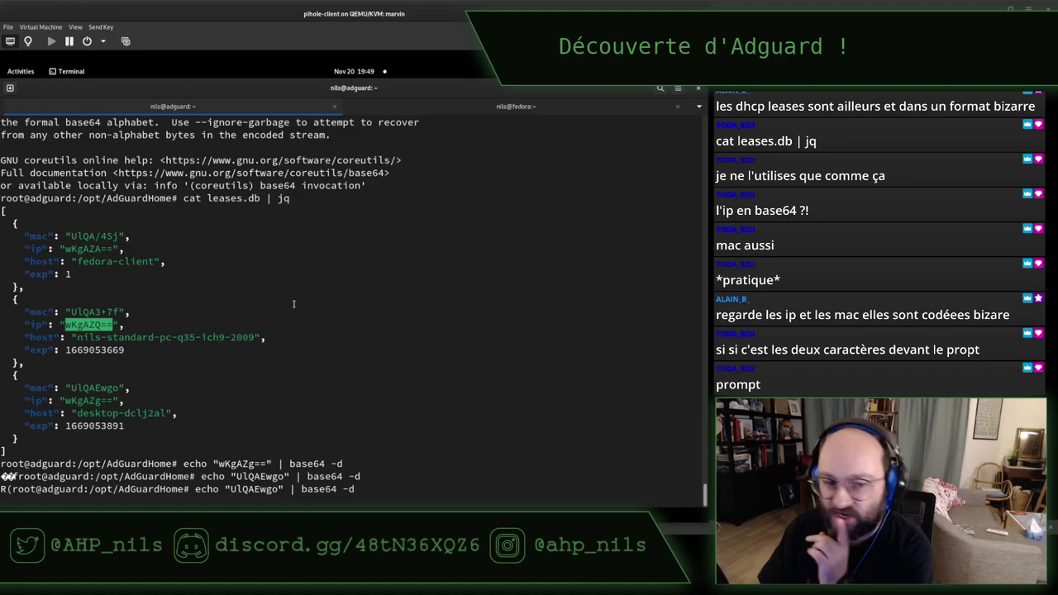
{"action": "left_click", "coordinate": [65, 248]}
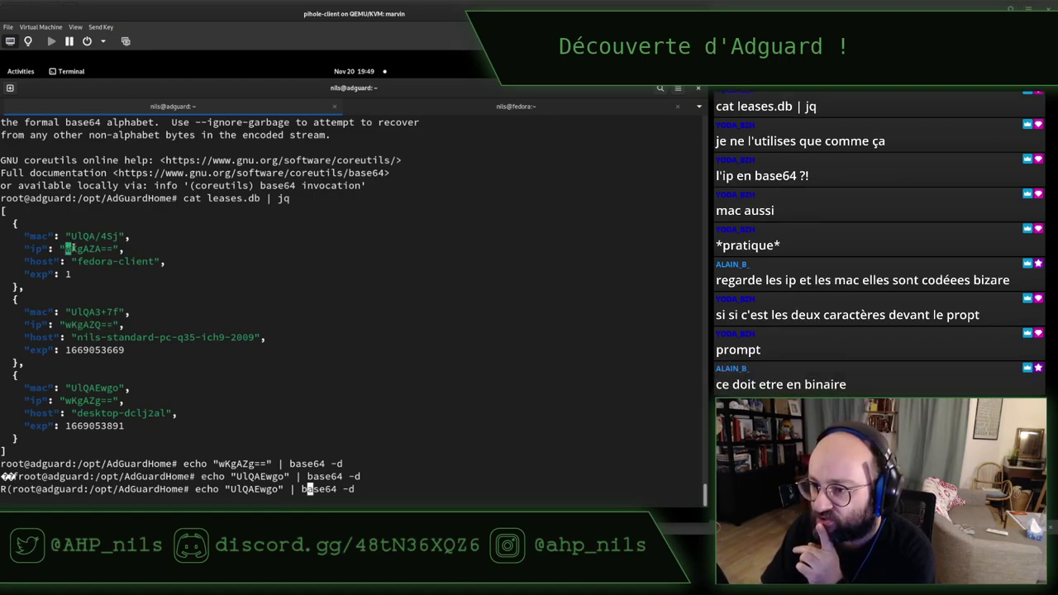
{"action": "left_click_drag", "start_coordinate": [65, 248], "coordinate": [95, 248]}
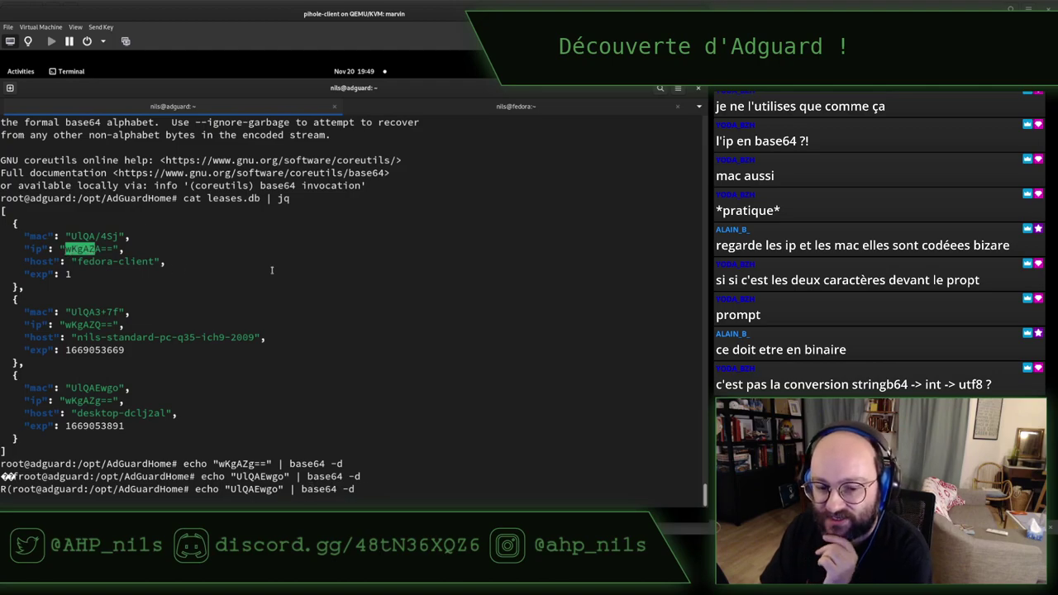
{"action": "key", "text": "Left"}
{"action": "key", "text": "Left"}
{"action": "key", "text": "Left"}
{"action": "key", "text": "Left"}
{"action": "key", "text": "Left"}
{"action": "key", "text": "Left"}
{"action": "key", "text": "Left"}
{"action": "key", "text": "Left"}
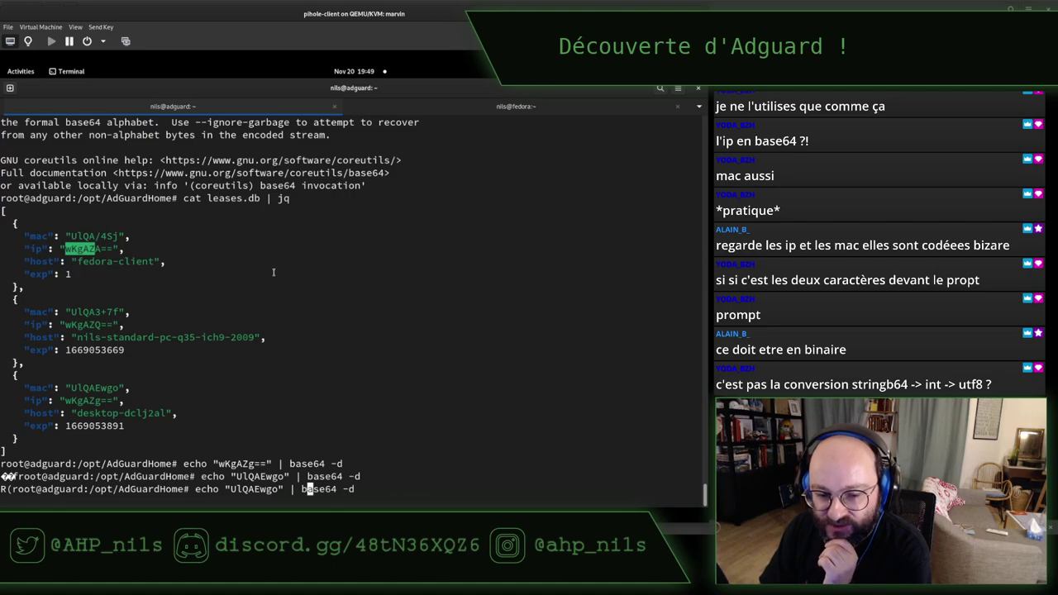
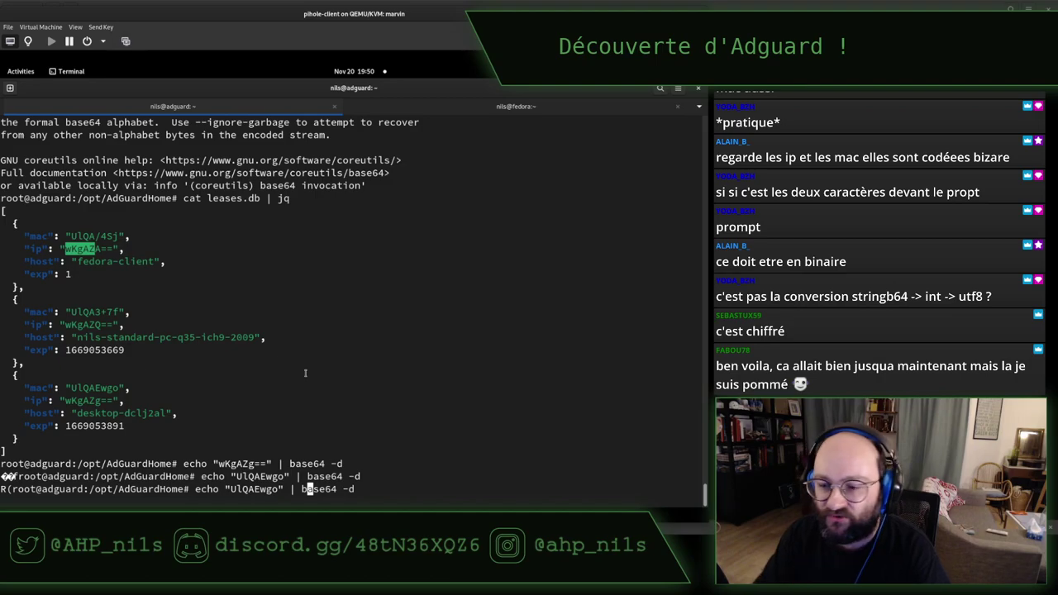
Step: Examine the fields of the last lease, especially its encoded mac and ip values, alongside the base64 decode commands
{"action": "double_click", "coordinate": [233, 199]}
{"action": "left_click", "coordinate": [206, 265]}
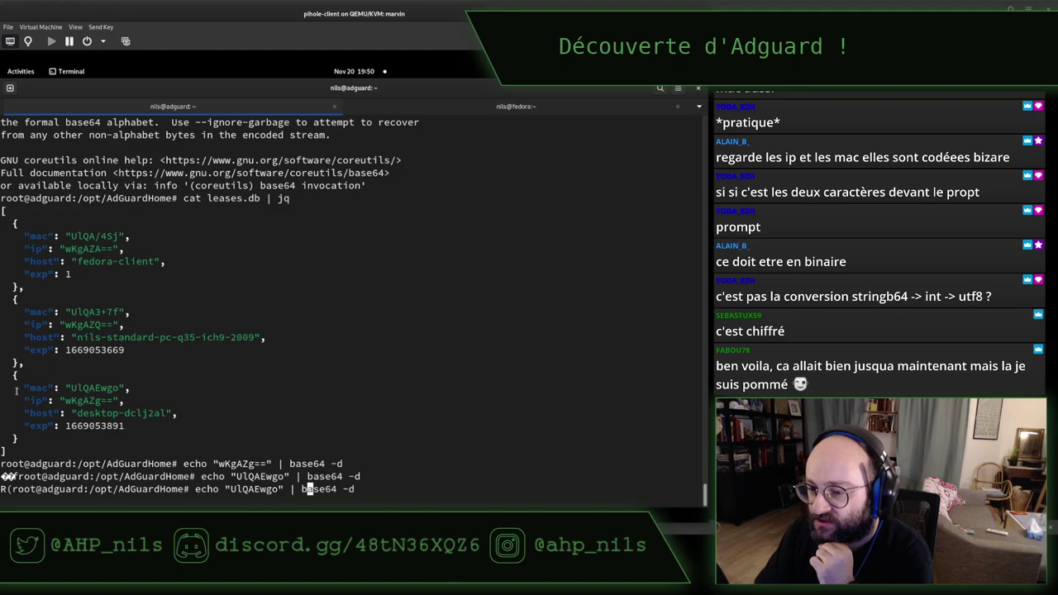
{"action": "left_click_drag", "start_coordinate": [22, 388], "coordinate": [221, 378]}
{"action": "left_click", "coordinate": [219, 425]}
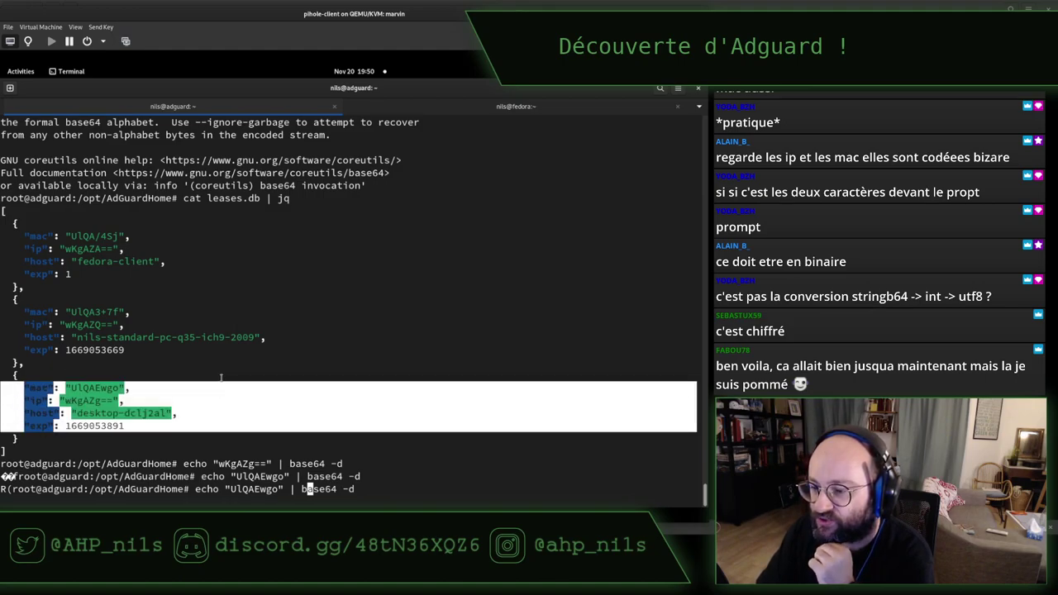
{"action": "left_click", "coordinate": [221, 378]}
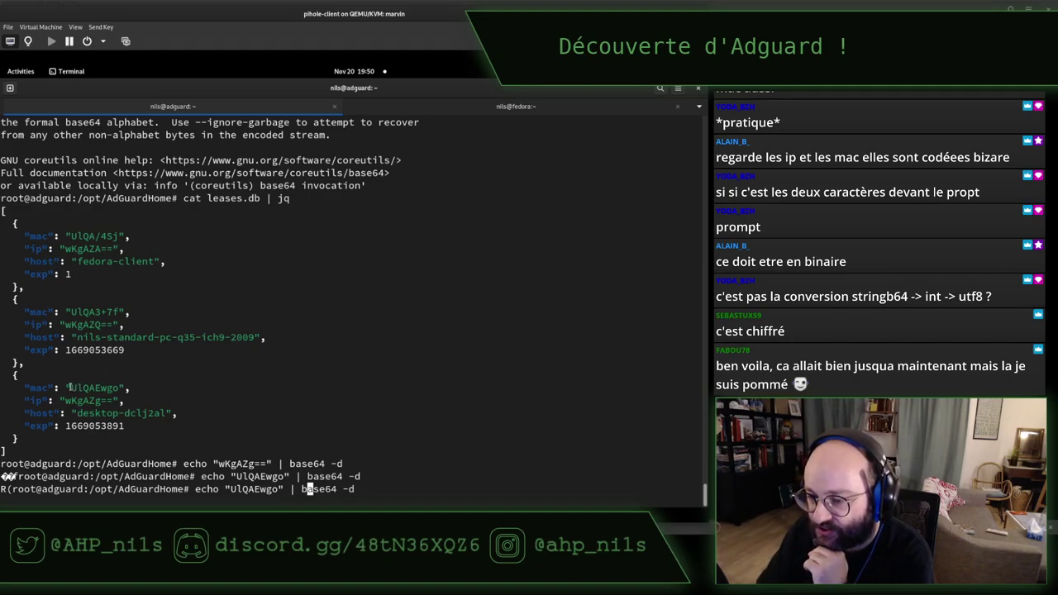
{"action": "left_click_drag", "start_coordinate": [69, 387], "coordinate": [114, 400]}
{"action": "left_click", "coordinate": [113, 399]}
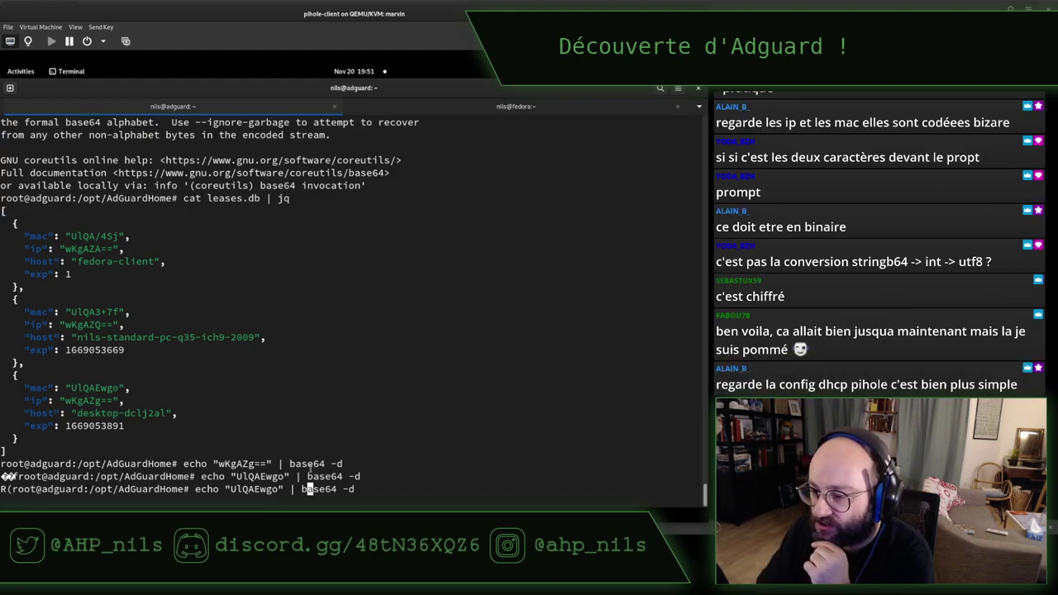
{"action": "double_click", "coordinate": [306, 464]}
{"action": "left_click", "coordinate": [346, 353]}
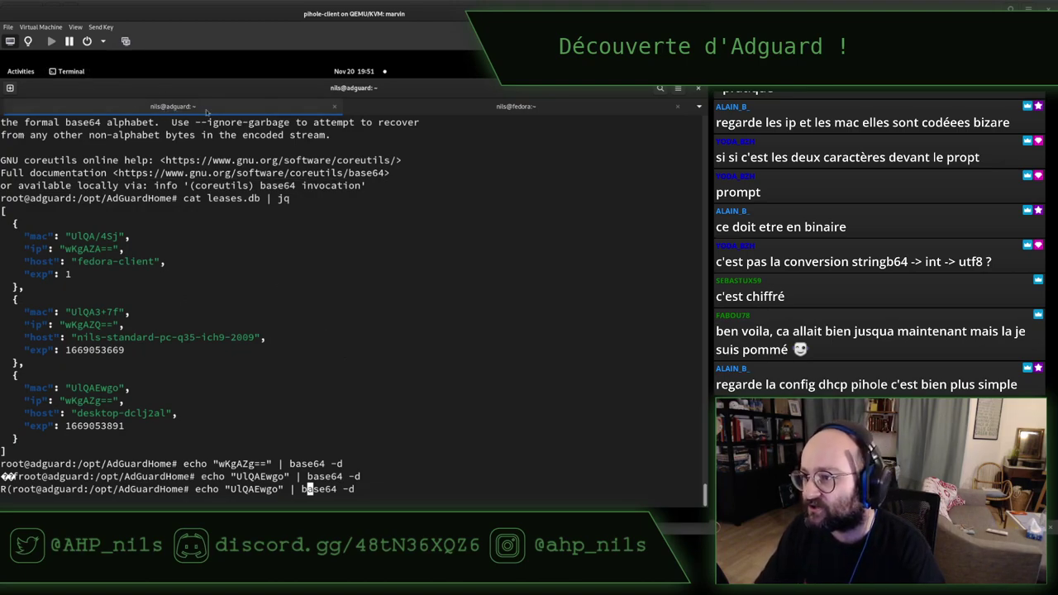
Step: Go to the Fedora client's terminal session and discard the unfinished ssh command there
{"action": "key", "text": "ctrl+Page_Down"}
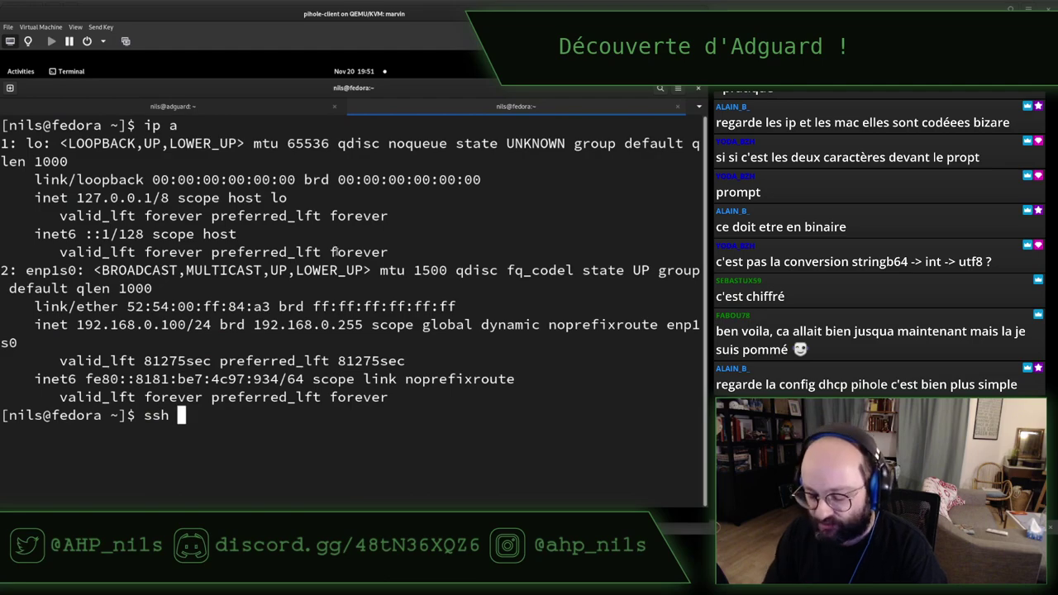
{"action": "type", "text": "192.1"}
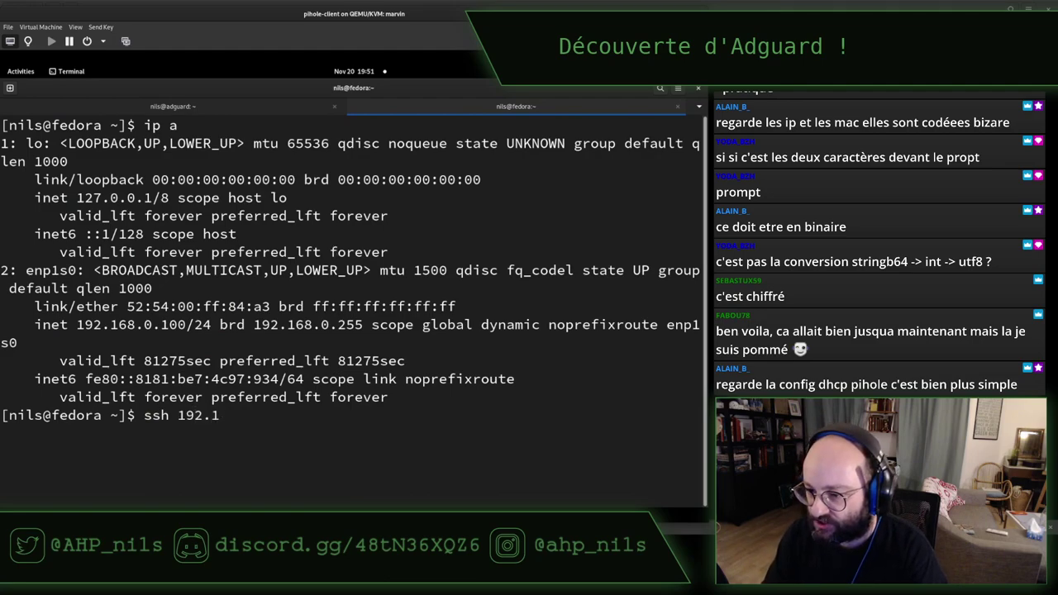
{"action": "key", "text": "BackSpace"}
{"action": "key", "text": "ctrl+c"}
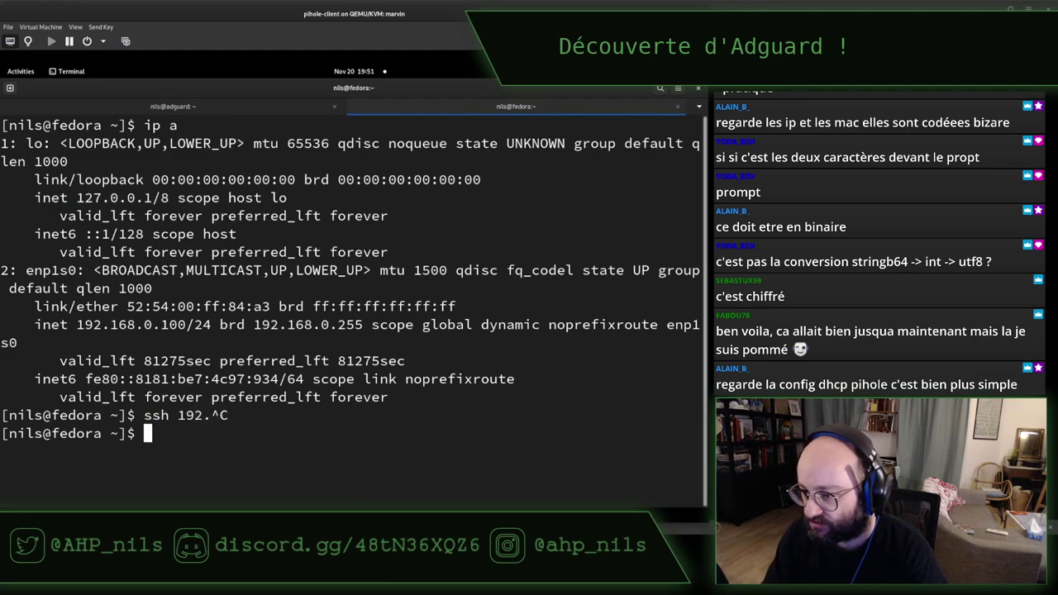
Step: Start an SSH connection from the Fedora client to 192.168.0.53, correcting the address before running the command
{"action": "type", "text": "ssh 192.1"}
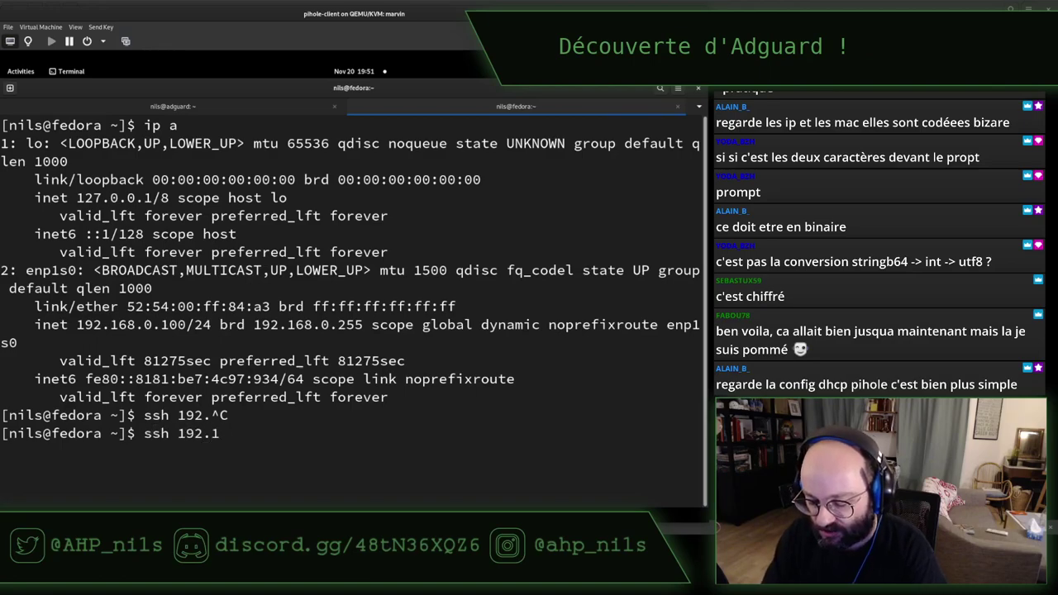
{"action": "type", "text": "68"}
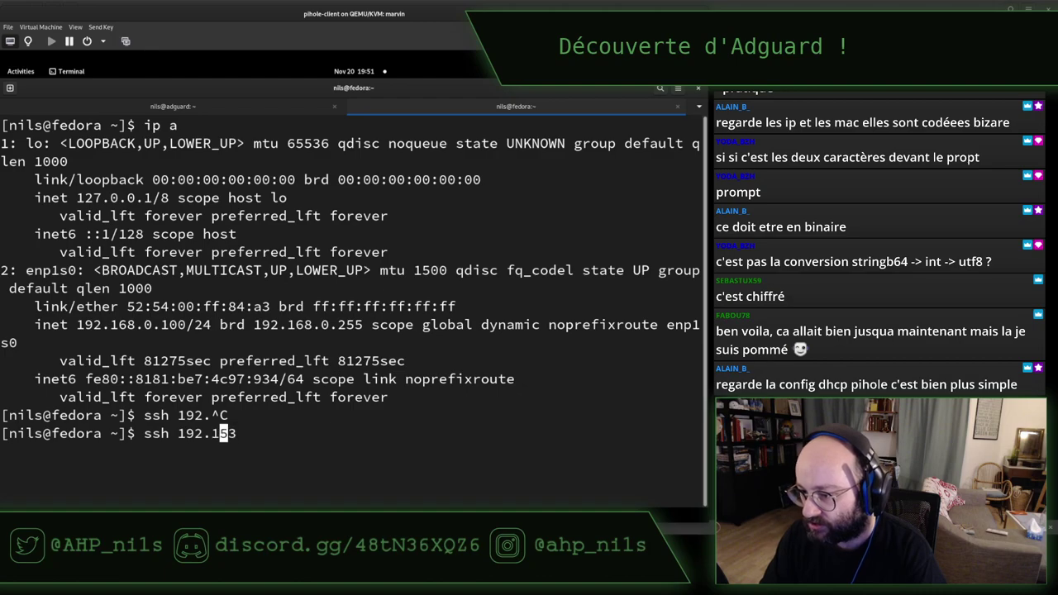
{"action": "type", "text": "6"}
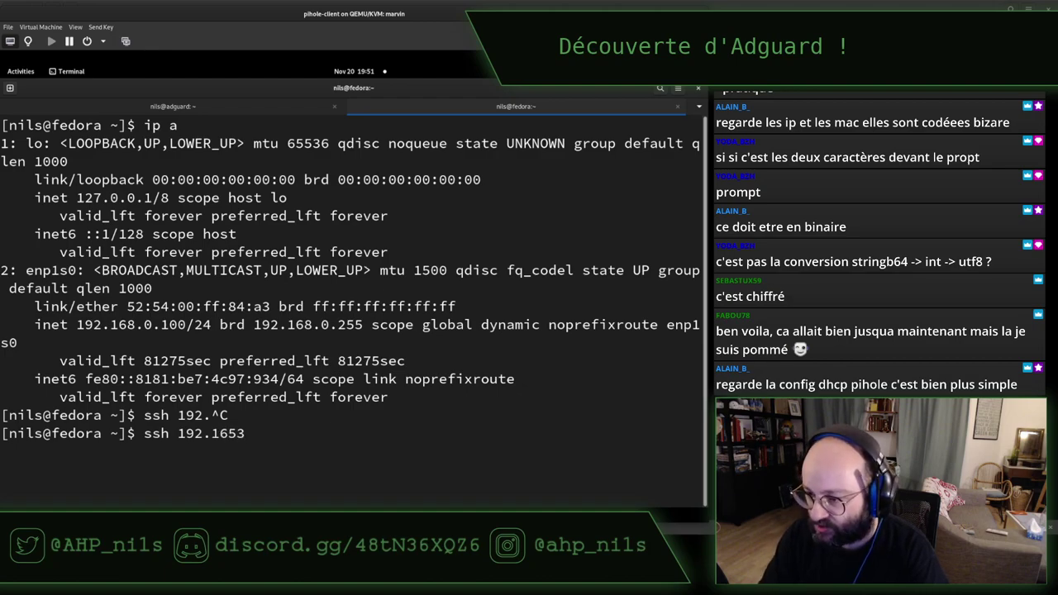
{"action": "type", "text": ".8"}
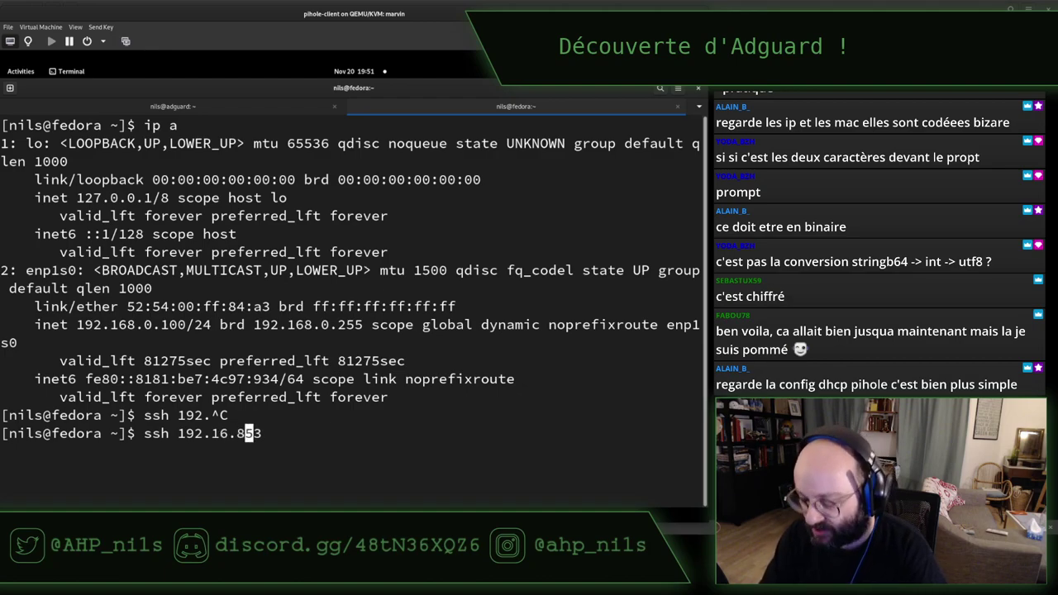
{"action": "type", "text": "."}
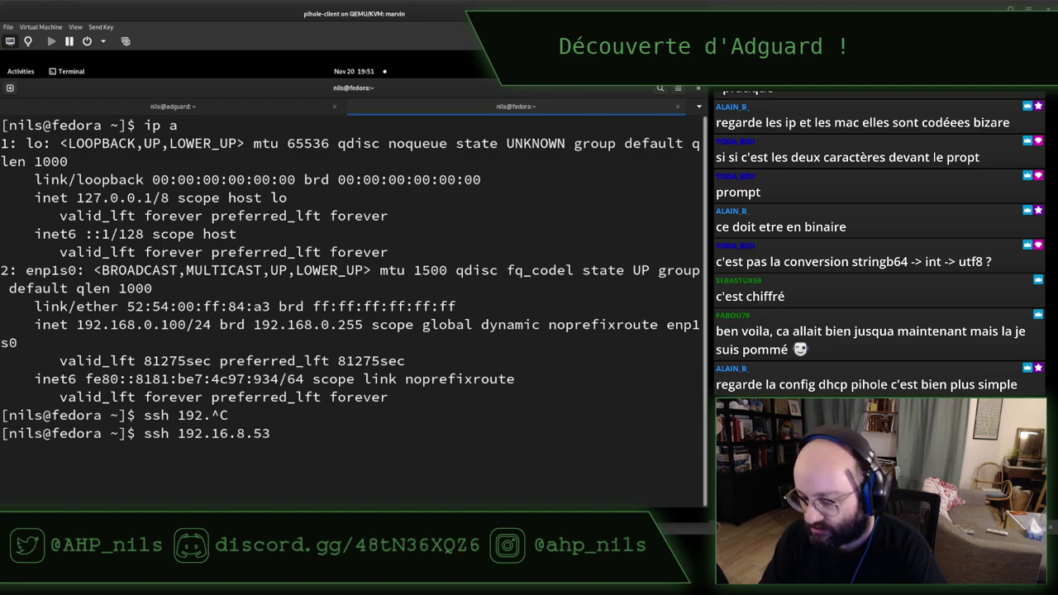
{"action": "type", "text": "0."}
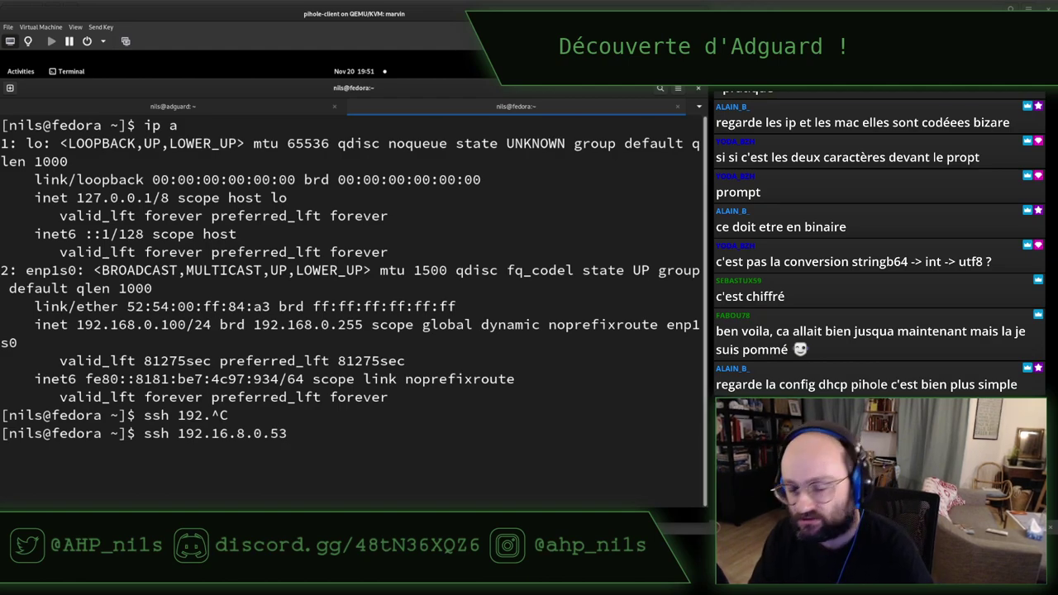
{"action": "key", "text": "Left"}
{"action": "key", "text": "Left"}
{"action": "key", "text": "Left"}
{"action": "key", "text": "Left"}
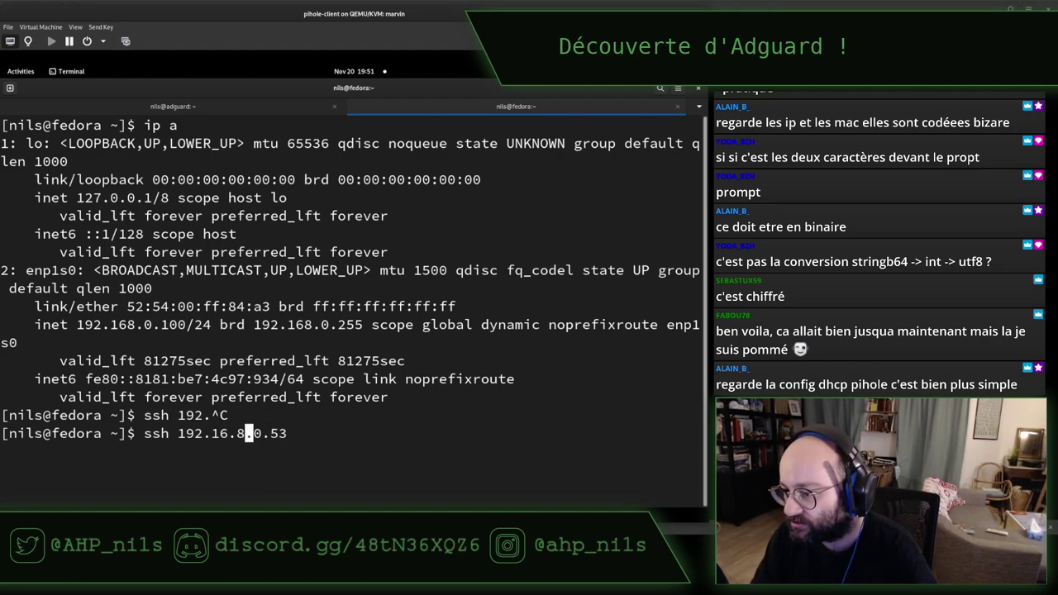
{"action": "key", "text": "BackSpace"}
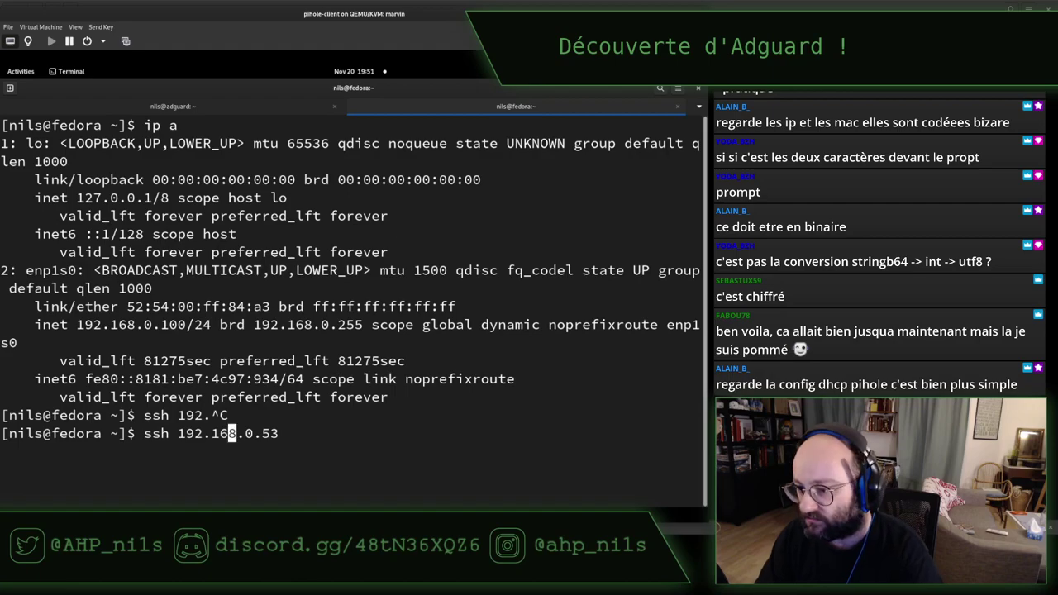
{"action": "key", "text": "Return"}
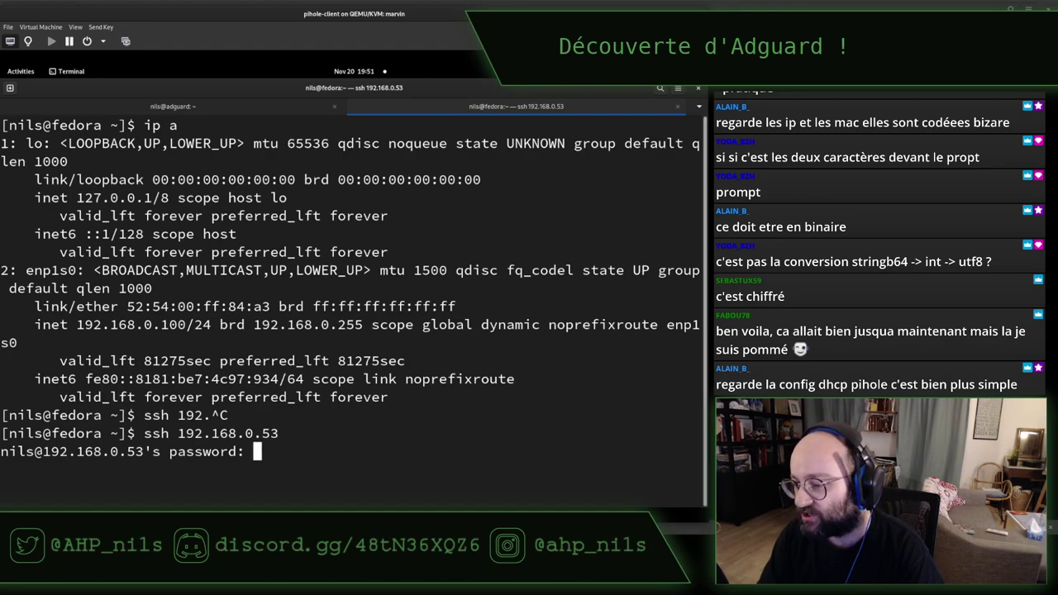
Step: Try to log in to 192.168.0.53 with the account password and abort the connection attempt
{"action": "key", "text": "Return"}
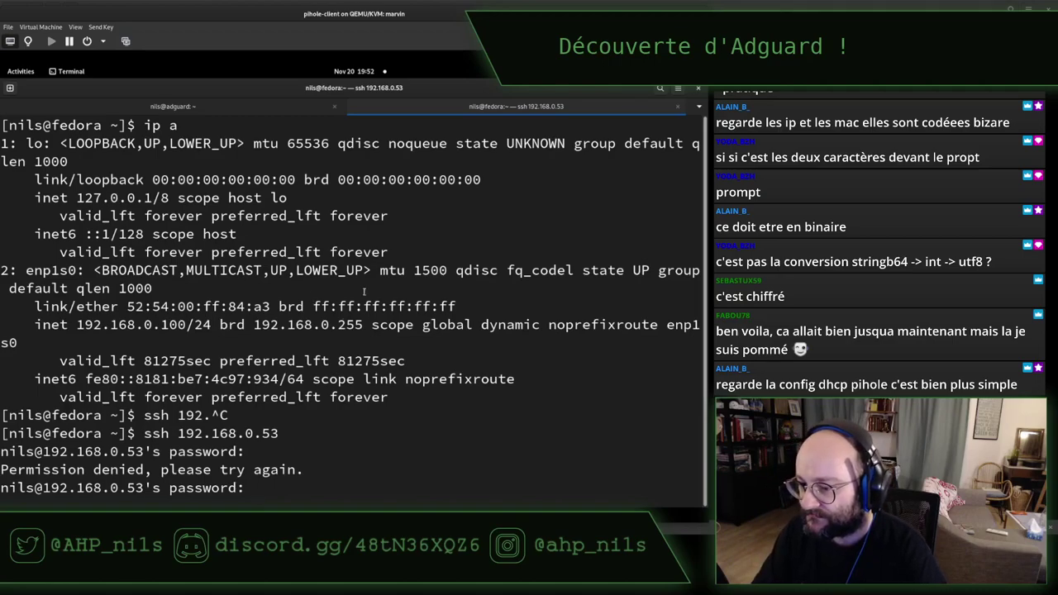
{"action": "key", "text": "Return"}
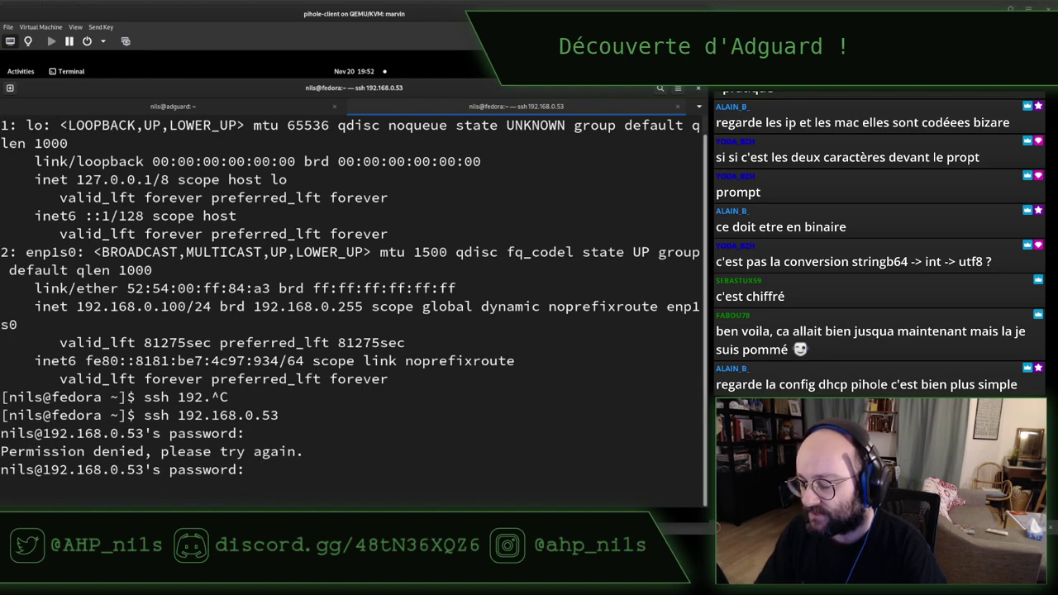
{"action": "key", "text": "ctrl+c"}
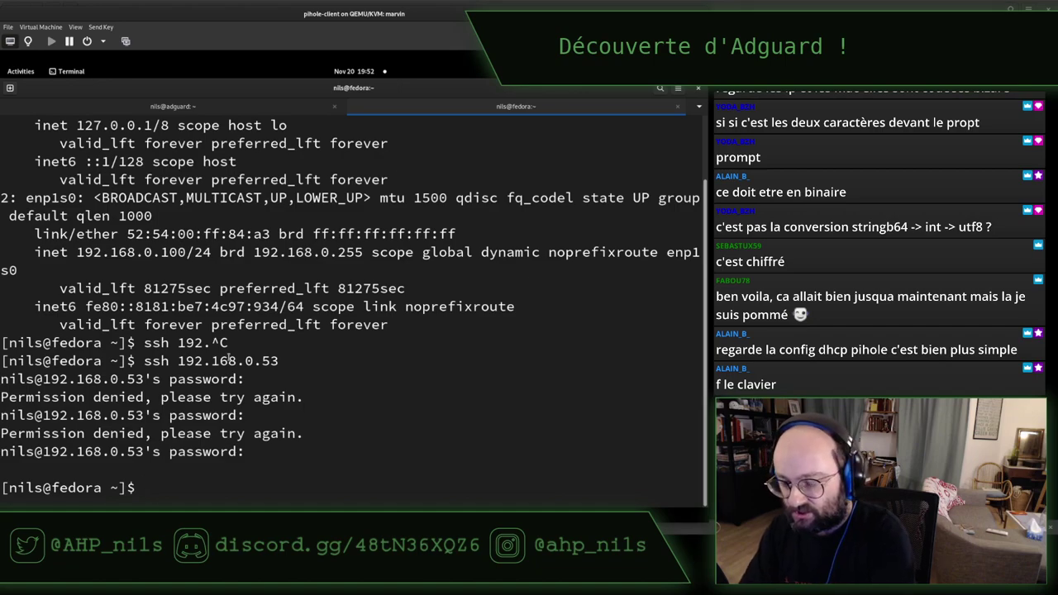
Step: Rerun ssh 192.168.0.53 and log in to the Pi-hole server with the account password
{"action": "key", "text": "Up"}
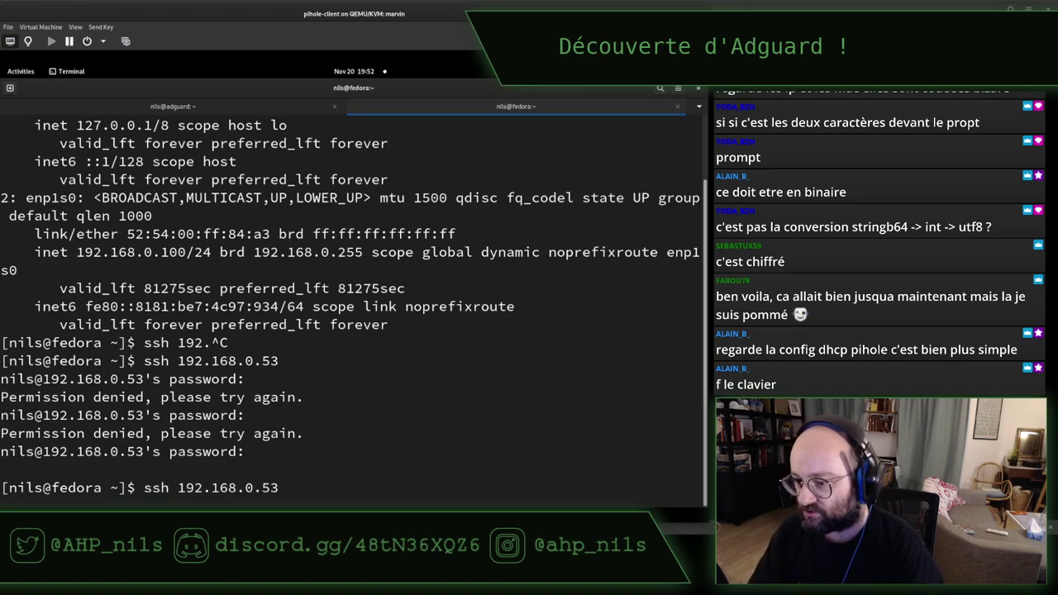
{"action": "key", "text": "Return"}
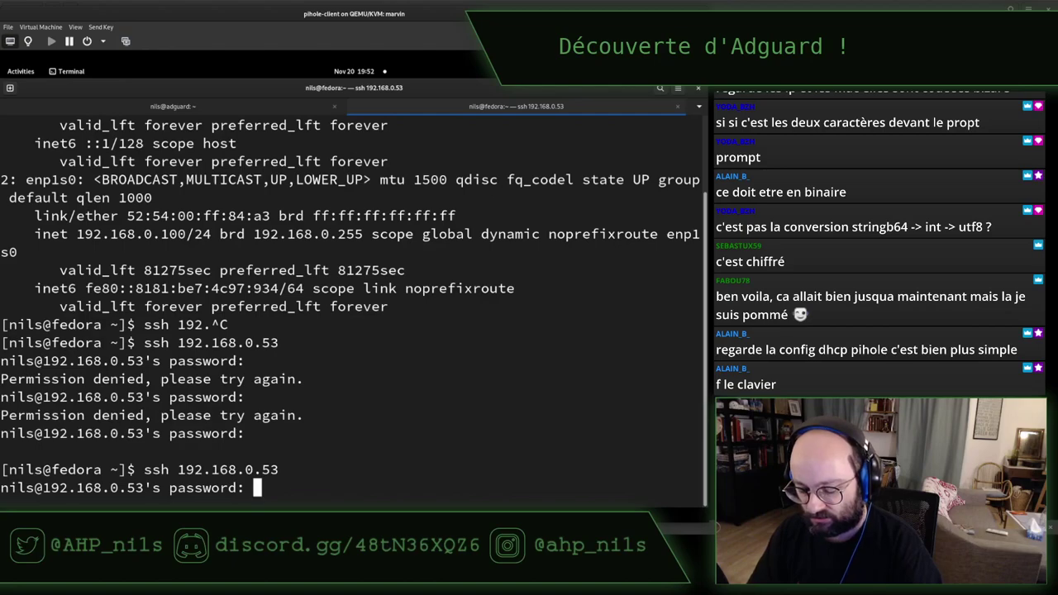
{"action": "key", "text": "Return"}
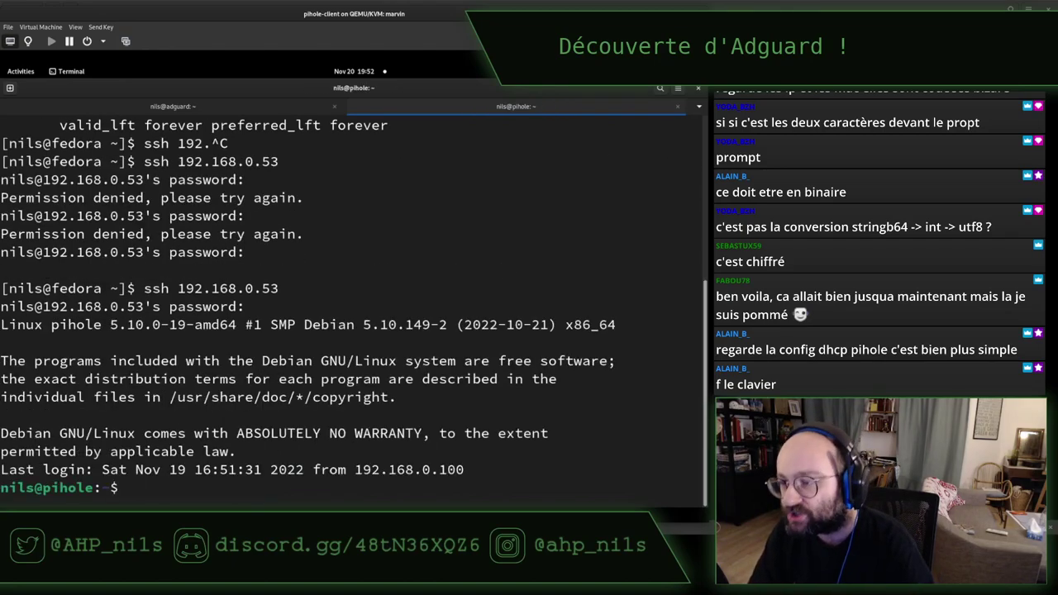
Step: Open a root shell on the Pi-hole server with sudo -i, entering the sudo password
{"action": "type", "text": "sudo -i"}
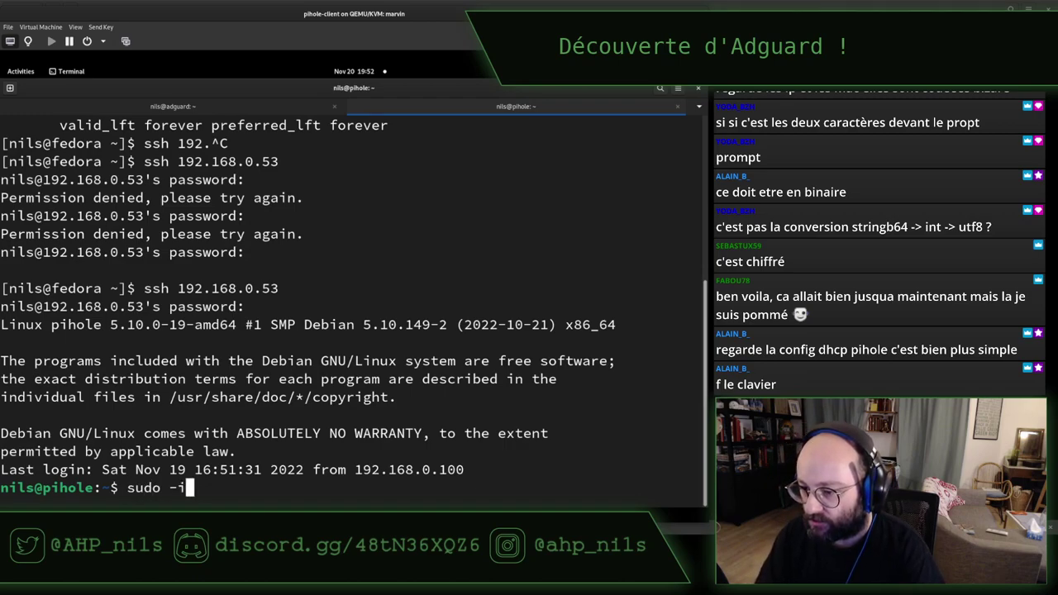
{"action": "key", "text": "Return"}
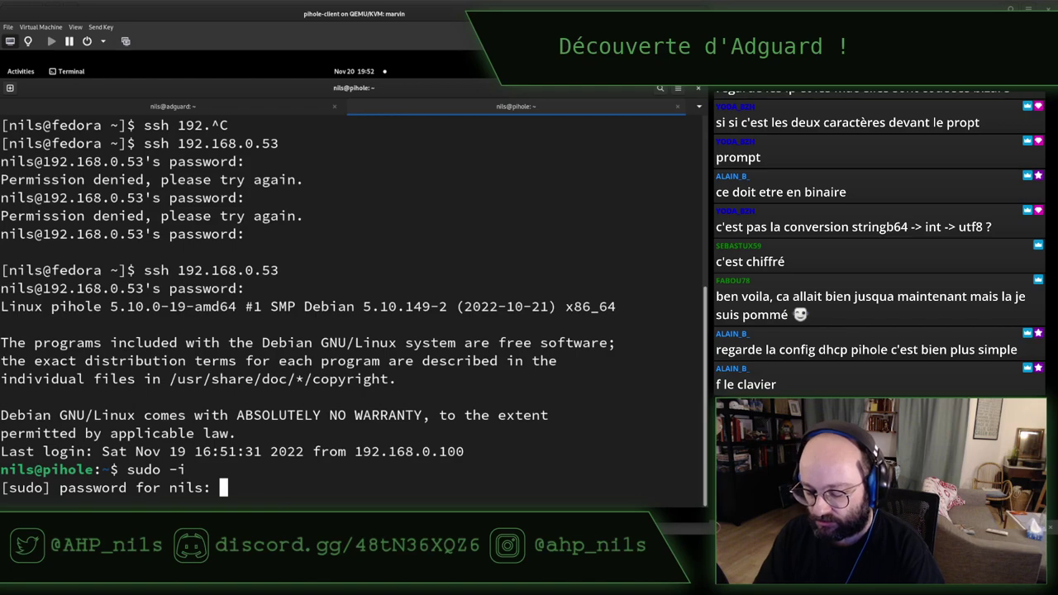
{"action": "key", "text": "Return"}
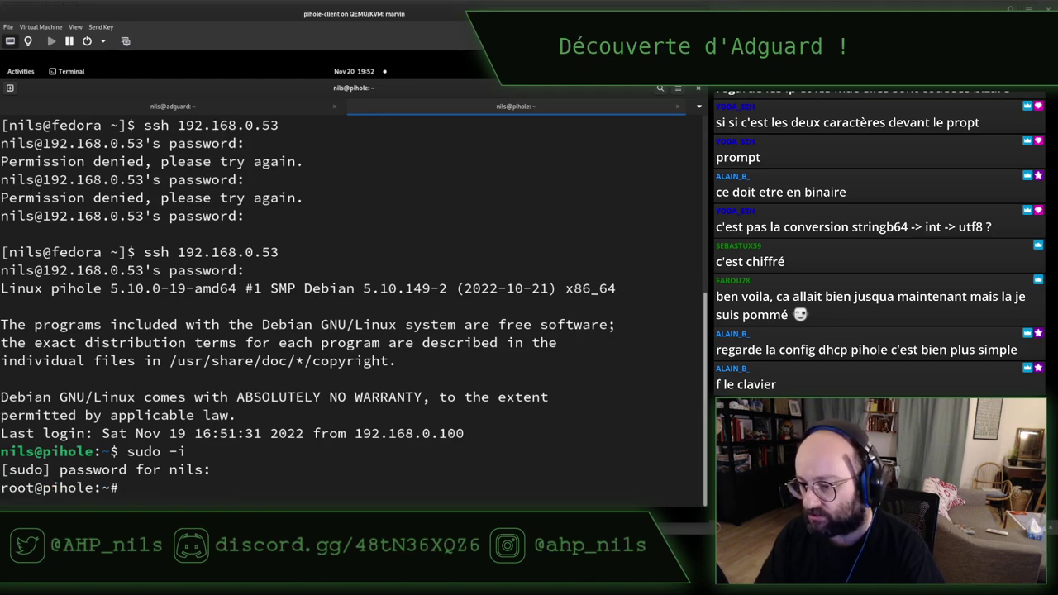
Step: Change to the /etc directory and list its contents with ls -ltrh
{"action": "type", "text": "cd /etc/"}
{"action": "key", "text": "Return"}
{"action": "type", "text": "ls -ltrh"}
{"action": "key", "text": "Return"}
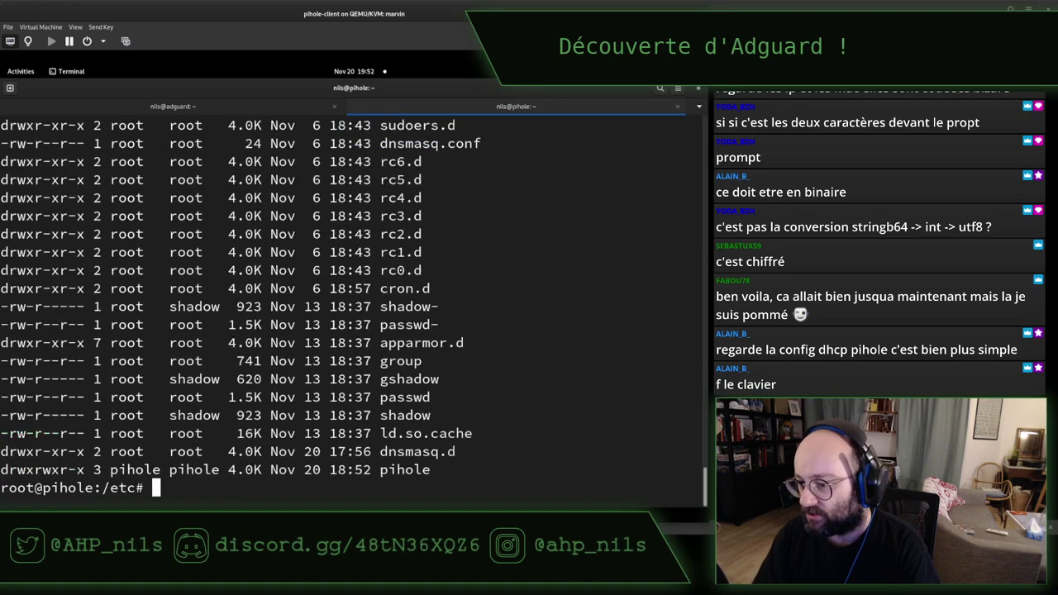
Step: Enter the pihole subdirectory and list its files with ls -ltrh
{"action": "type", "text": "cd pihole/"}
{"action": "key", "text": "Return"}
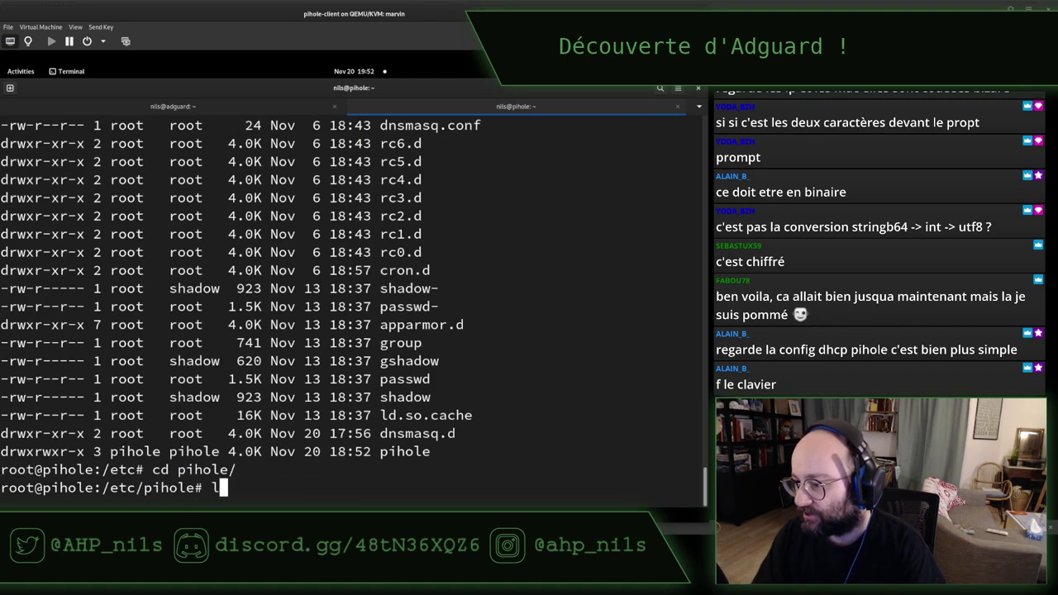
{"action": "type", "text": "ls -ltrh"}
{"action": "key", "text": "Return"}
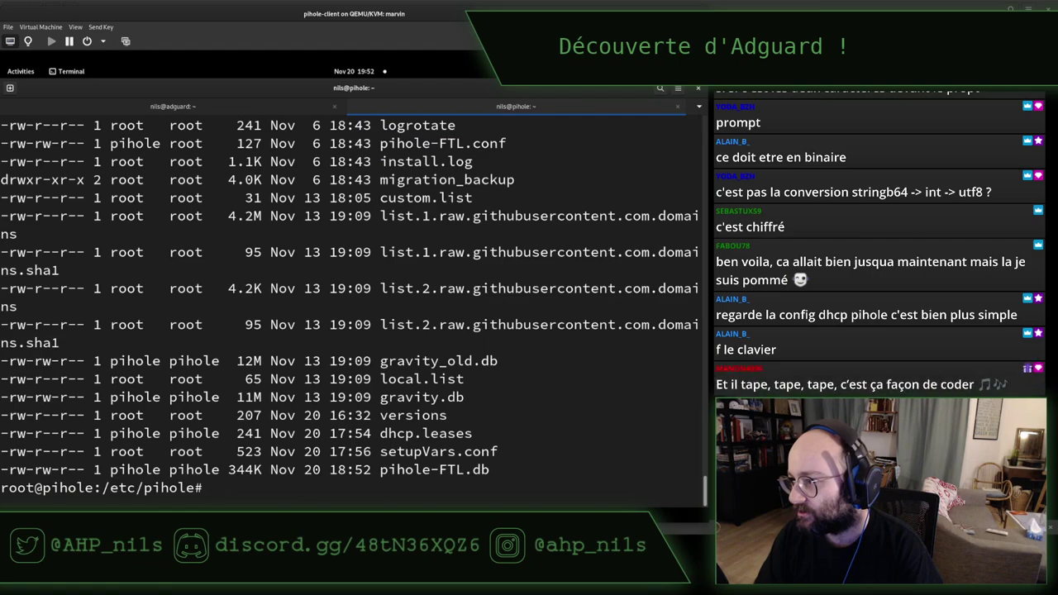
Step: Open dhcp.leases with less and display it from the first line
{"action": "type", "text": "less pu"}
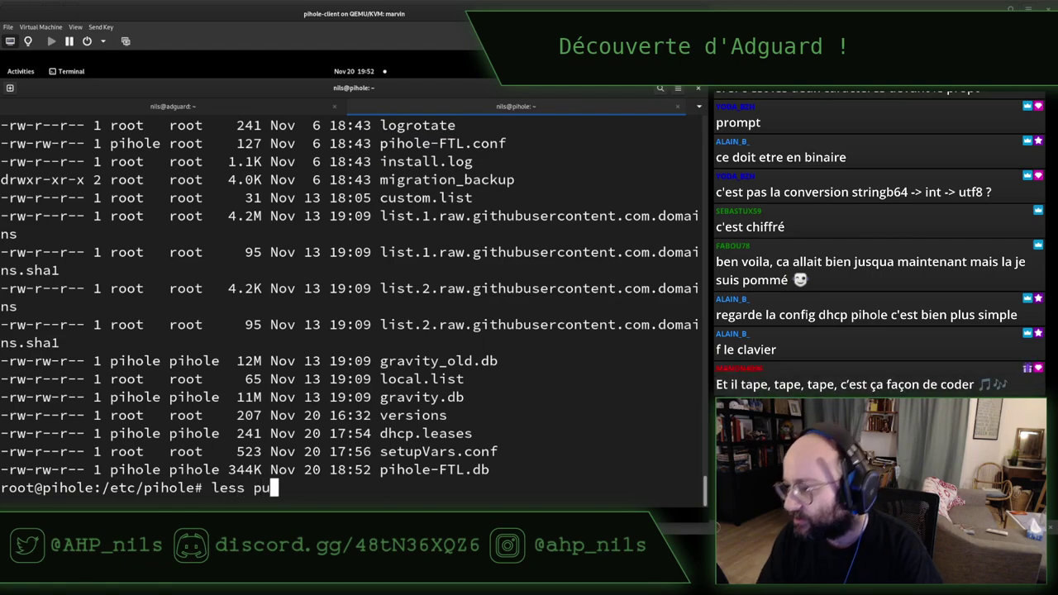
{"action": "key", "text": "BackSpace"}
{"action": "key", "text": "BackSpace"}
{"action": "type", "text": "dh"}
{"action": "key", "text": "Tab"}
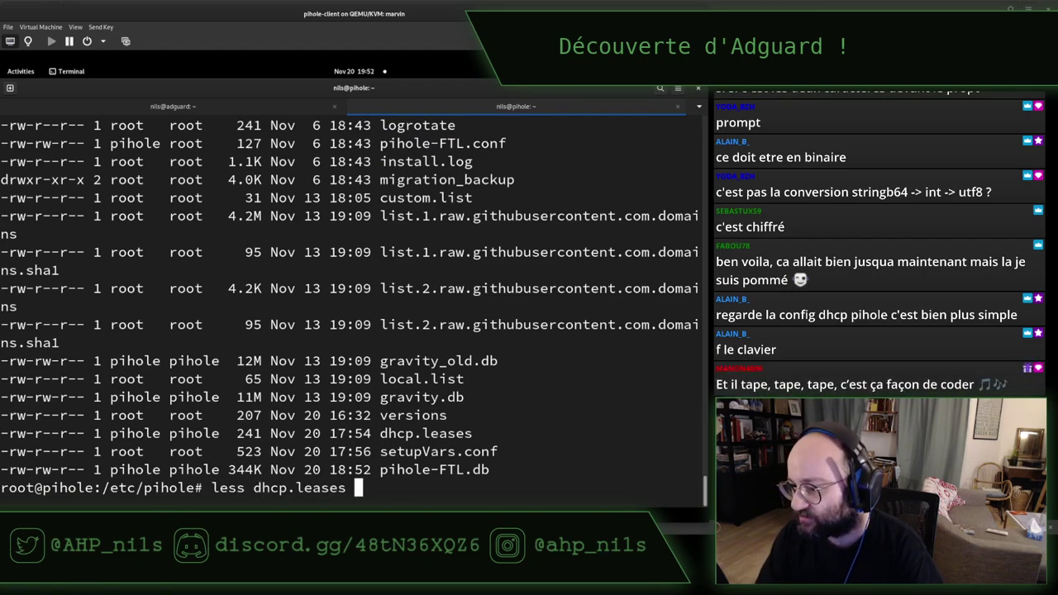
{"action": "key", "text": "Return"}
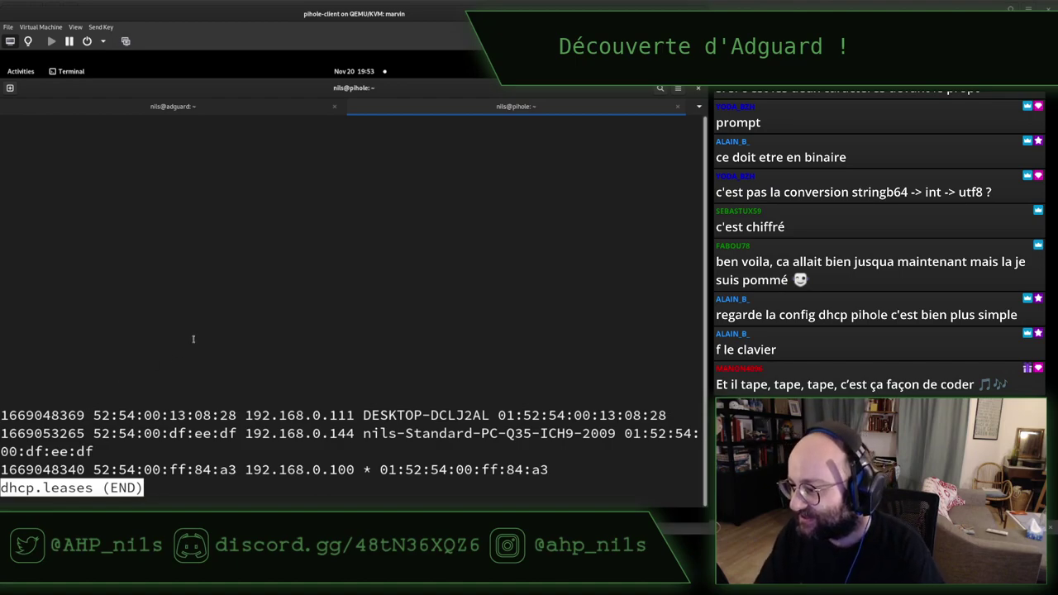
{"action": "key", "text": "g"}
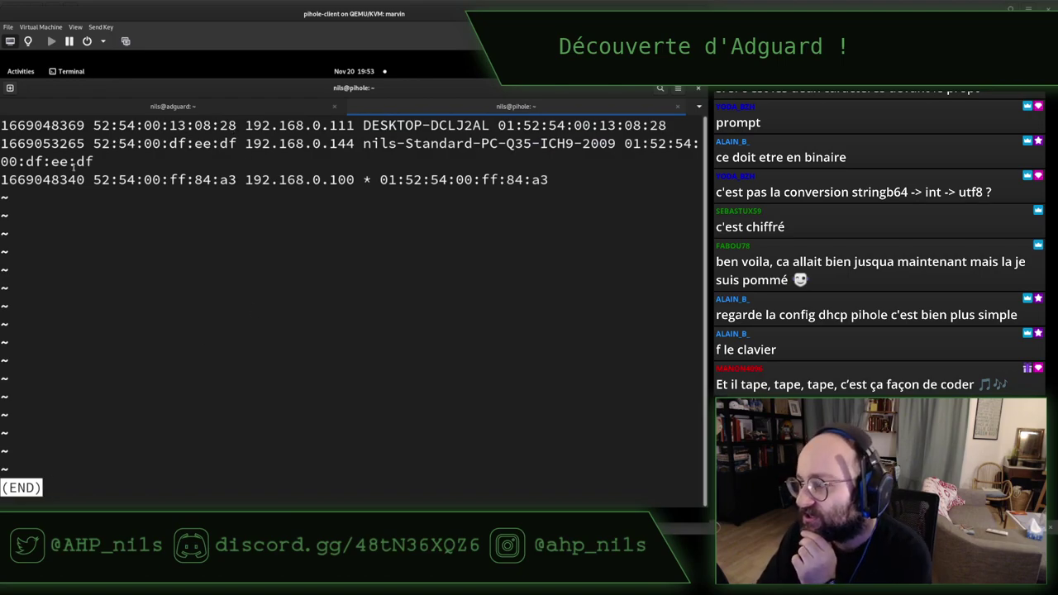
Step: Examine the second lease's timestamp, address, host name and client ID fields, and the asterisk in the 192.168.0.100 lease
{"action": "left_click_drag", "start_coordinate": [2, 144], "coordinate": [85, 143]}
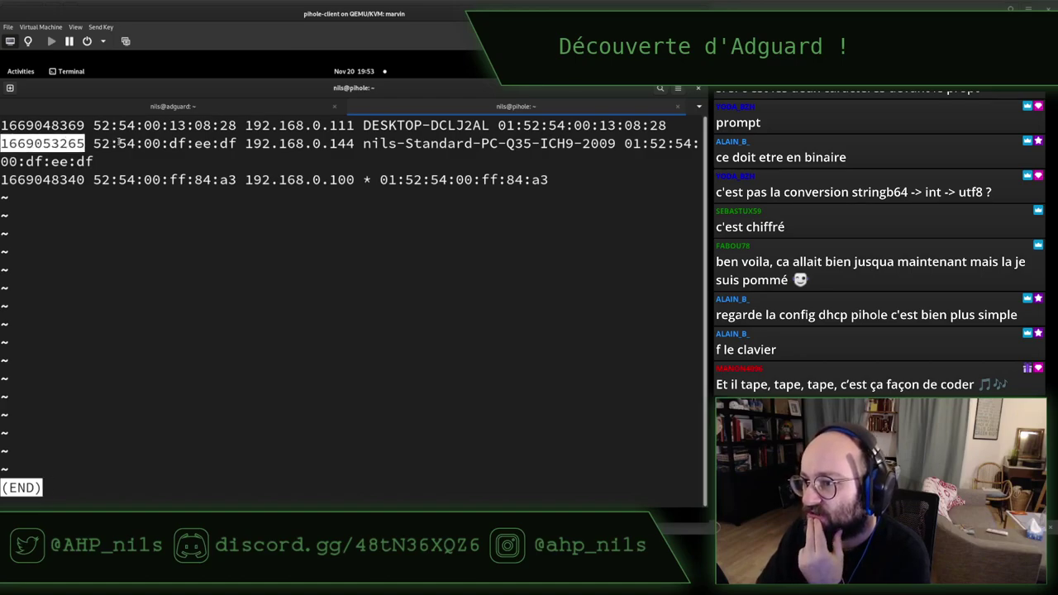
{"action": "left_click_drag", "start_coordinate": [118, 143], "coordinate": [609, 144]}
{"action": "triple_click", "coordinate": [610, 145]}
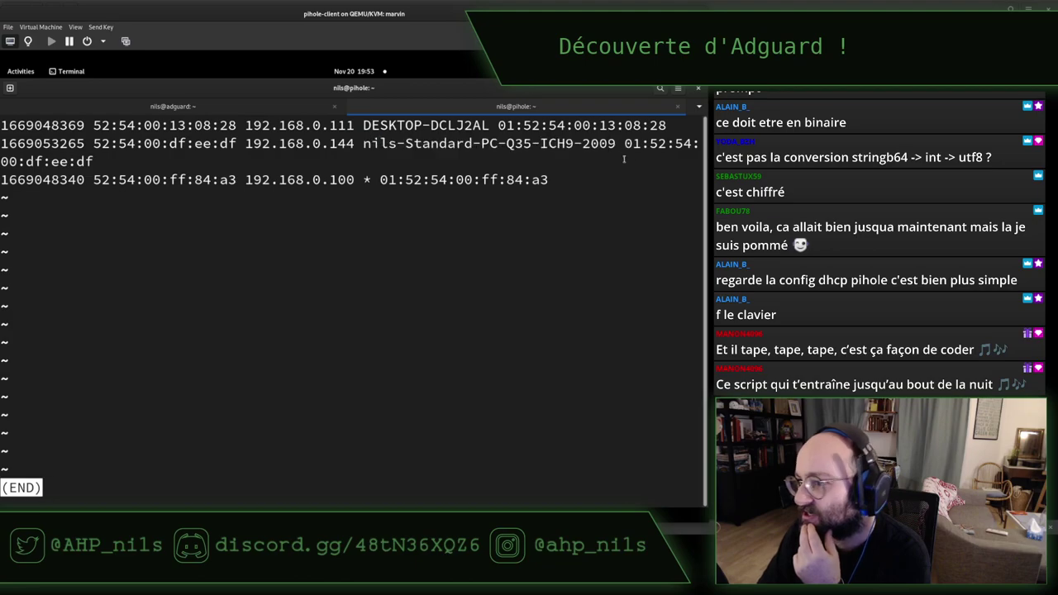
{"action": "left_click", "coordinate": [624, 146]}
{"action": "left_click_drag", "start_coordinate": [625, 146], "coordinate": [643, 144]}
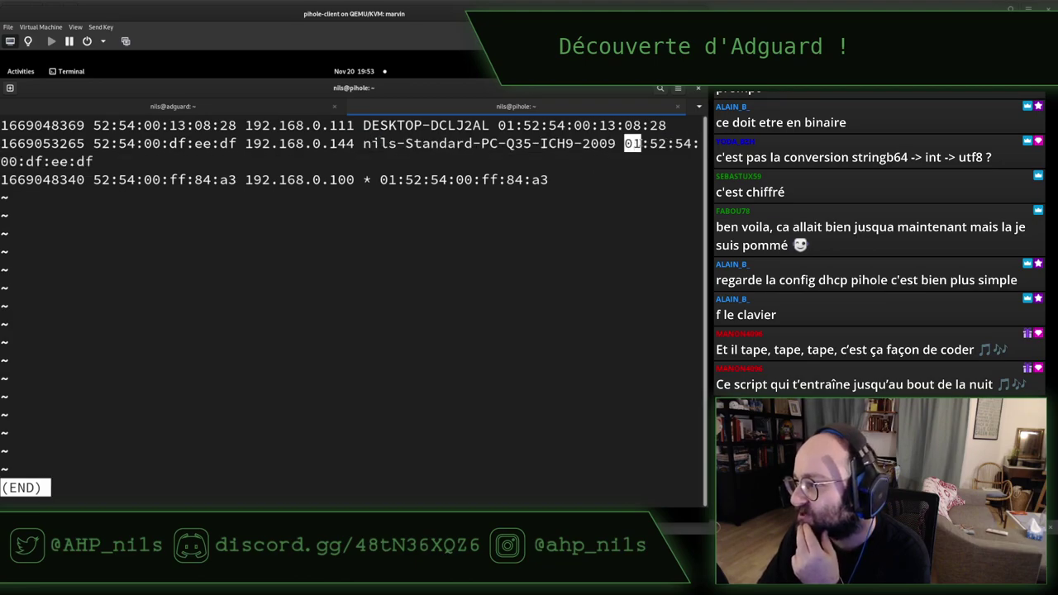
{"action": "left_click", "coordinate": [643, 144]}
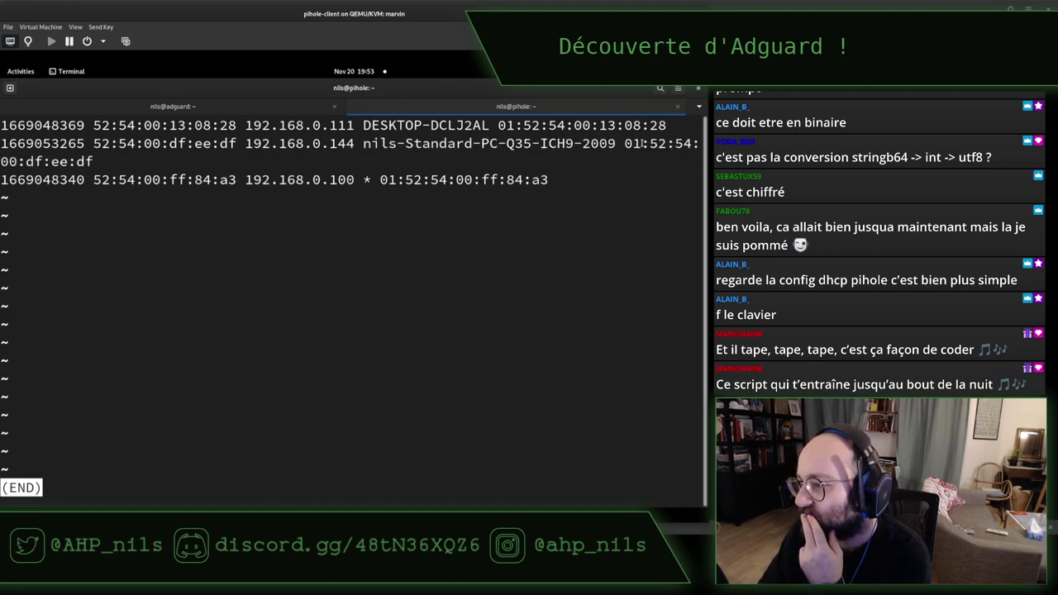
{"action": "left_click_drag", "start_coordinate": [363, 180], "coordinate": [372, 180]}
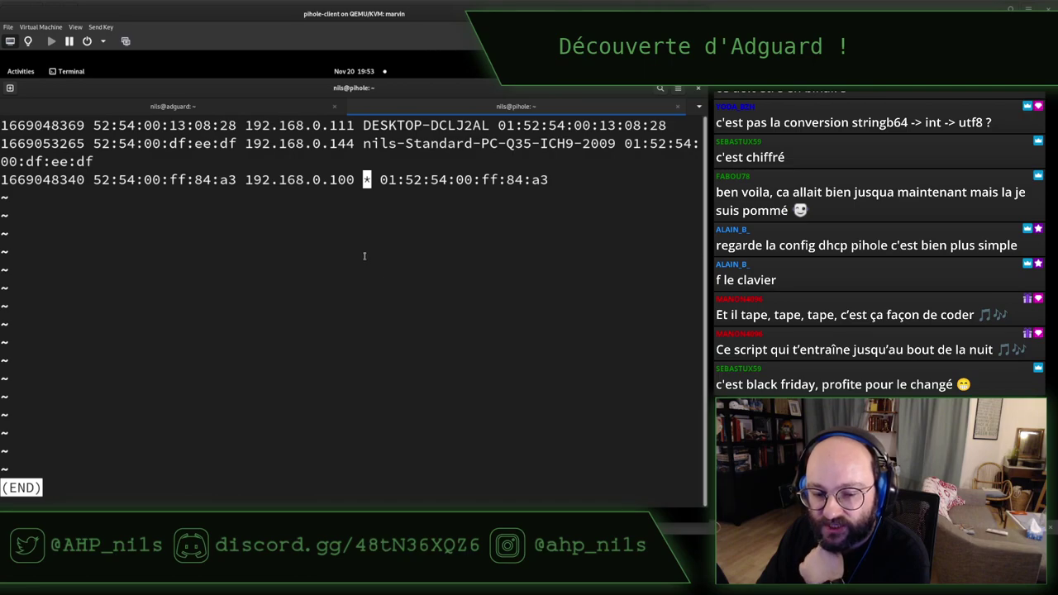
{"action": "left_click", "coordinate": [232, 279]}
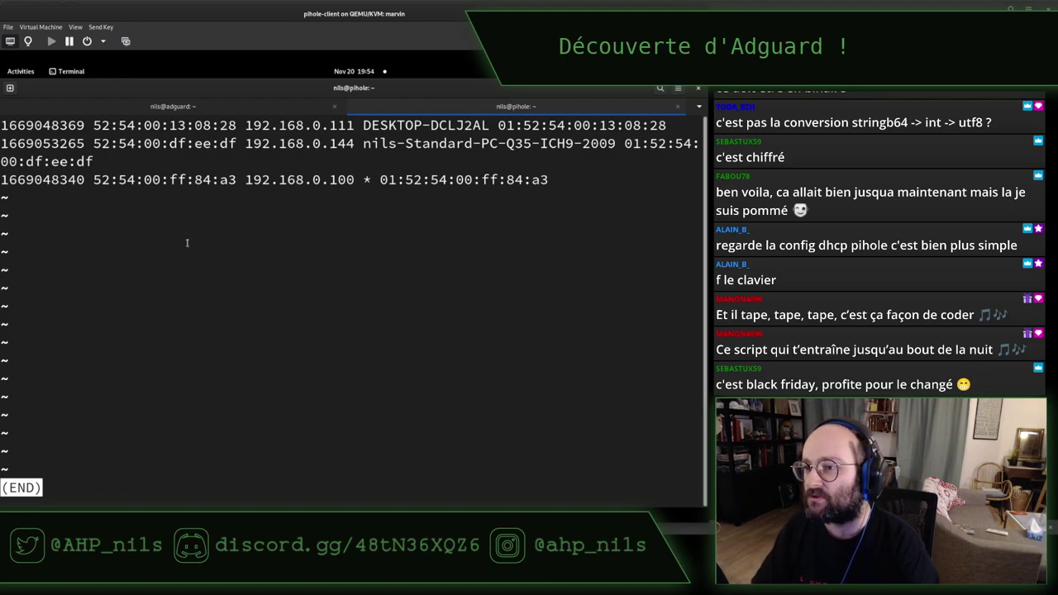
Step: Switch to Firefox with the AdGuard Home DNS blocklists page
{"action": "key", "text": "super"}
{"action": "left_click", "coordinate": [380, 251]}
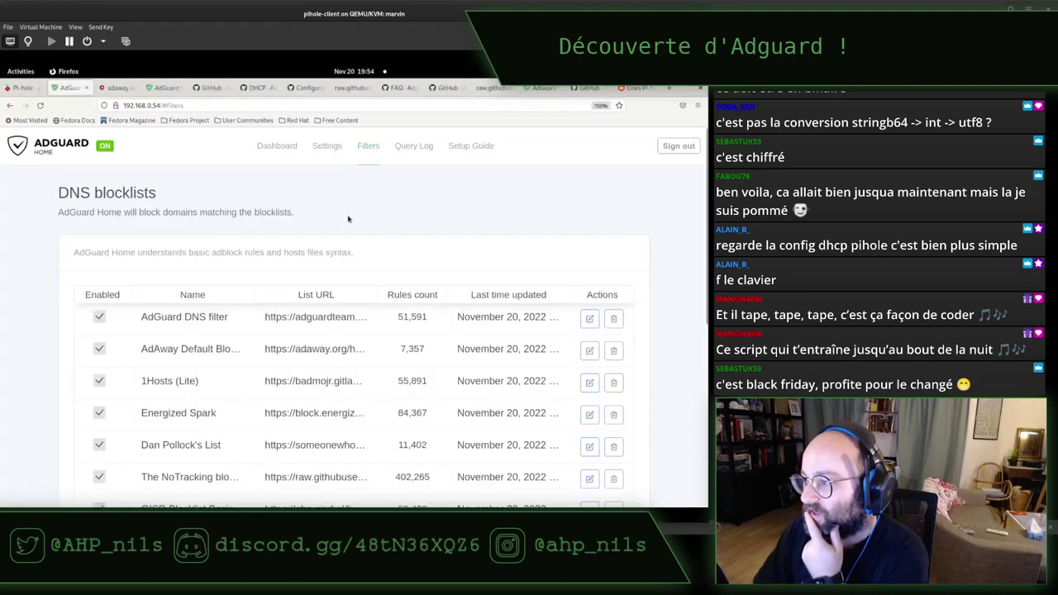
Step: Look over the AdGuard Home DNS blocklists, then open the DNS rewrites page and its form for a new rewrite
{"action": "scroll", "coordinate": [348, 219], "scroll_direction": "down", "scroll_amount": 5}
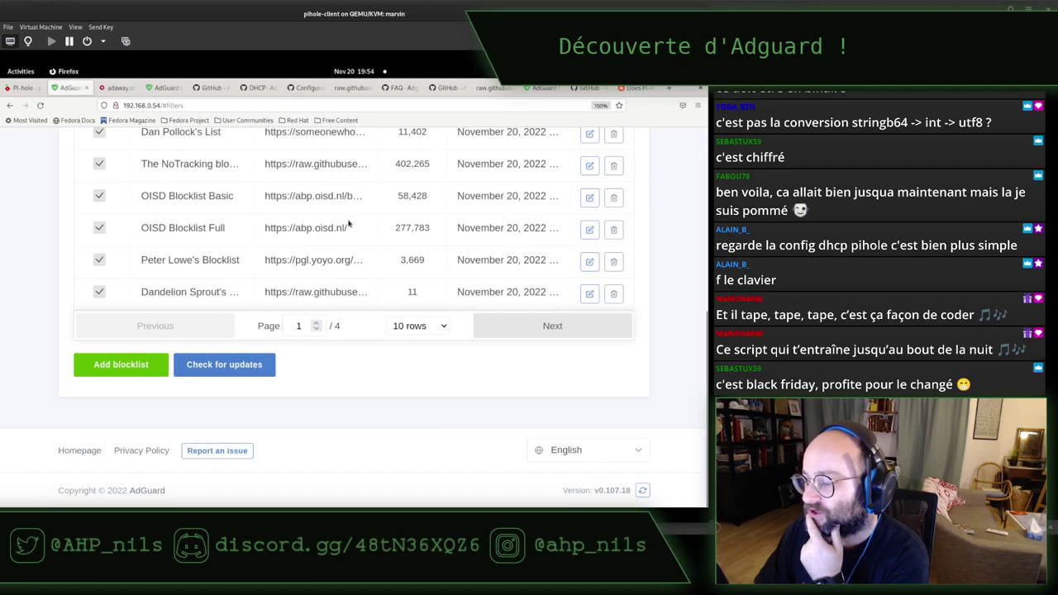
{"action": "scroll", "coordinate": [348, 224], "scroll_direction": "up", "scroll_amount": 5}
{"action": "mouse_move", "coordinate": [370, 147]}
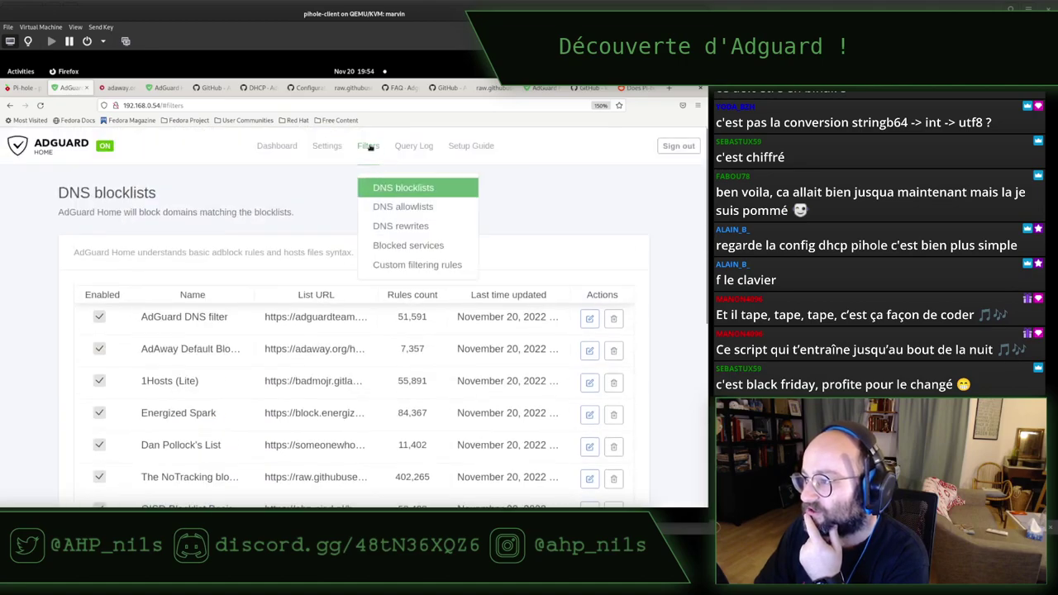
{"action": "left_click", "coordinate": [377, 227]}
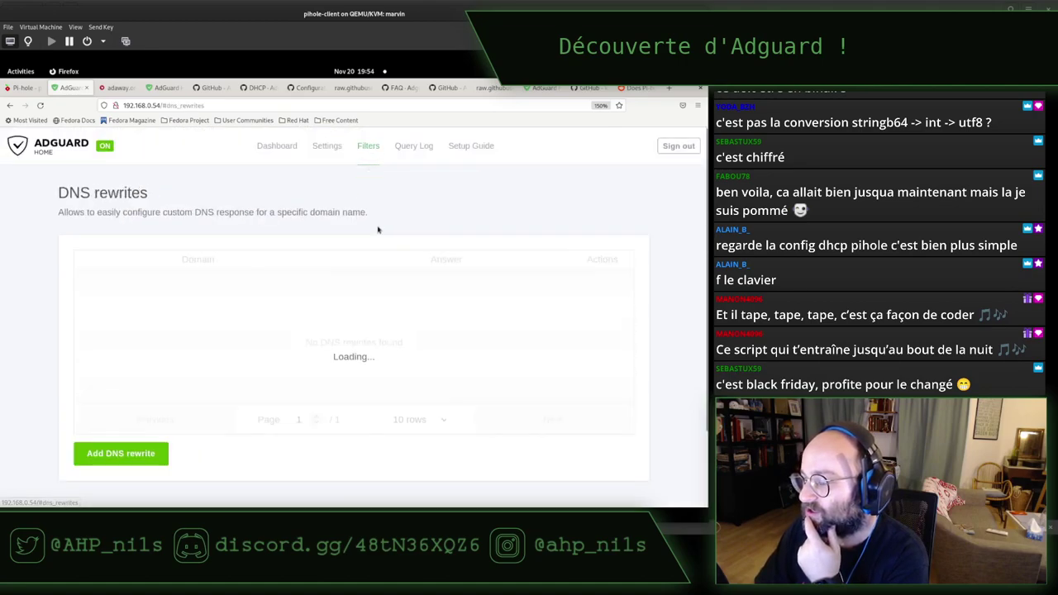
{"action": "left_click", "coordinate": [161, 454]}
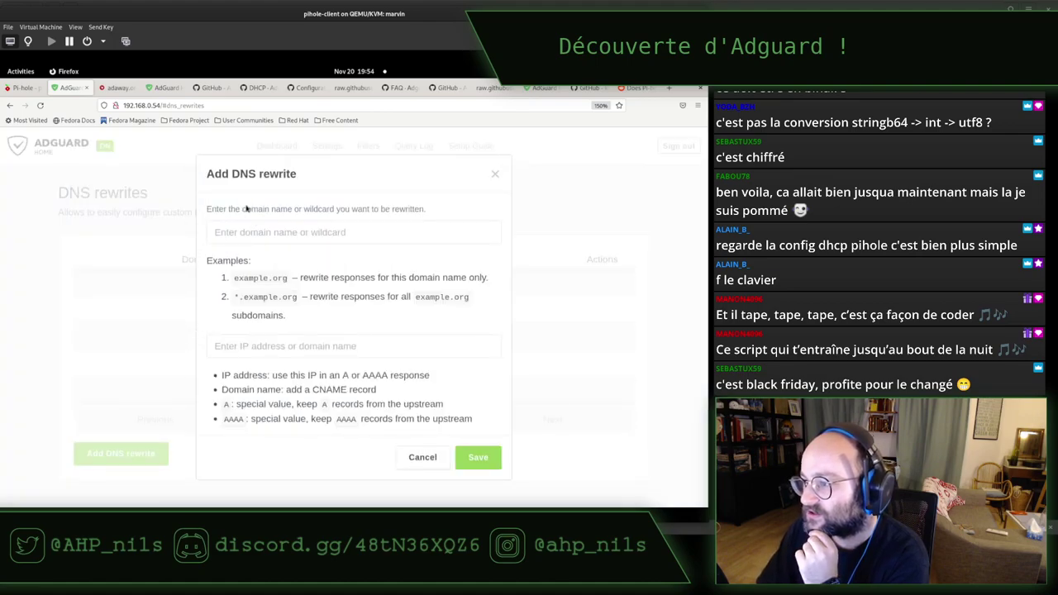
Step: Read the new DNS rewrite form's domain and wildcard examples and its IP address and CNAME answer hints, and close it without saving
{"action": "left_click_drag", "start_coordinate": [242, 210], "coordinate": [369, 213]}
{"action": "left_click", "coordinate": [351, 239]}
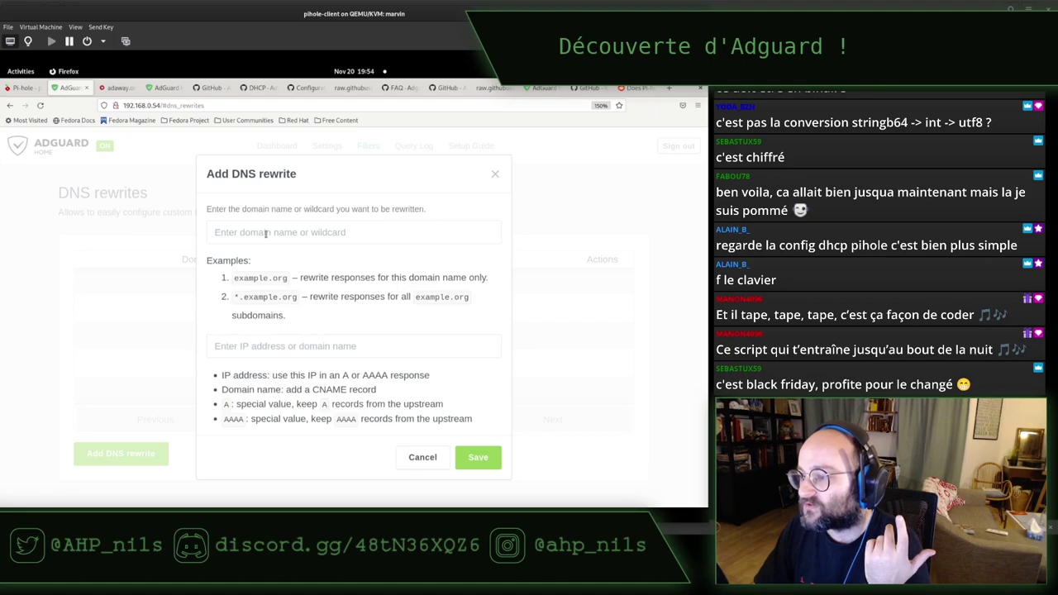
{"action": "left_click", "coordinate": [265, 234]}
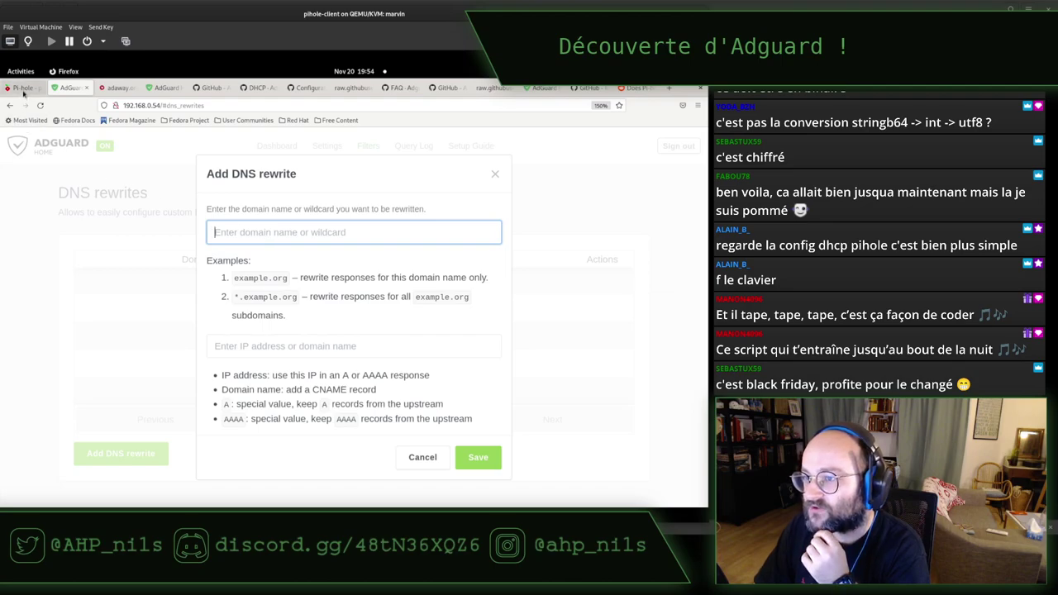
{"action": "left_click", "coordinate": [314, 232]}
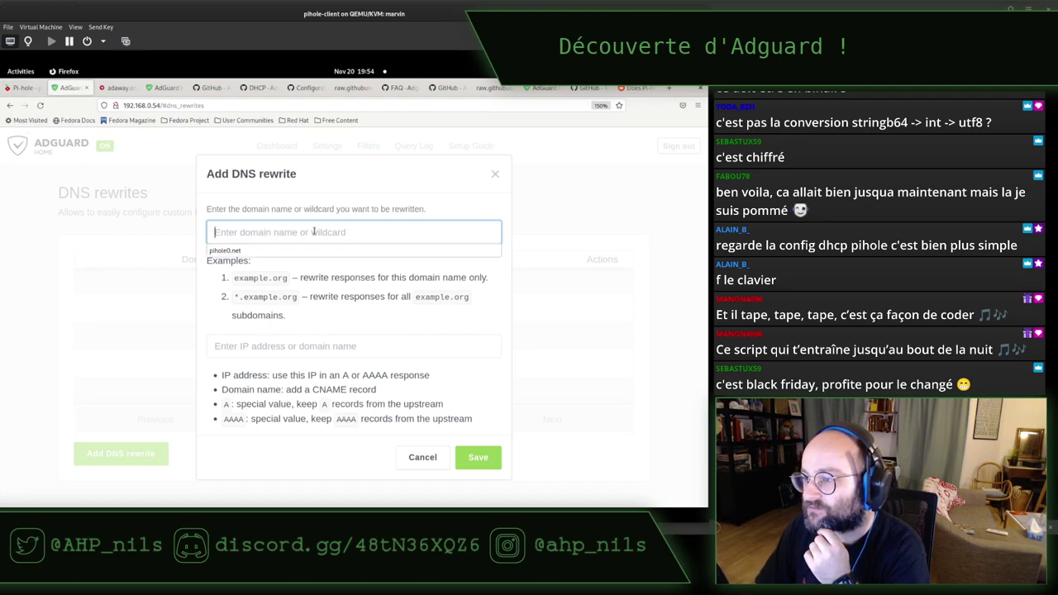
{"action": "left_click", "coordinate": [253, 206]}
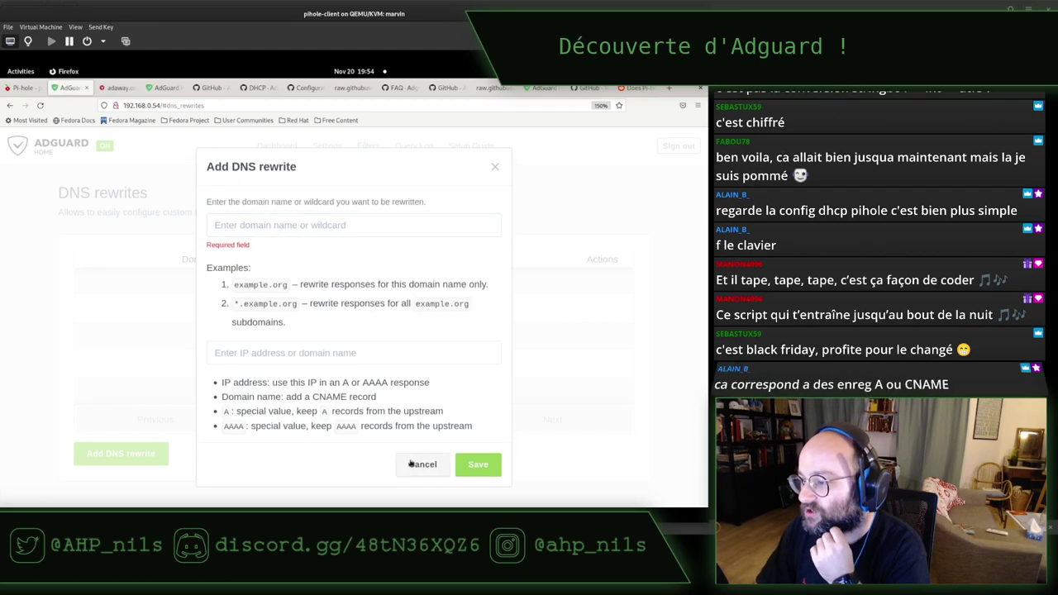
{"action": "left_click_drag", "start_coordinate": [233, 397], "coordinate": [398, 404]}
{"action": "left_click", "coordinate": [398, 404]}
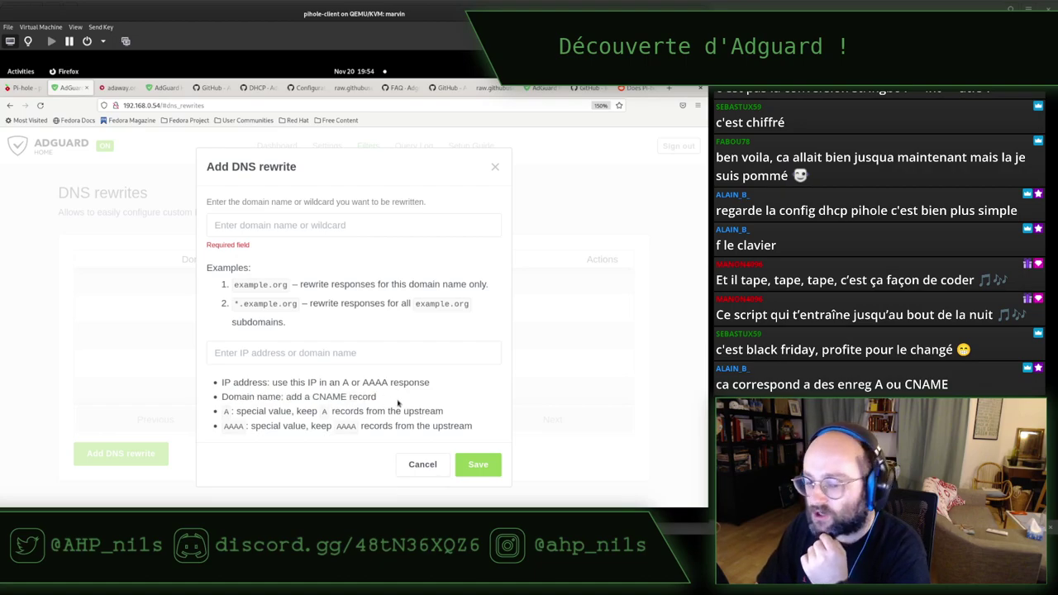
{"action": "left_click", "coordinate": [409, 464]}
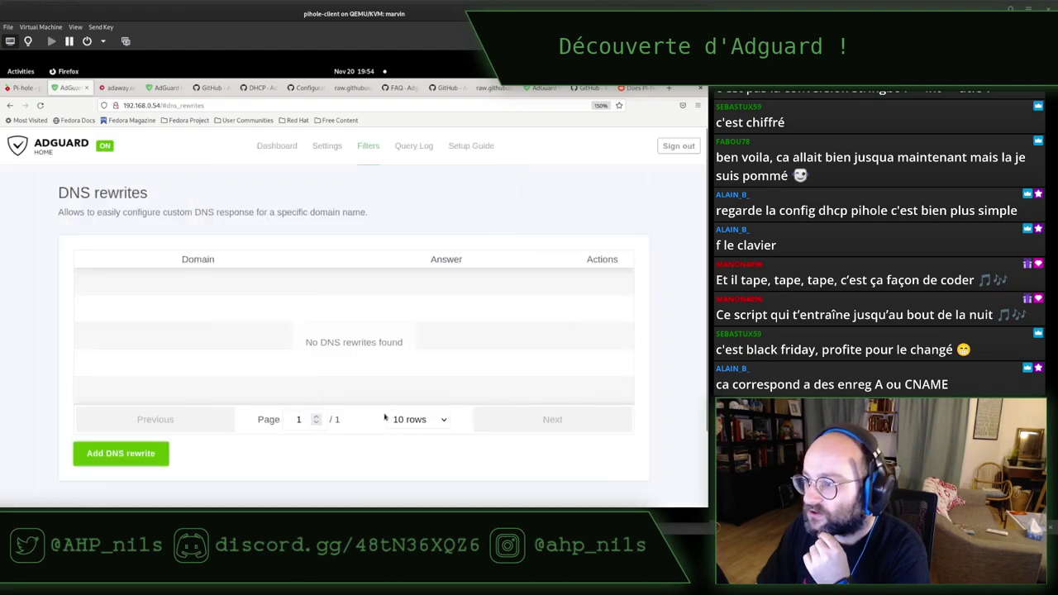
Step: In the Pi-hole admin interface, review the tools list and the DNS settings through the Conditional forwarding section
{"action": "left_click", "coordinate": [25, 88]}
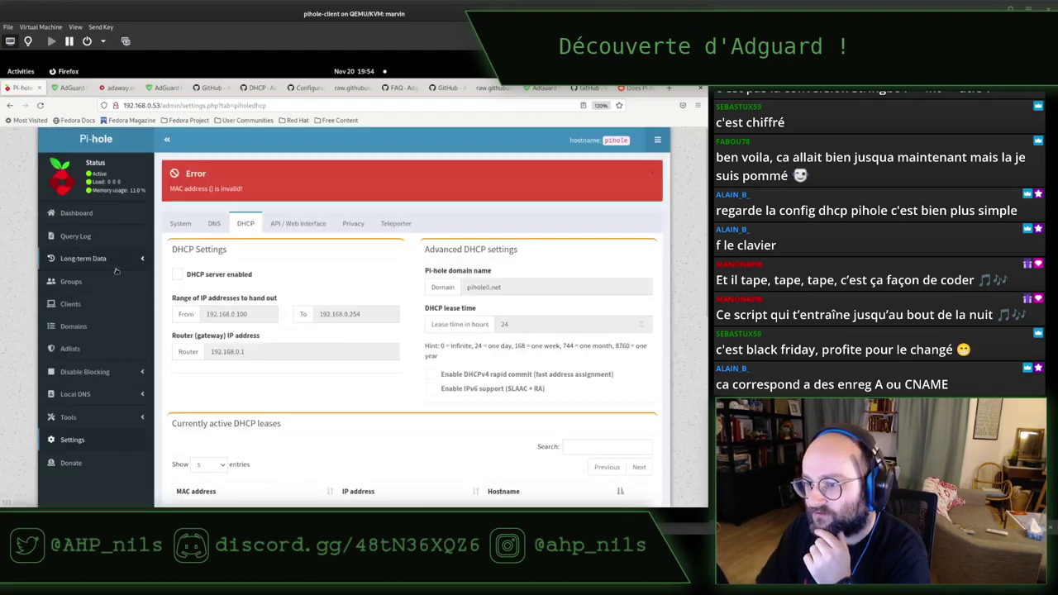
{"action": "left_click", "coordinate": [133, 419]}
{"action": "scroll", "coordinate": [115, 392], "scroll_direction": "down", "scroll_amount": 3}
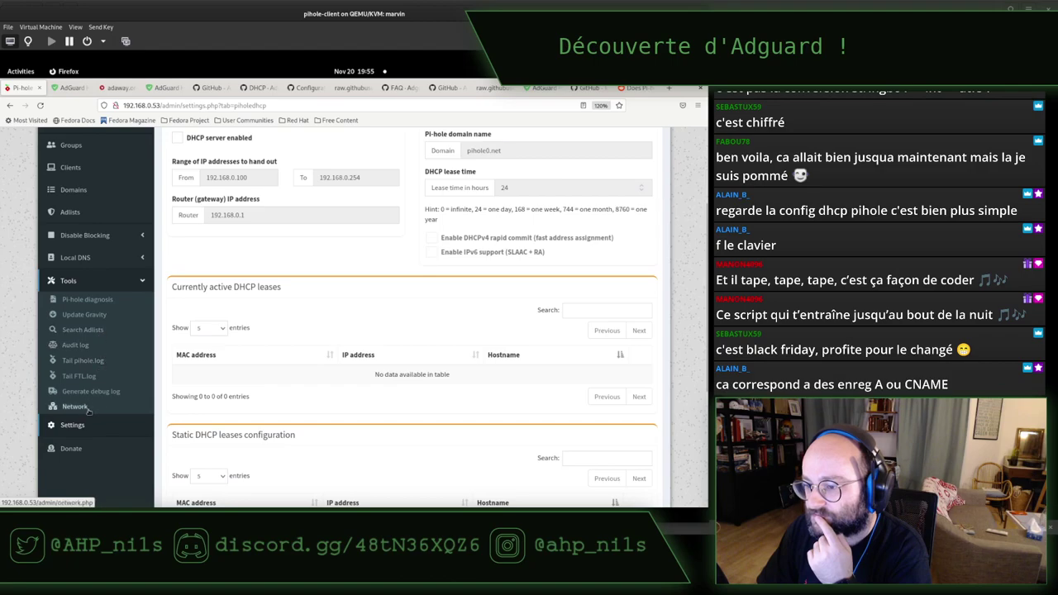
{"action": "scroll", "coordinate": [83, 397], "scroll_direction": "up", "scroll_amount": 3}
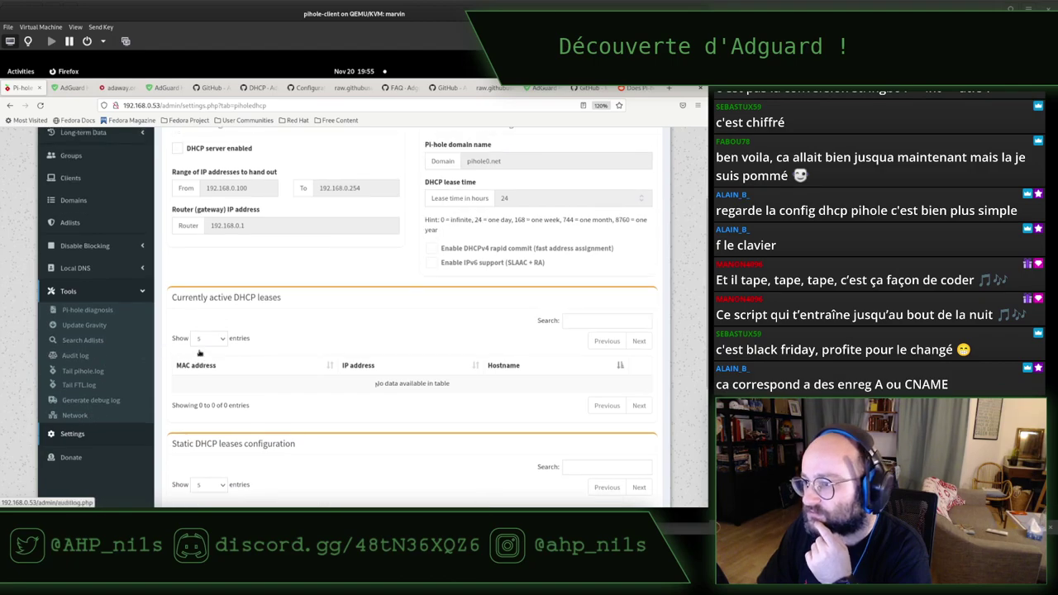
{"action": "left_click", "coordinate": [215, 222]}
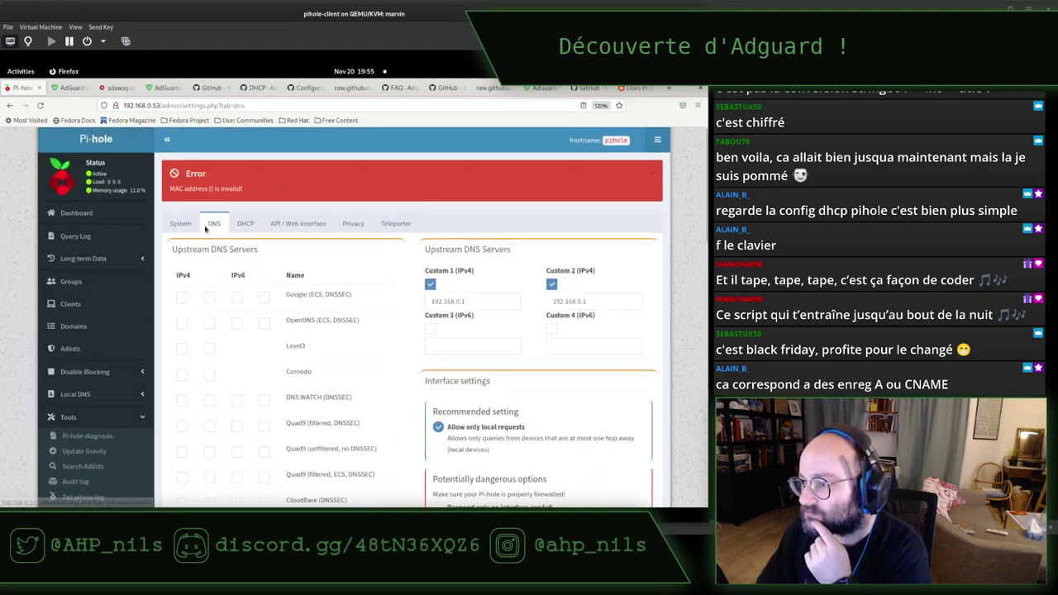
{"action": "scroll", "coordinate": [349, 319], "scroll_direction": "down", "scroll_amount": 5}
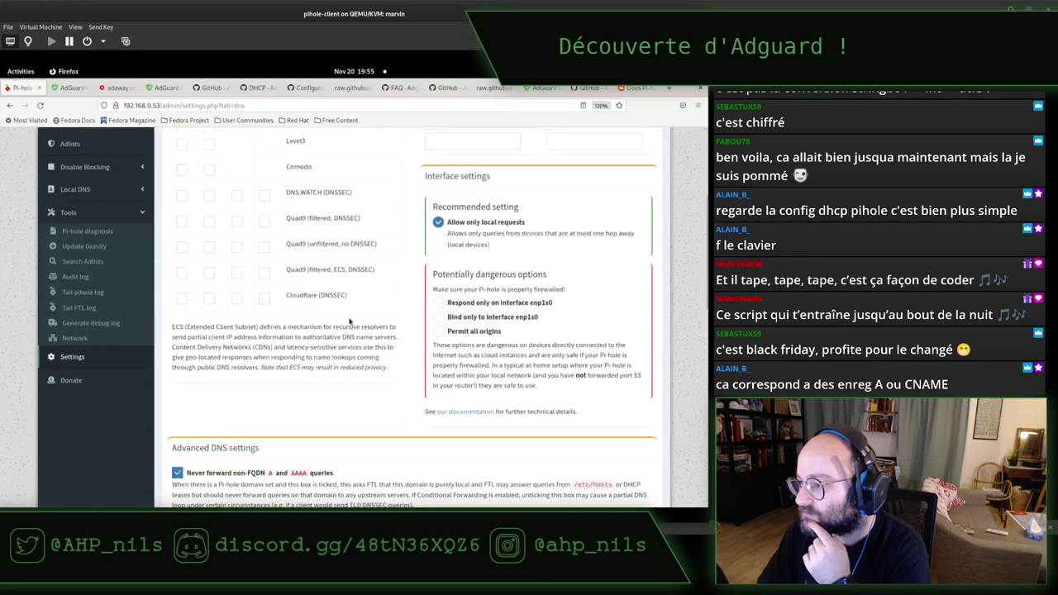
{"action": "scroll", "coordinate": [349, 321], "scroll_direction": "down", "scroll_amount": 4}
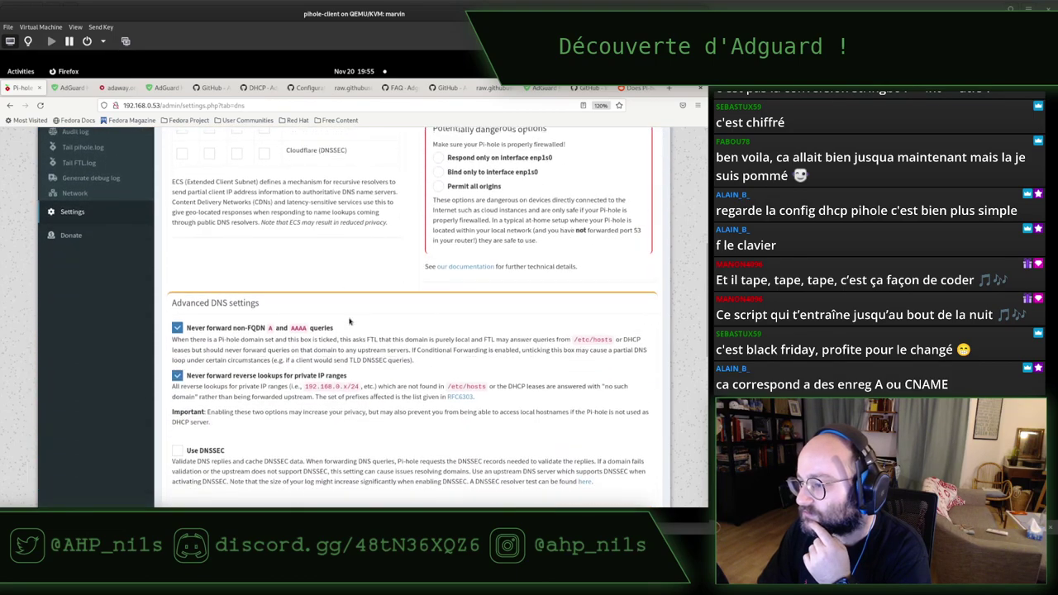
{"action": "scroll", "coordinate": [349, 320], "scroll_direction": "down", "scroll_amount": 6}
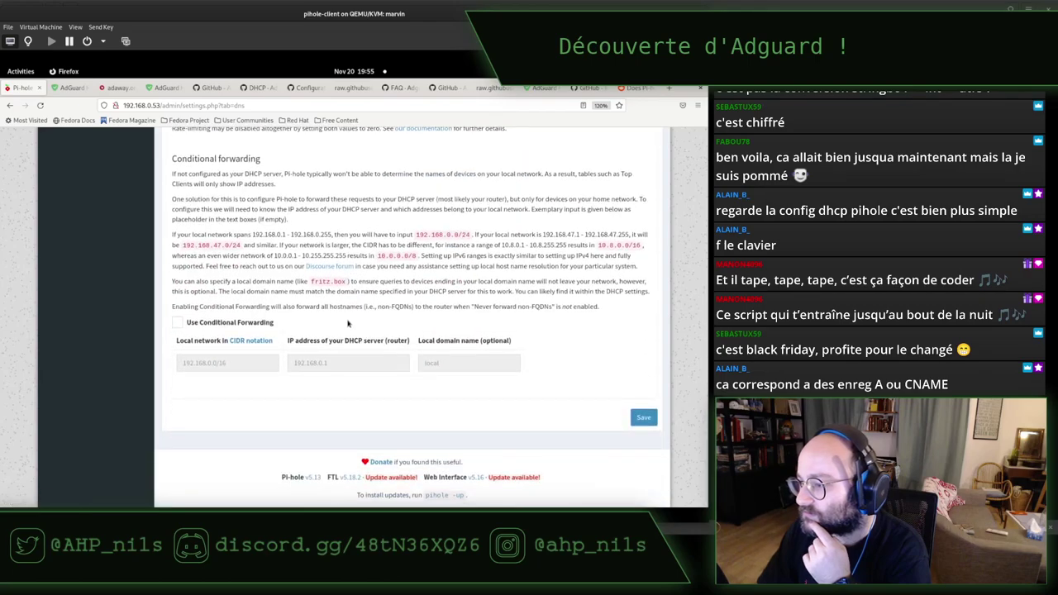
{"action": "scroll", "coordinate": [286, 351], "scroll_direction": "up", "scroll_amount": 1}
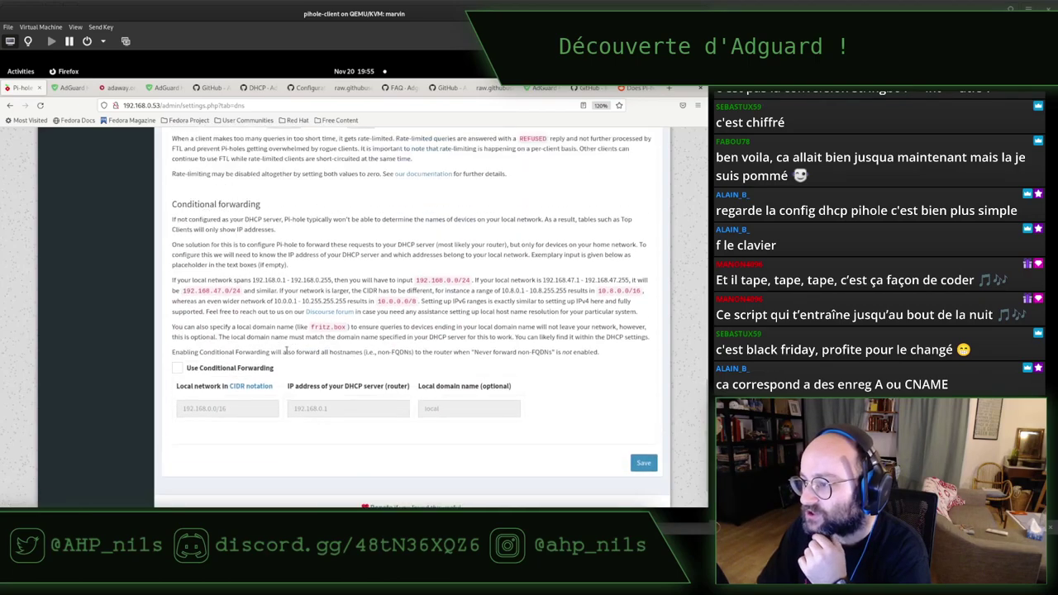
{"action": "scroll", "coordinate": [286, 352], "scroll_direction": "up", "scroll_amount": 12}
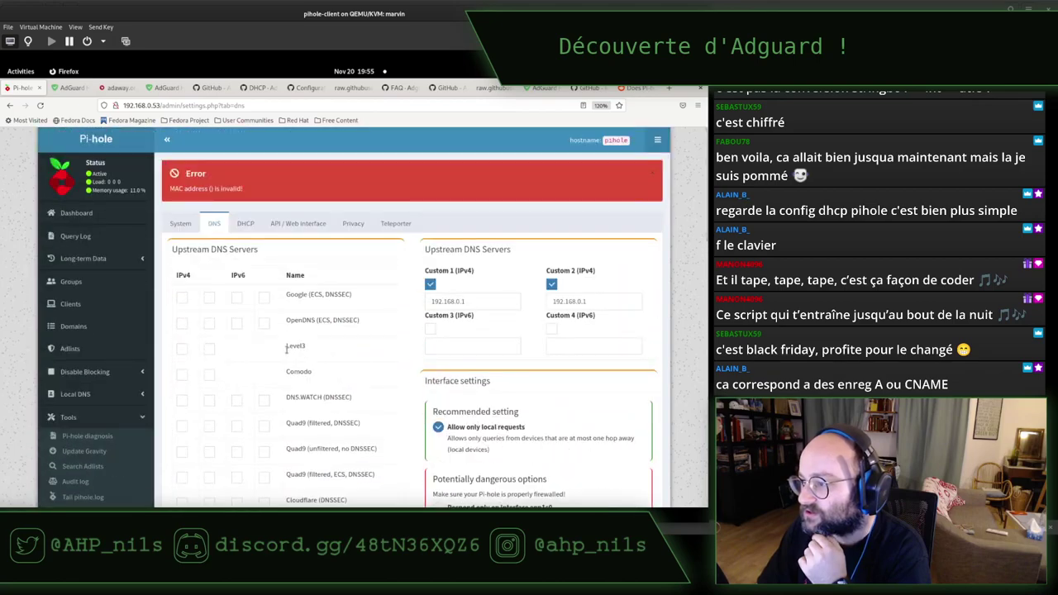
Step: Review Pi-hole's Domain management page, including the domain and RegEx filter forms and the list of domains
{"action": "left_click", "coordinate": [73, 326]}
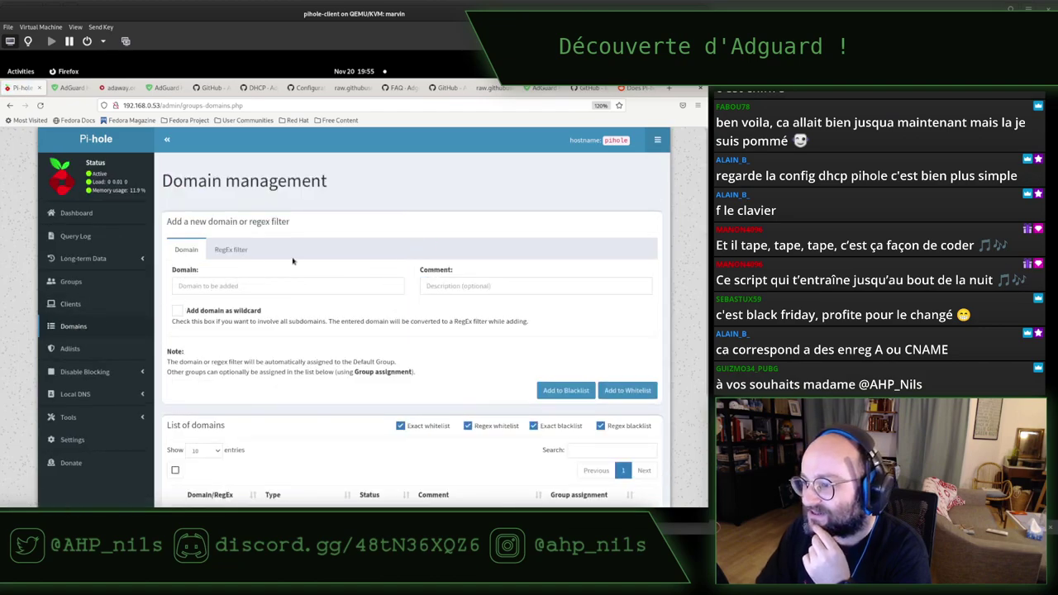
{"action": "scroll", "coordinate": [292, 261], "scroll_direction": "down", "scroll_amount": 2}
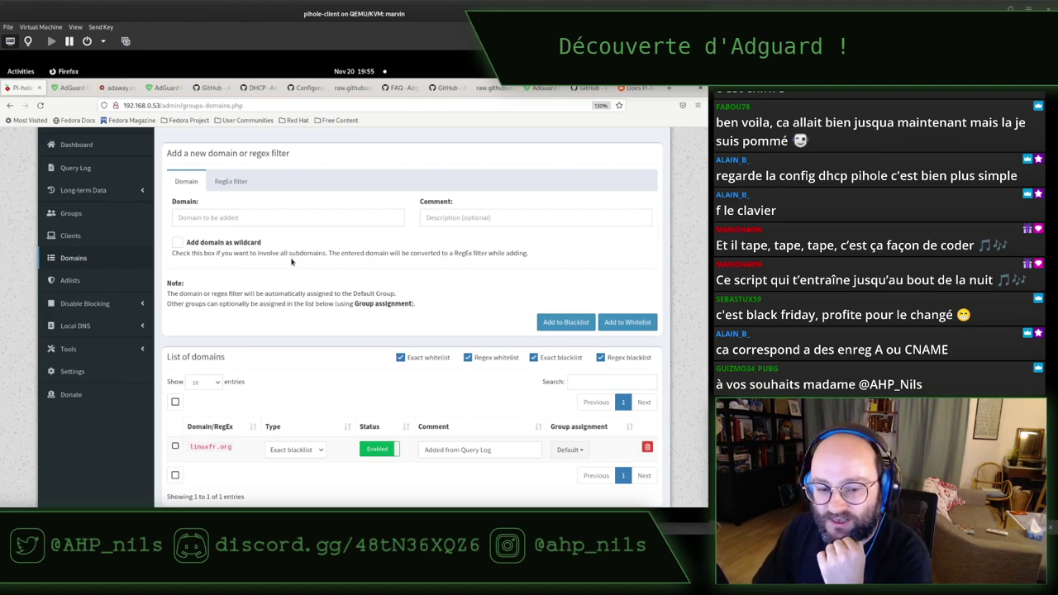
{"action": "scroll", "coordinate": [291, 262], "scroll_direction": "down", "scroll_amount": 2}
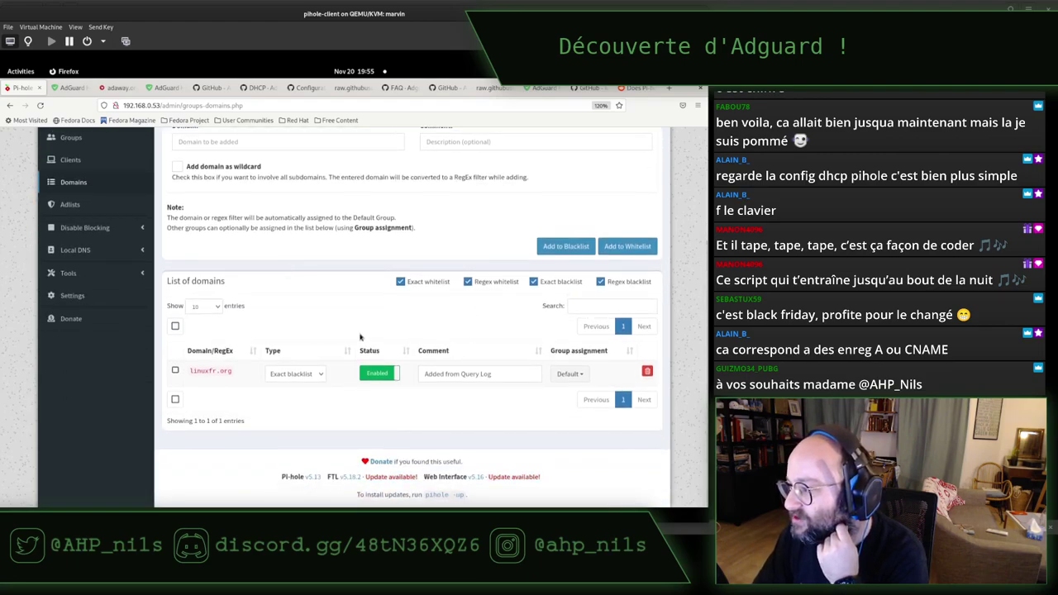
{"action": "scroll", "coordinate": [360, 336], "scroll_direction": "up", "scroll_amount": 4}
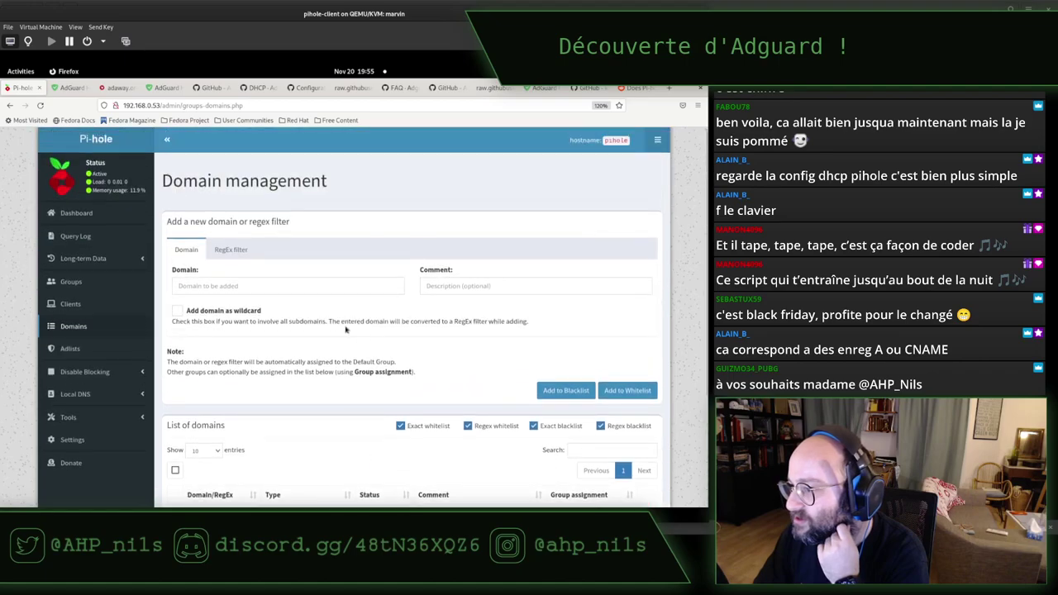
{"action": "left_click", "coordinate": [231, 249]}
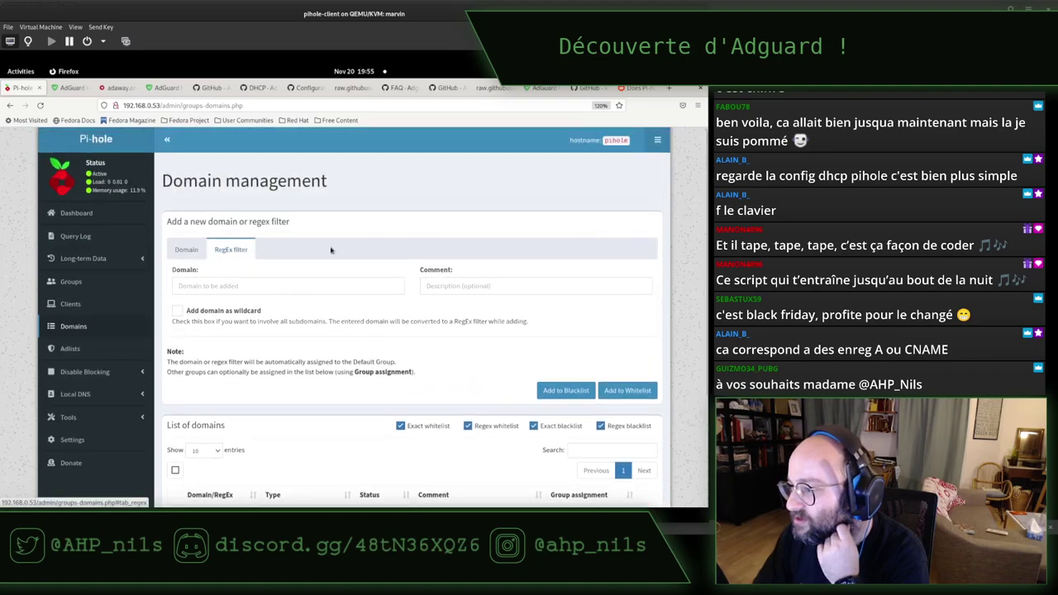
{"action": "left_click", "coordinate": [189, 252]}
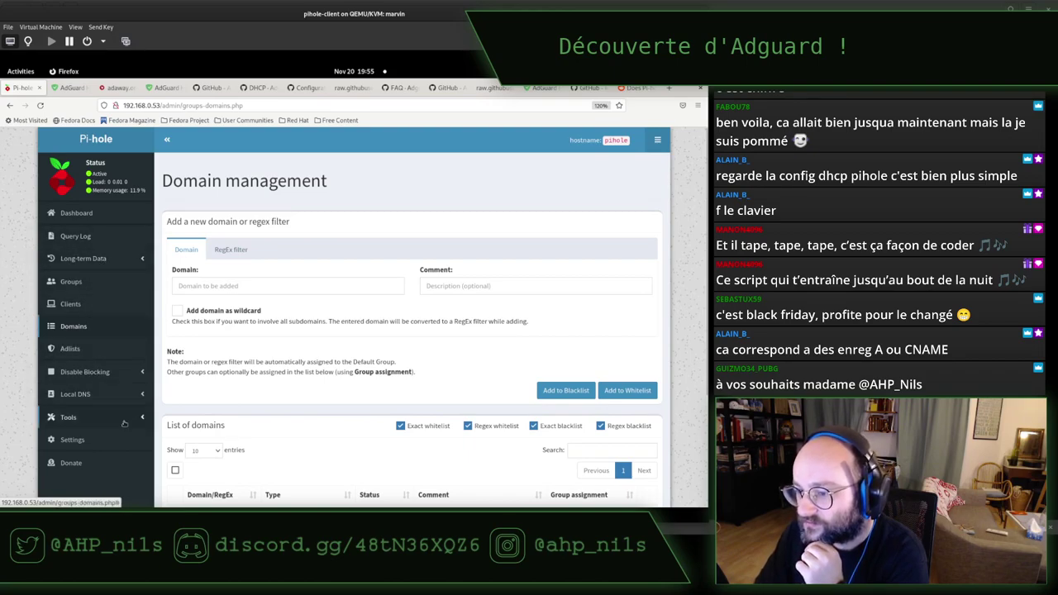
Step: Examine Pi-hole's local DNS records with the pivpn.pihole0.net entry, and open the local CNAME records page
{"action": "left_click", "coordinate": [142, 399]}
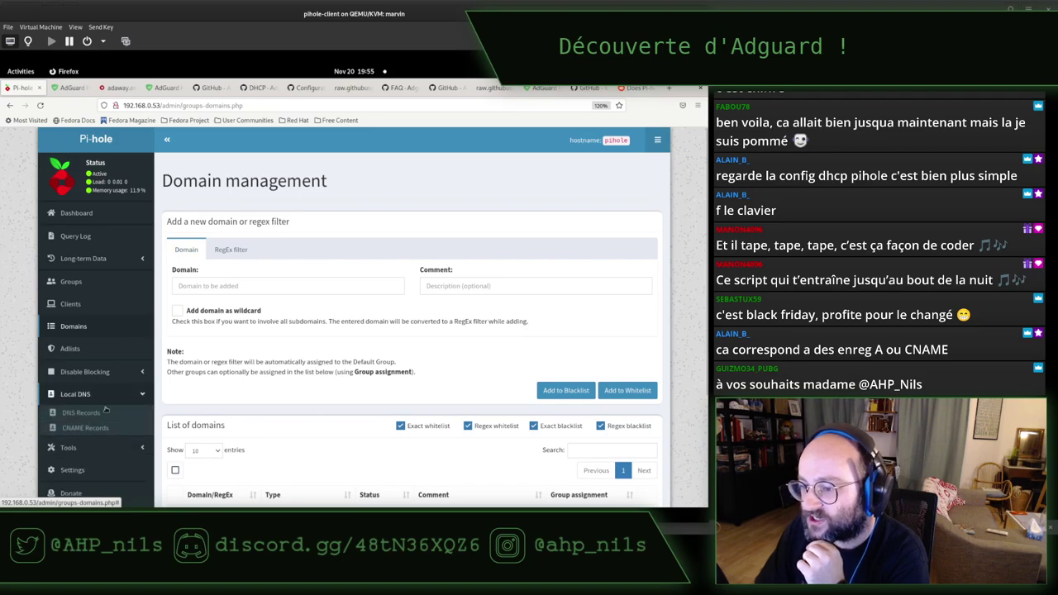
{"action": "left_click", "coordinate": [89, 415]}
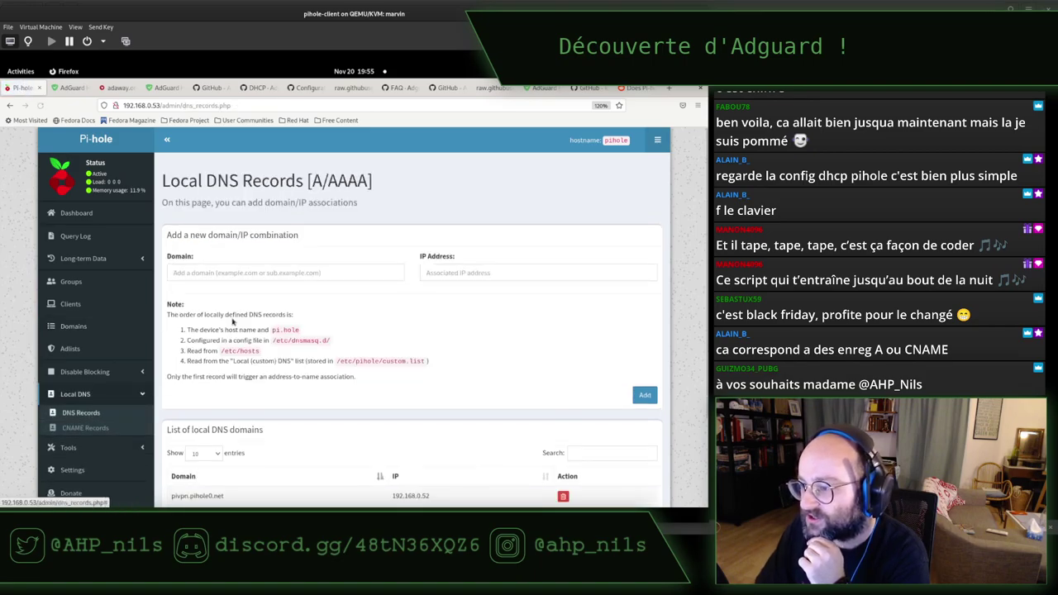
{"action": "scroll", "coordinate": [237, 303], "scroll_direction": "down", "scroll_amount": 2}
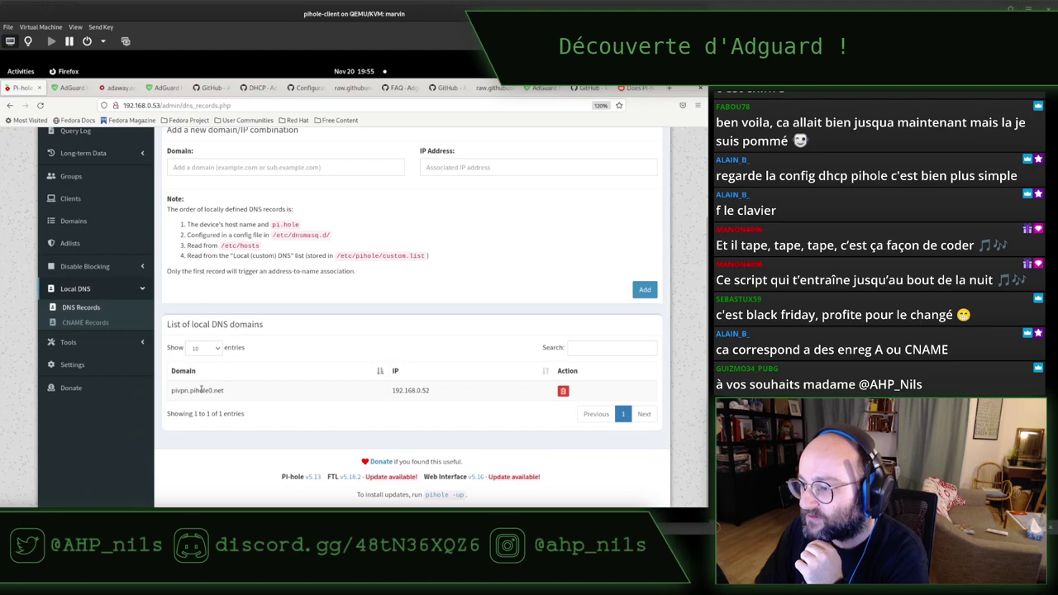
{"action": "triple_click", "coordinate": [201, 390]}
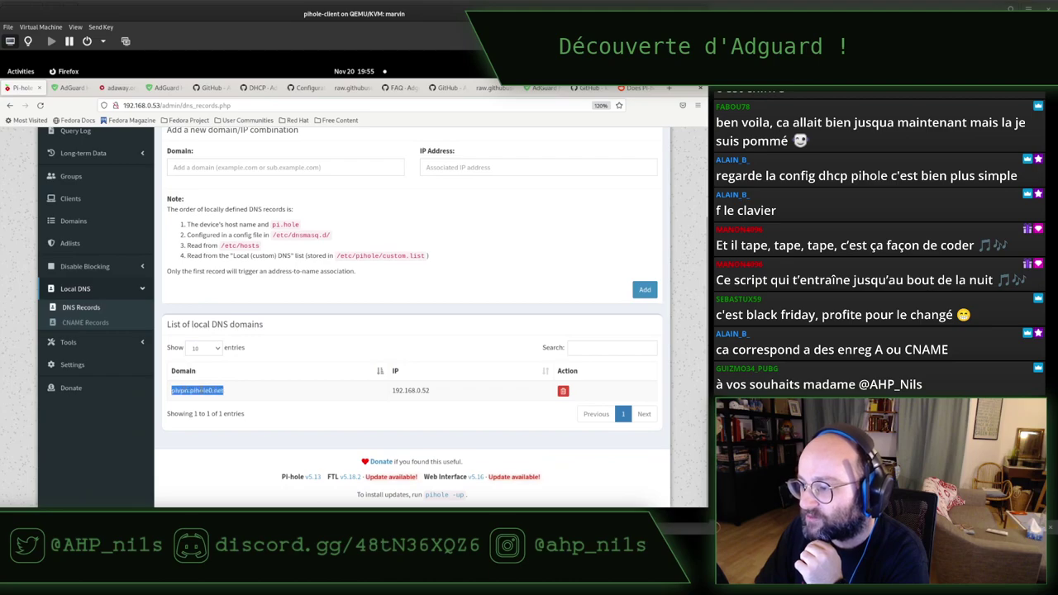
{"action": "left_click", "coordinate": [86, 322]}
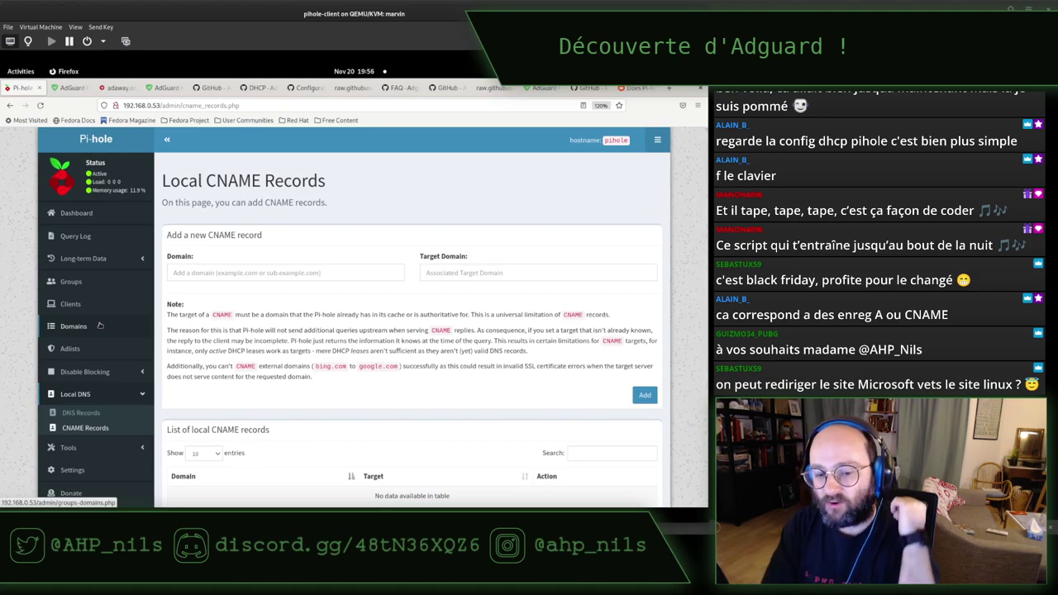
Step: Back in AdGuard Home, add and save a DNS rewrite that answers microsoft.com with linuxfr.org
{"action": "left_click", "coordinate": [70, 88]}
{"action": "left_click", "coordinate": [120, 453]}
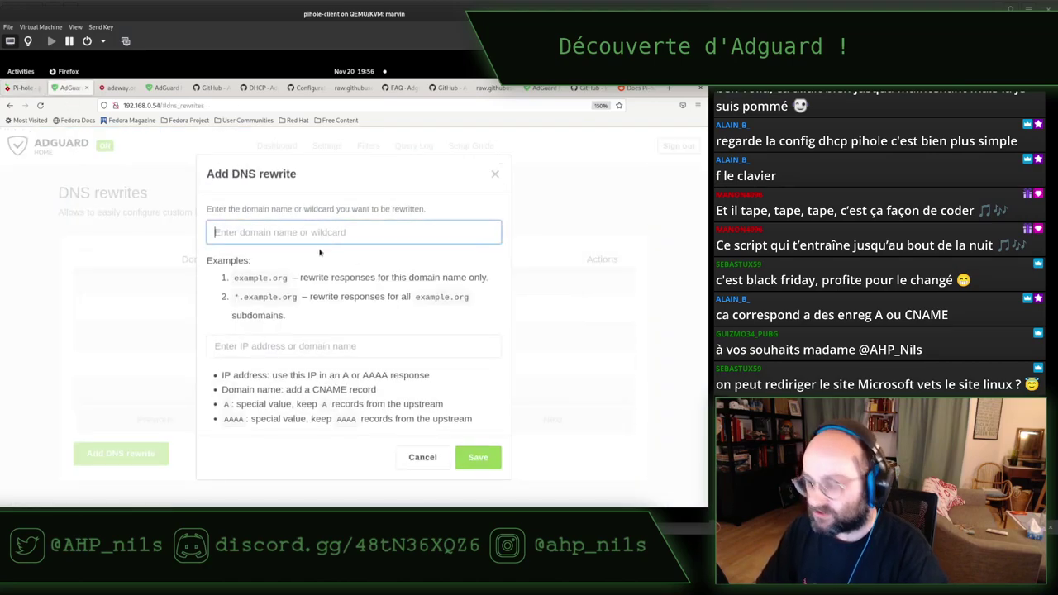
{"action": "type", "text": "microso"}
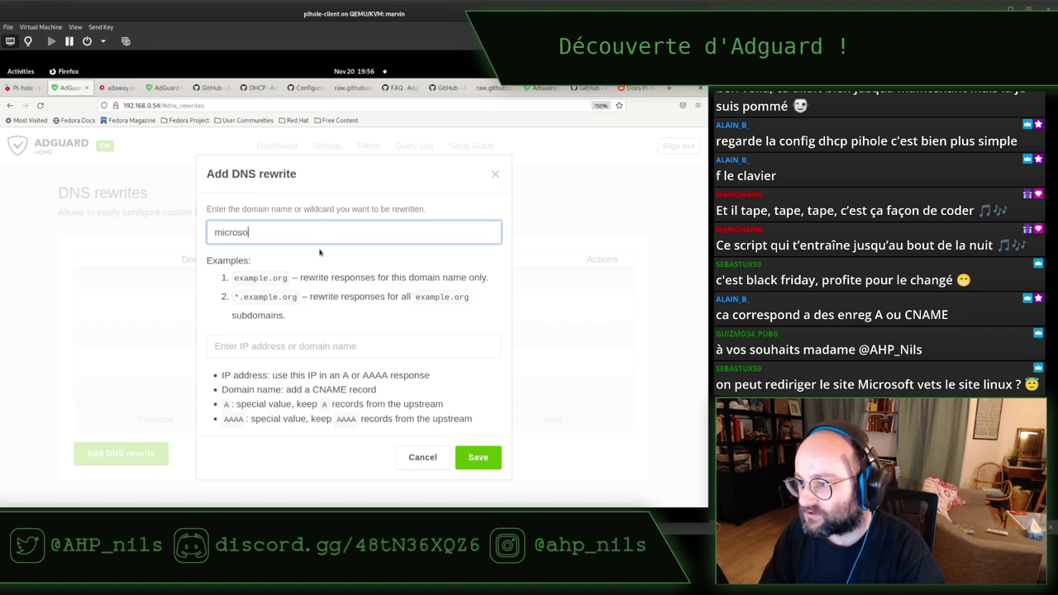
{"action": "type", "text": "ft.com"}
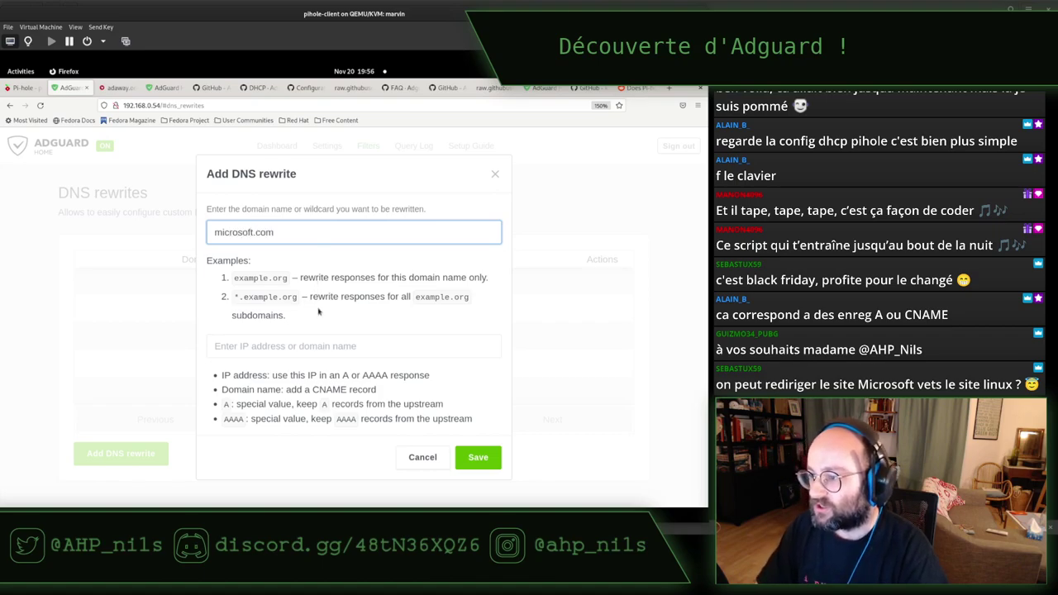
{"action": "left_click", "coordinate": [320, 348]}
{"action": "type", "text": "linuxfr.org"}
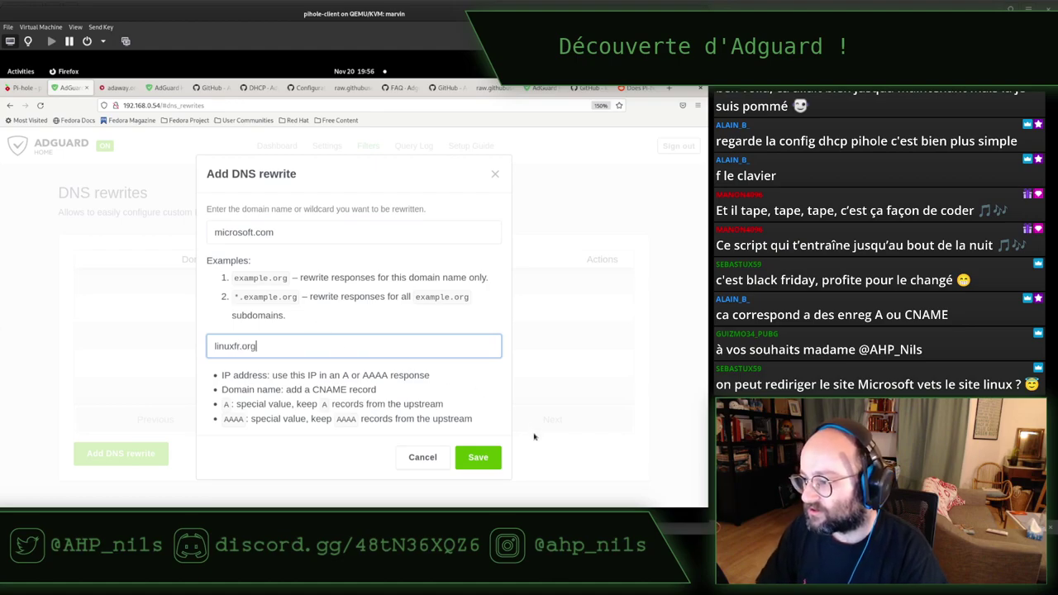
{"action": "left_click", "coordinate": [478, 457]}
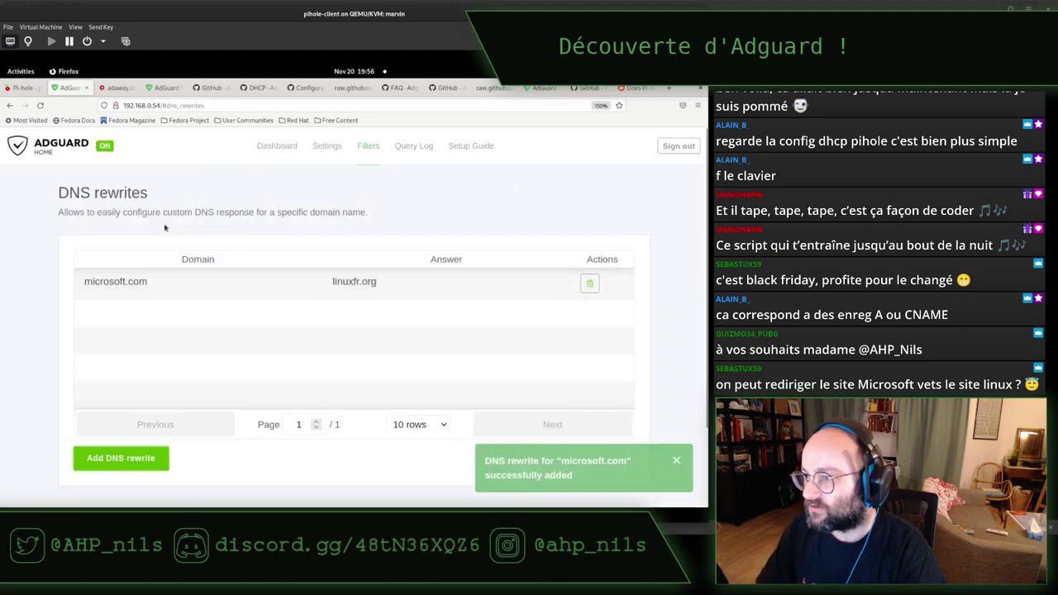
Step: Switch to the pihole-win virtual machine and load microsoft.com in a new Edge tab to test the DNS rewrite
{"action": "key", "text": "super"}
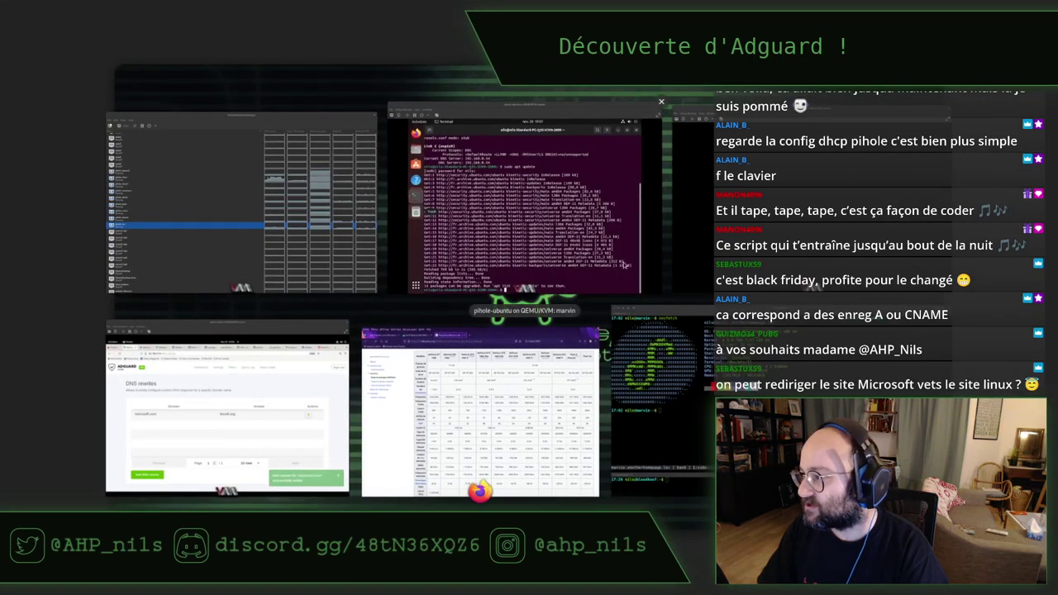
{"action": "left_click", "coordinate": [542, 264]}
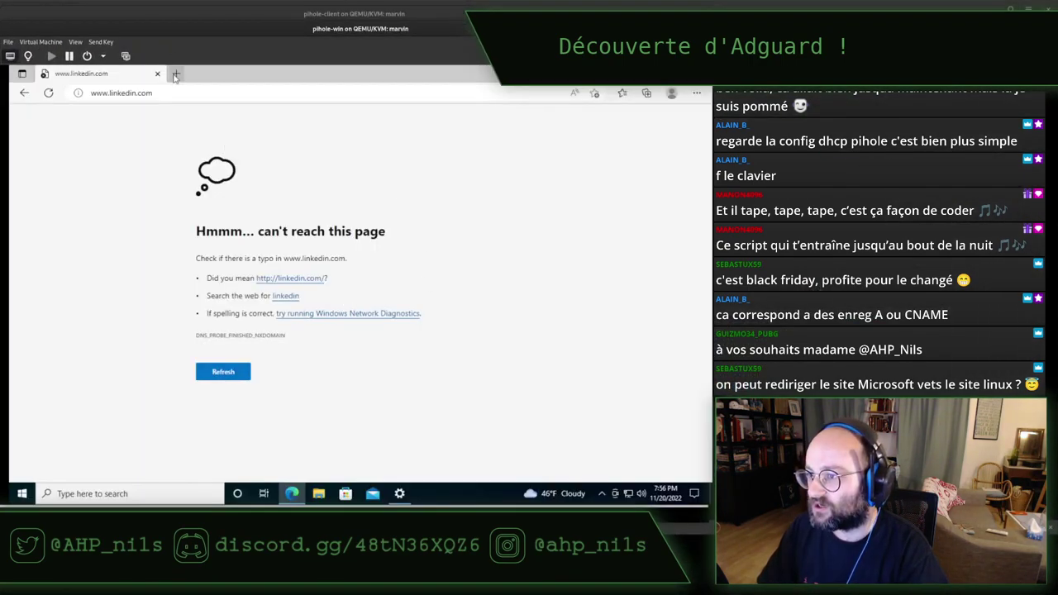
{"action": "left_click", "coordinate": [176, 73]}
{"action": "type", "text": "microsoft"}
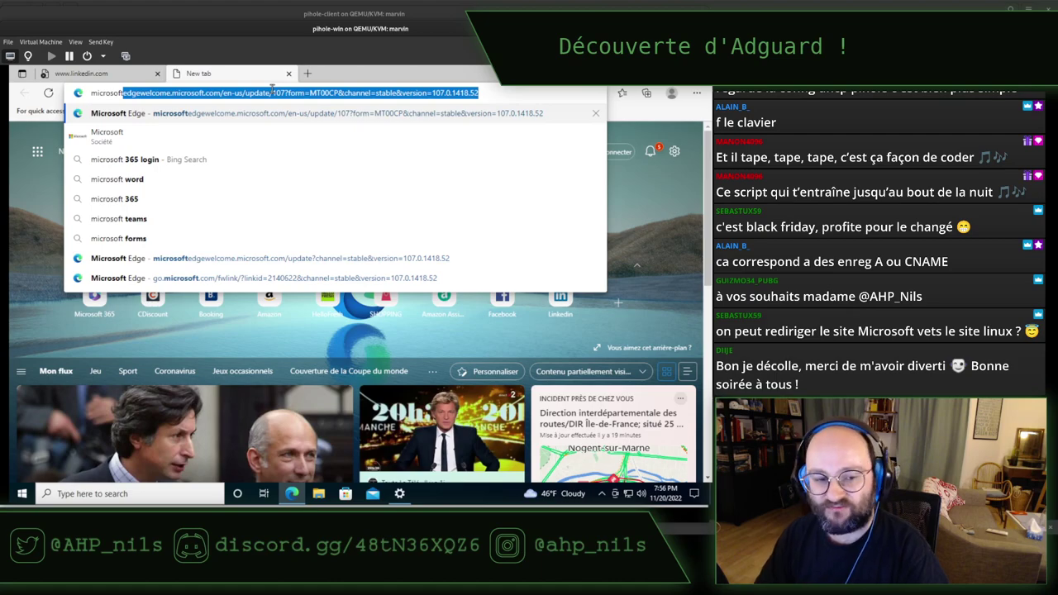
{"action": "key", "text": "BackSpace"}
{"action": "type", "text": ".com"}
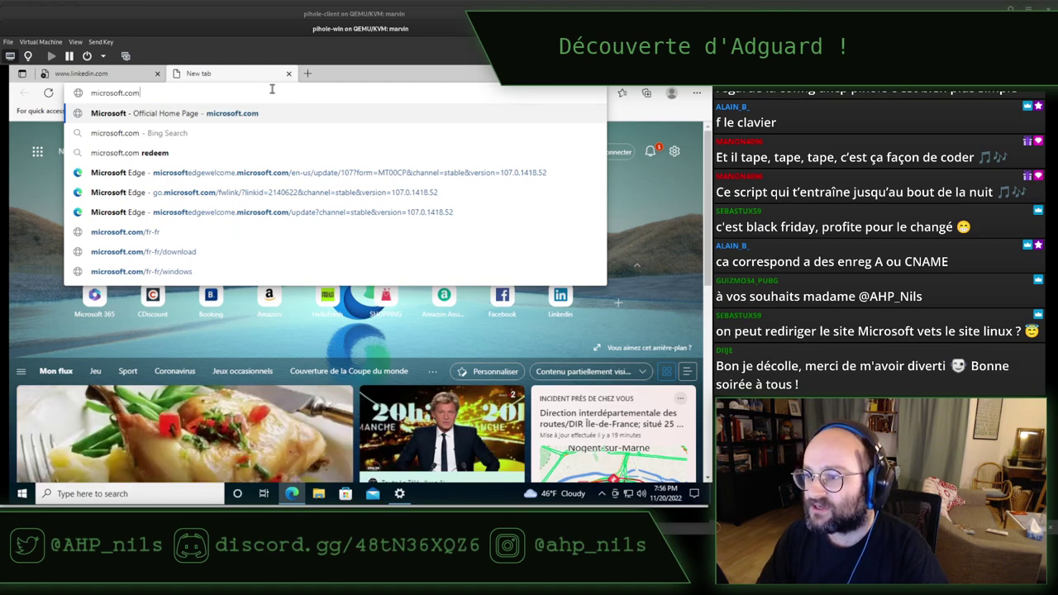
{"action": "key", "text": "Return"}
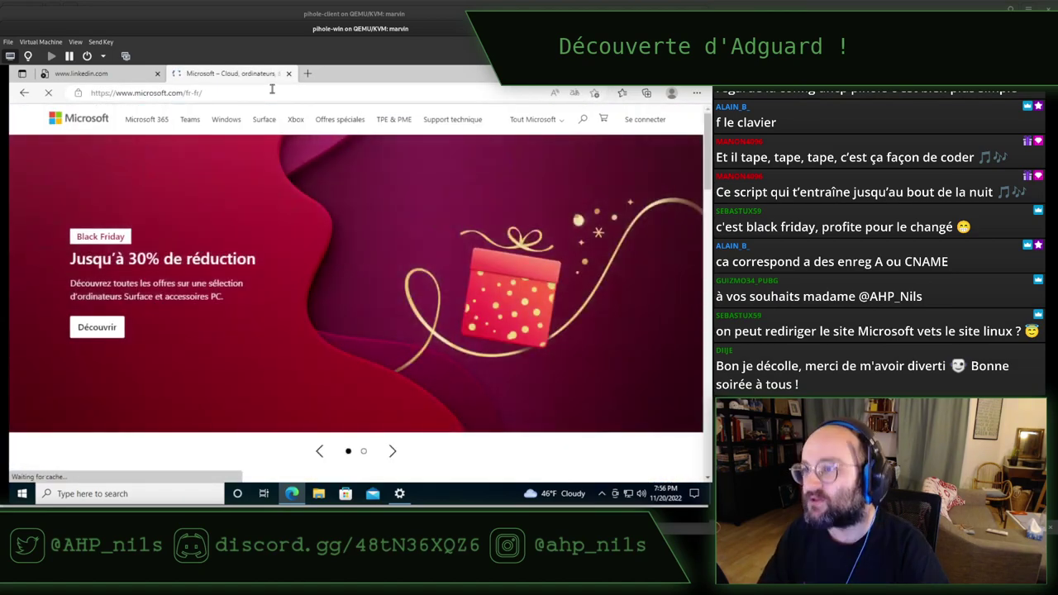
Step: Back in AdGuard Home on the pihole-client machine, add and save a wildcard DNS rewrite that answers *.microsoft.com with linuxfr.org
{"action": "key", "text": "super"}
{"action": "left_click", "coordinate": [303, 419]}
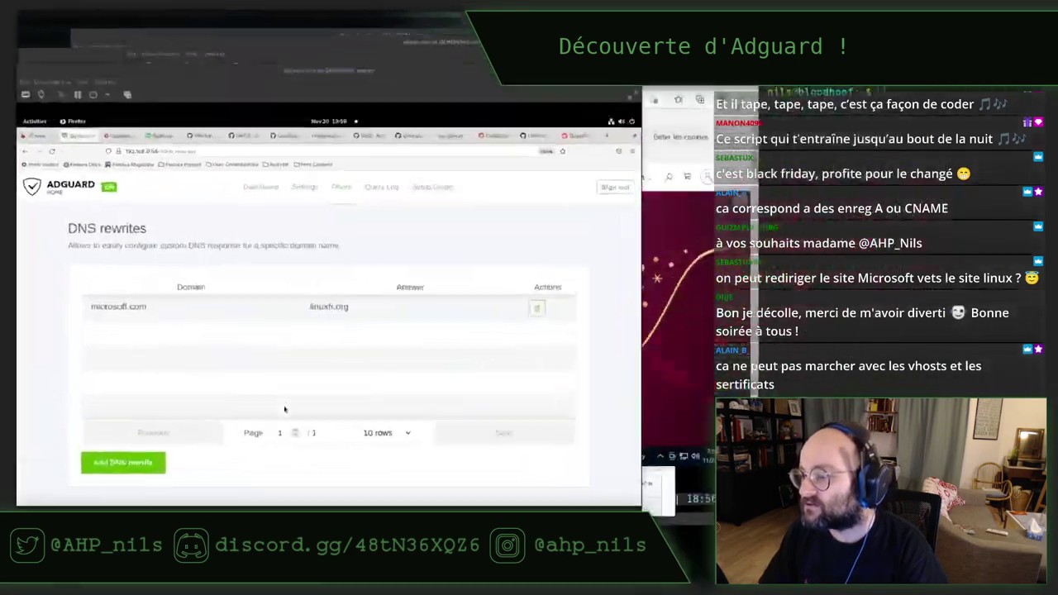
{"action": "left_click", "coordinate": [116, 459]}
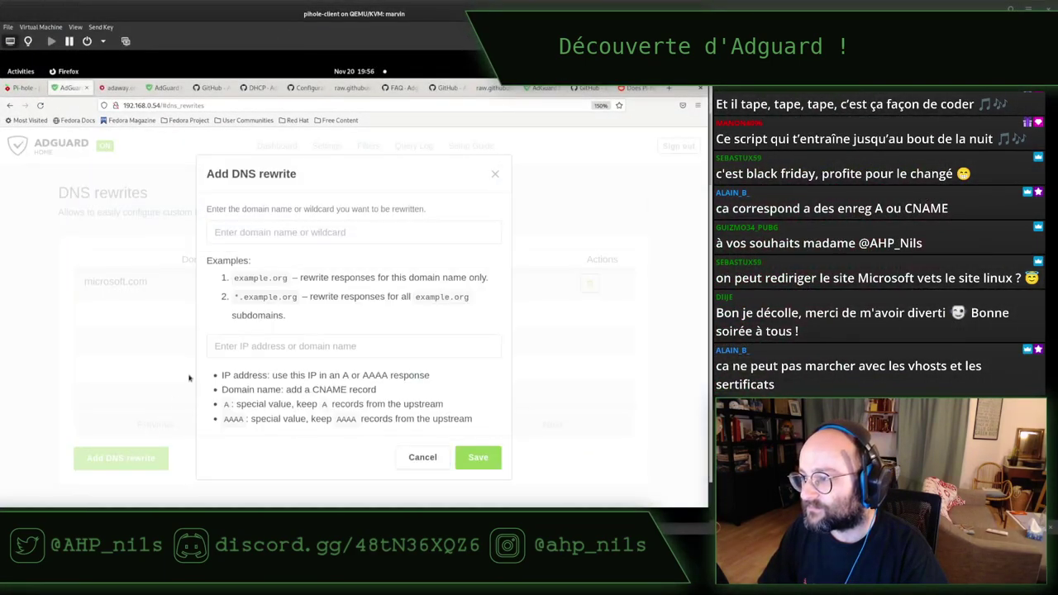
{"action": "left_click", "coordinate": [272, 236]}
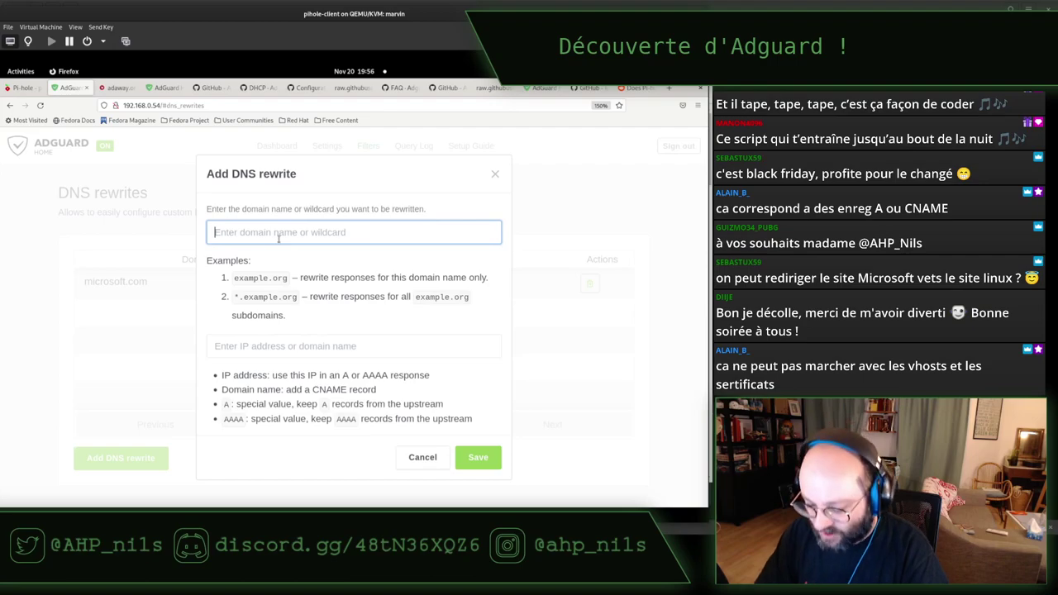
{"action": "type", "text": "*"}
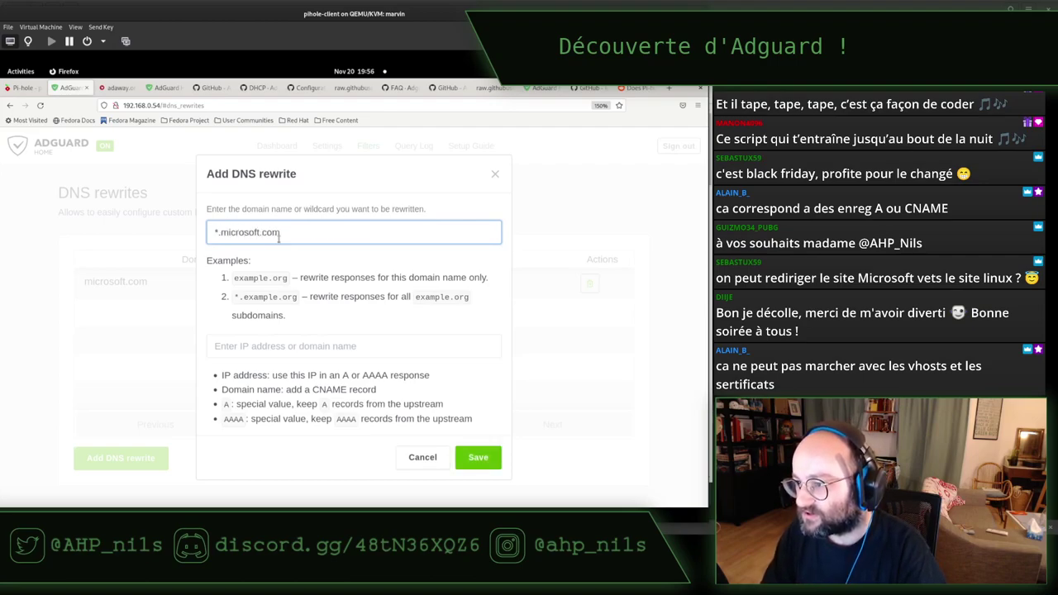
{"action": "key", "text": "Tab"}
{"action": "type", "text": "linuxfr"}
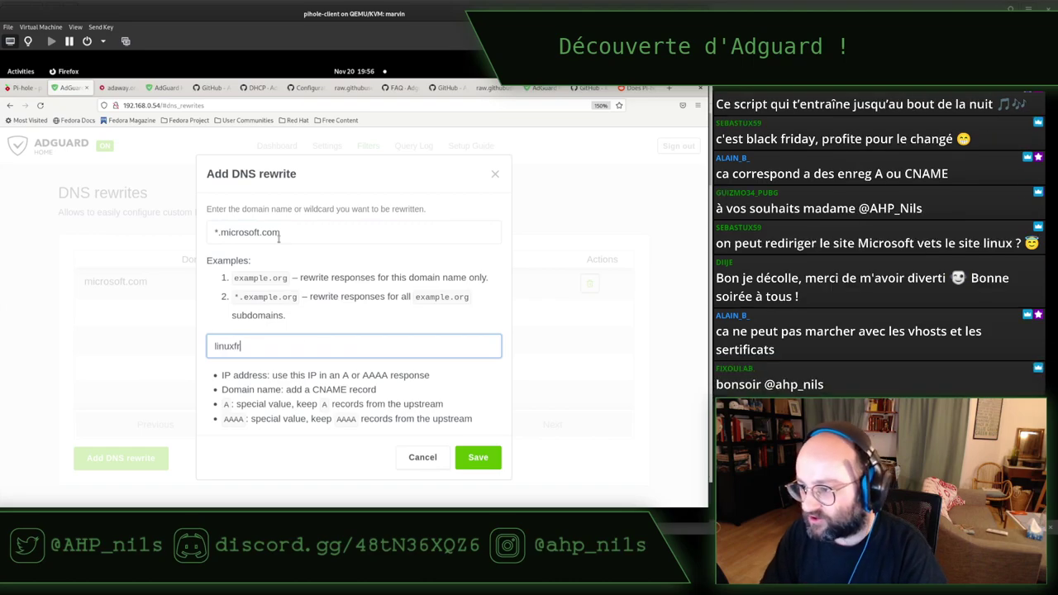
{"action": "type", "text": ".org"}
{"action": "key", "text": "Return"}
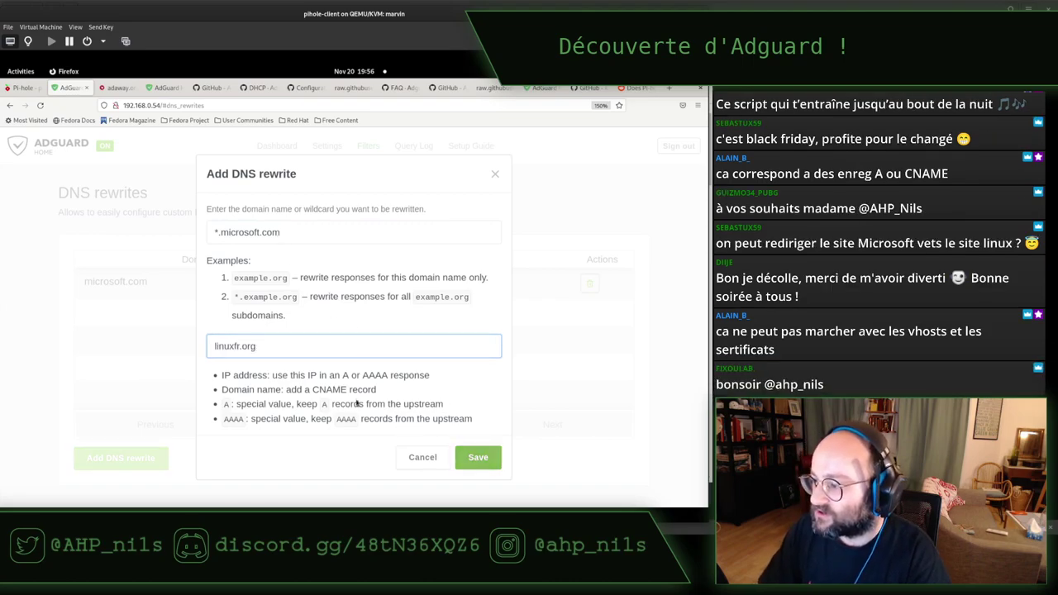
Step: Return to Edge in pihole-win, reload the Microsoft page, and replace the Microsoft and LinkedIn tabs with one new blank tab
{"action": "key", "text": "alt+Tab"}
{"action": "key", "text": "alt+Tab"}
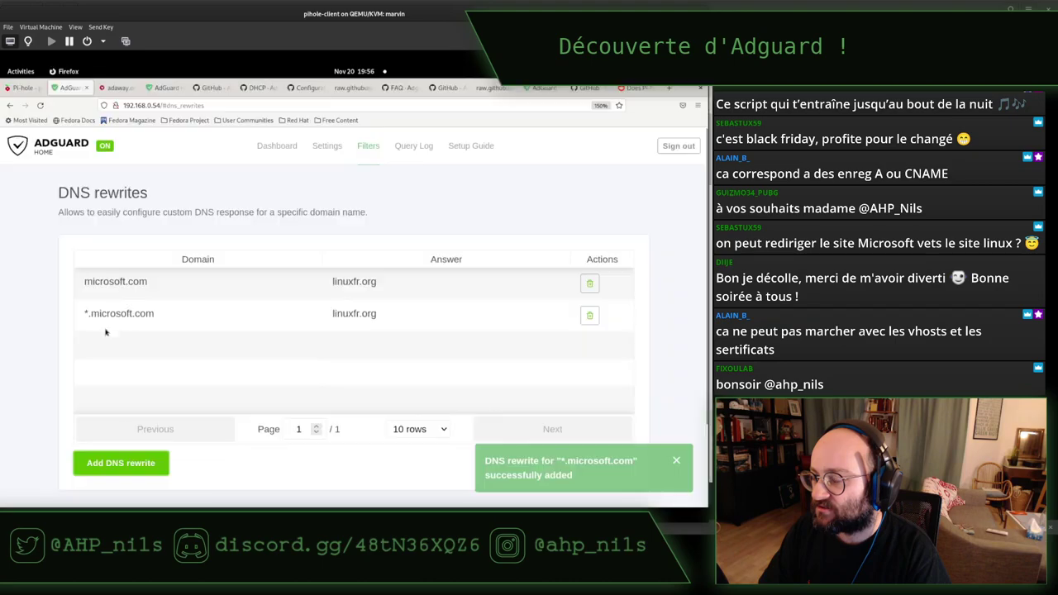
{"action": "key", "text": "super"}
{"action": "key", "text": "super"}
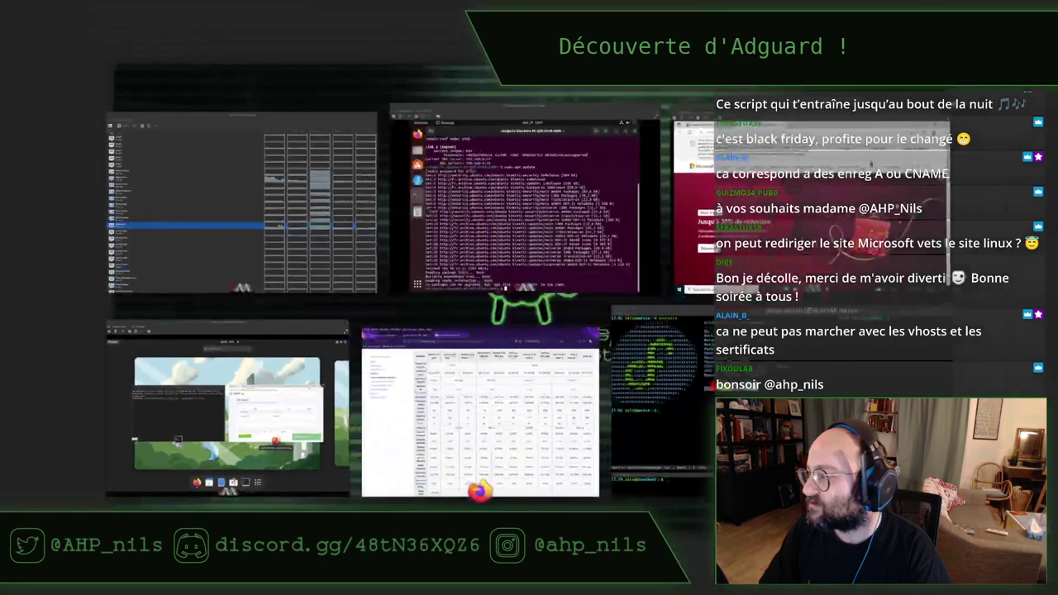
{"action": "left_click", "coordinate": [157, 125]}
{"action": "left_click", "coordinate": [48, 93]}
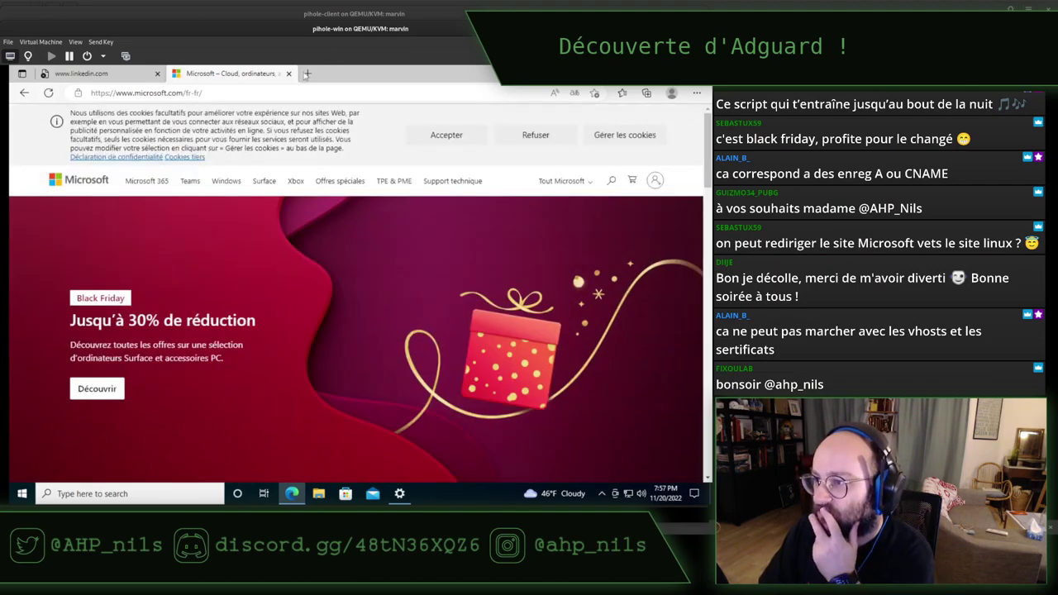
{"action": "left_click", "coordinate": [288, 73]}
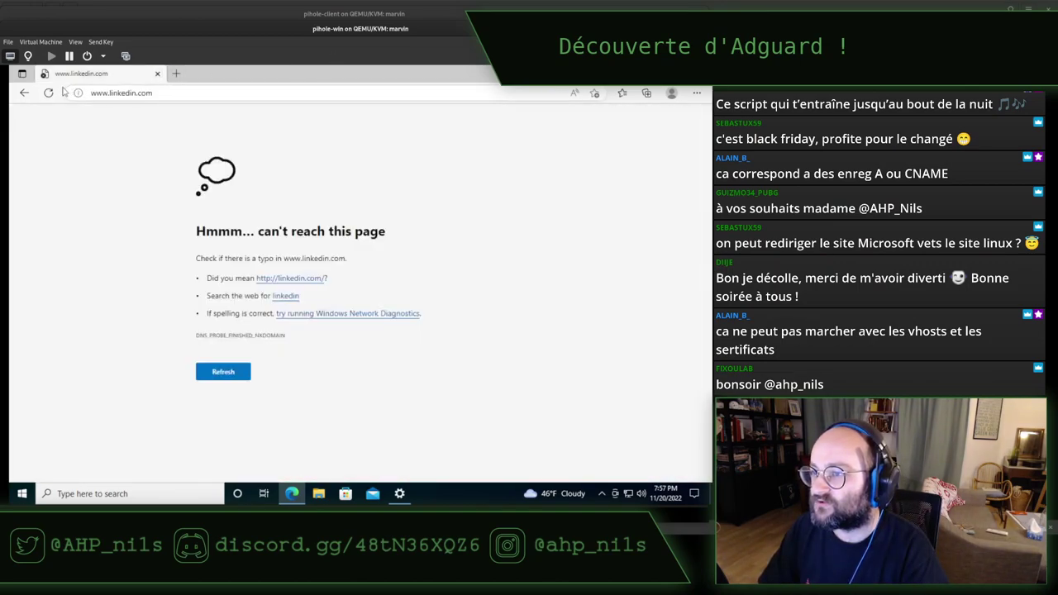
{"action": "left_click", "coordinate": [176, 74]}
{"action": "left_click", "coordinate": [157, 74]}
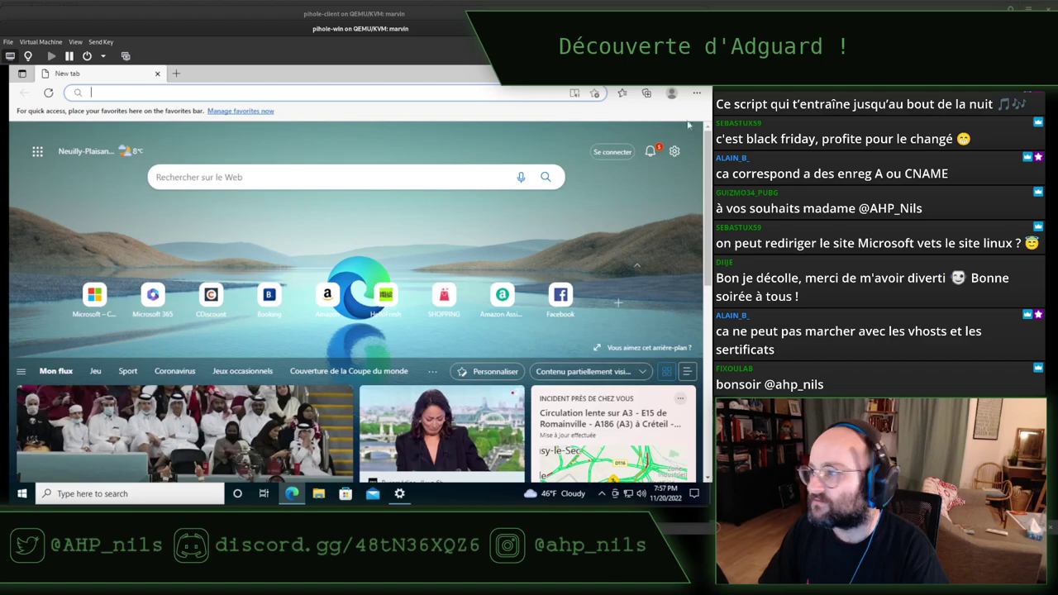
Step: Open Edge's settings page and activate its settings search
{"action": "left_click", "coordinate": [697, 93]}
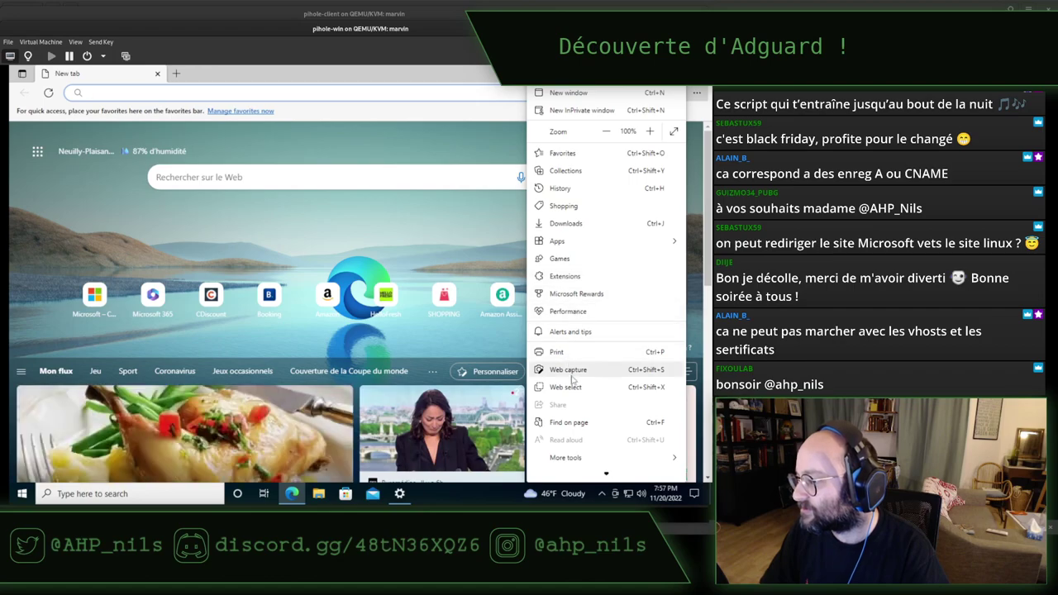
{"action": "scroll", "coordinate": [584, 285], "scroll_direction": "down", "scroll_amount": 2}
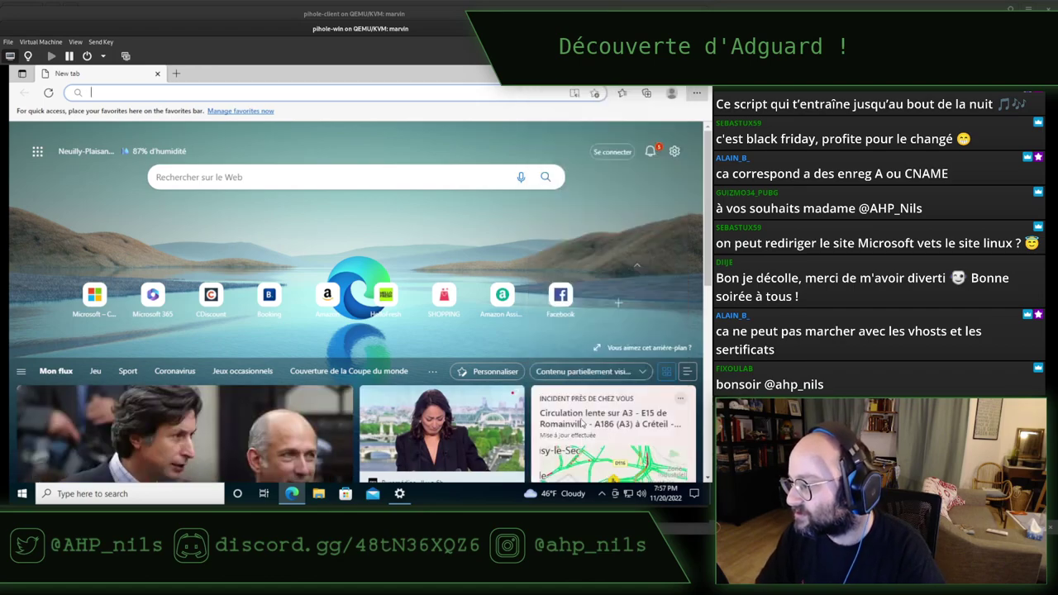
{"action": "left_click", "coordinate": [584, 420]}
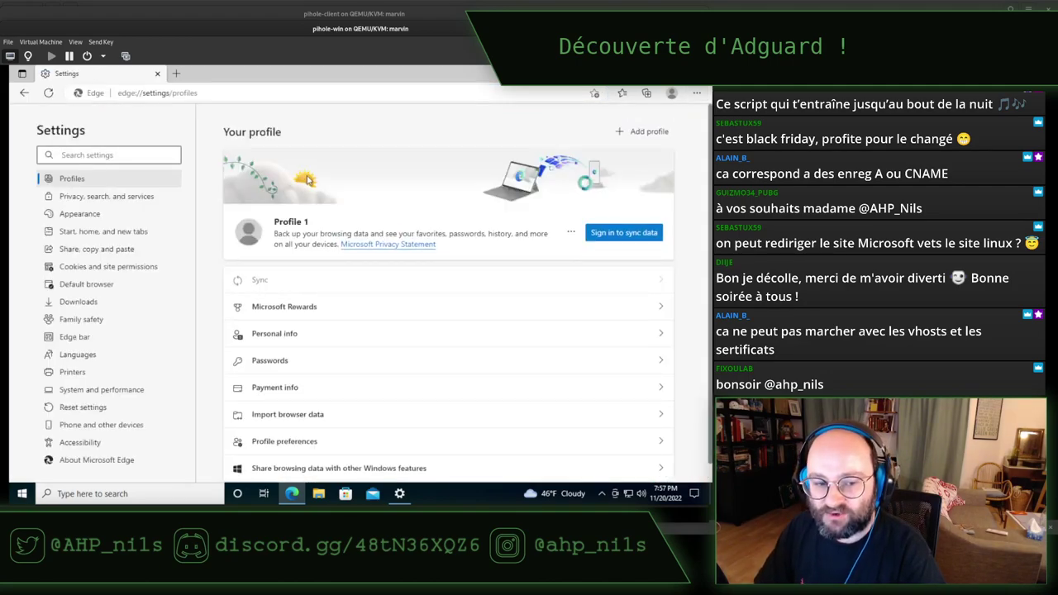
{"action": "left_click", "coordinate": [130, 156]}
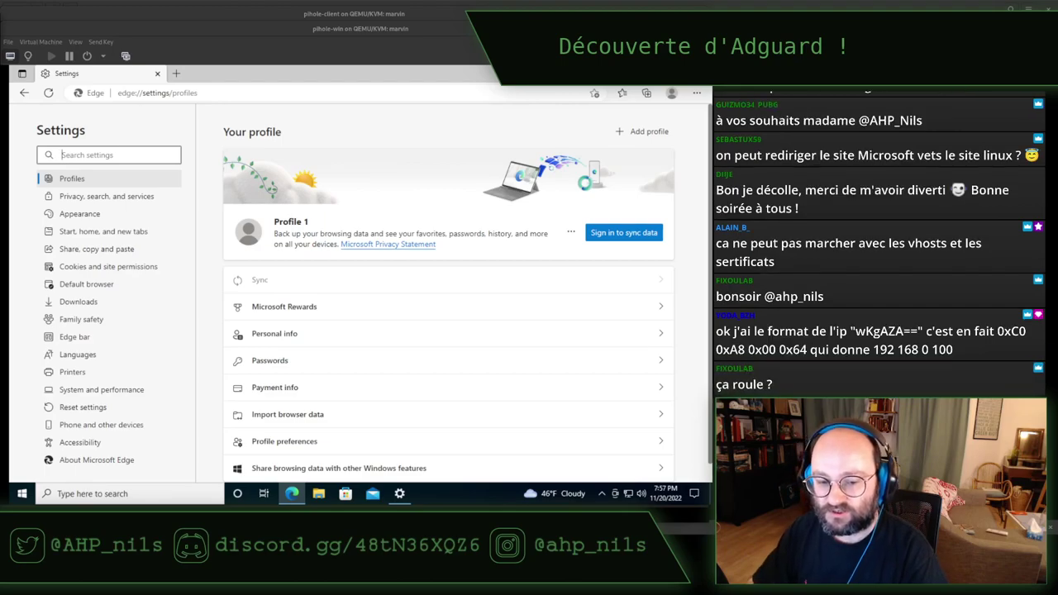
{"action": "left_click", "coordinate": [100, 154]}
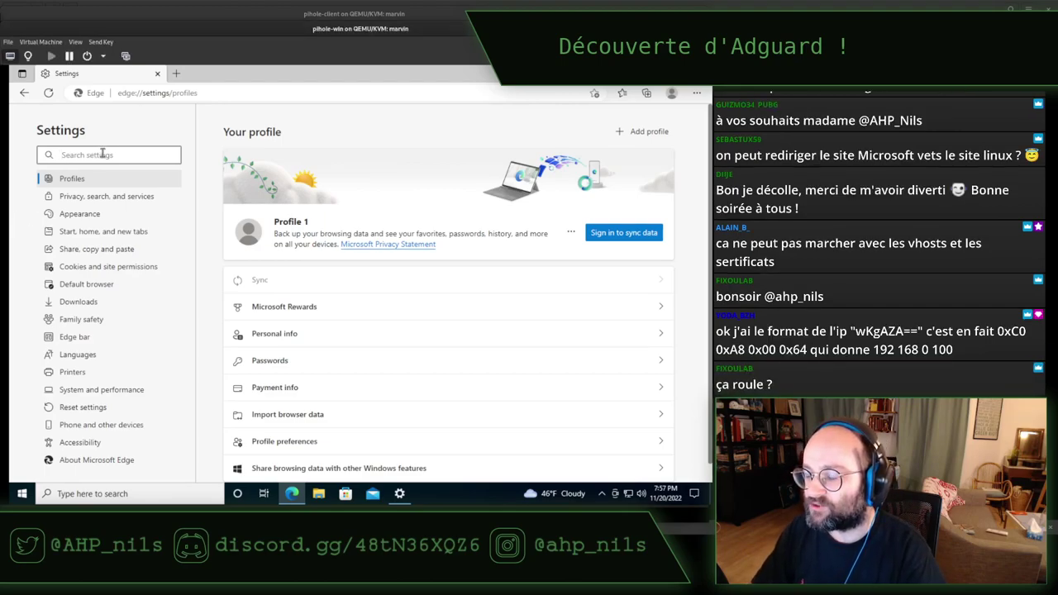